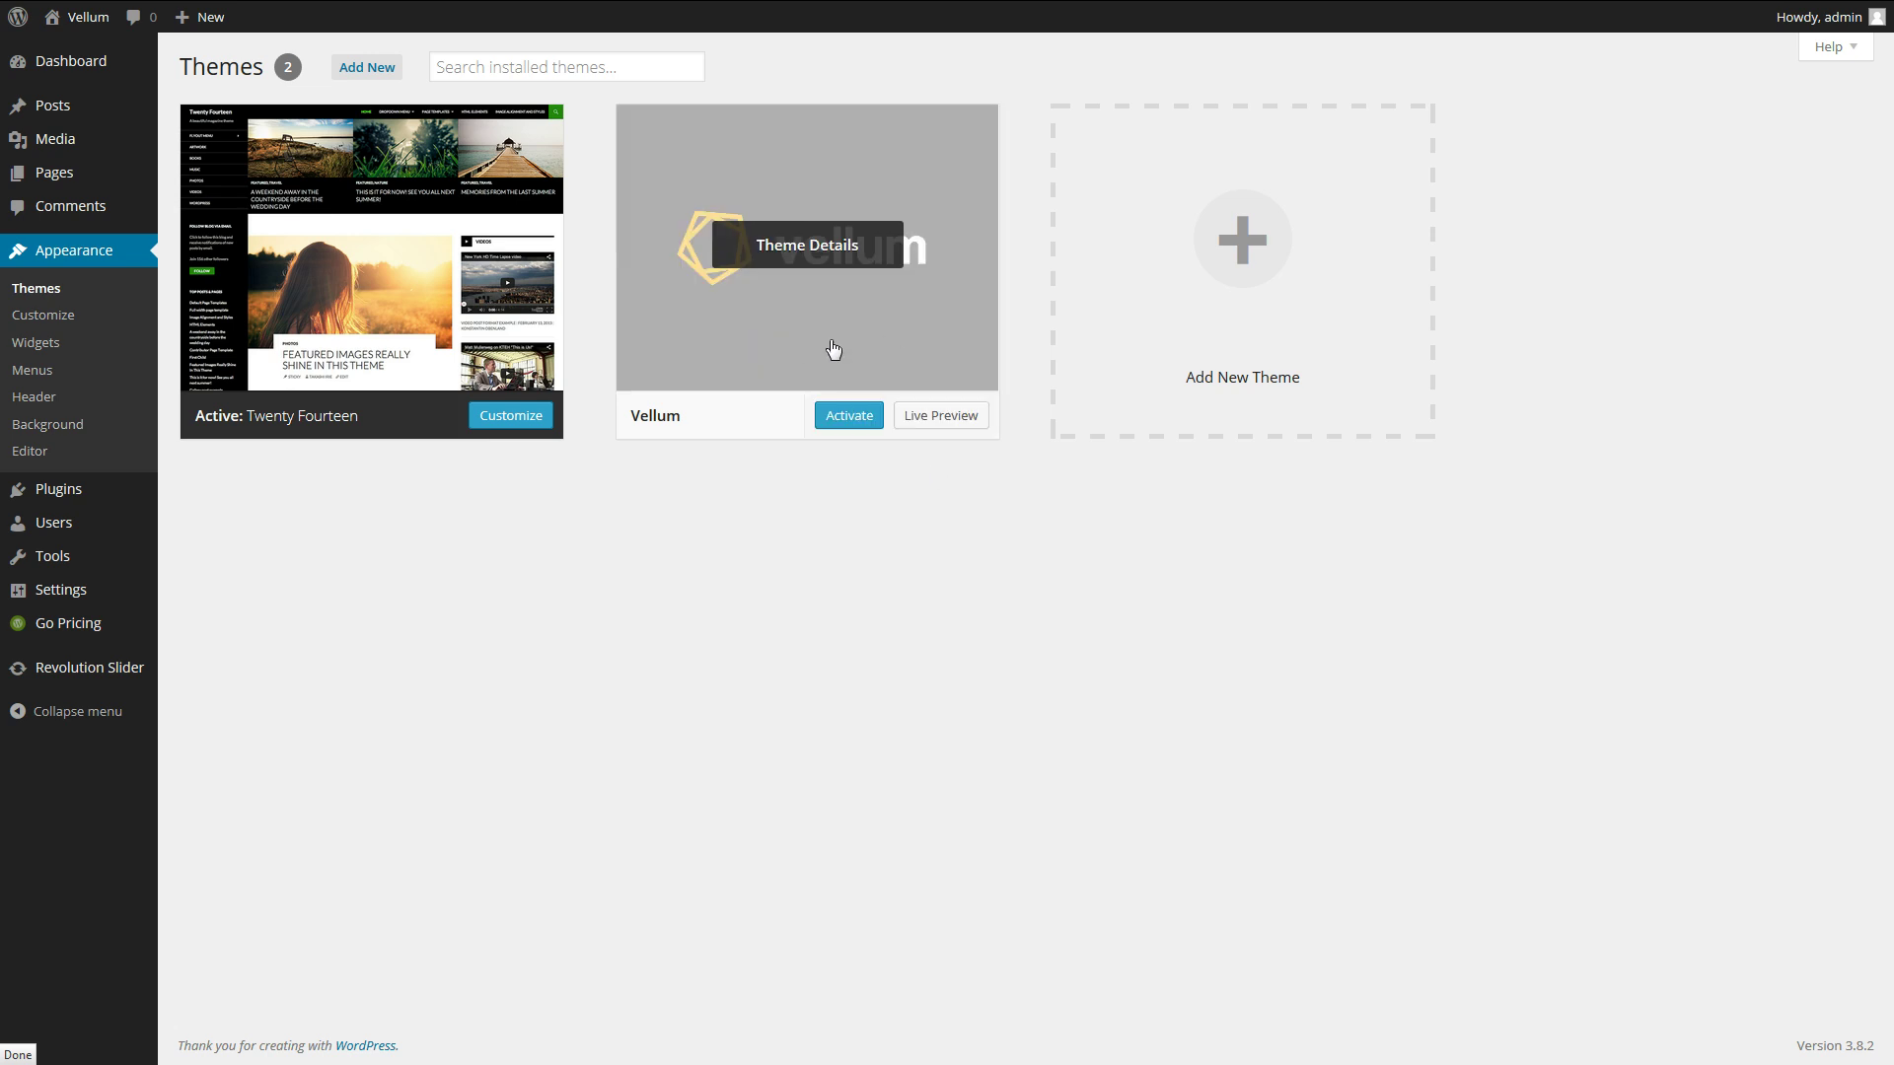
Activate the Vellum theme and apply its Resort starter kit with demo content, confirming the overwrite.
{"action": "left_click", "coordinate": [848, 414]}
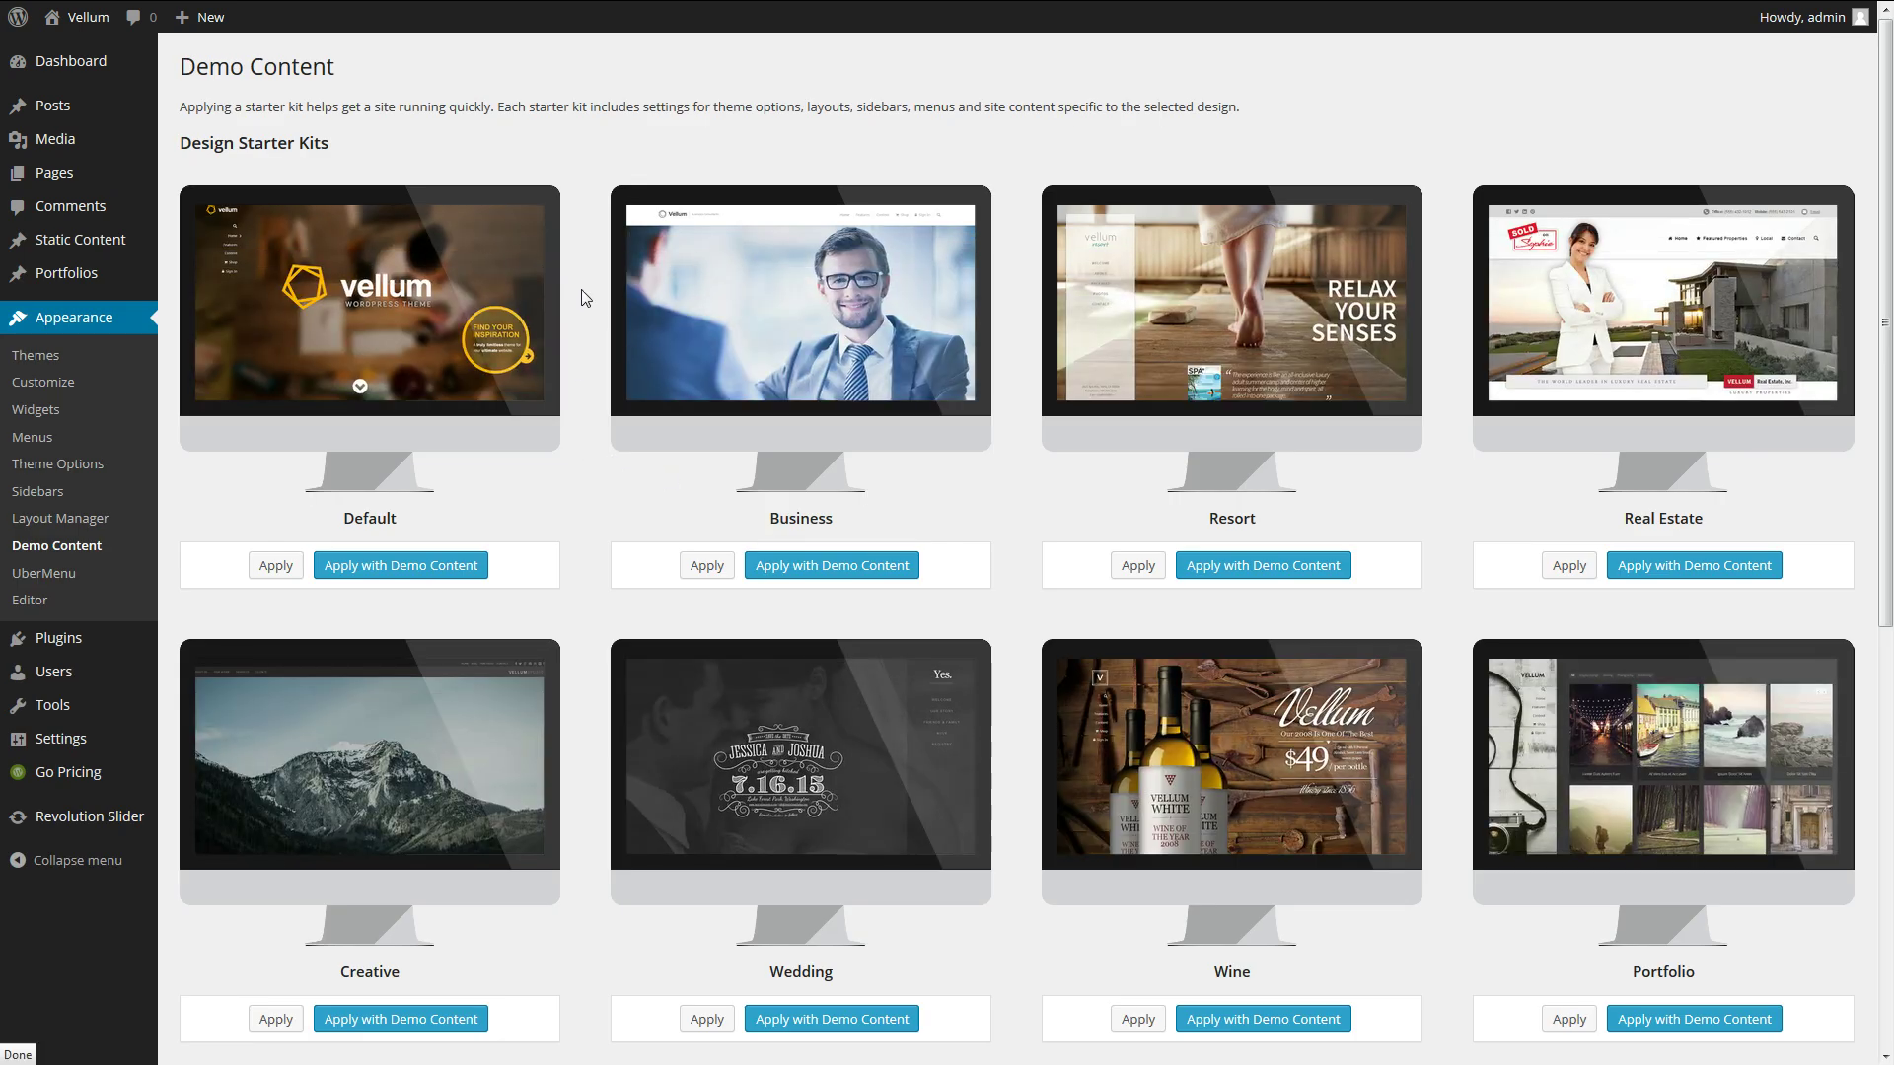
{"action": "scroll", "coordinate": [582, 298], "scroll_direction": "down", "scroll_amount": 3}
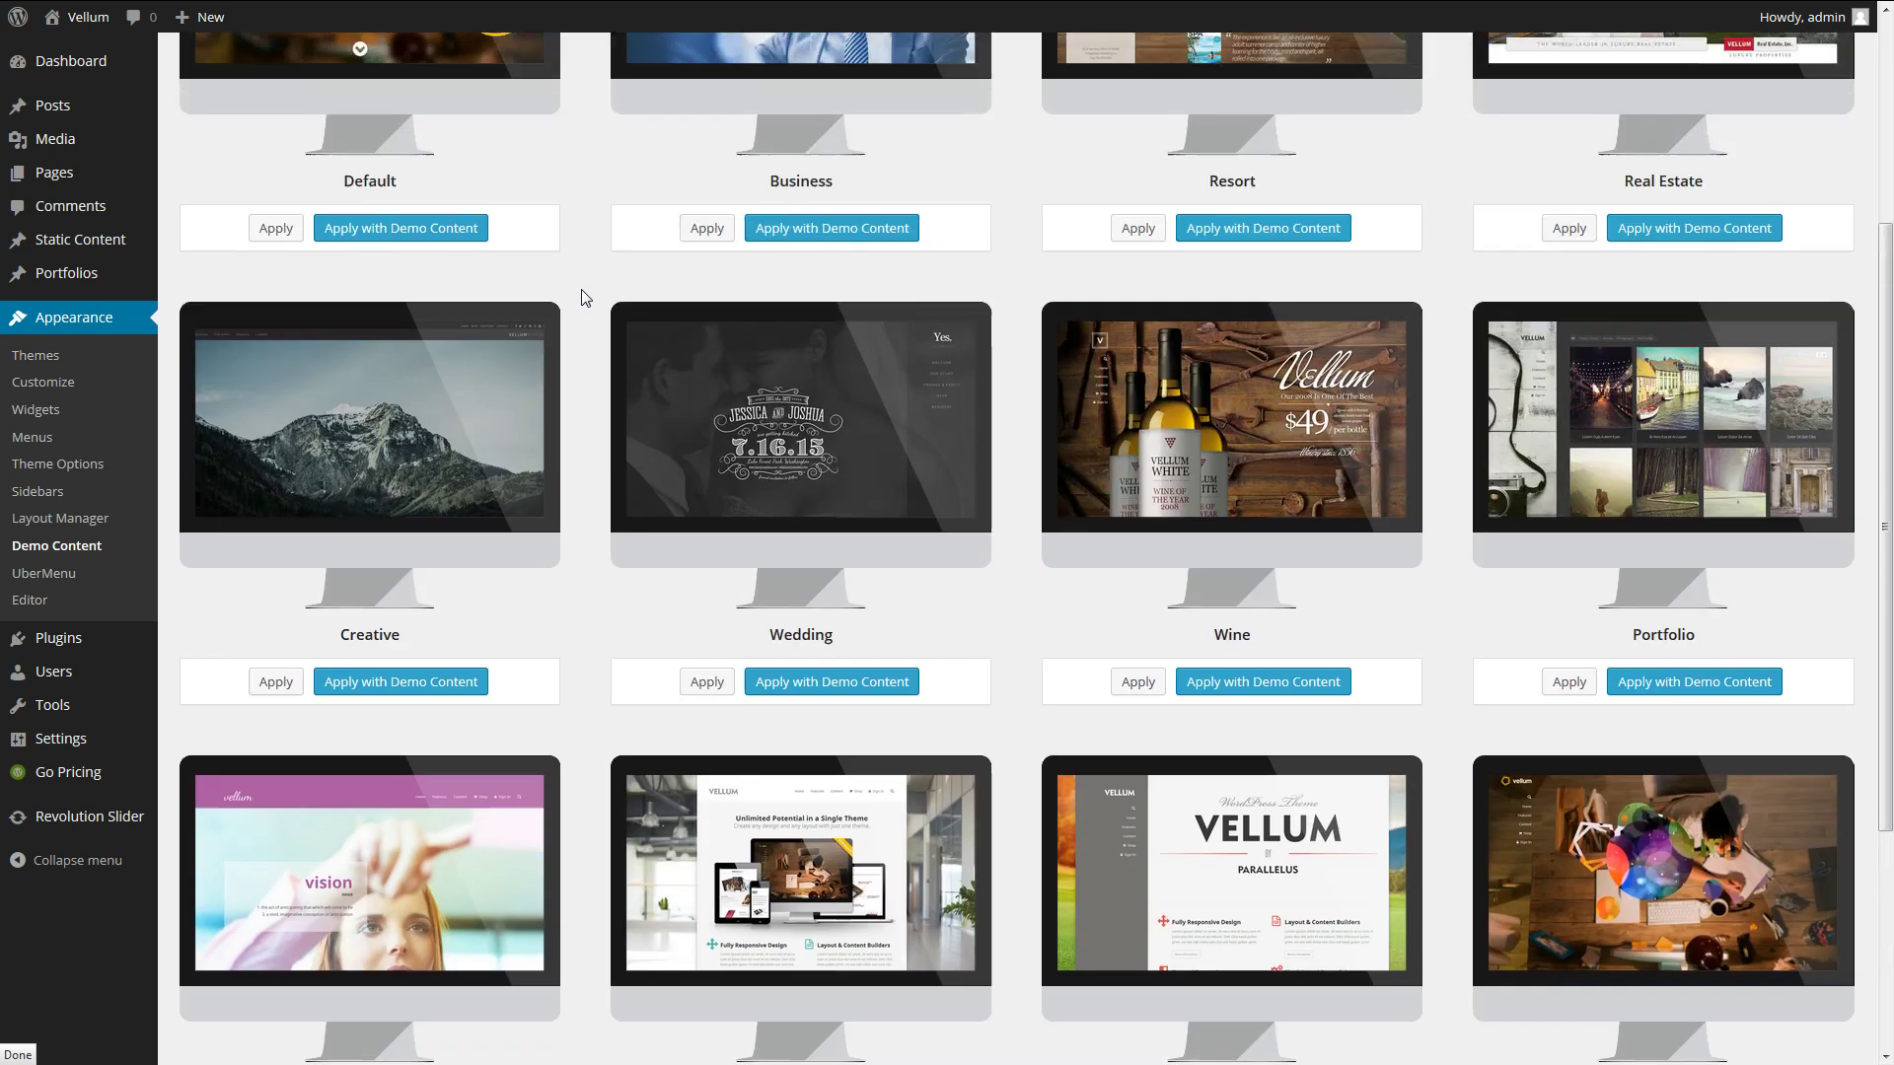
{"action": "scroll", "coordinate": [582, 298], "scroll_direction": "up", "scroll_amount": 3}
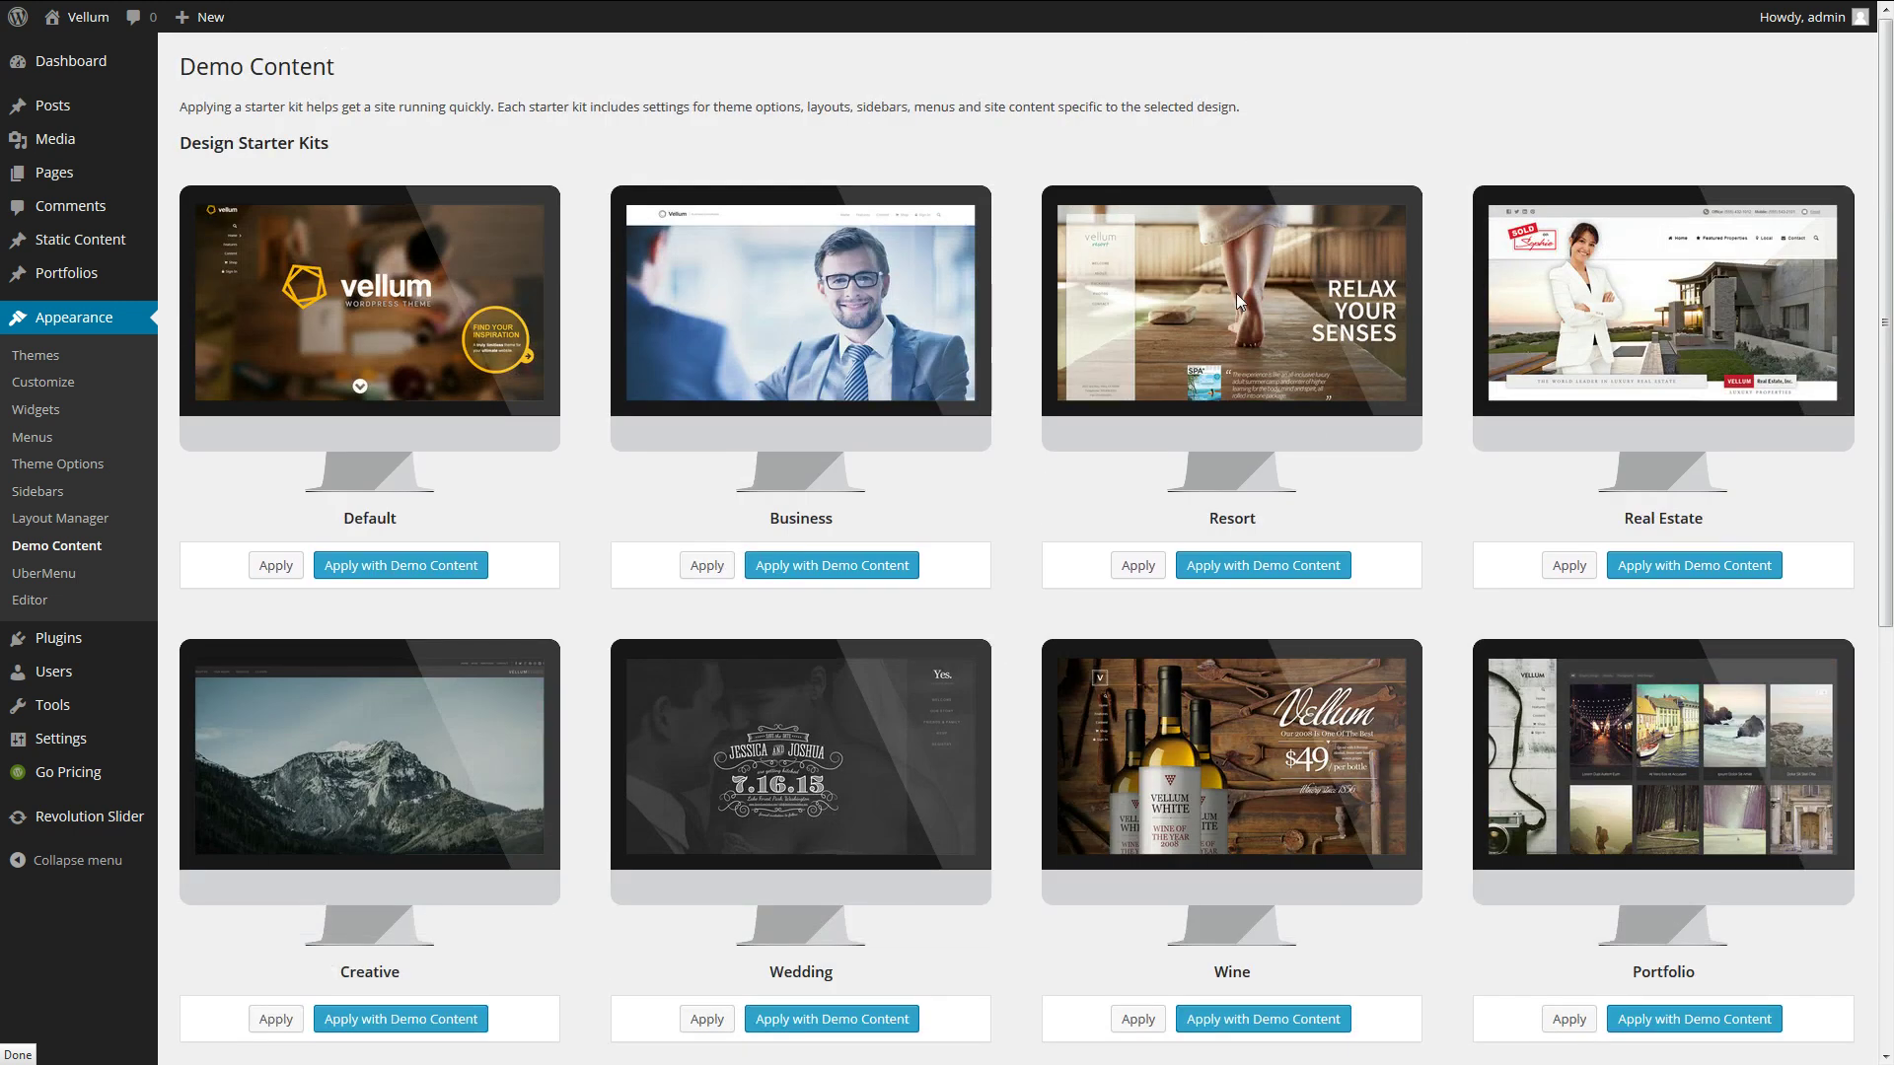
{"action": "left_click", "coordinate": [1264, 568]}
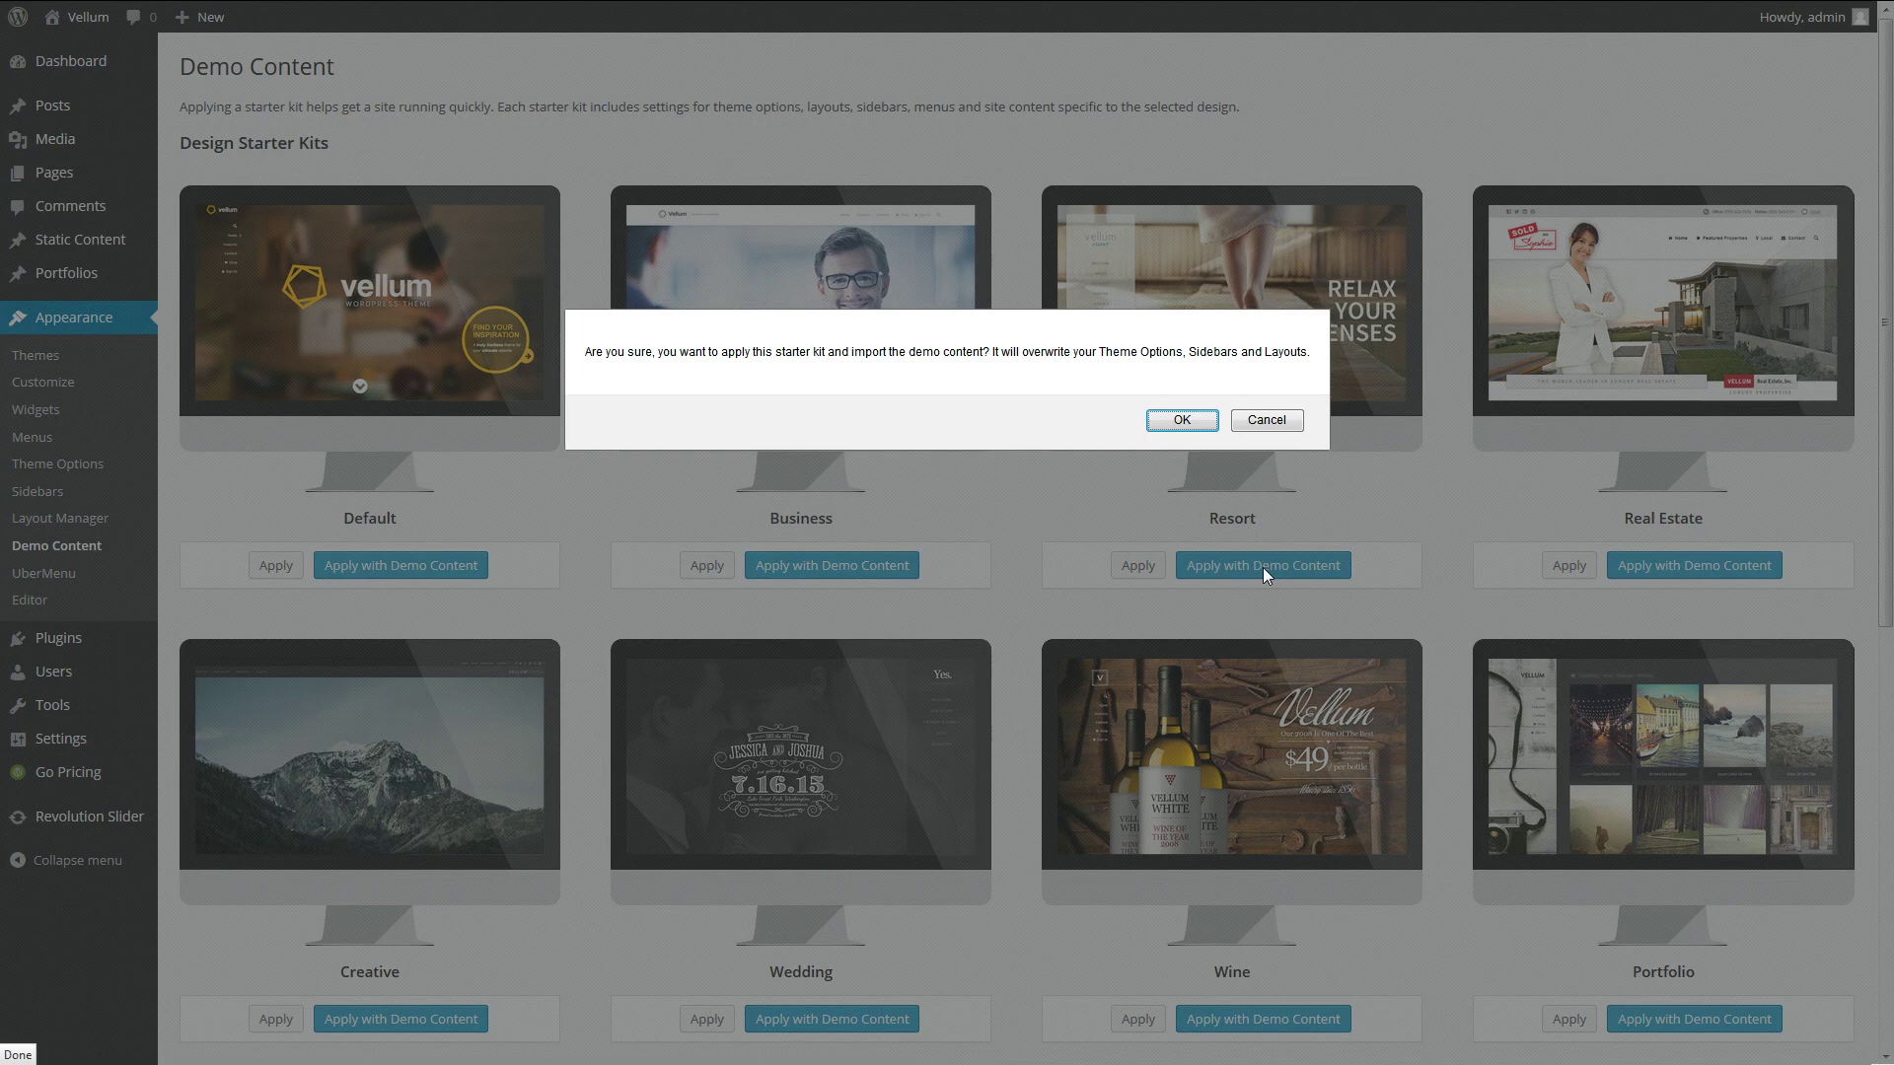
{"action": "left_click", "coordinate": [1169, 419]}
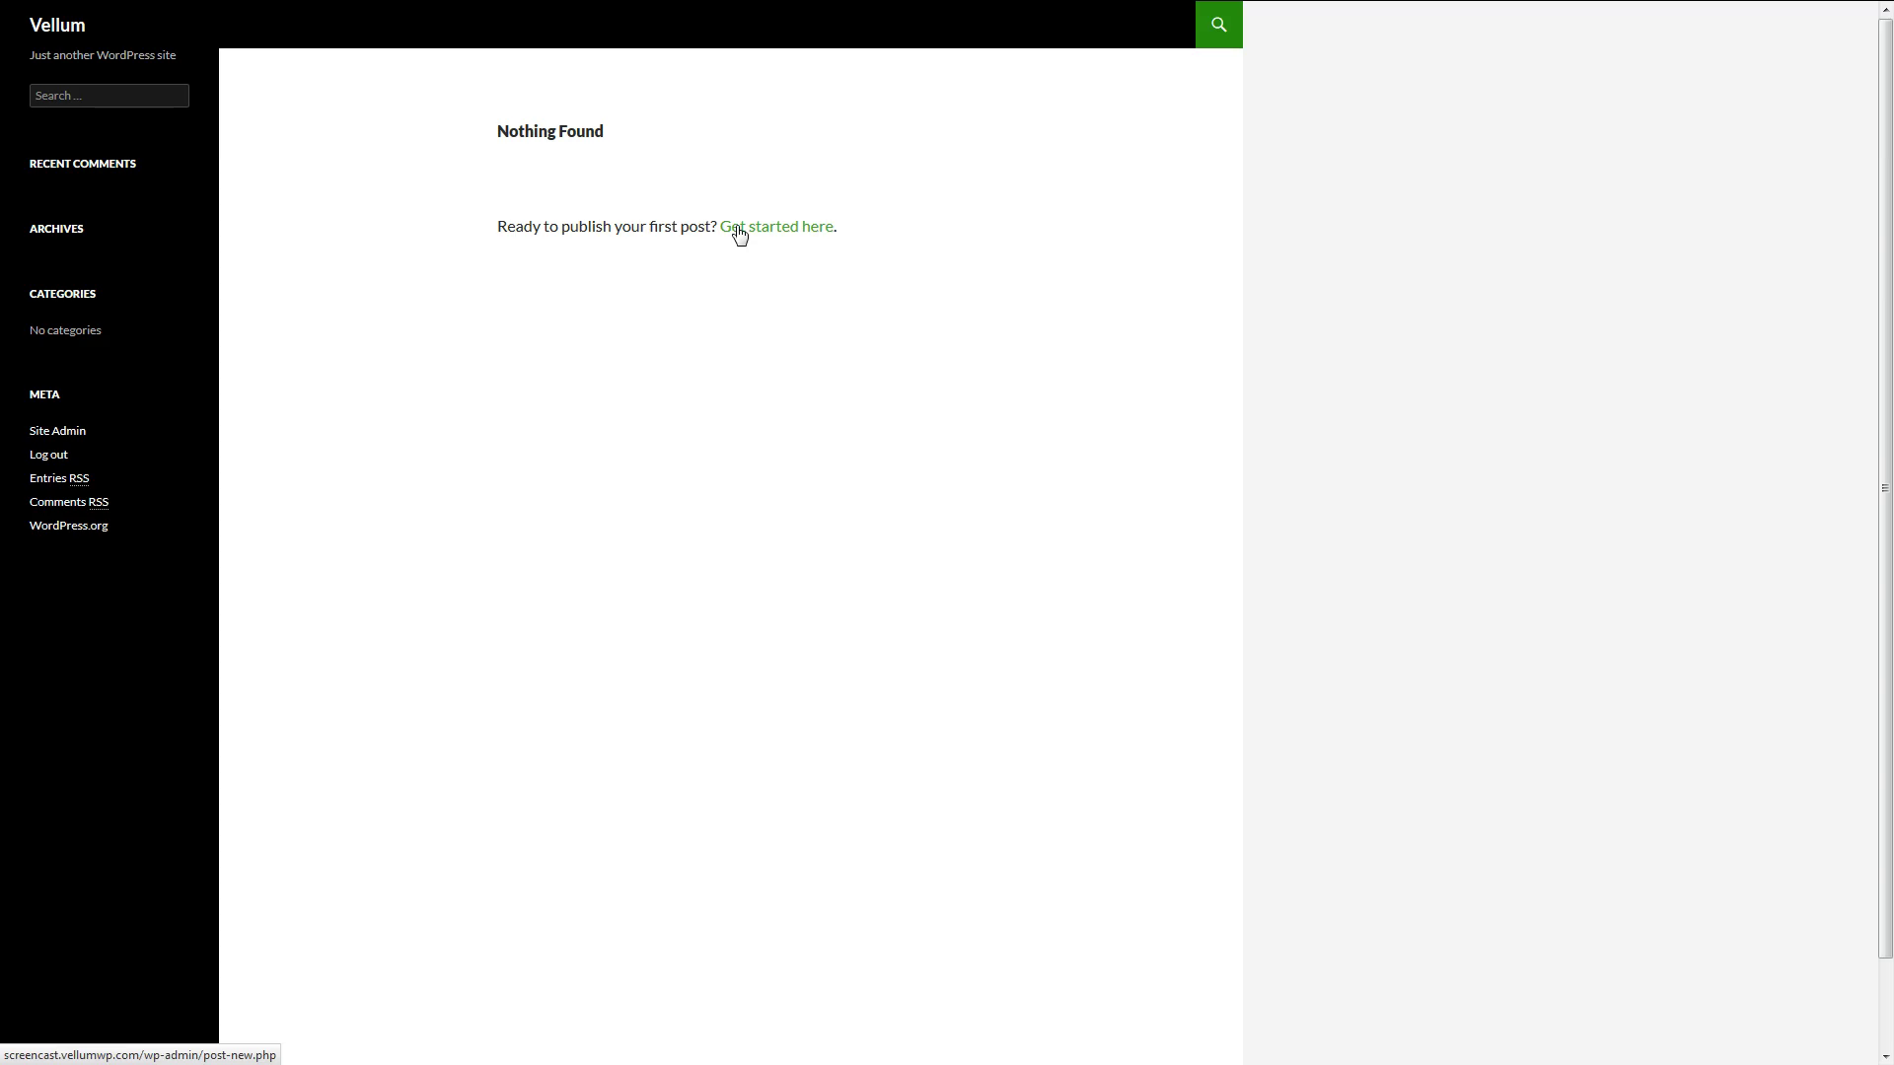
Check the site's front end by visiting the About, Packages, Photos, Contact and Welcome sections, and close it.
{"action": "left_click", "coordinate": [738, 228]}
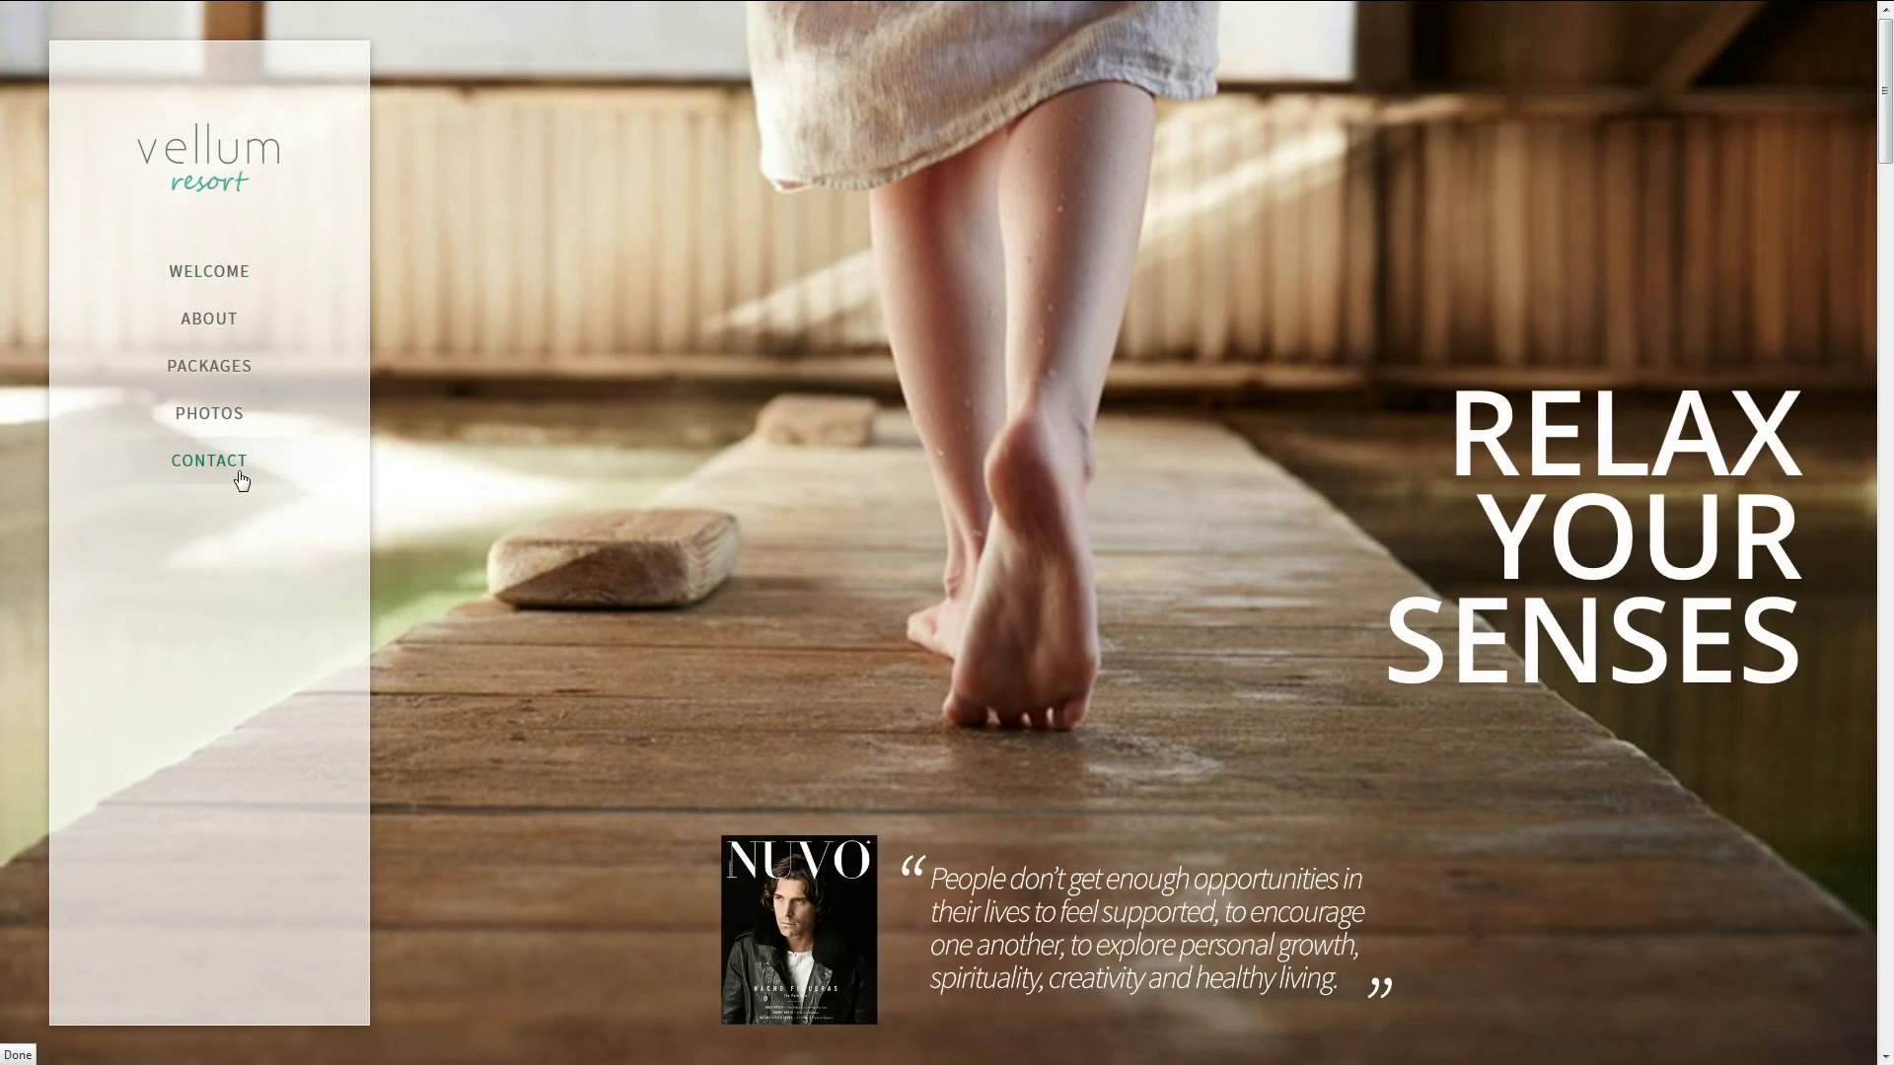
{"action": "left_click", "coordinate": [214, 323]}
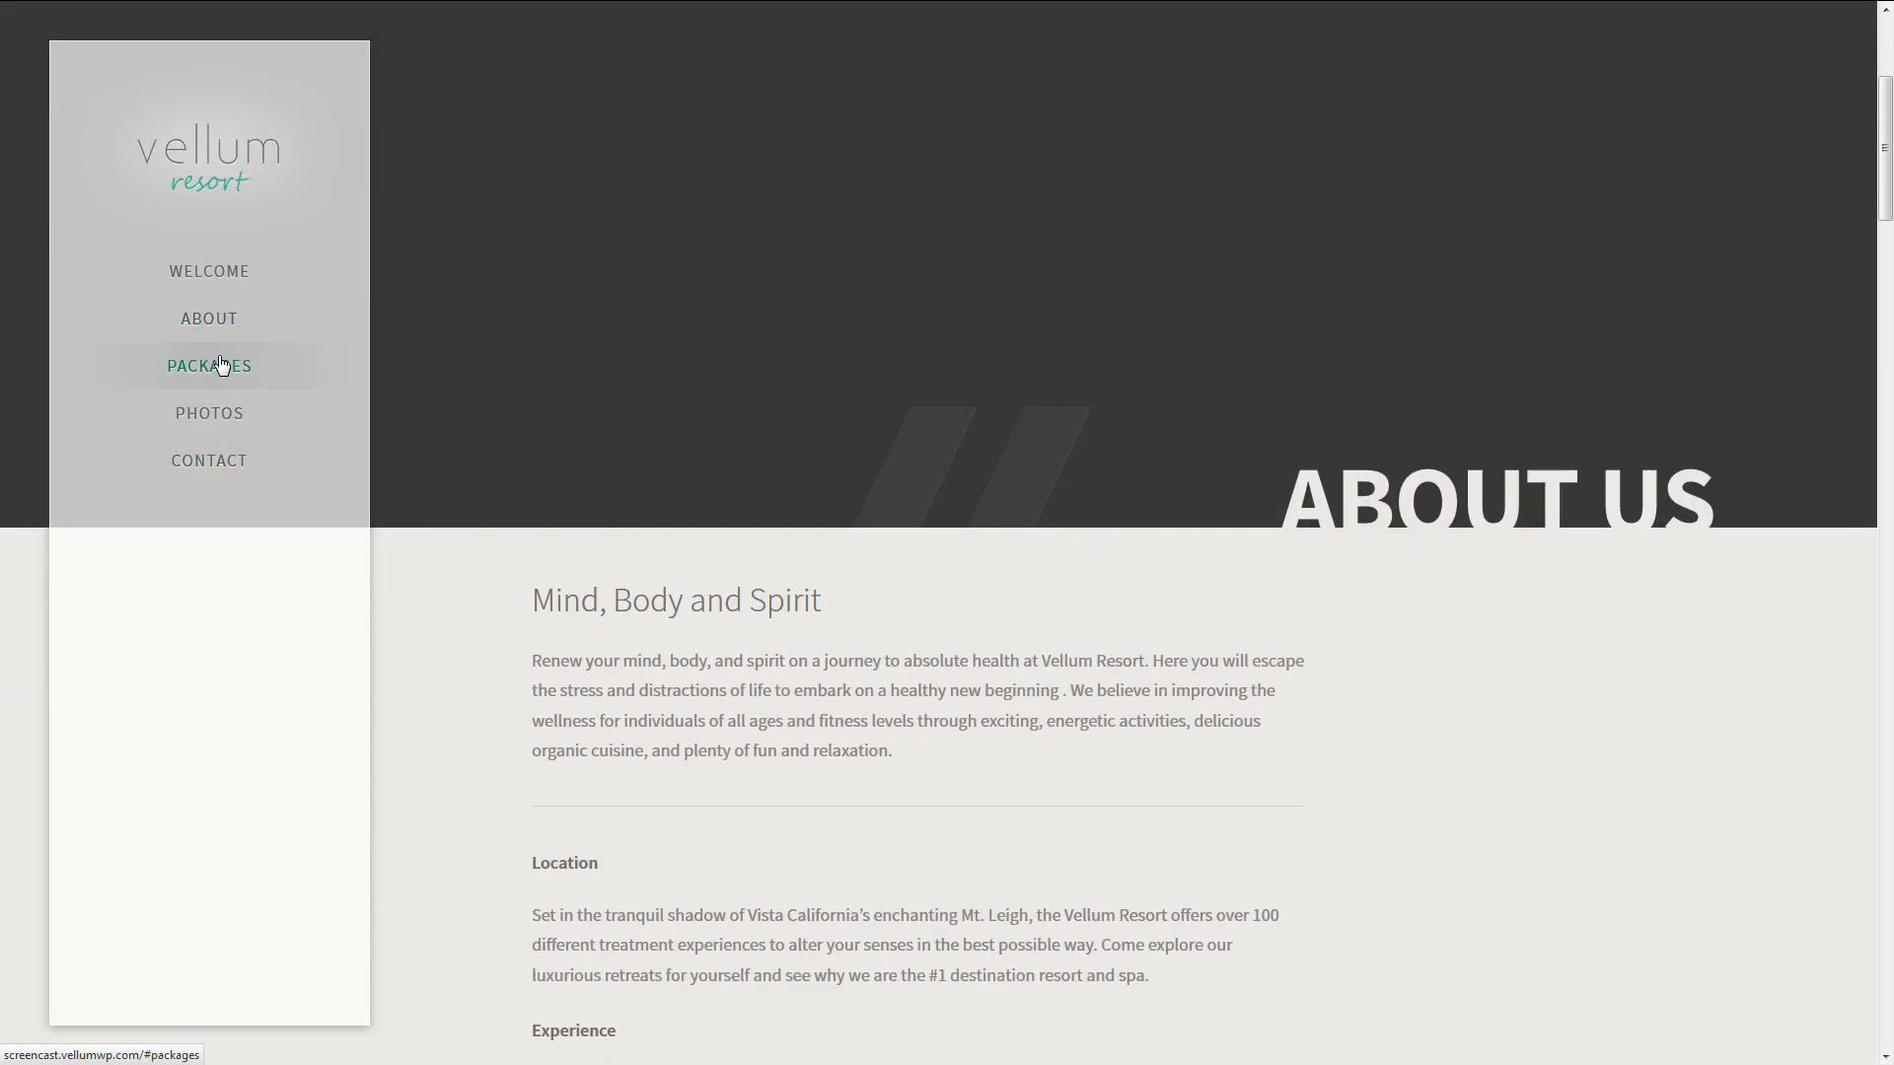
{"action": "left_click", "coordinate": [222, 371]}
{"action": "left_click", "coordinate": [222, 412]}
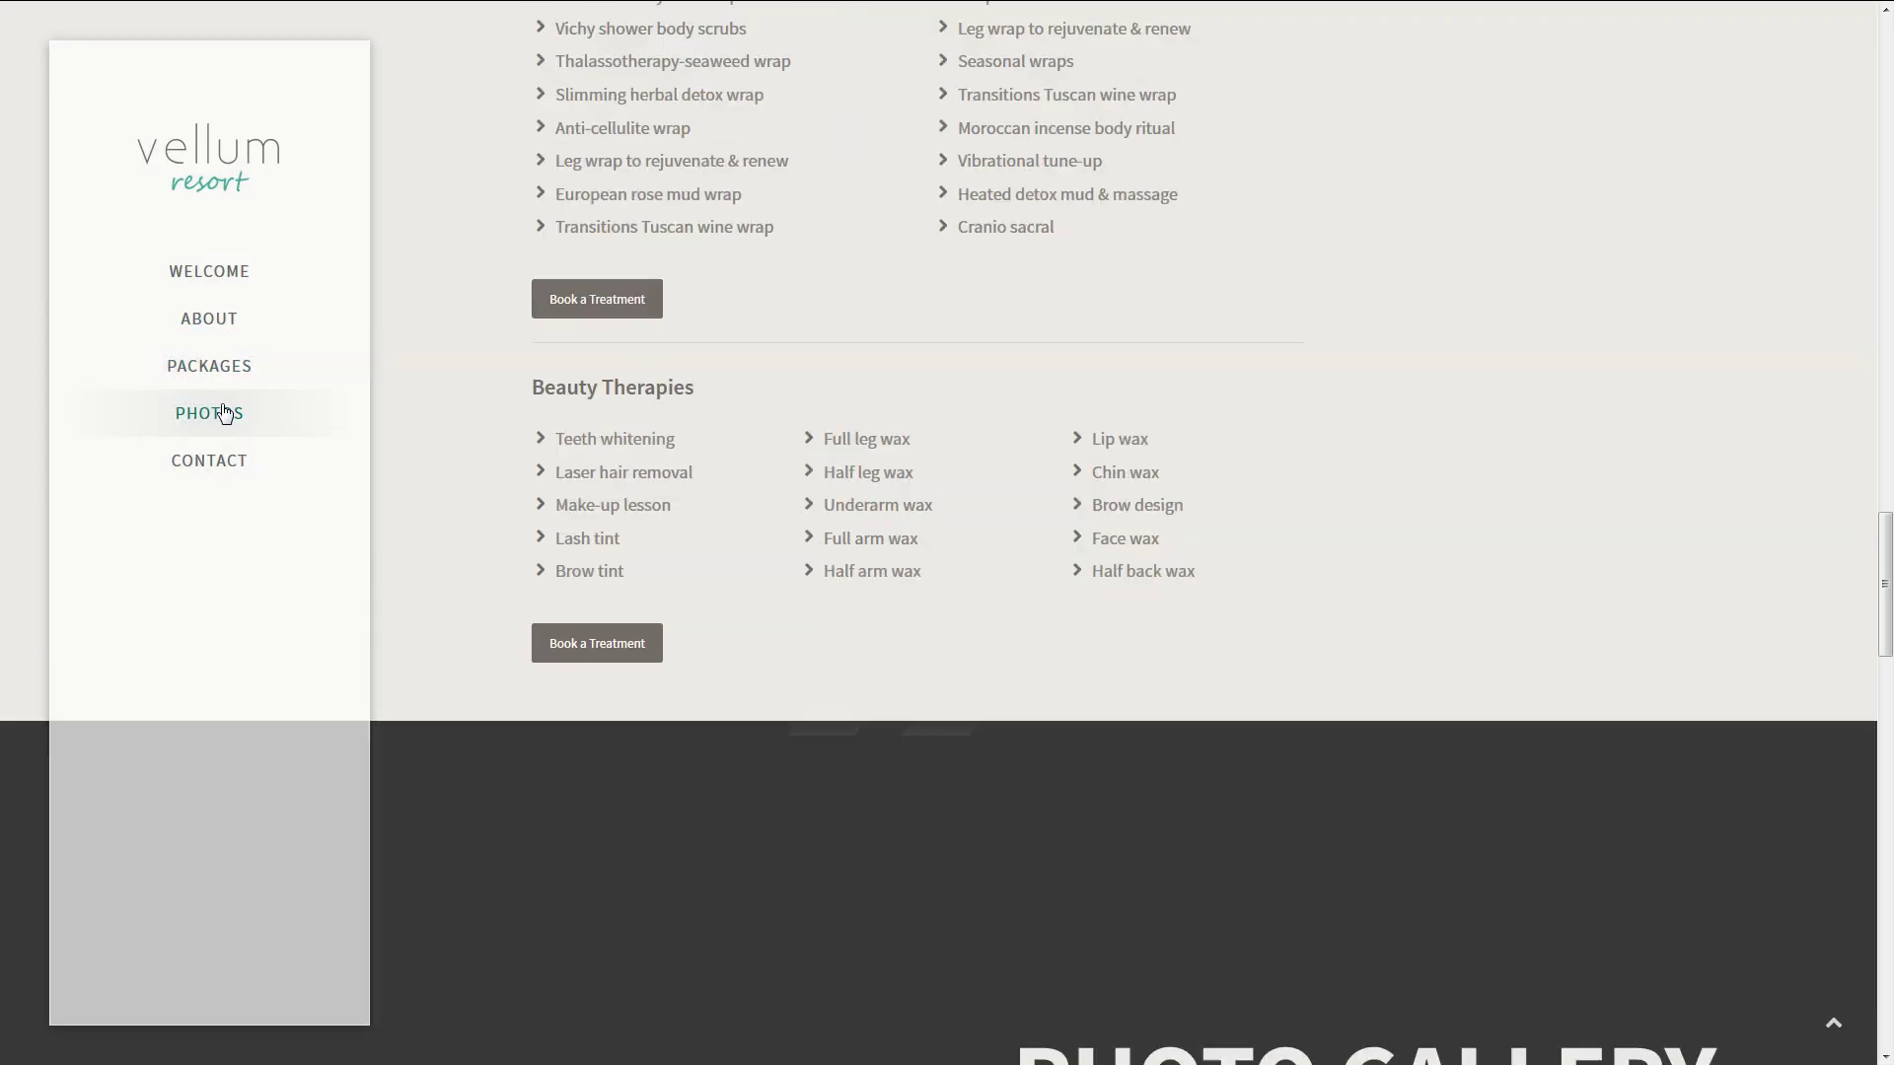
{"action": "left_click", "coordinate": [221, 463]}
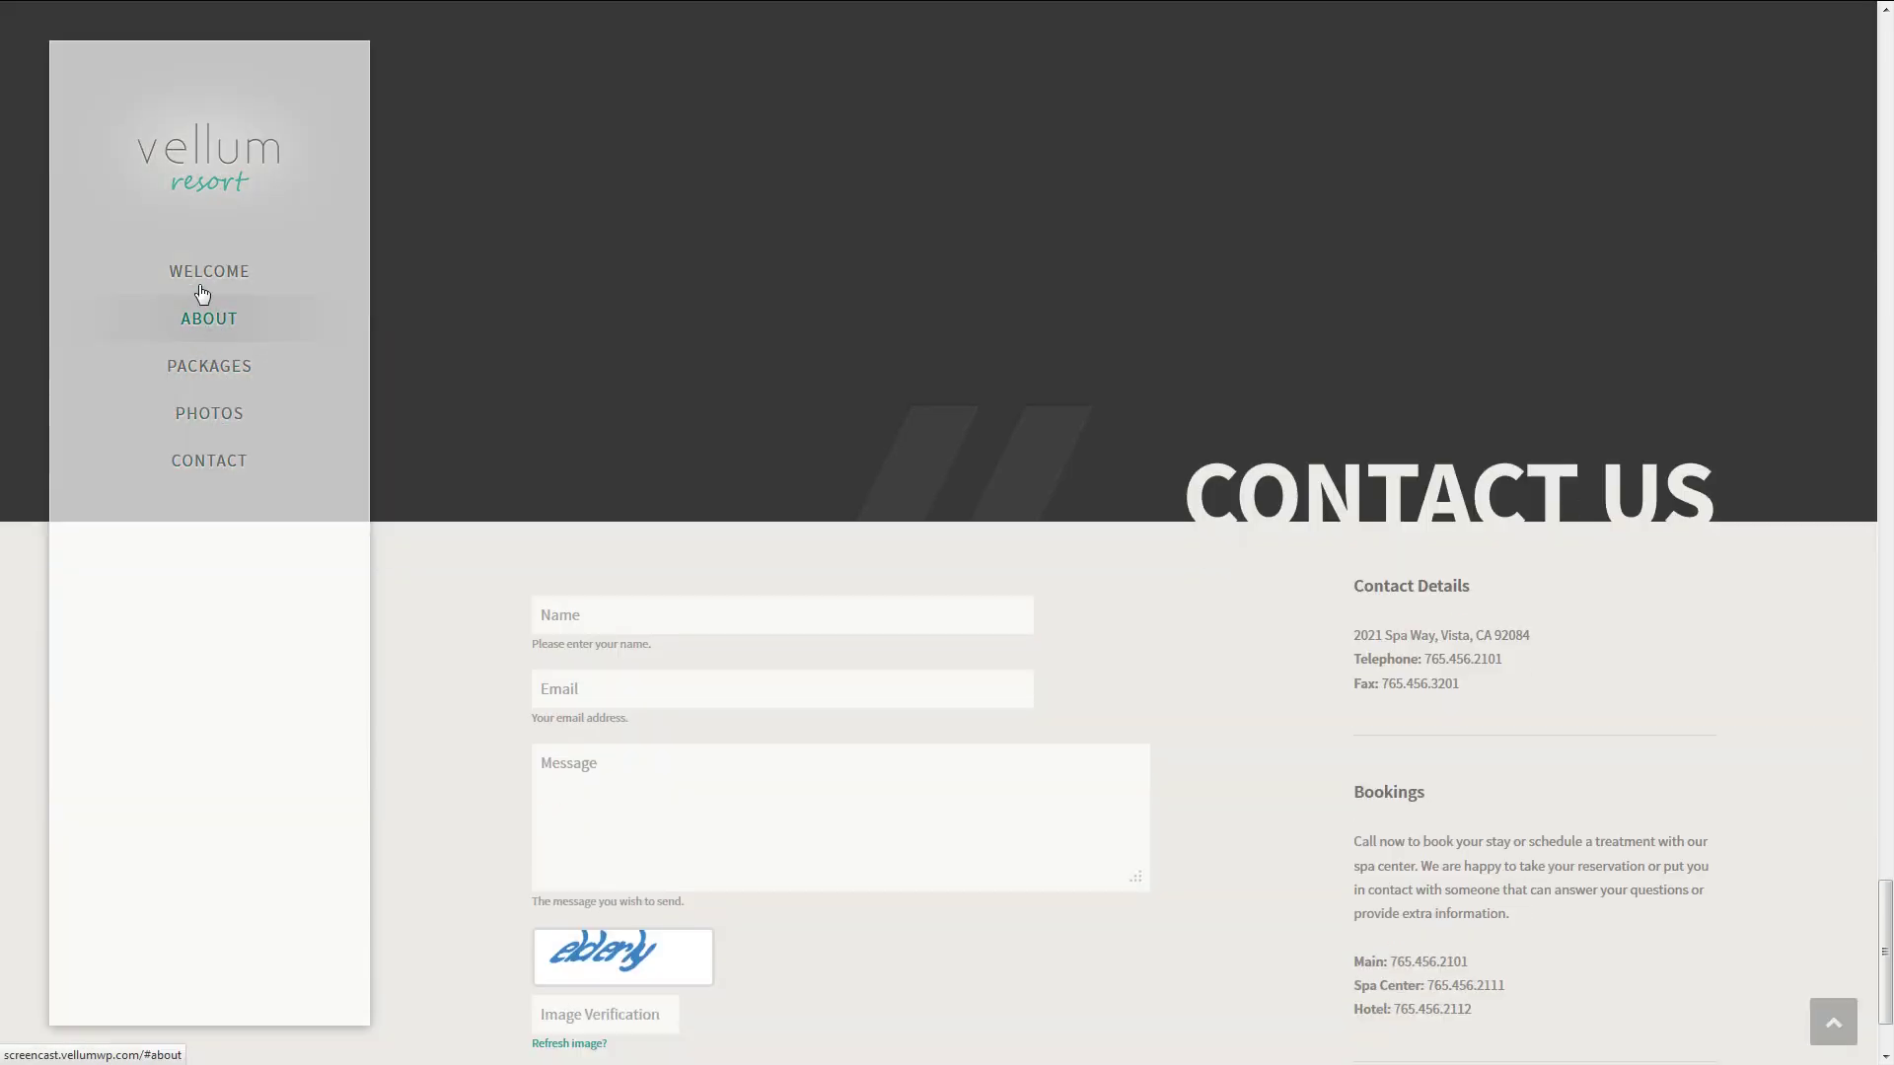
{"action": "left_click", "coordinate": [202, 274]}
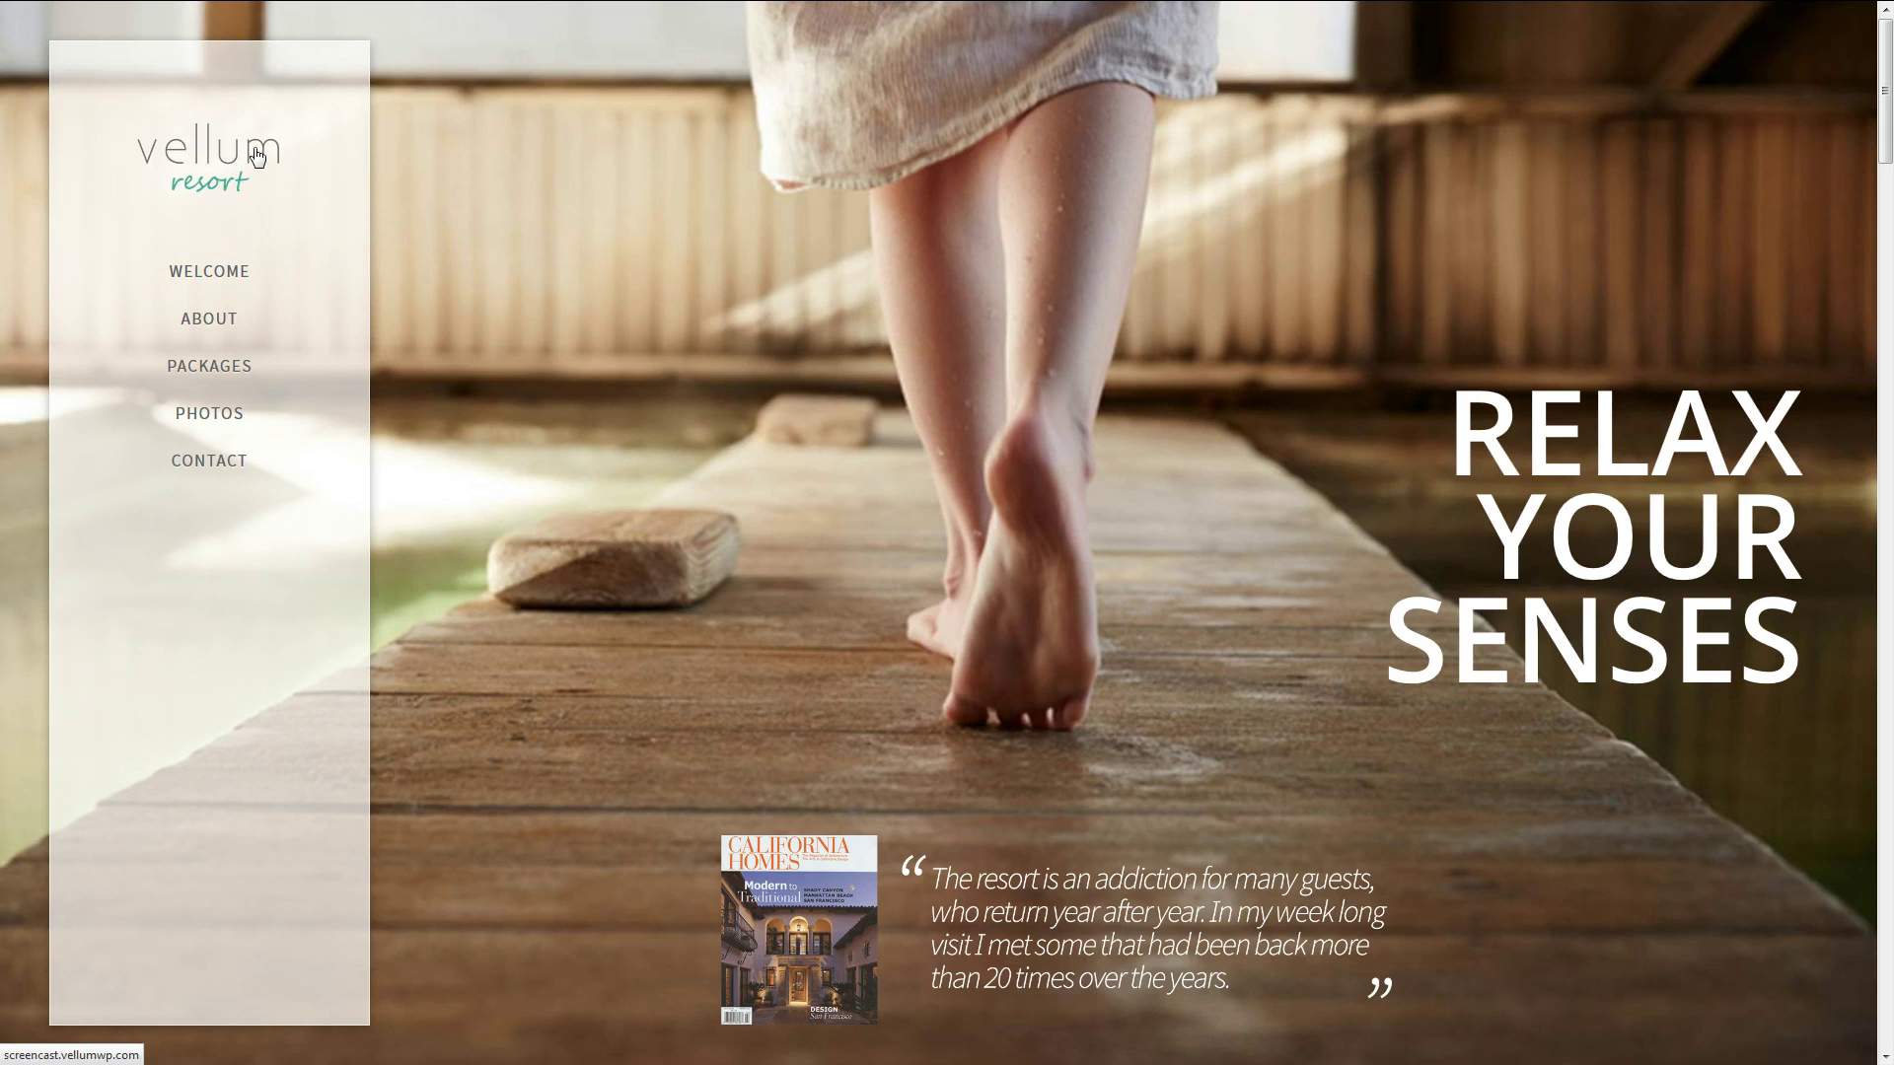
{"action": "key", "text": "ctrl+w"}
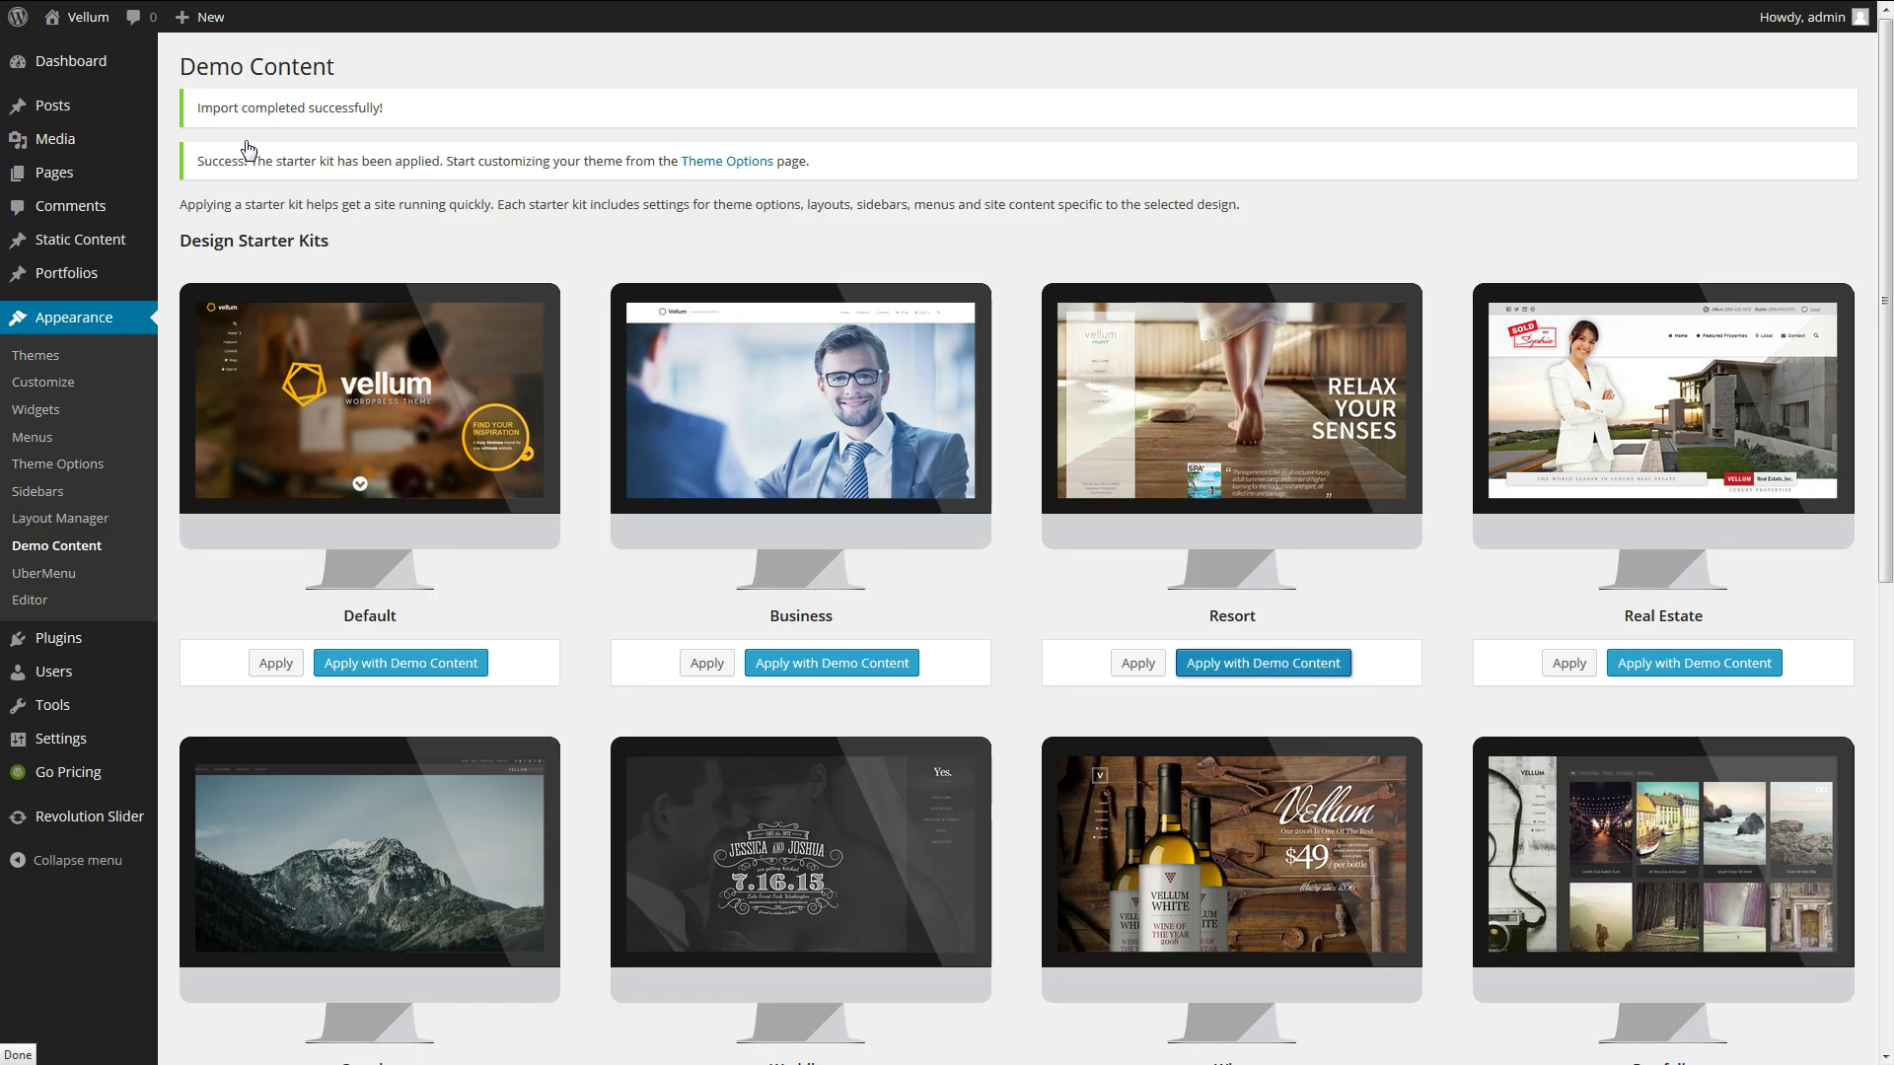
Replace the logo image in the theme options with demo-logo.png from the media library and save the options.
{"action": "left_click", "coordinate": [73, 466]}
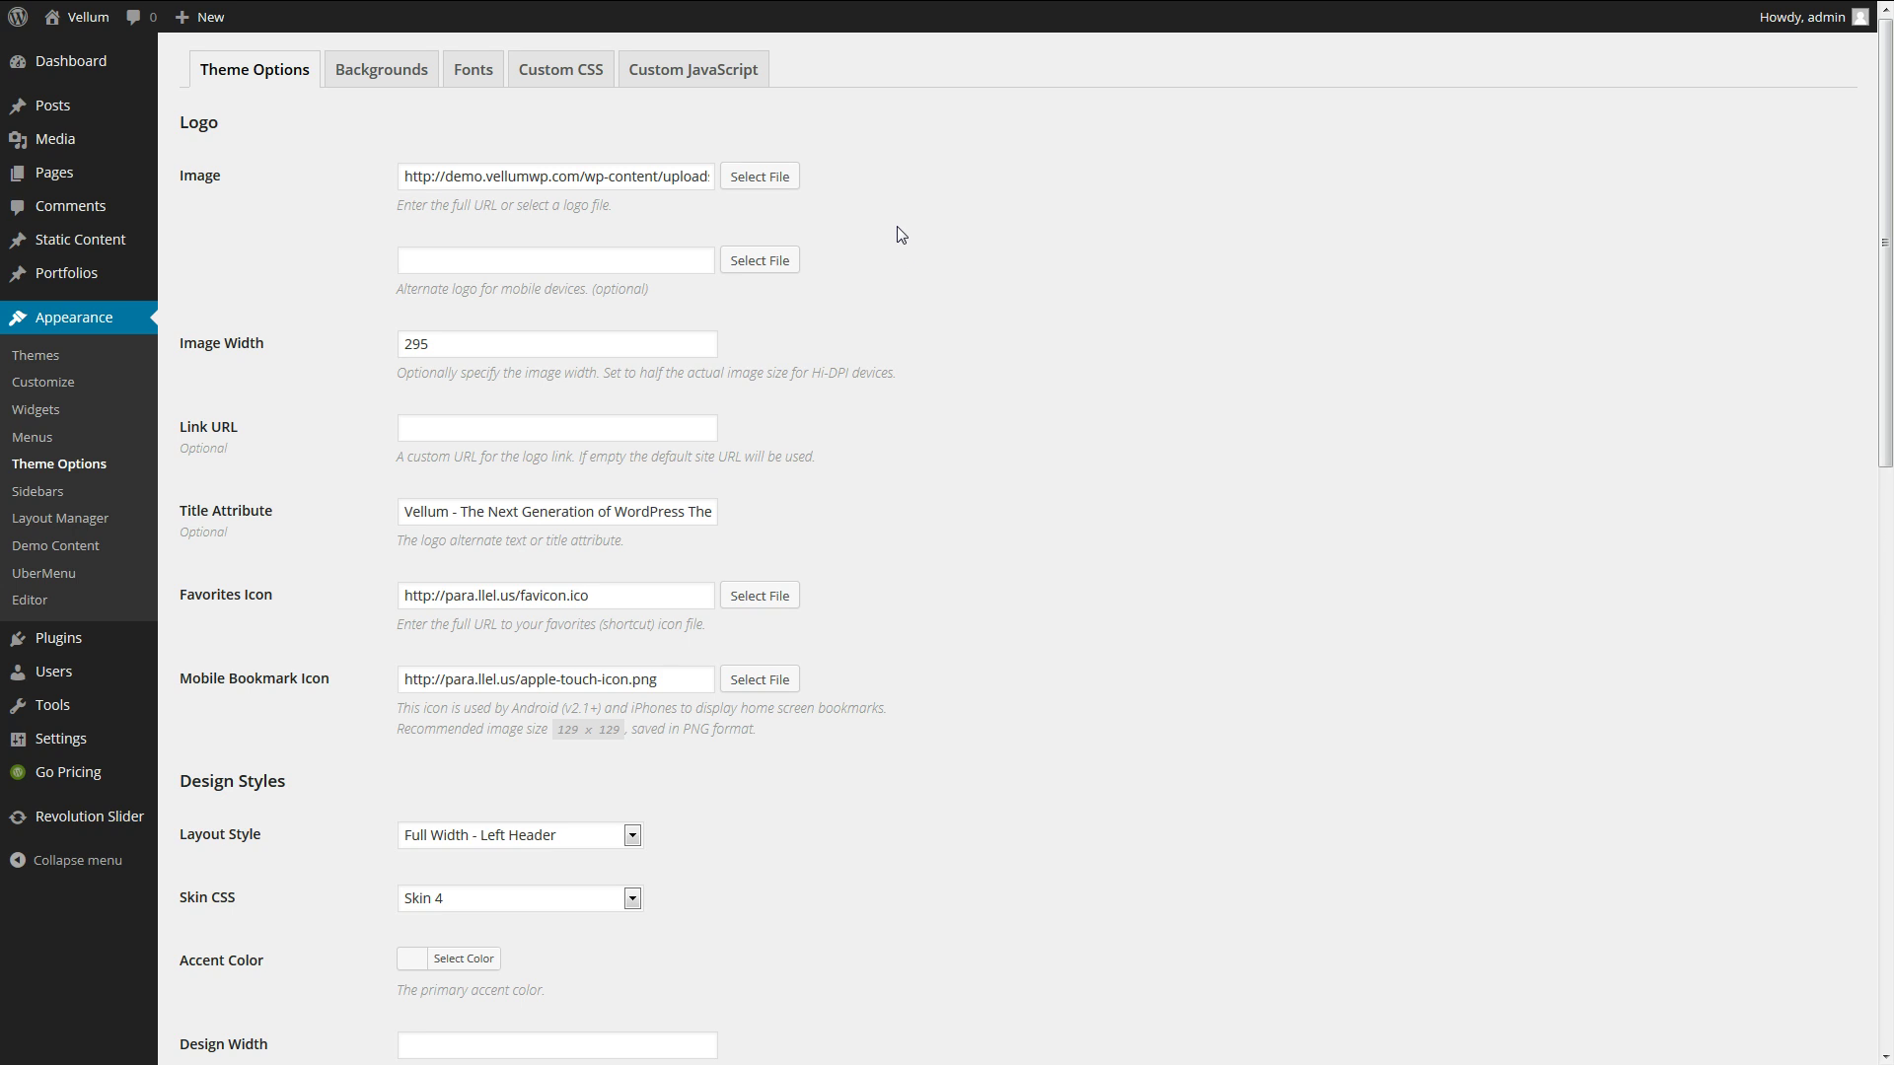
{"action": "left_click", "coordinate": [760, 177]}
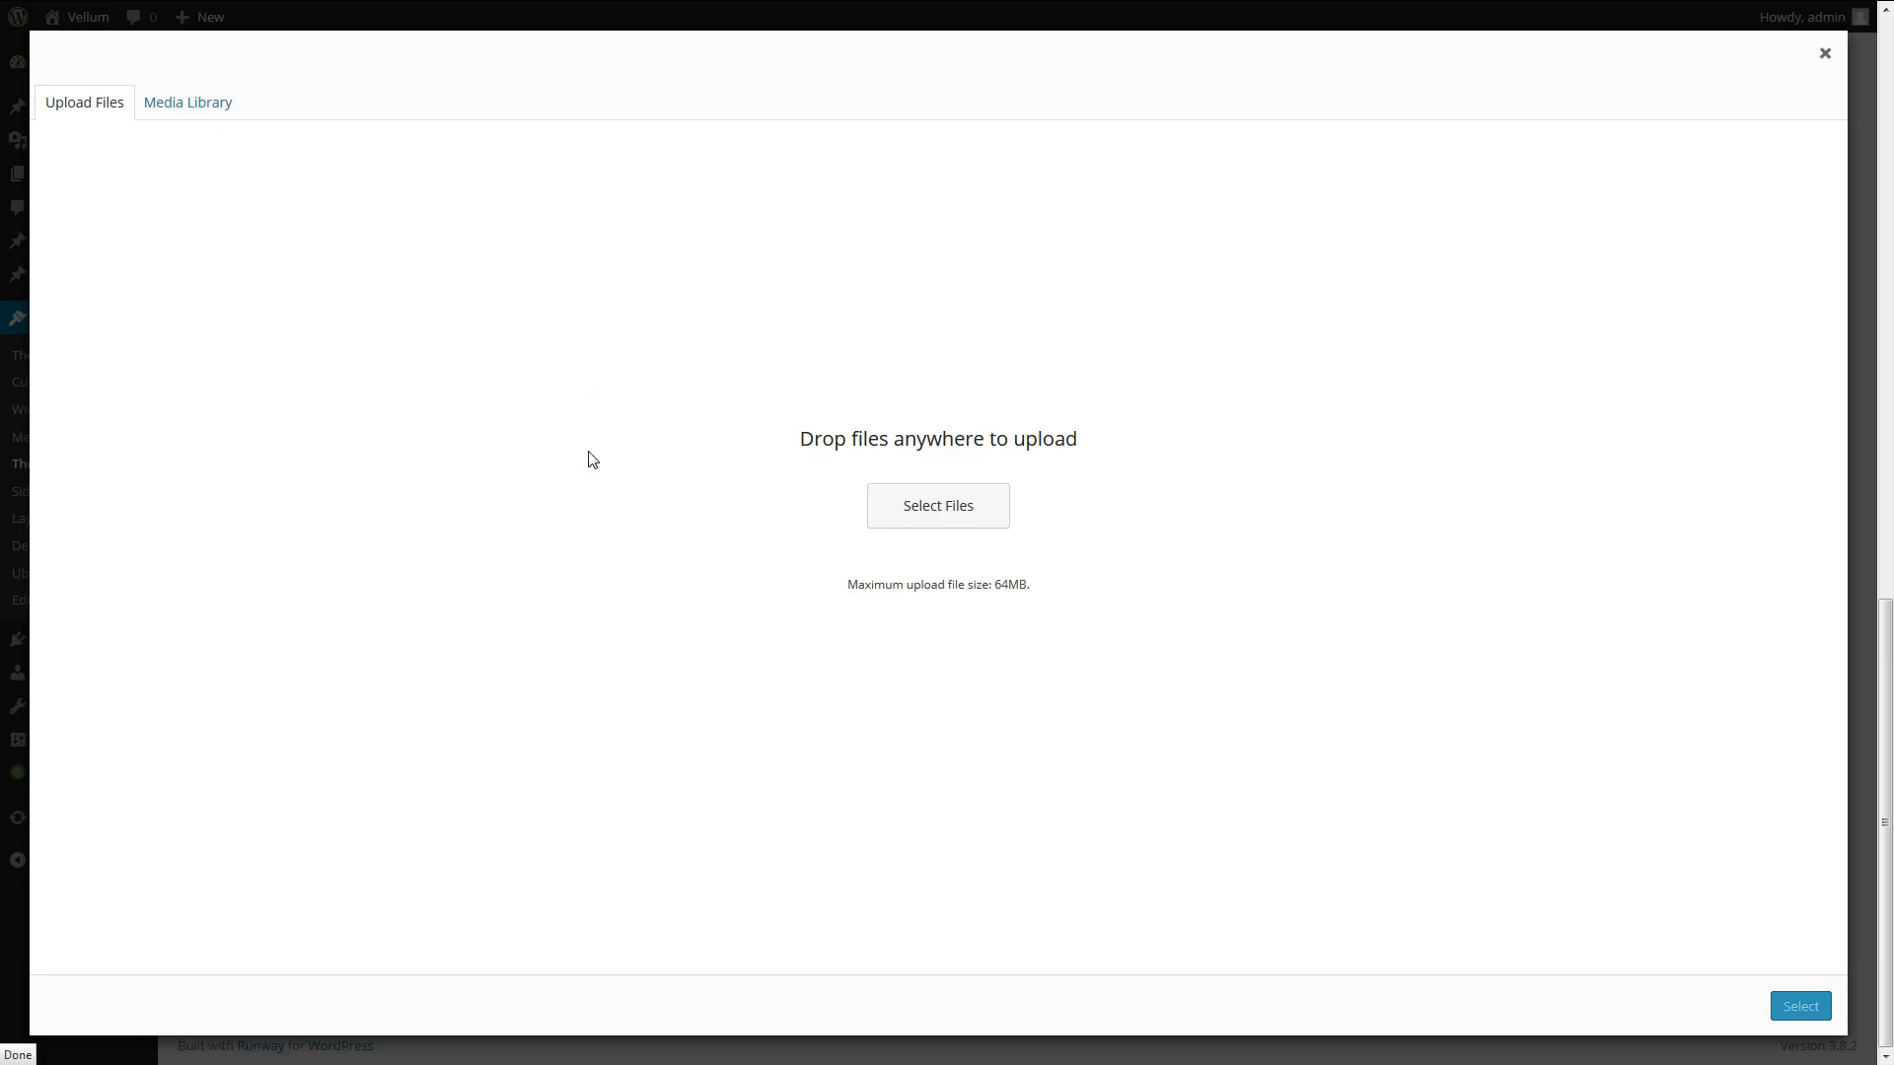
{"action": "left_click_drag", "start_coordinate": [0, 384], "coordinate": [765, 347]}
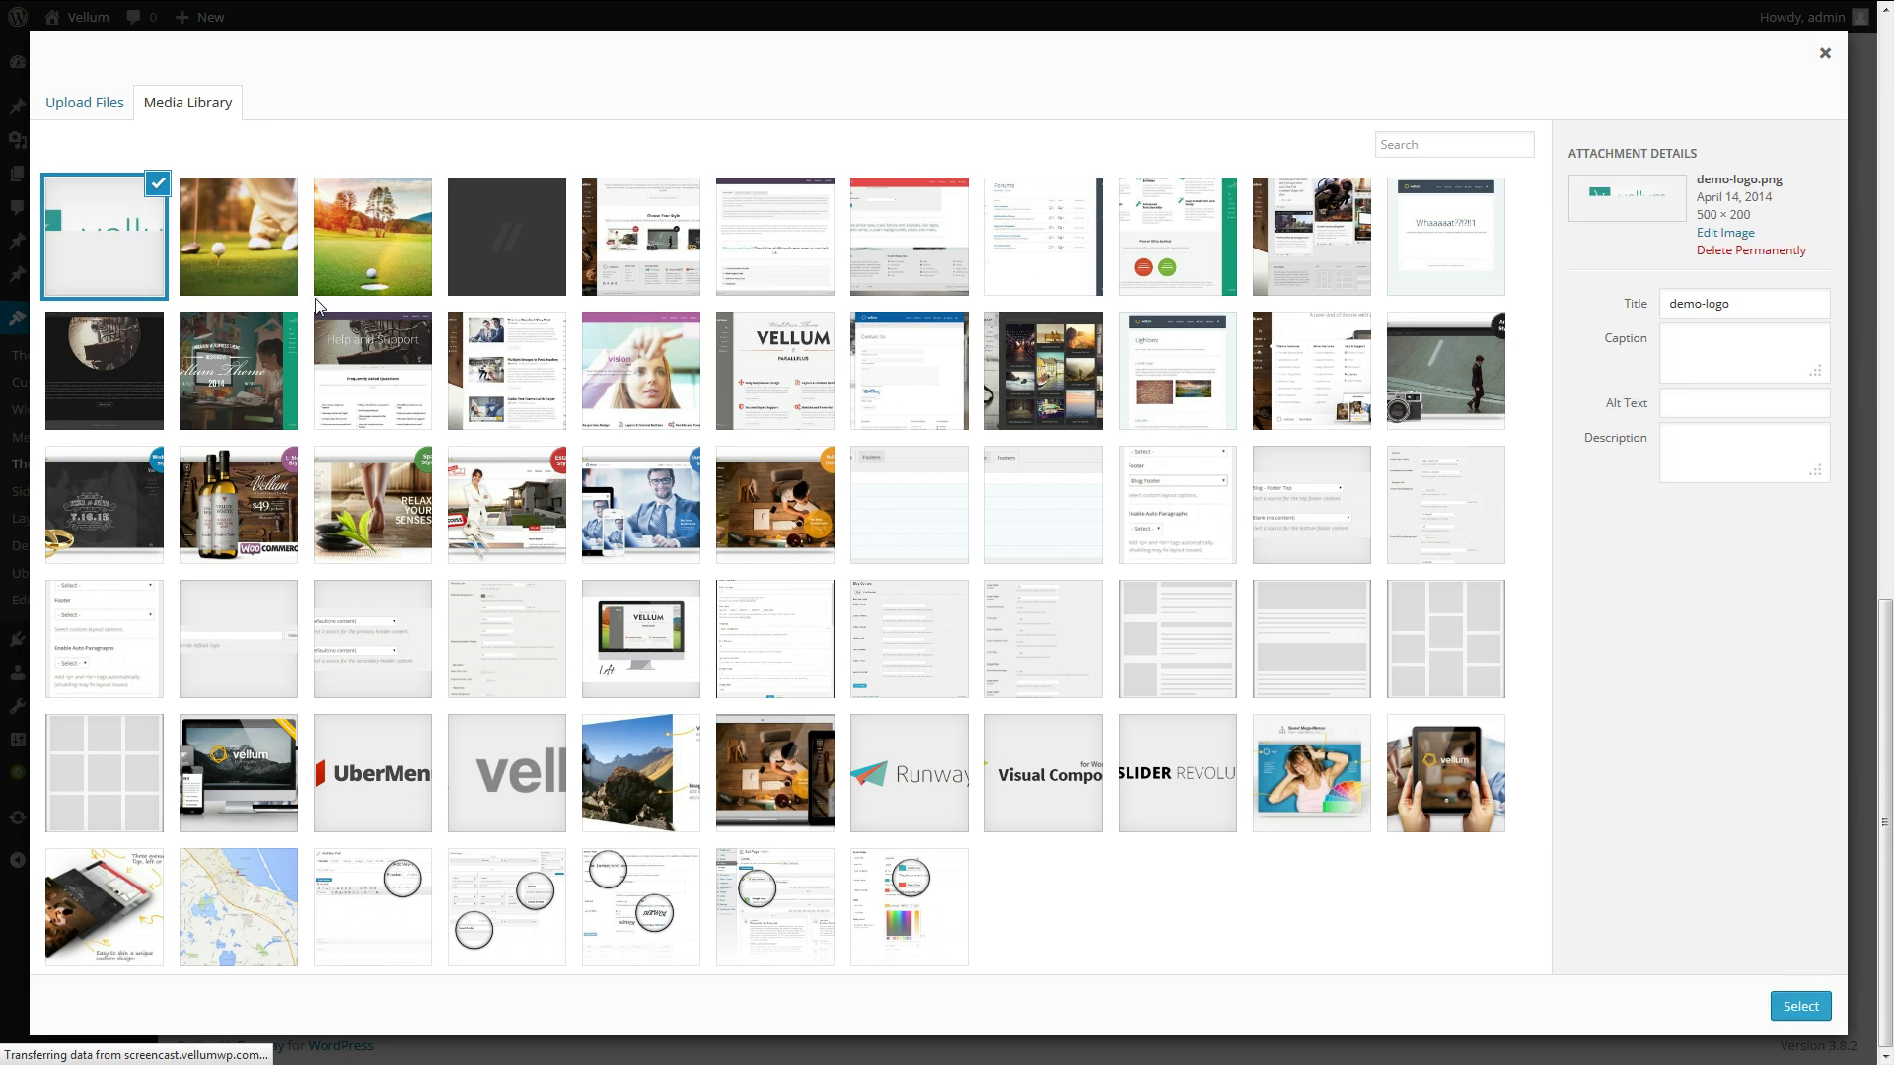
{"action": "left_click", "coordinate": [96, 229]}
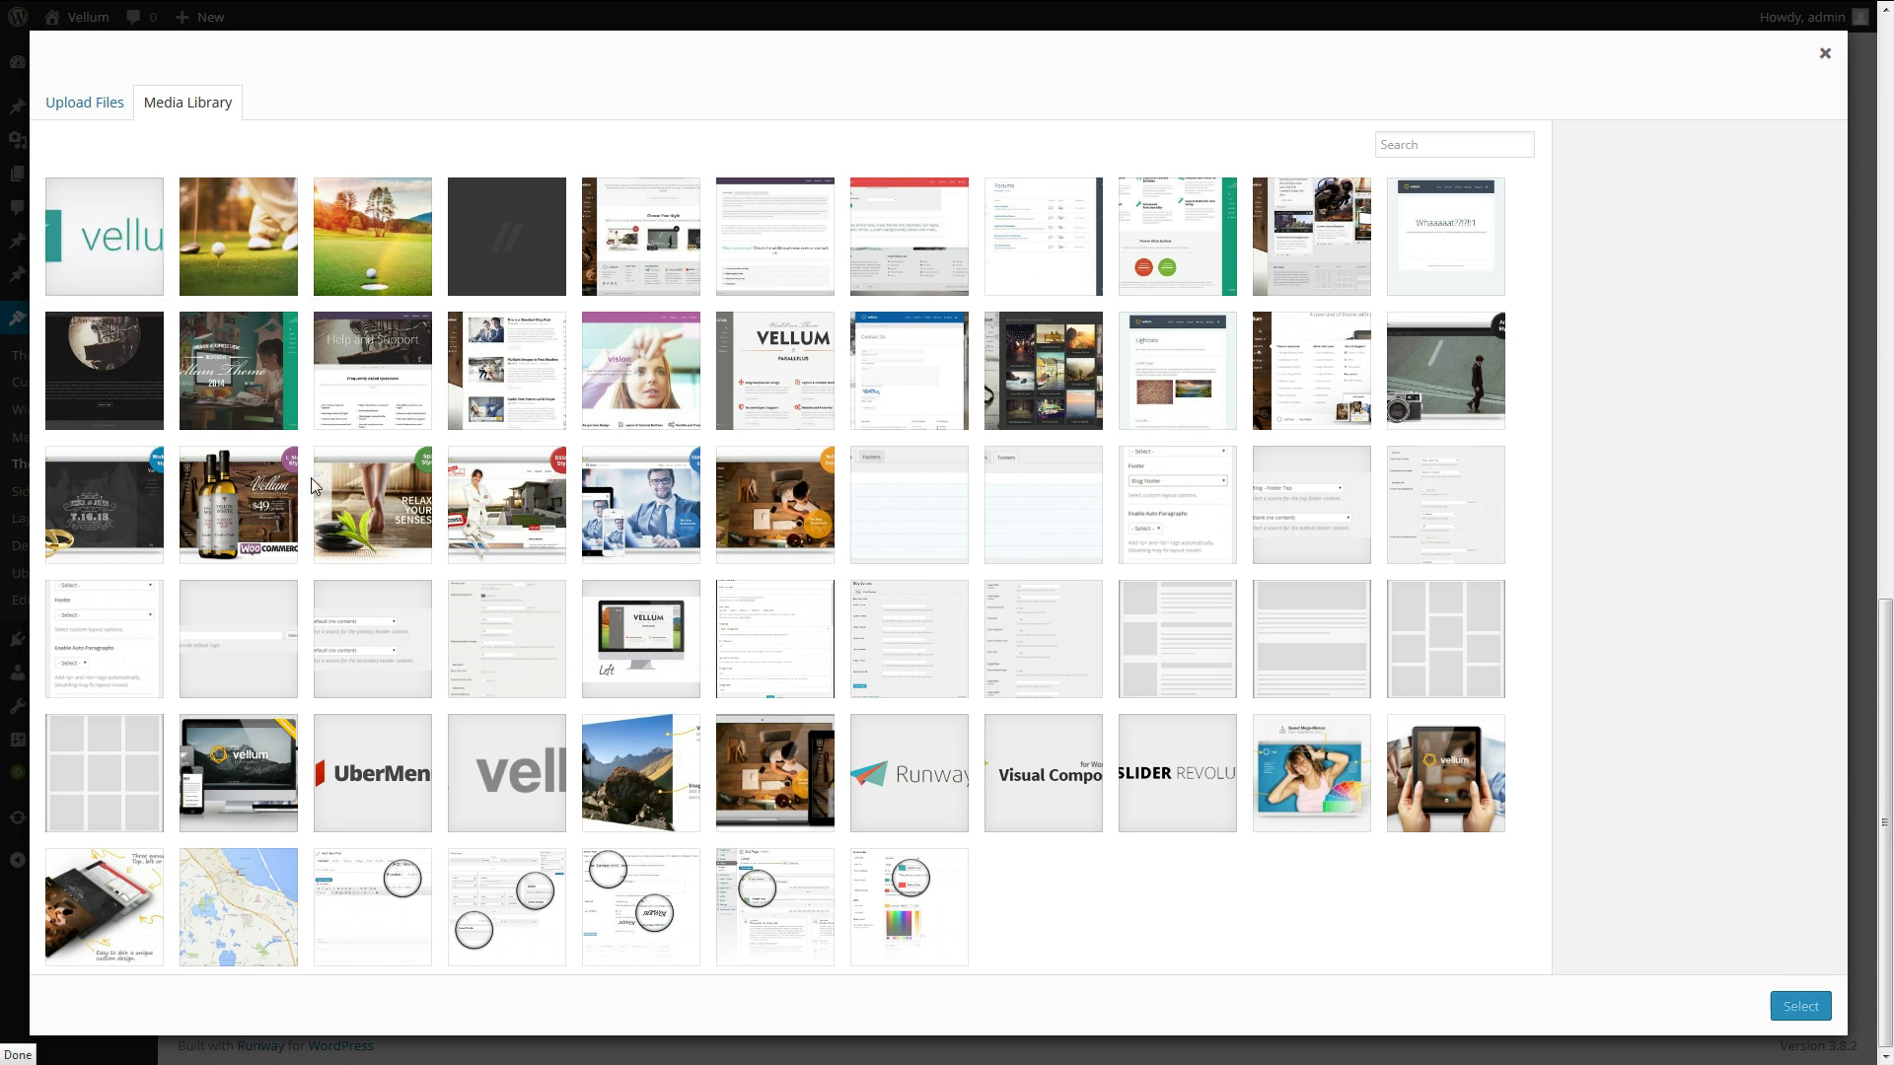
{"action": "left_click", "coordinate": [96, 229]}
{"action": "left_click", "coordinate": [1792, 1006]}
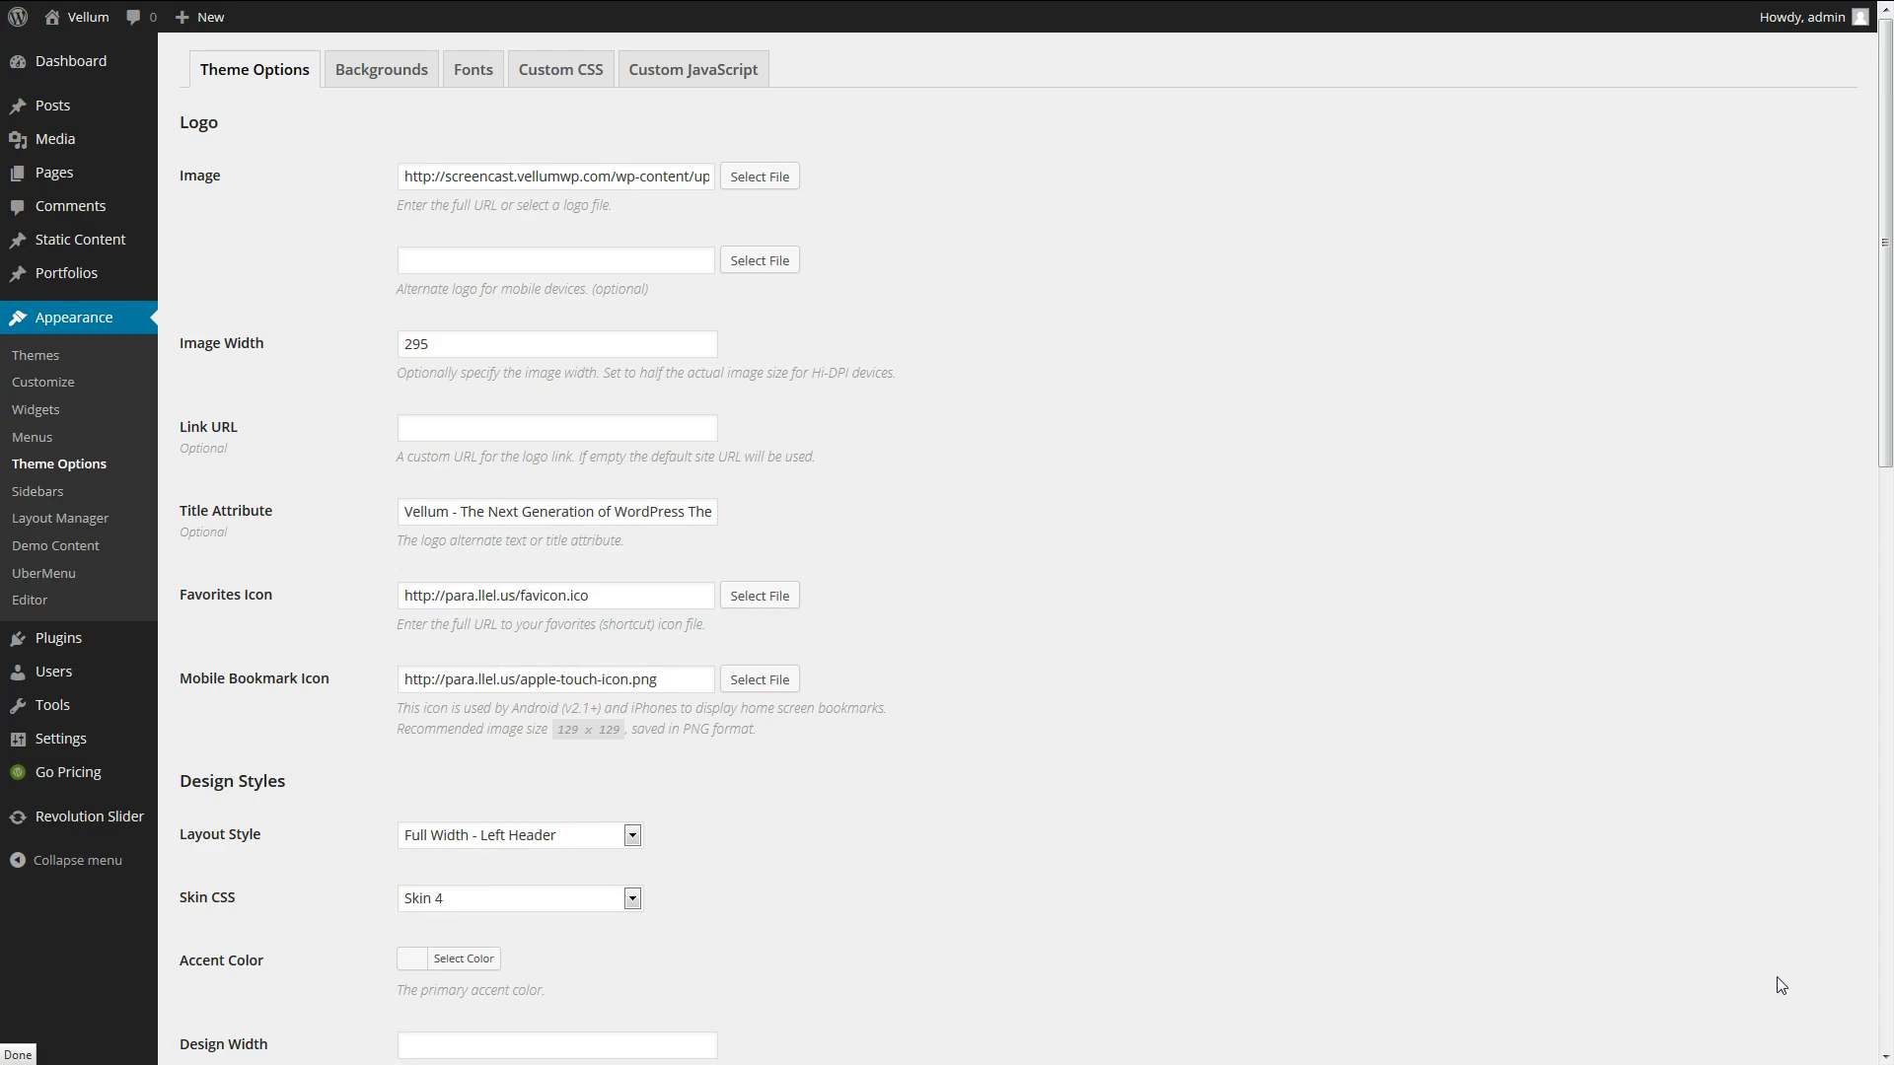
{"action": "scroll", "coordinate": [351, 833], "scroll_direction": "down", "scroll_amount": 14}
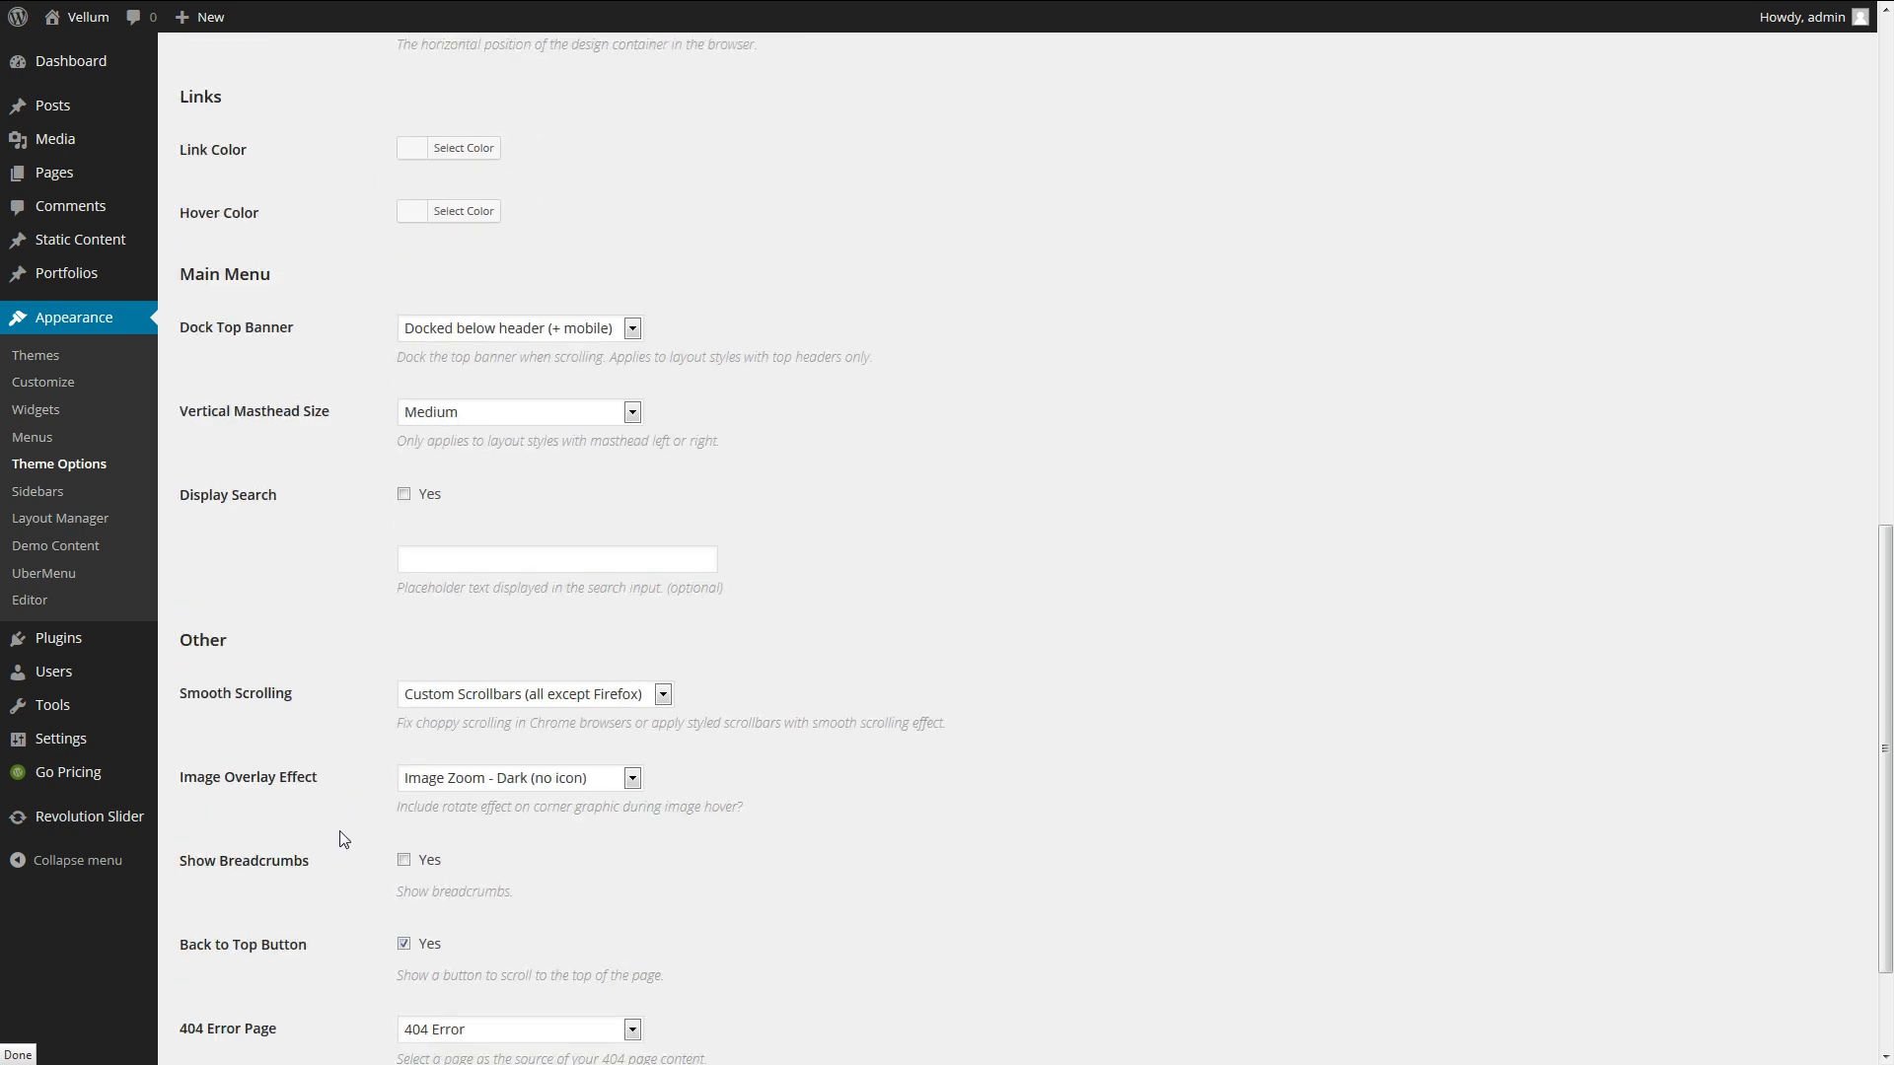
{"action": "left_click", "coordinate": [249, 964]}
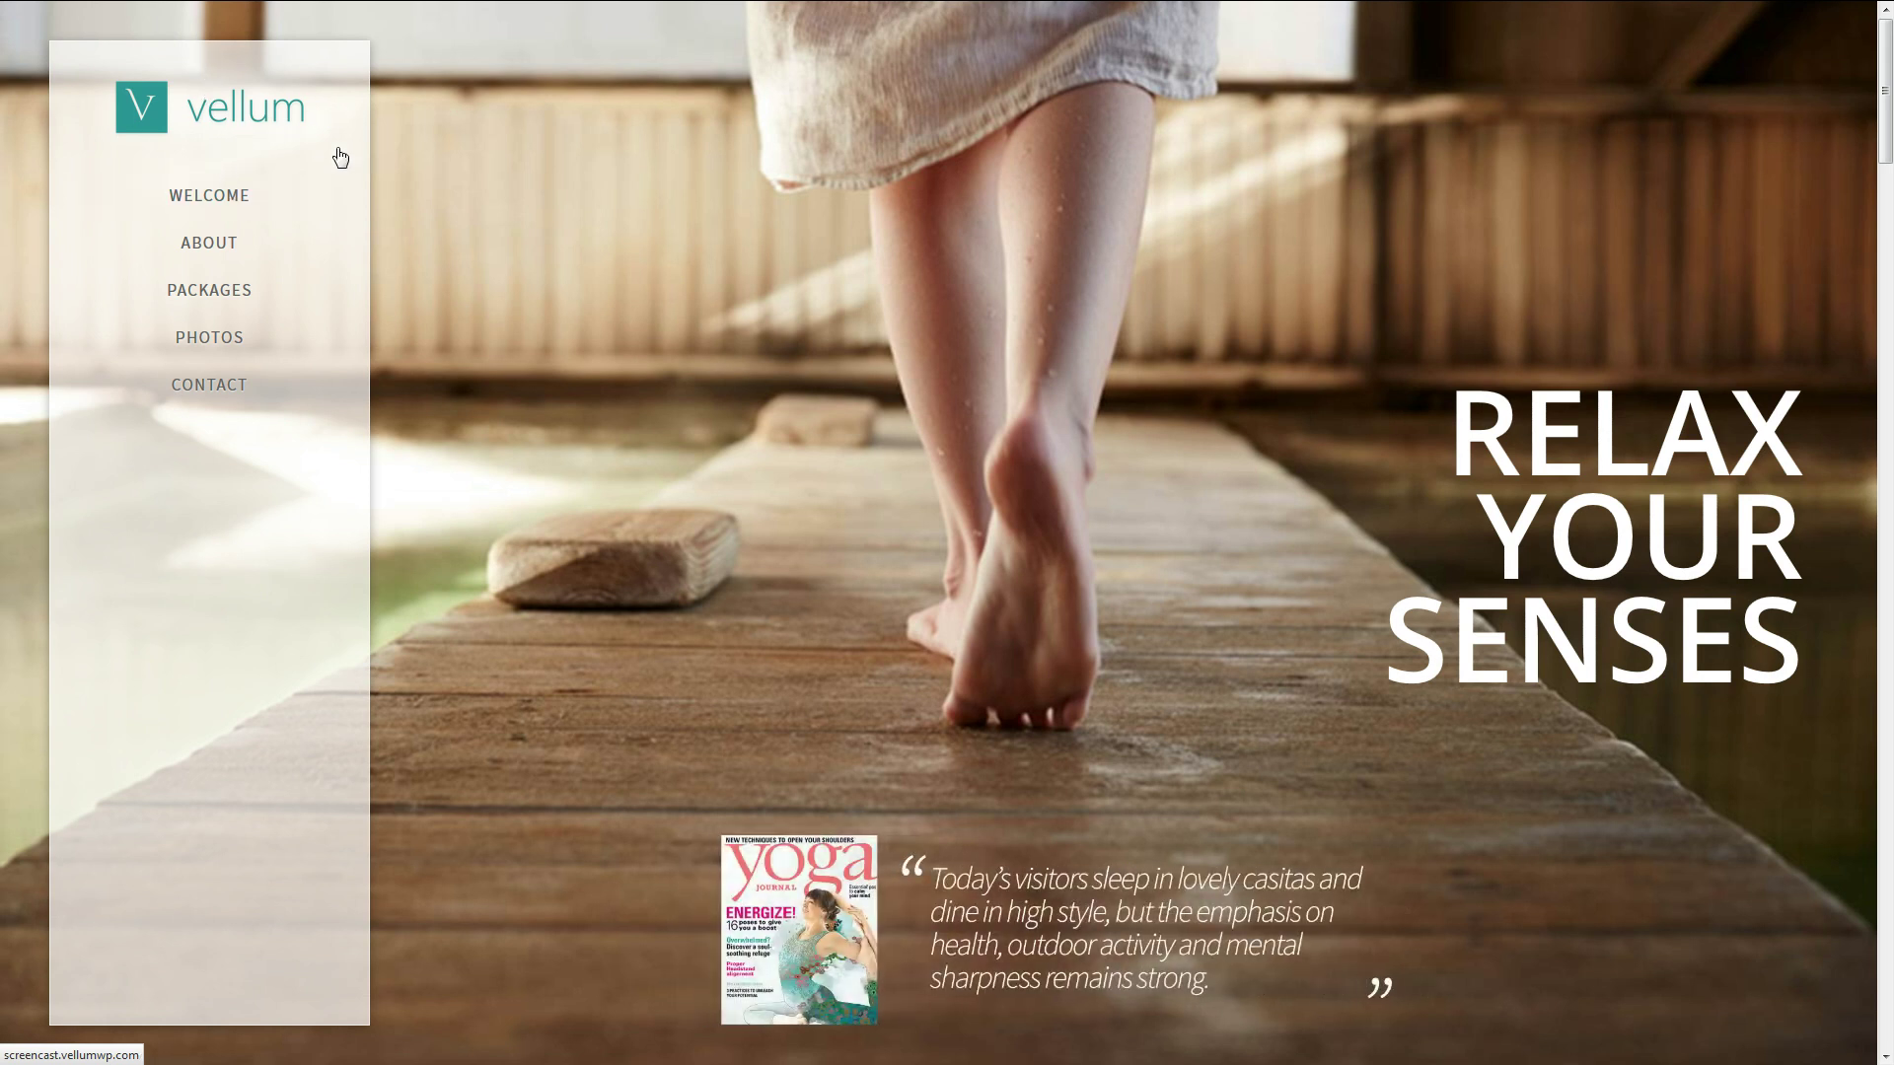
Examine the new logo and the page sections on the live site, and advance the home slider.
{"action": "scroll", "coordinate": [934, 630], "scroll_direction": "down", "scroll_amount": 1}
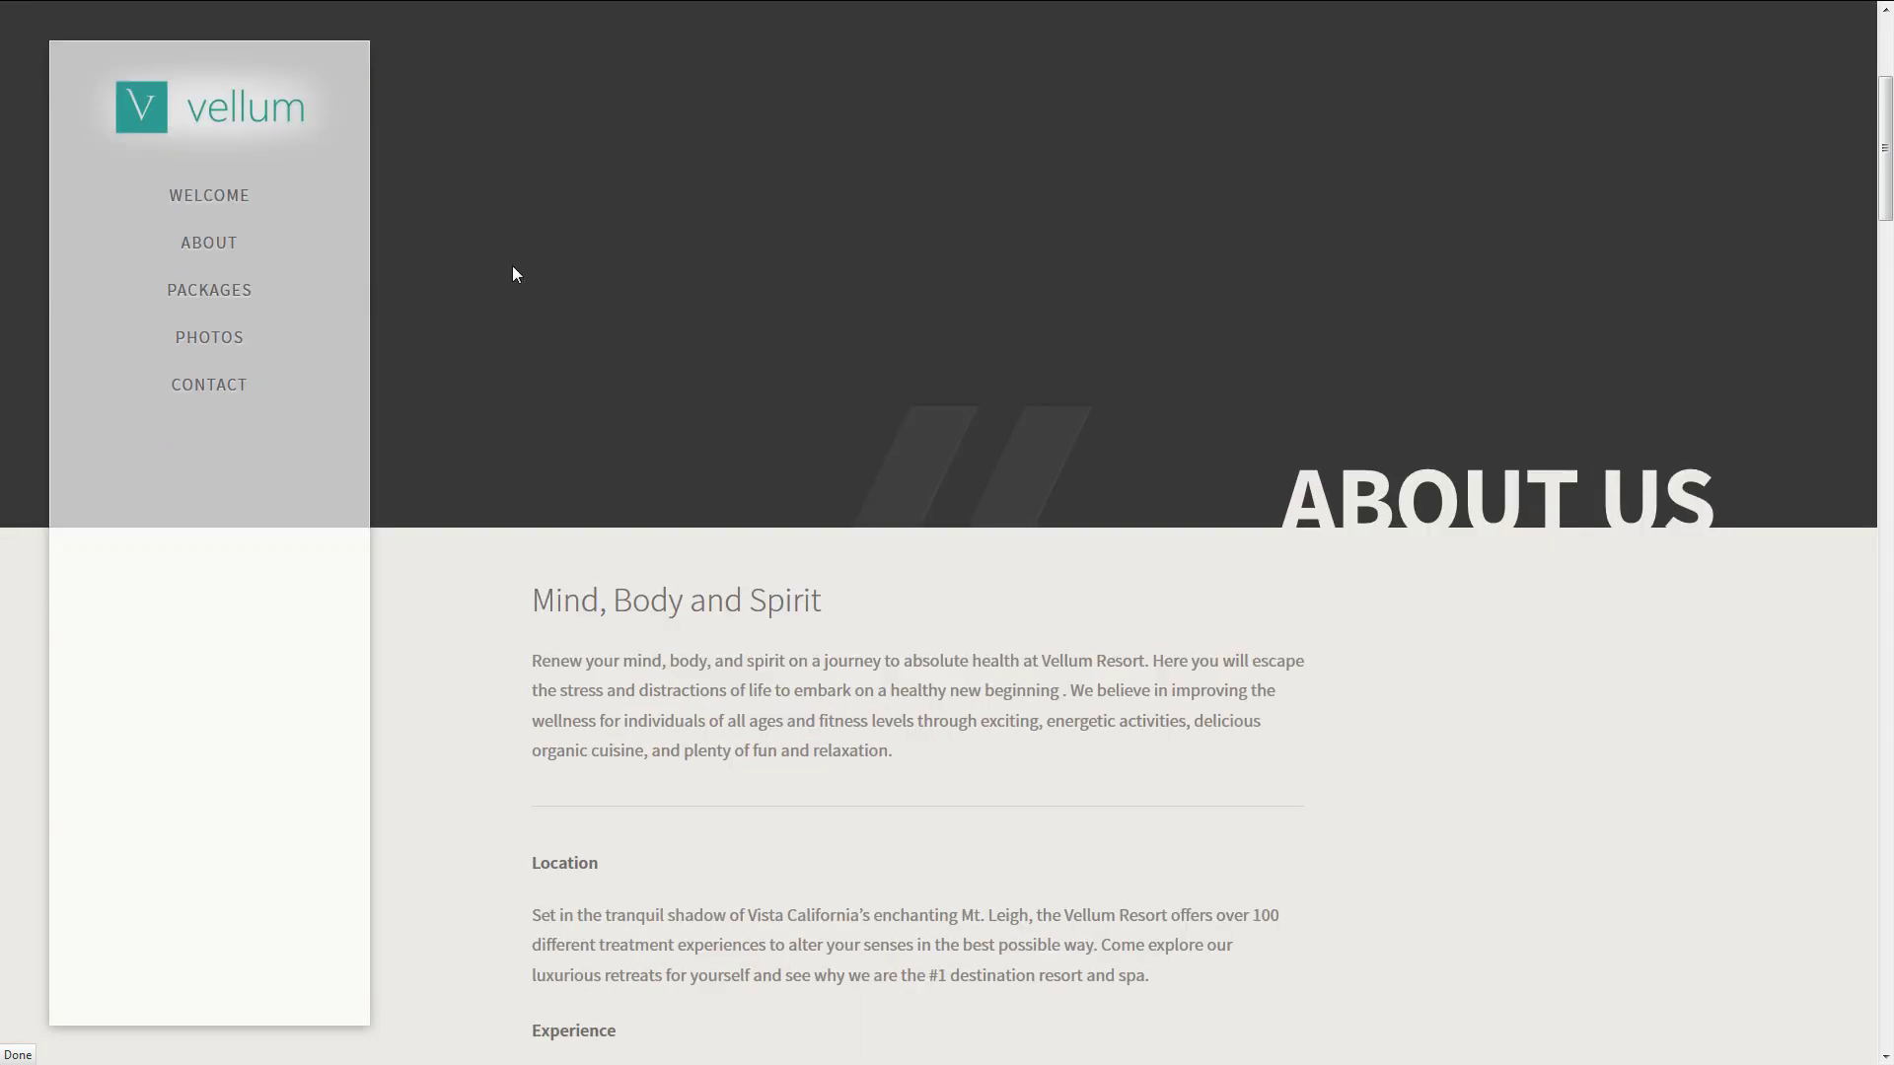
{"action": "scroll", "coordinate": [513, 267], "scroll_direction": "down", "scroll_amount": 10}
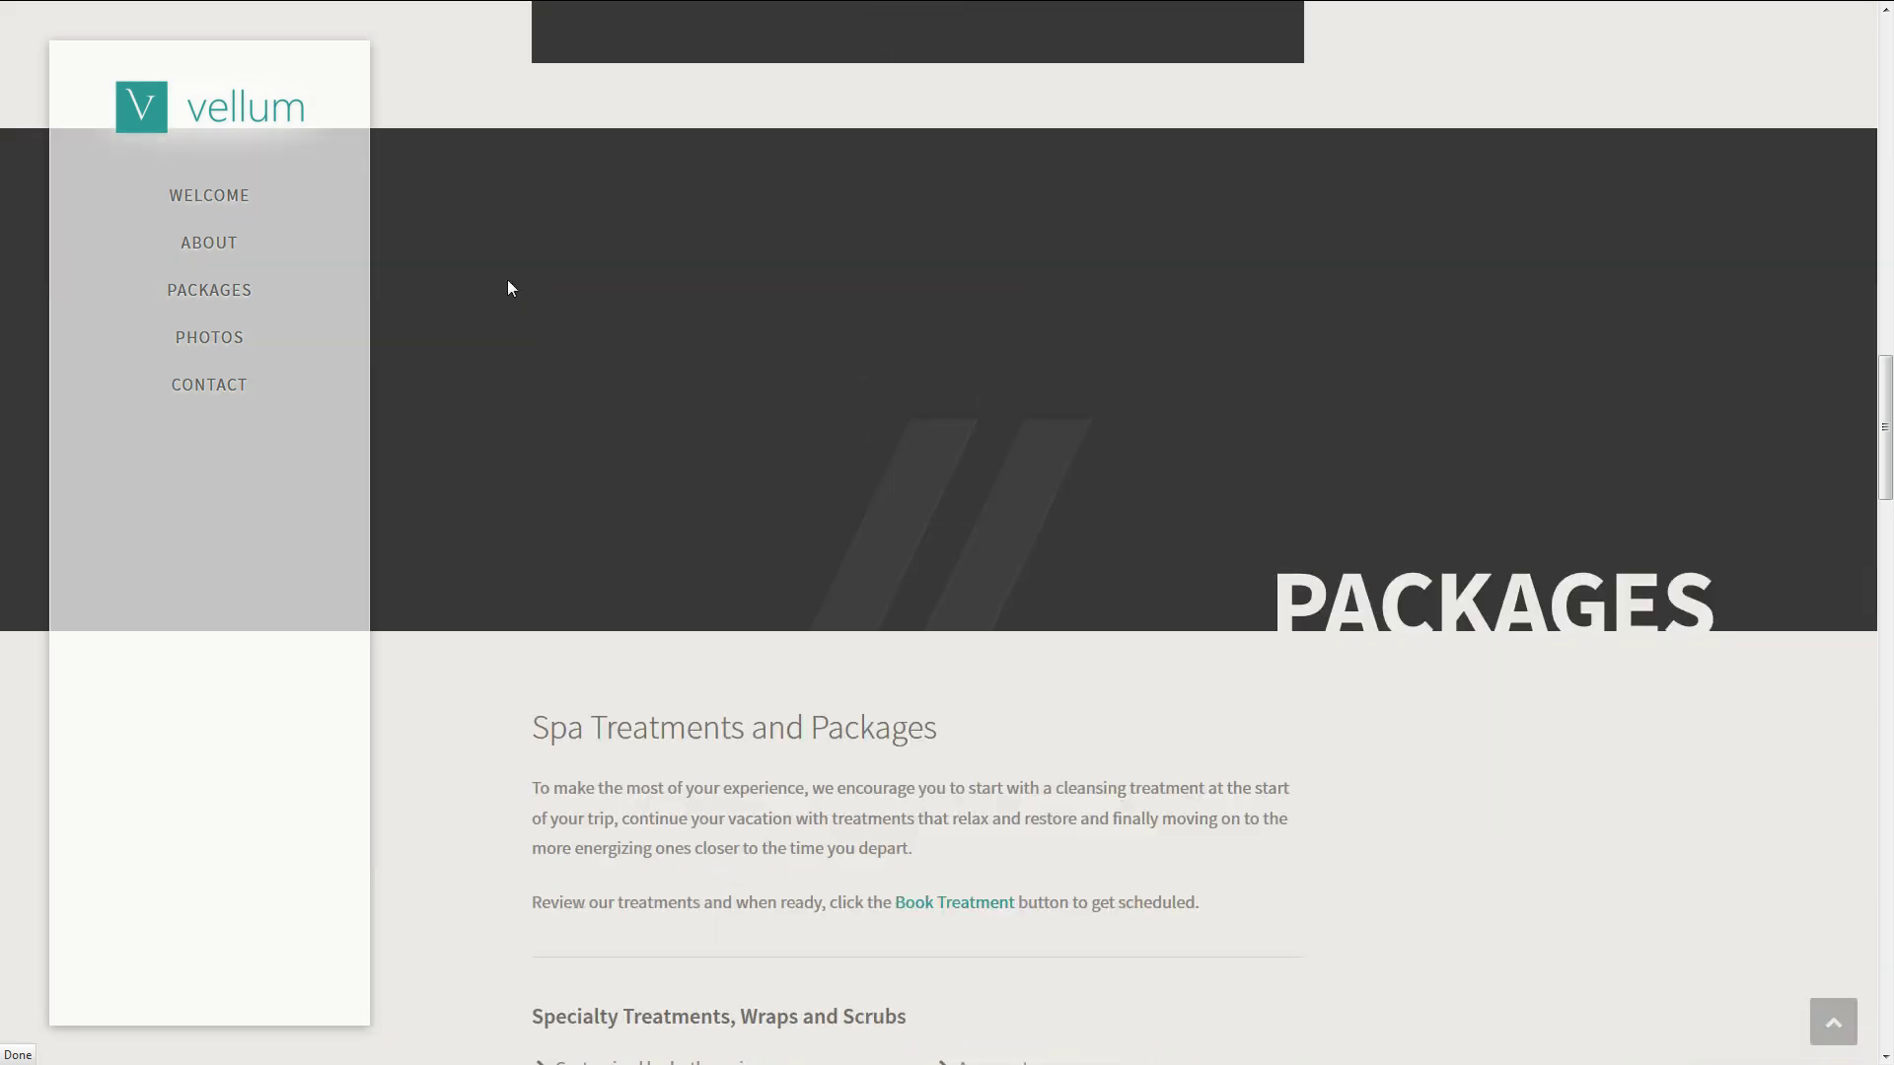
{"action": "scroll", "coordinate": [507, 280], "scroll_direction": "down", "scroll_amount": 4}
{"action": "scroll", "coordinate": [507, 280], "scroll_direction": "up", "scroll_amount": 5}
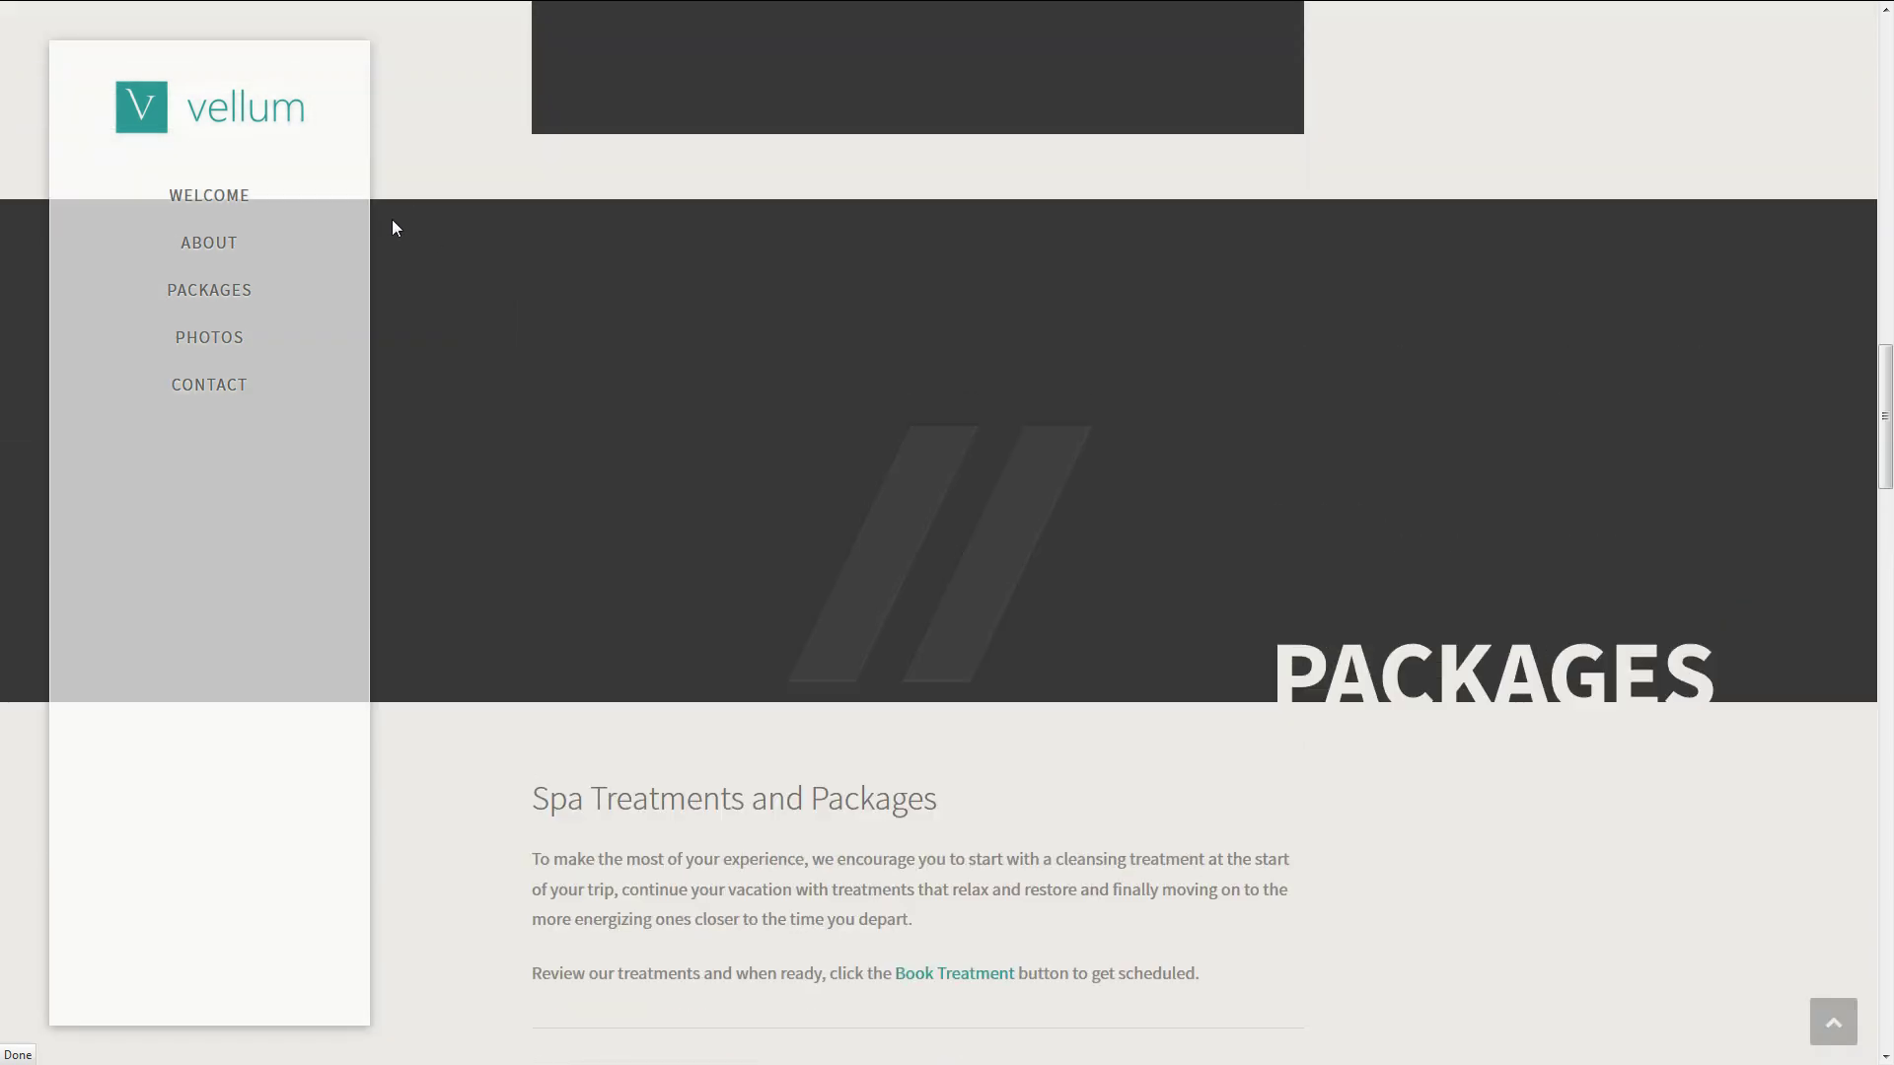
{"action": "scroll", "coordinate": [395, 230], "scroll_direction": "up", "scroll_amount": 10}
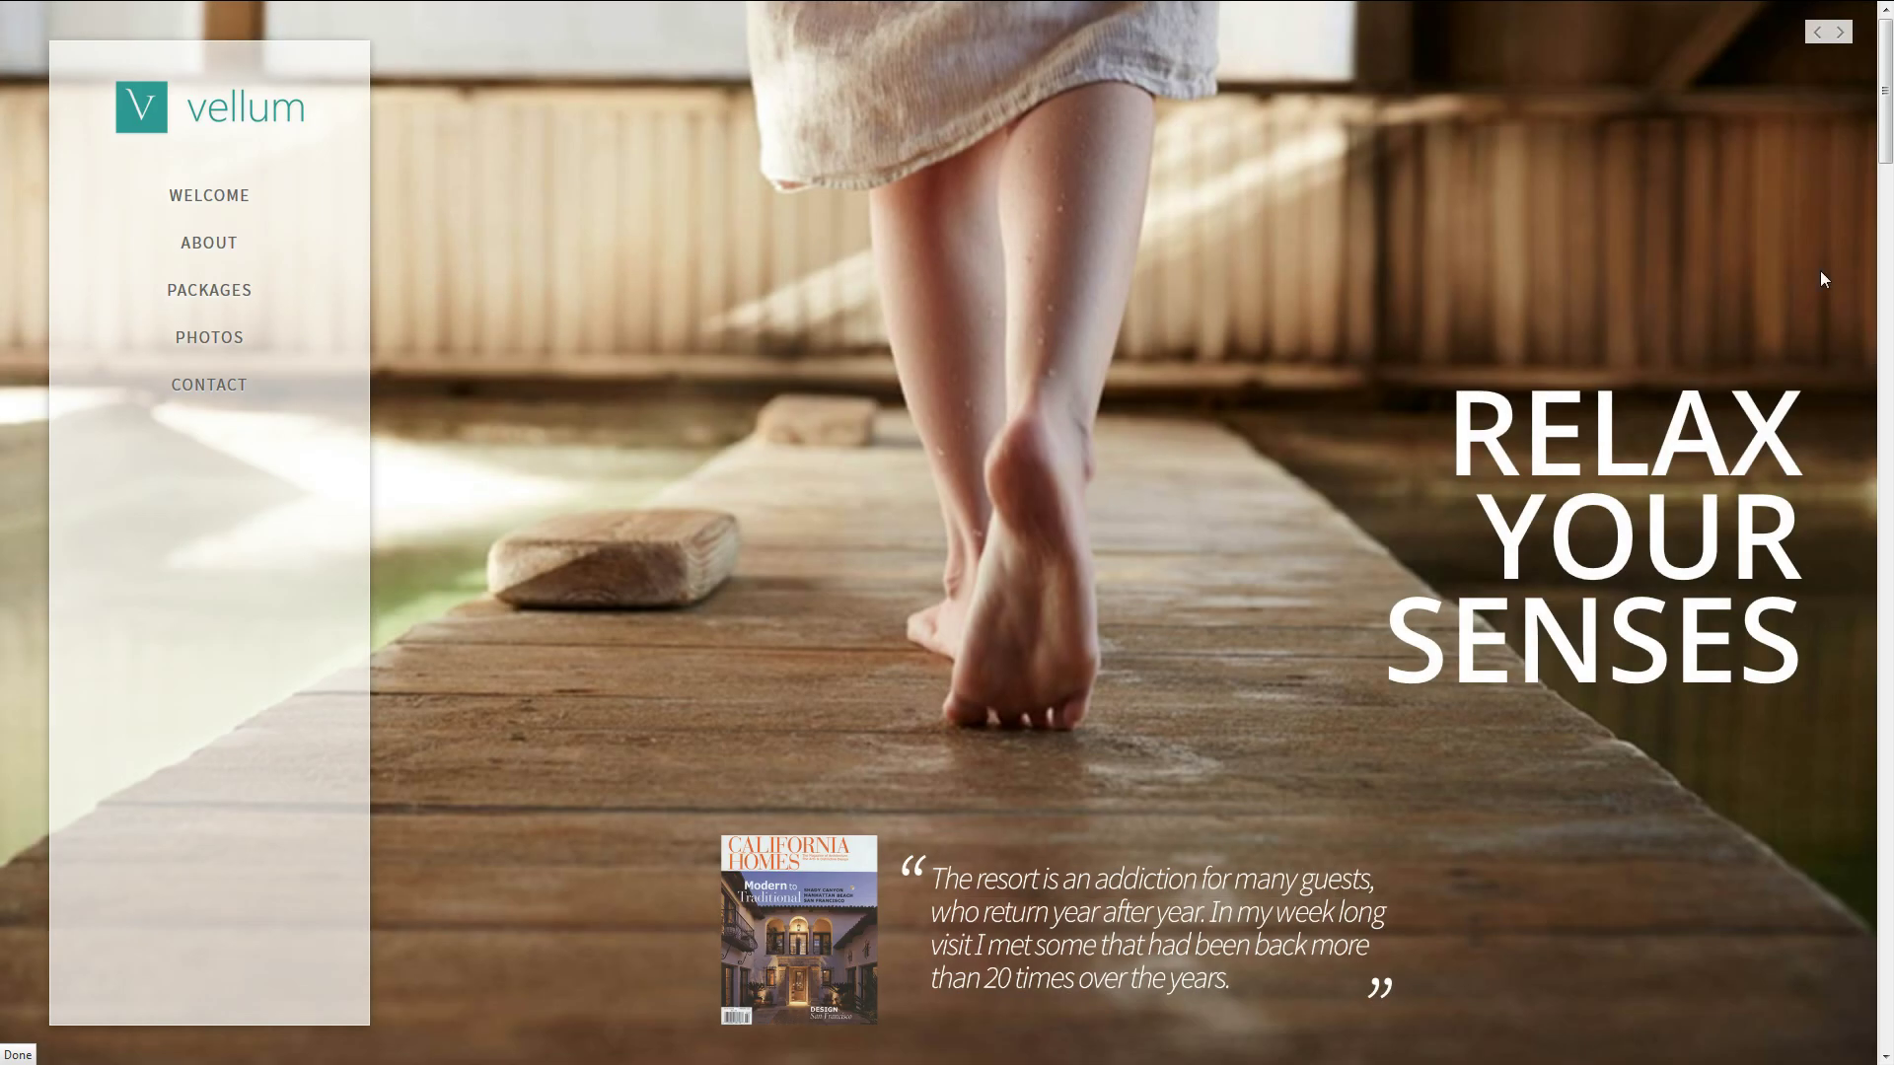
{"action": "left_click", "coordinate": [1839, 34]}
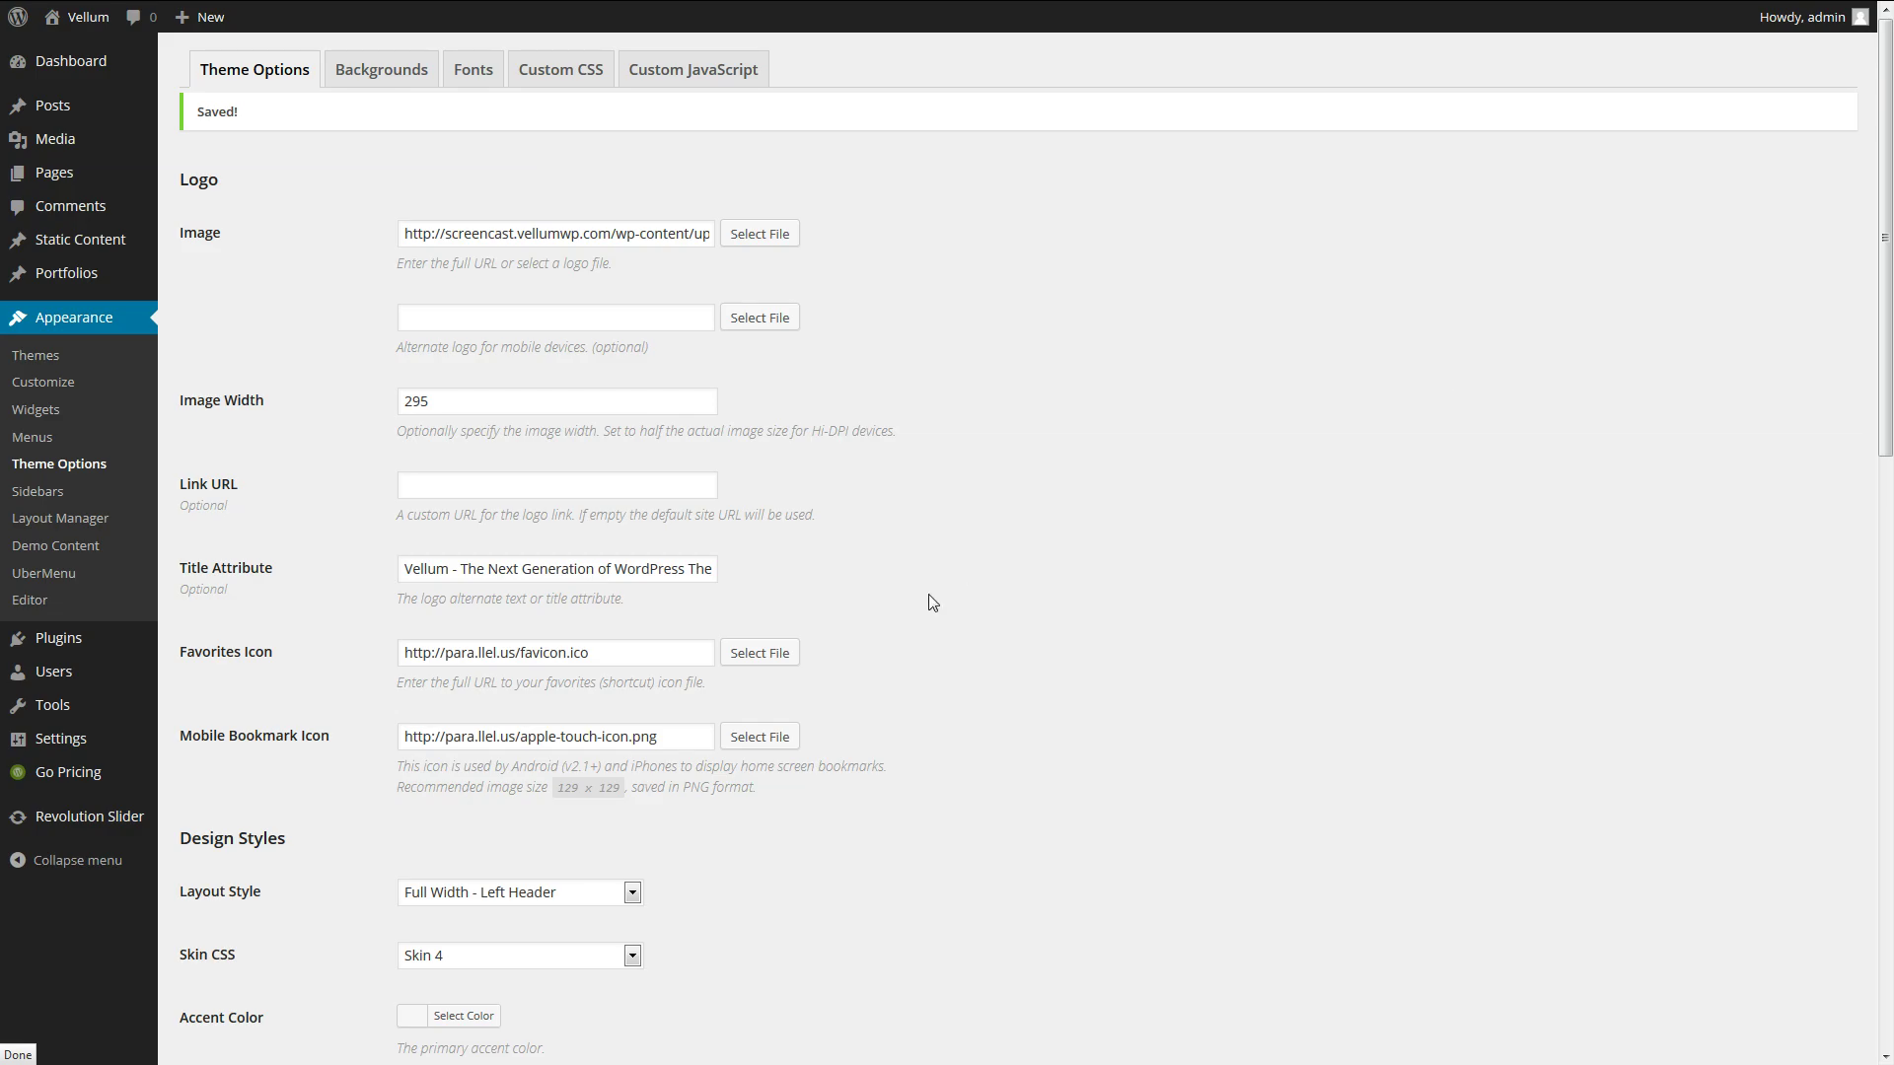
Open the settings of the Resort and Spa slider in Revolution Slider and turn Stop Slider off.
{"action": "left_click", "coordinate": [104, 830]}
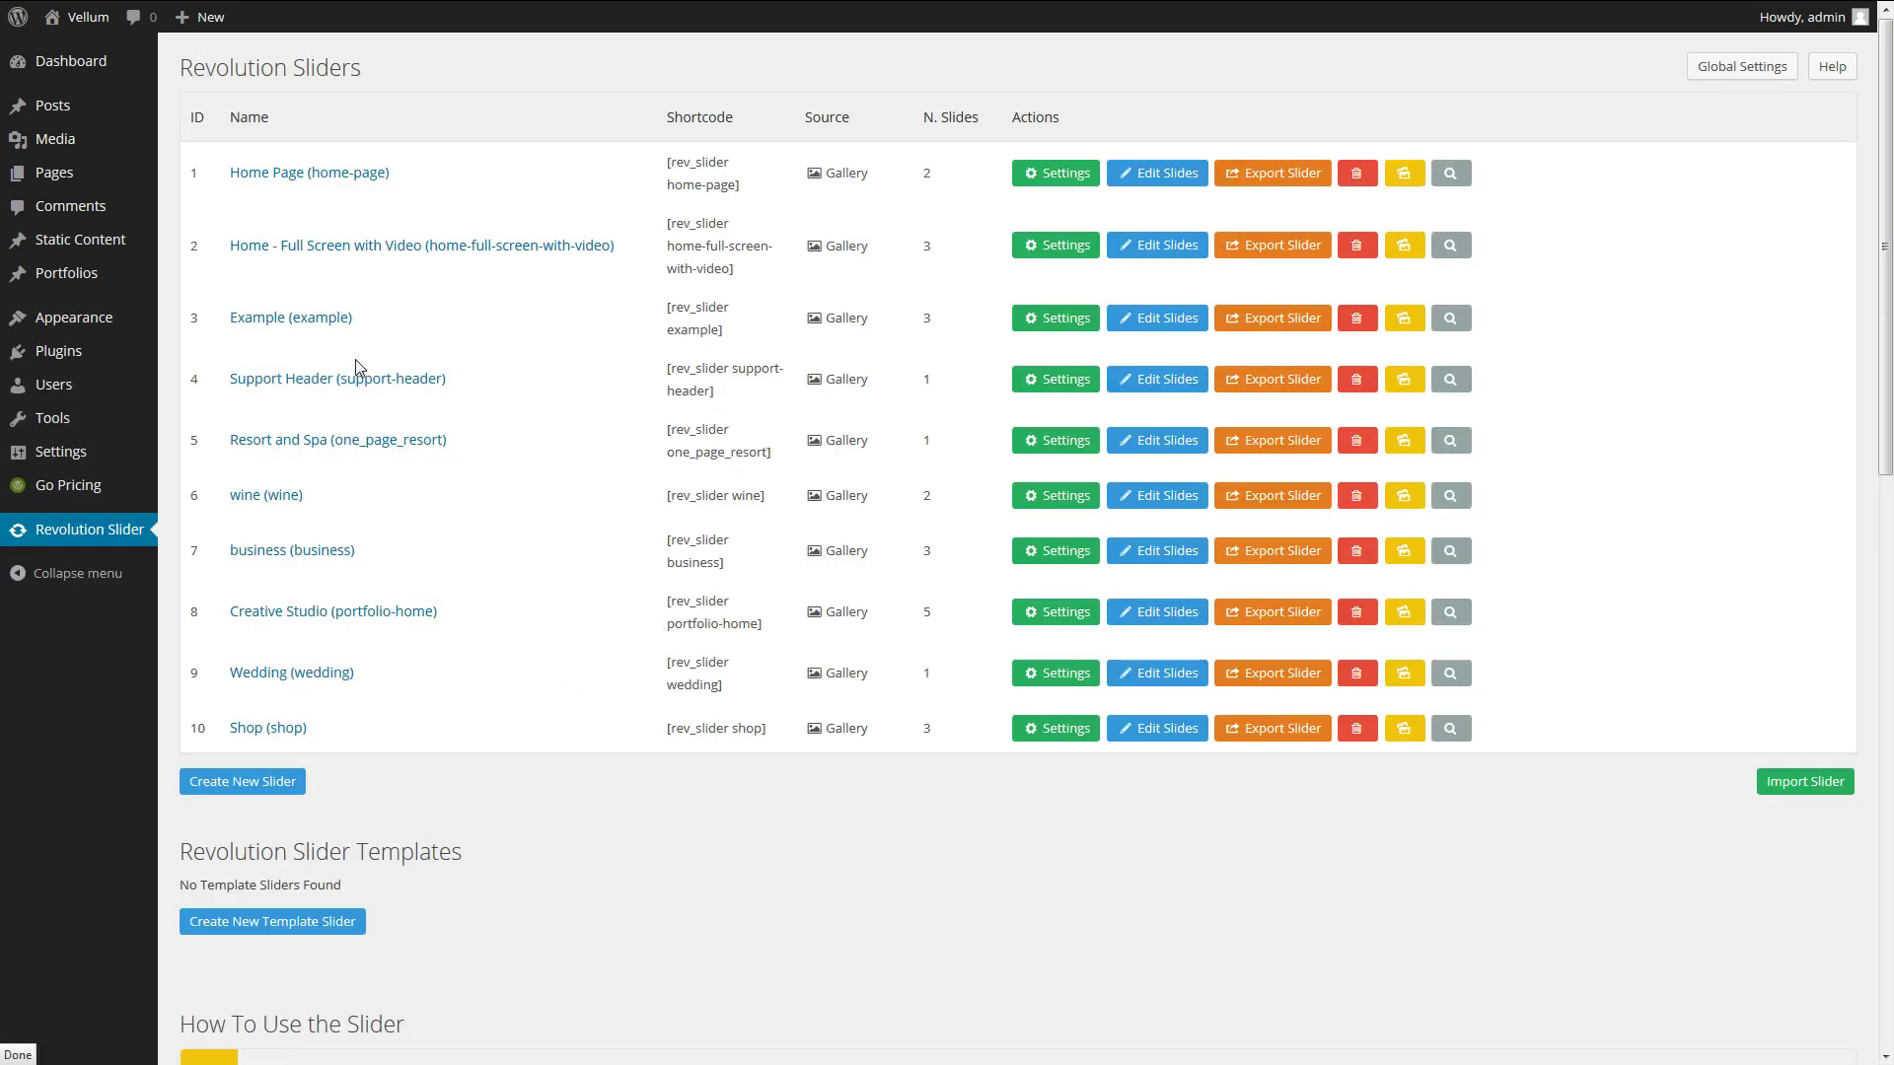
{"action": "left_click", "coordinate": [292, 450]}
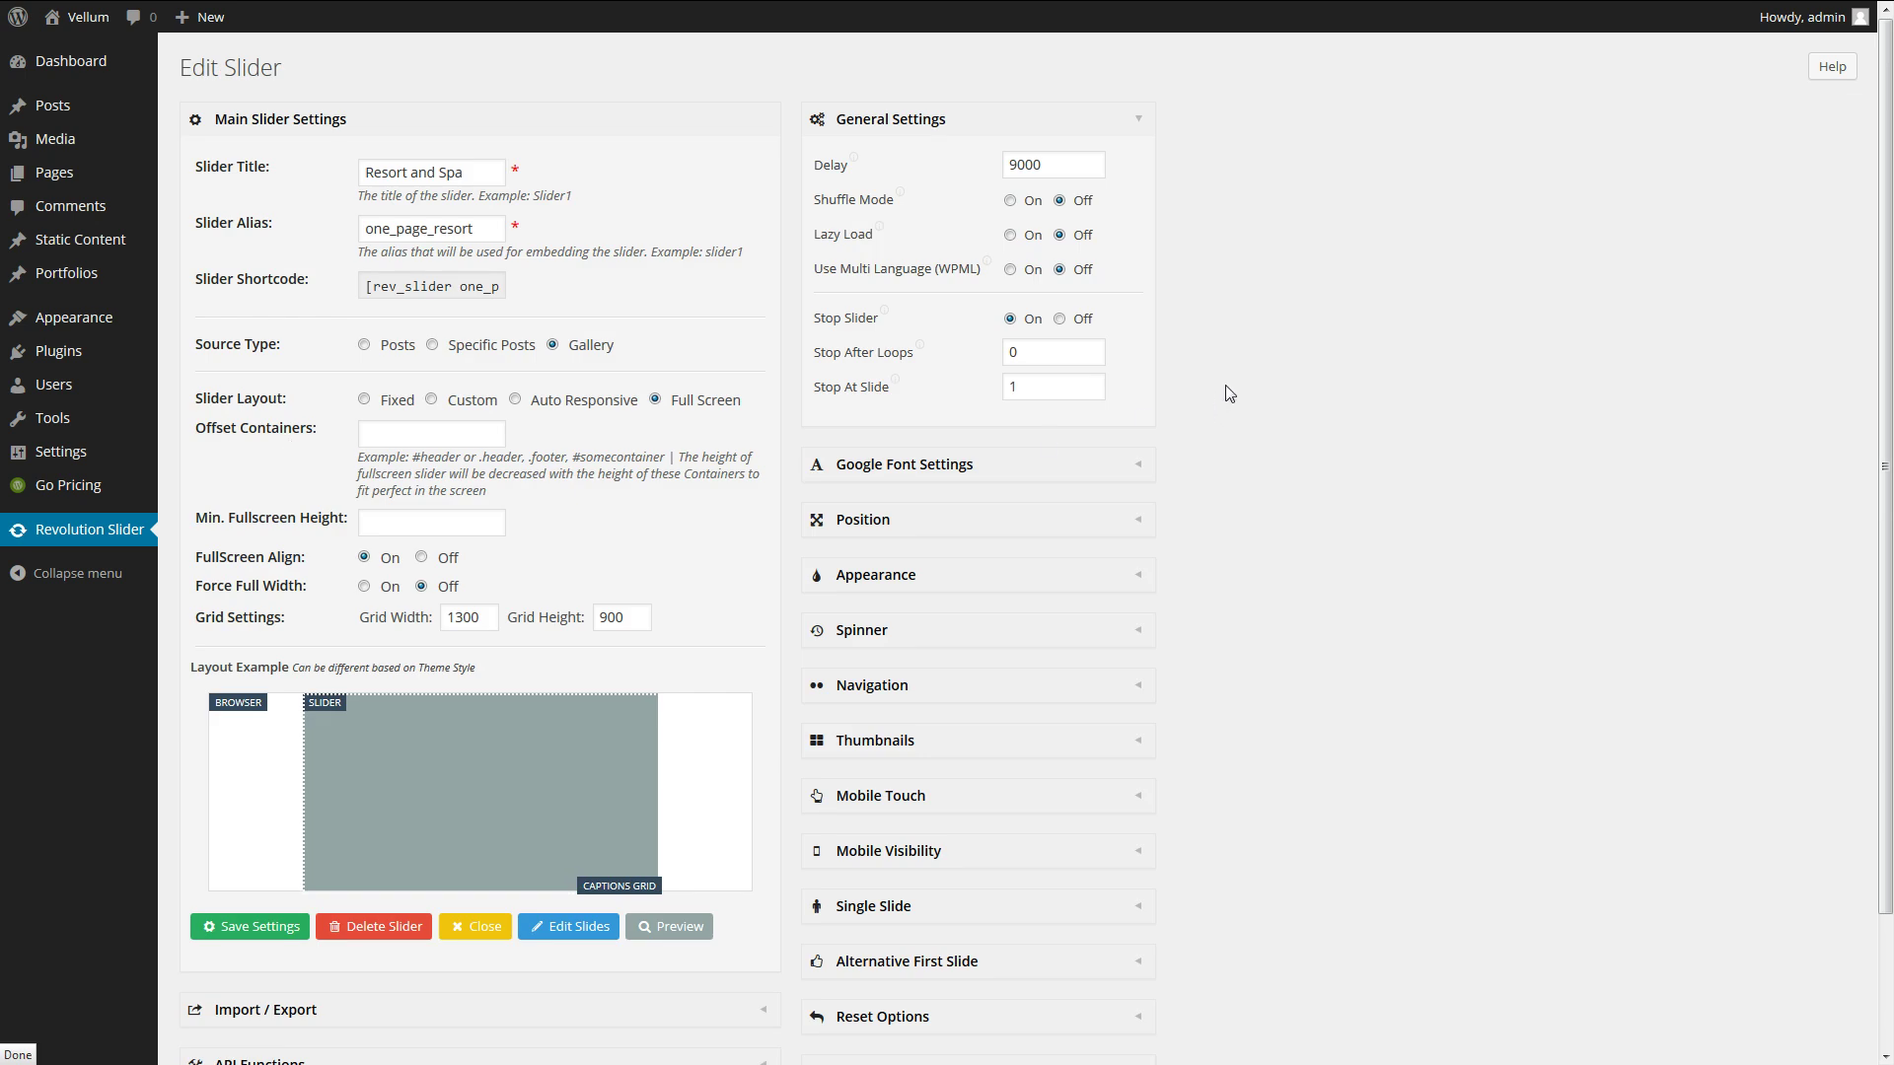
{"action": "mouse_move", "coordinate": [836, 329]}
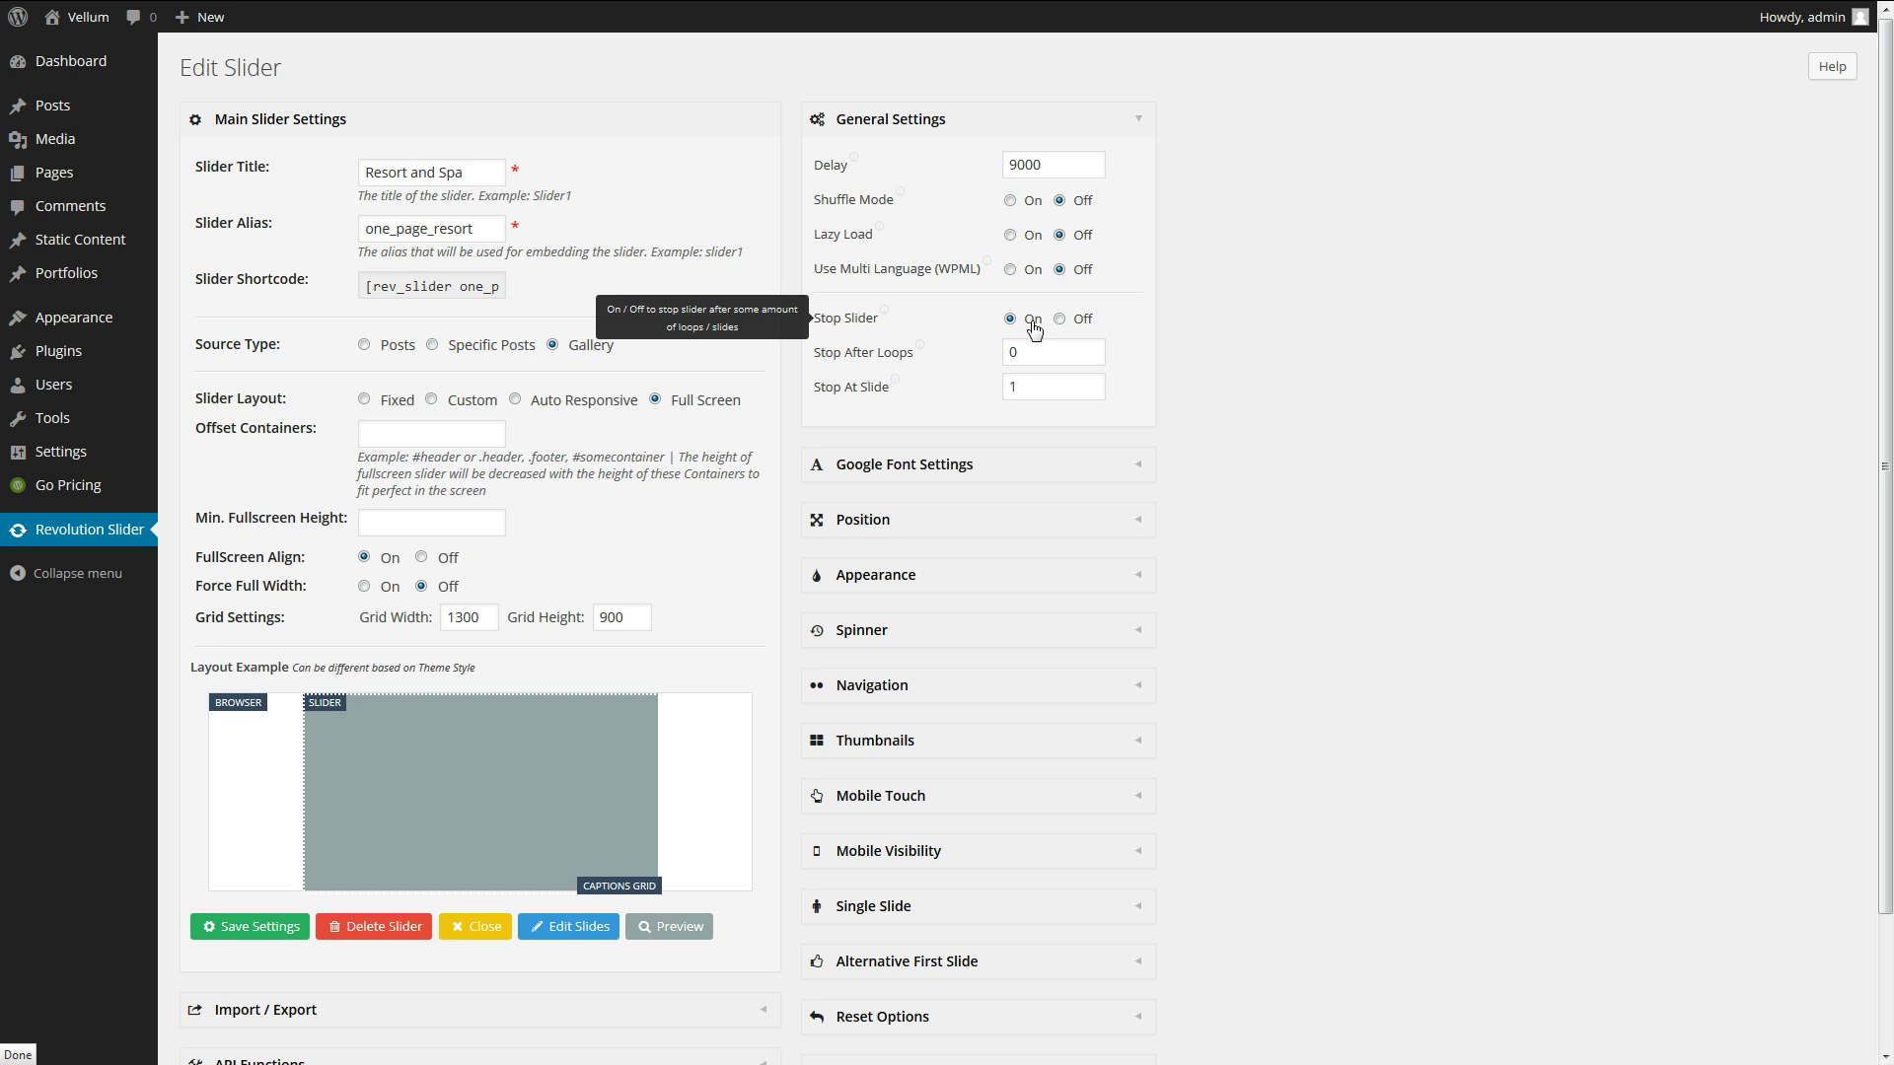
{"action": "mouse_move", "coordinate": [850, 388]}
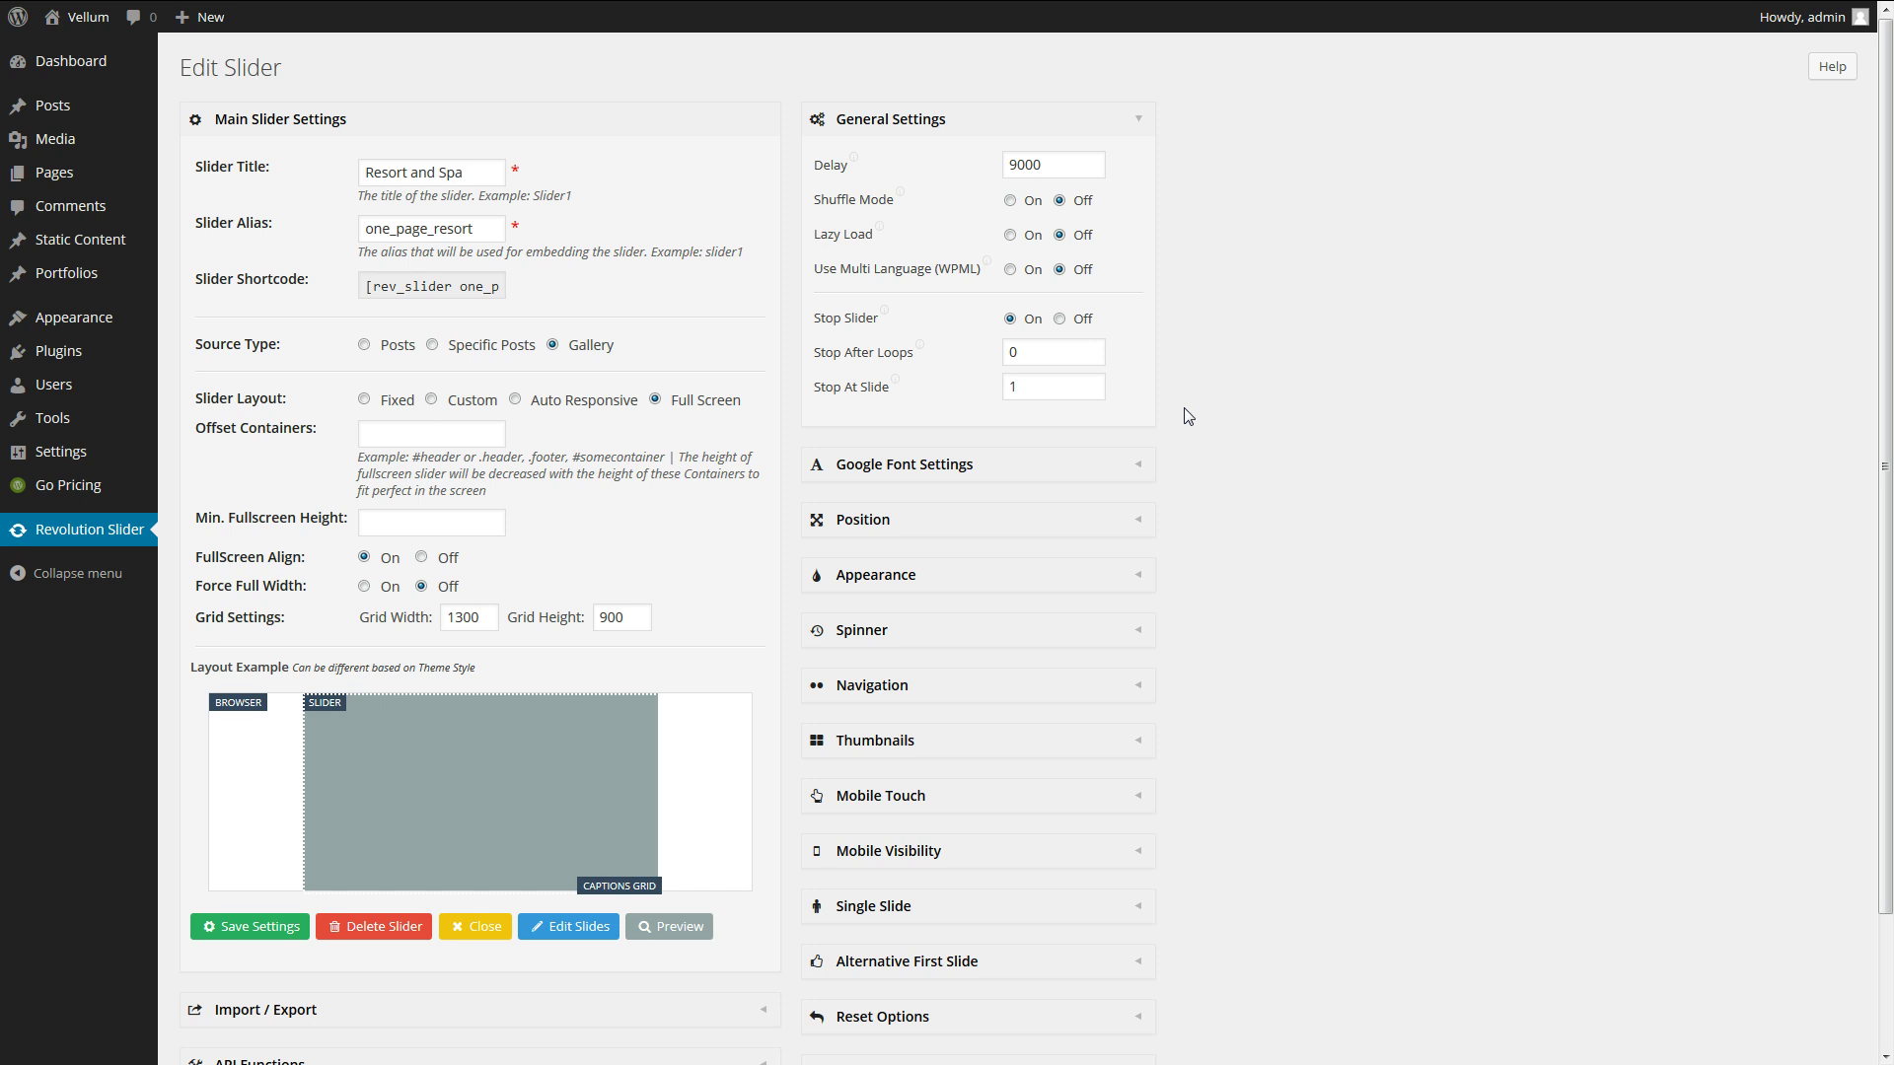
{"action": "left_click", "coordinate": [1059, 319]}
{"action": "scroll", "coordinate": [1240, 592], "scroll_direction": "down", "scroll_amount": 1}
Try the None option for the slider's Navigation Arrows and return the setting to Solo.
{"action": "left_click", "coordinate": [1139, 567]}
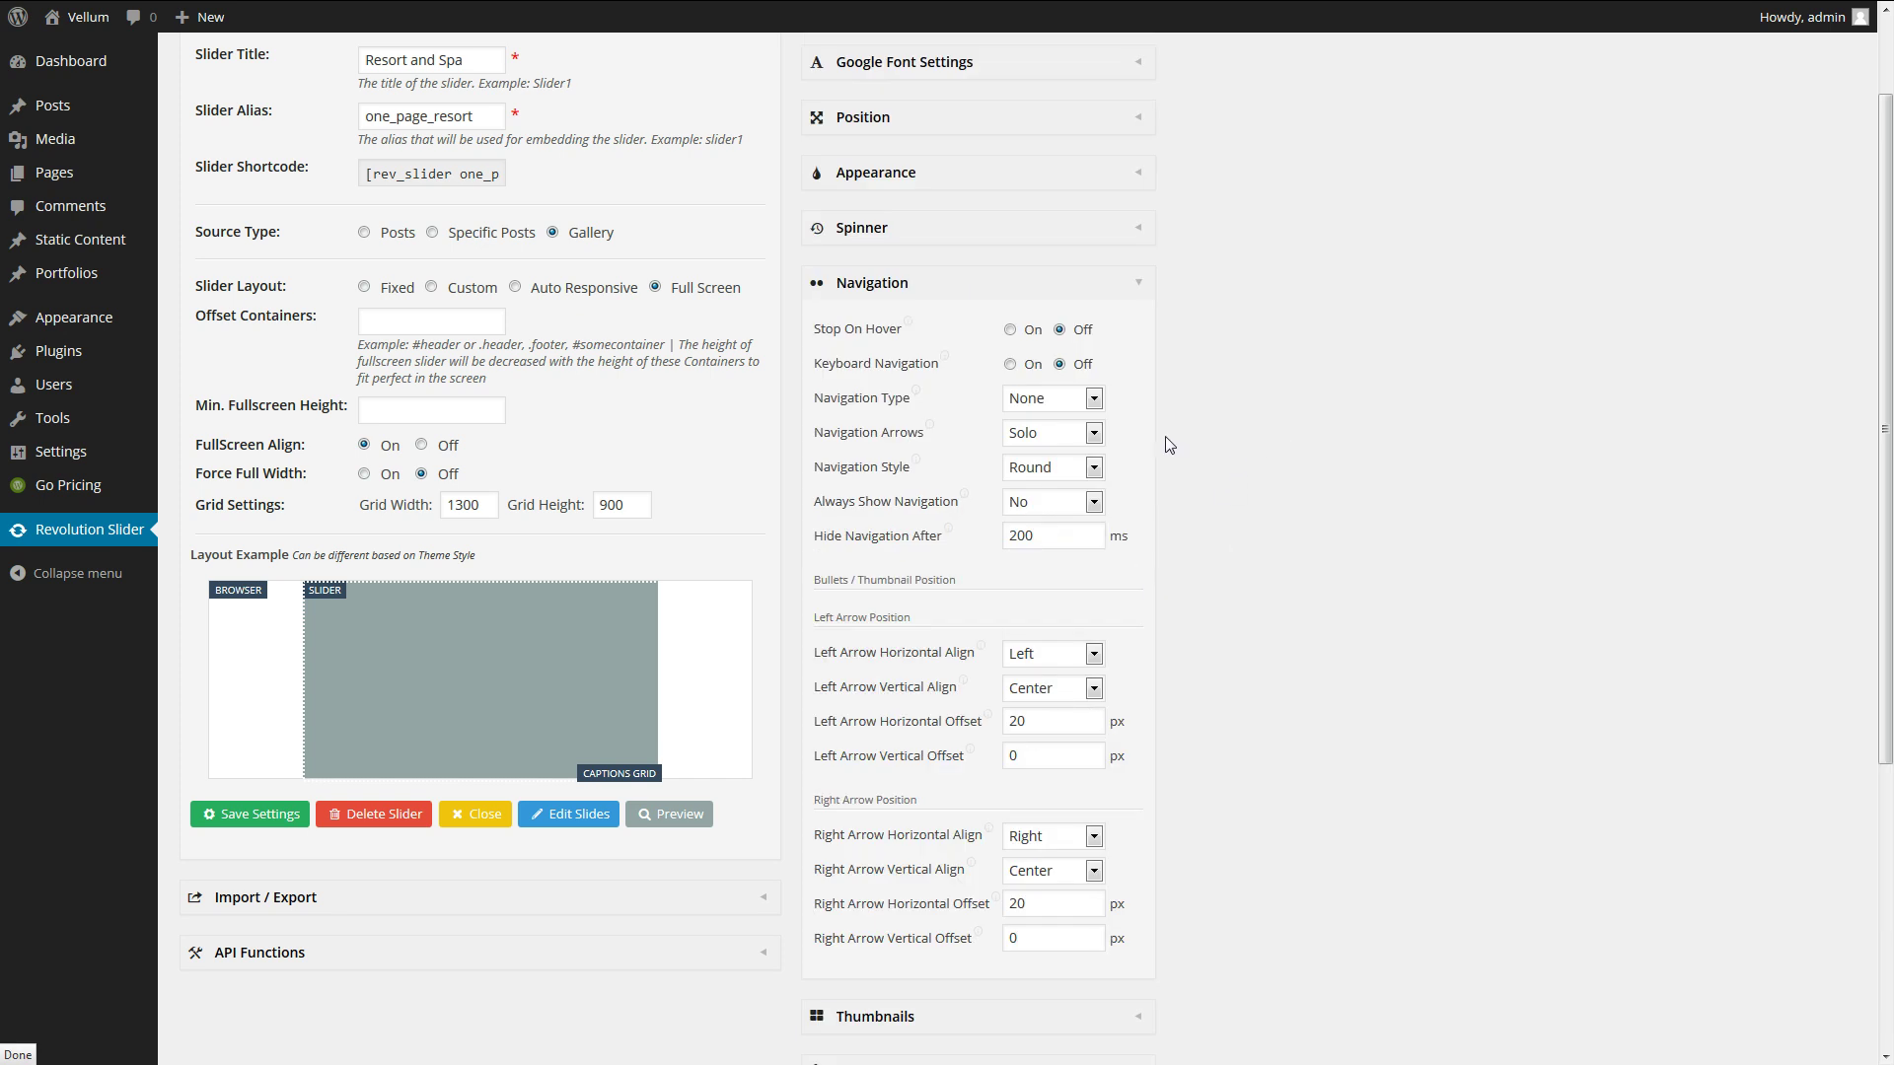
{"action": "mouse_move", "coordinate": [932, 451]}
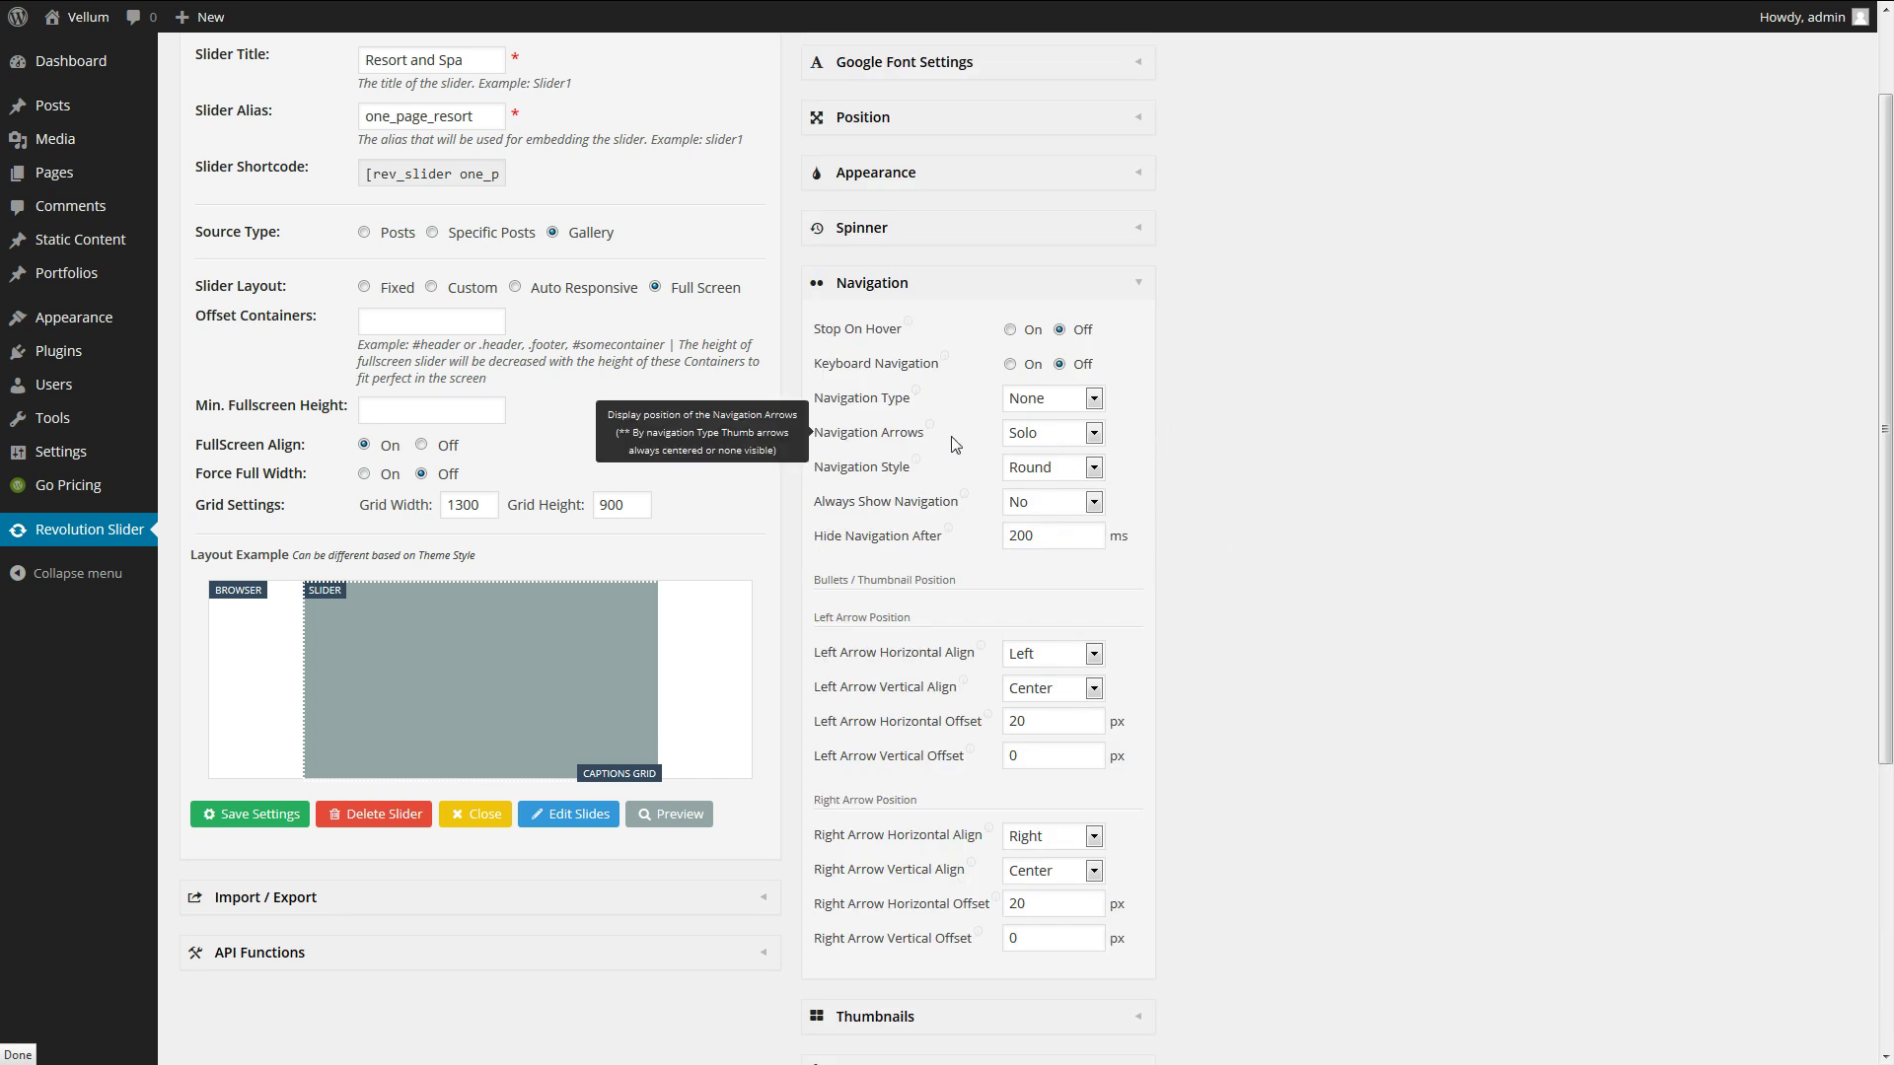
{"action": "left_click", "coordinate": [1092, 434]}
{"action": "left_click", "coordinate": [1031, 499]}
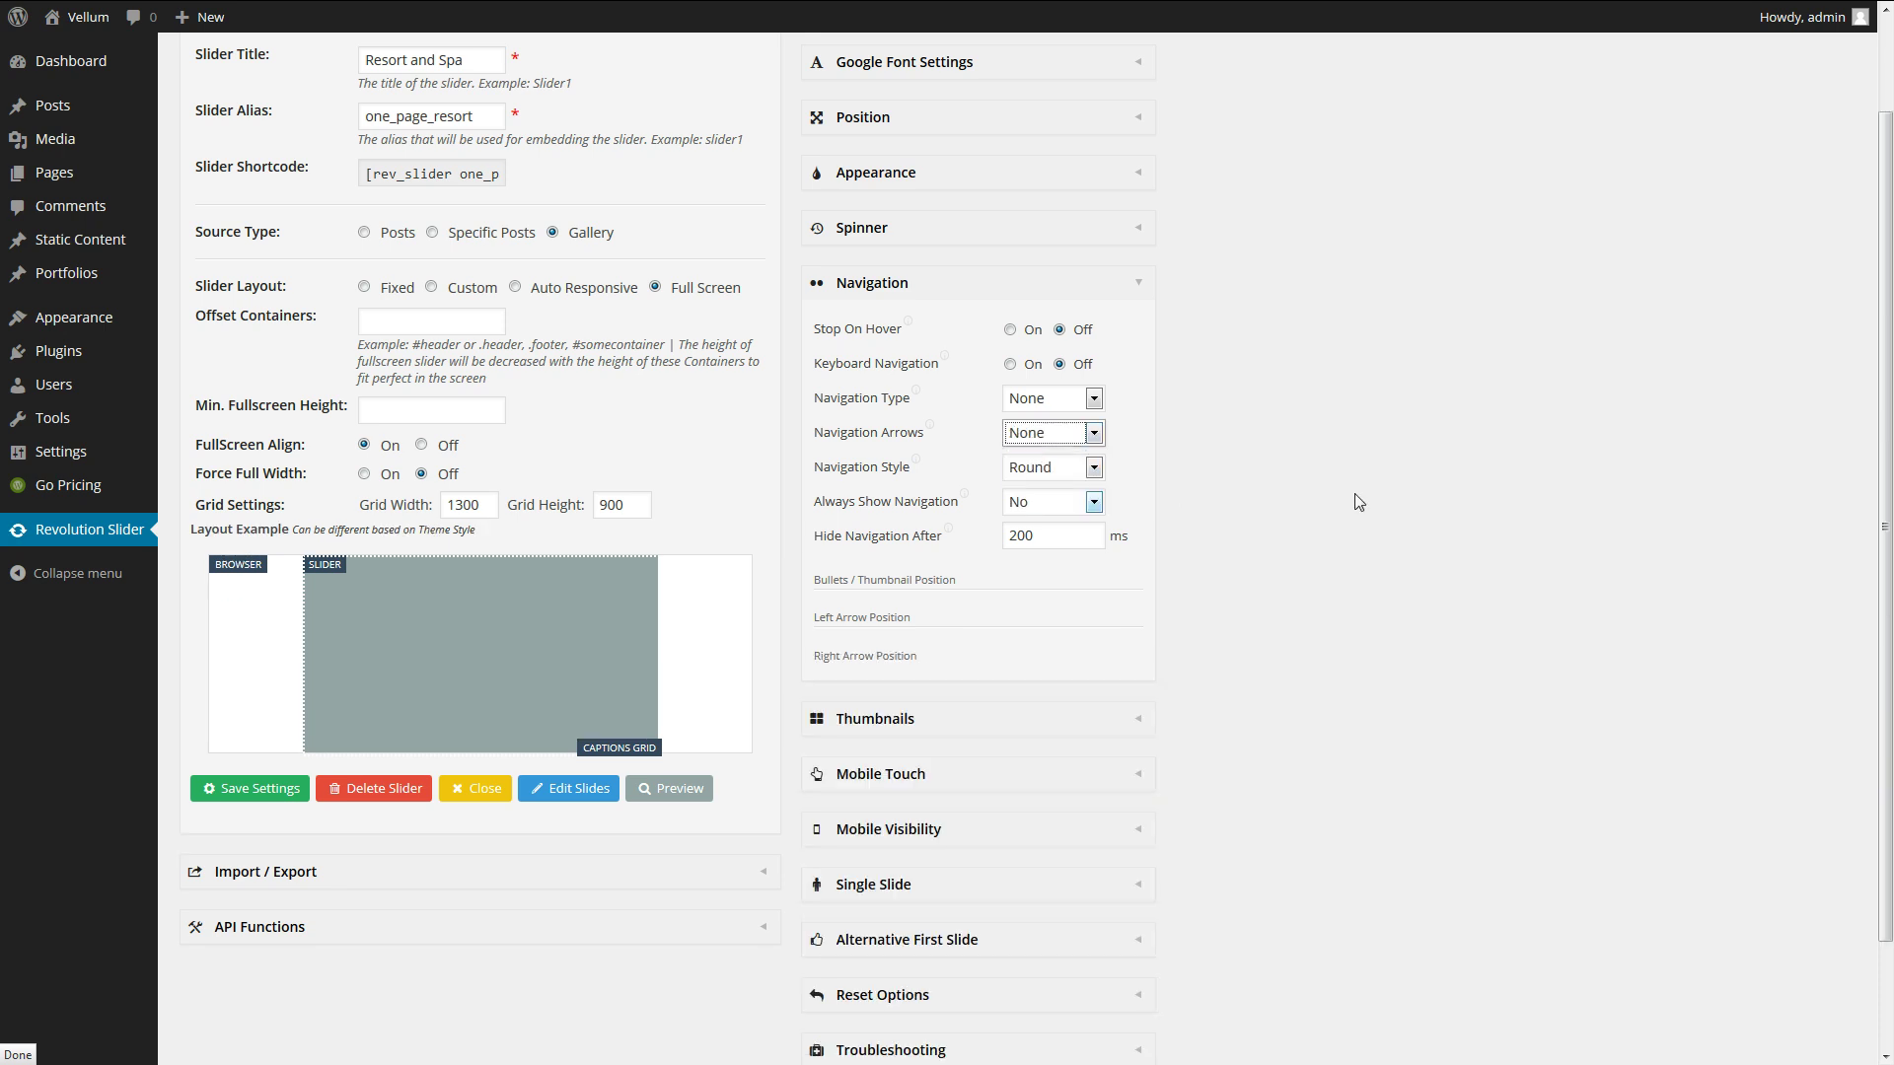
{"action": "left_click", "coordinate": [1093, 433]}
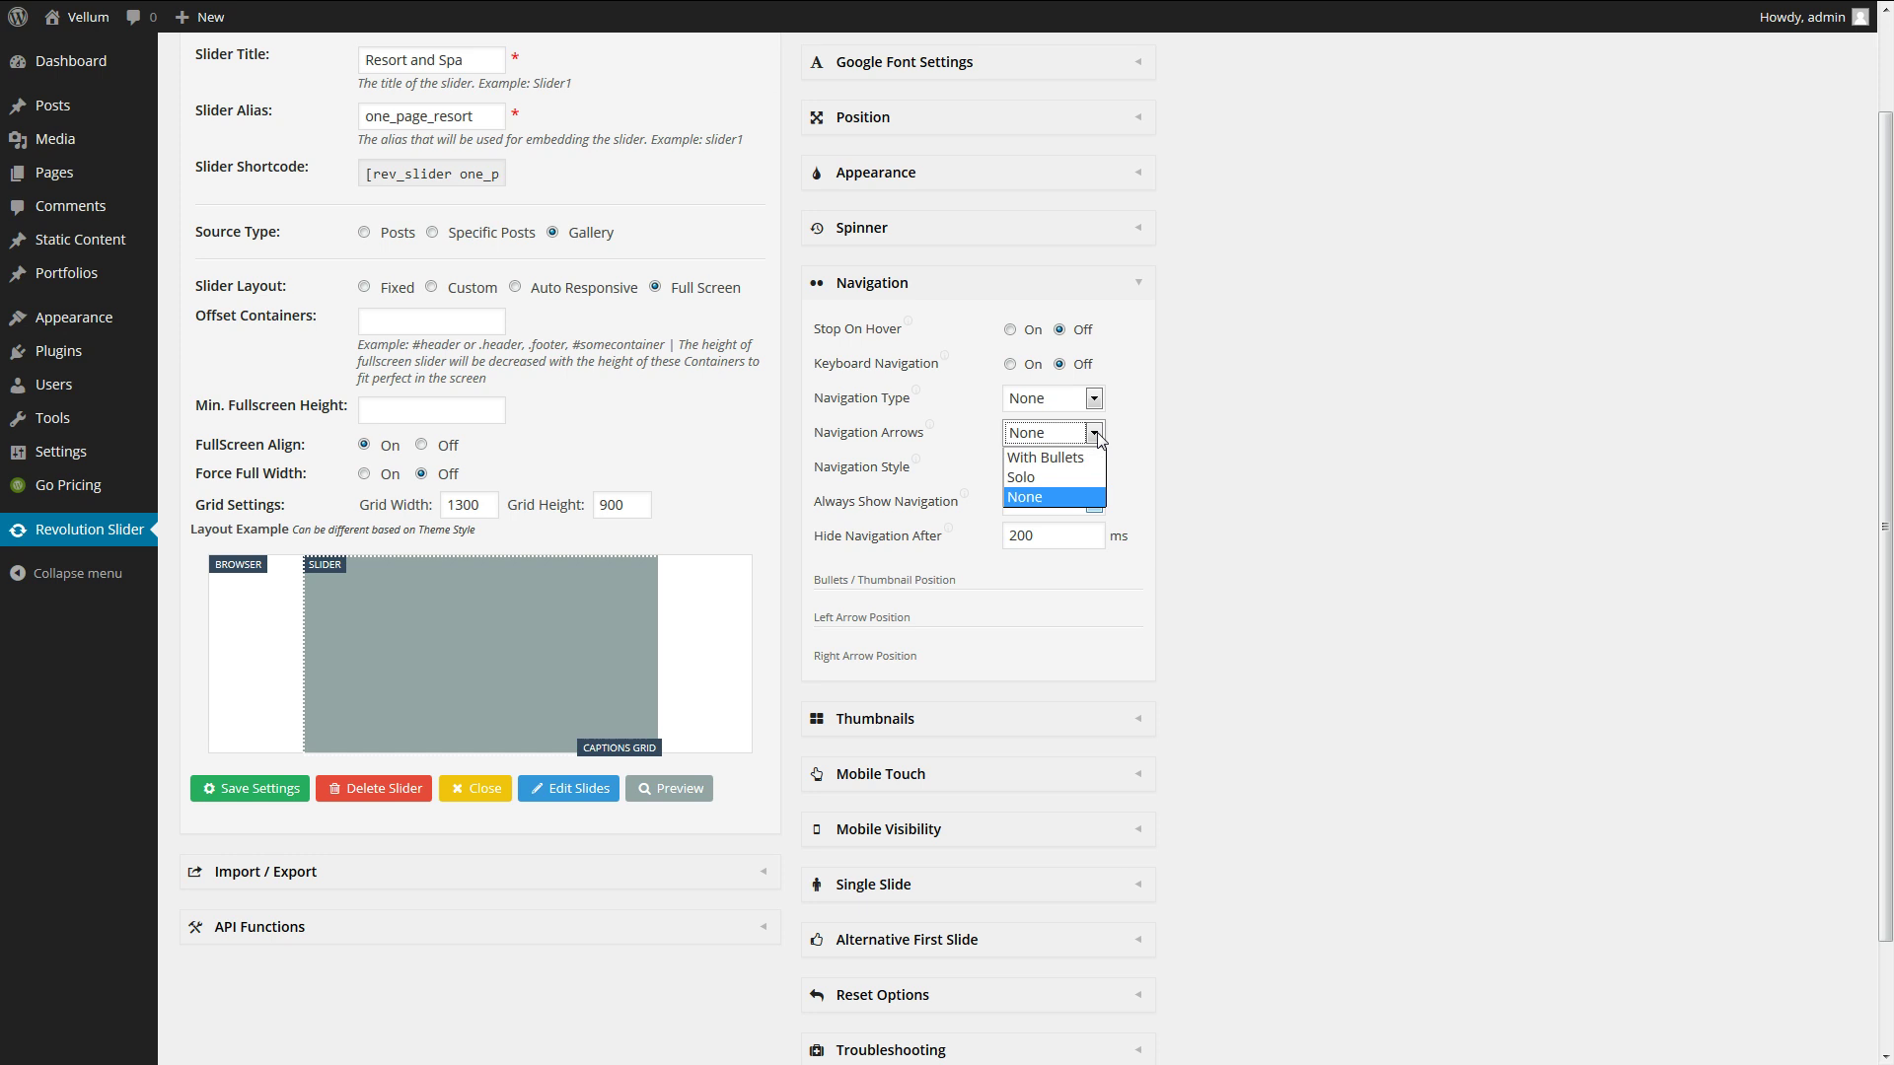
{"action": "left_click", "coordinate": [1030, 493]}
Save the Resort and Spa slider's settings.
{"action": "scroll", "coordinate": [1365, 494], "scroll_direction": "down", "scroll_amount": 5}
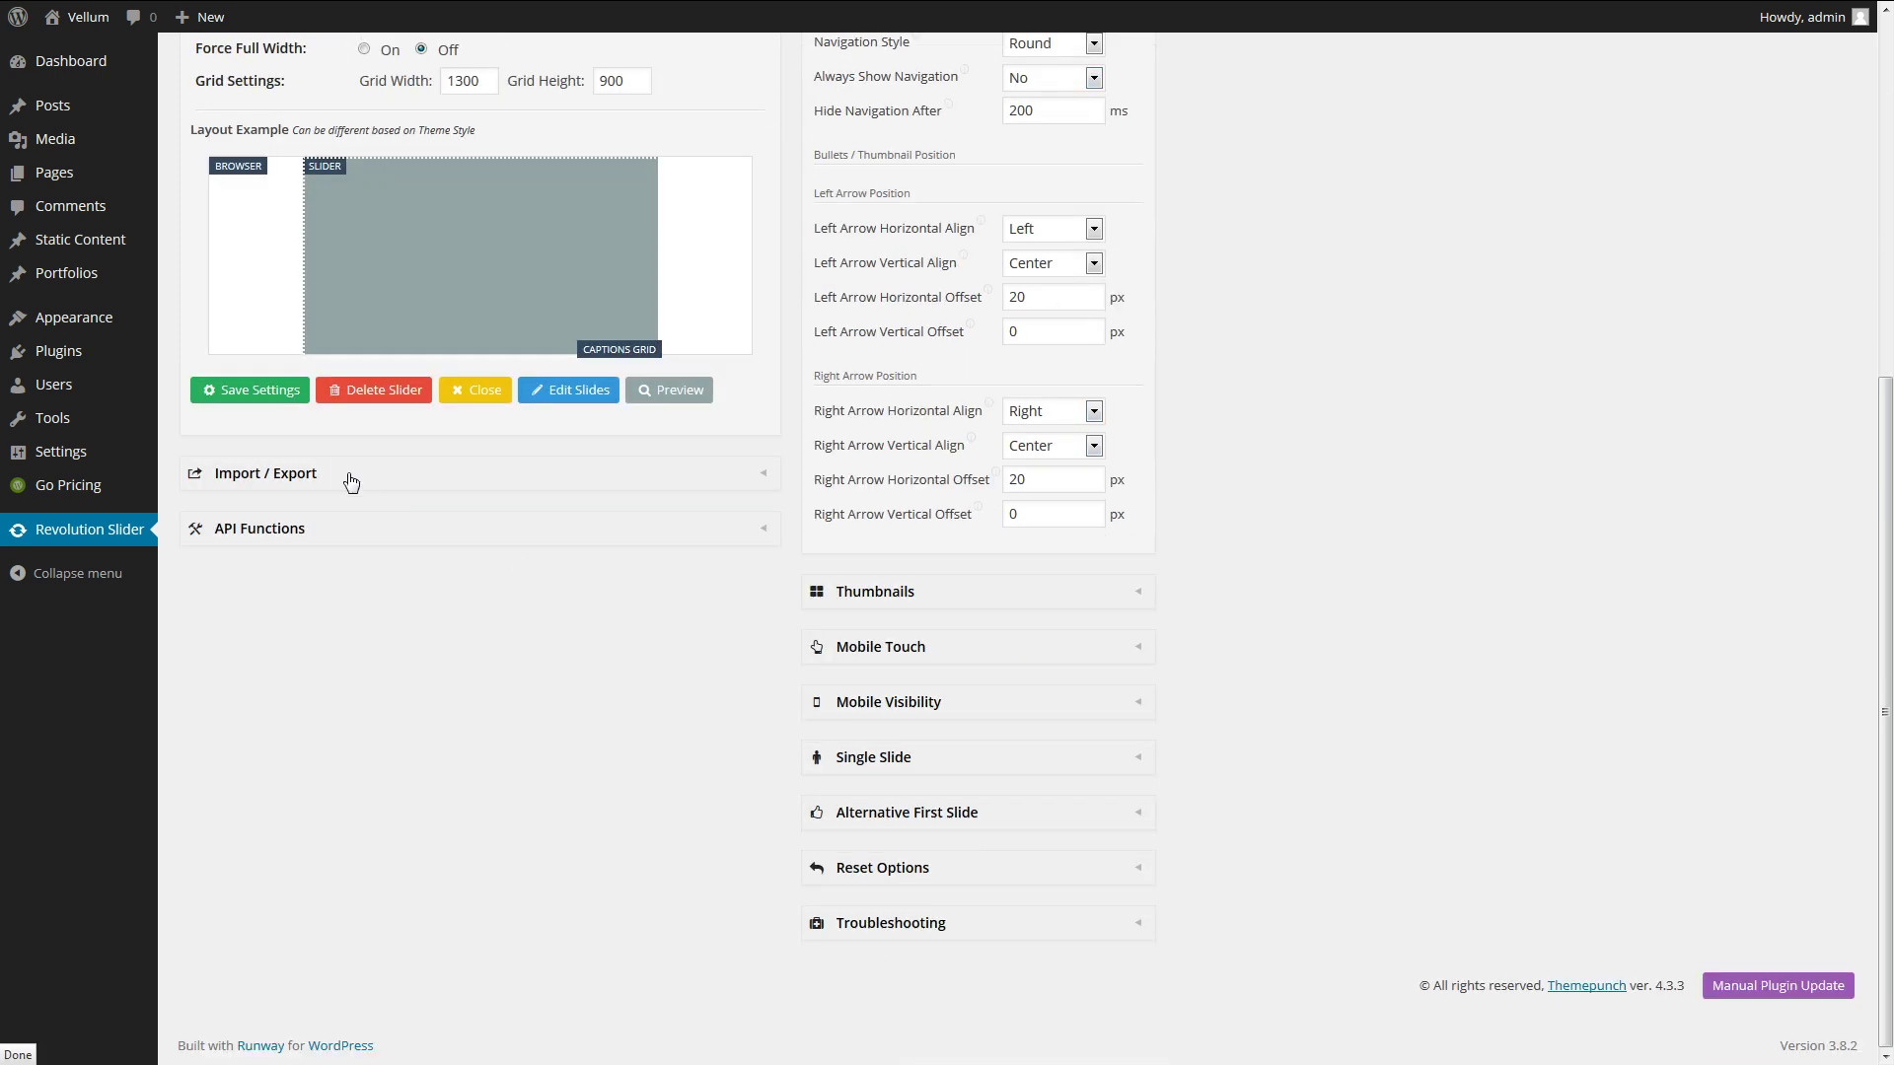
{"action": "left_click", "coordinate": [244, 393]}
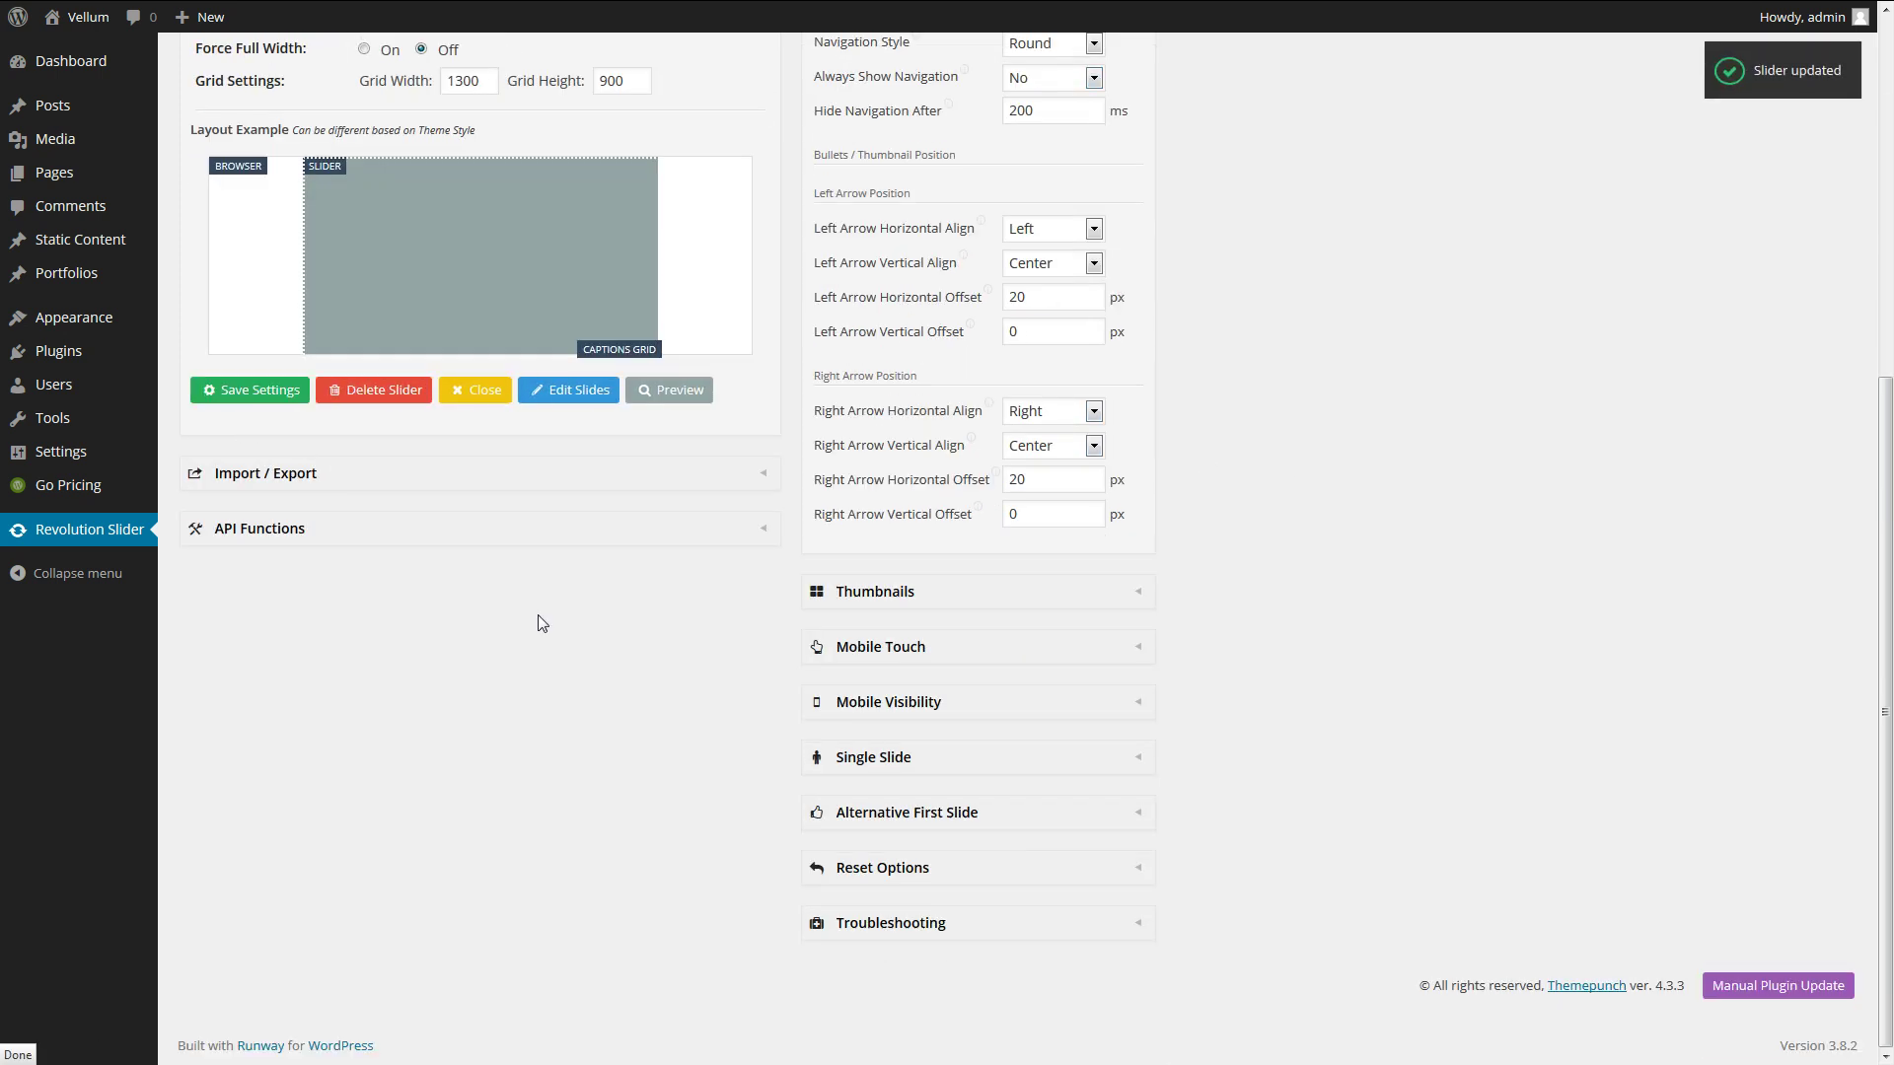
{"action": "scroll", "coordinate": [717, 684], "scroll_direction": "up", "scroll_amount": 4}
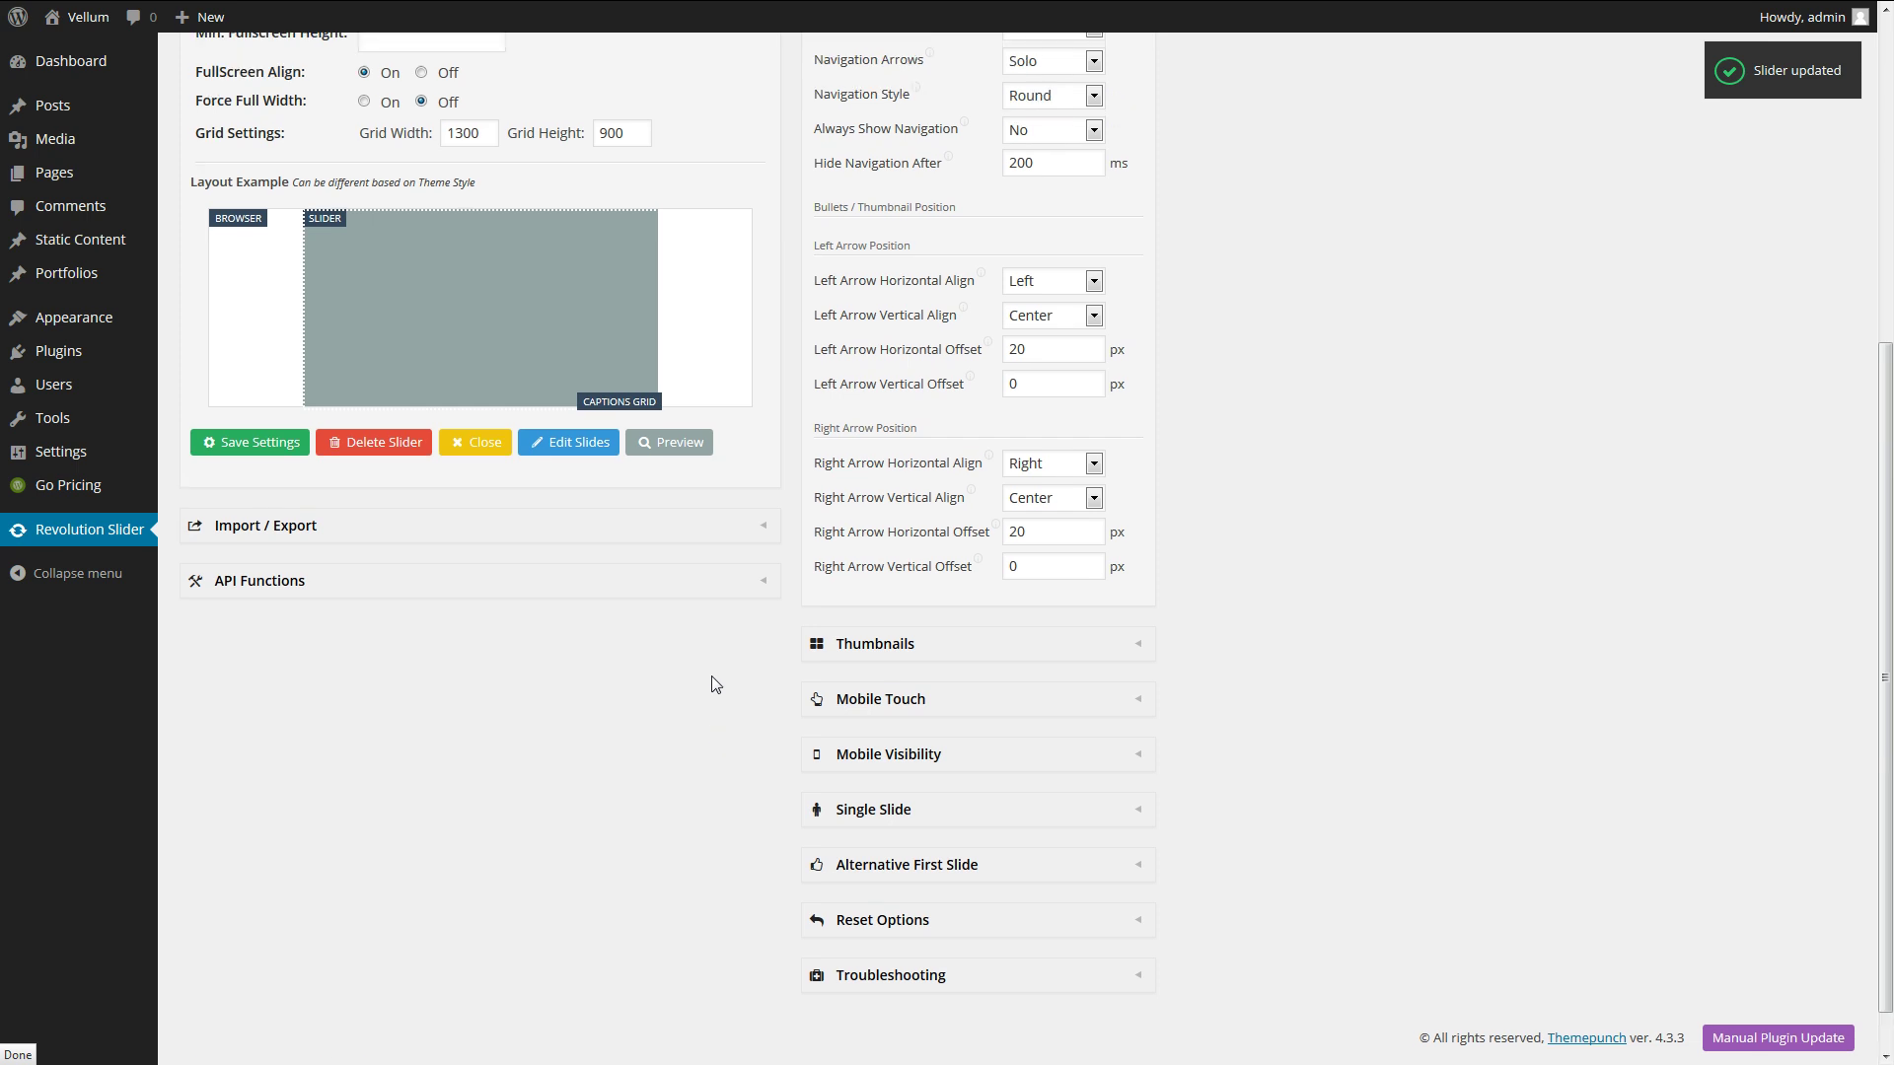
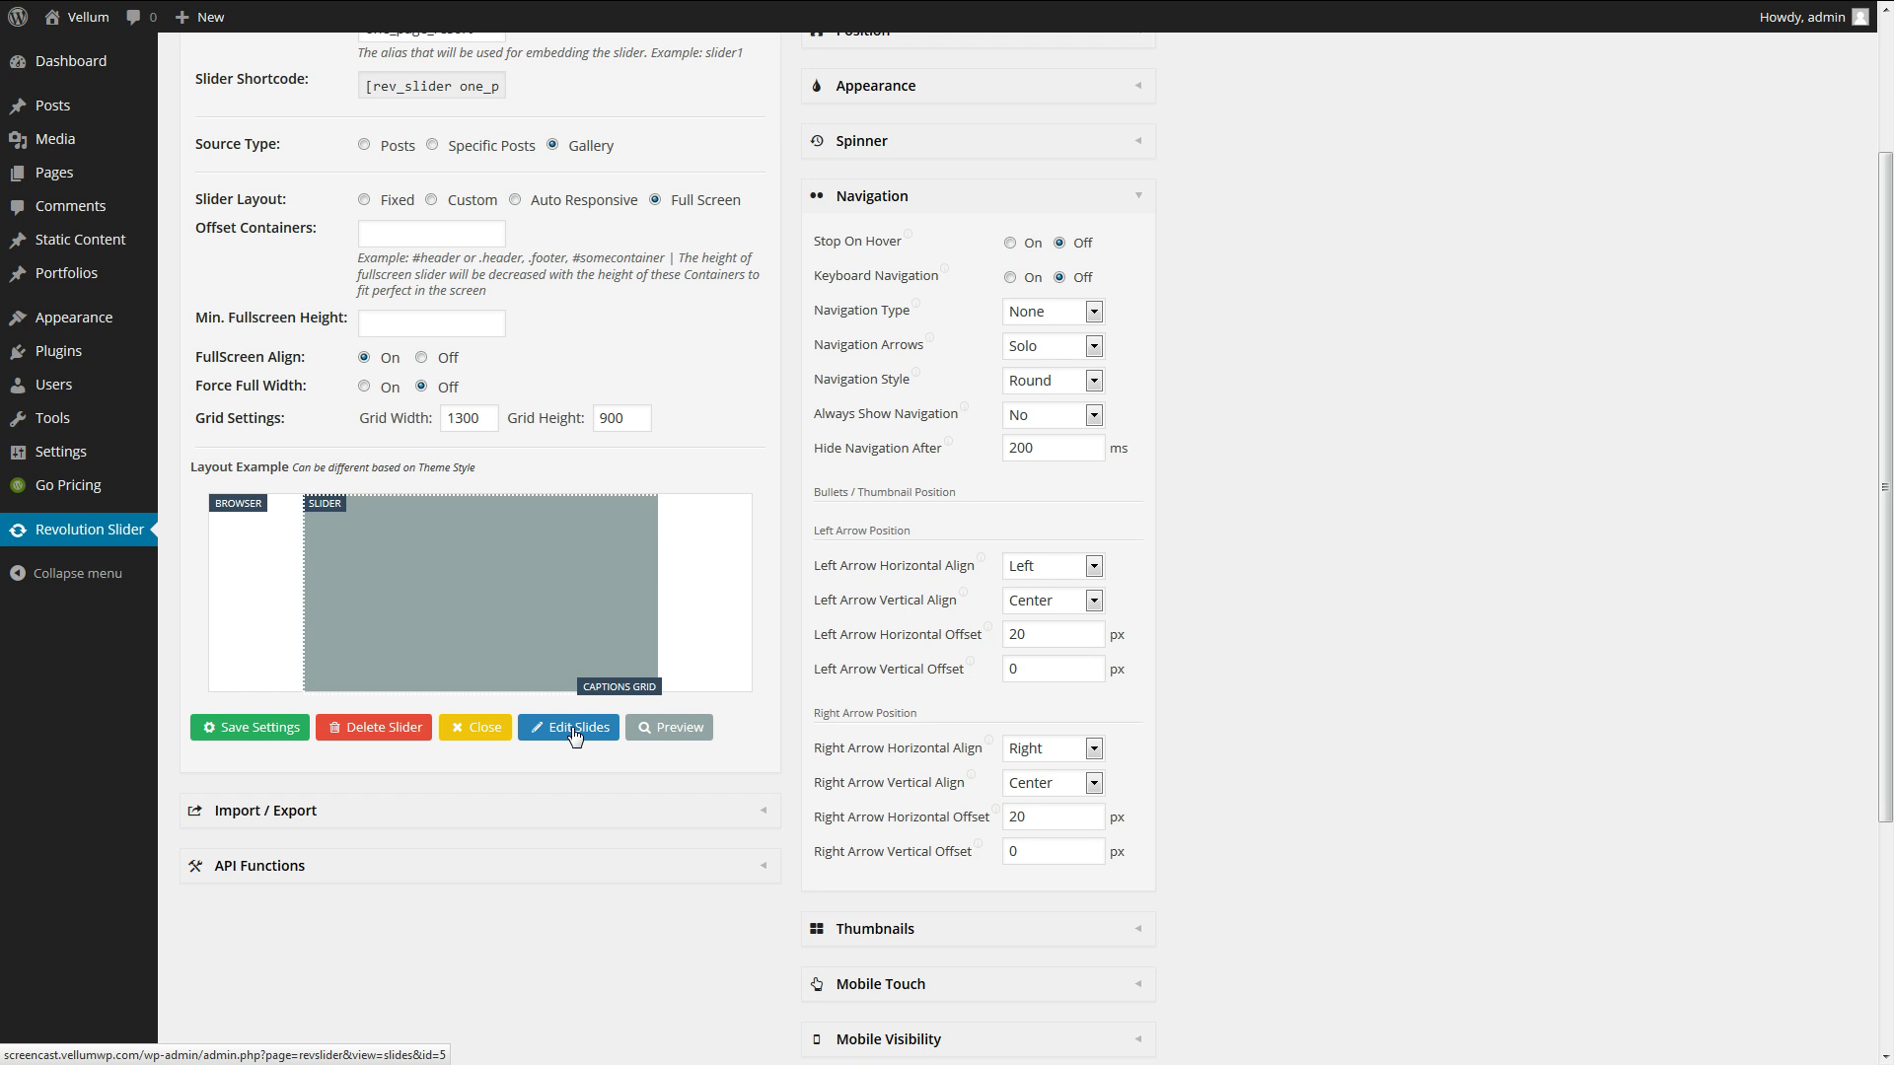
Open the only slide of the Resort and Spa slider for editing and set its Delay to 5000.
{"action": "left_click", "coordinate": [575, 730]}
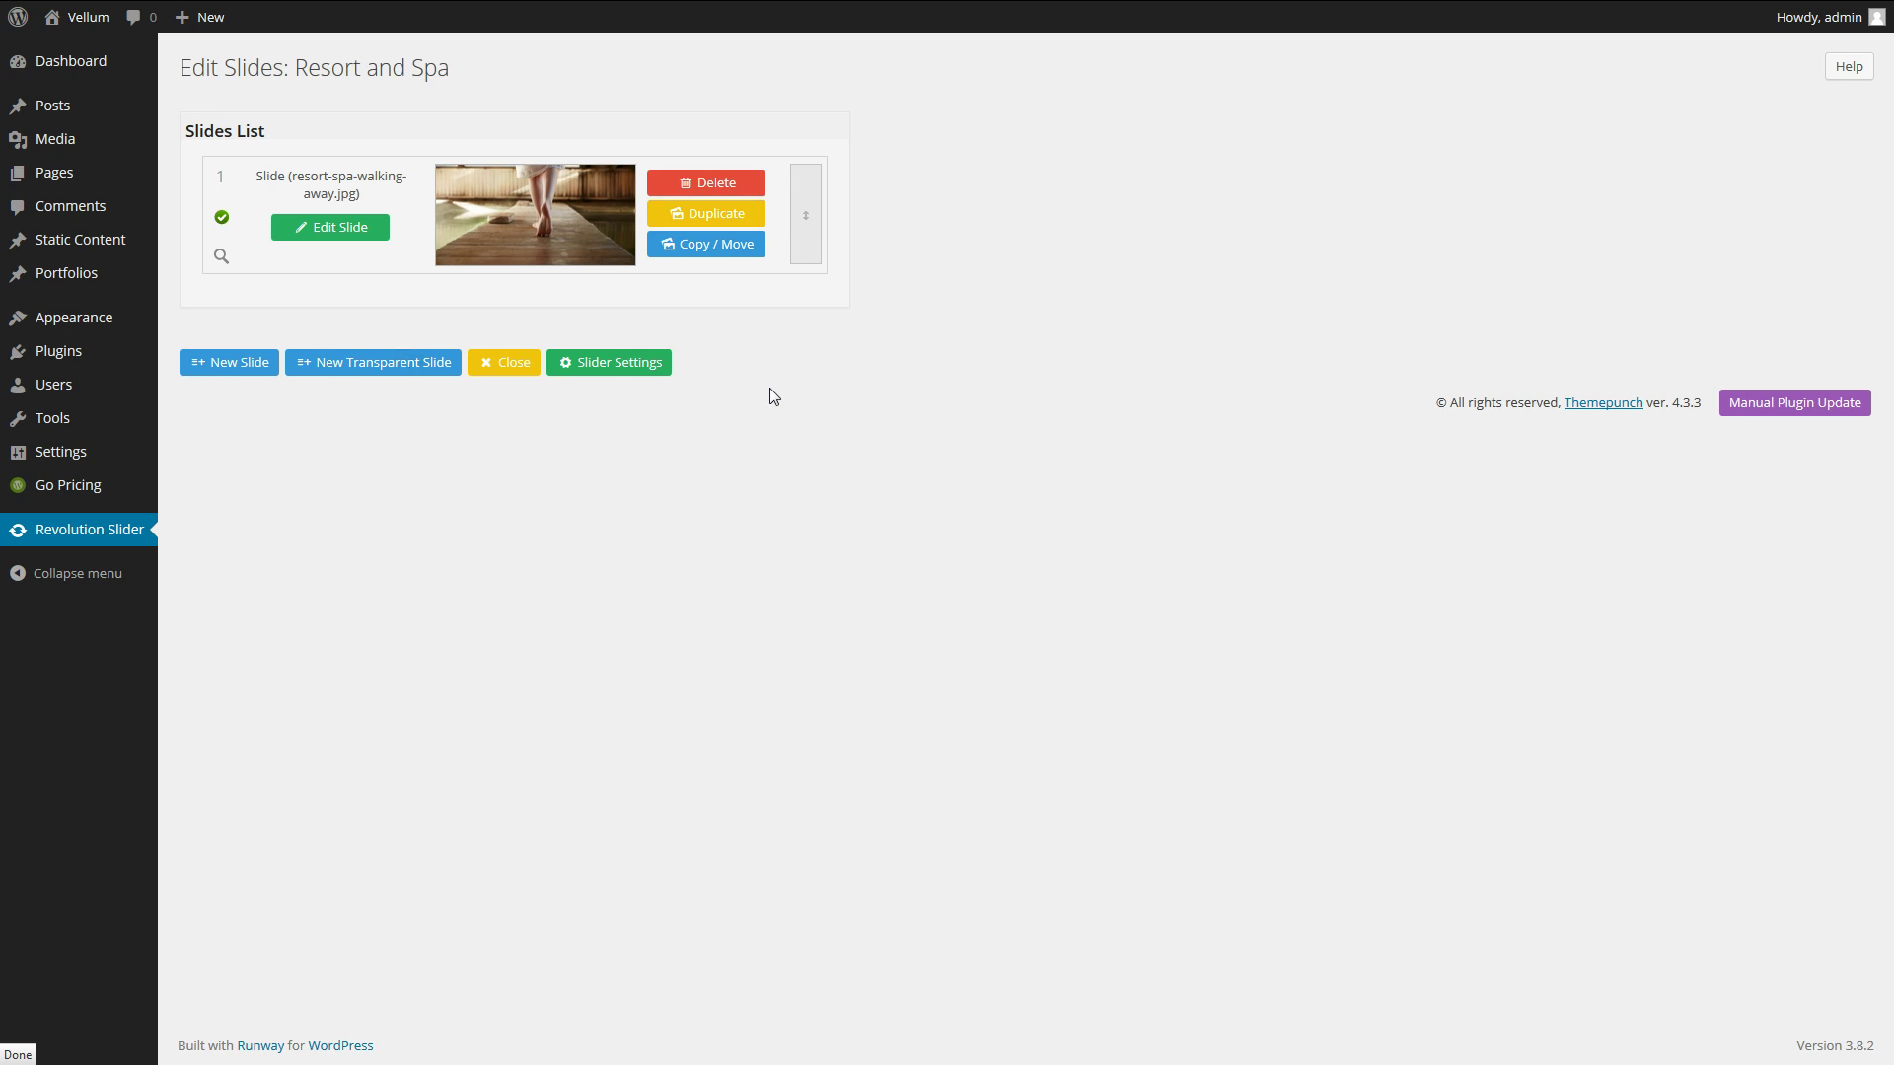
{"action": "left_click", "coordinate": [339, 232]}
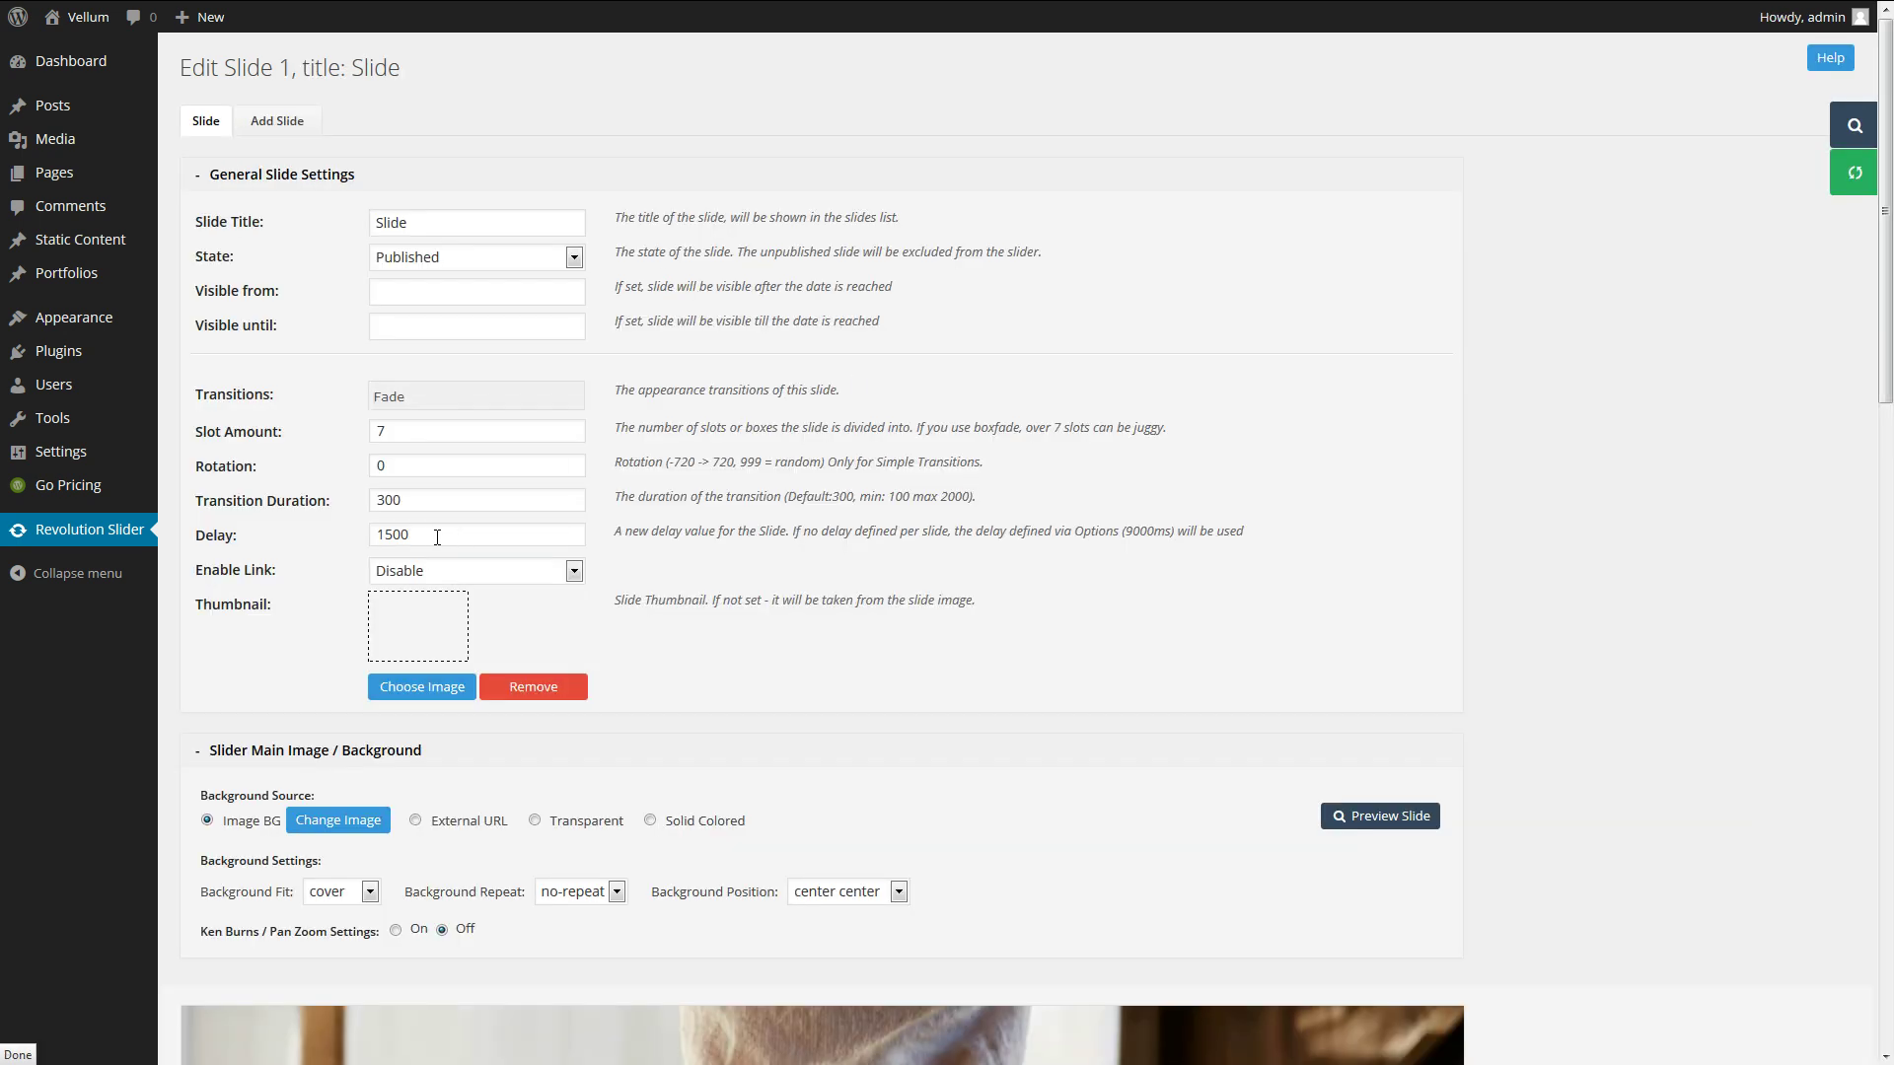
{"action": "scroll", "coordinate": [437, 534], "scroll_direction": "down", "scroll_amount": 1}
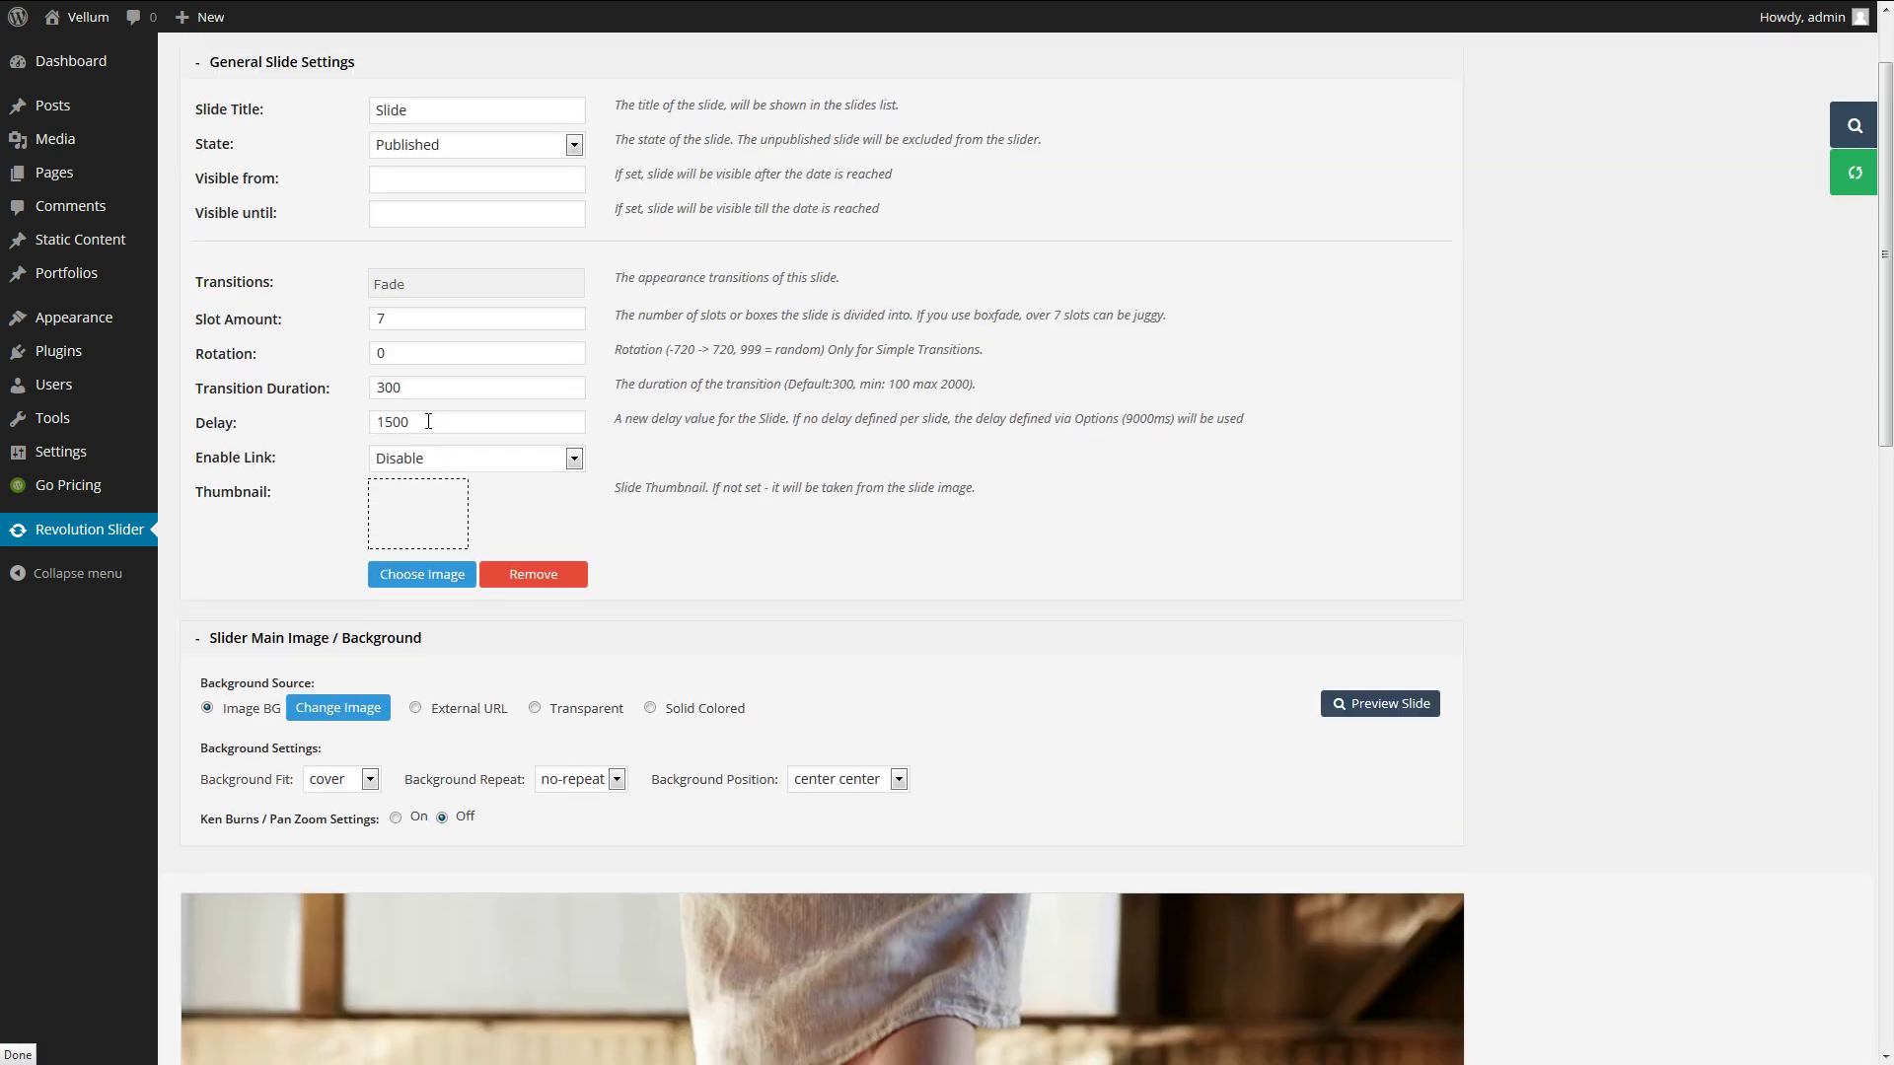
{"action": "left_click_drag", "start_coordinate": [428, 421], "coordinate": [345, 424]}
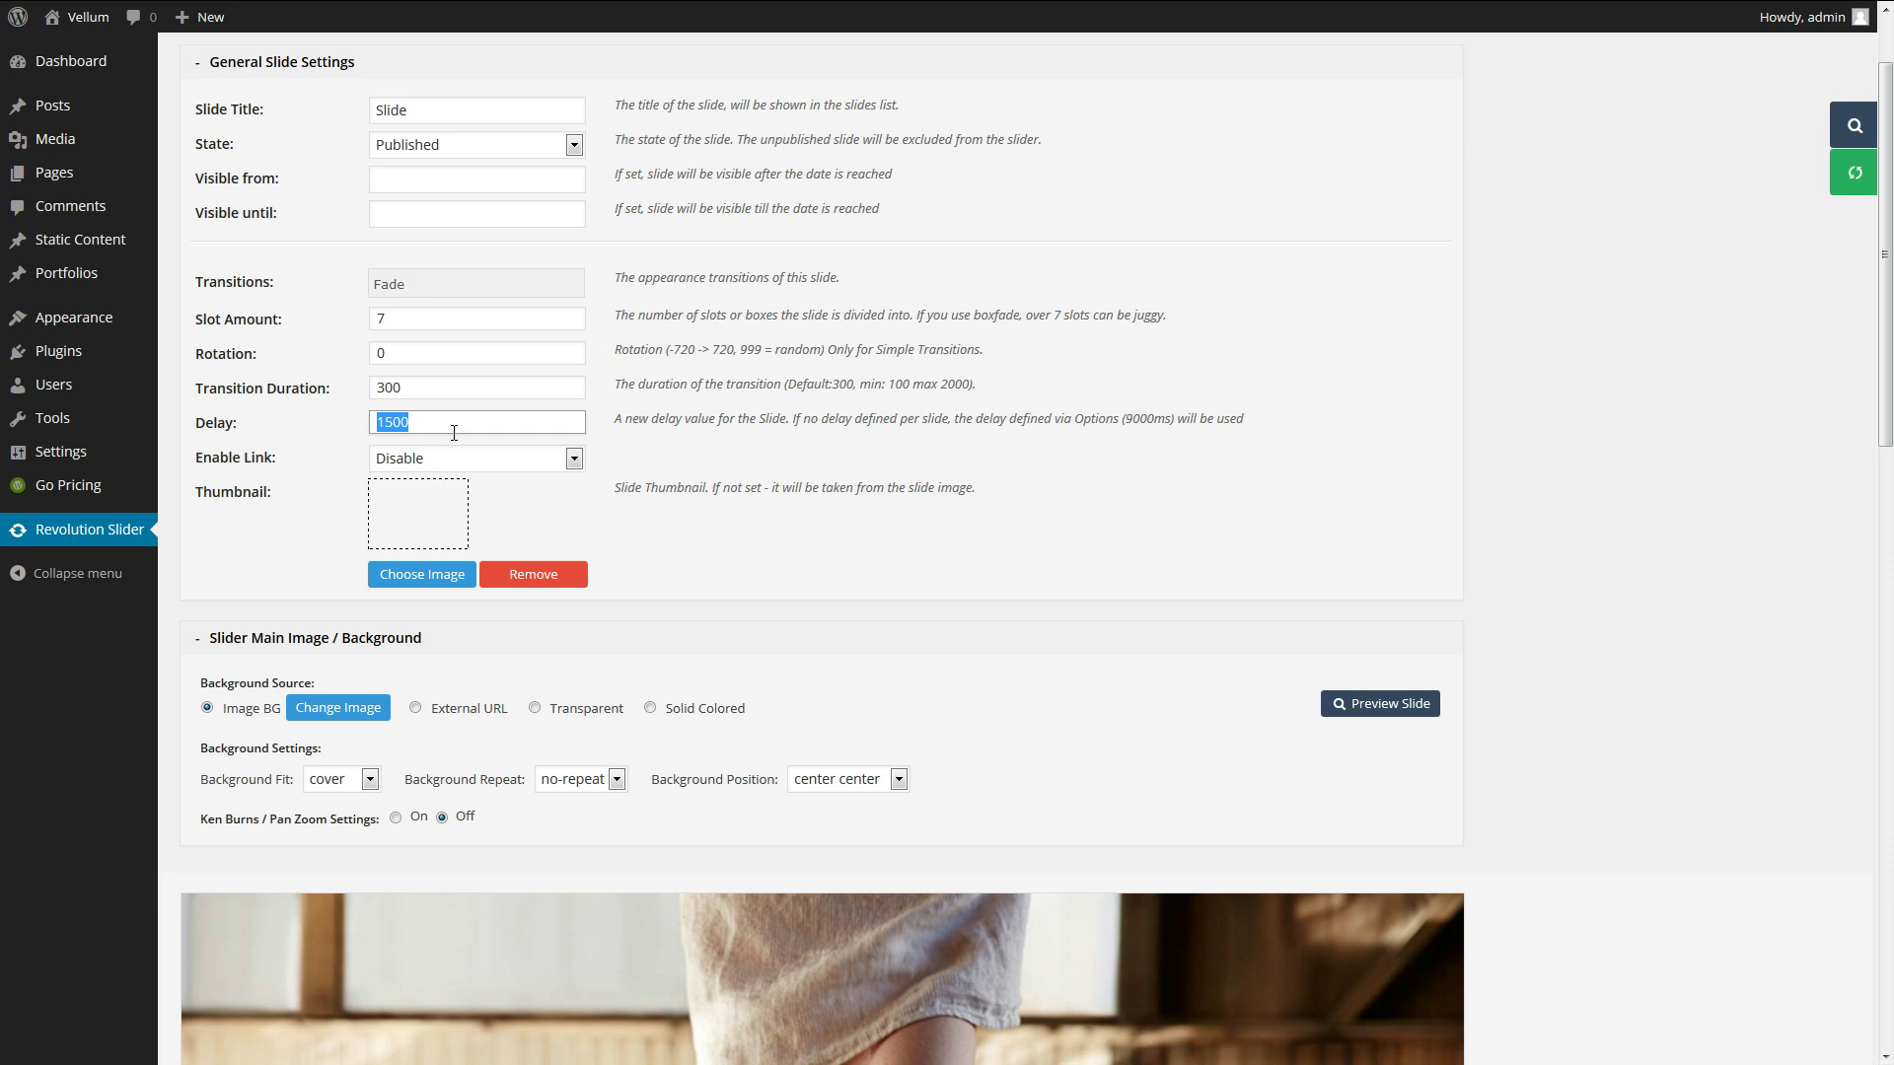
{"action": "type", "text": "5000"}
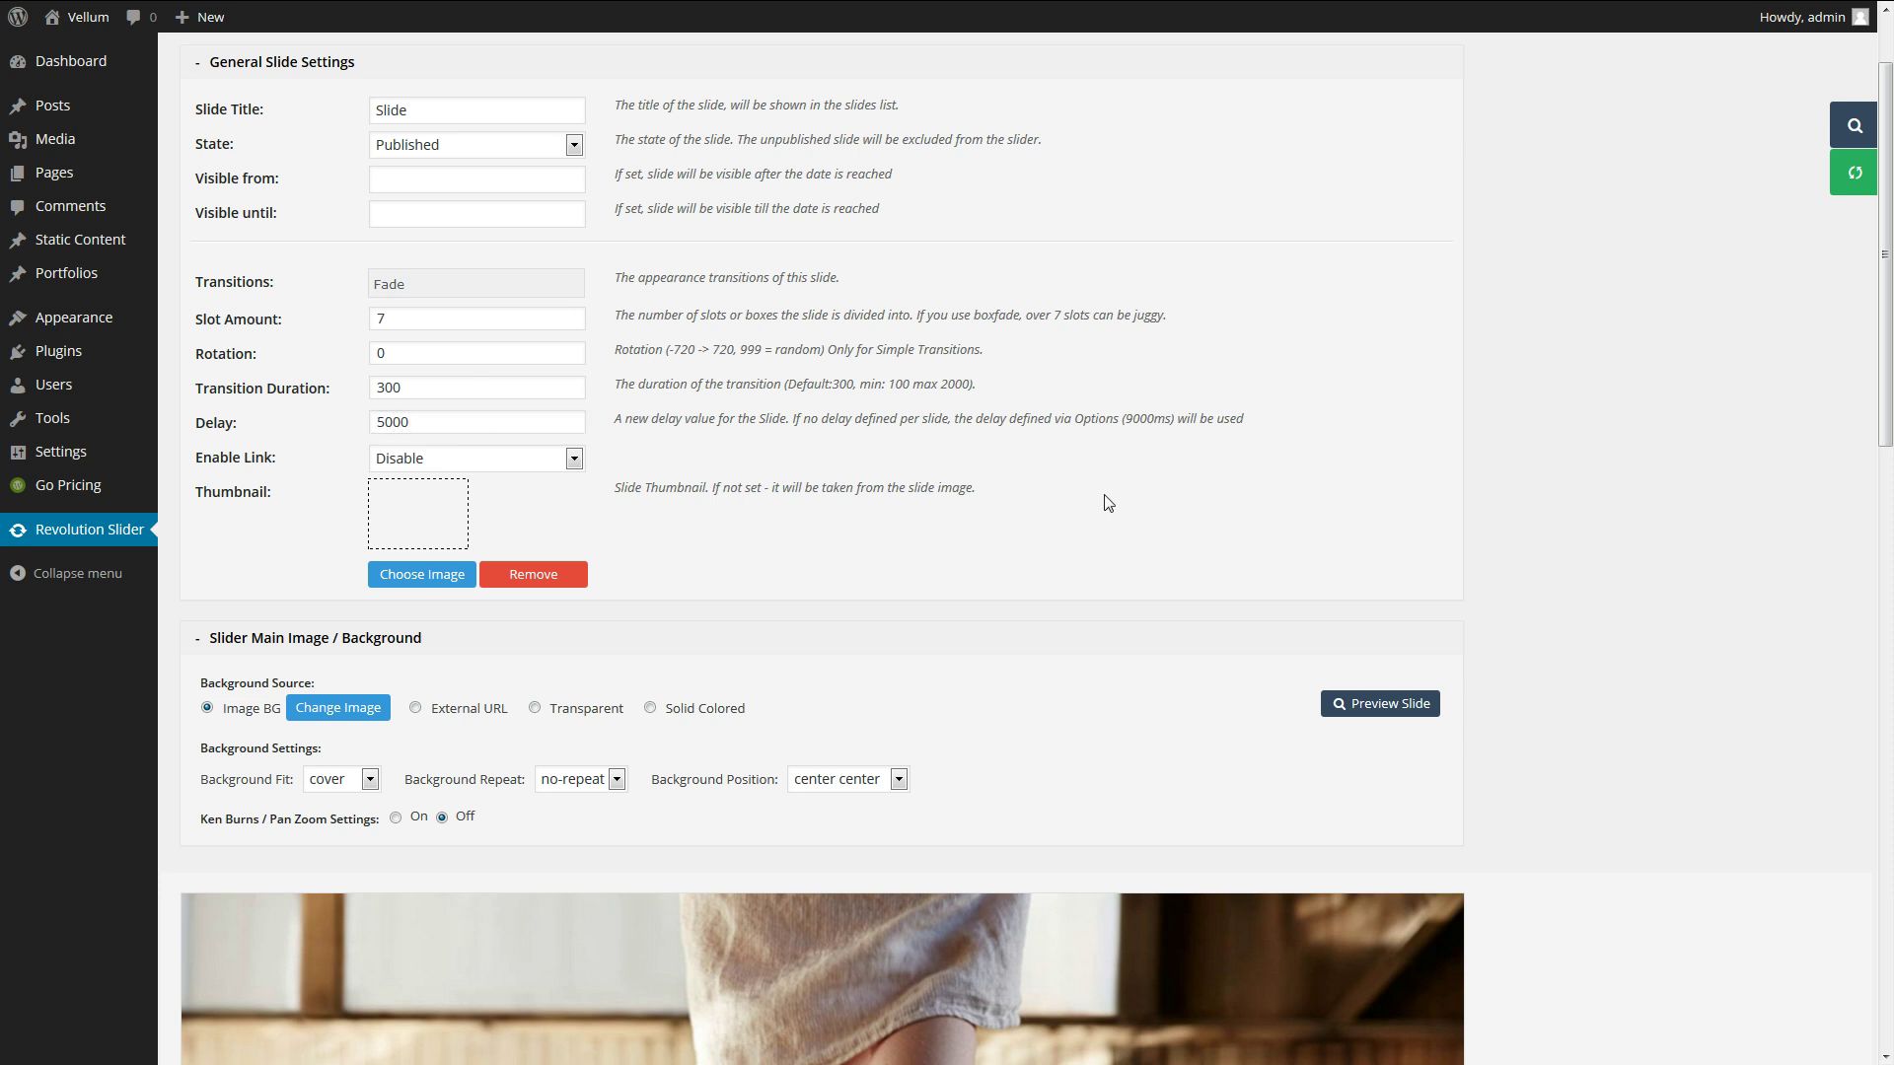
Examine the slide's two headline layers and the overlapping magazine quote layers by selecting them on the canvas.
{"action": "scroll", "coordinate": [1107, 503], "scroll_direction": "down", "scroll_amount": 5}
{"action": "scroll", "coordinate": [1397, 488], "scroll_direction": "down", "scroll_amount": 2}
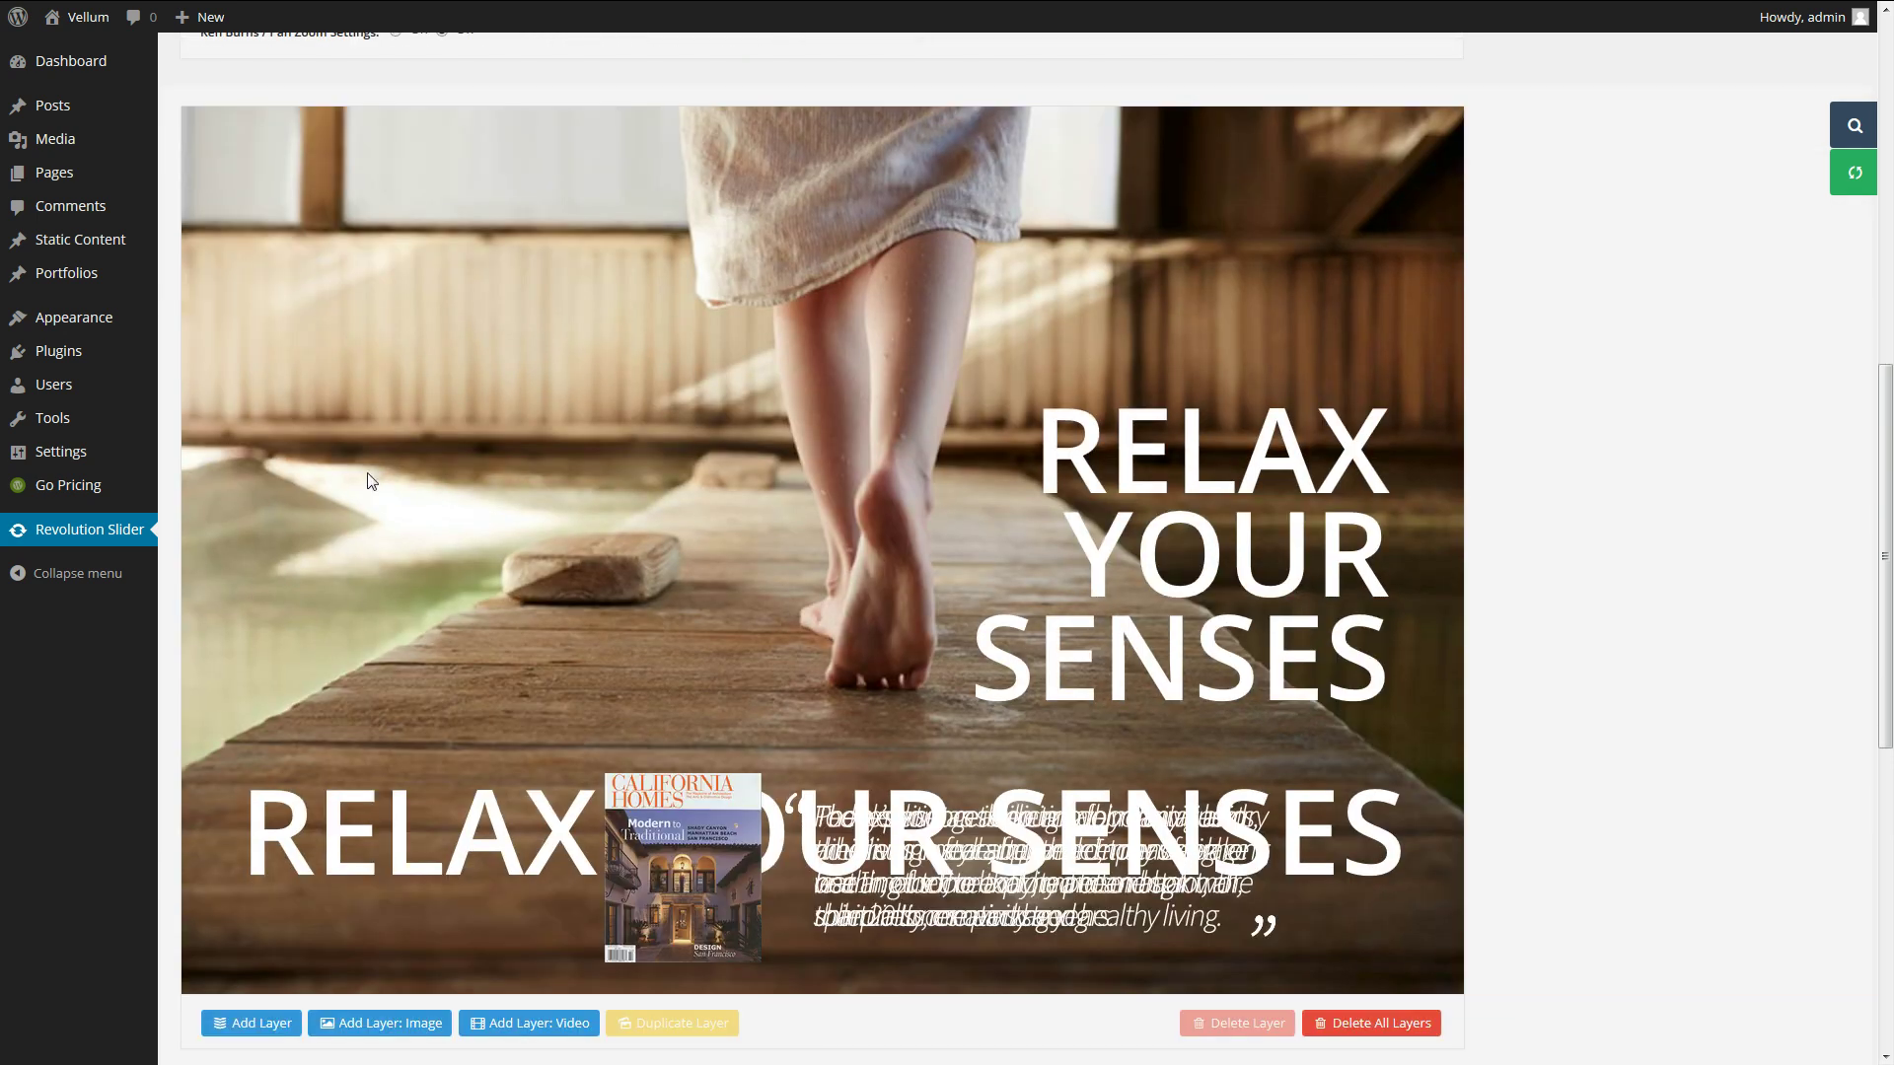
{"action": "left_click", "coordinate": [1077, 553]}
{"action": "left_click", "coordinate": [670, 858]}
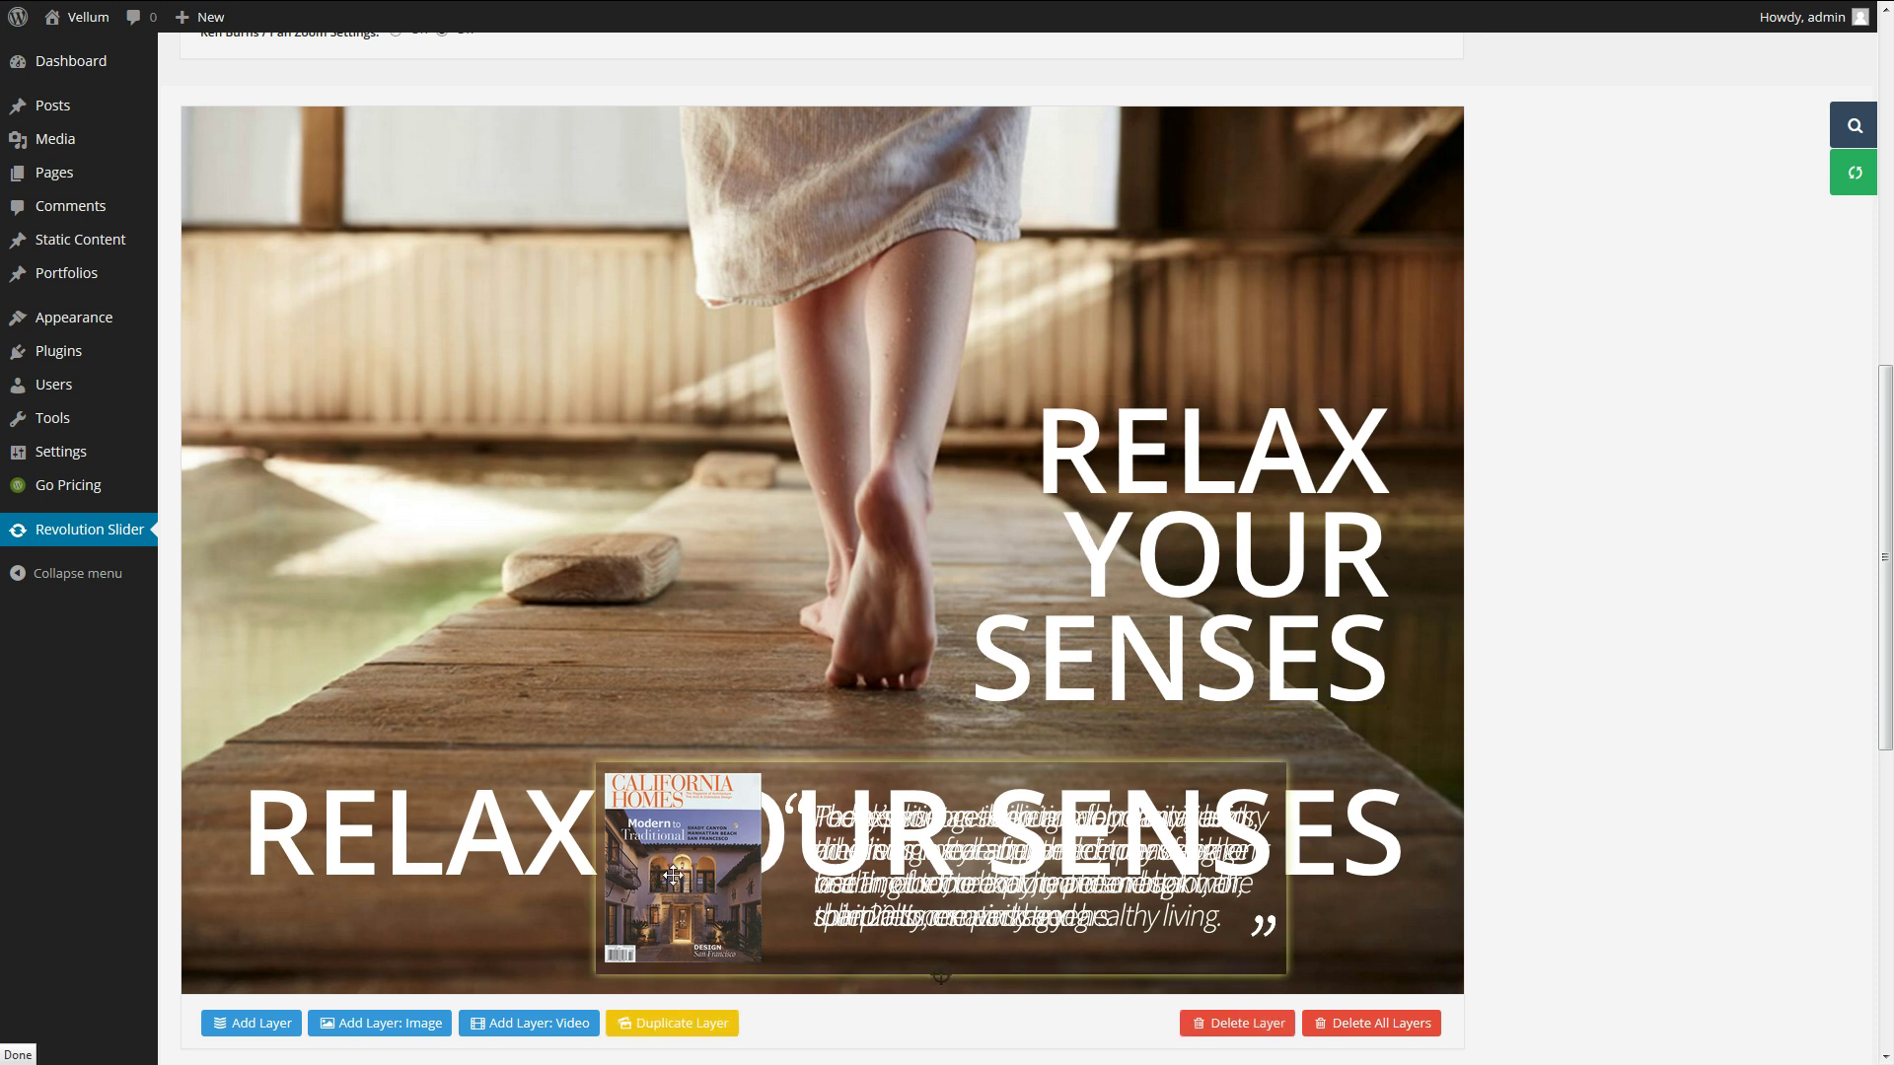
{"action": "left_click", "coordinate": [363, 835]}
{"action": "left_click", "coordinate": [1101, 580]}
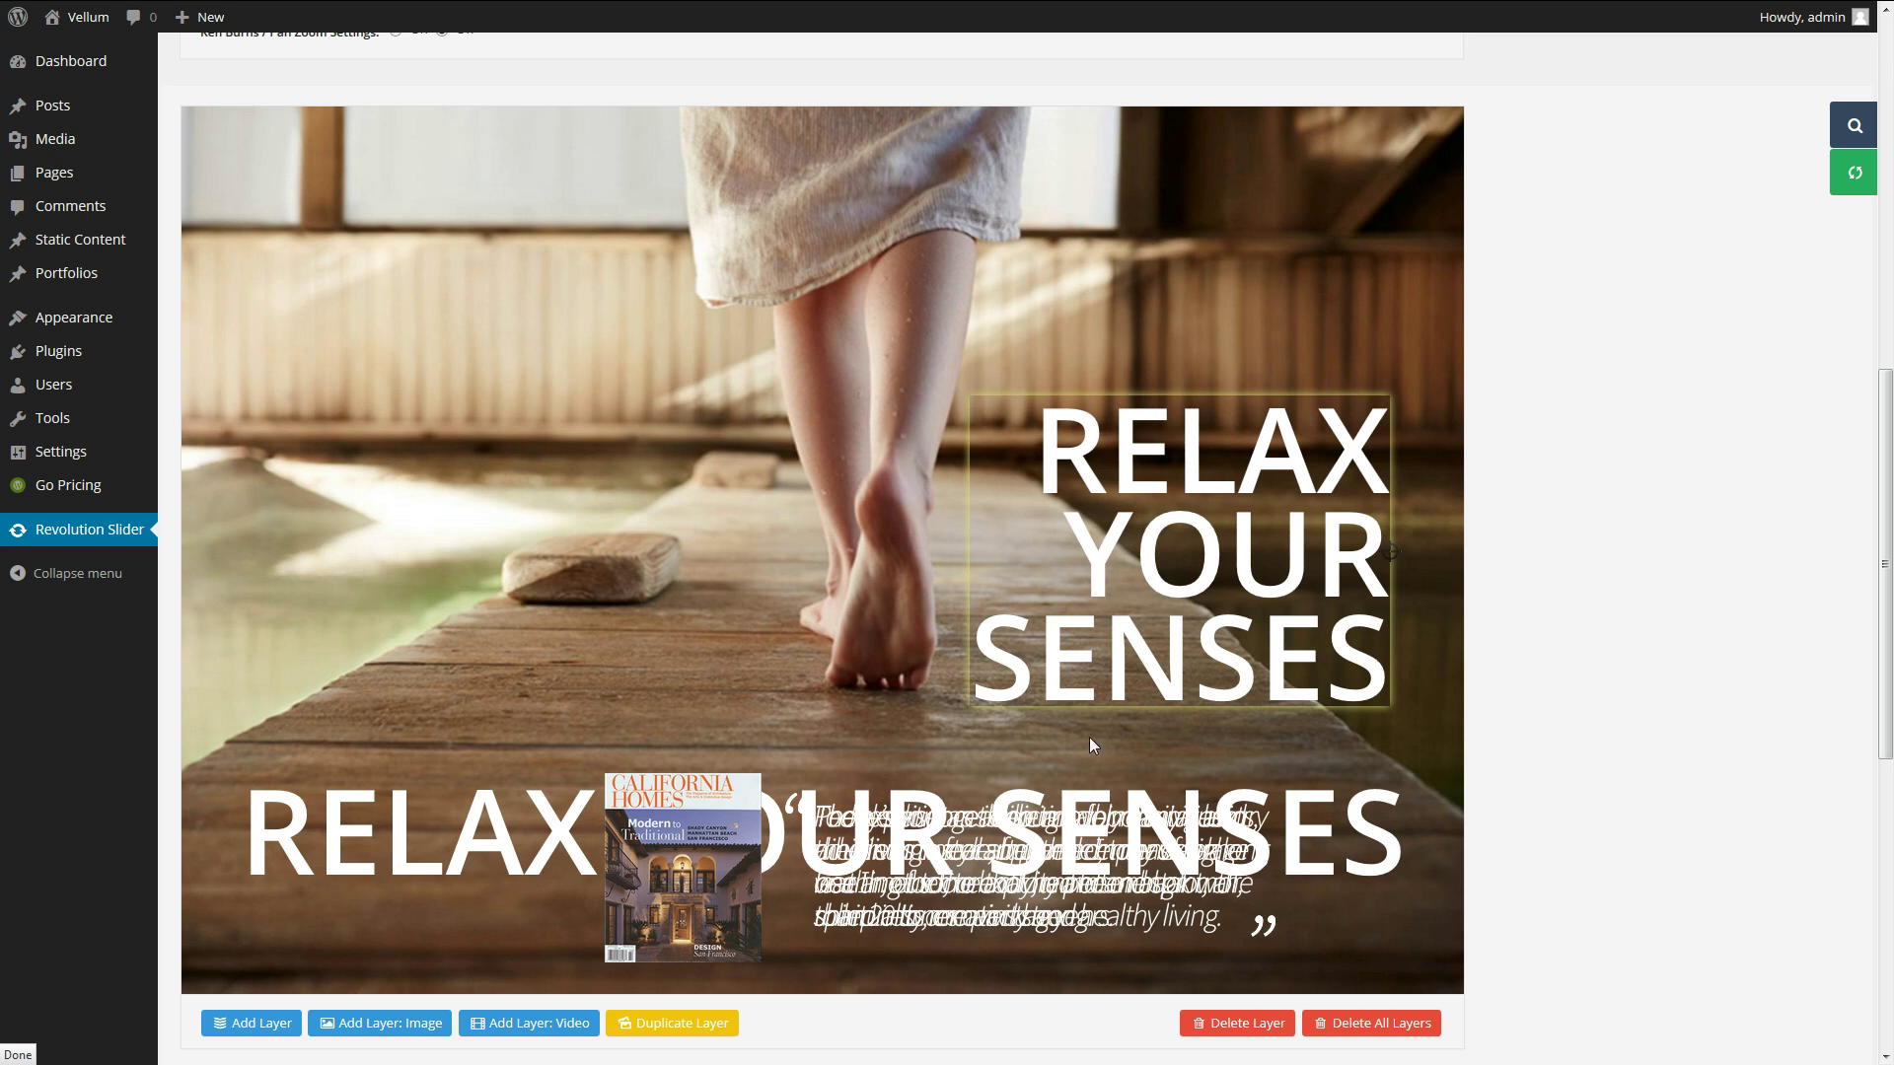
{"action": "left_click", "coordinate": [379, 850]}
Replace the slide's background image with golf-1.jpg from the media library.
{"action": "scroll", "coordinate": [469, 582], "scroll_direction": "up", "scroll_amount": 3}
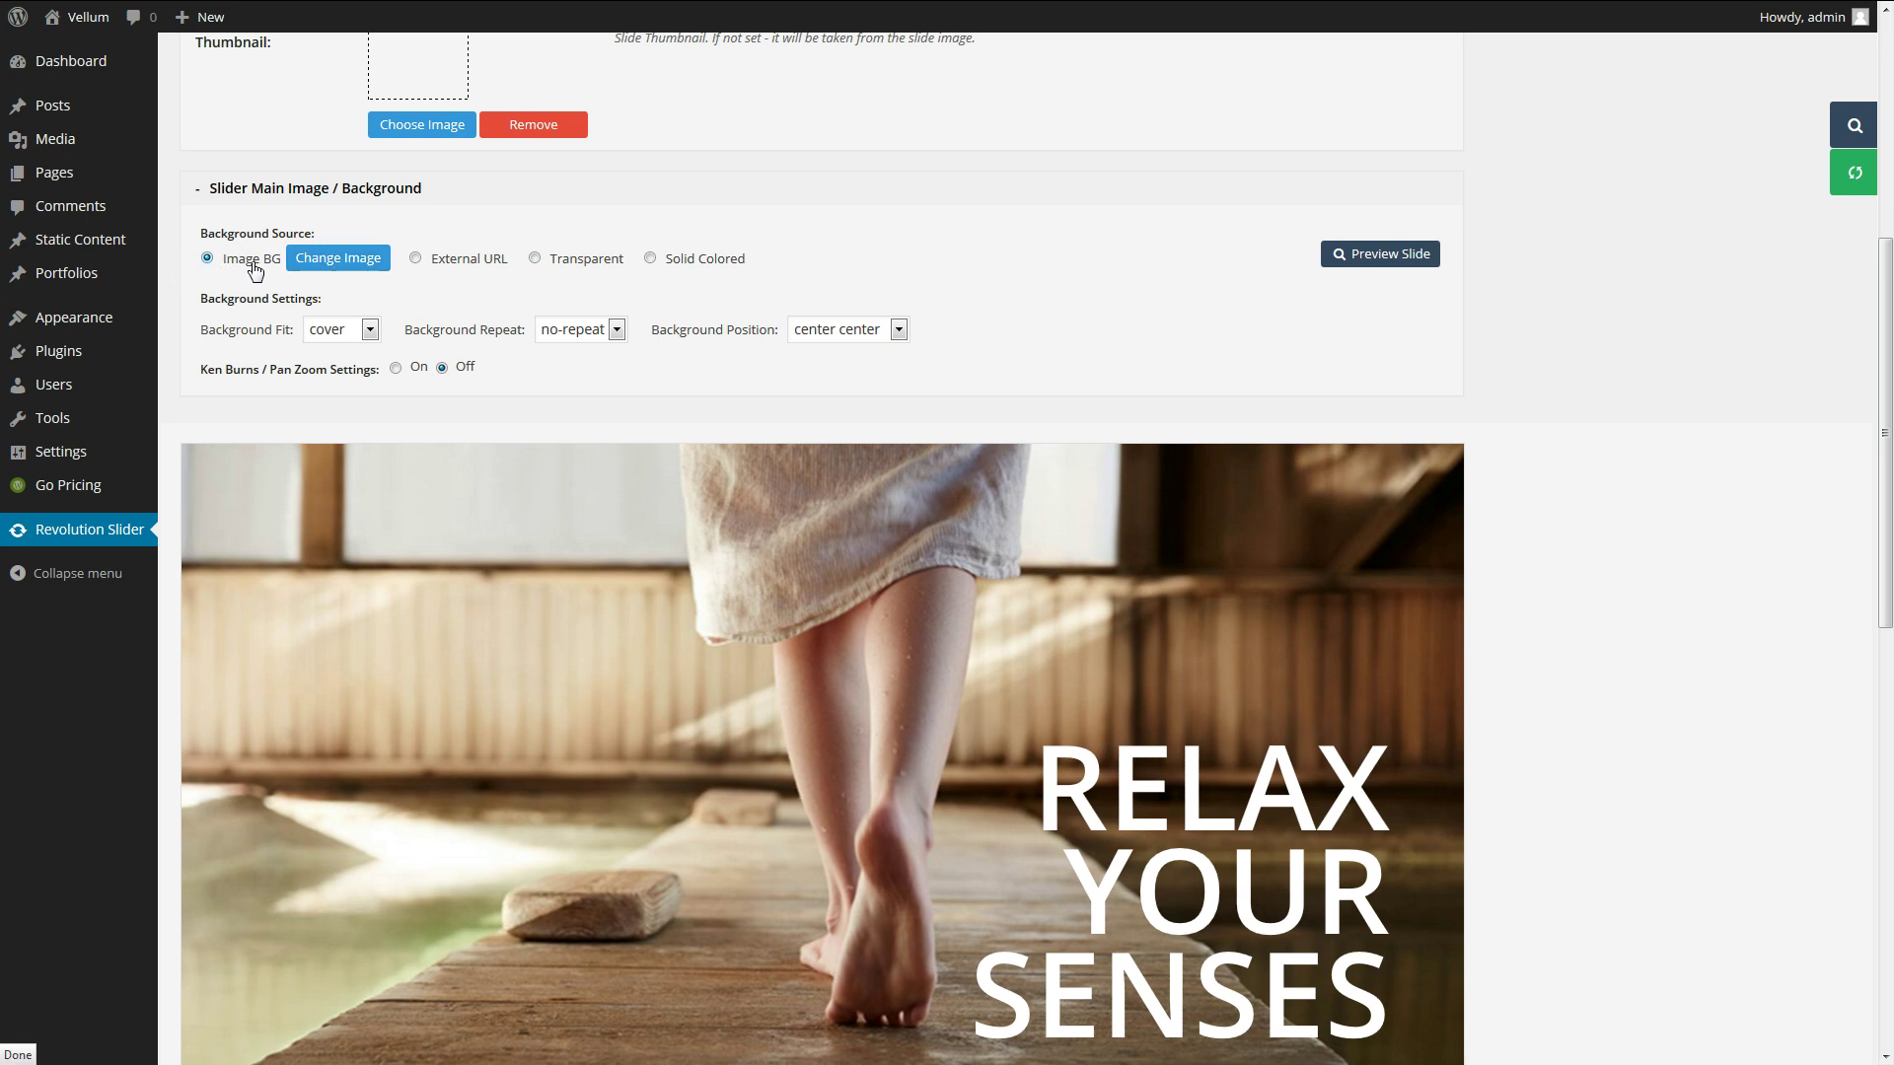
{"action": "left_click", "coordinate": [333, 268]}
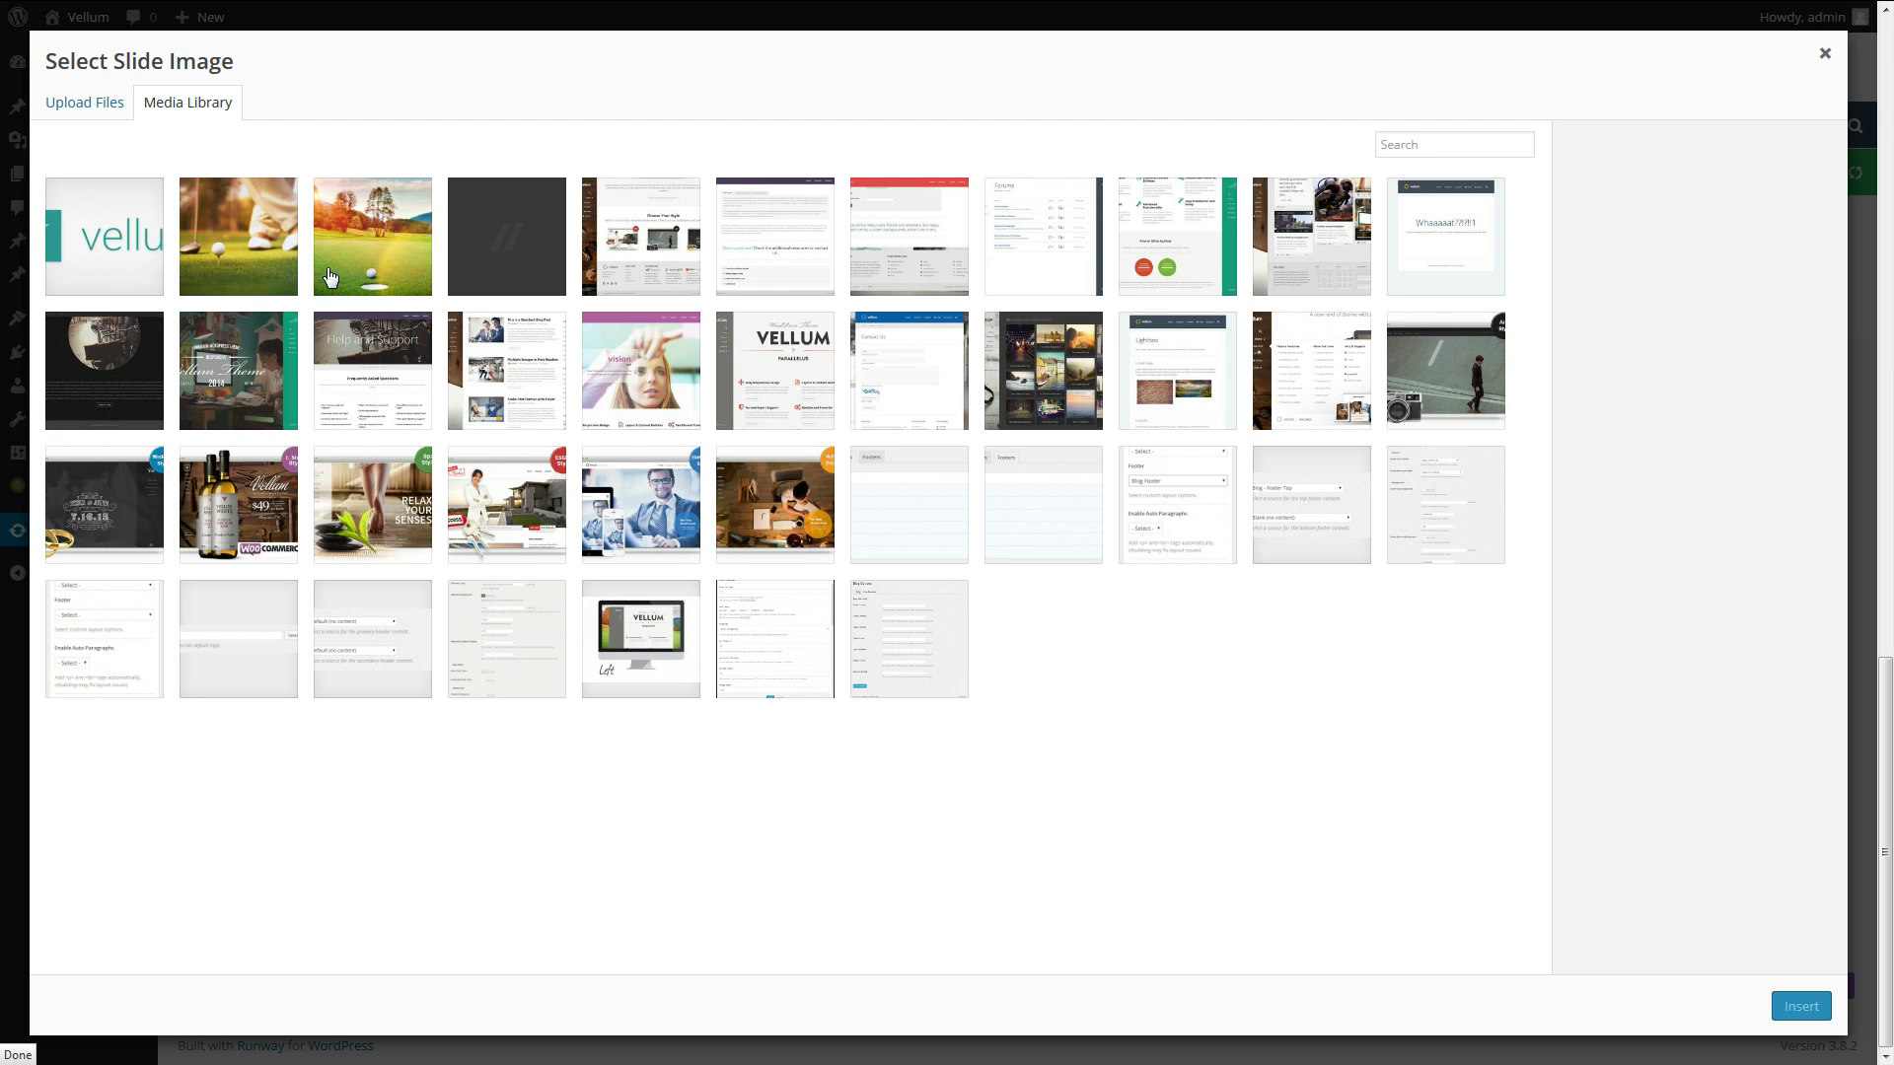
{"action": "left_click", "coordinate": [376, 251]}
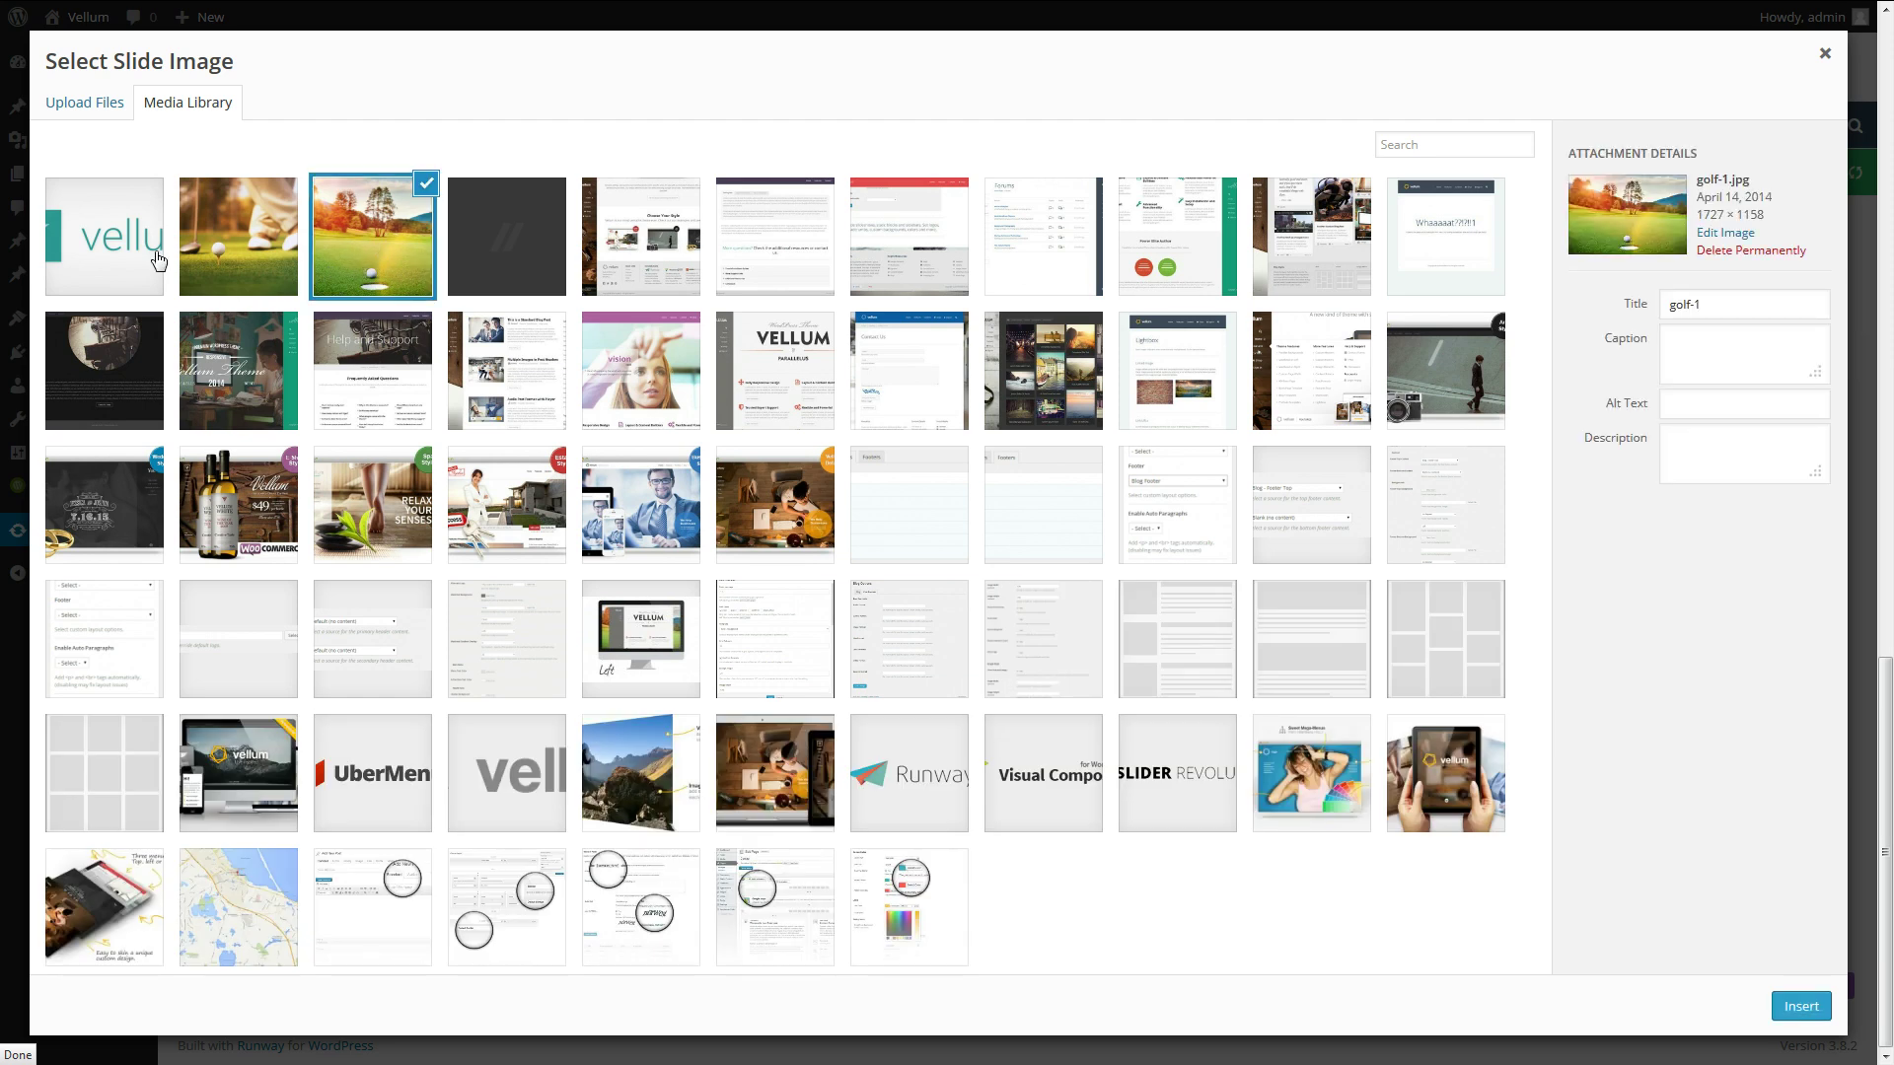
{"action": "left_click", "coordinate": [1800, 1006]}
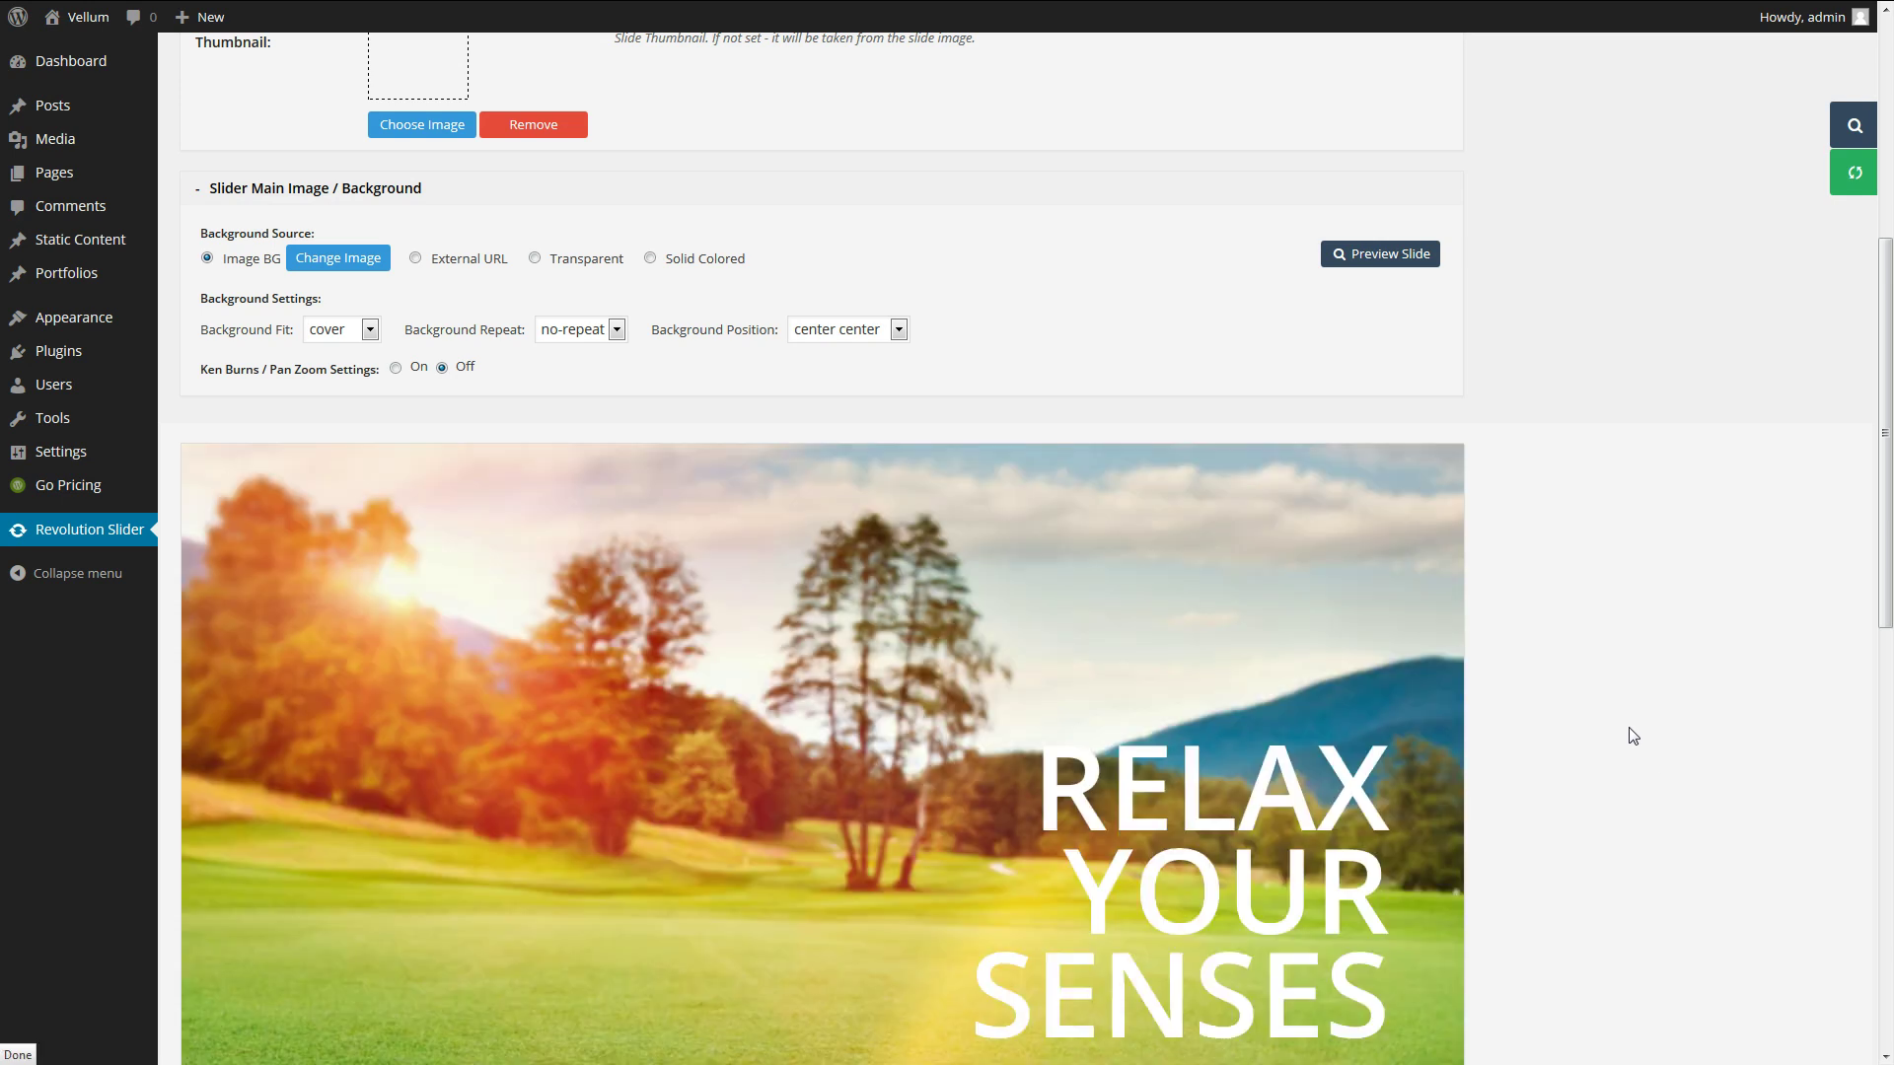
Examine the magazine quote layers on the slide and in the layer list, selecting California Homes, Yoga Mag and Nuvo.
{"action": "scroll", "coordinate": [1629, 736], "scroll_direction": "down", "scroll_amount": 3}
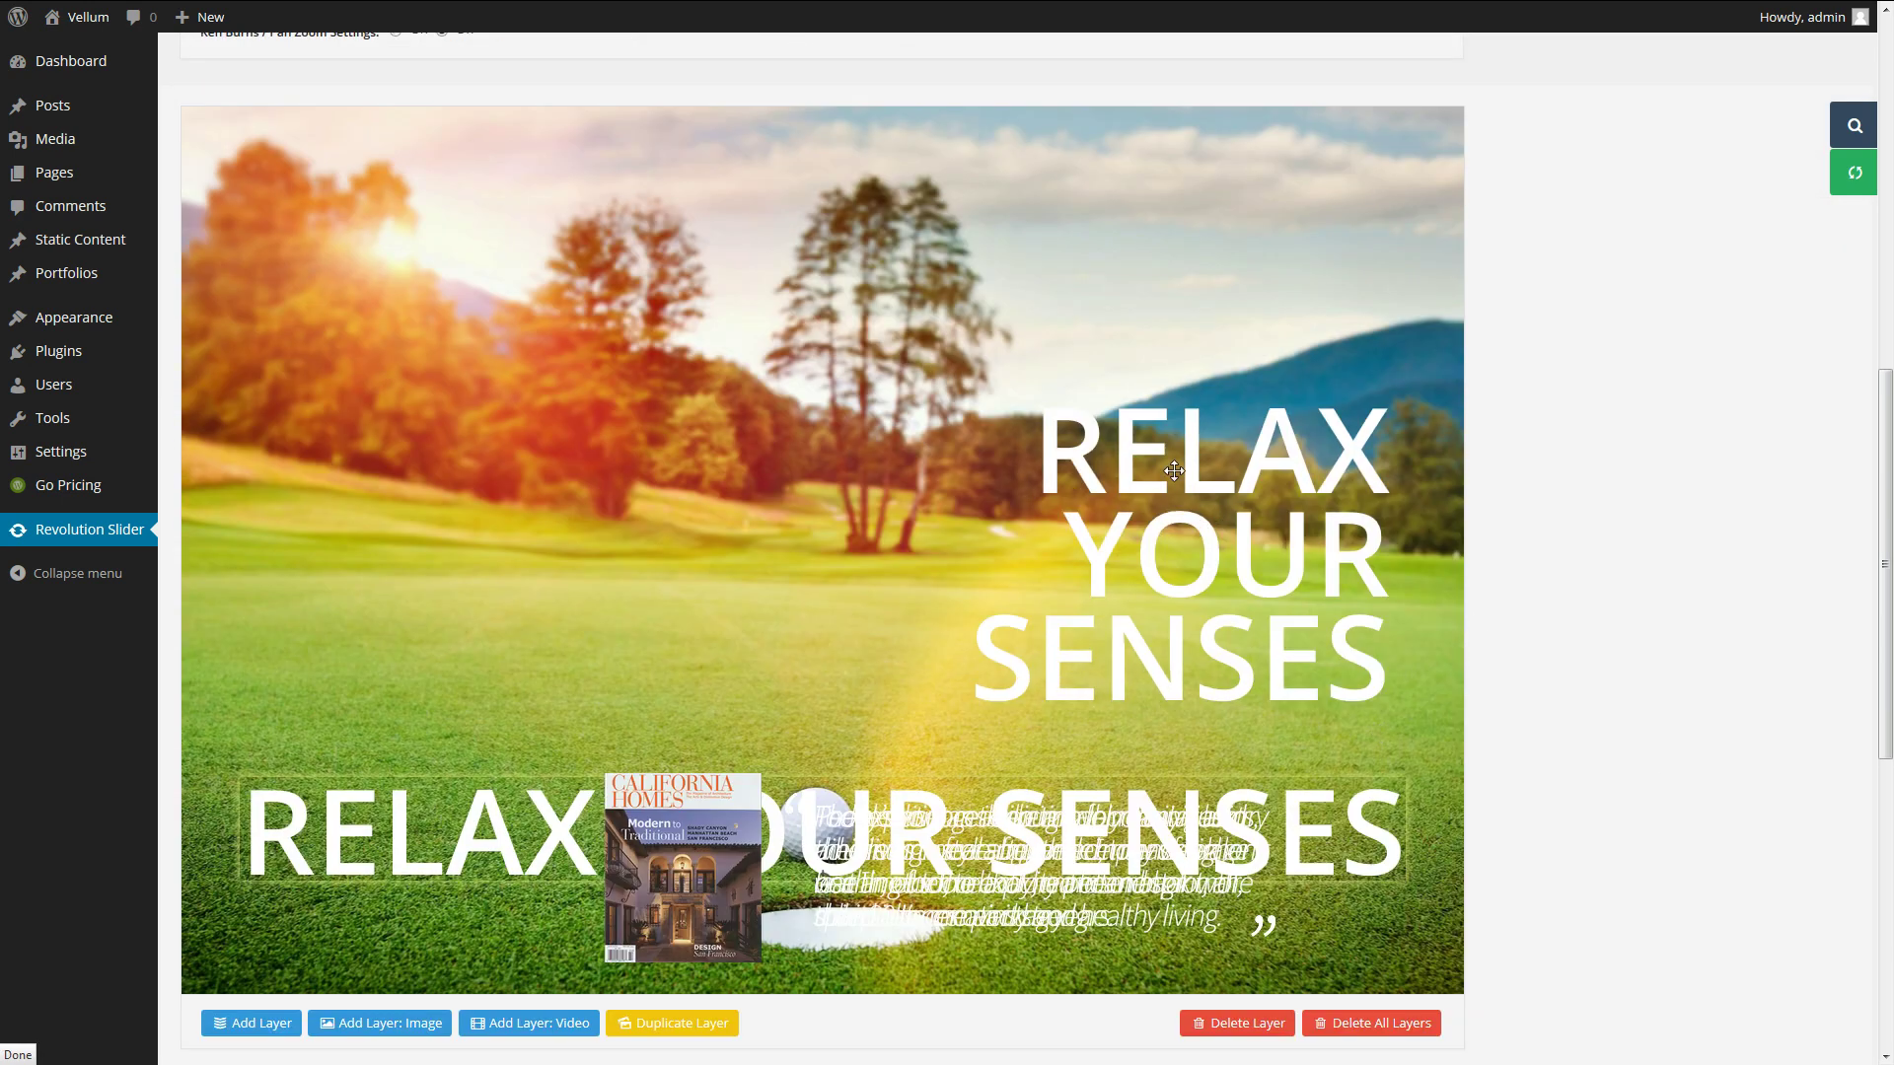
{"action": "scroll", "coordinate": [1075, 644], "scroll_direction": "down", "scroll_amount": 1}
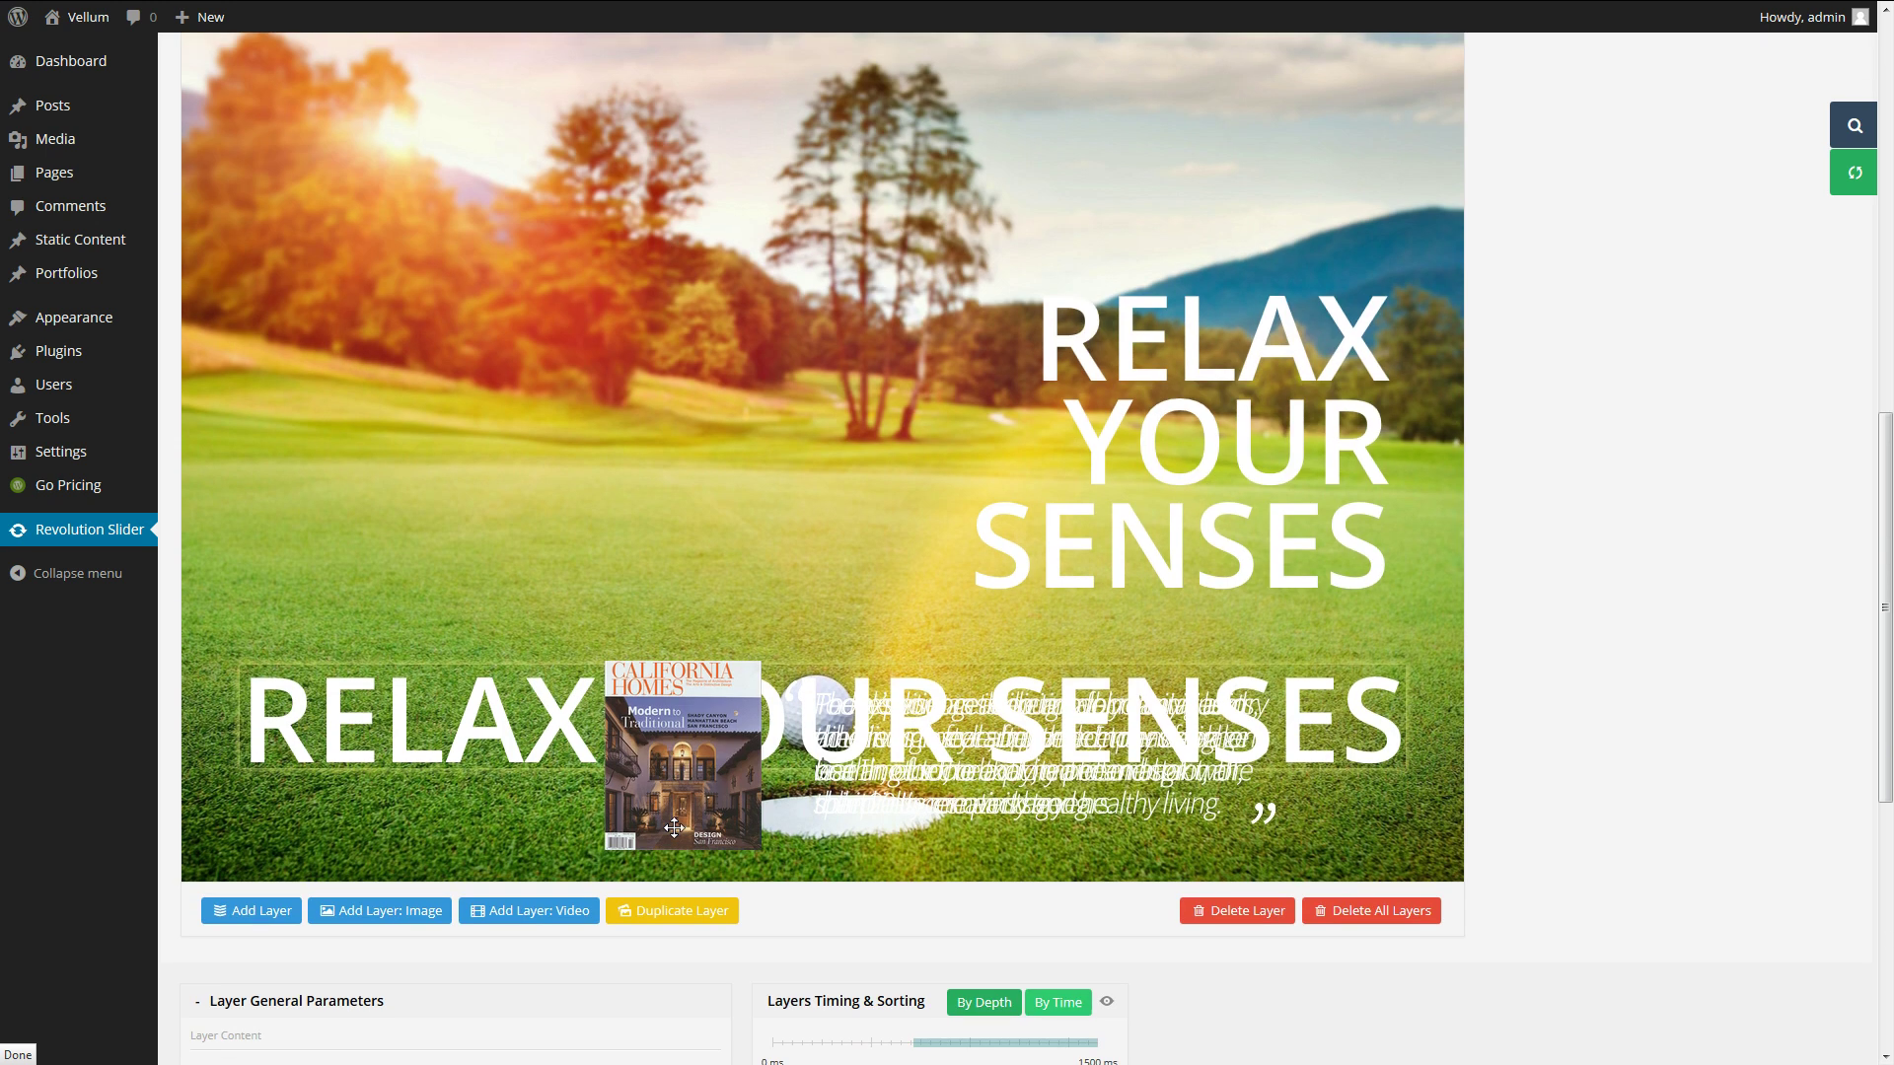
{"action": "left_click", "coordinate": [631, 826]}
{"action": "scroll", "coordinate": [626, 604], "scroll_direction": "down", "scroll_amount": 2}
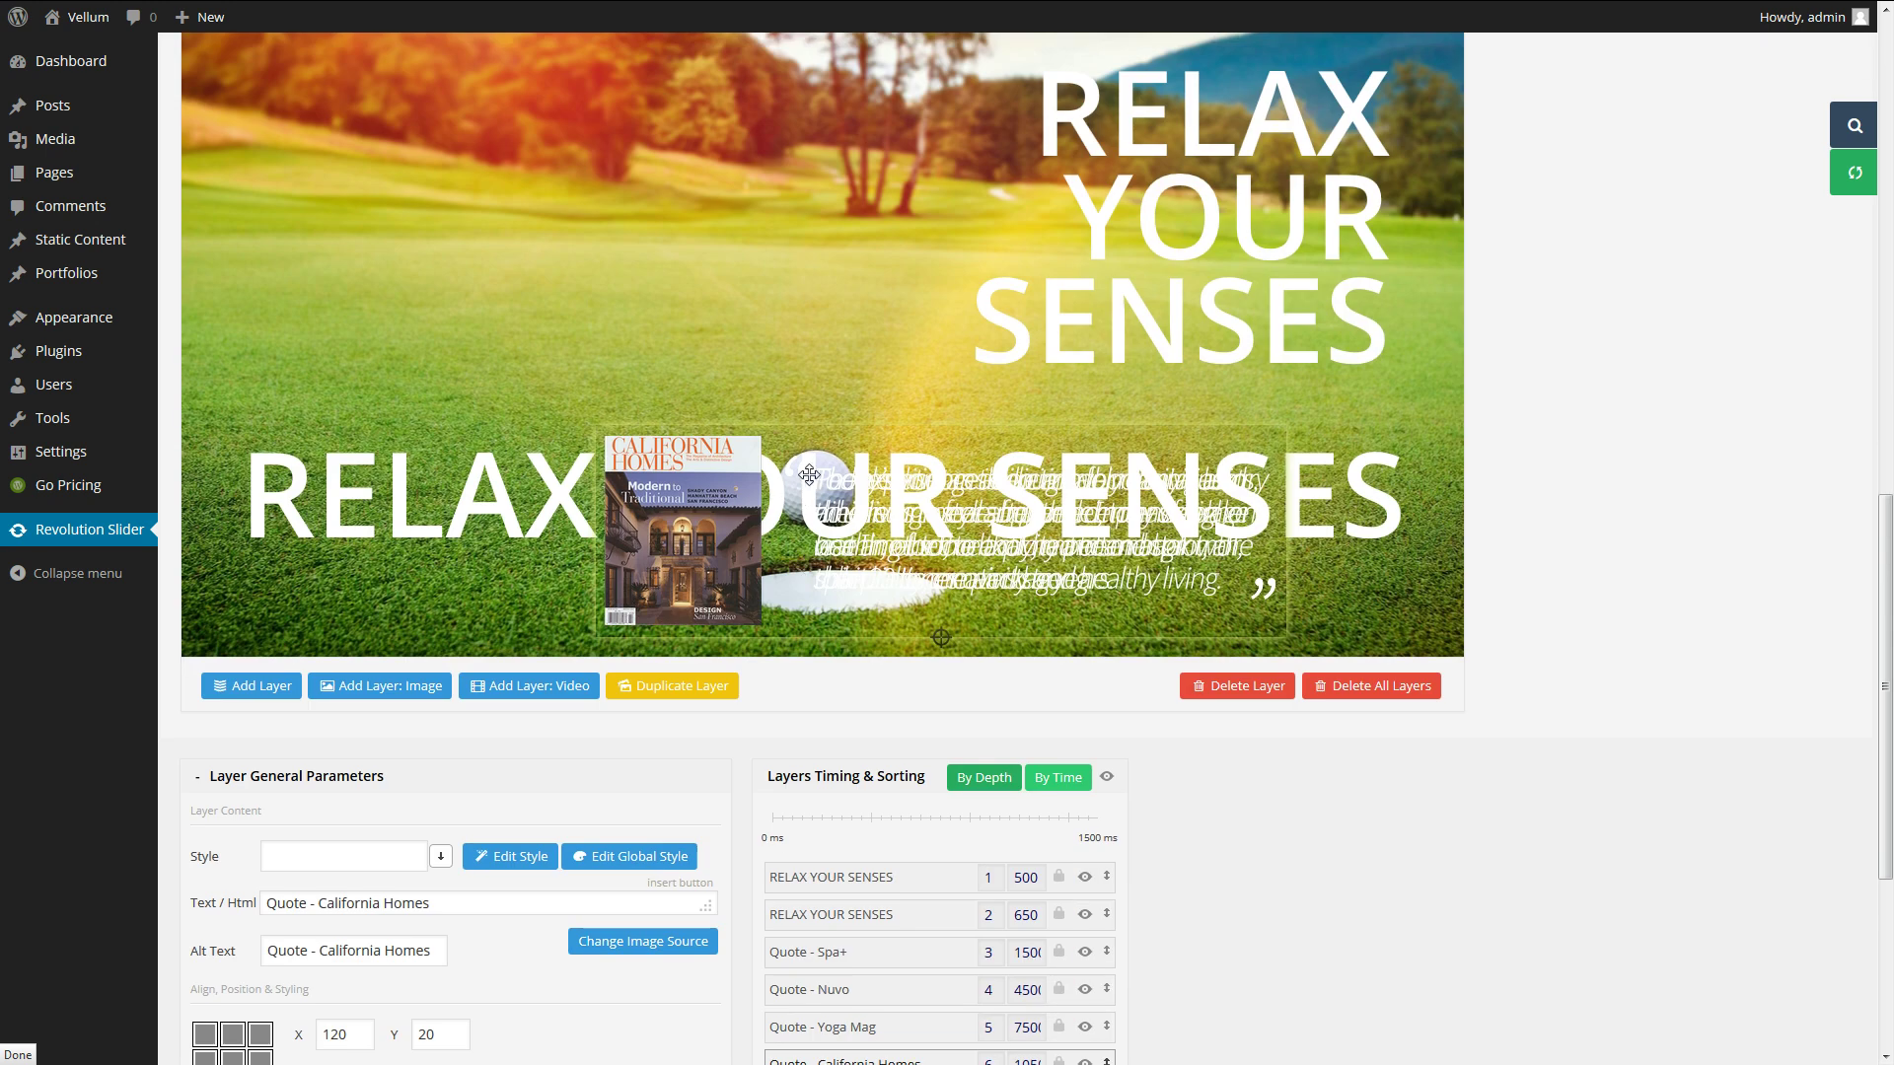
{"action": "scroll", "coordinate": [1210, 805], "scroll_direction": "down", "scroll_amount": 2}
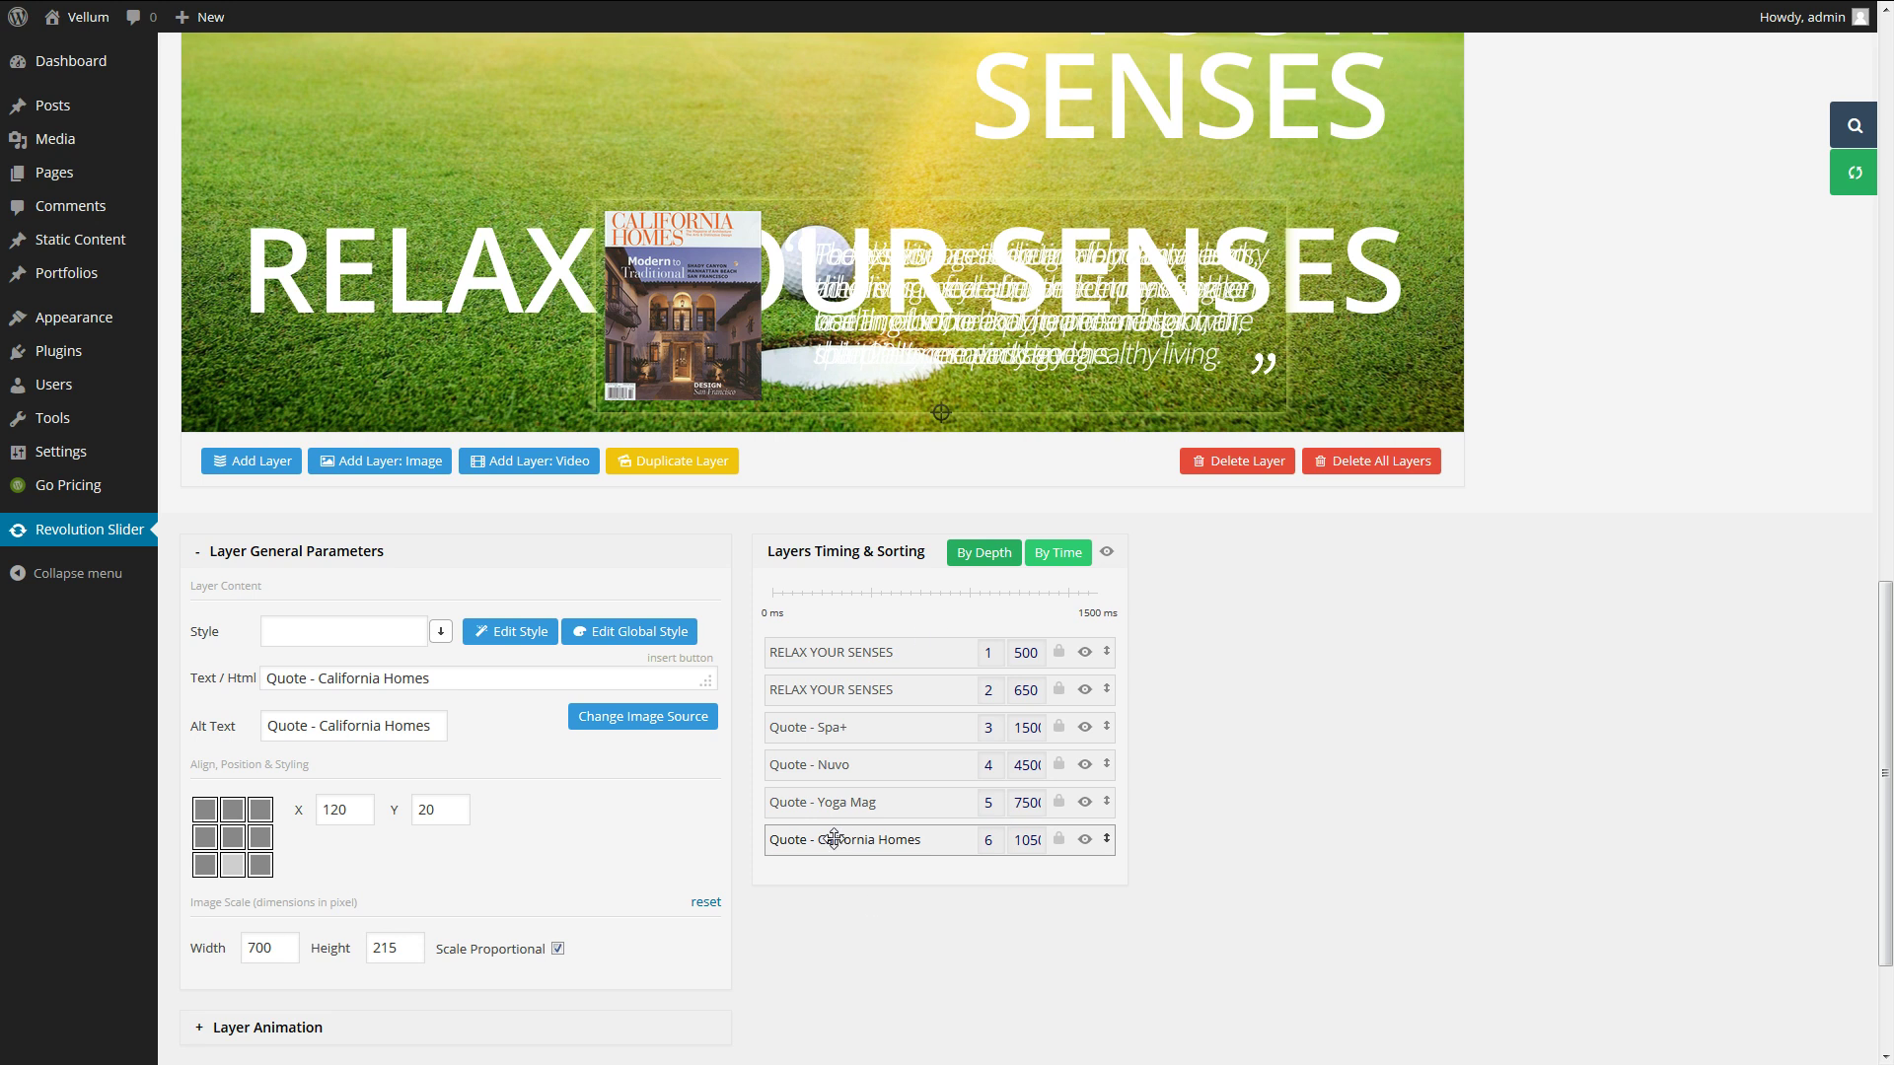
{"action": "left_click", "coordinate": [829, 801]}
{"action": "left_click", "coordinate": [825, 764]}
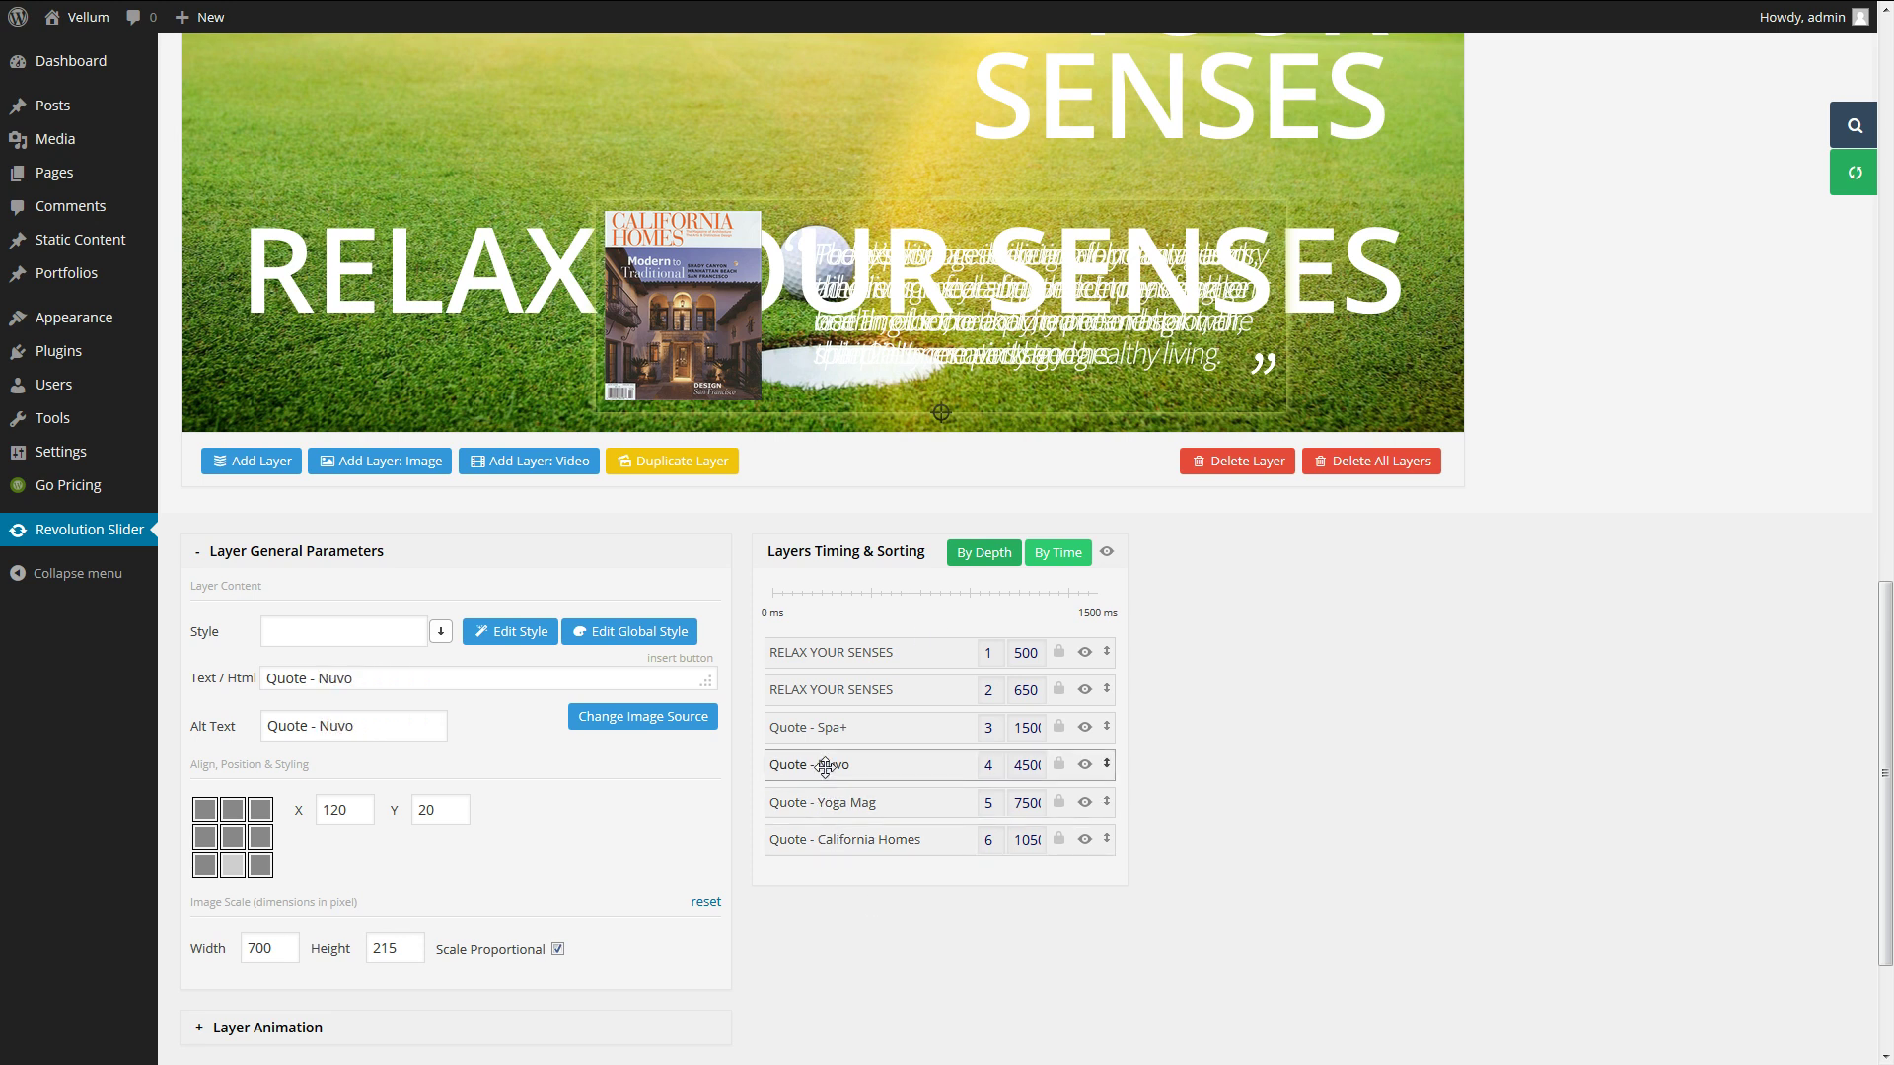
{"action": "left_click", "coordinate": [822, 797]}
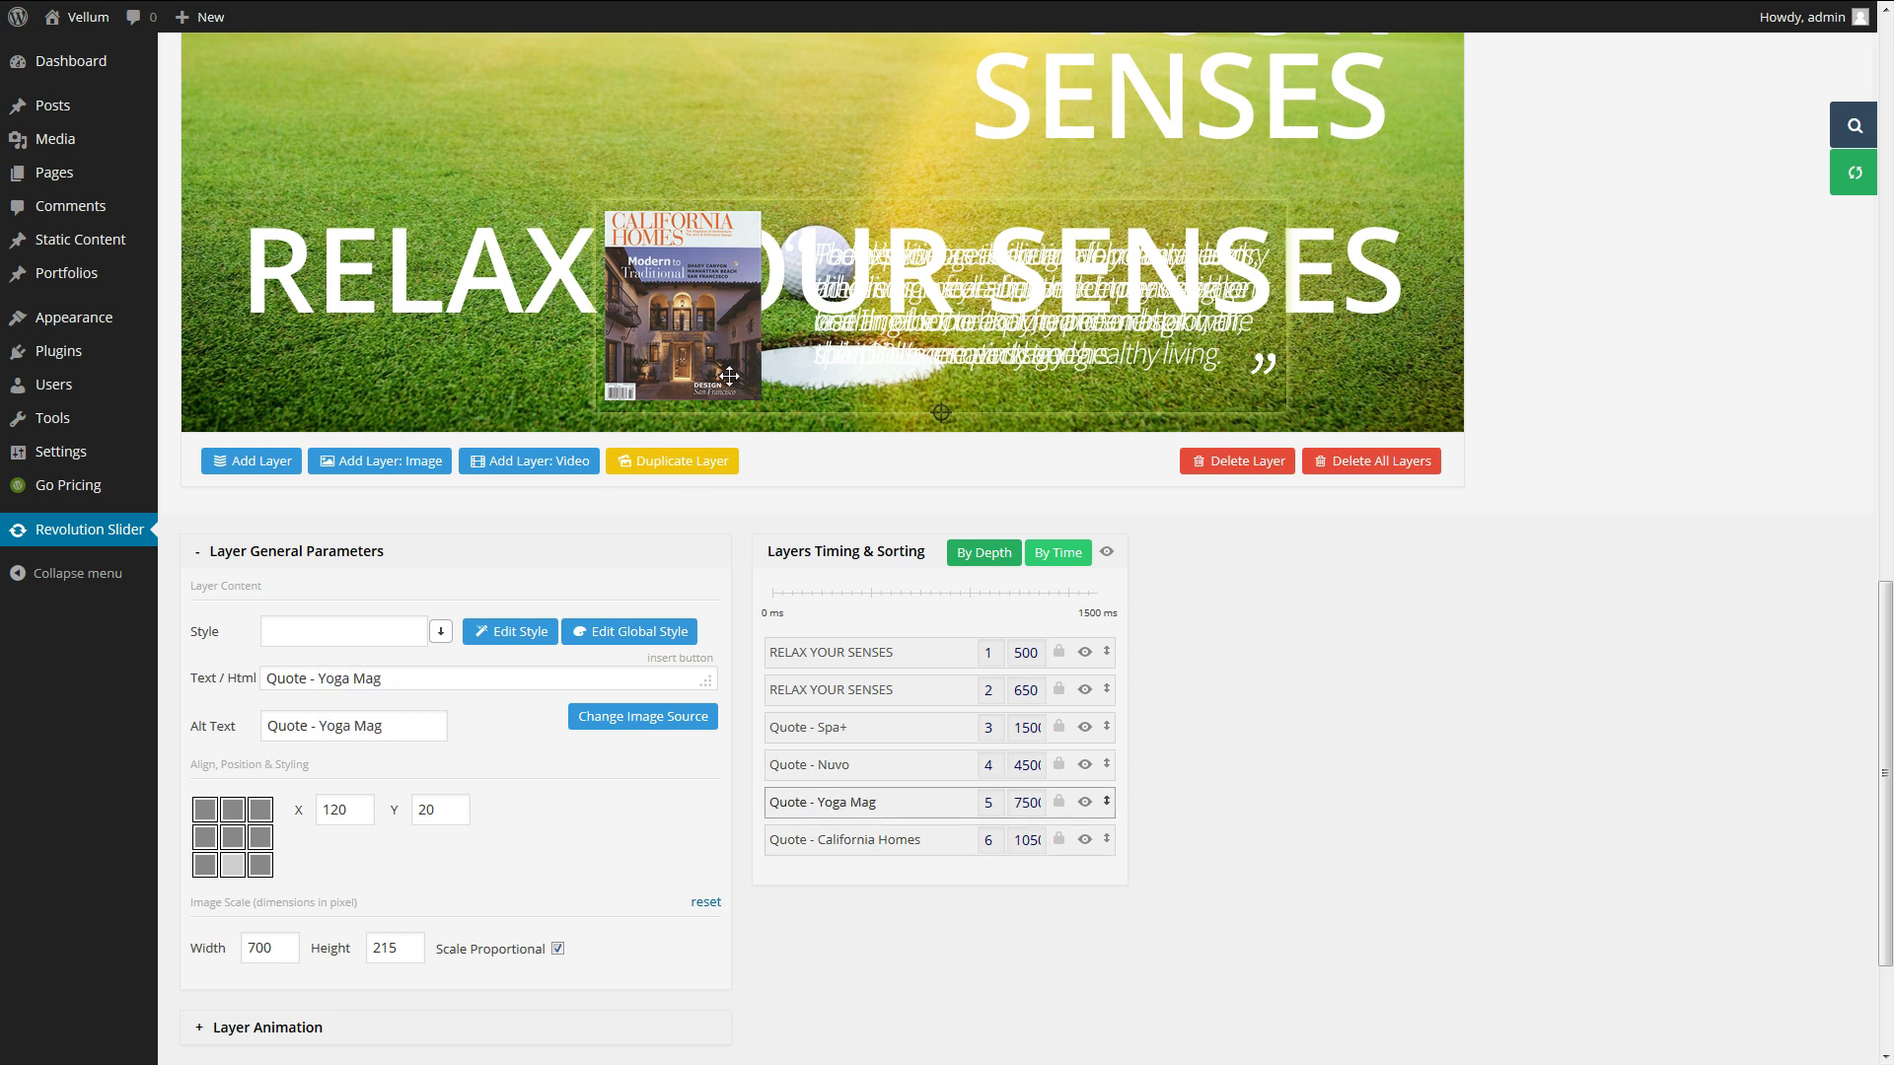
Hide the California Homes and Yoga Mag quote layers, and delete the Nuvo and Spa+ quote layers.
{"action": "left_click", "coordinate": [1085, 839]}
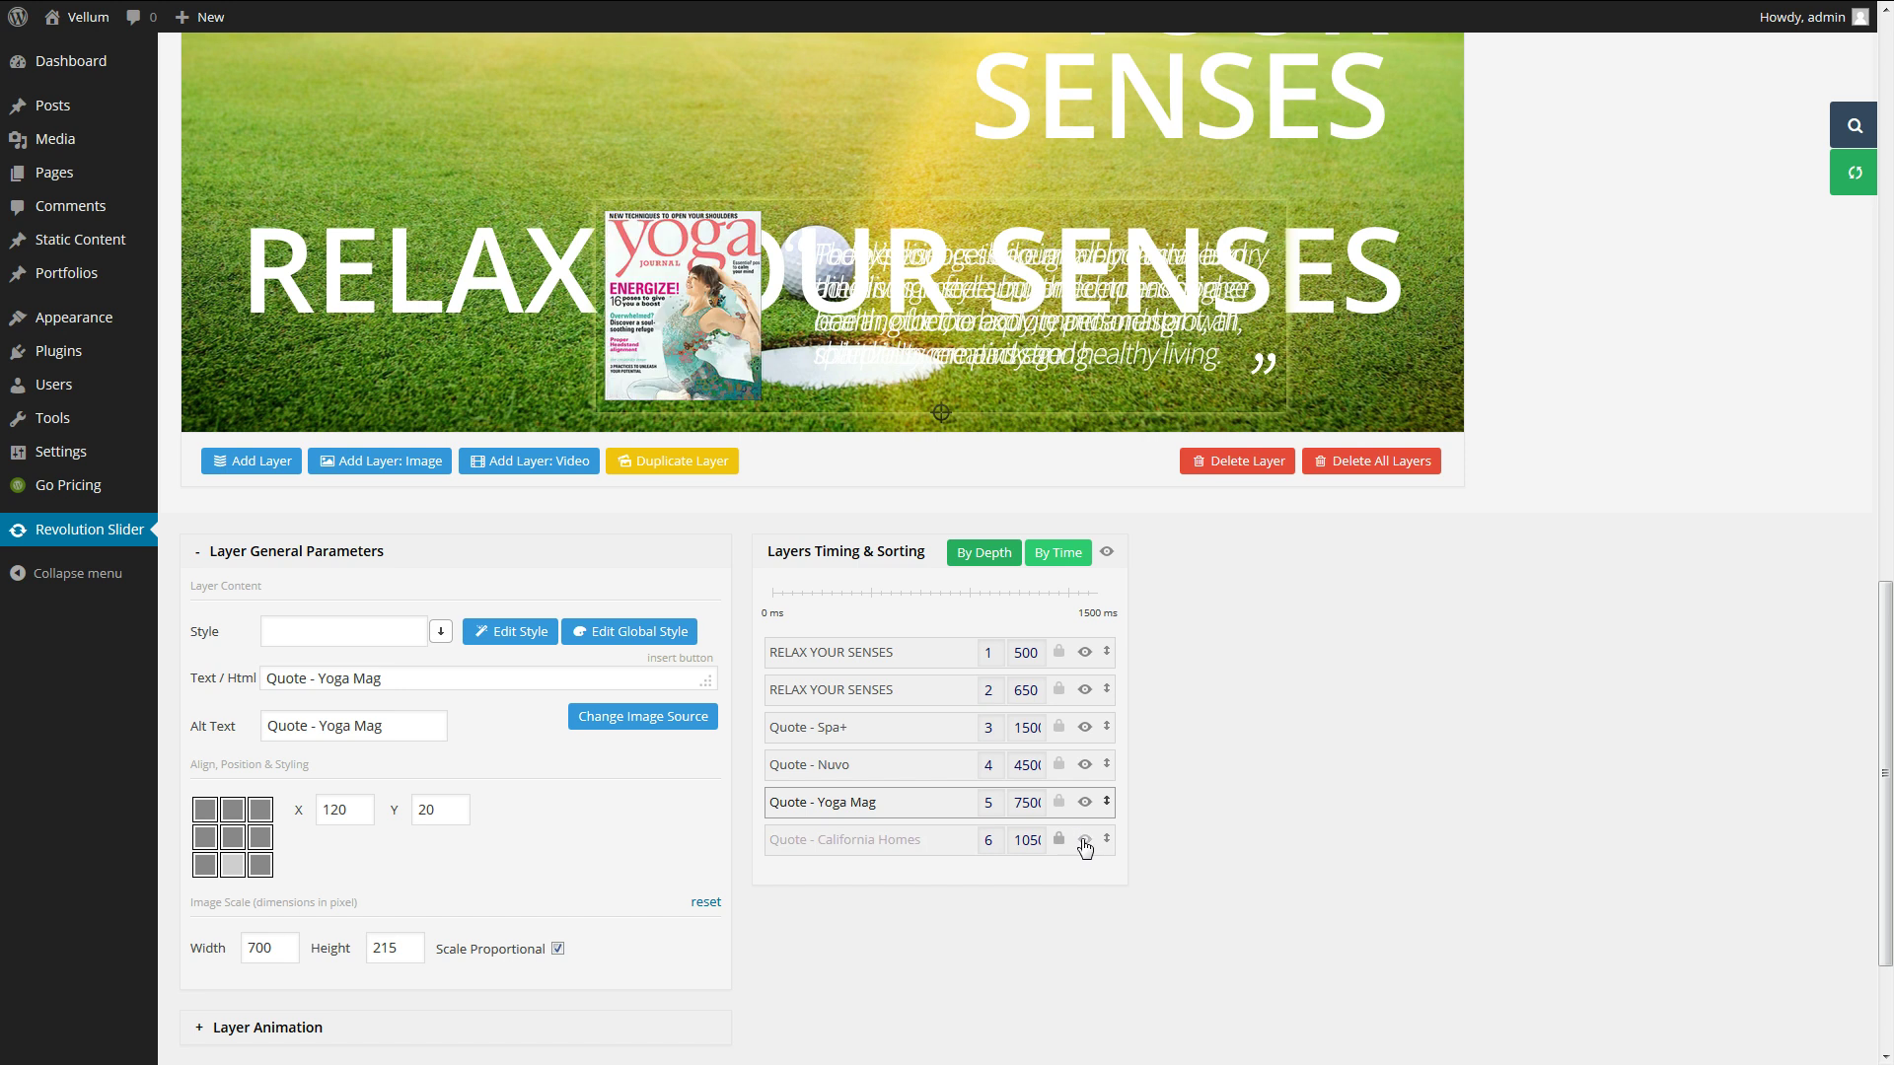
{"action": "left_click", "coordinate": [1085, 803]}
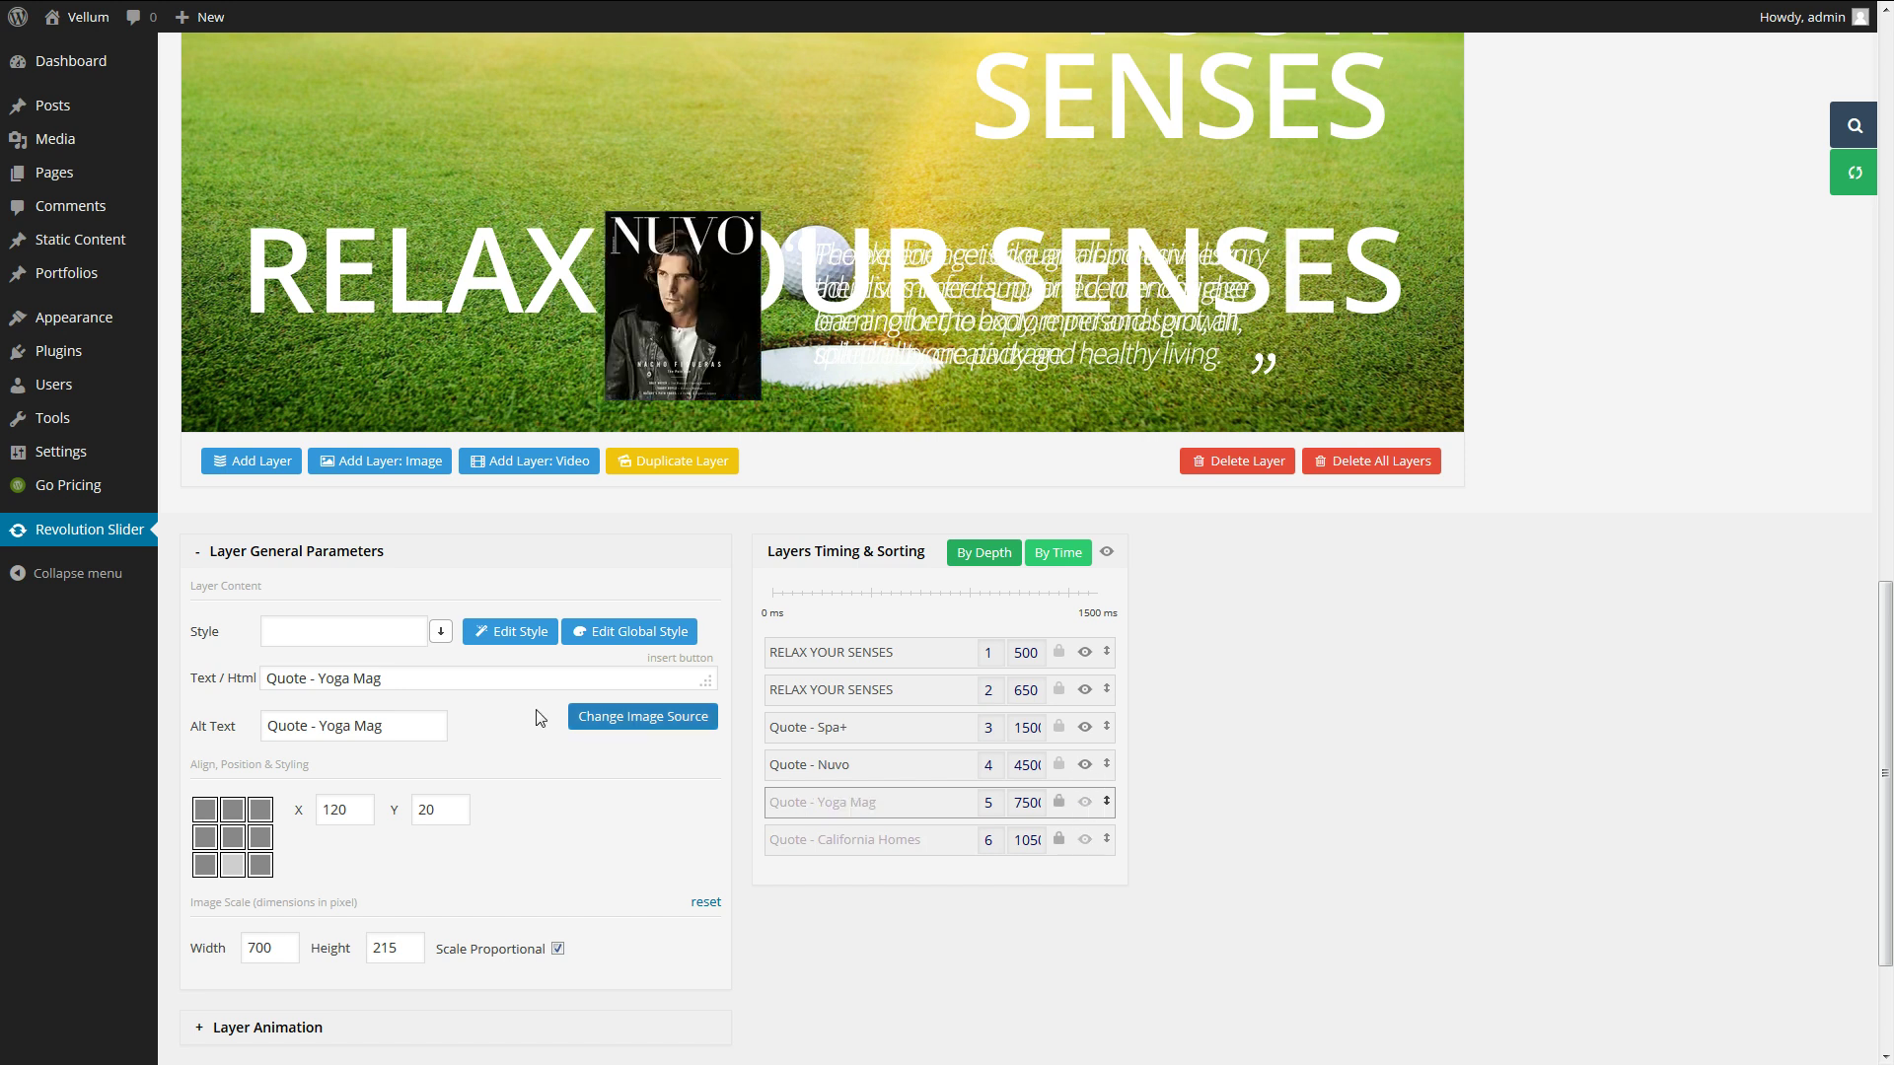
{"action": "left_click", "coordinate": [788, 766]}
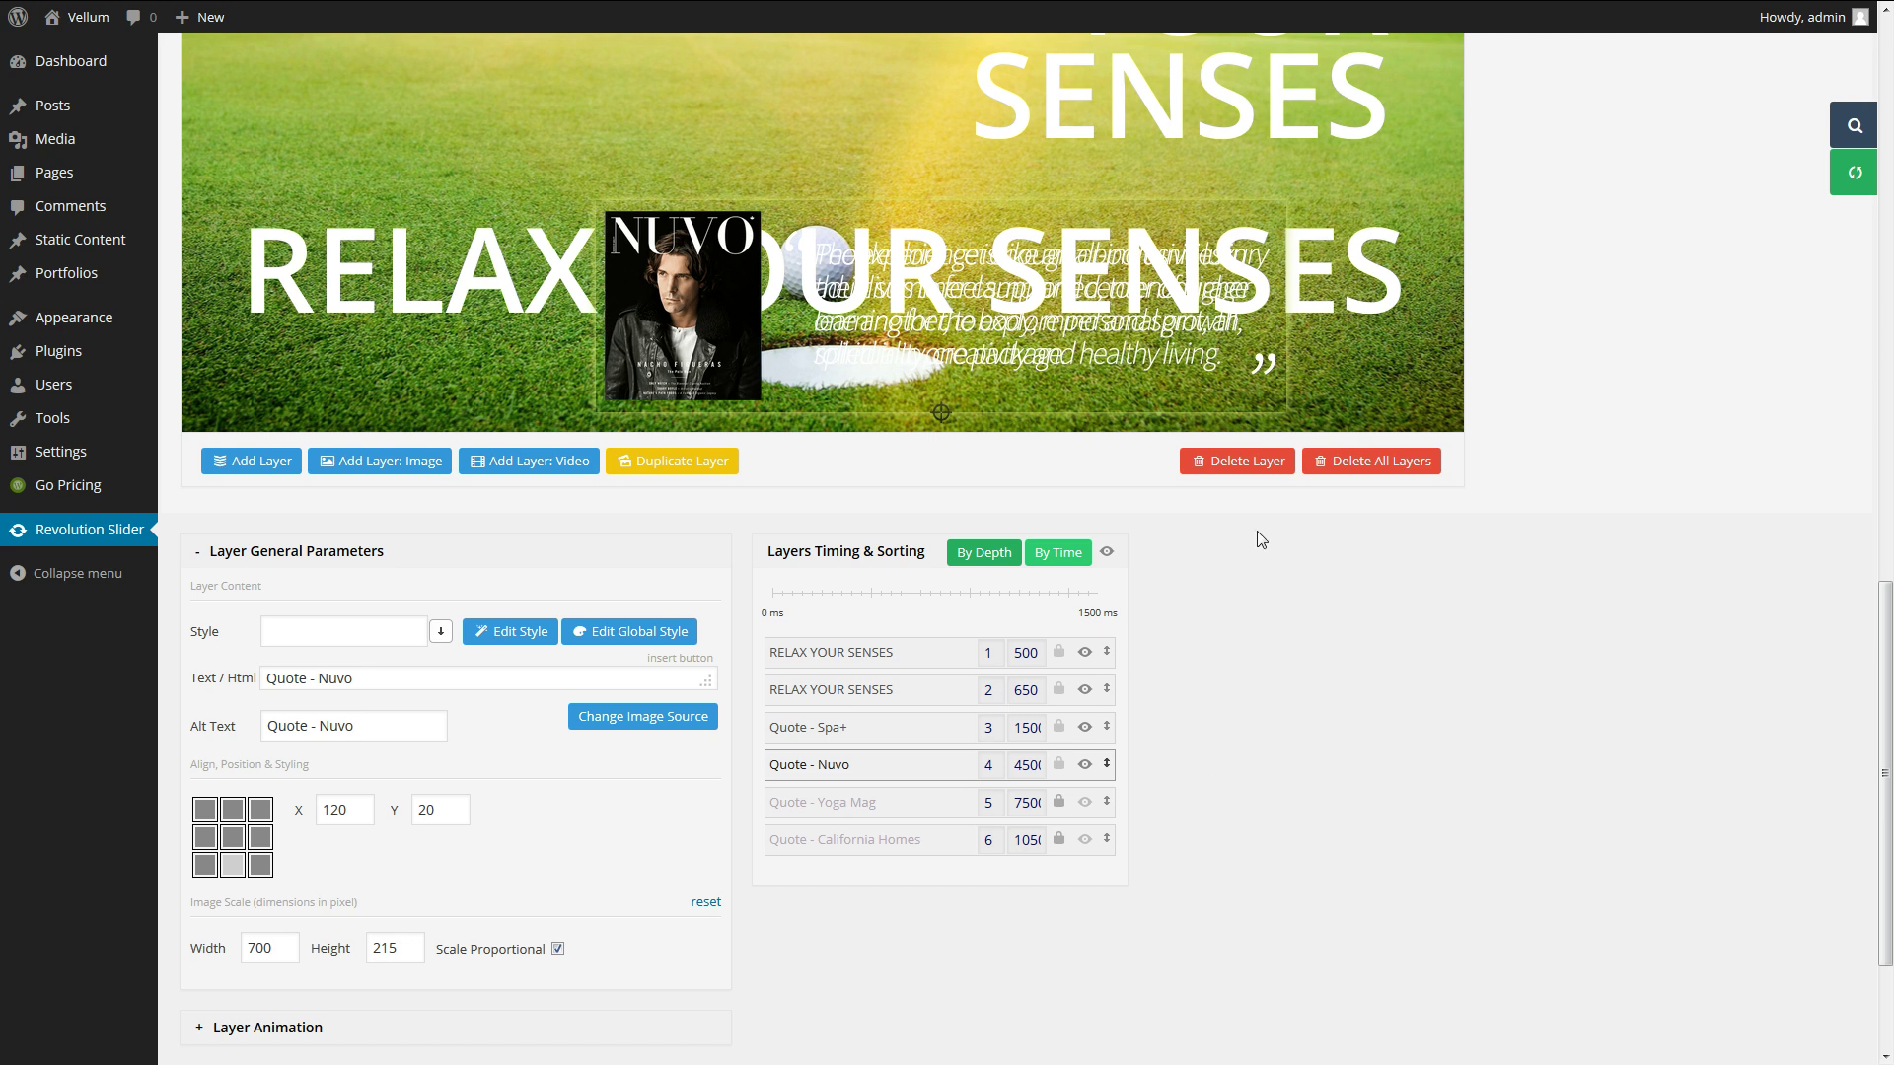
{"action": "left_click", "coordinate": [1235, 472]}
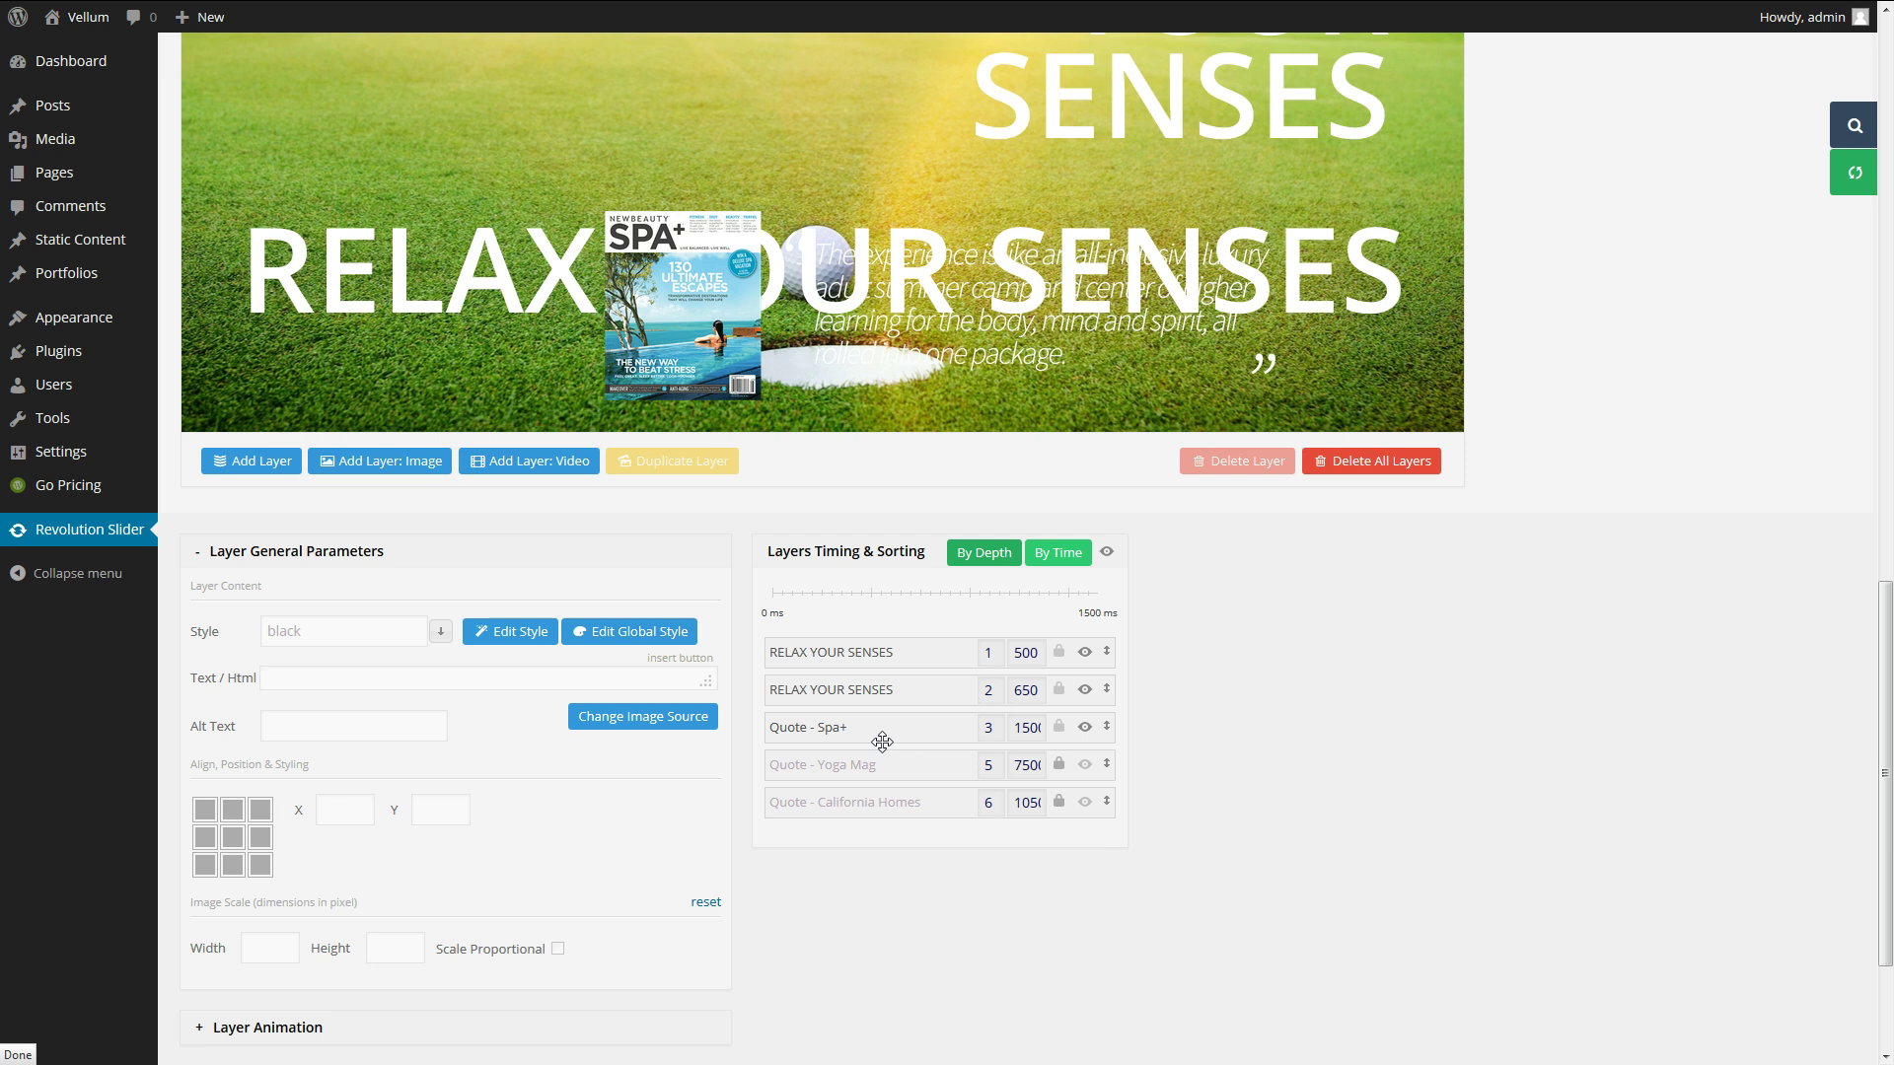
{"action": "left_click", "coordinate": [855, 758]}
{"action": "left_click", "coordinate": [872, 728]}
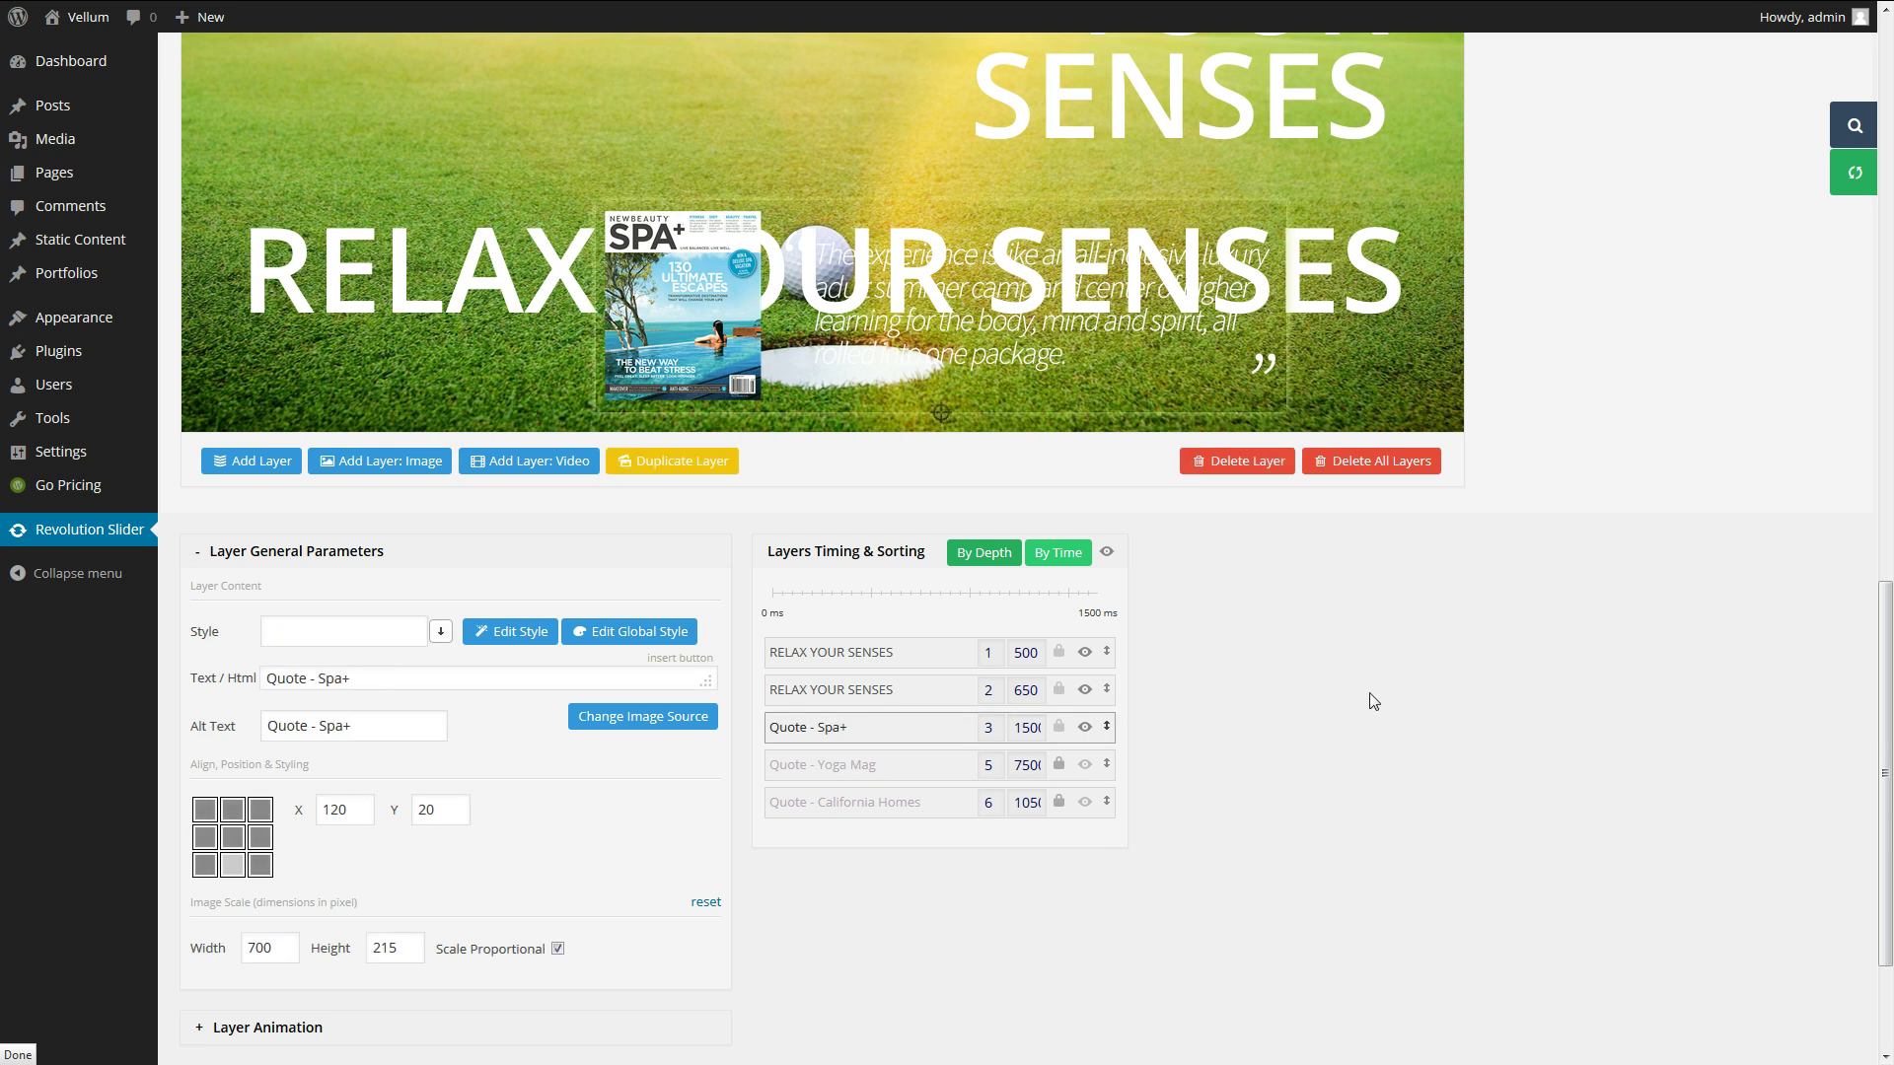
{"action": "left_click", "coordinate": [1226, 474]}
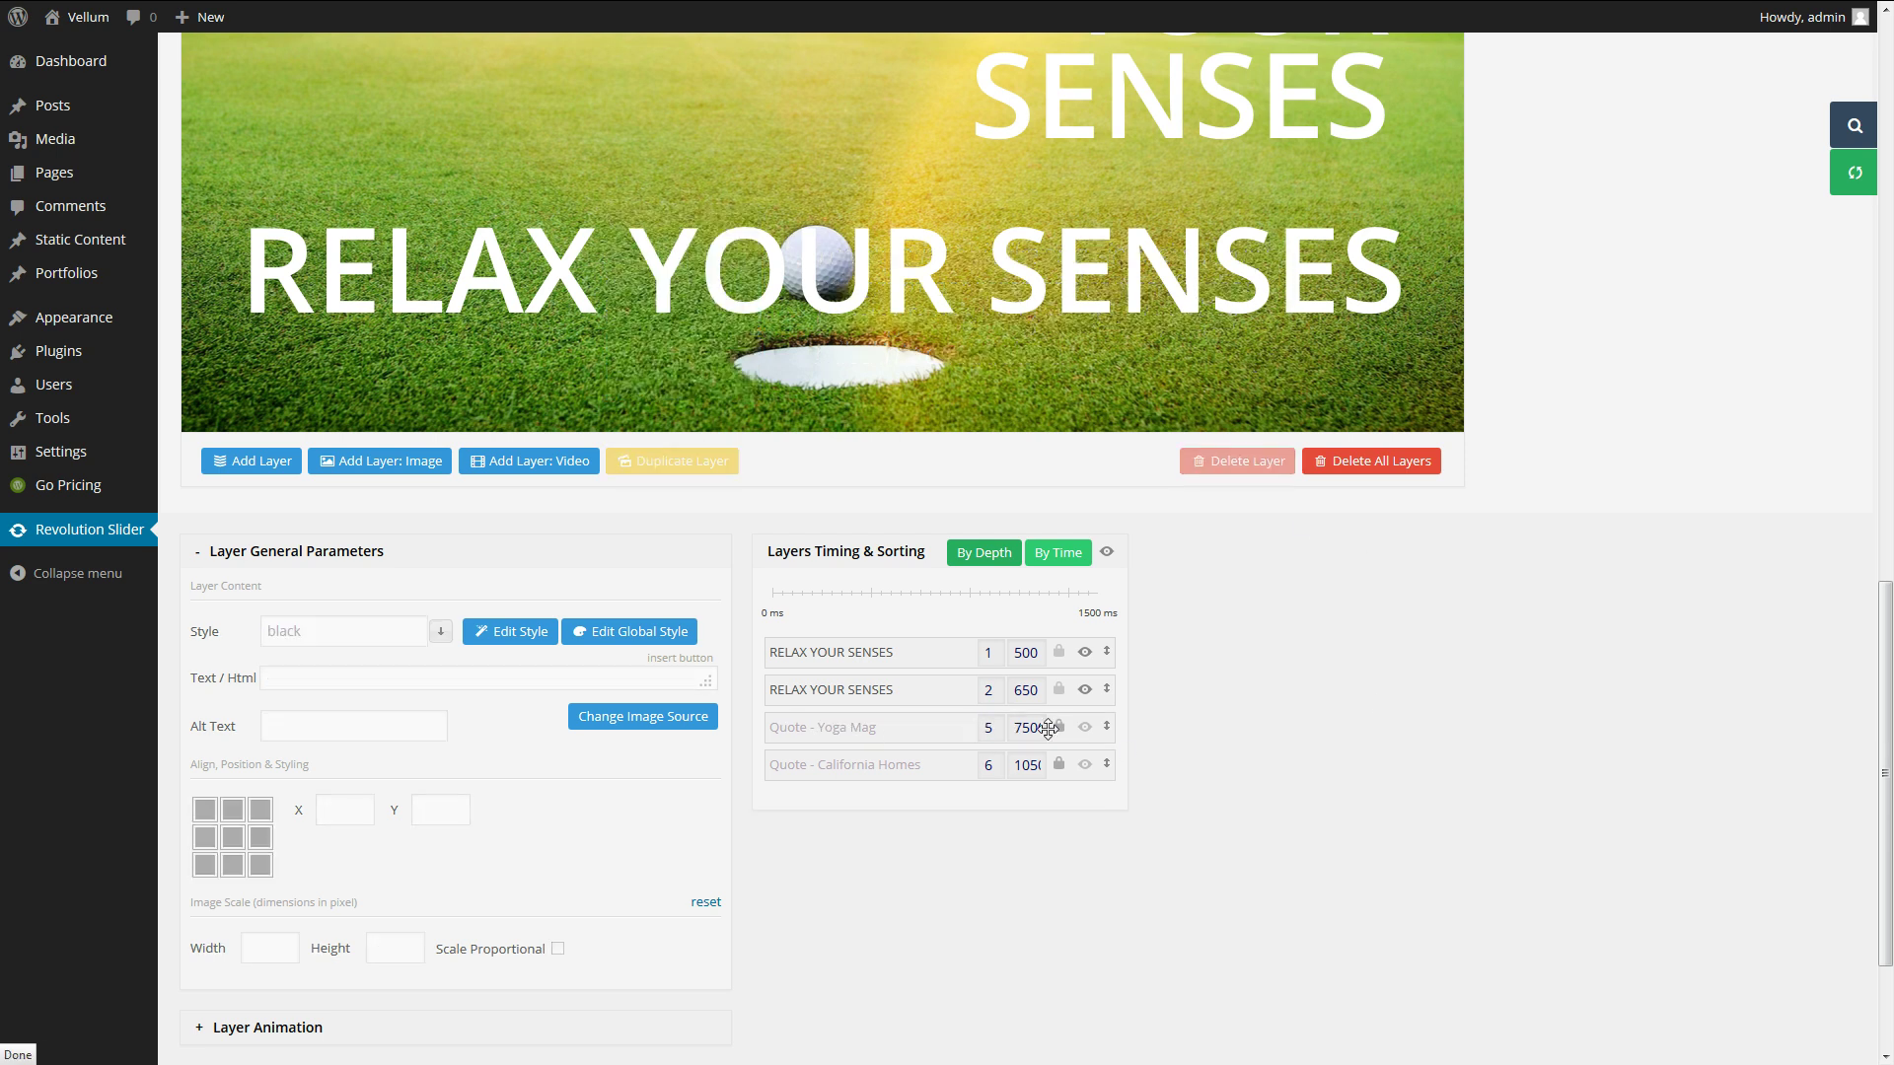
Unhide the Yoga Mag and California Homes quote layers and delete both from the slide.
{"action": "left_click", "coordinate": [1085, 730]}
{"action": "left_click", "coordinate": [1085, 765]}
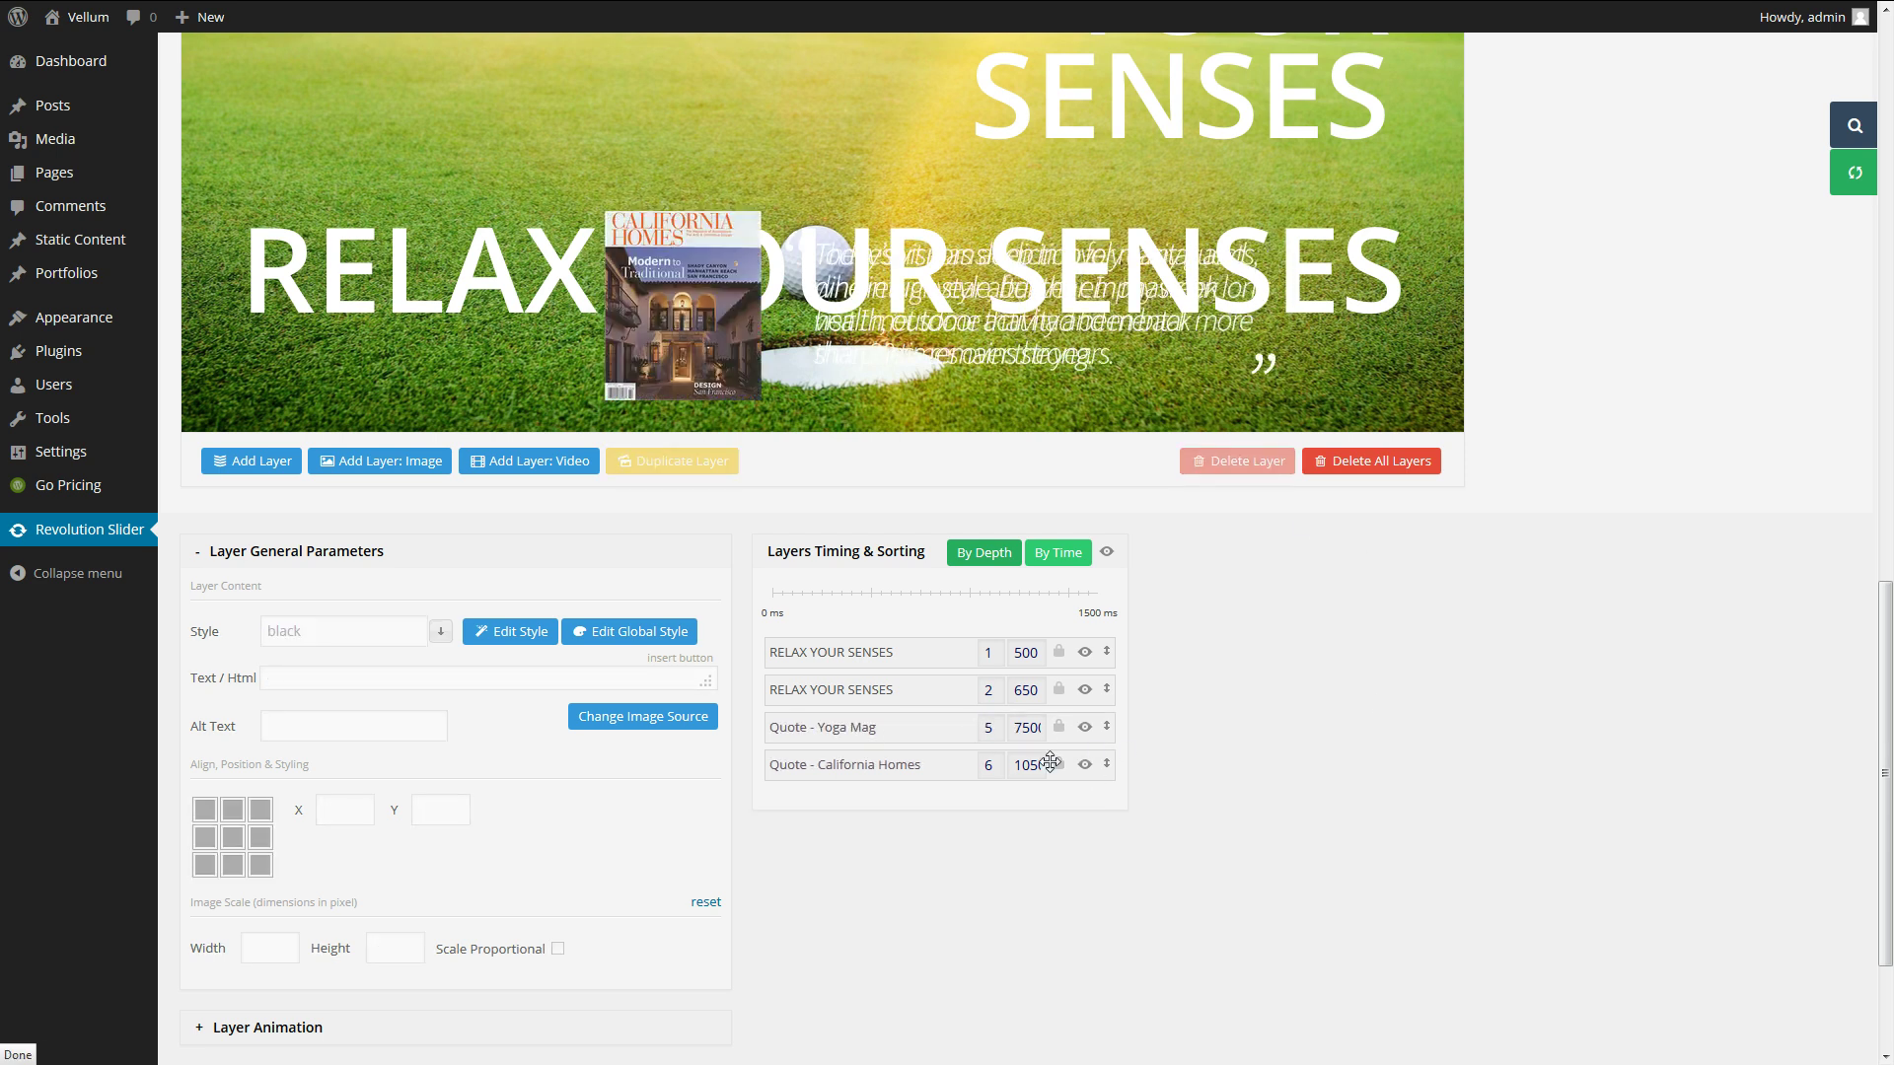
{"action": "left_click", "coordinate": [845, 734]}
{"action": "left_click", "coordinate": [1244, 463]}
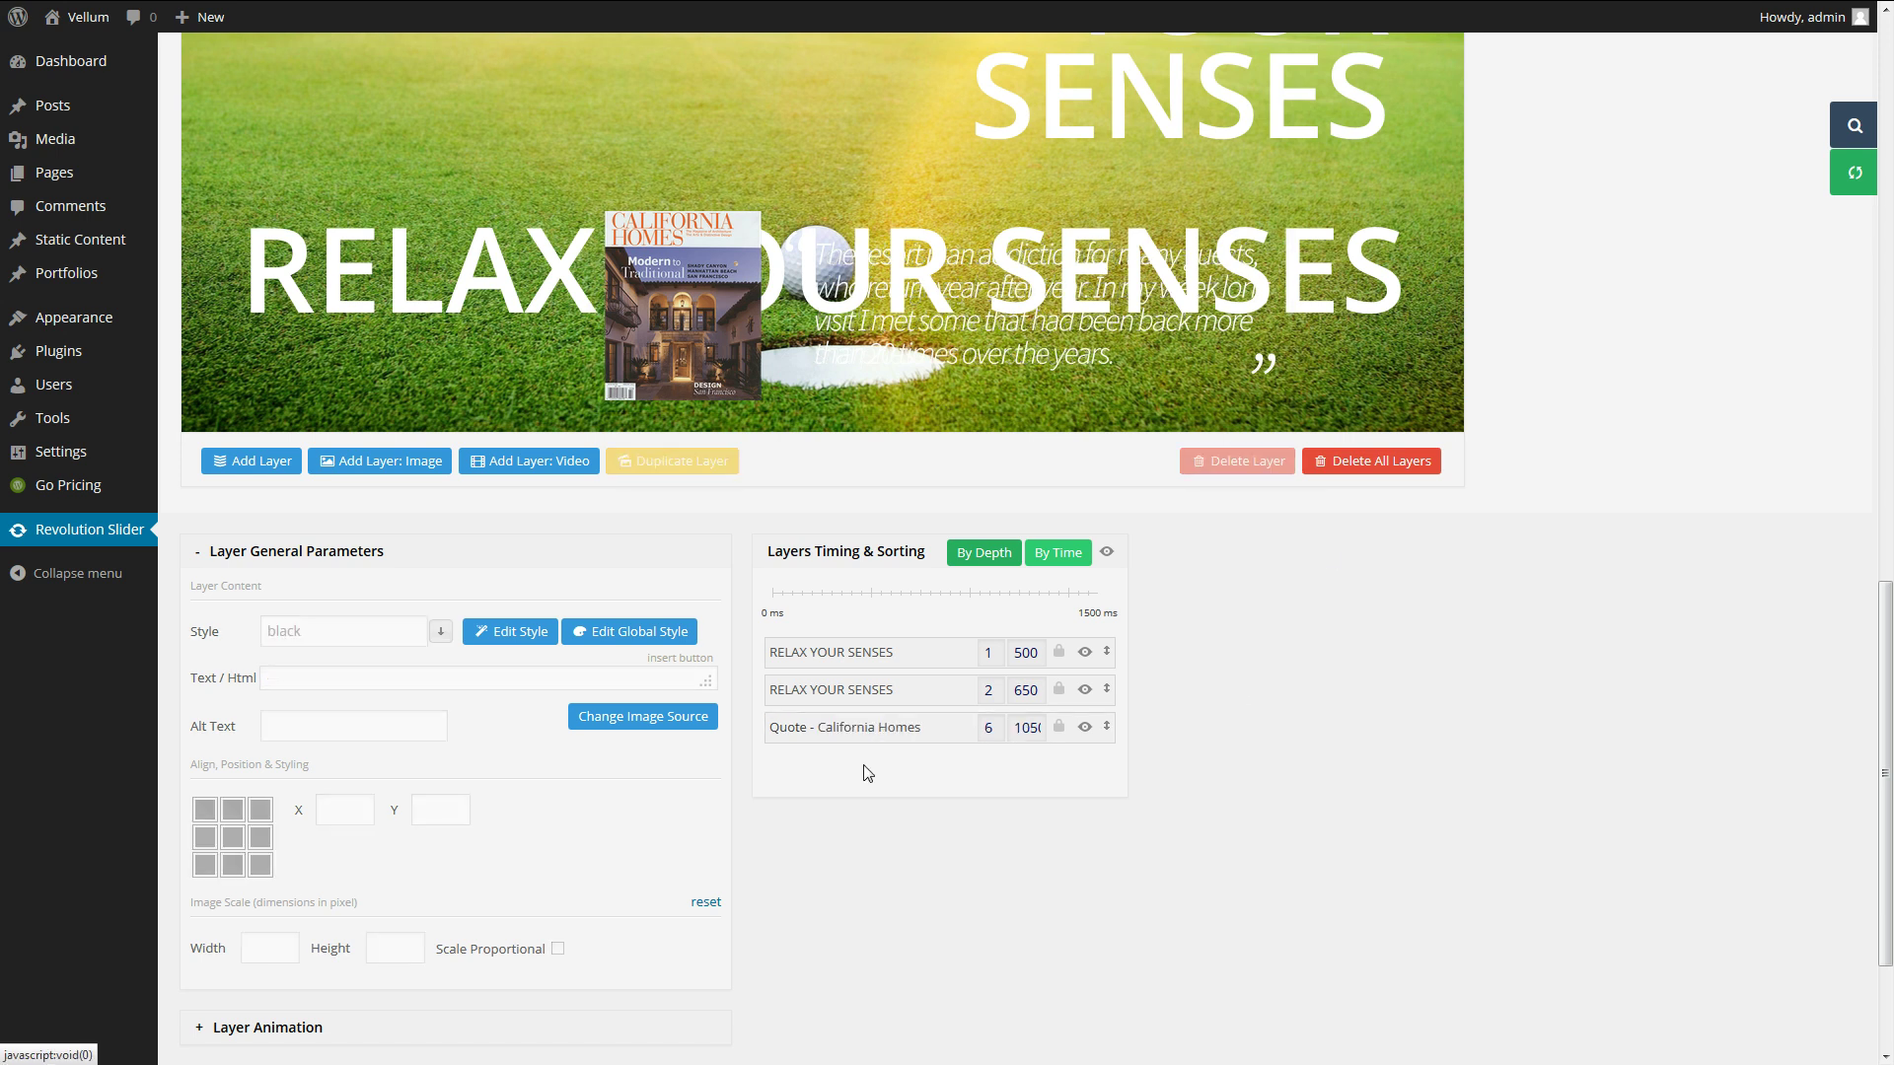
{"action": "left_click", "coordinate": [831, 730]}
{"action": "left_click", "coordinate": [1253, 463]}
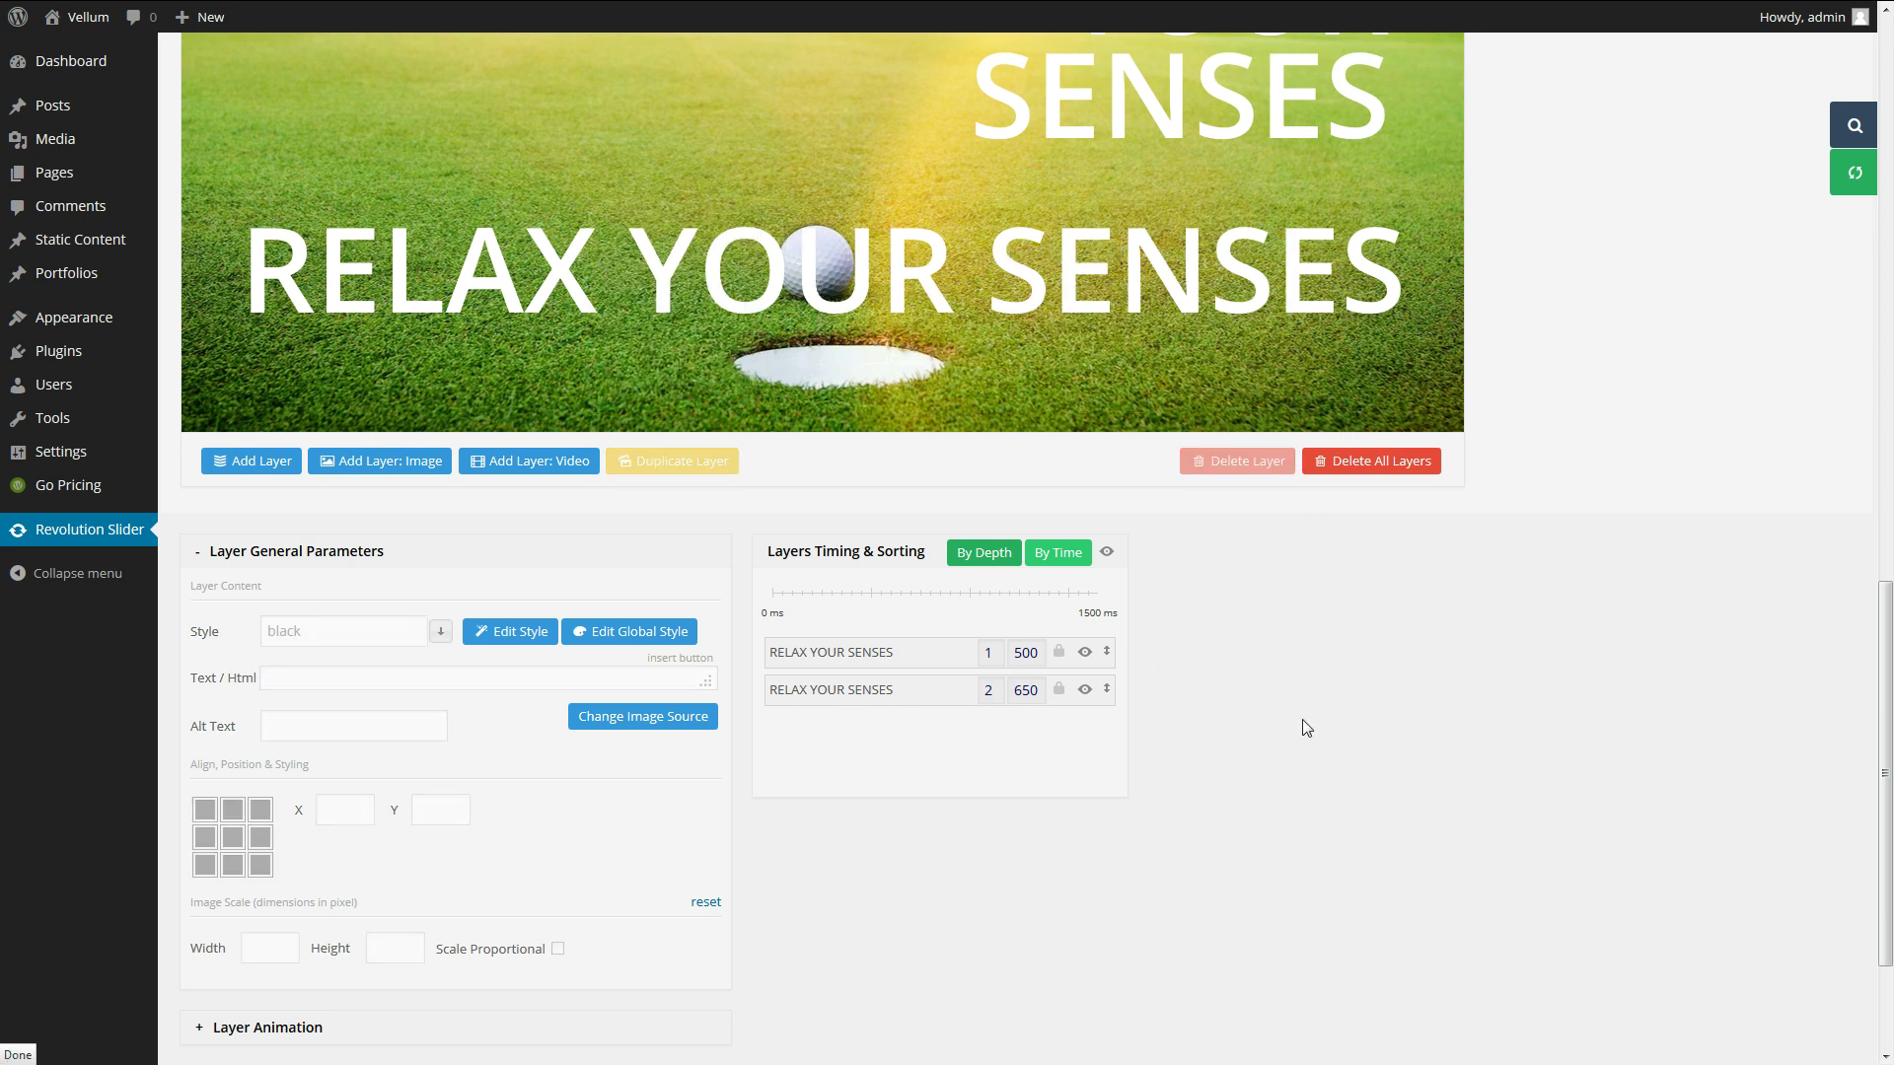
Change the word SENSES to LIFE in the three-line, right-aligned headline layer, keeping its HTML markup.
{"action": "scroll", "coordinate": [1302, 725], "scroll_direction": "up", "scroll_amount": 5}
{"action": "left_click", "coordinate": [1296, 456]}
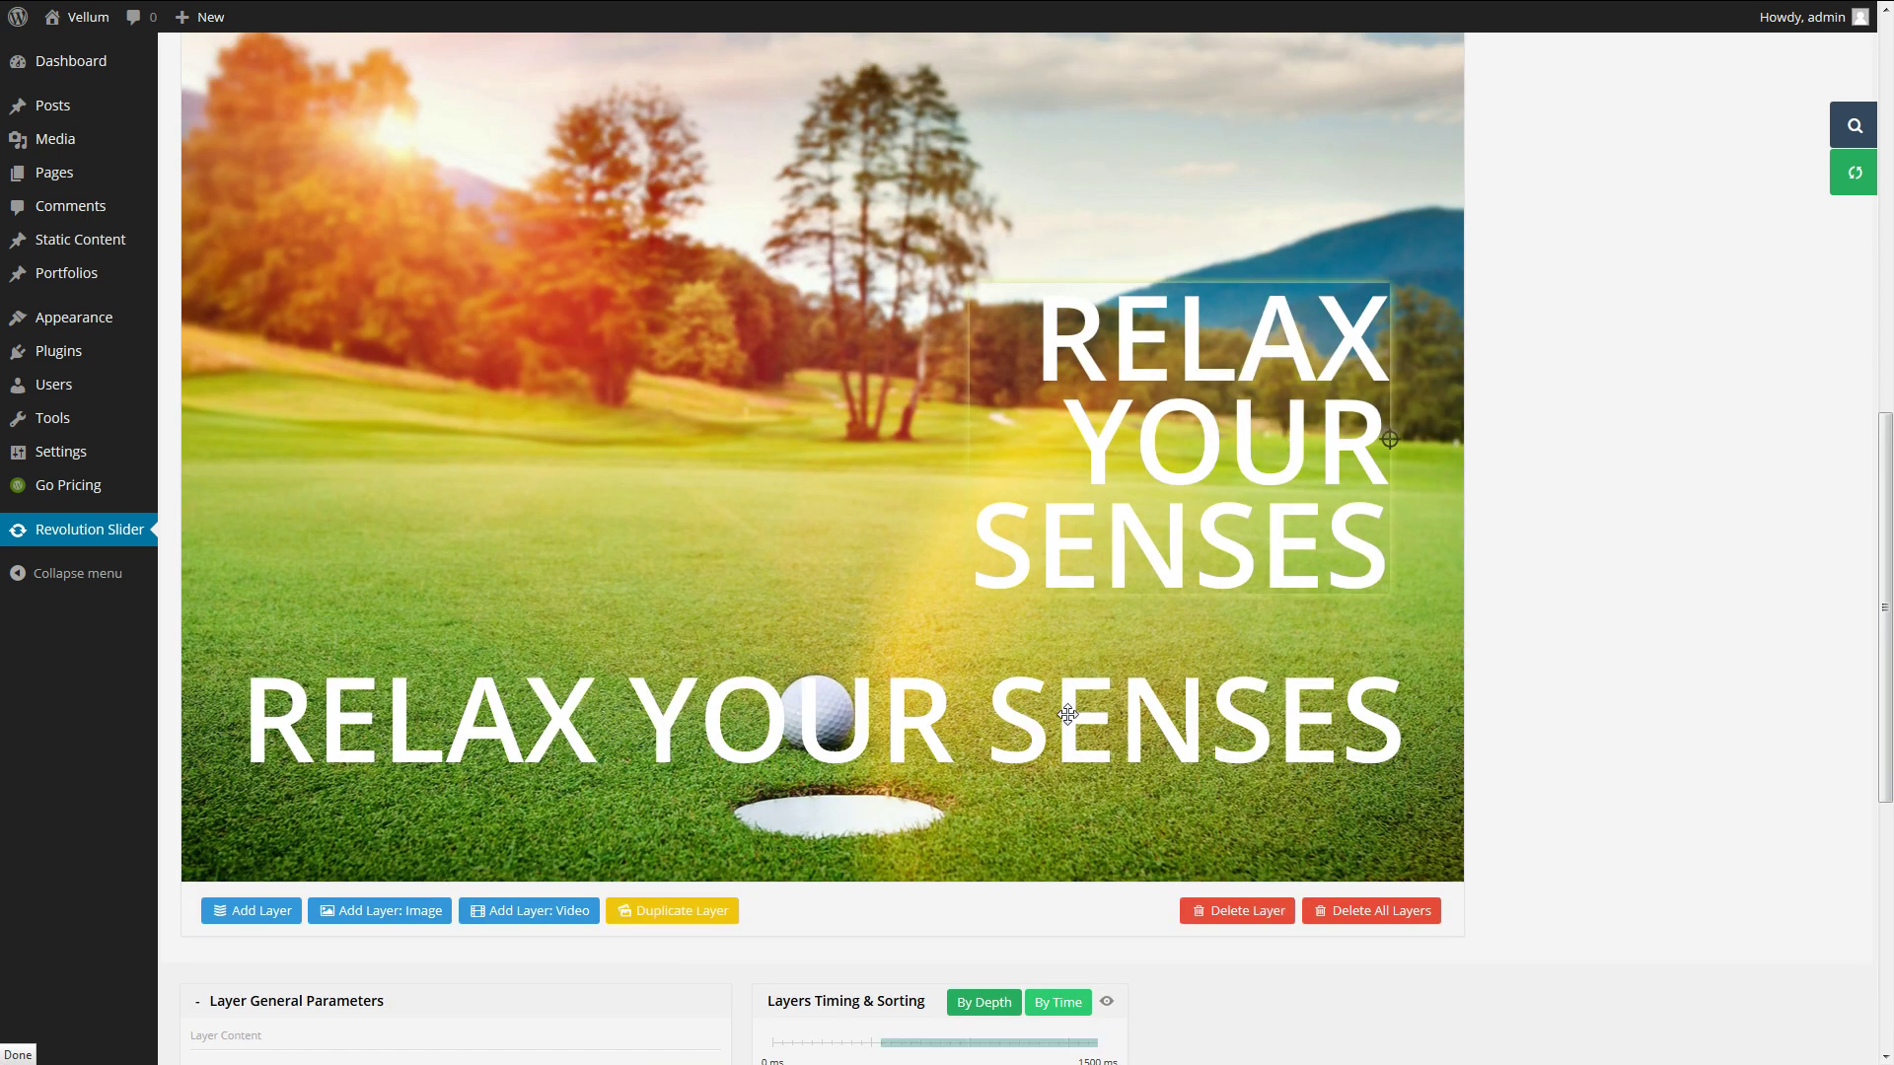
{"action": "scroll", "coordinate": [1078, 693], "scroll_direction": "down", "scroll_amount": 5}
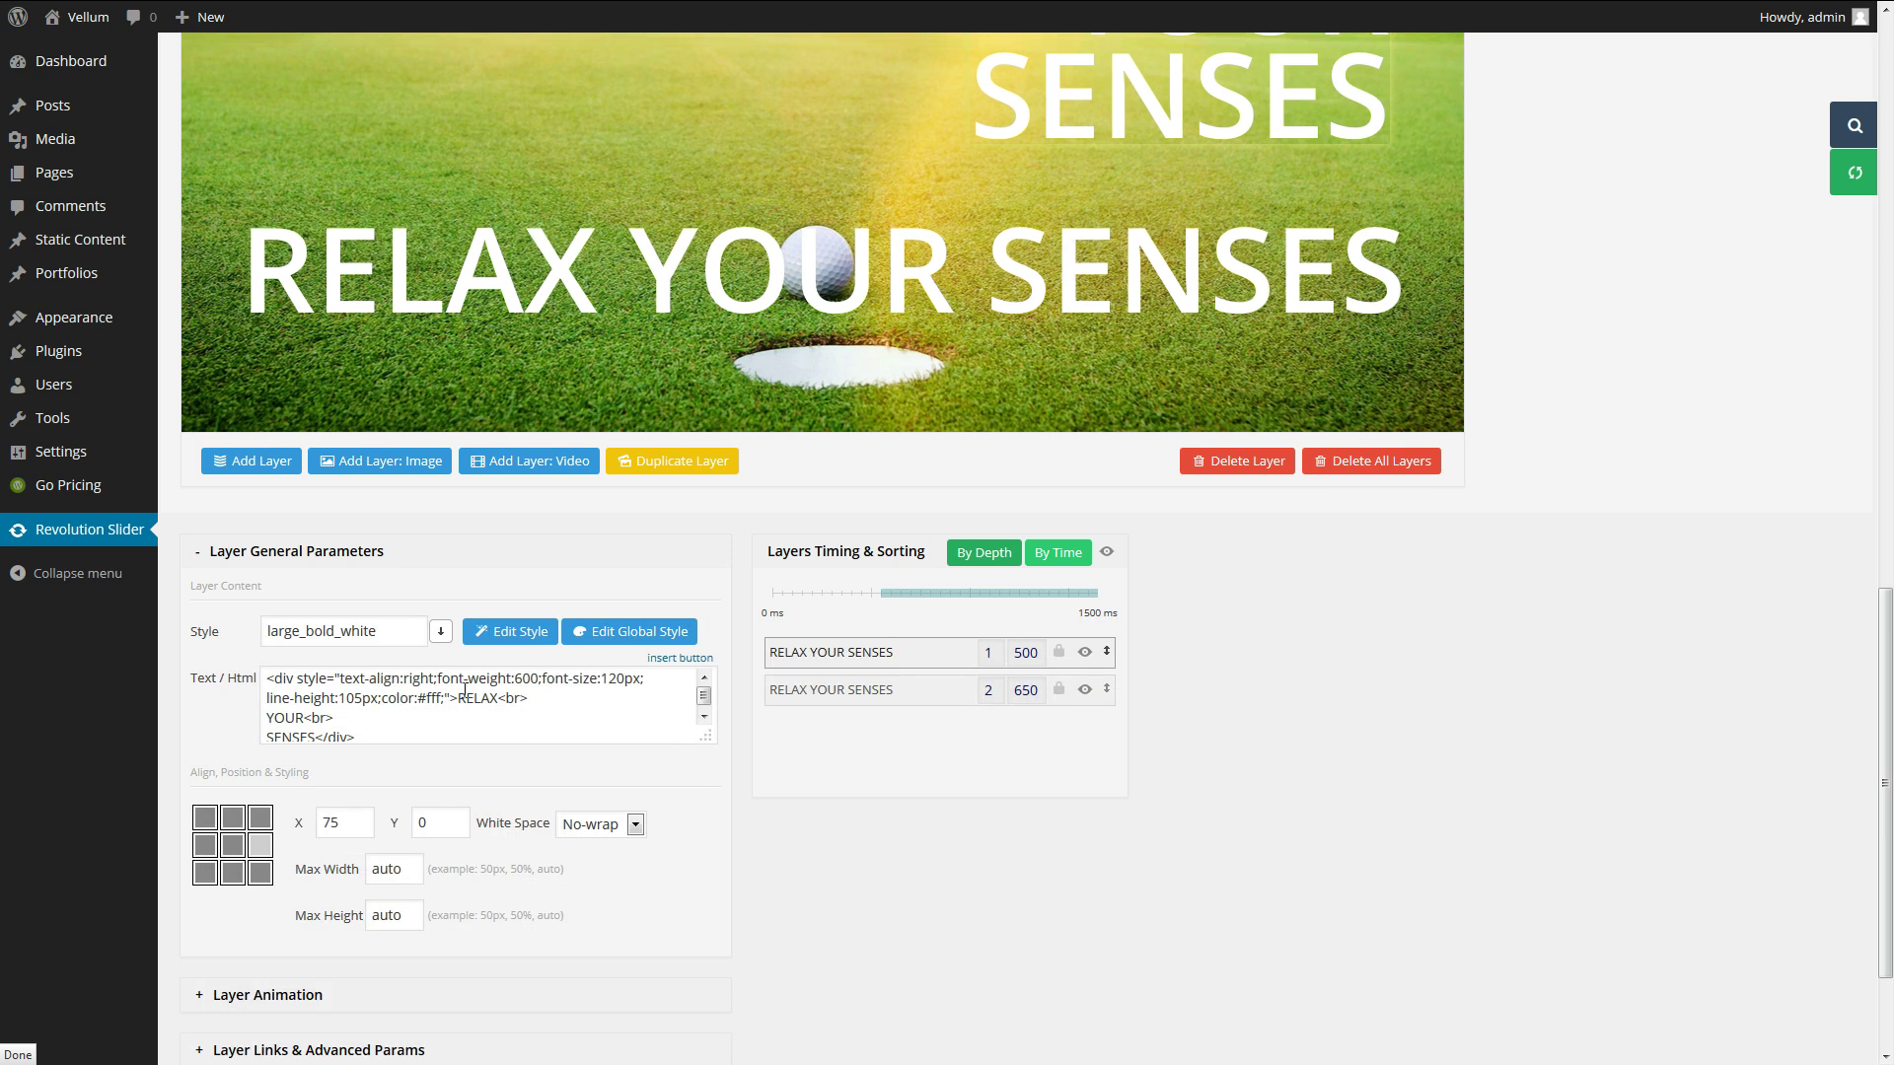
{"action": "scroll", "coordinate": [588, 703], "scroll_direction": "up", "scroll_amount": 3}
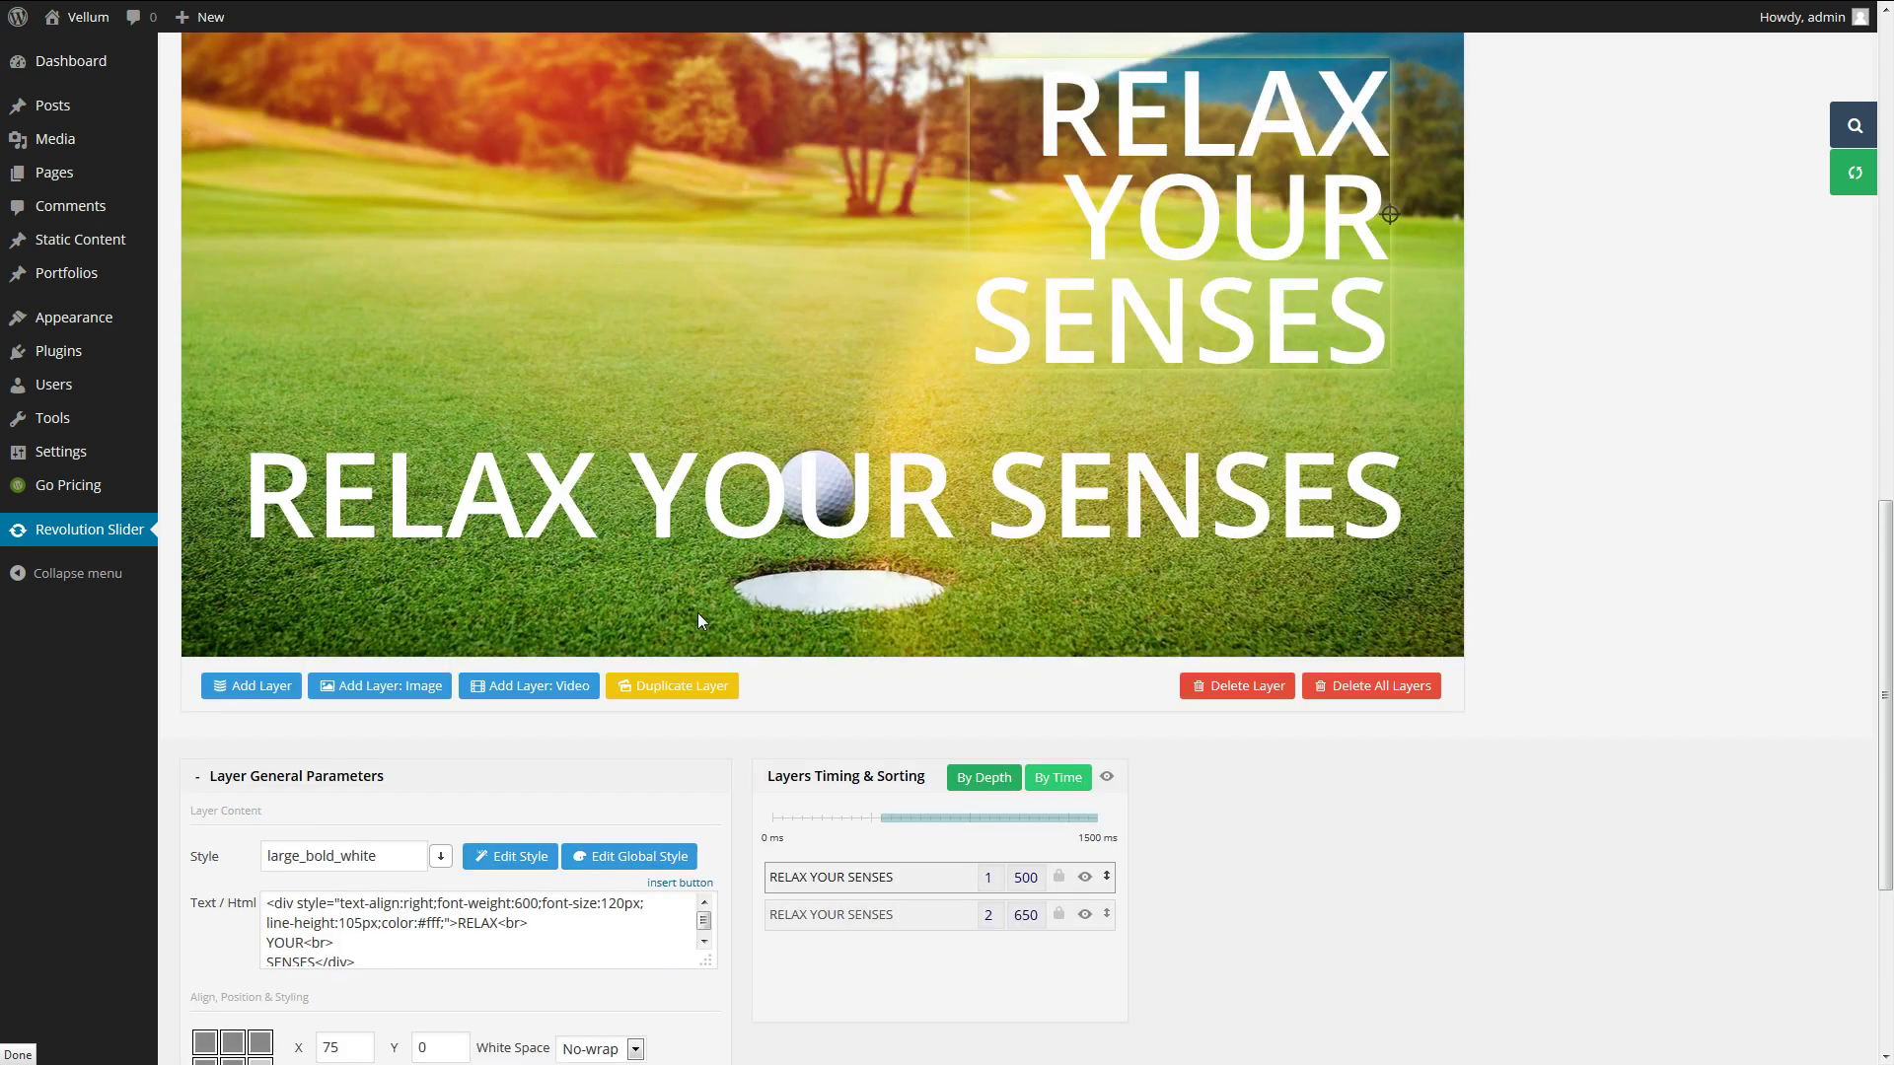
{"action": "scroll", "coordinate": [447, 794], "scroll_direction": "down", "scroll_amount": 3}
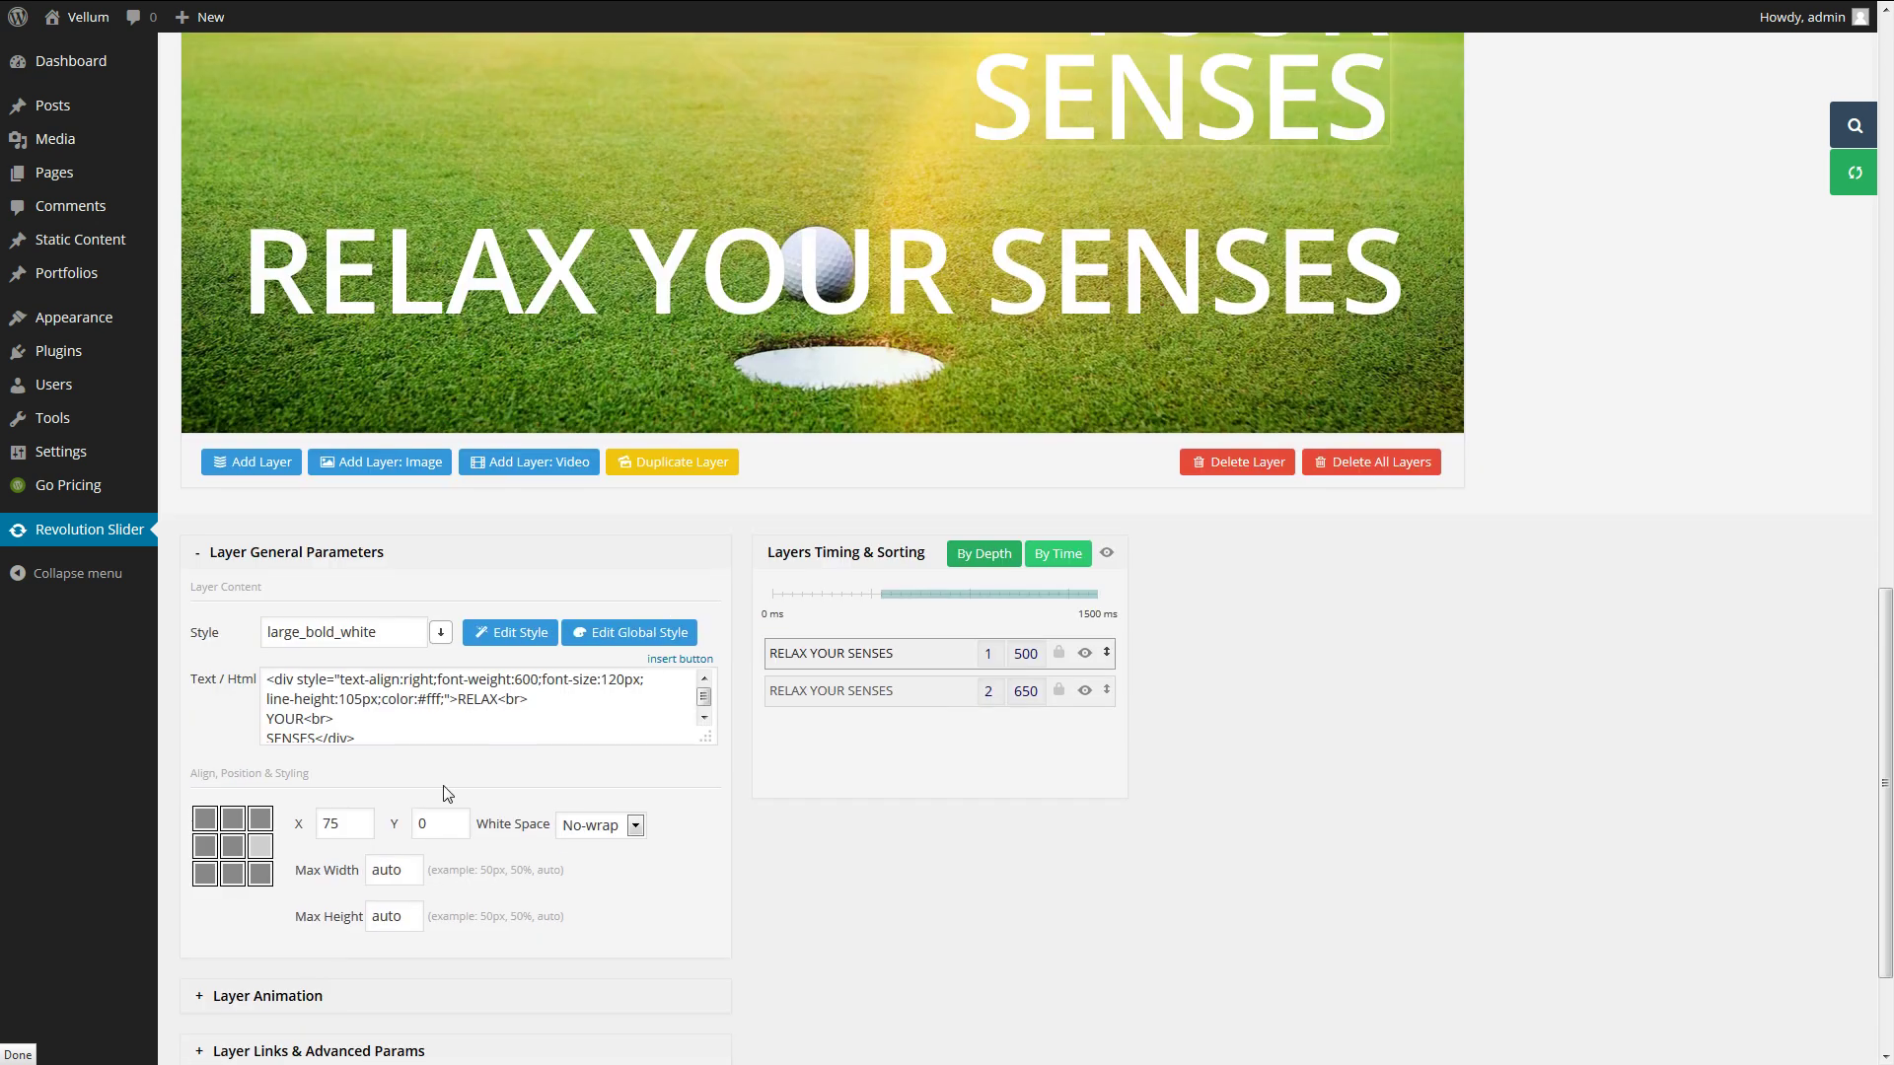
{"action": "left_click", "coordinate": [459, 698]}
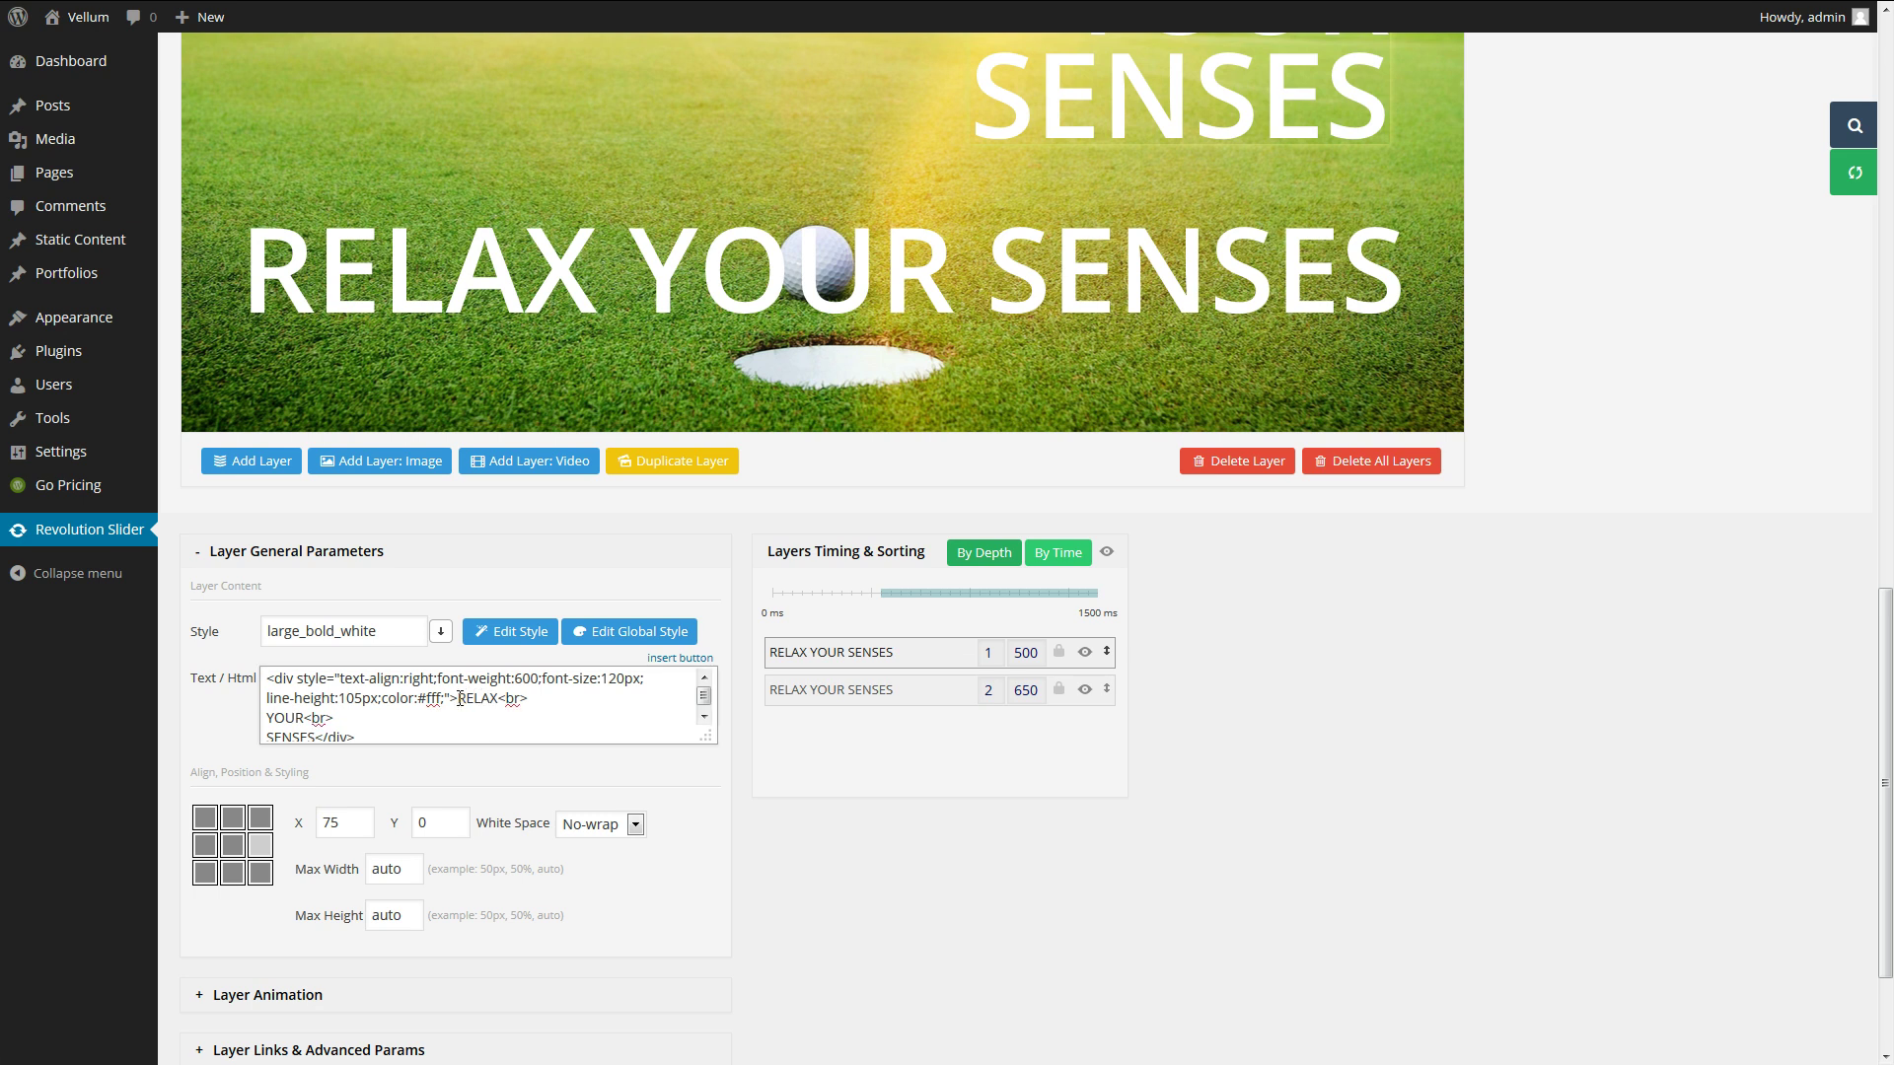
{"action": "scroll", "coordinate": [400, 708], "scroll_direction": "down", "scroll_amount": 1}
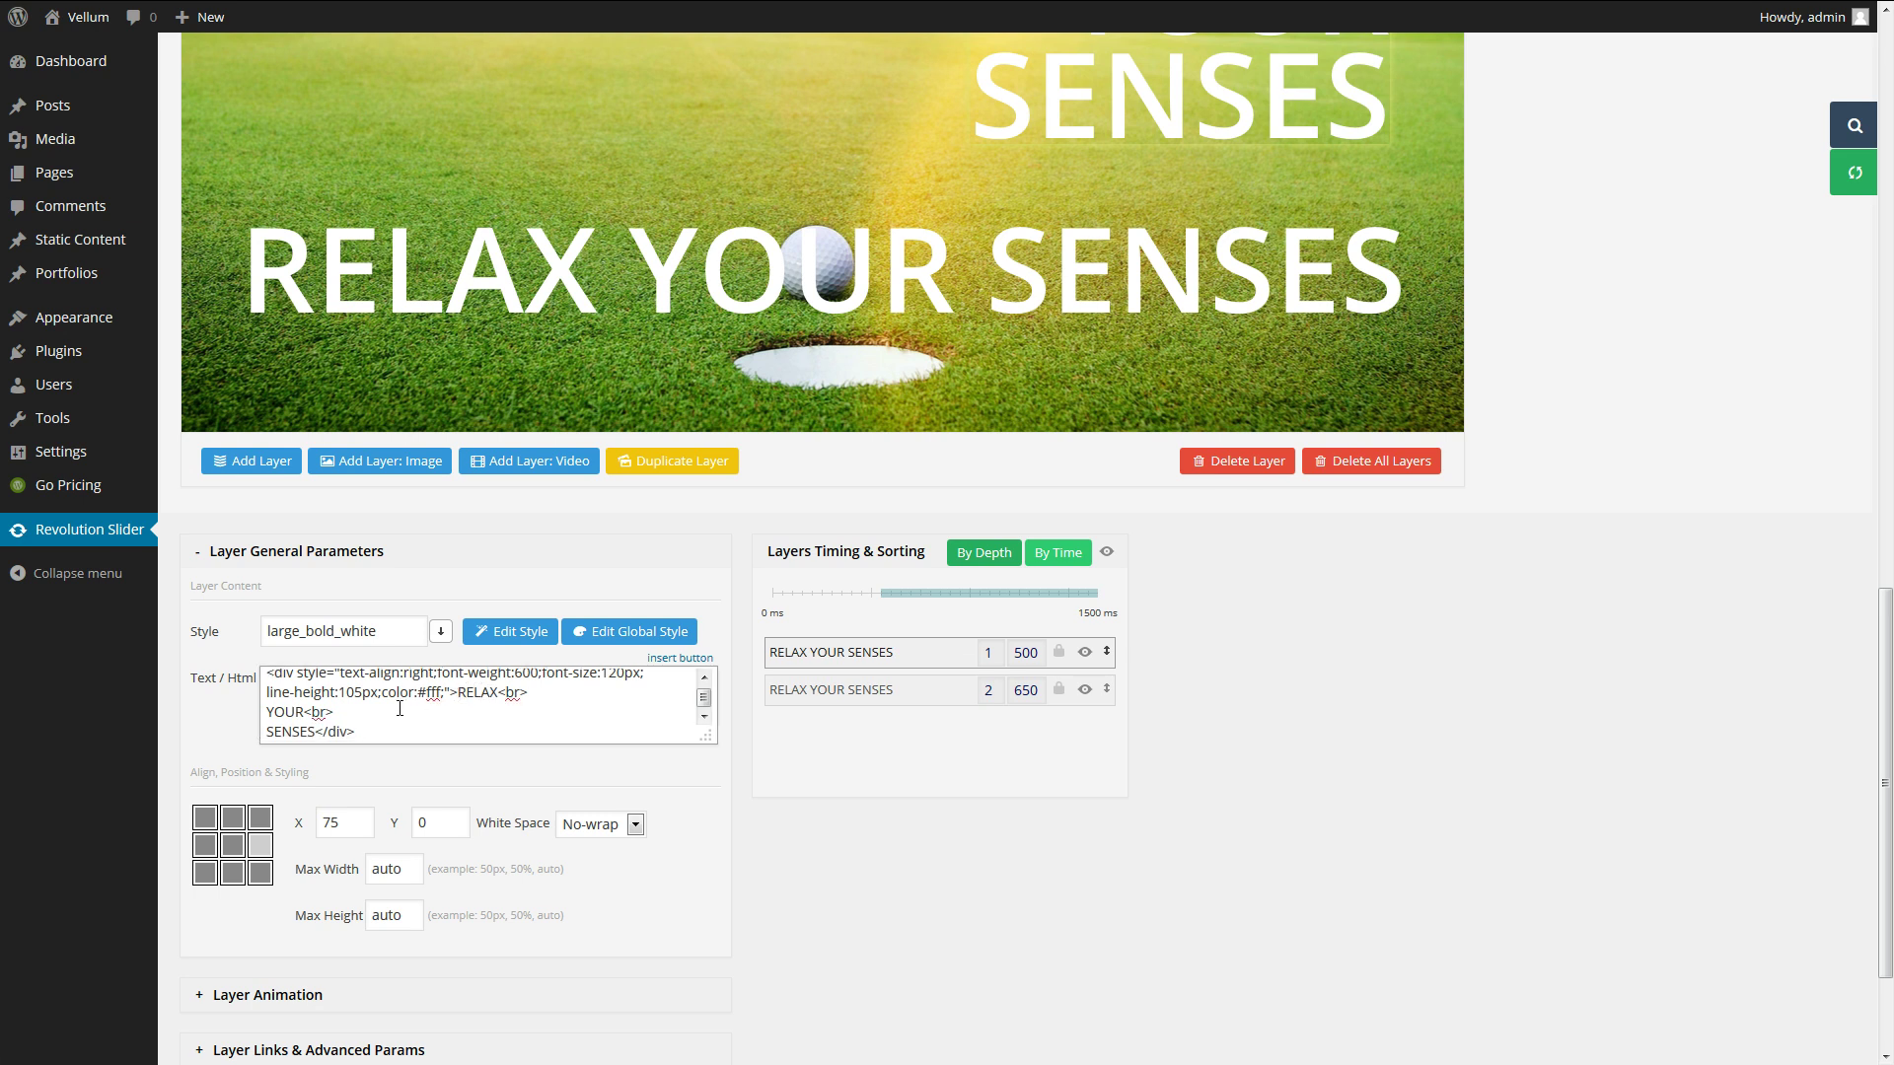
{"action": "double_click", "coordinate": [291, 731]}
{"action": "type", "text": "LIFE"}
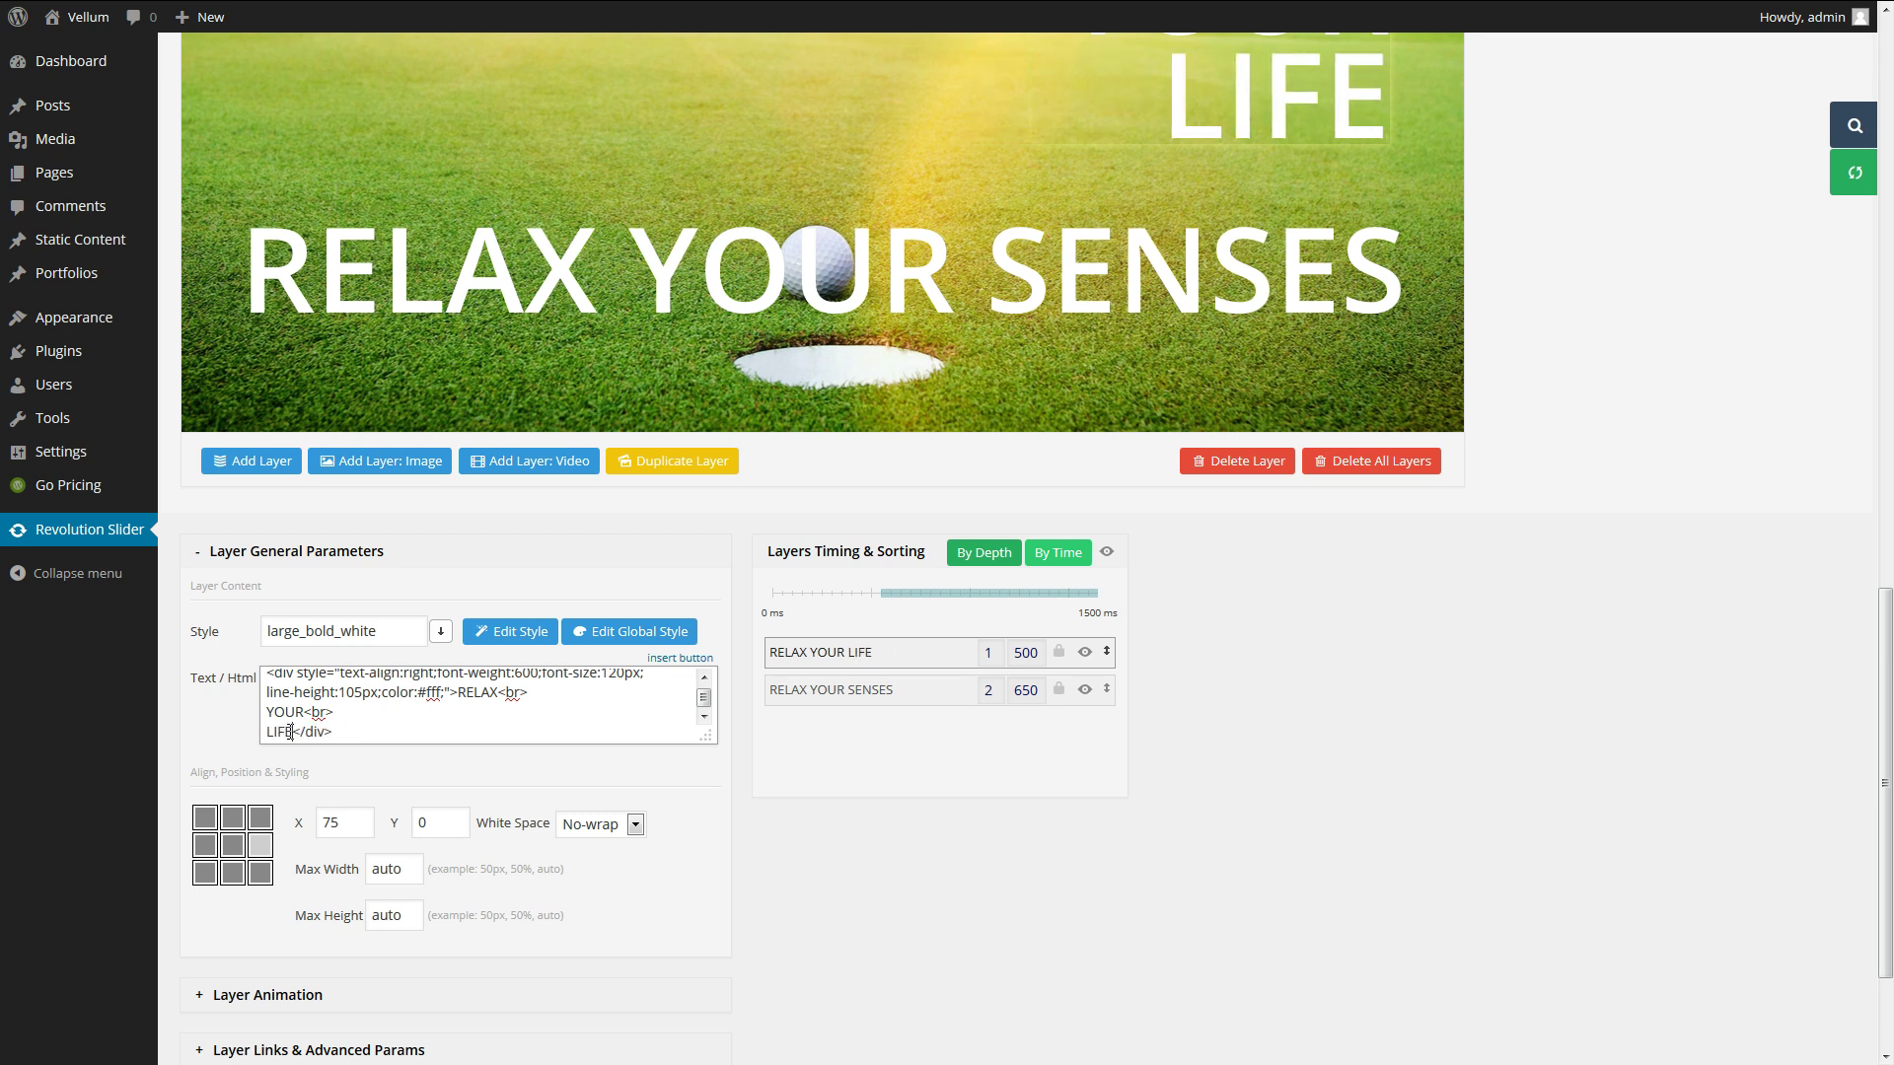
{"action": "scroll", "coordinate": [1680, 716], "scroll_direction": "up", "scroll_amount": 3}
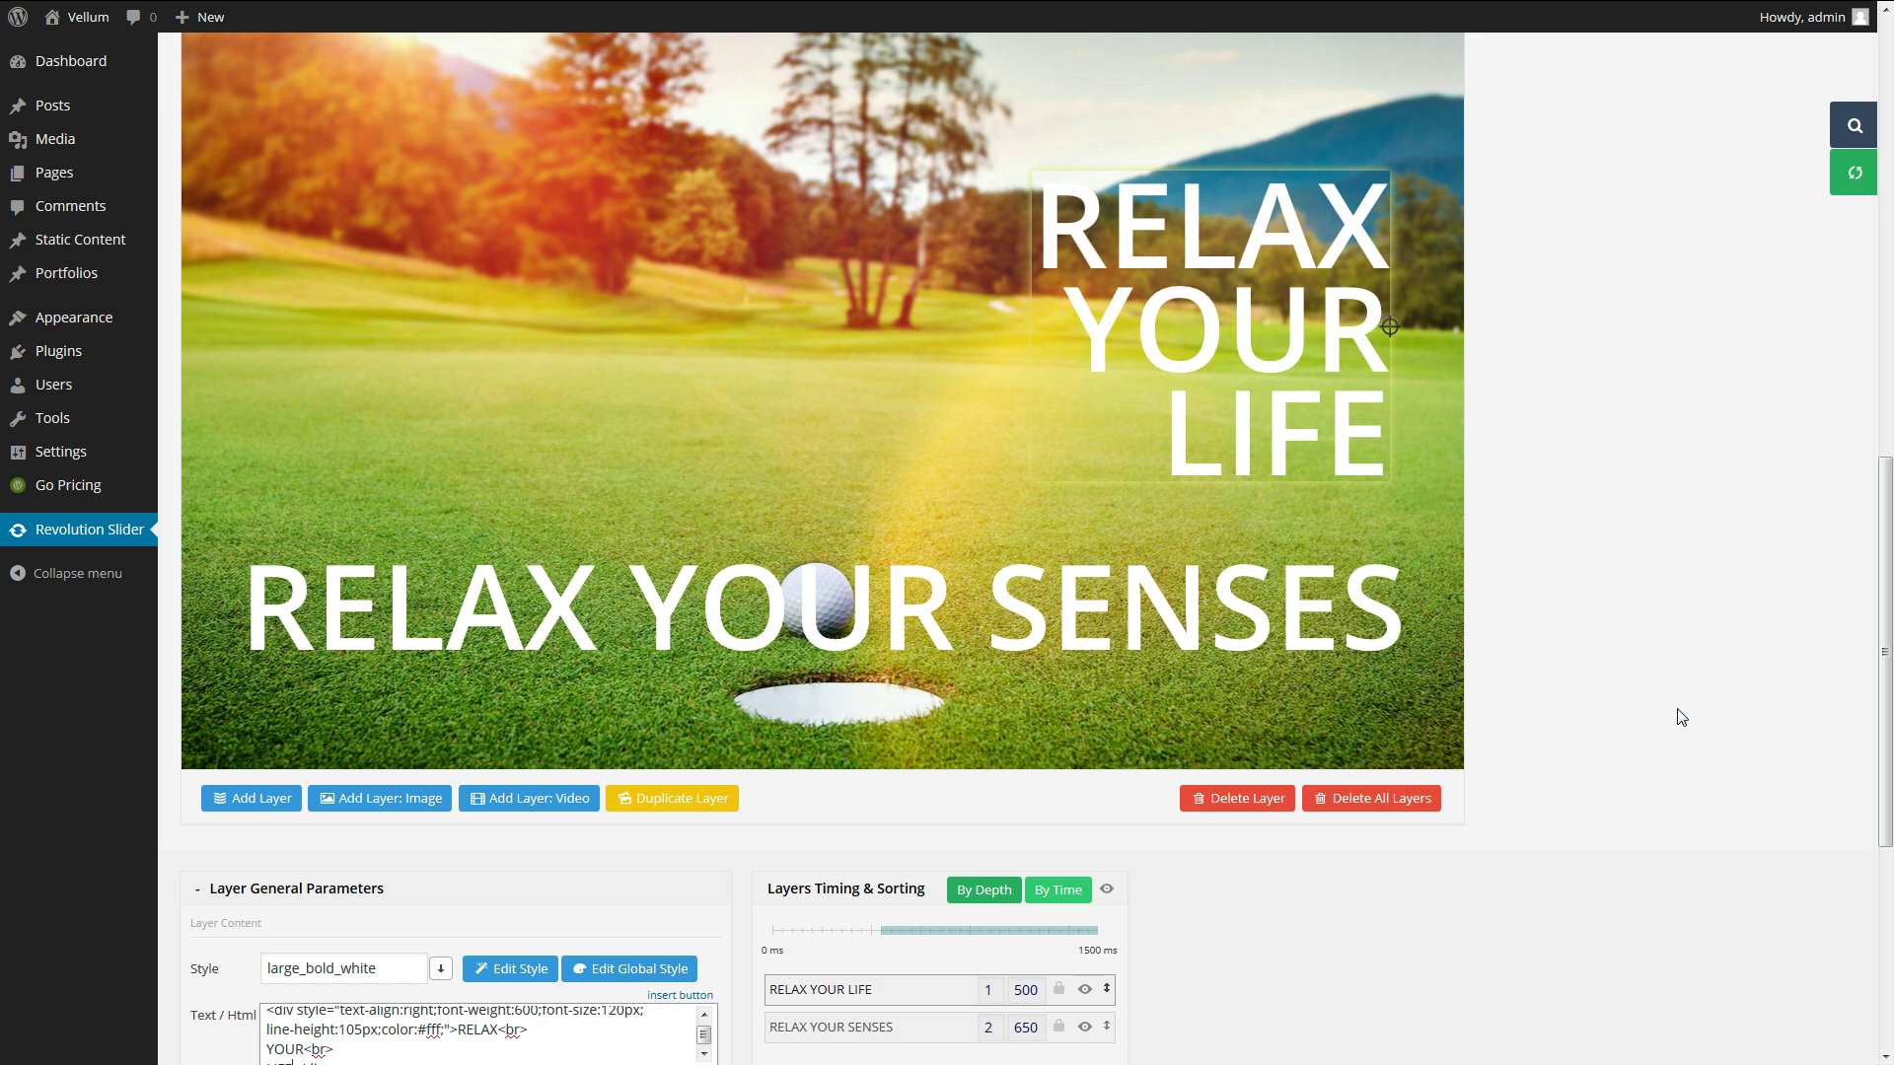
Review the three-line RELAX YOUR LIFE headline's settings and select the one-line RELAX YOUR SENSES layer for comparison.
{"action": "scroll", "coordinate": [1680, 716], "scroll_direction": "down", "scroll_amount": 4}
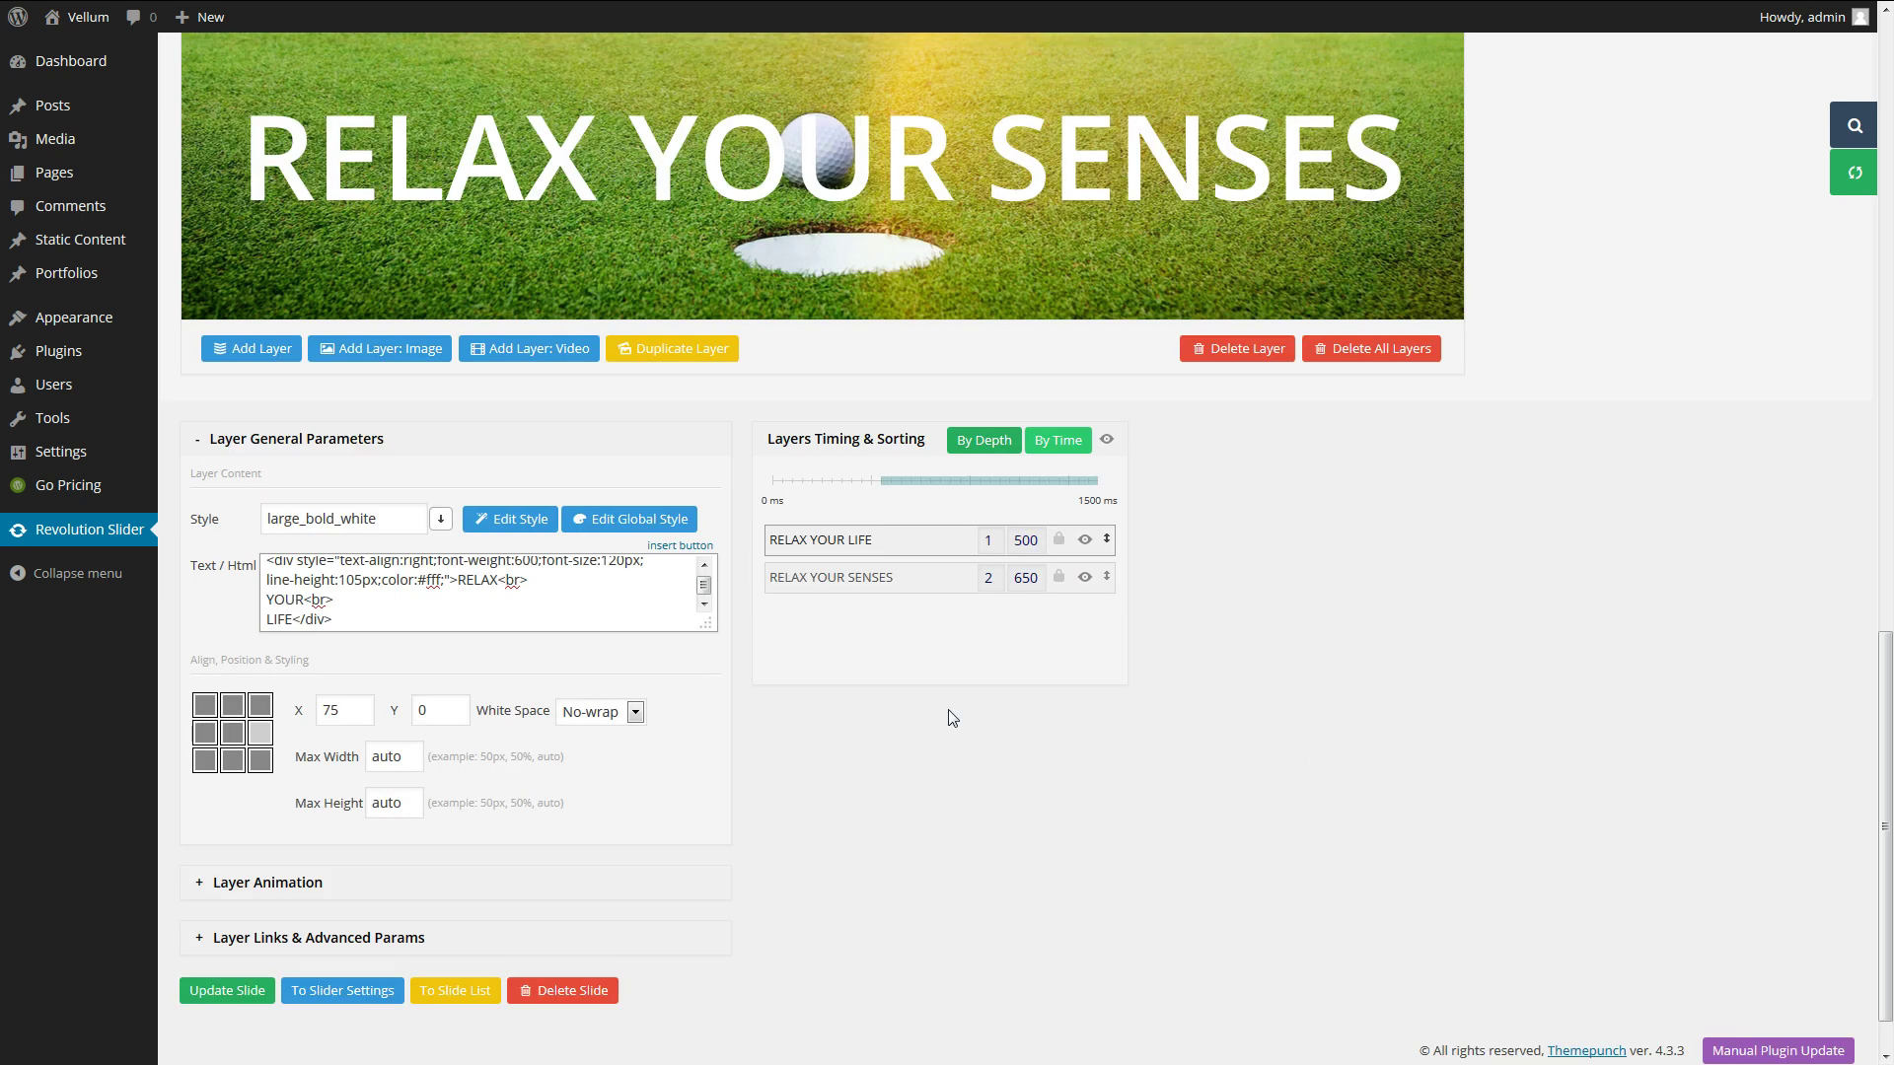
{"action": "scroll", "coordinate": [943, 719], "scroll_direction": "up", "scroll_amount": 4}
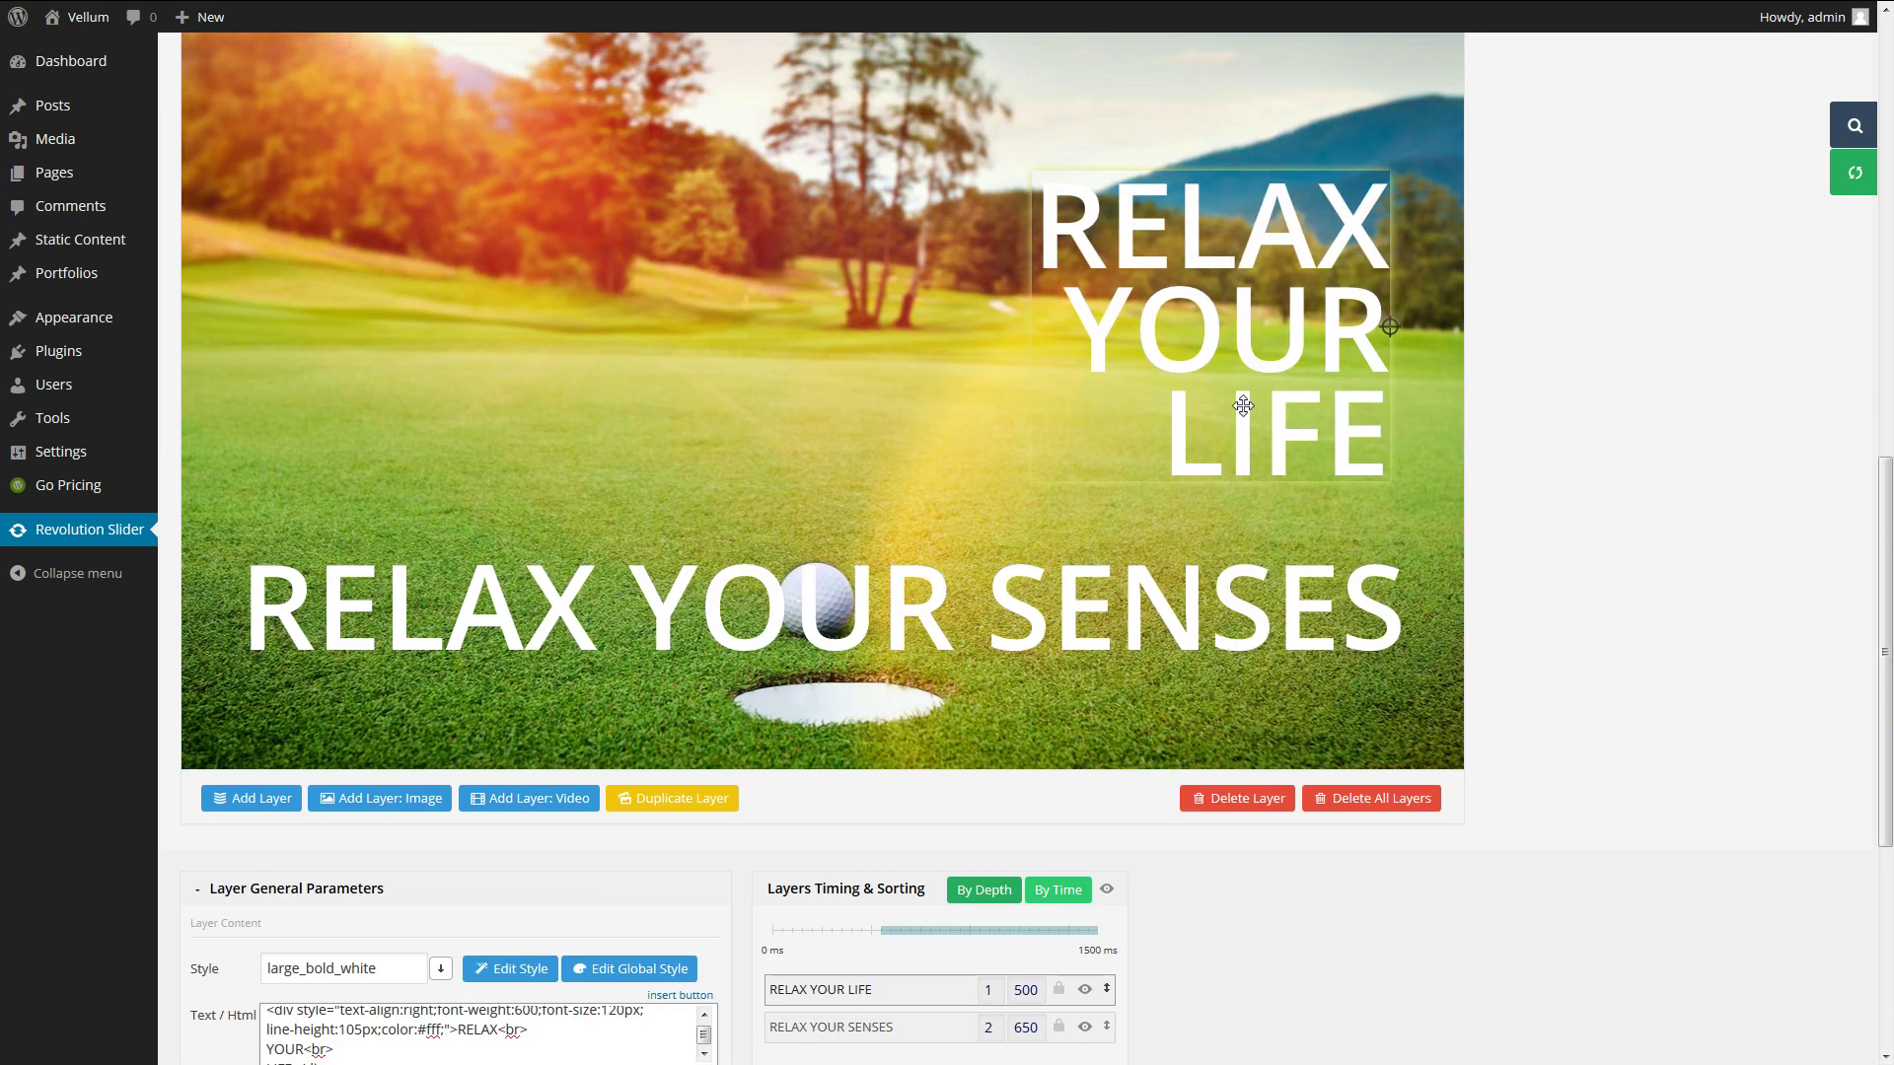
{"action": "left_click", "coordinate": [835, 603]}
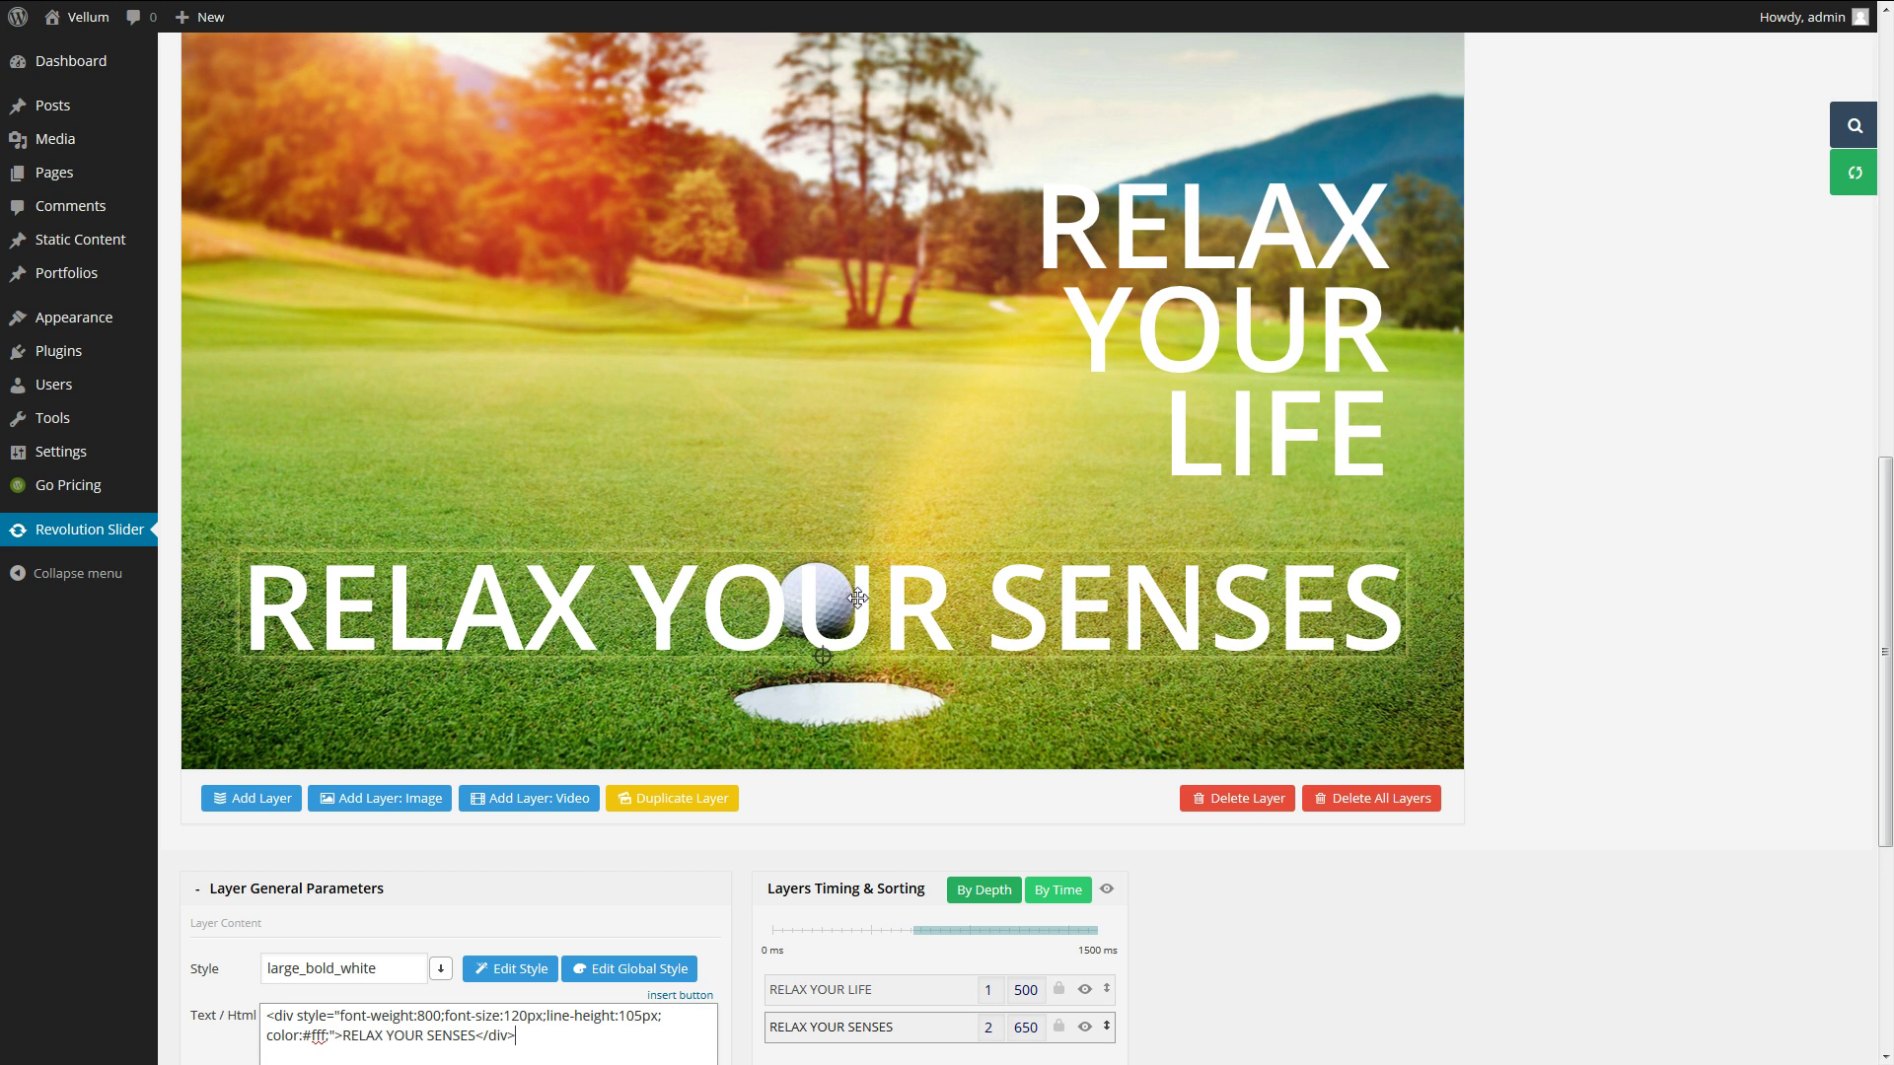
Inspect the Classes attribute in the RELAX YOUR LIFE layer's links and advanced parameters.
{"action": "left_click", "coordinate": [1383, 396]}
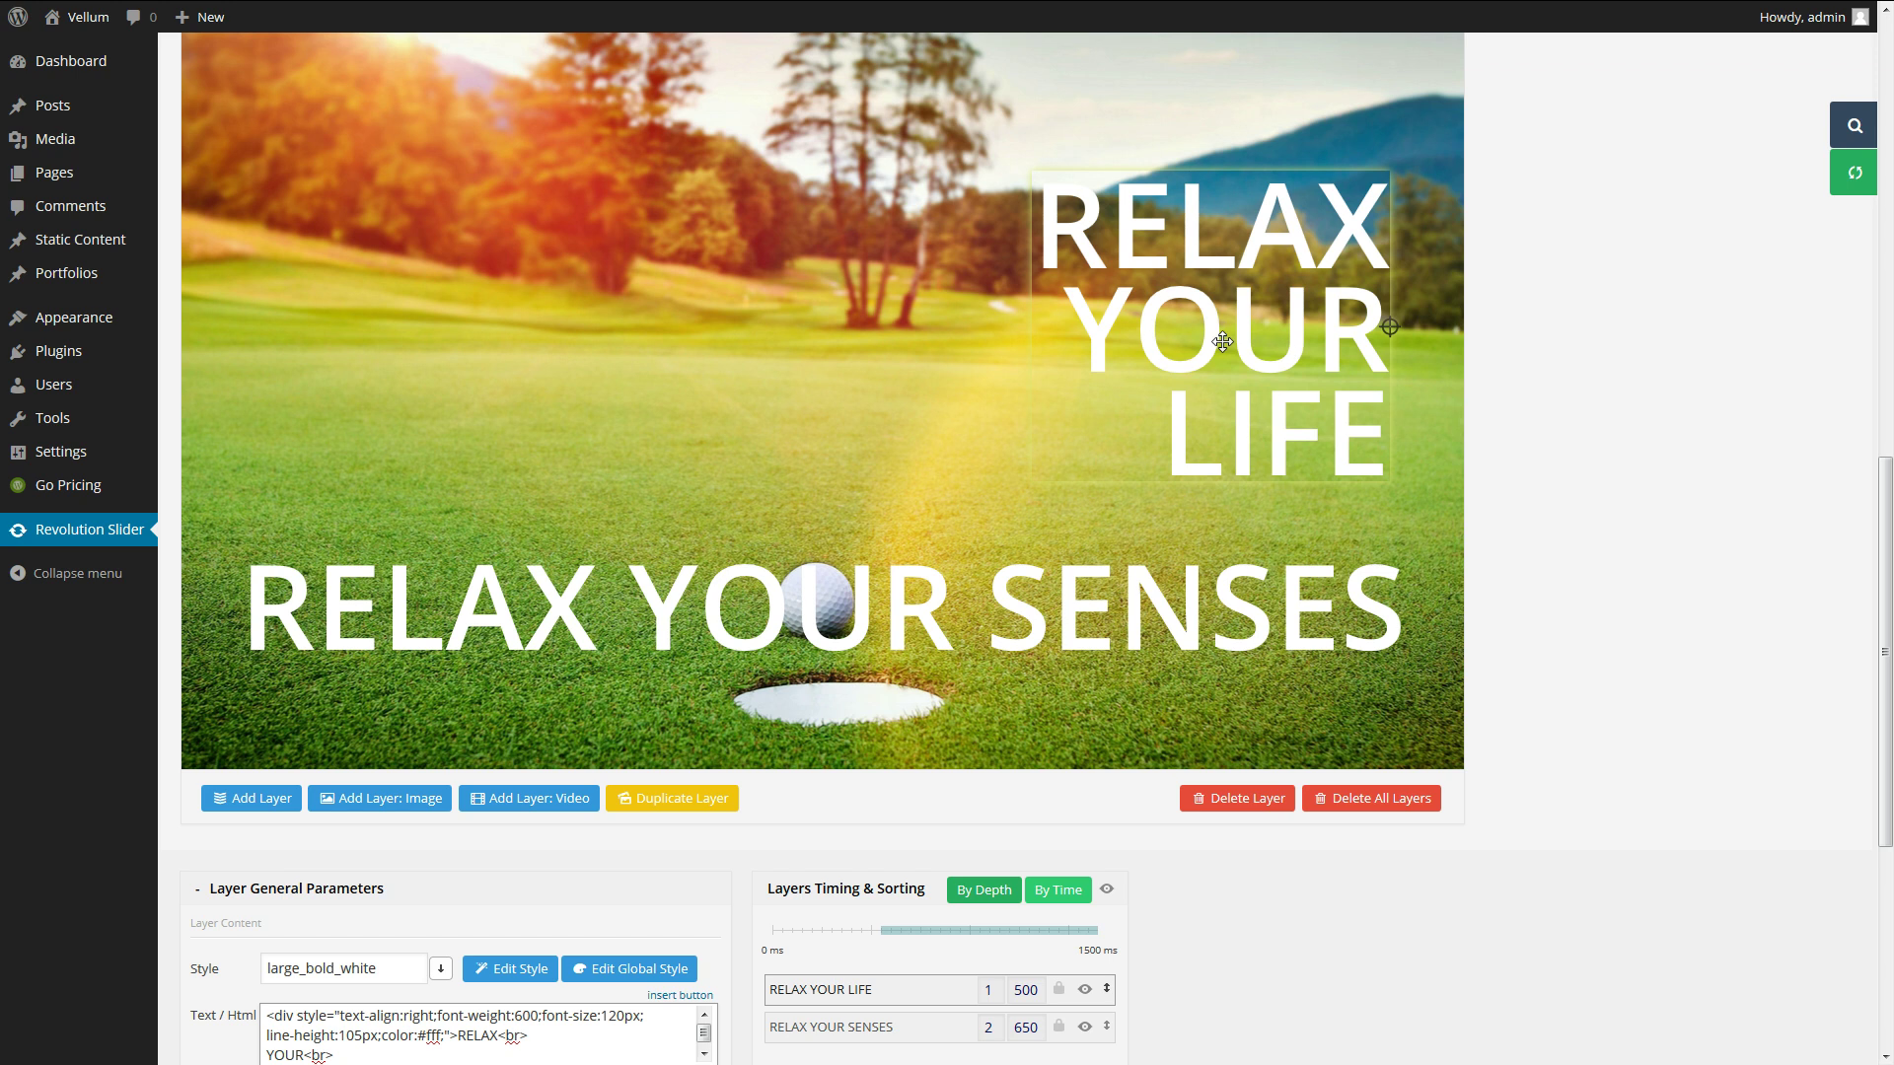
{"action": "scroll", "coordinate": [1223, 340], "scroll_direction": "down", "scroll_amount": 5}
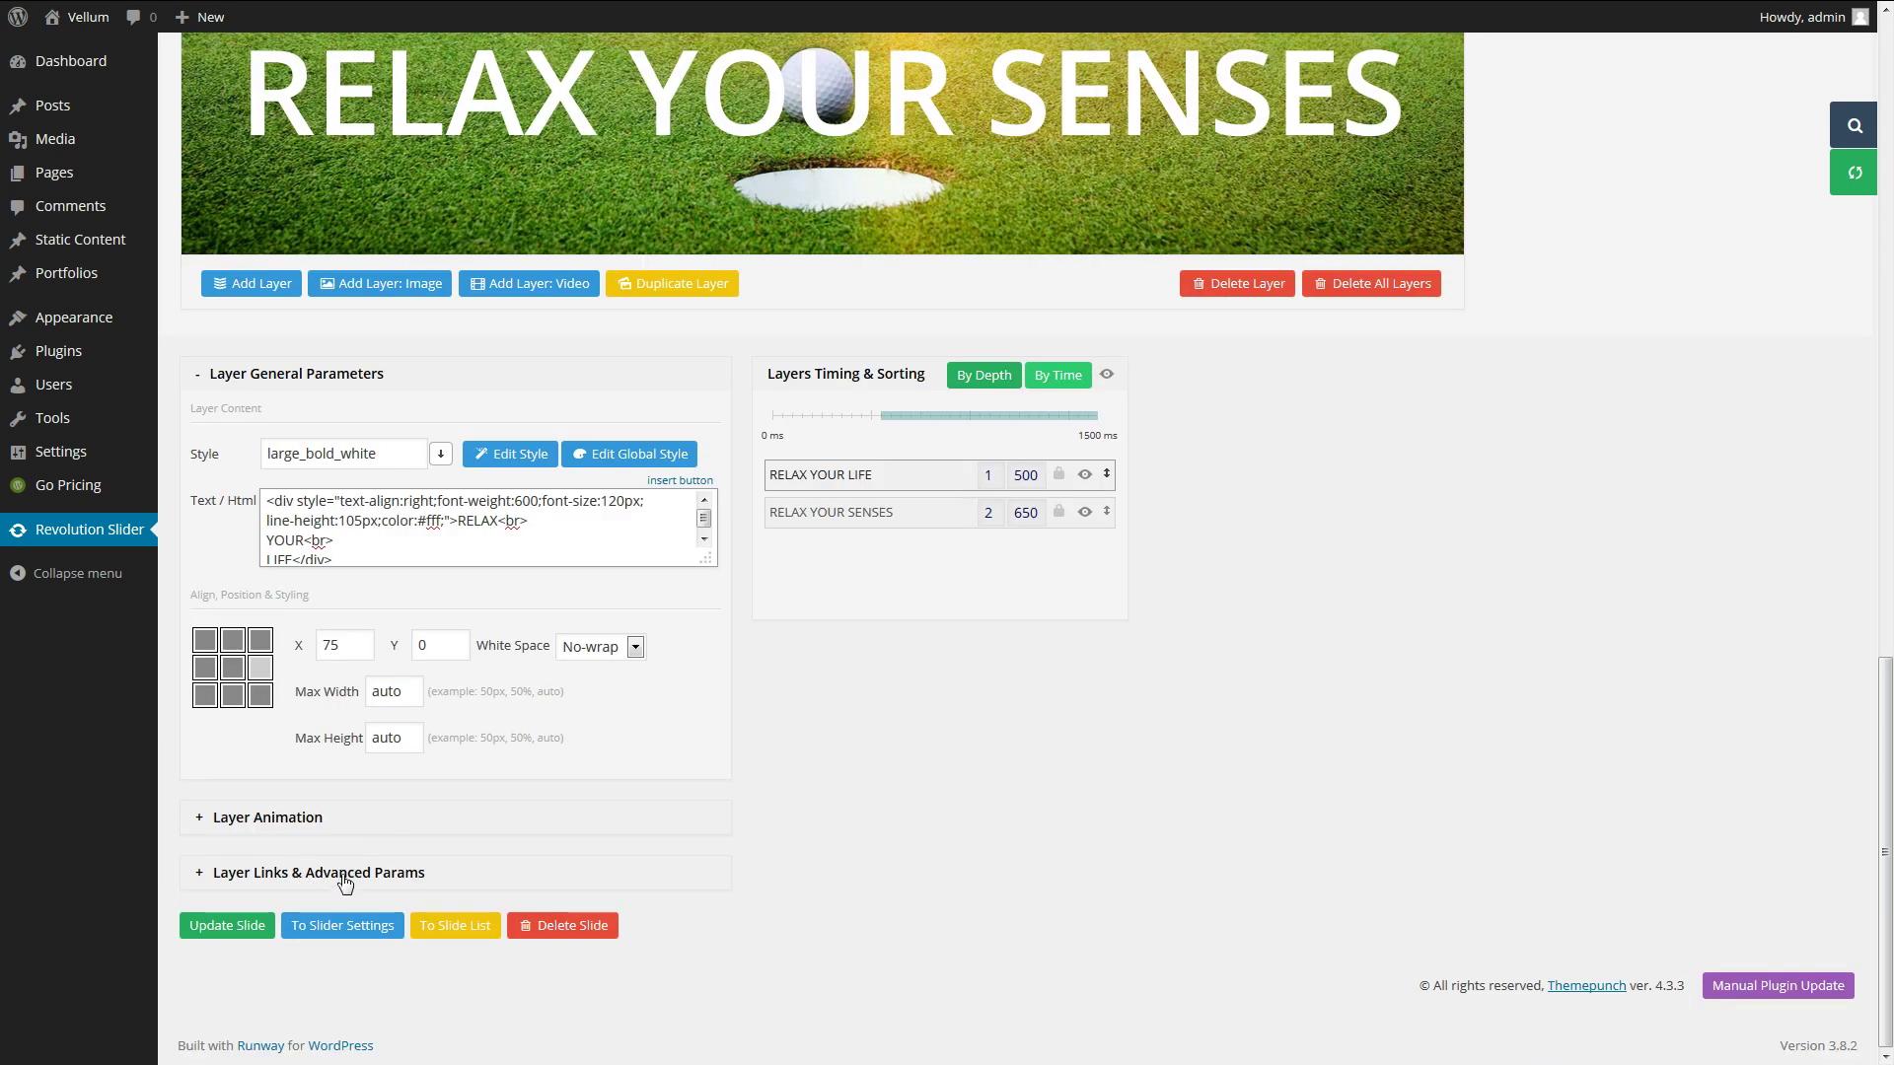
{"action": "left_click", "coordinate": [340, 875]}
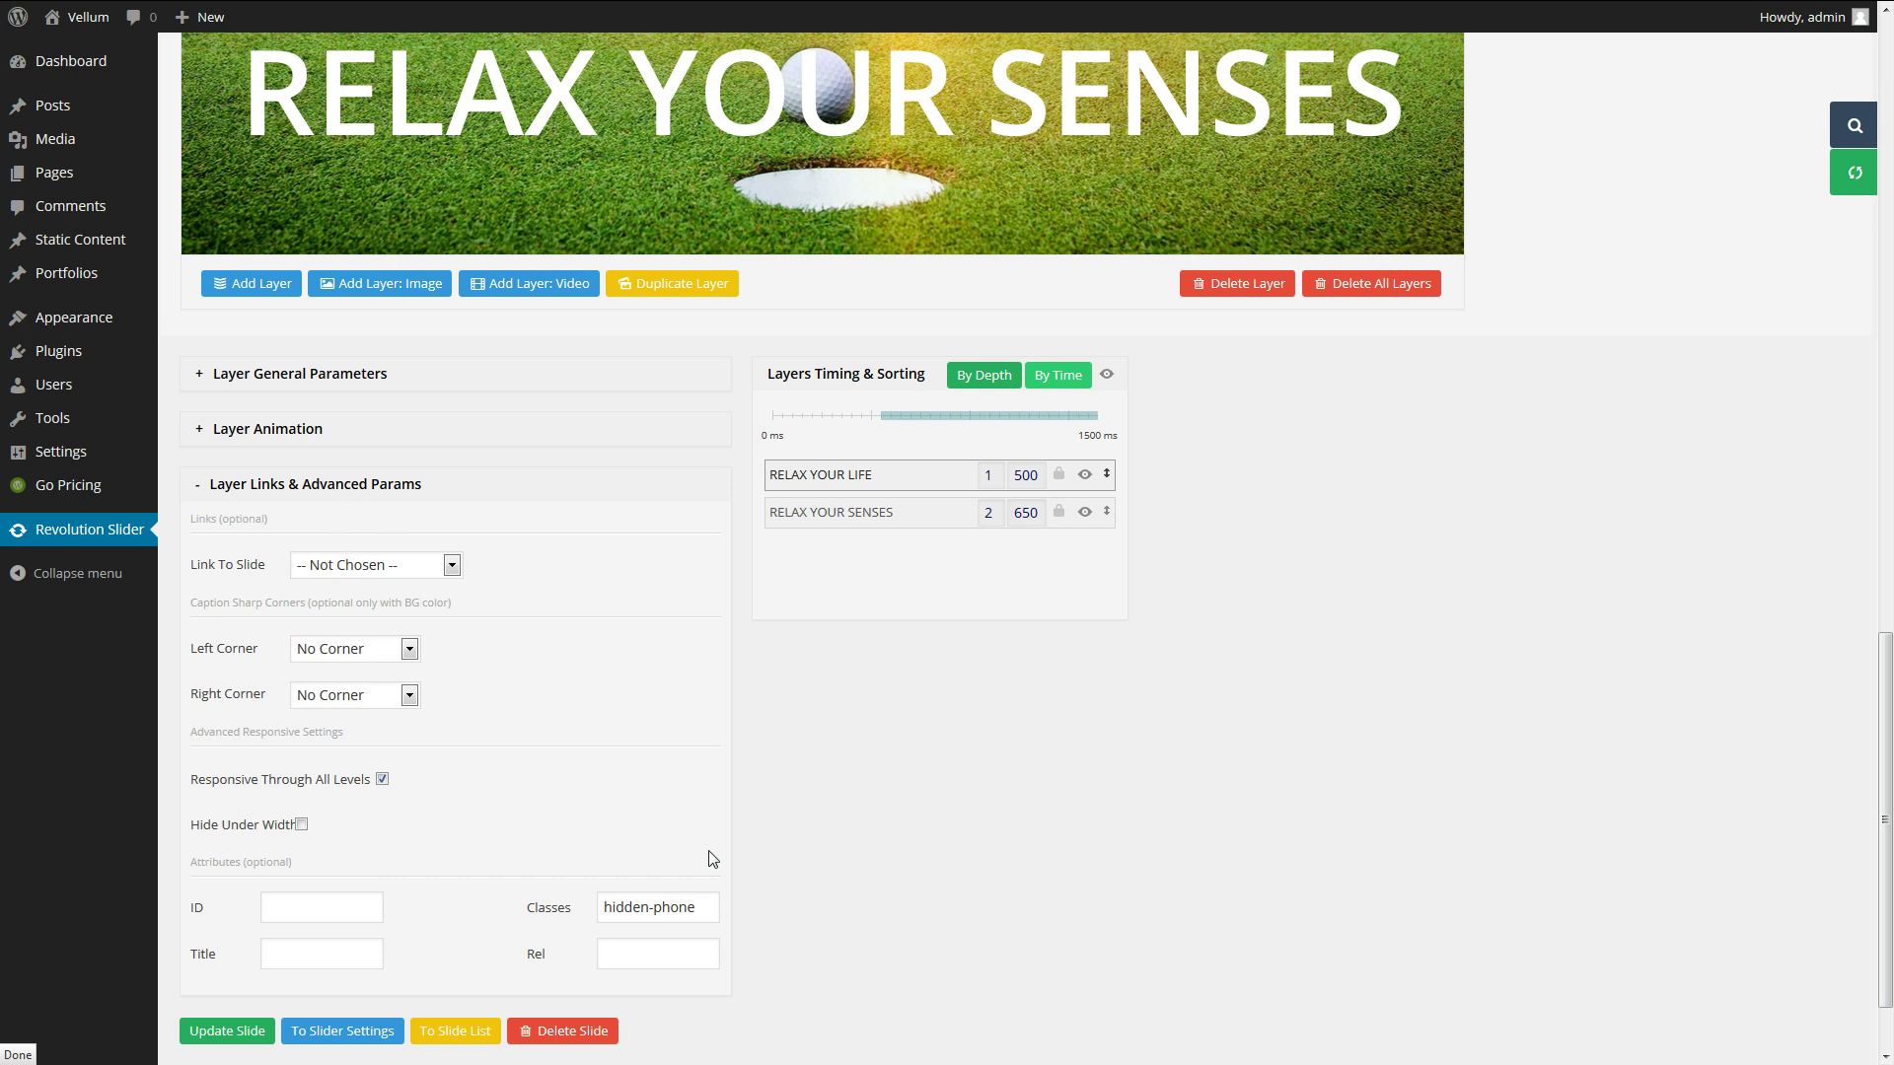
{"action": "scroll", "coordinate": [710, 858], "scroll_direction": "down", "scroll_amount": 1}
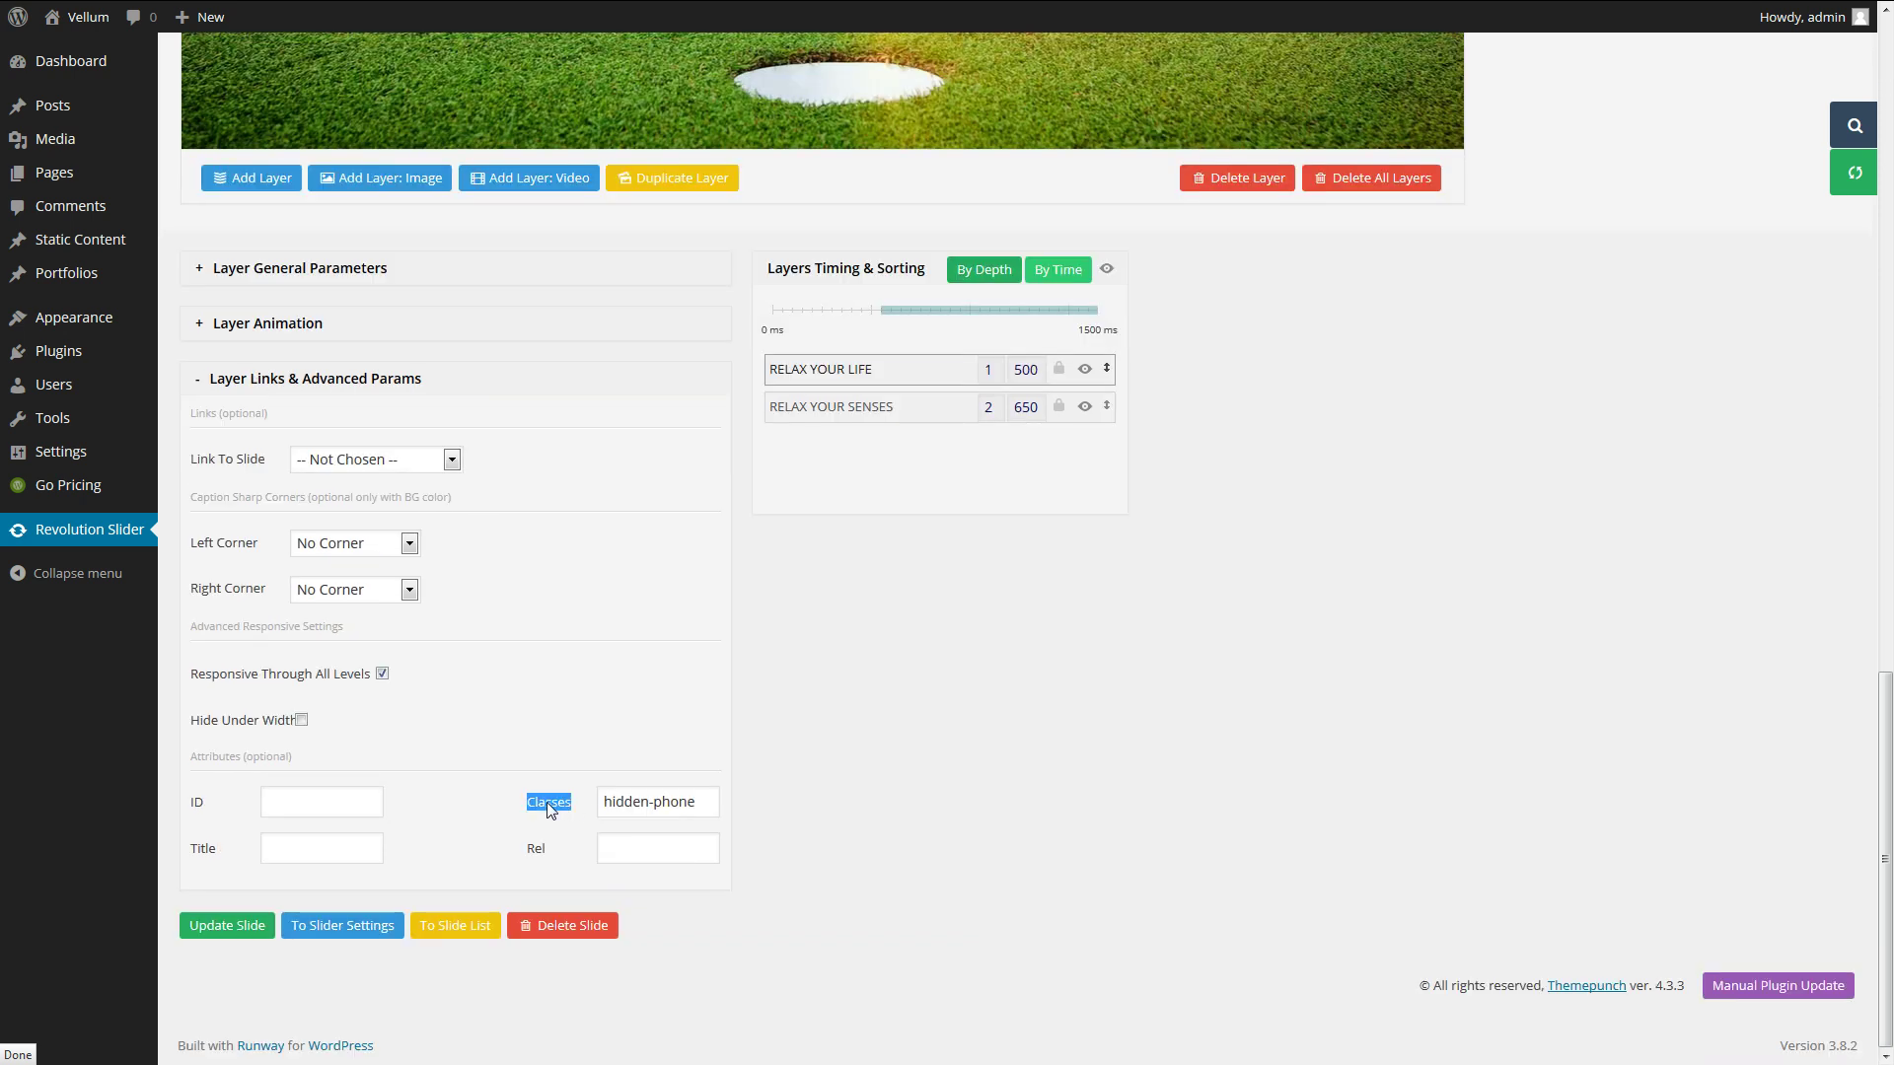
{"action": "left_click", "coordinate": [709, 801]}
{"action": "triple_click", "coordinate": [602, 801]}
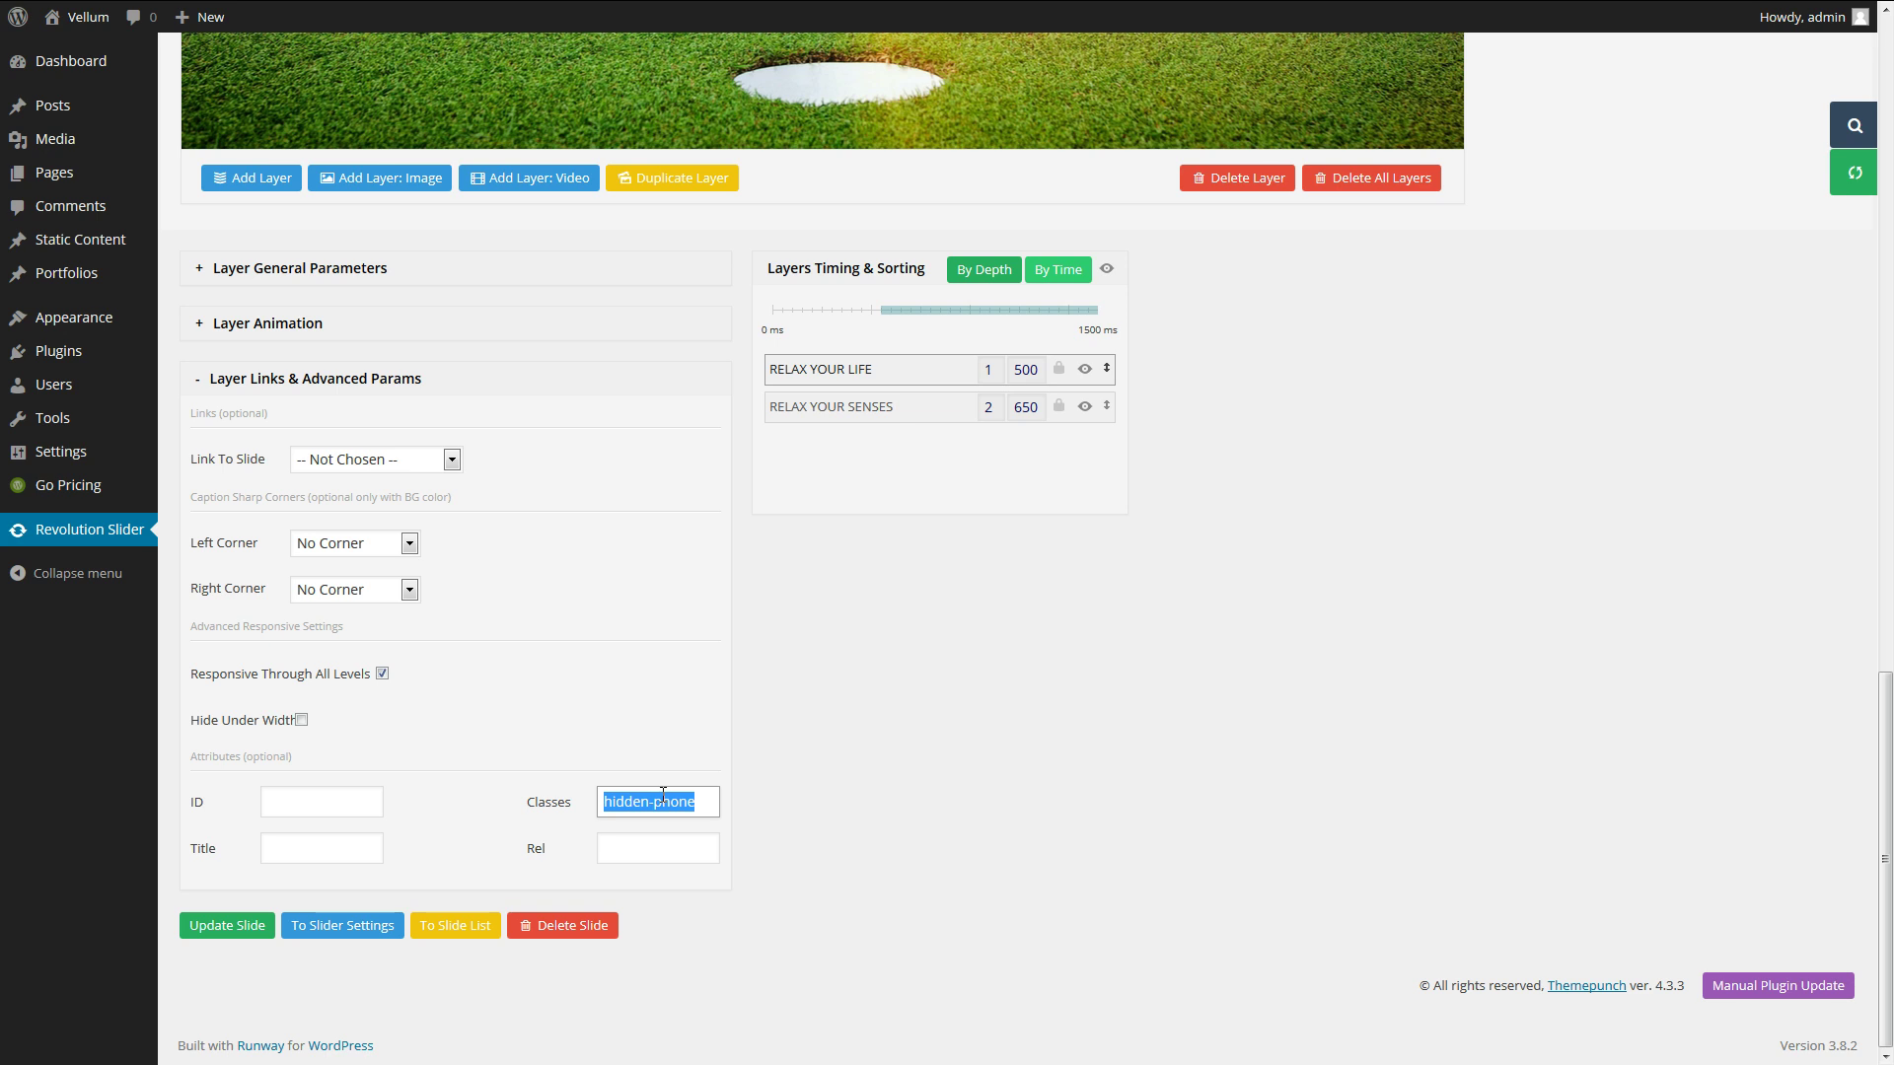
{"action": "left_click", "coordinate": [698, 801]}
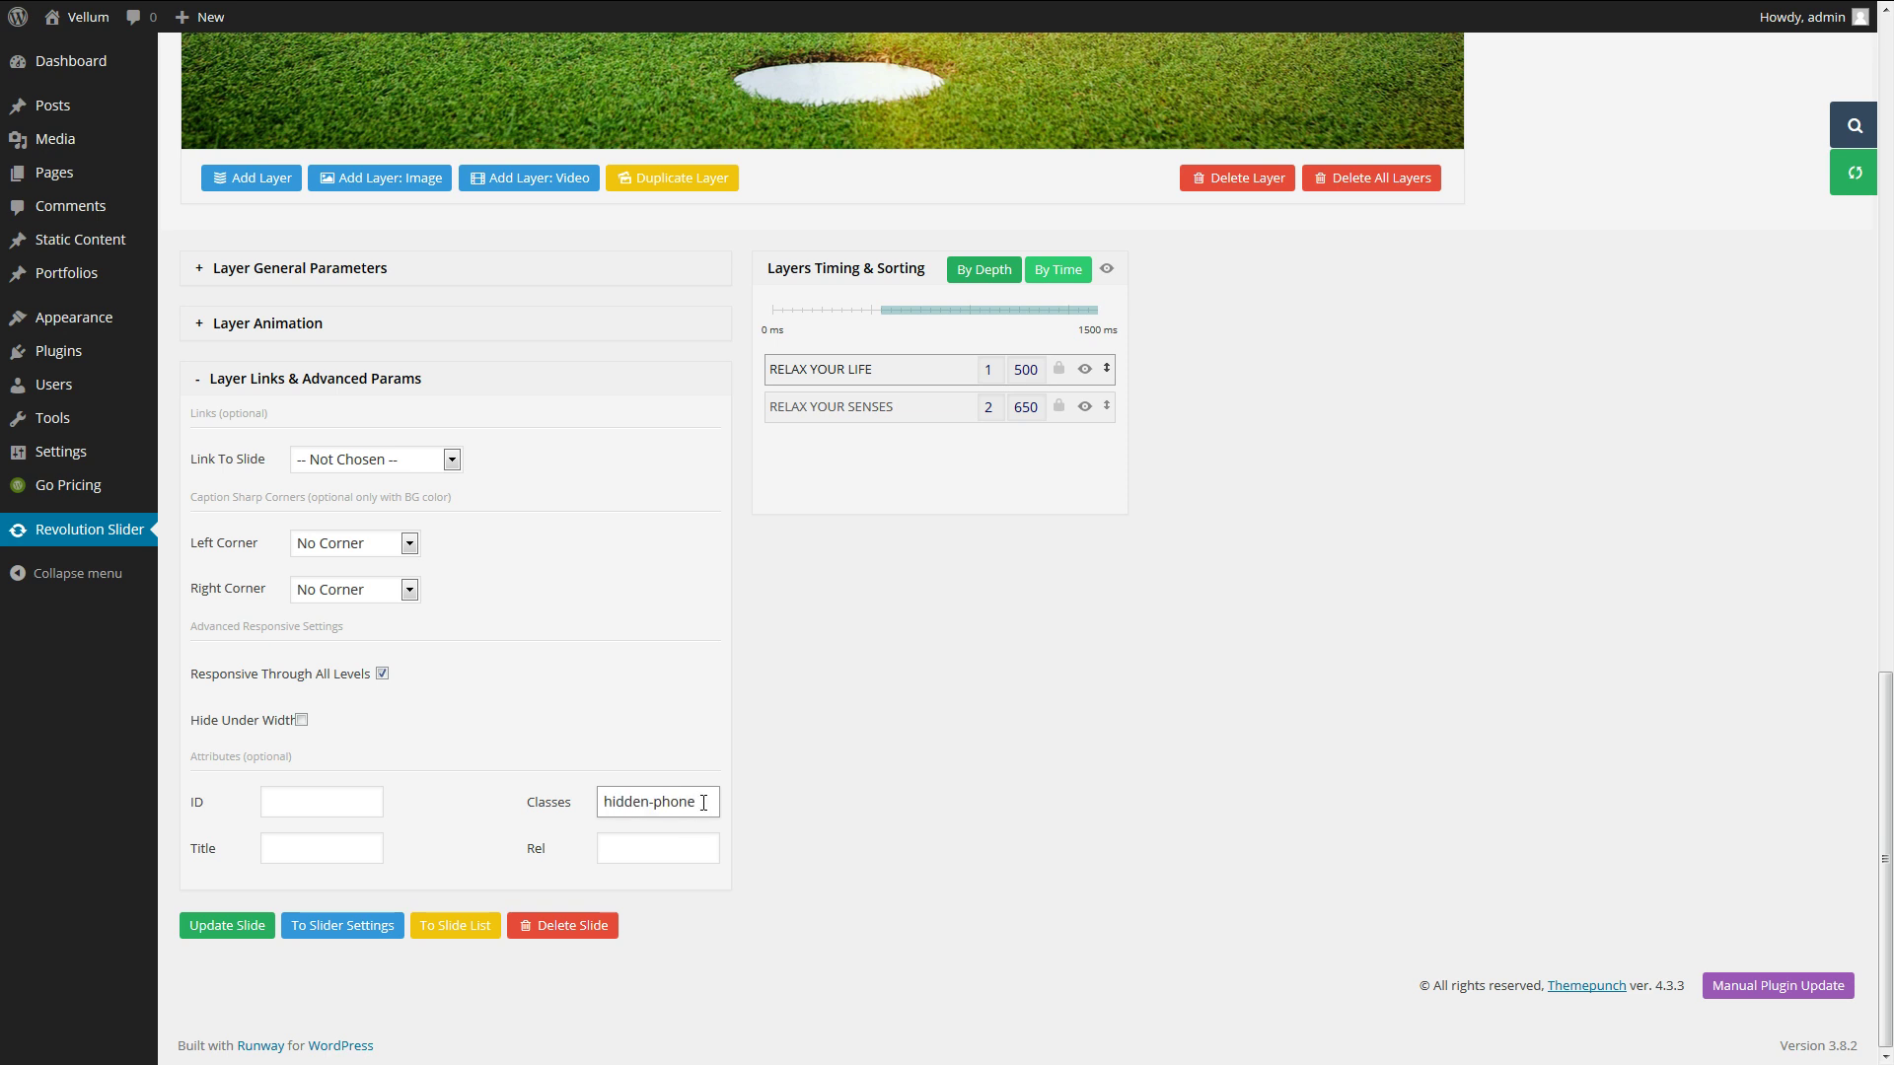
{"action": "left_click_drag", "start_coordinate": [703, 802], "coordinate": [579, 803]}
{"action": "left_click", "coordinate": [626, 802]}
Check the Classes attribute of the one-line RELAX YOUR SENSES layer.
{"action": "scroll", "coordinate": [939, 826], "scroll_direction": "up", "scroll_amount": 5}
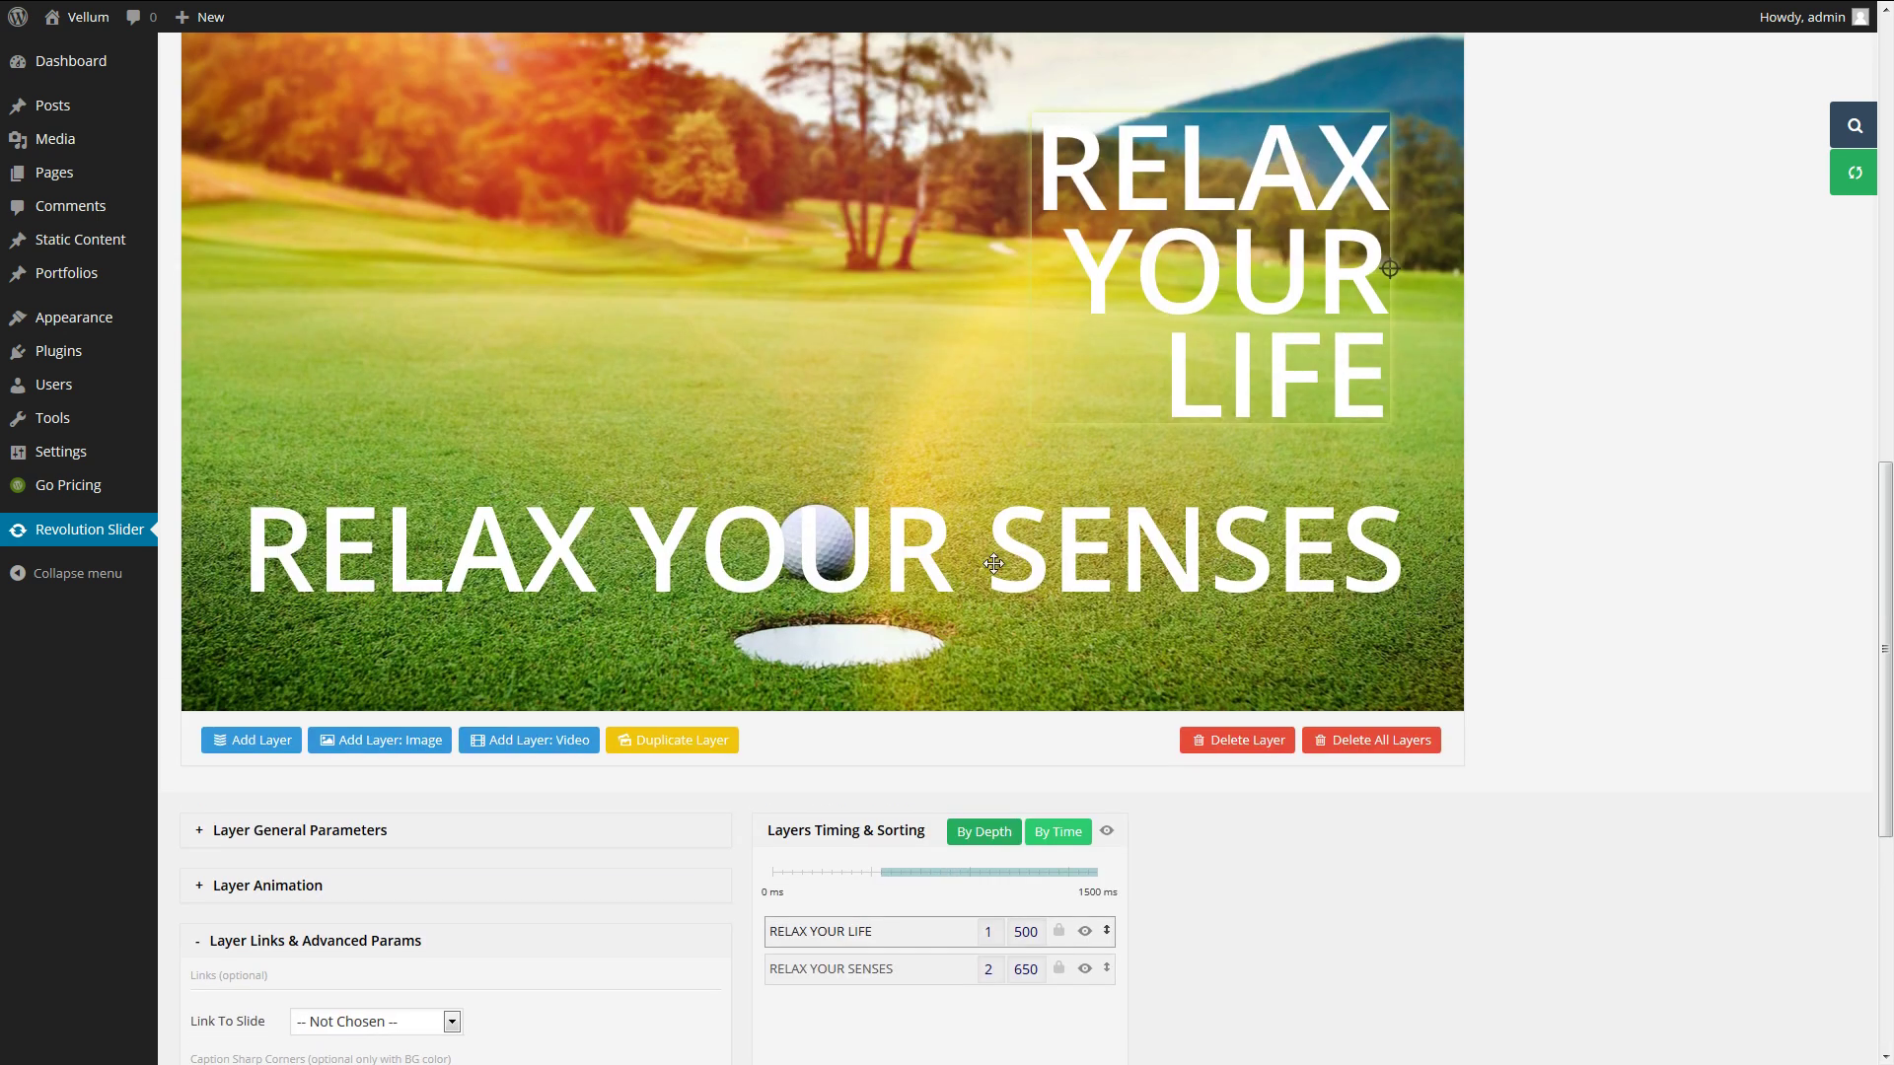
{"action": "left_click", "coordinate": [994, 563]}
{"action": "scroll", "coordinate": [993, 563], "scroll_direction": "down", "scroll_amount": 2}
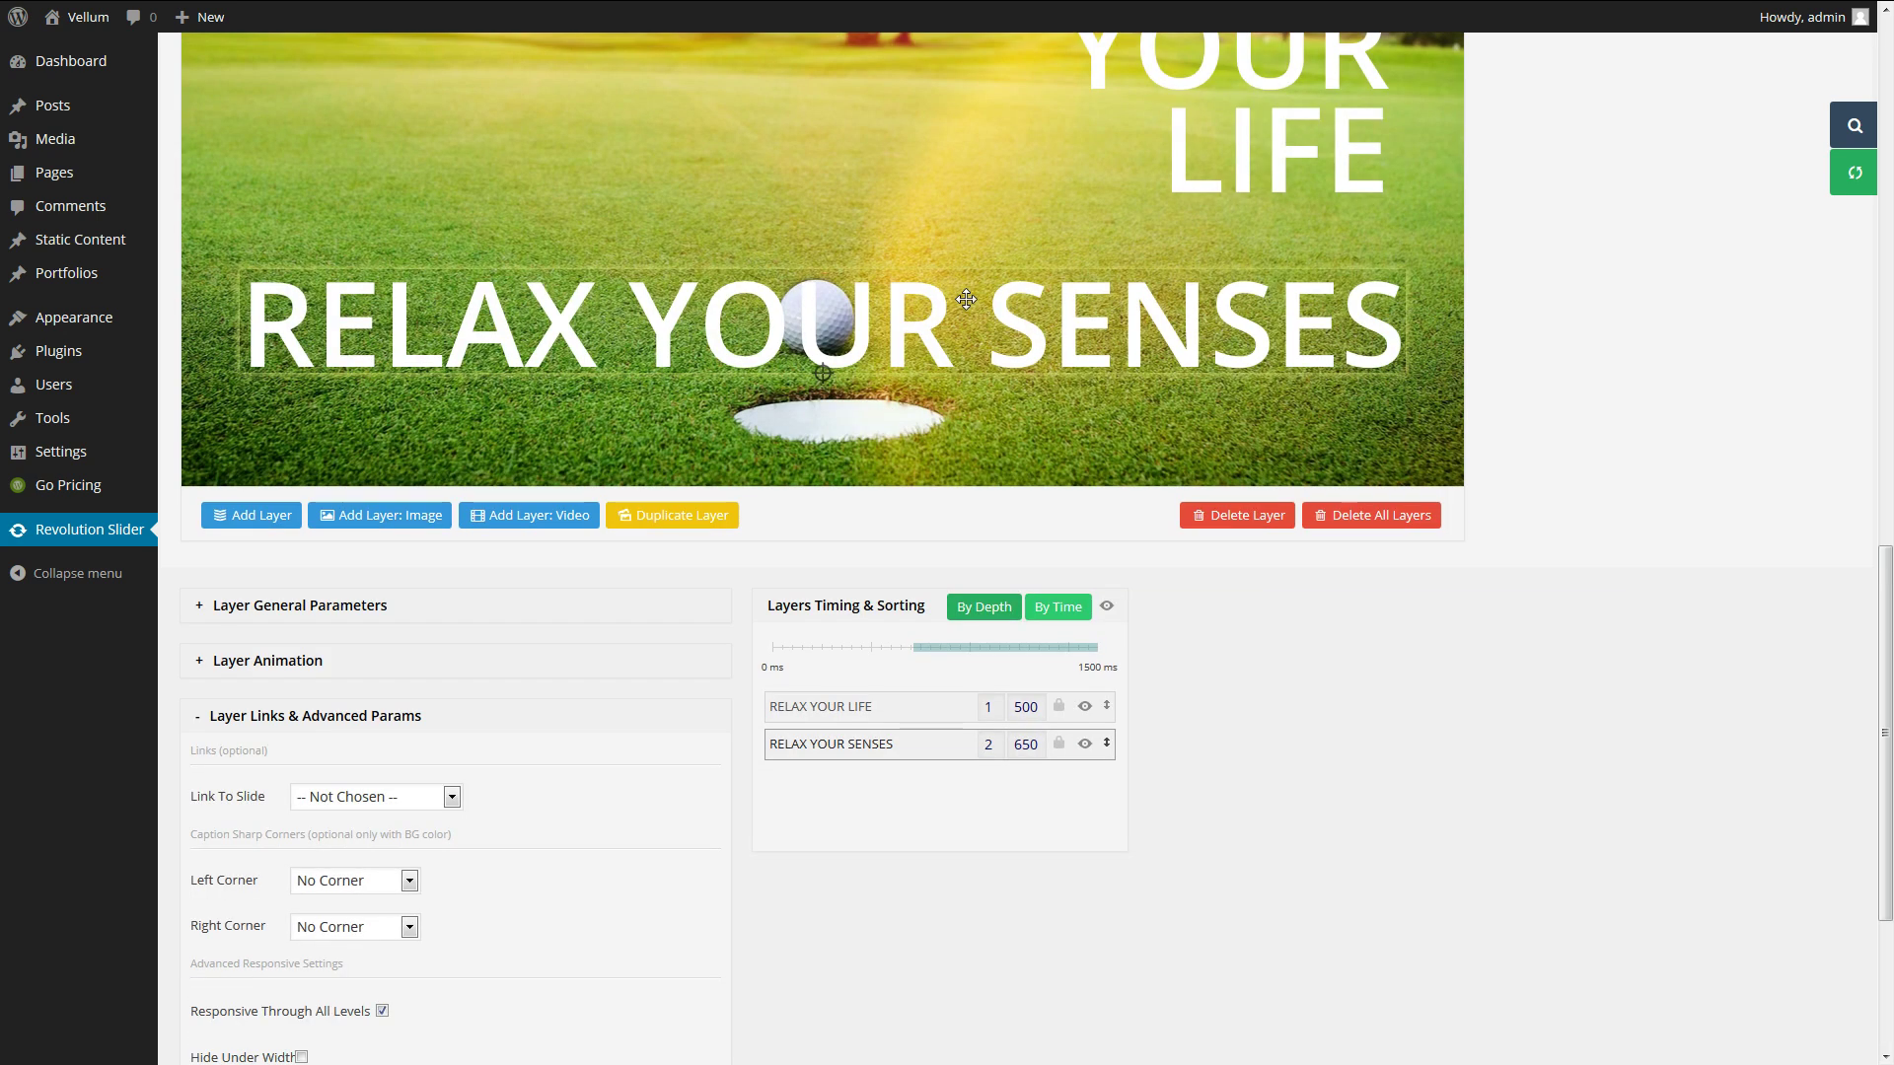
{"action": "scroll", "coordinate": [865, 541], "scroll_direction": "down", "scroll_amount": 3}
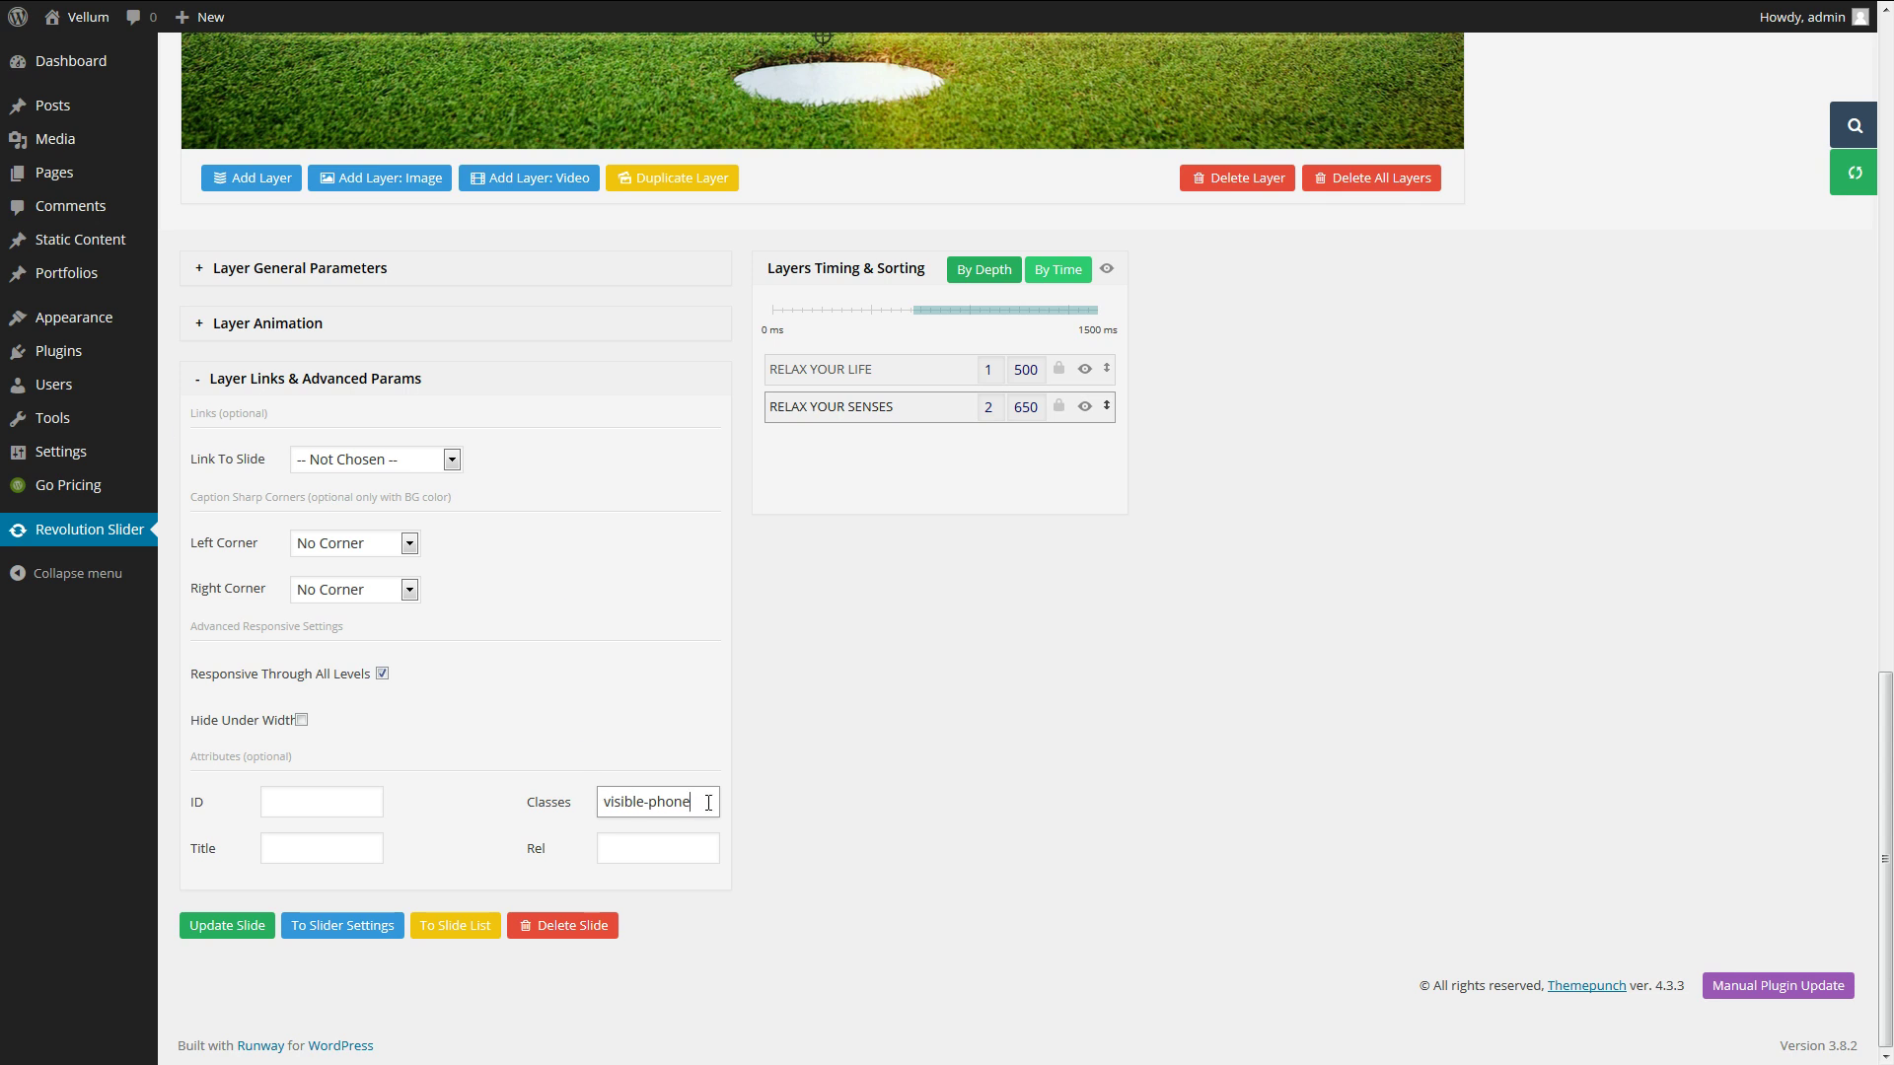
Delete the one-line RELAX YOUR SENSES layer from the slide.
{"action": "scroll", "coordinate": [944, 790], "scroll_direction": "up", "scroll_amount": 5}
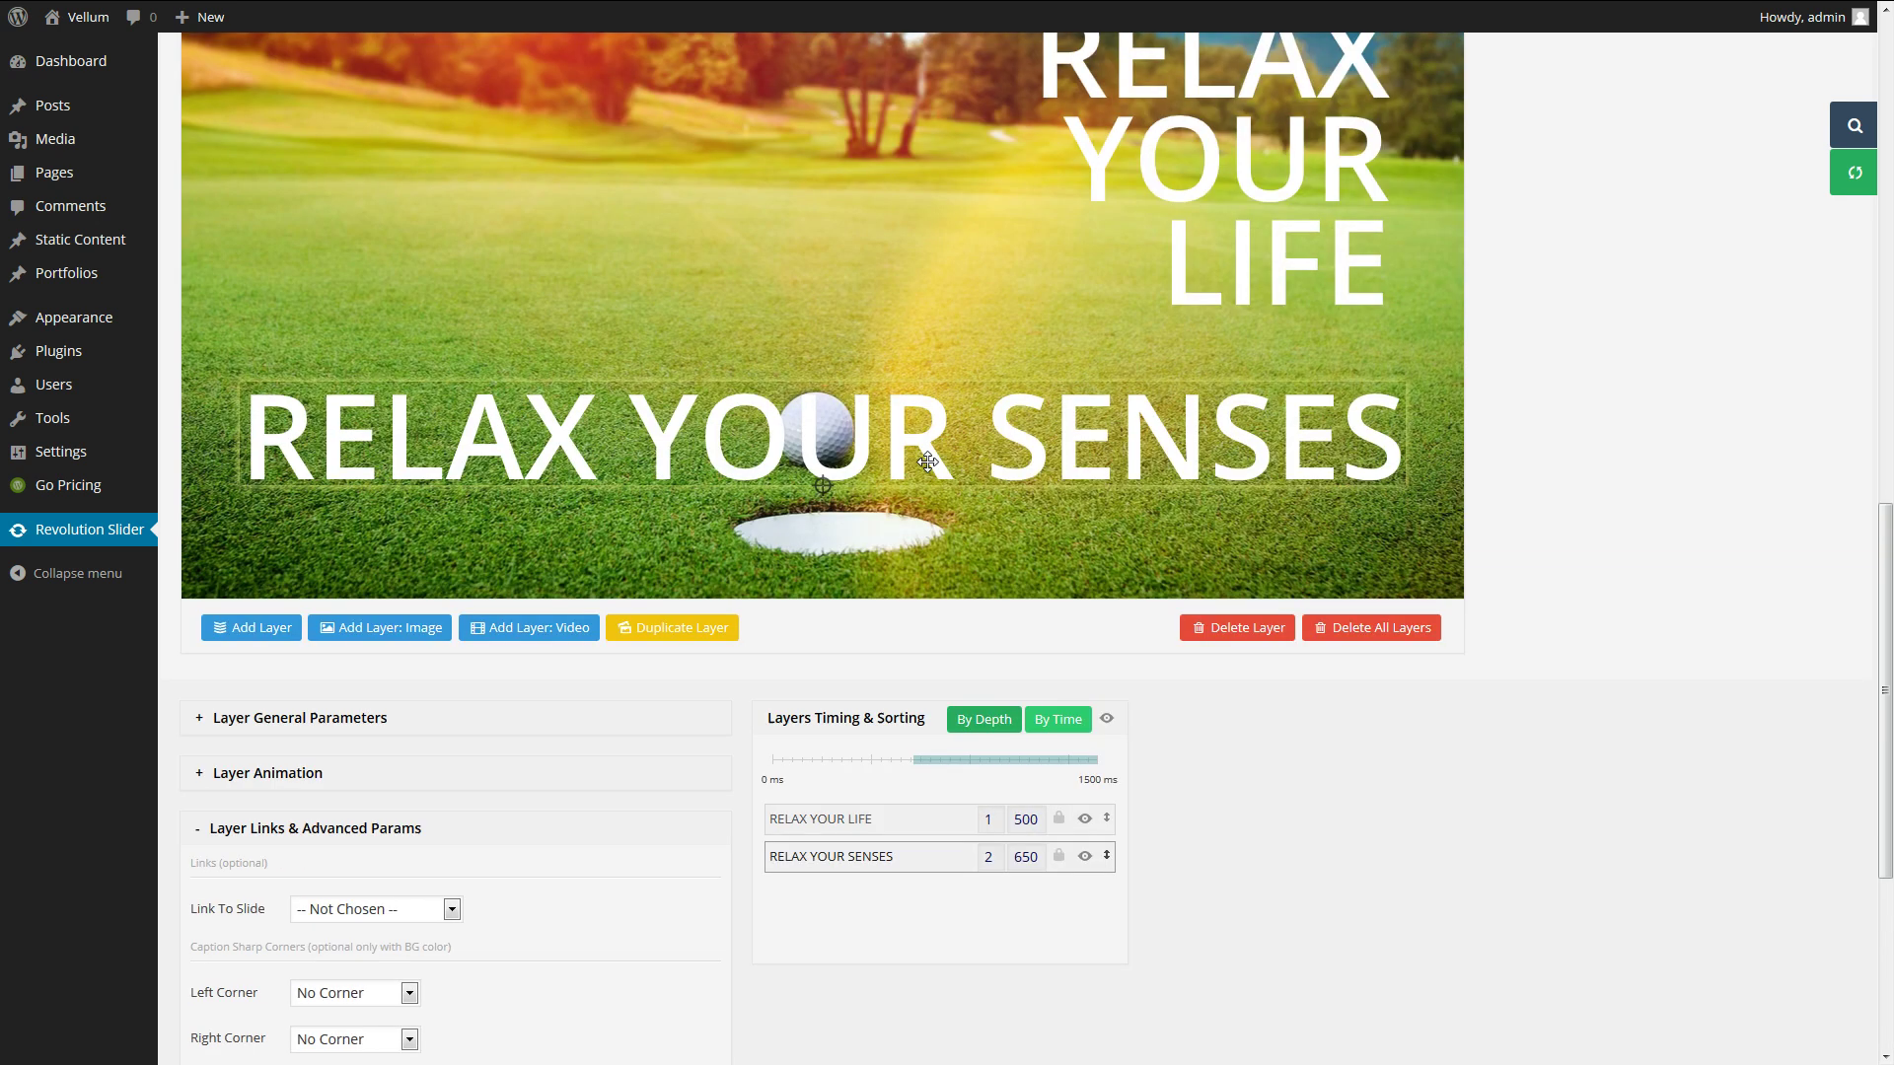
{"action": "scroll", "coordinate": [997, 483], "scroll_direction": "up", "scroll_amount": 4}
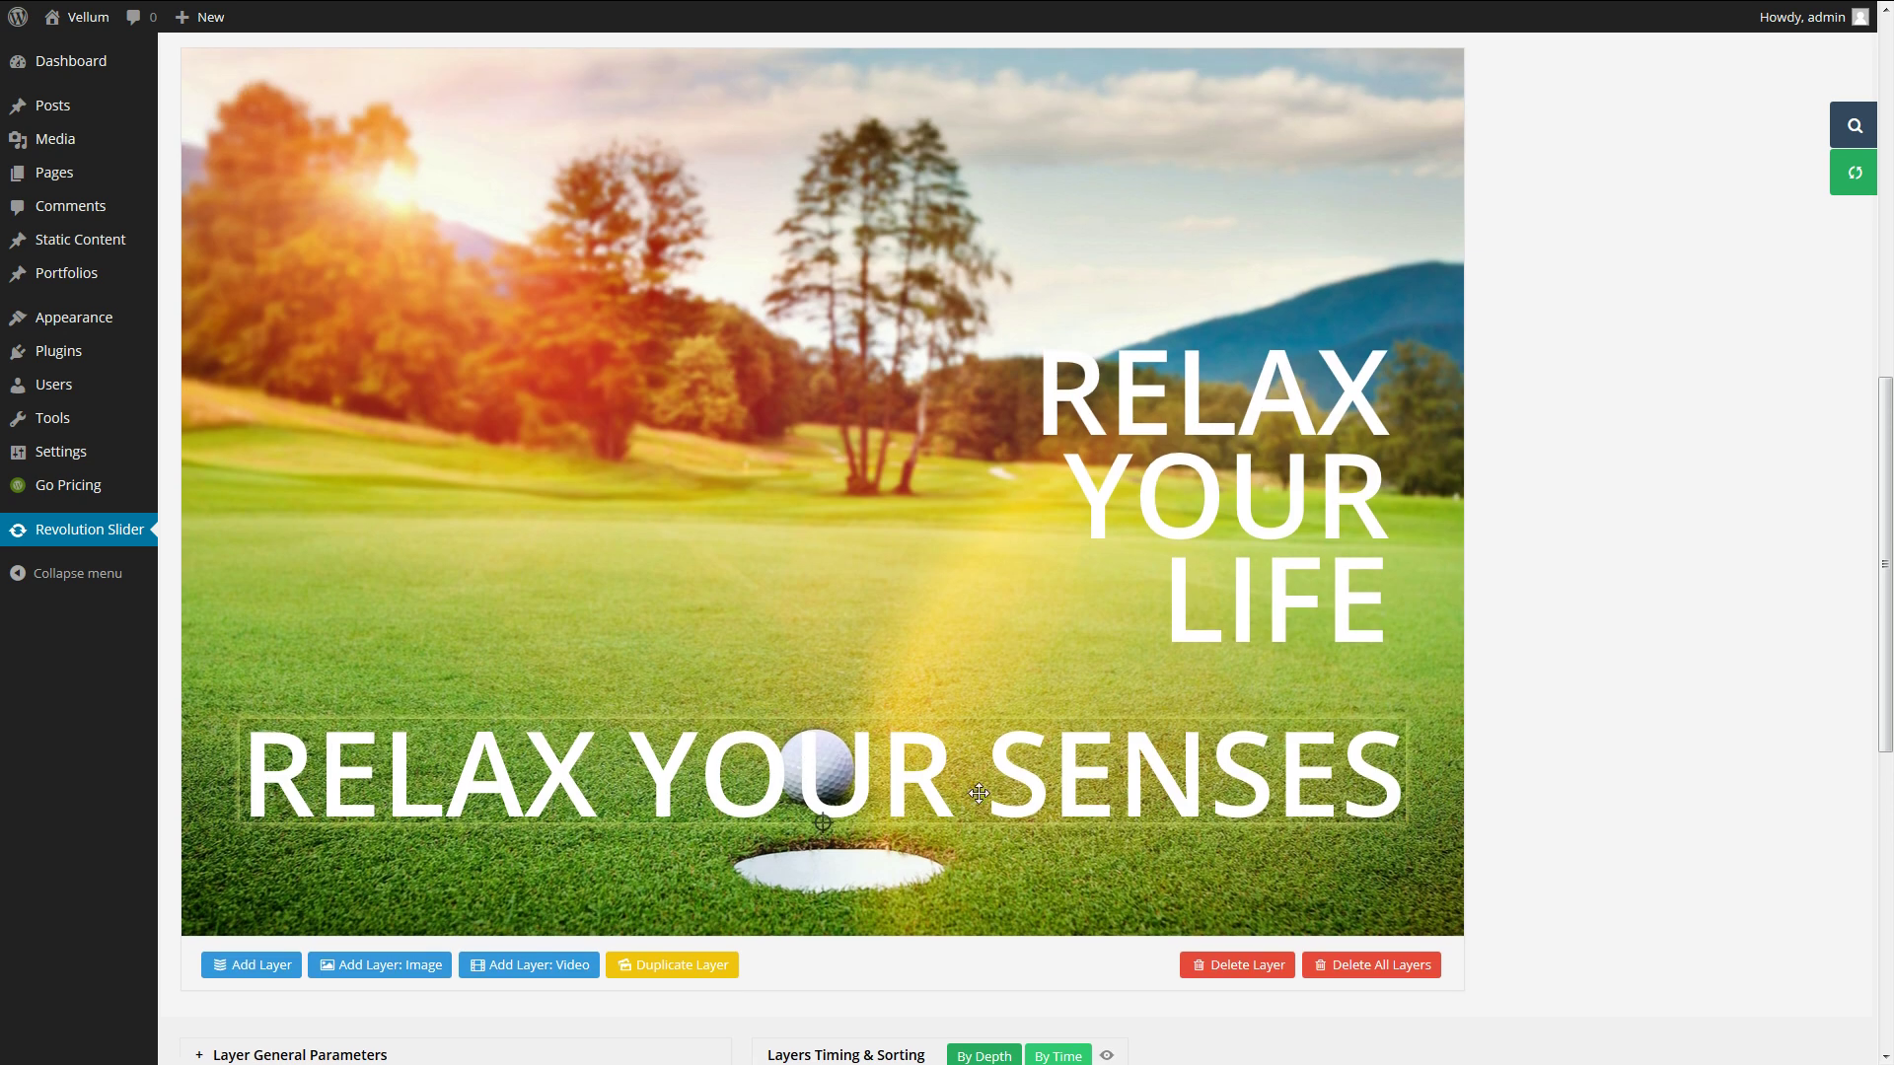
{"action": "scroll", "coordinate": [1046, 793], "scroll_direction": "down", "scroll_amount": 1}
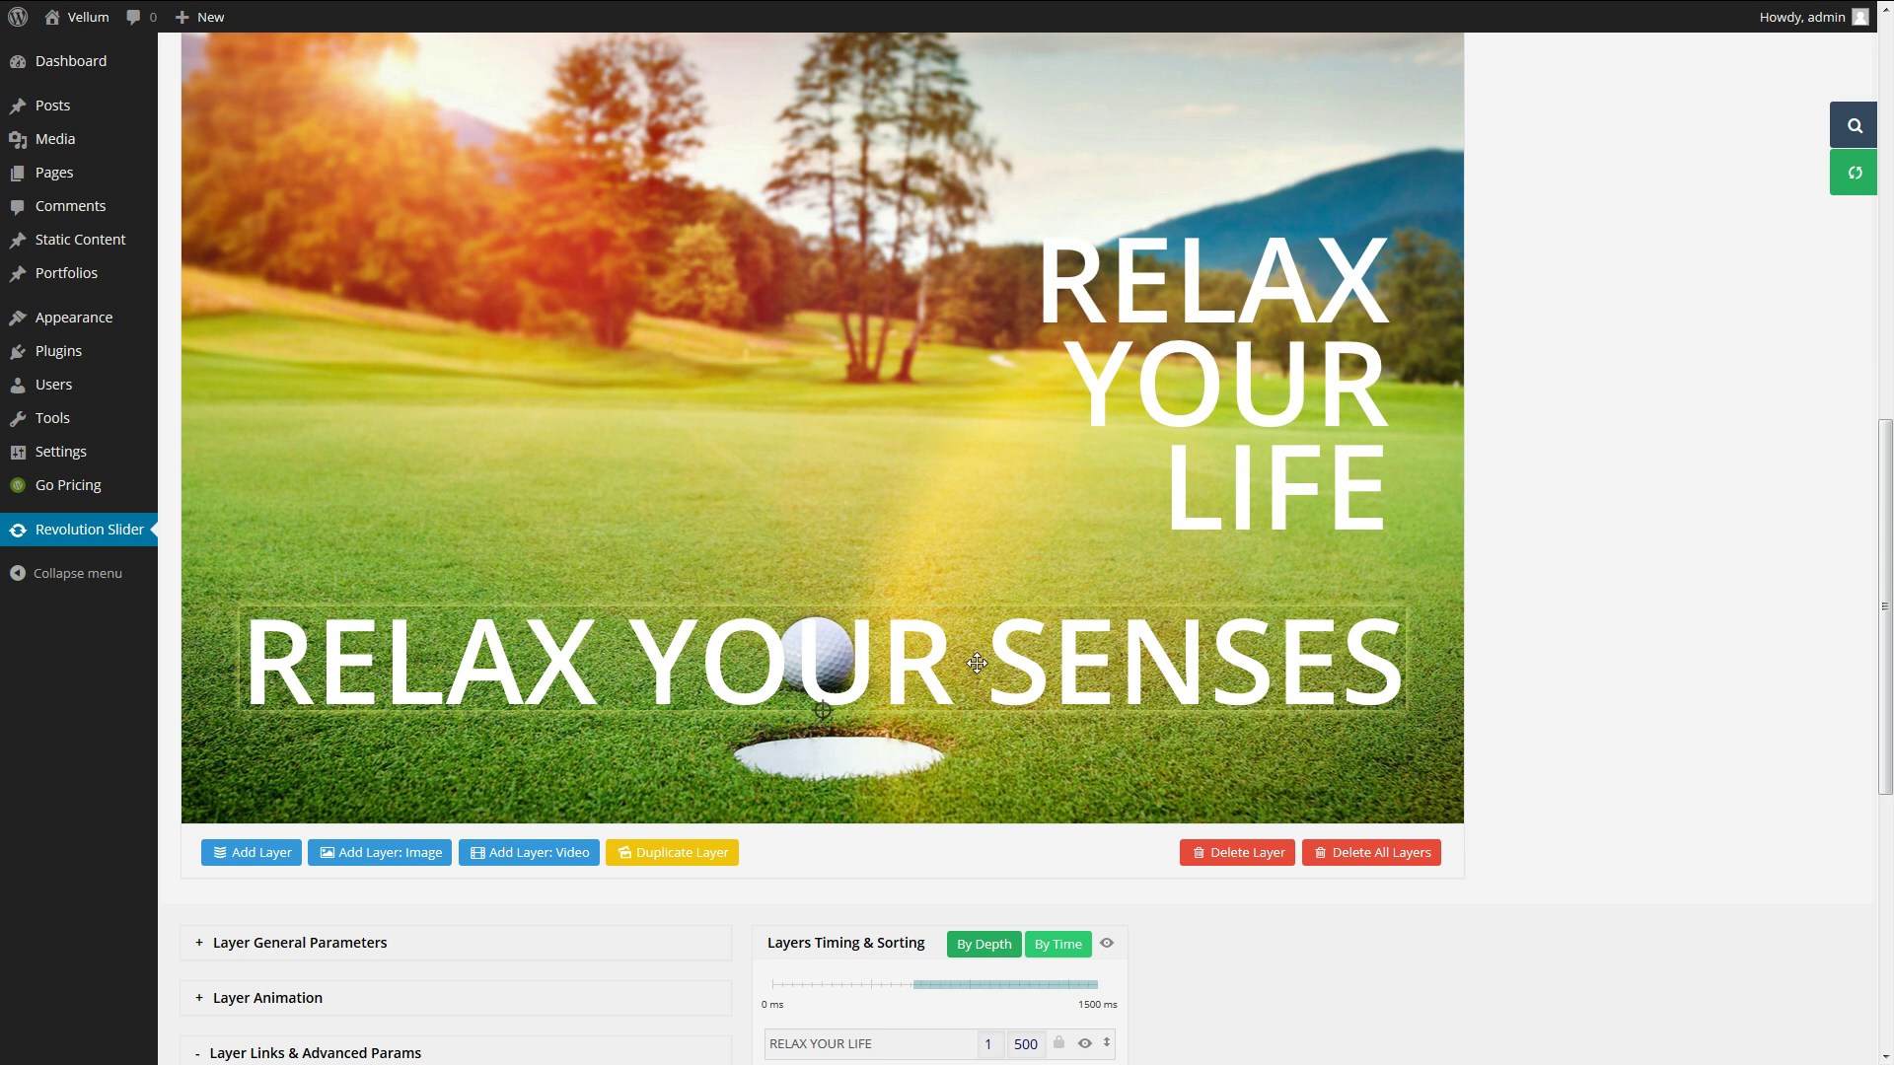
{"action": "scroll", "coordinate": [976, 663], "scroll_direction": "down", "scroll_amount": 3}
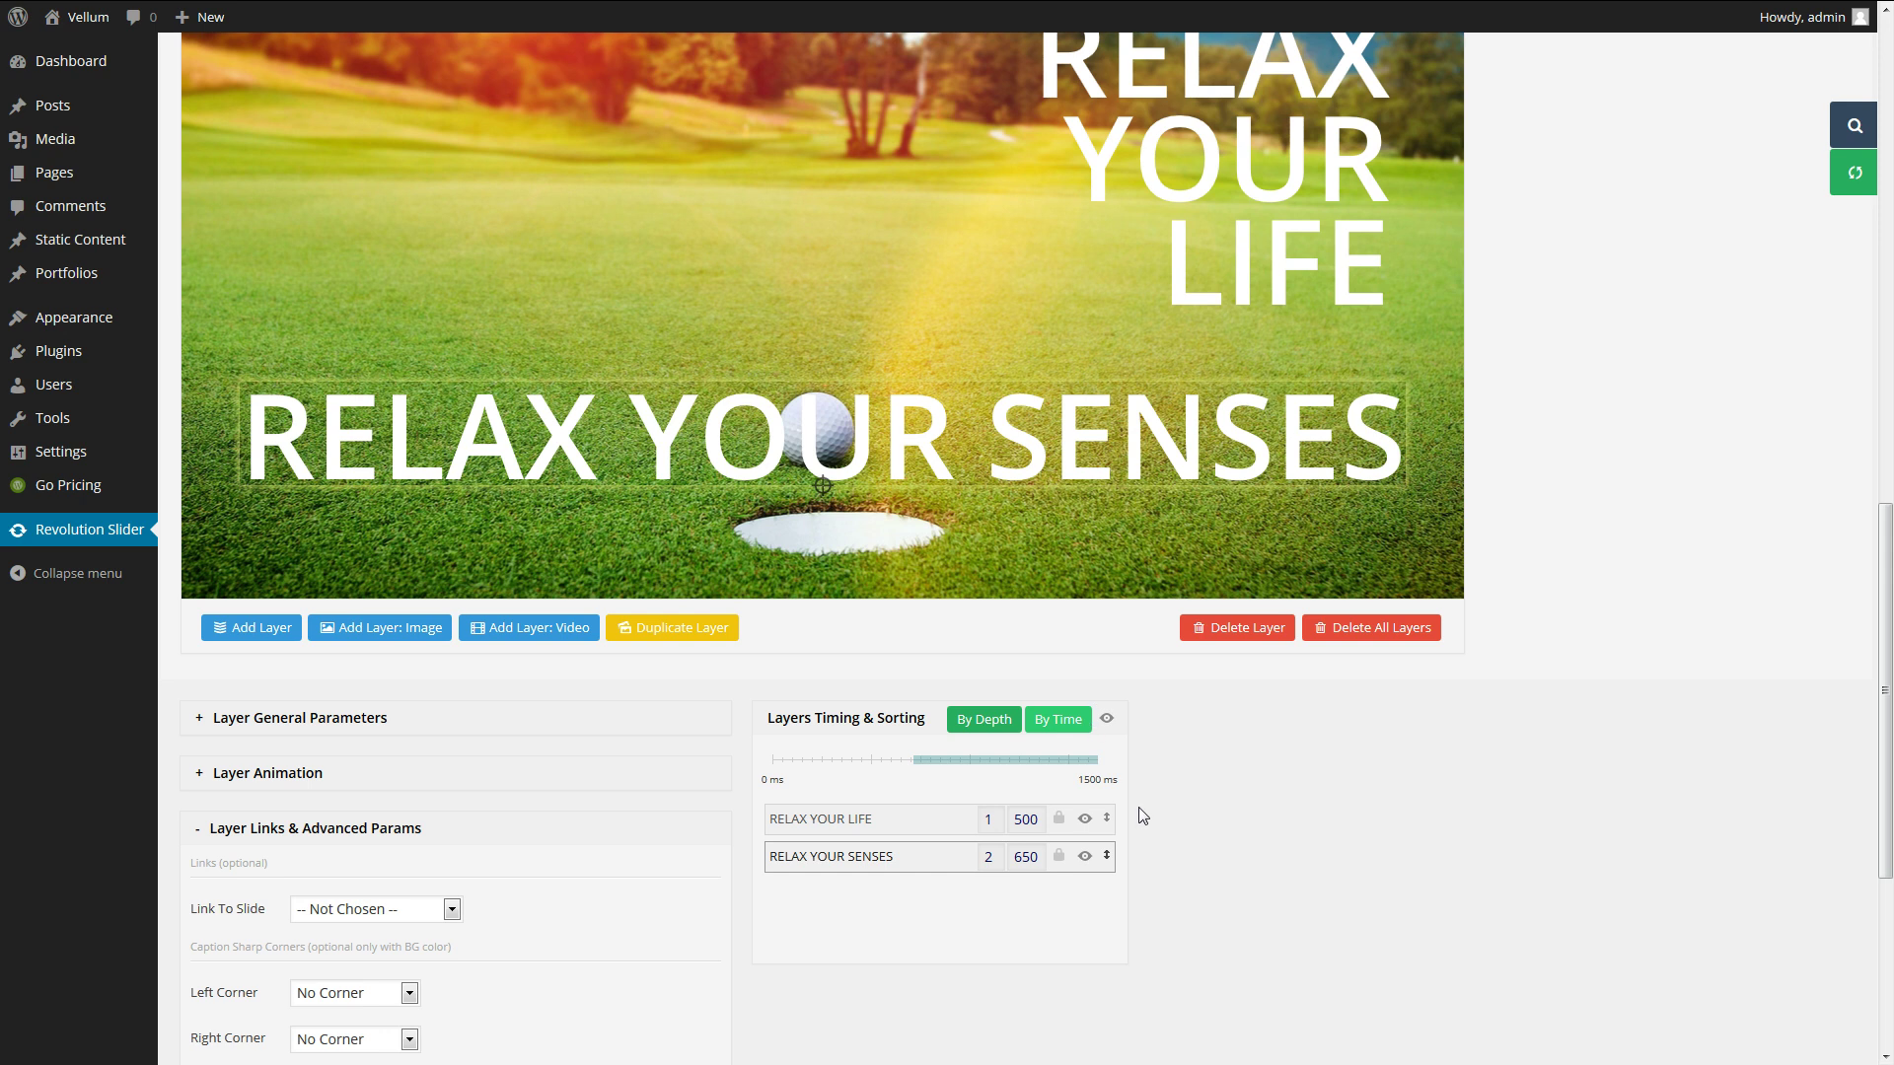
{"action": "left_click", "coordinate": [1212, 629]}
Save the changes to the golf slide and check the slider on the live home page.
{"action": "scroll", "coordinate": [1423, 693], "scroll_direction": "up", "scroll_amount": 7}
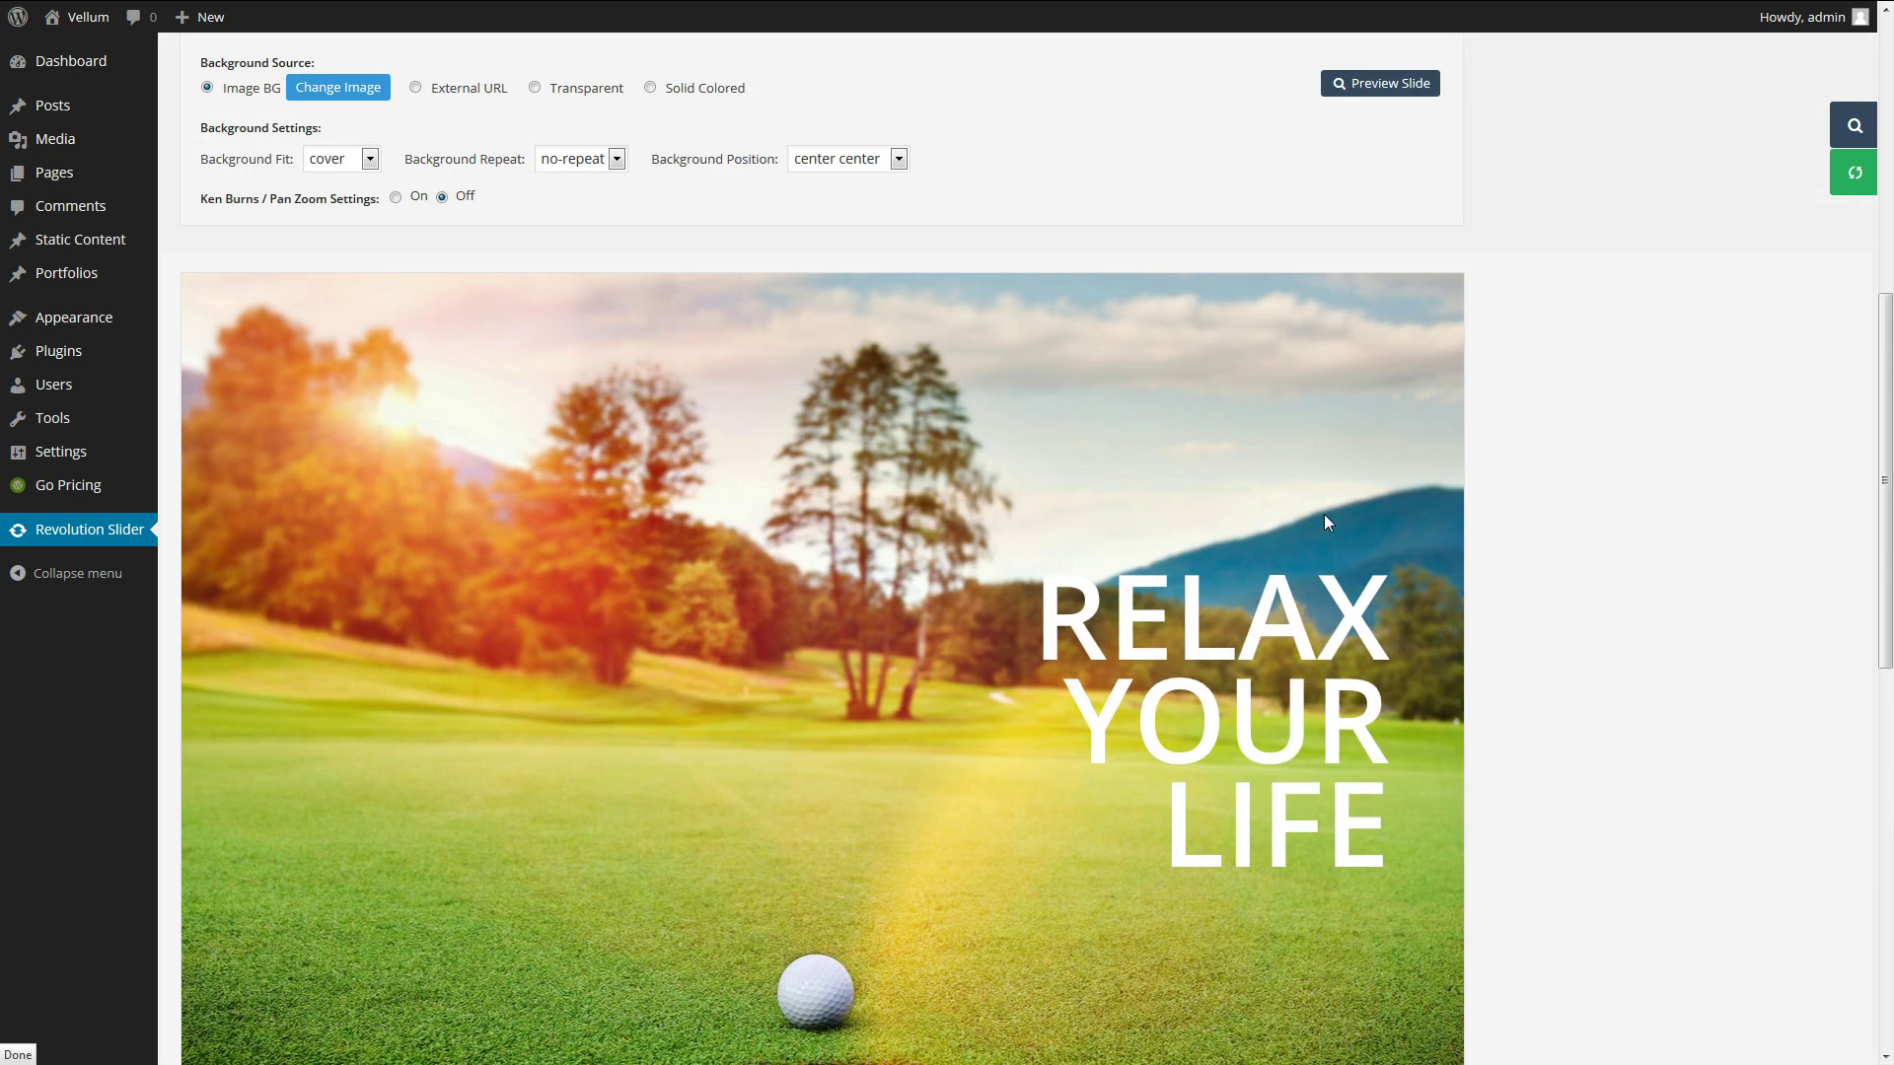
{"action": "scroll", "coordinate": [1326, 523], "scroll_direction": "down", "scroll_amount": 2}
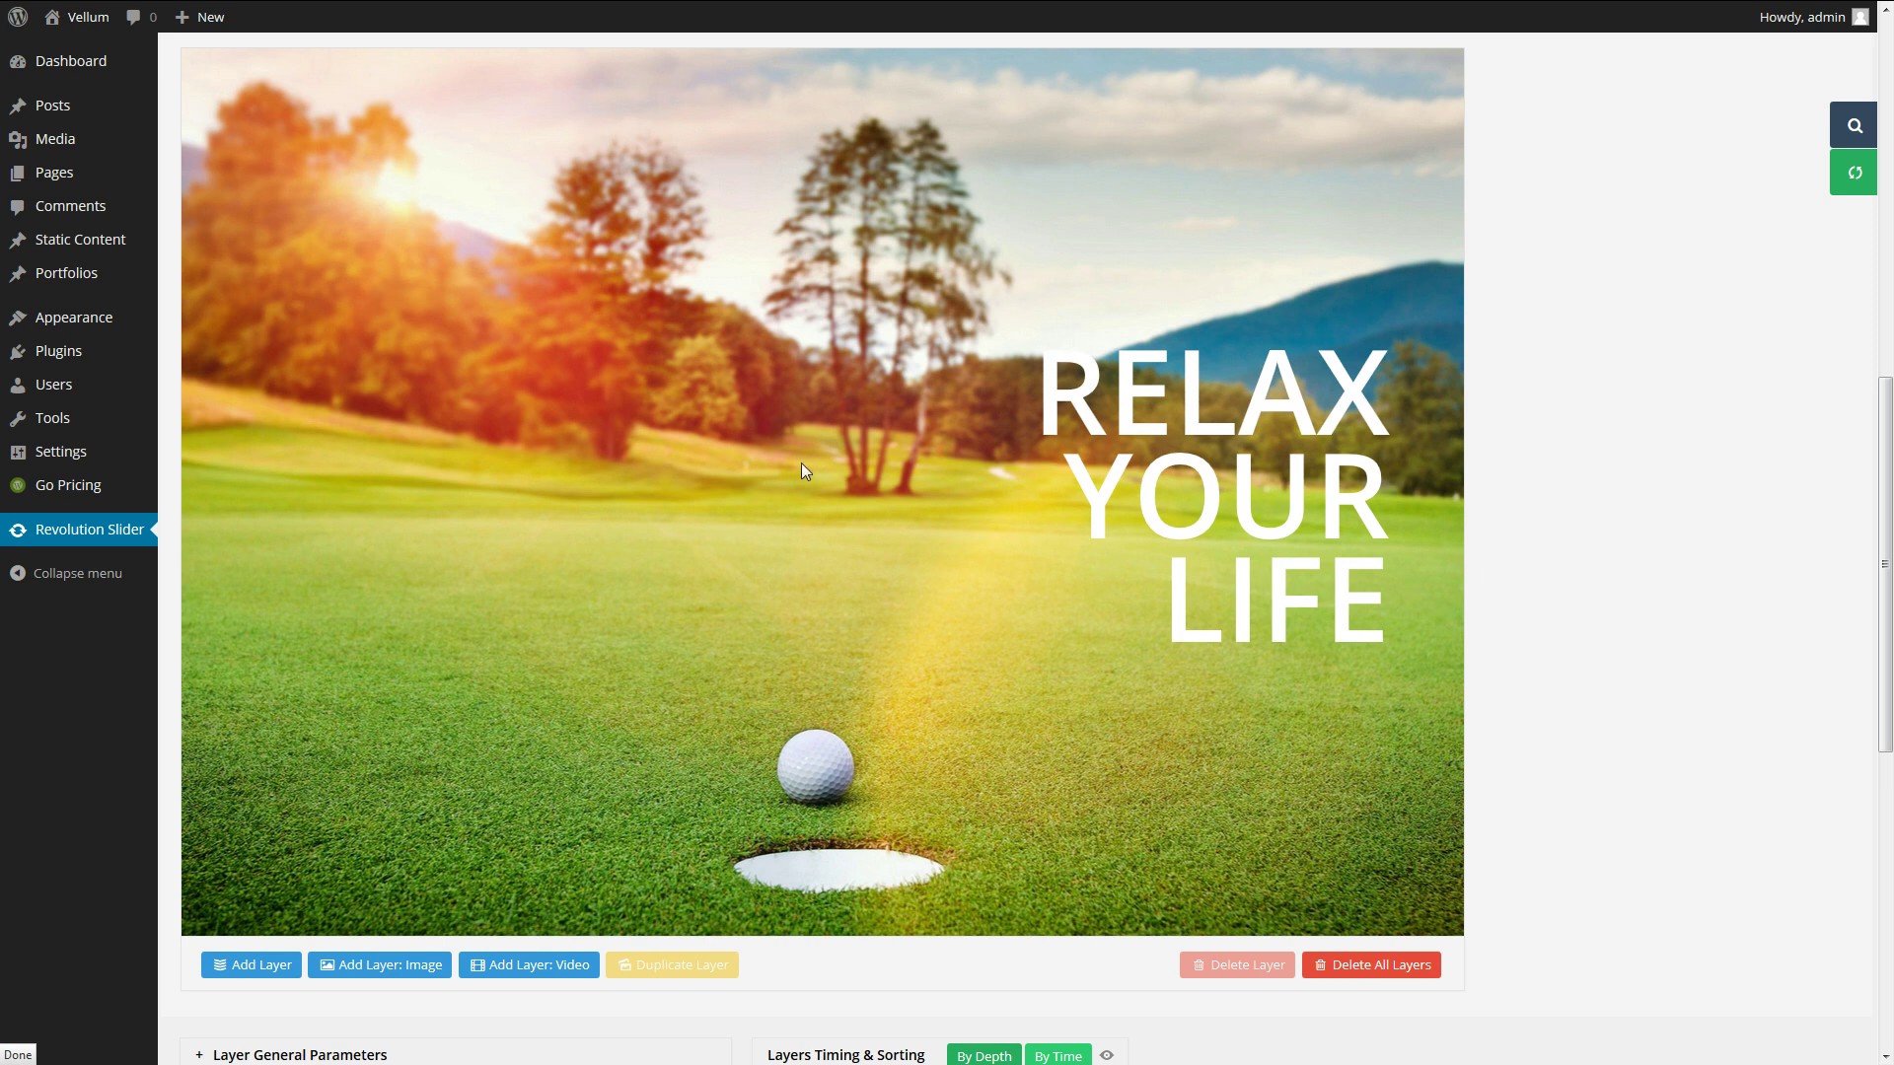
{"action": "scroll", "coordinate": [1289, 591], "scroll_direction": "down", "scroll_amount": 2}
{"action": "scroll", "coordinate": [1272, 591], "scroll_direction": "down", "scroll_amount": 6}
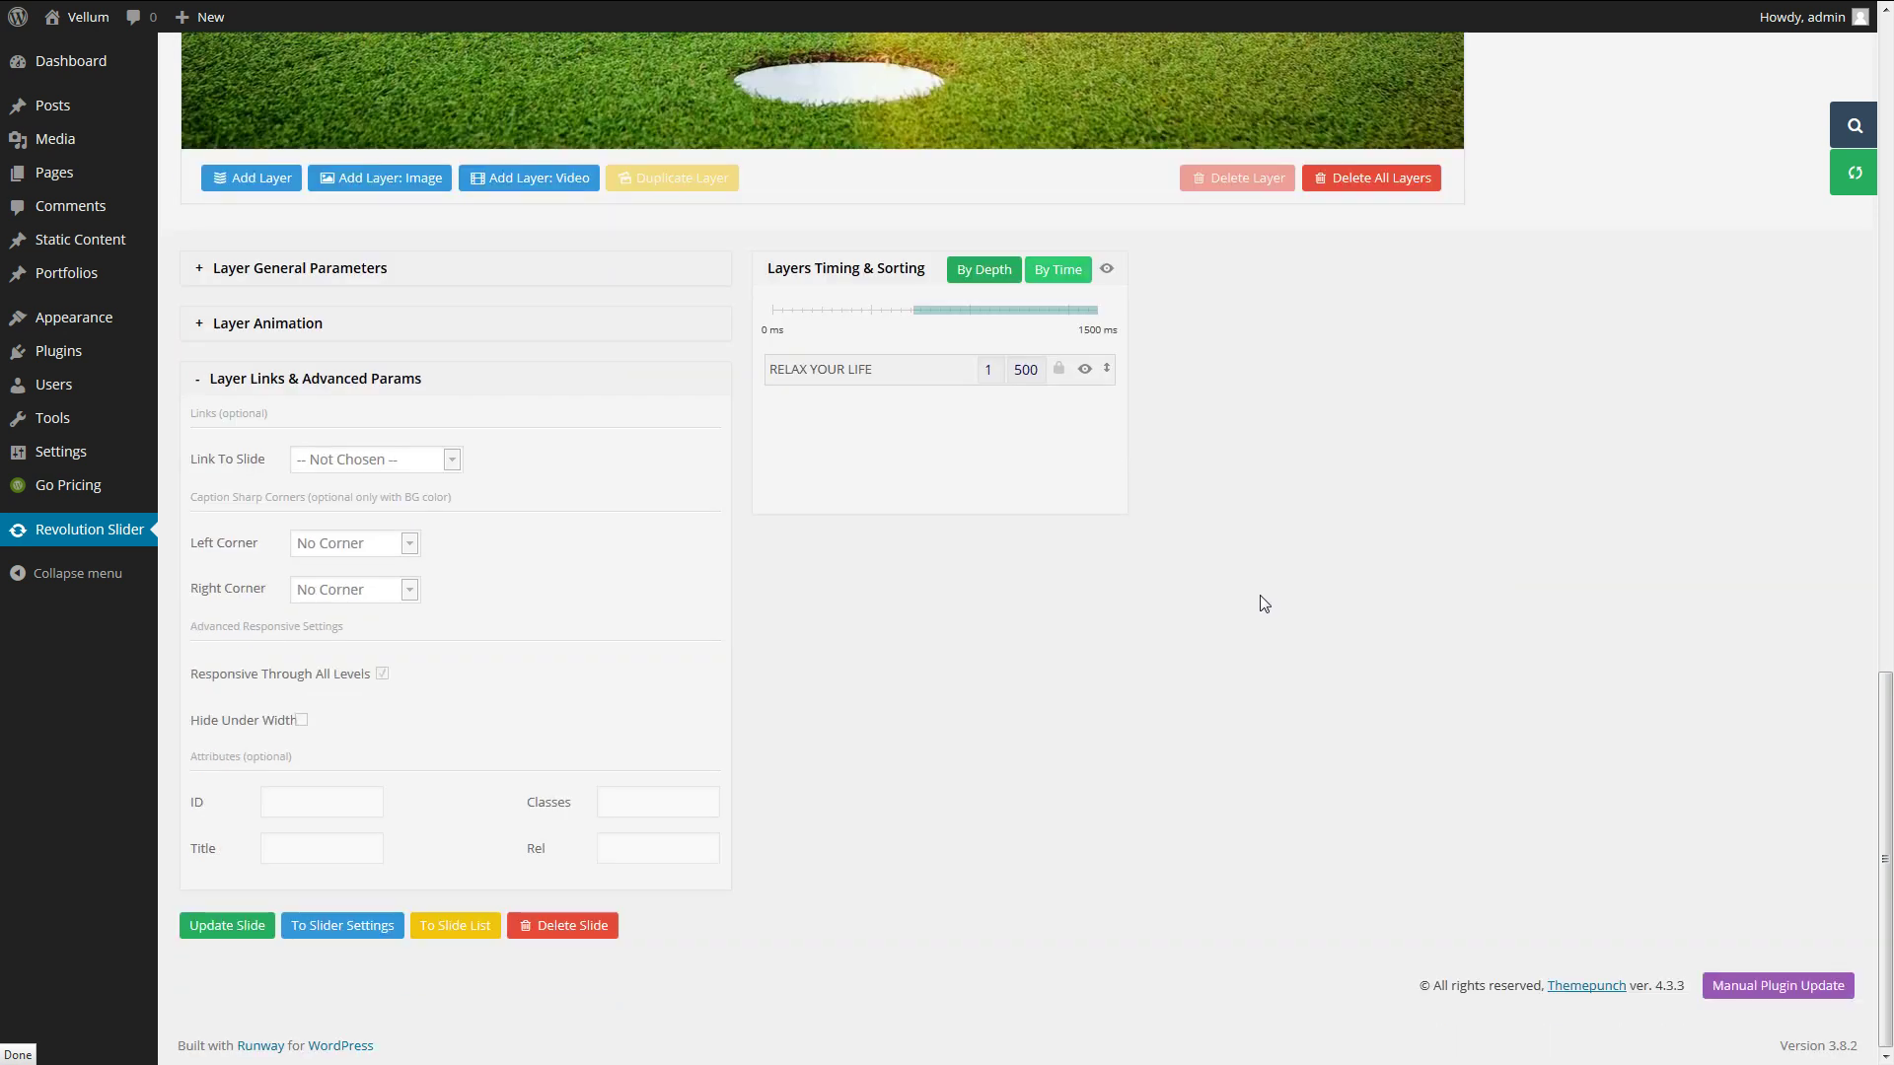
{"action": "left_click", "coordinate": [193, 931]}
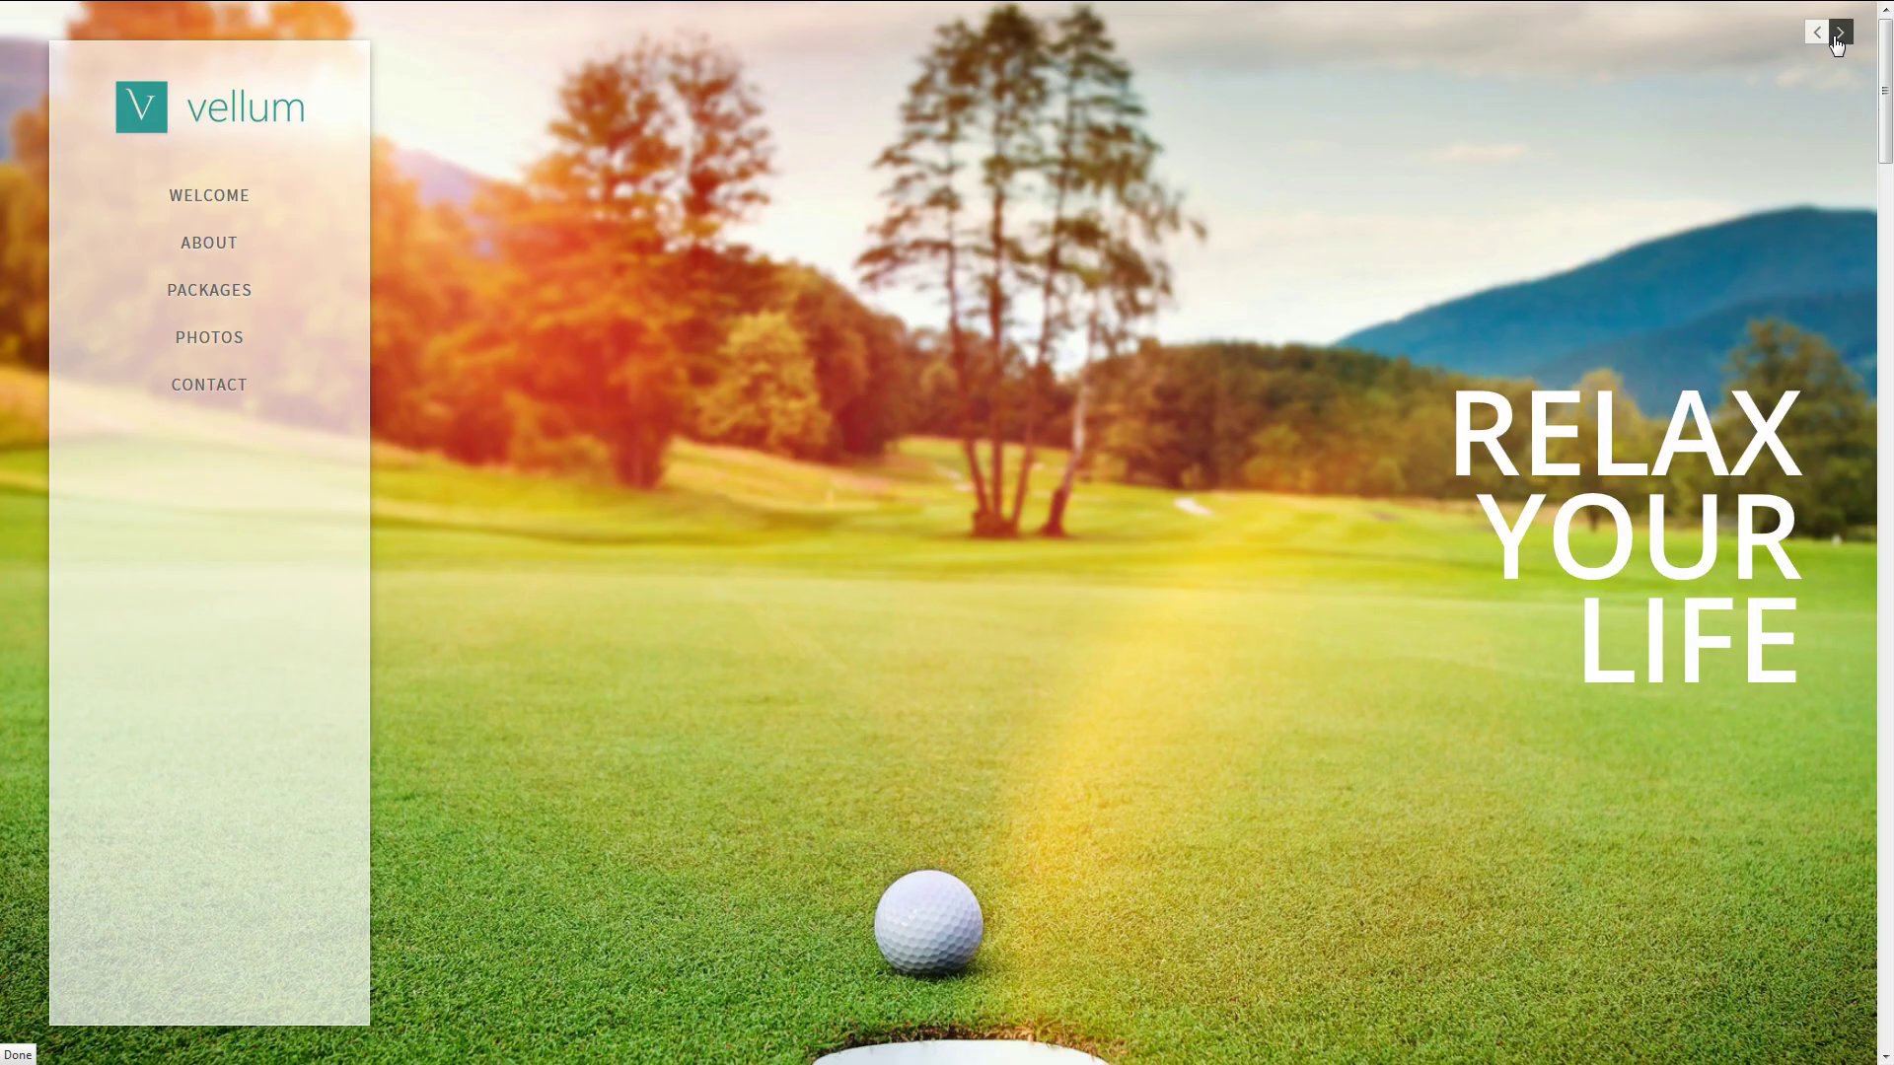
{"action": "left_click", "coordinate": [1838, 33]}
{"action": "key", "text": "ctrl+w"}
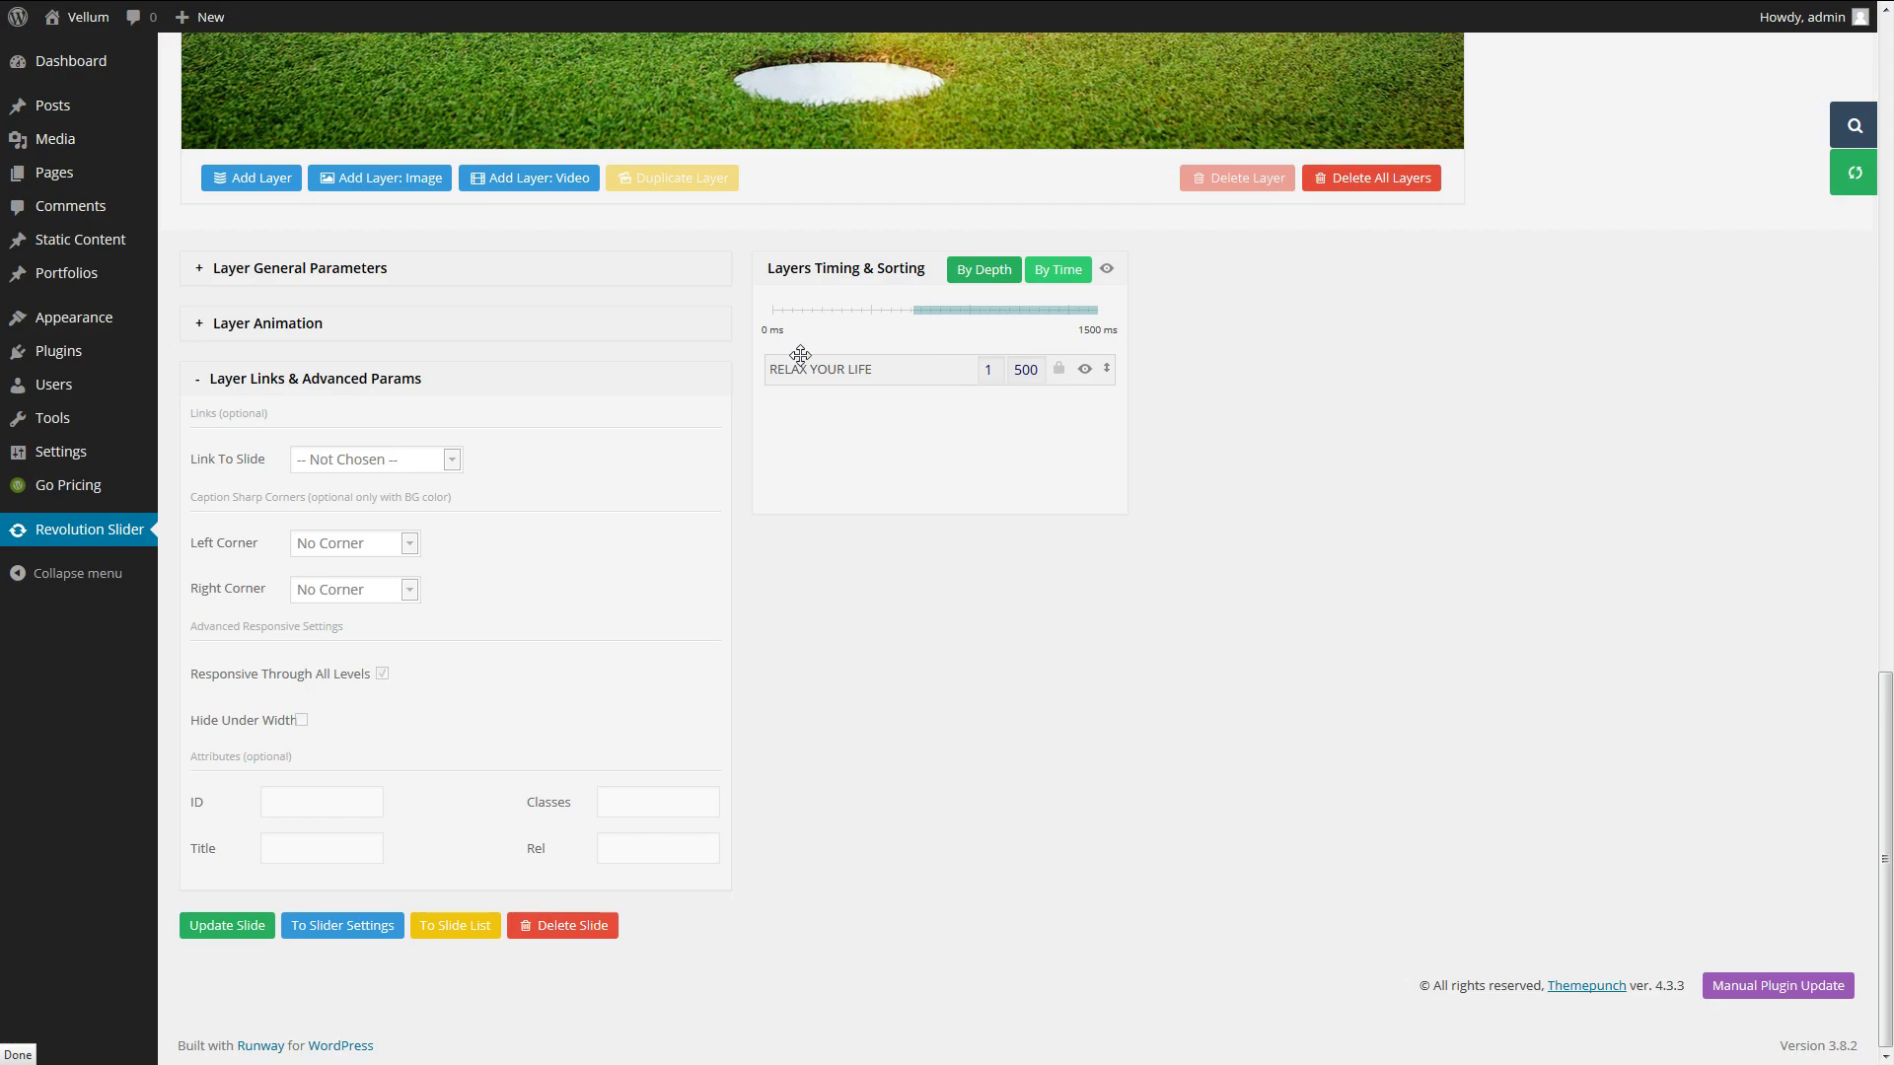
Return to the Resort and Spa slide list and duplicate the golf-1.jpg slide.
{"action": "scroll", "coordinate": [582, 523], "scroll_direction": "up", "scroll_amount": 15}
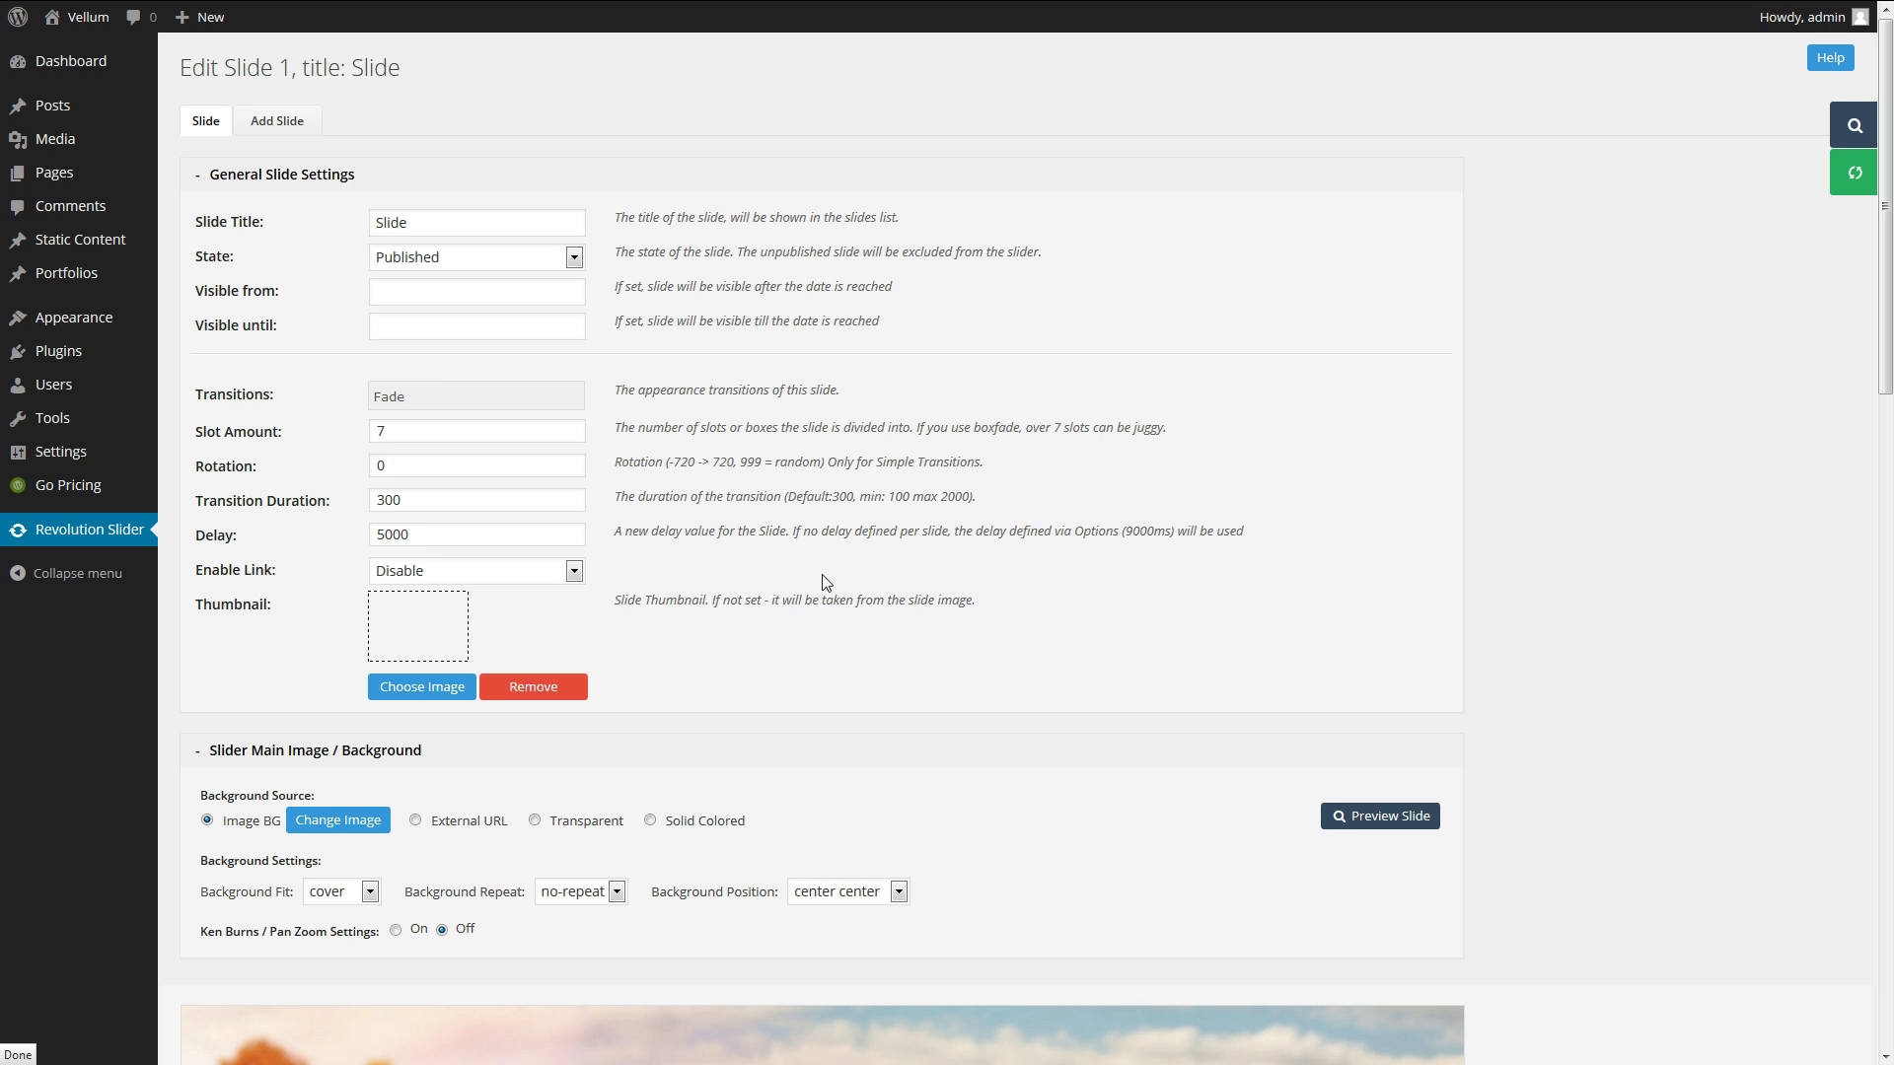
{"action": "scroll", "coordinate": [824, 577], "scroll_direction": "down", "scroll_amount": 15}
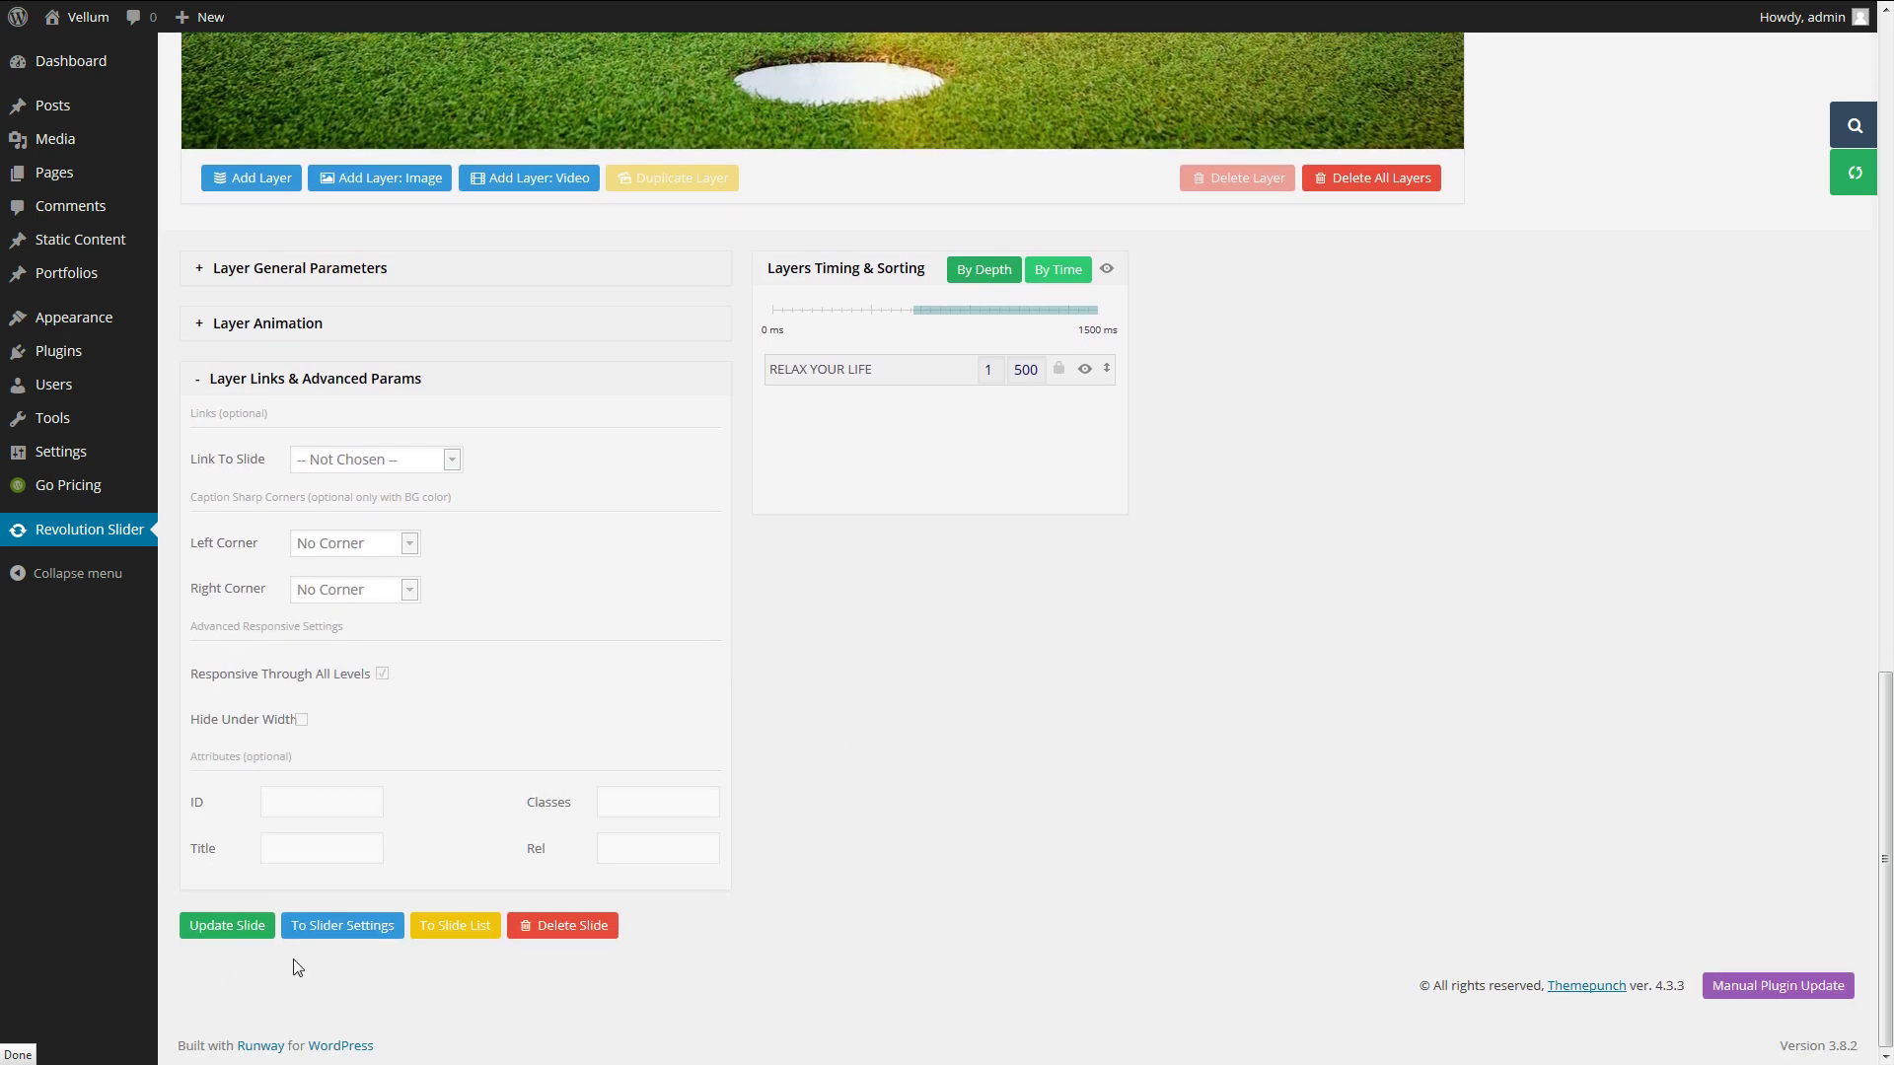
{"action": "left_click", "coordinate": [455, 936]}
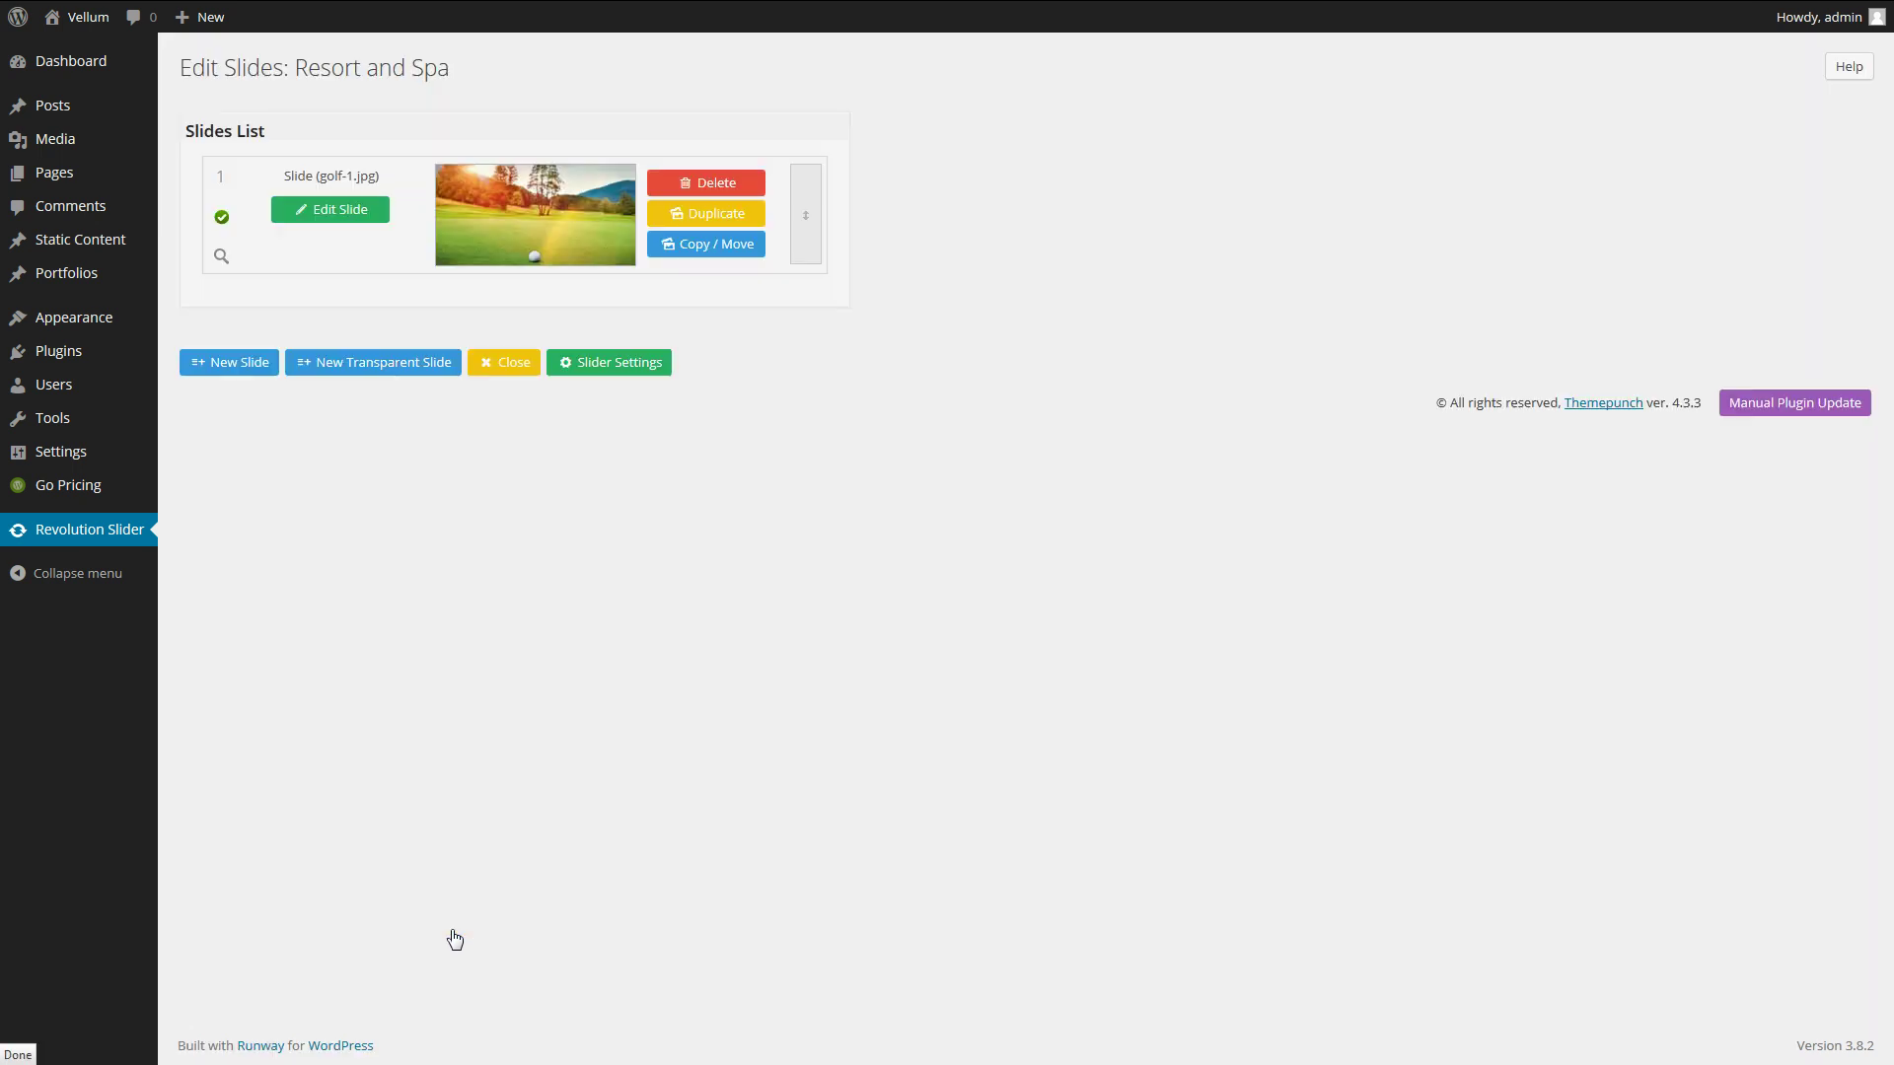
{"action": "left_click", "coordinate": [712, 225]}
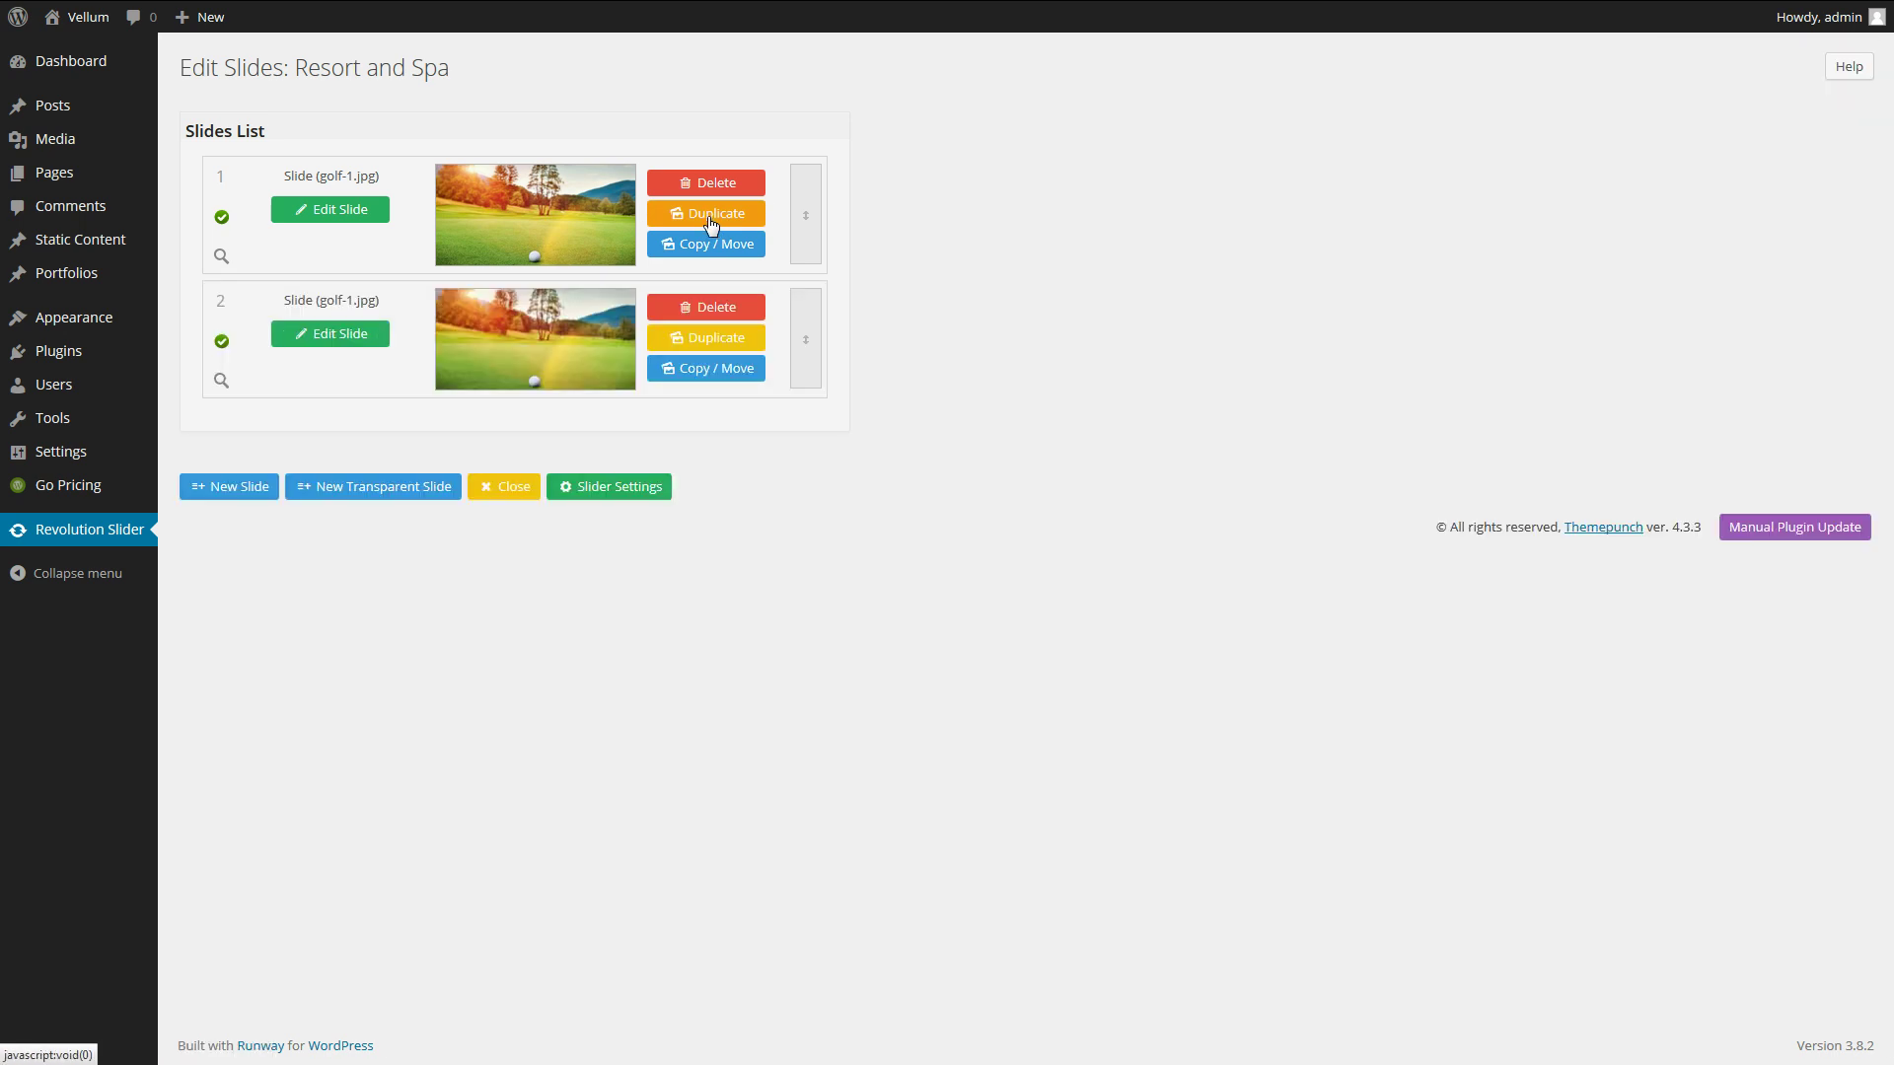
Open the duplicated second slide for editing and replace its background image with golf-2.jpg from the media library.
{"action": "left_click", "coordinate": [336, 340]}
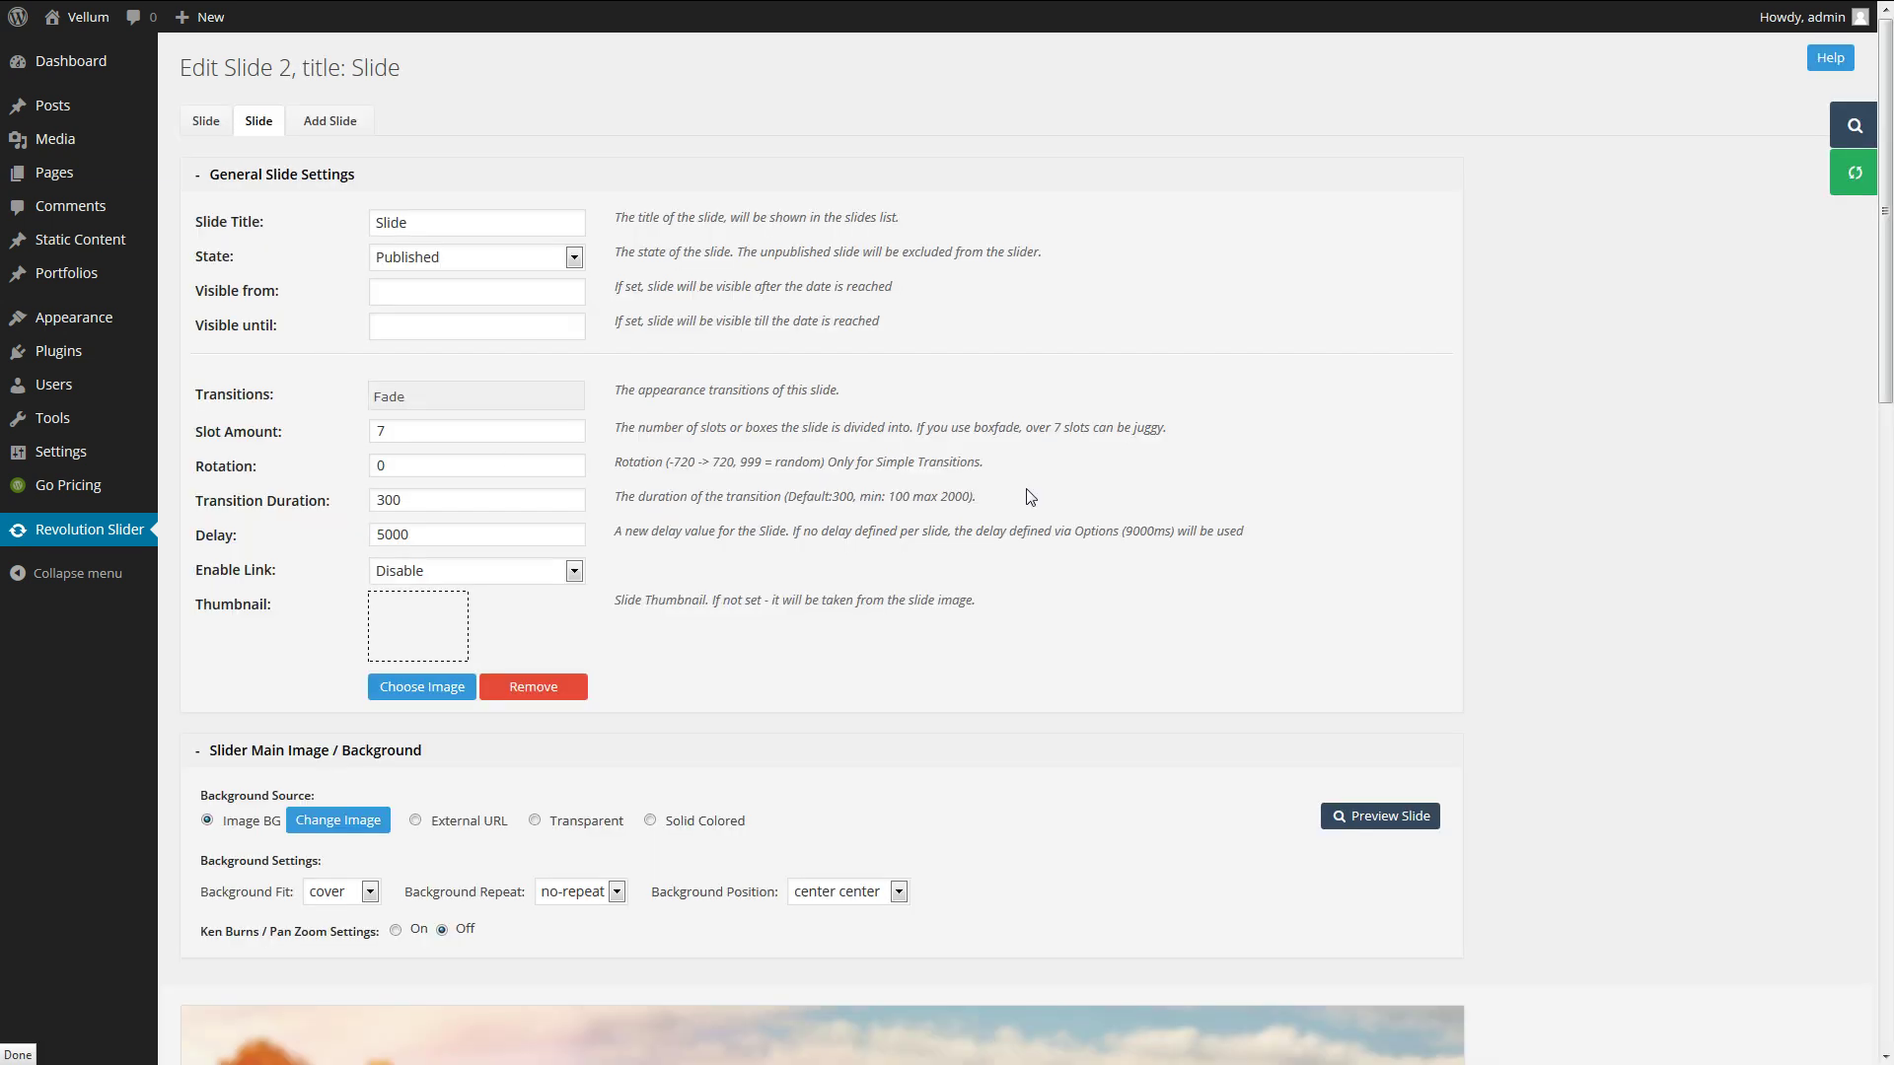
{"action": "scroll", "coordinate": [1043, 496], "scroll_direction": "down", "scroll_amount": 6}
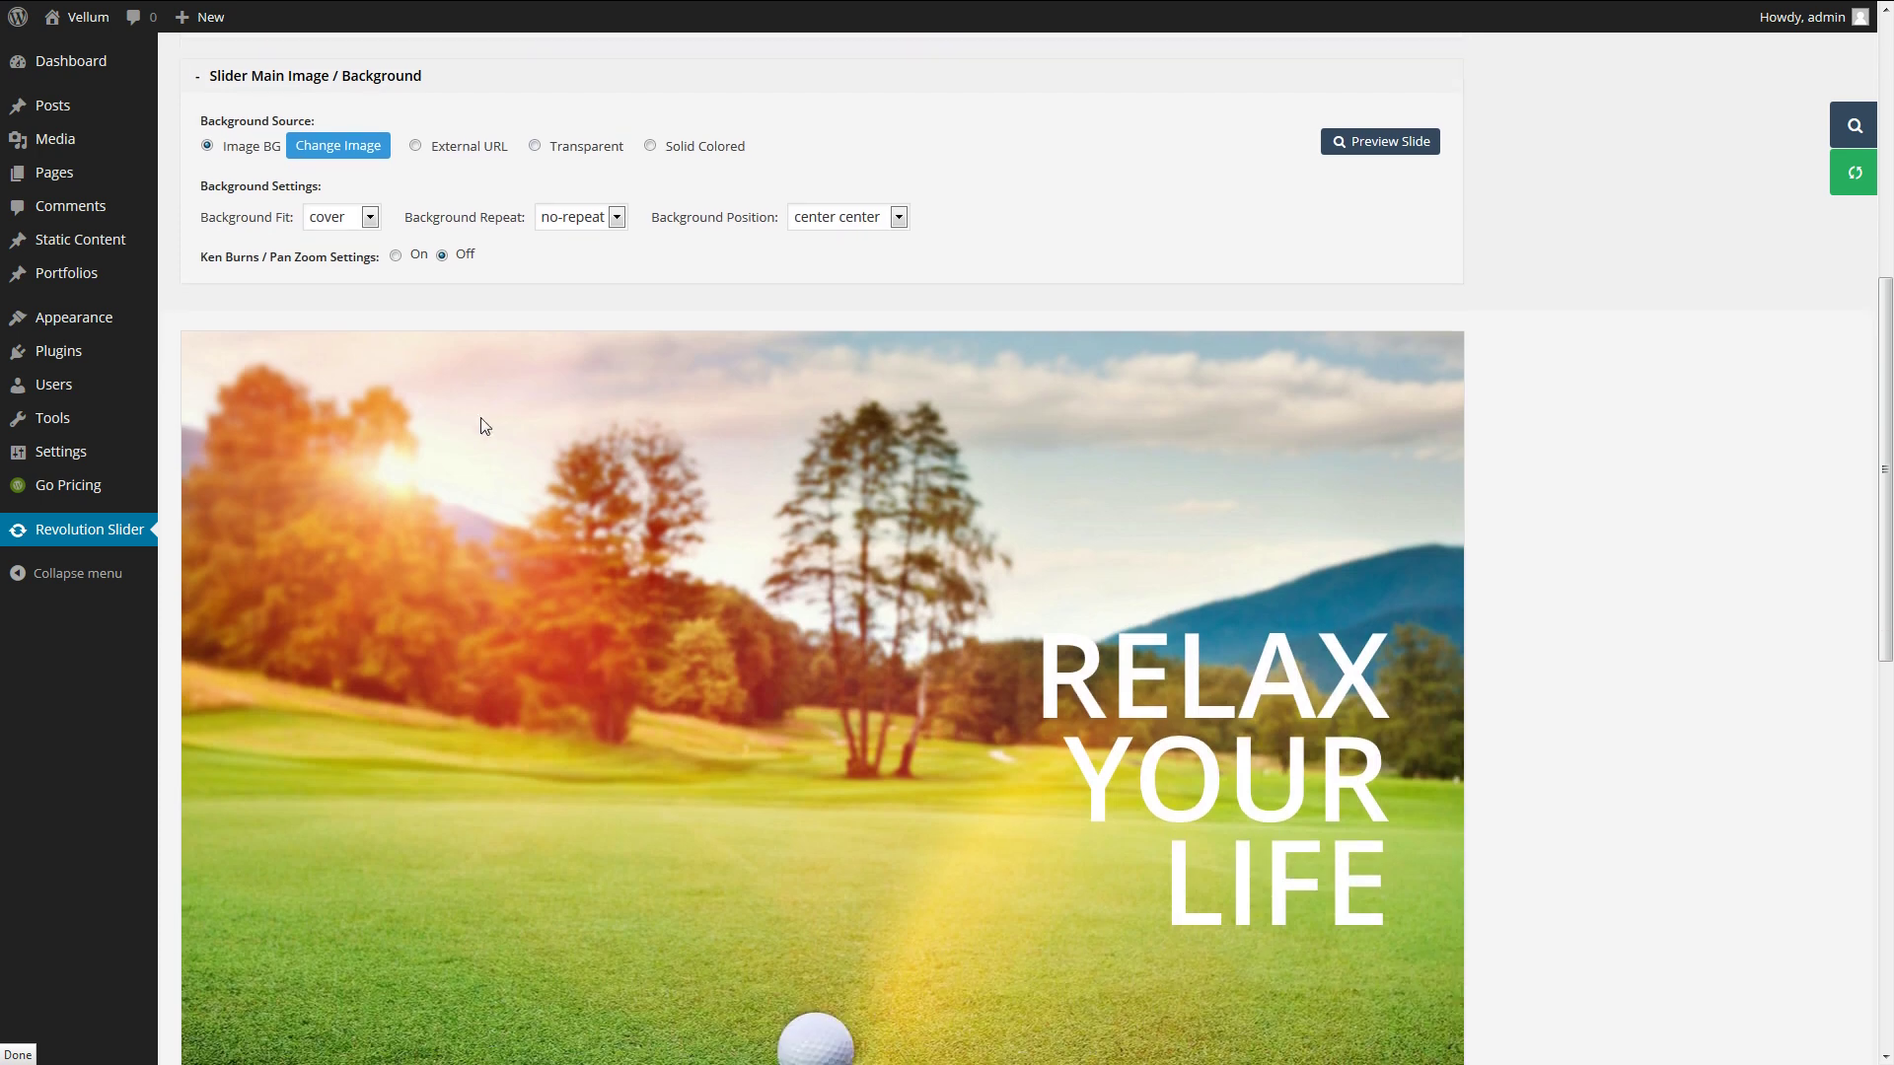
{"action": "left_click", "coordinate": [347, 150]}
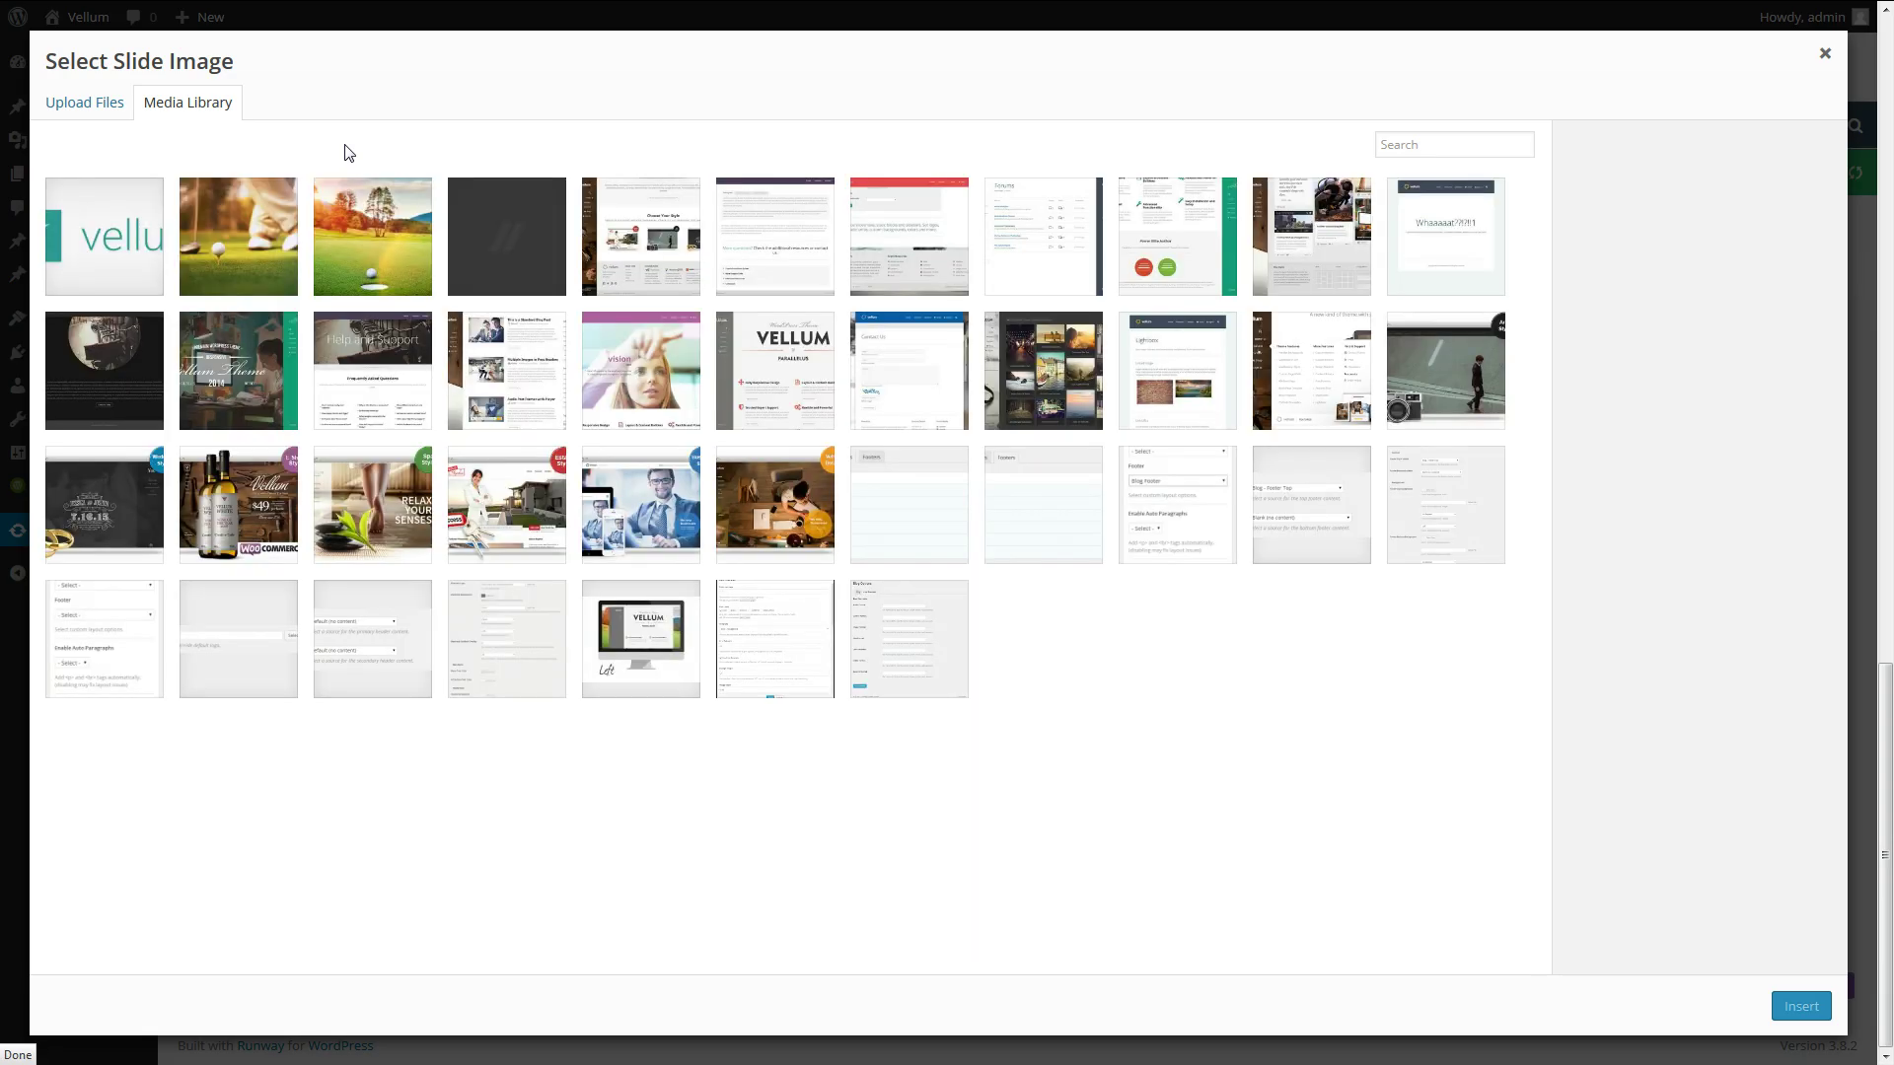
{"action": "left_click", "coordinate": [241, 257]}
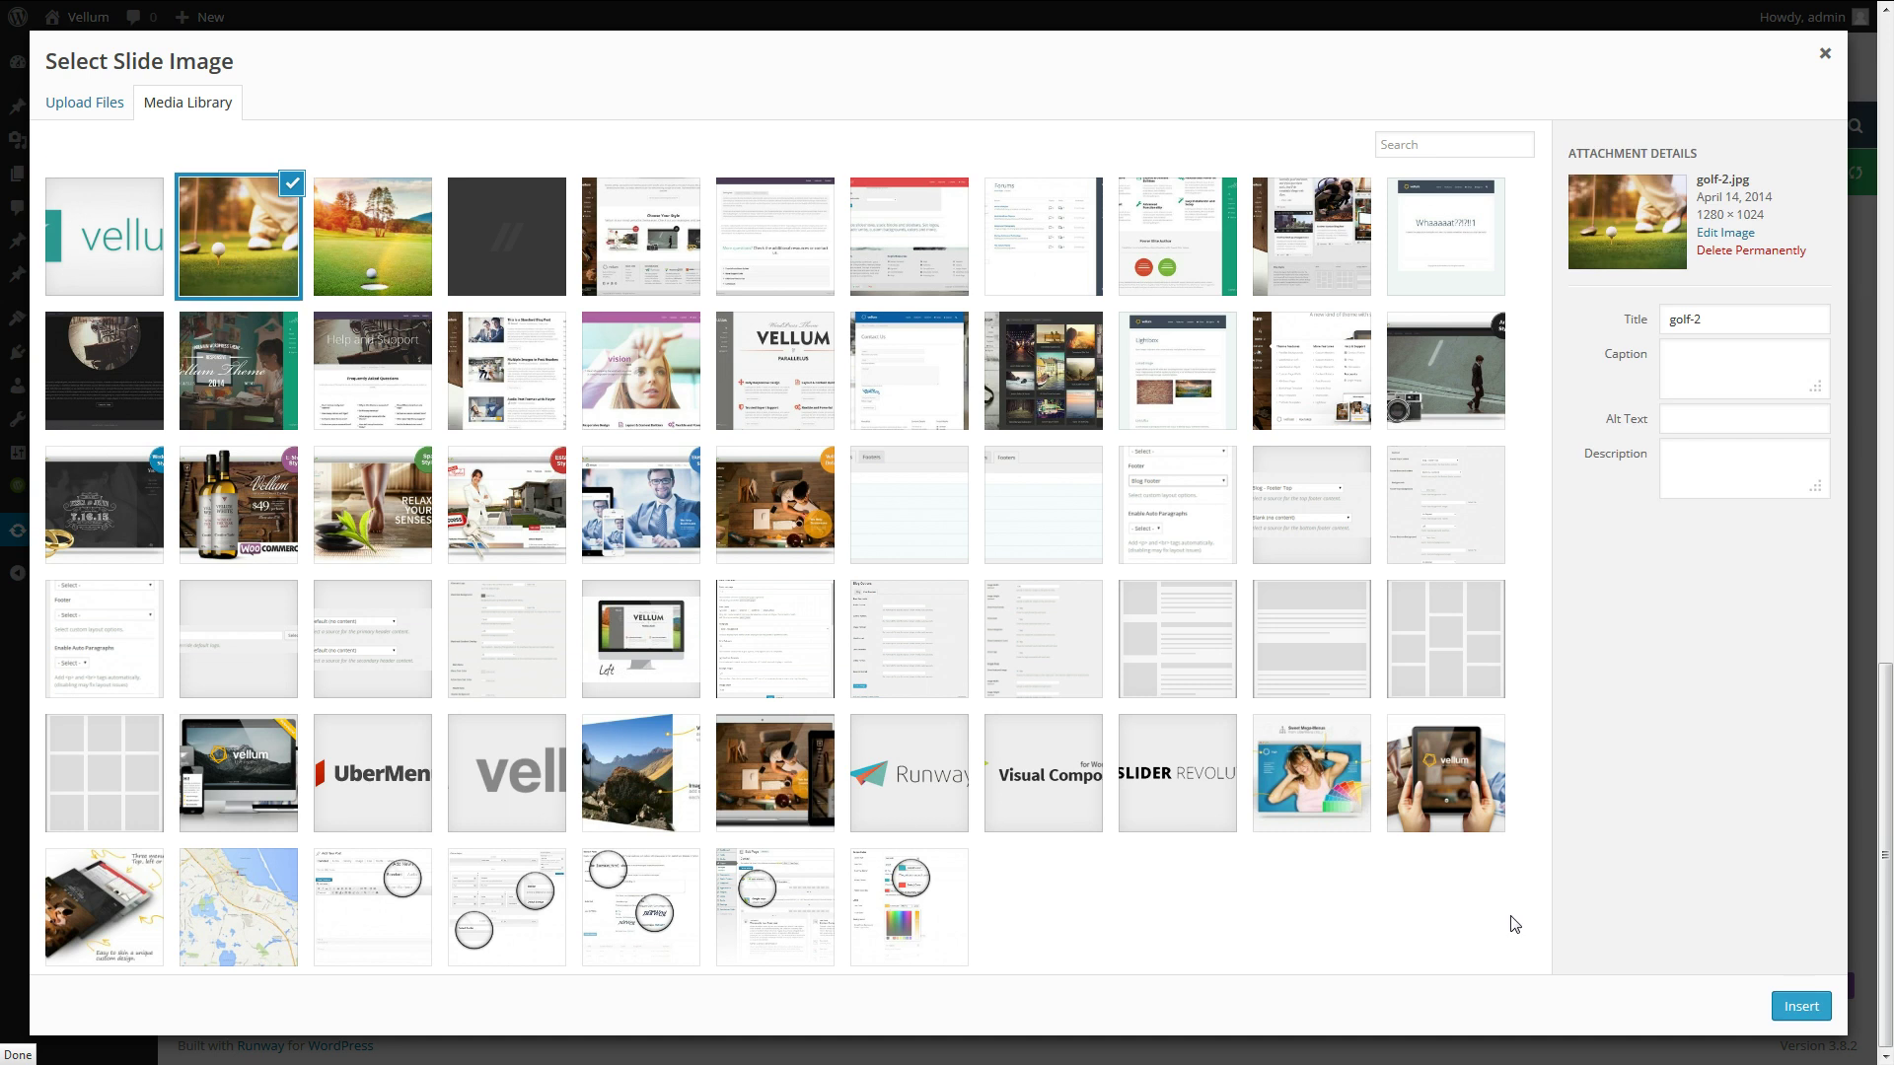
{"action": "left_click", "coordinate": [1809, 1006]}
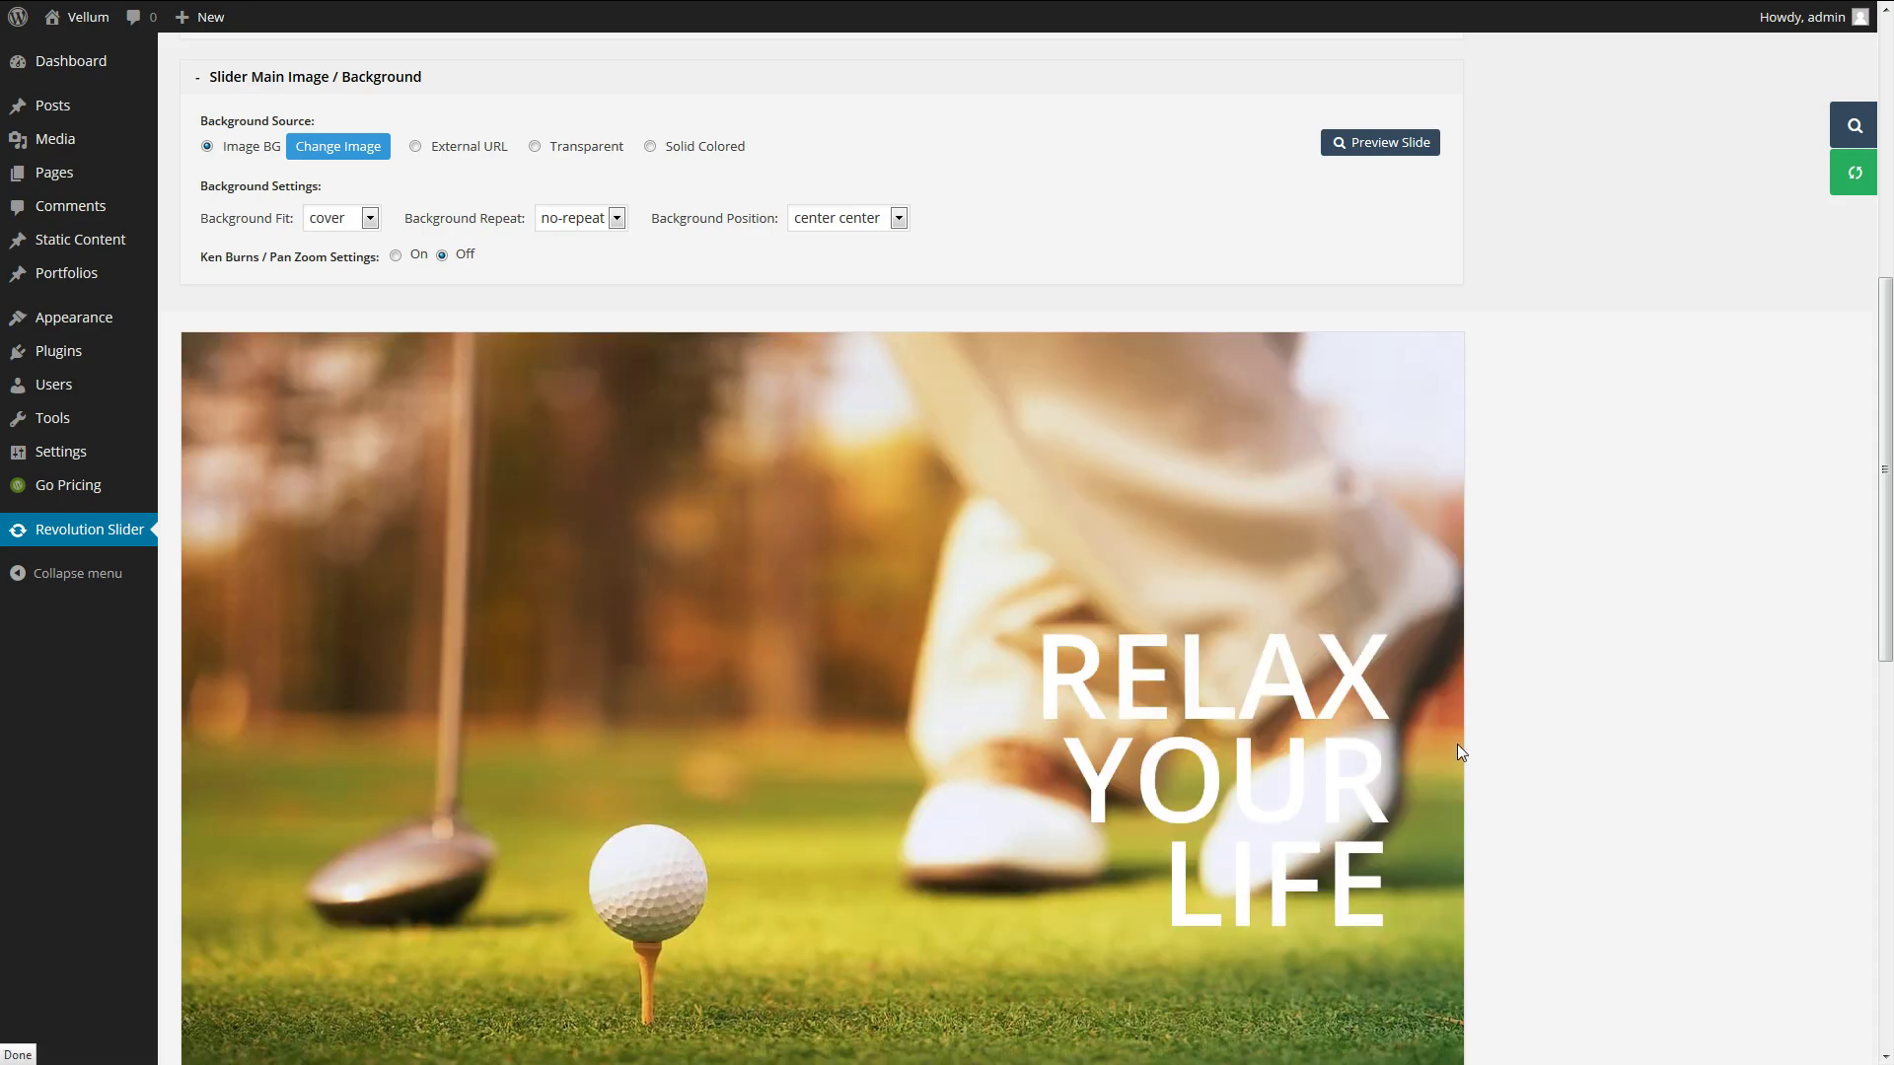
Change the word RELAX to ENJOY in the second slide's three-line headline layer, keeping its HTML markup.
{"action": "scroll", "coordinate": [1458, 744], "scroll_direction": "down", "scroll_amount": 5}
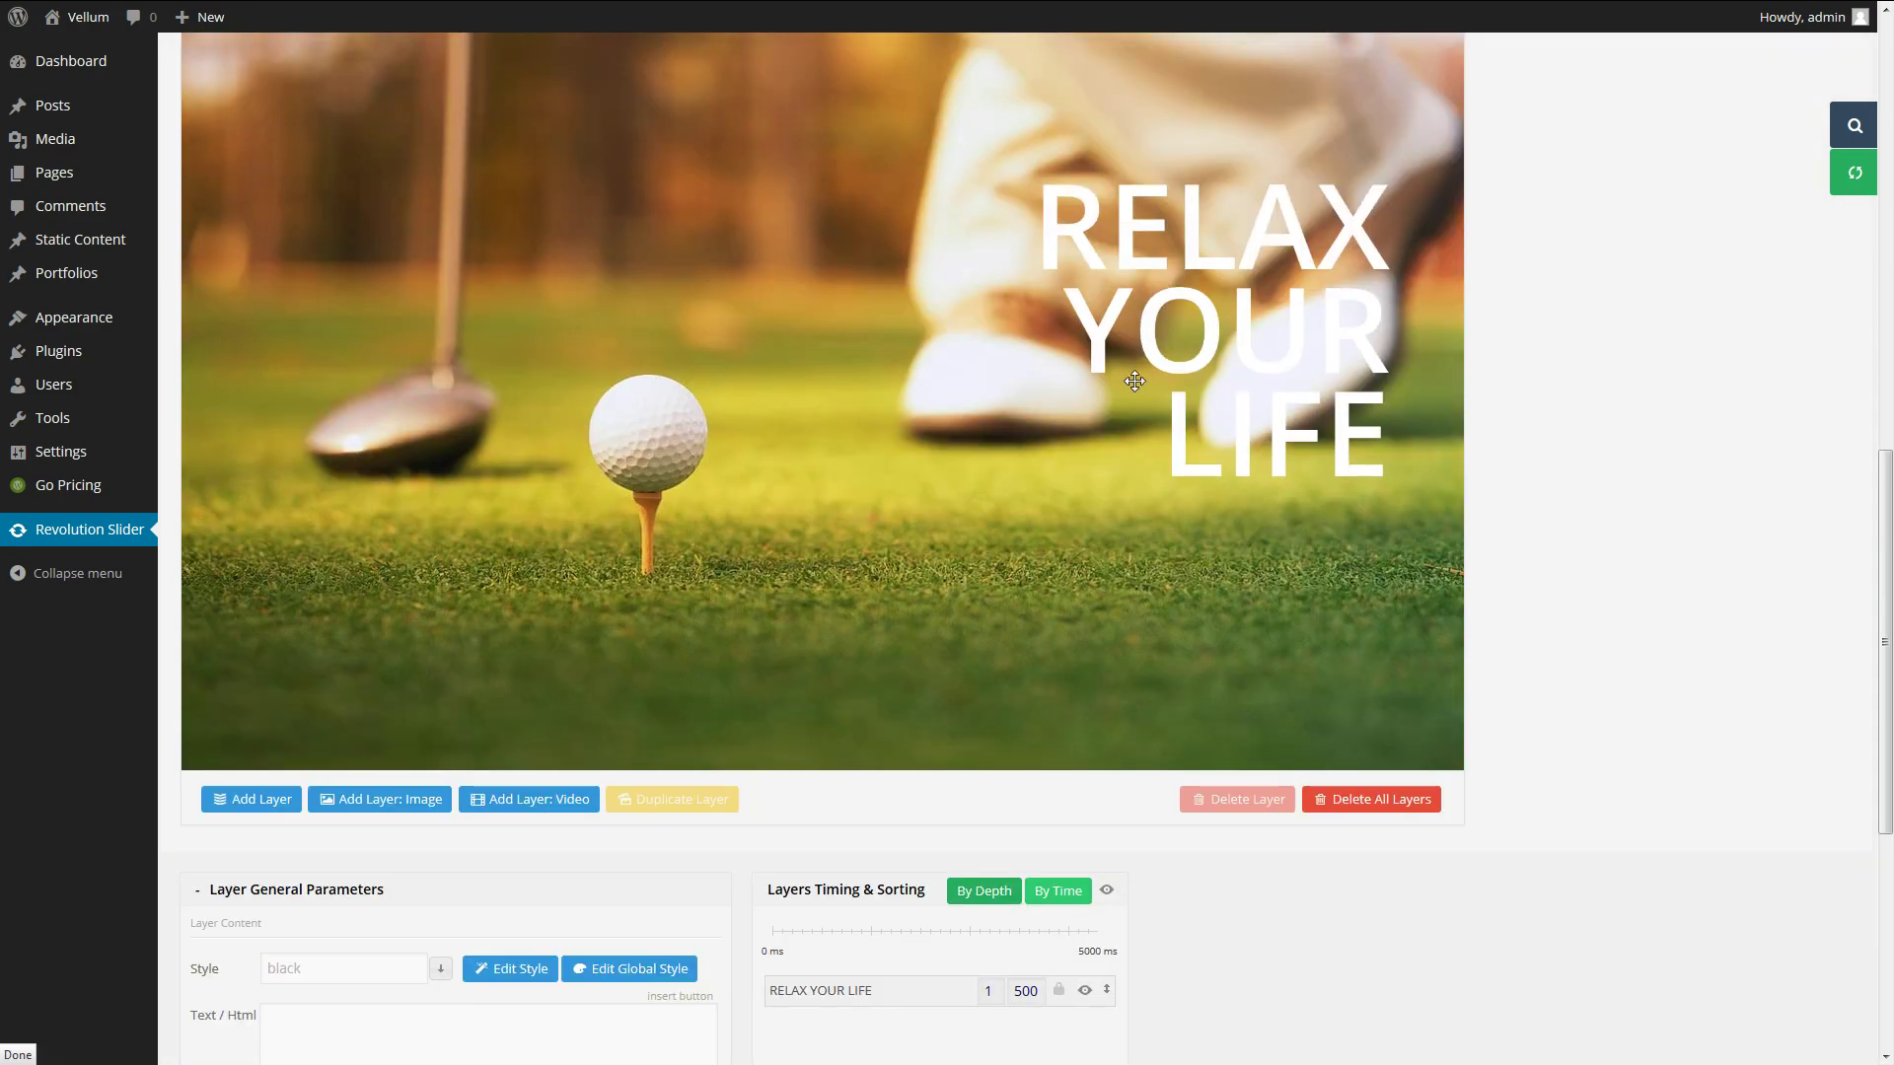
{"action": "scroll", "coordinate": [1386, 434], "scroll_direction": "down", "scroll_amount": 3}
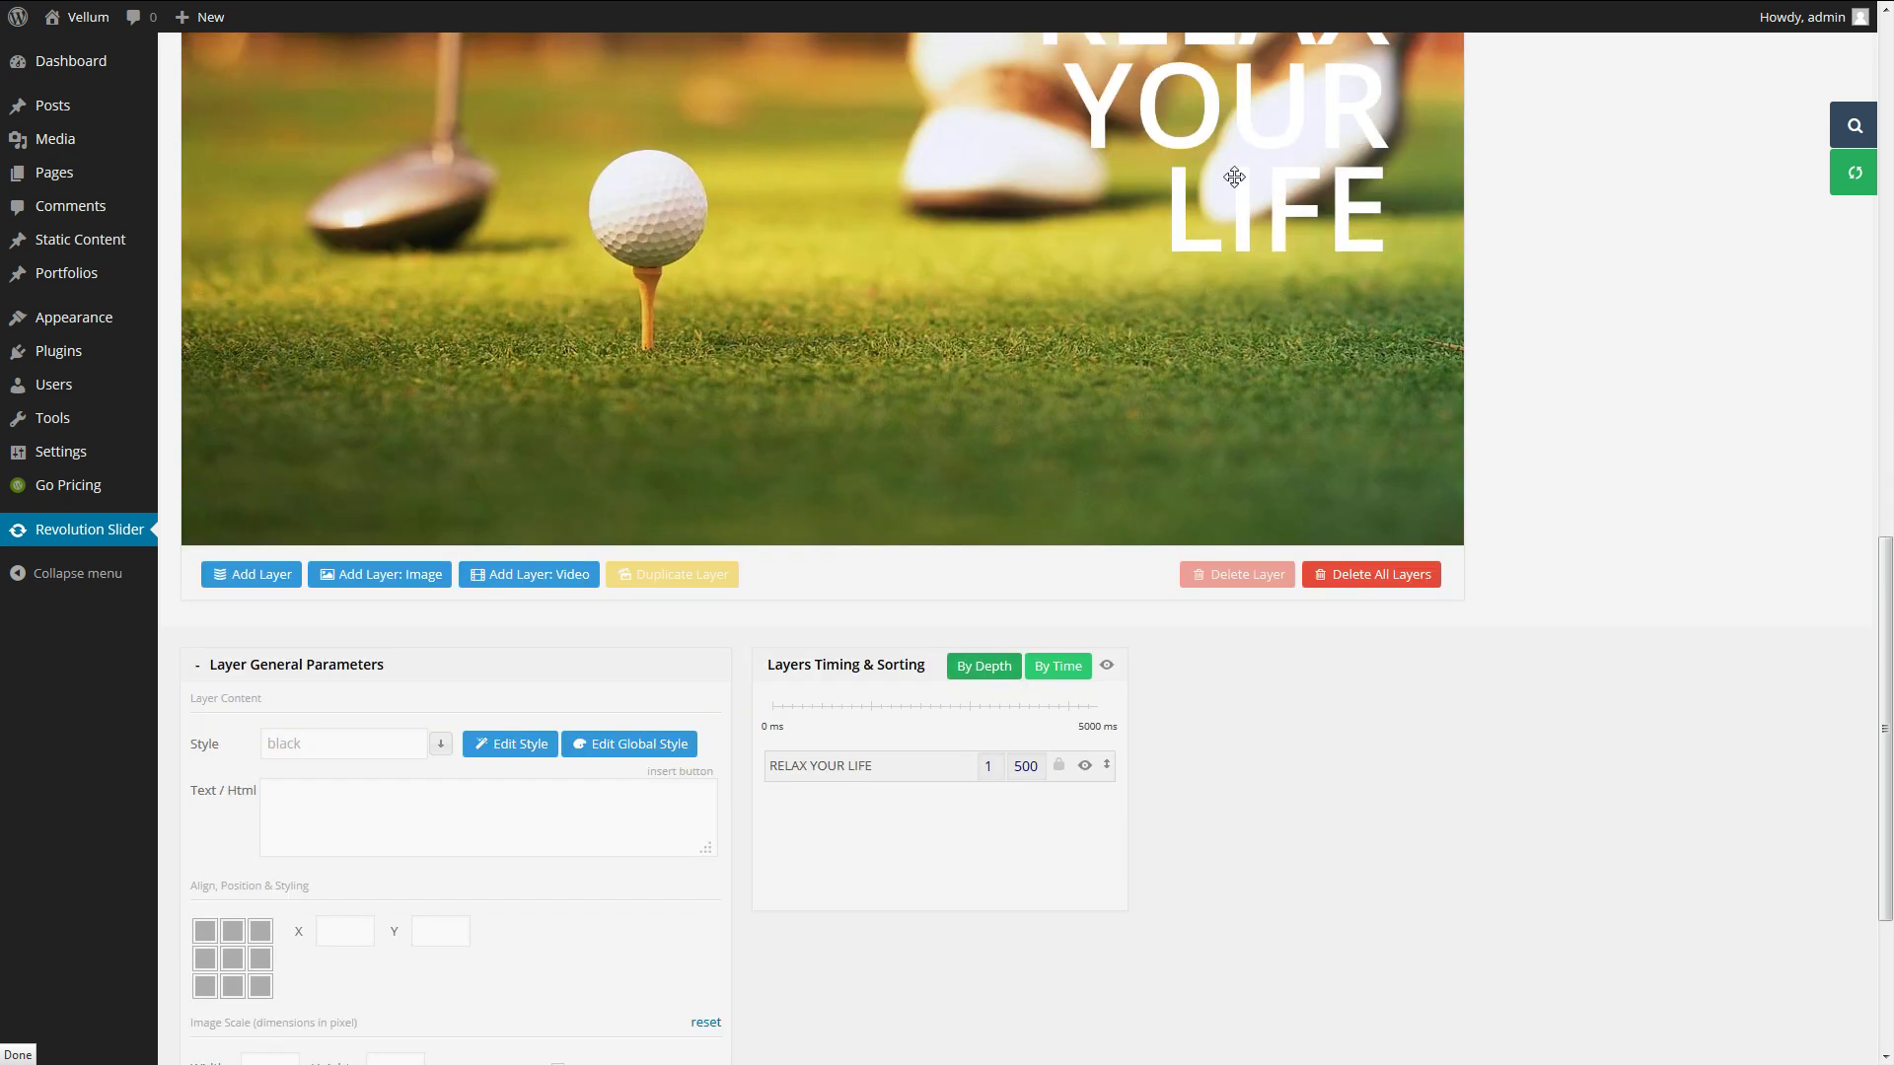
{"action": "left_click", "coordinate": [1233, 177]}
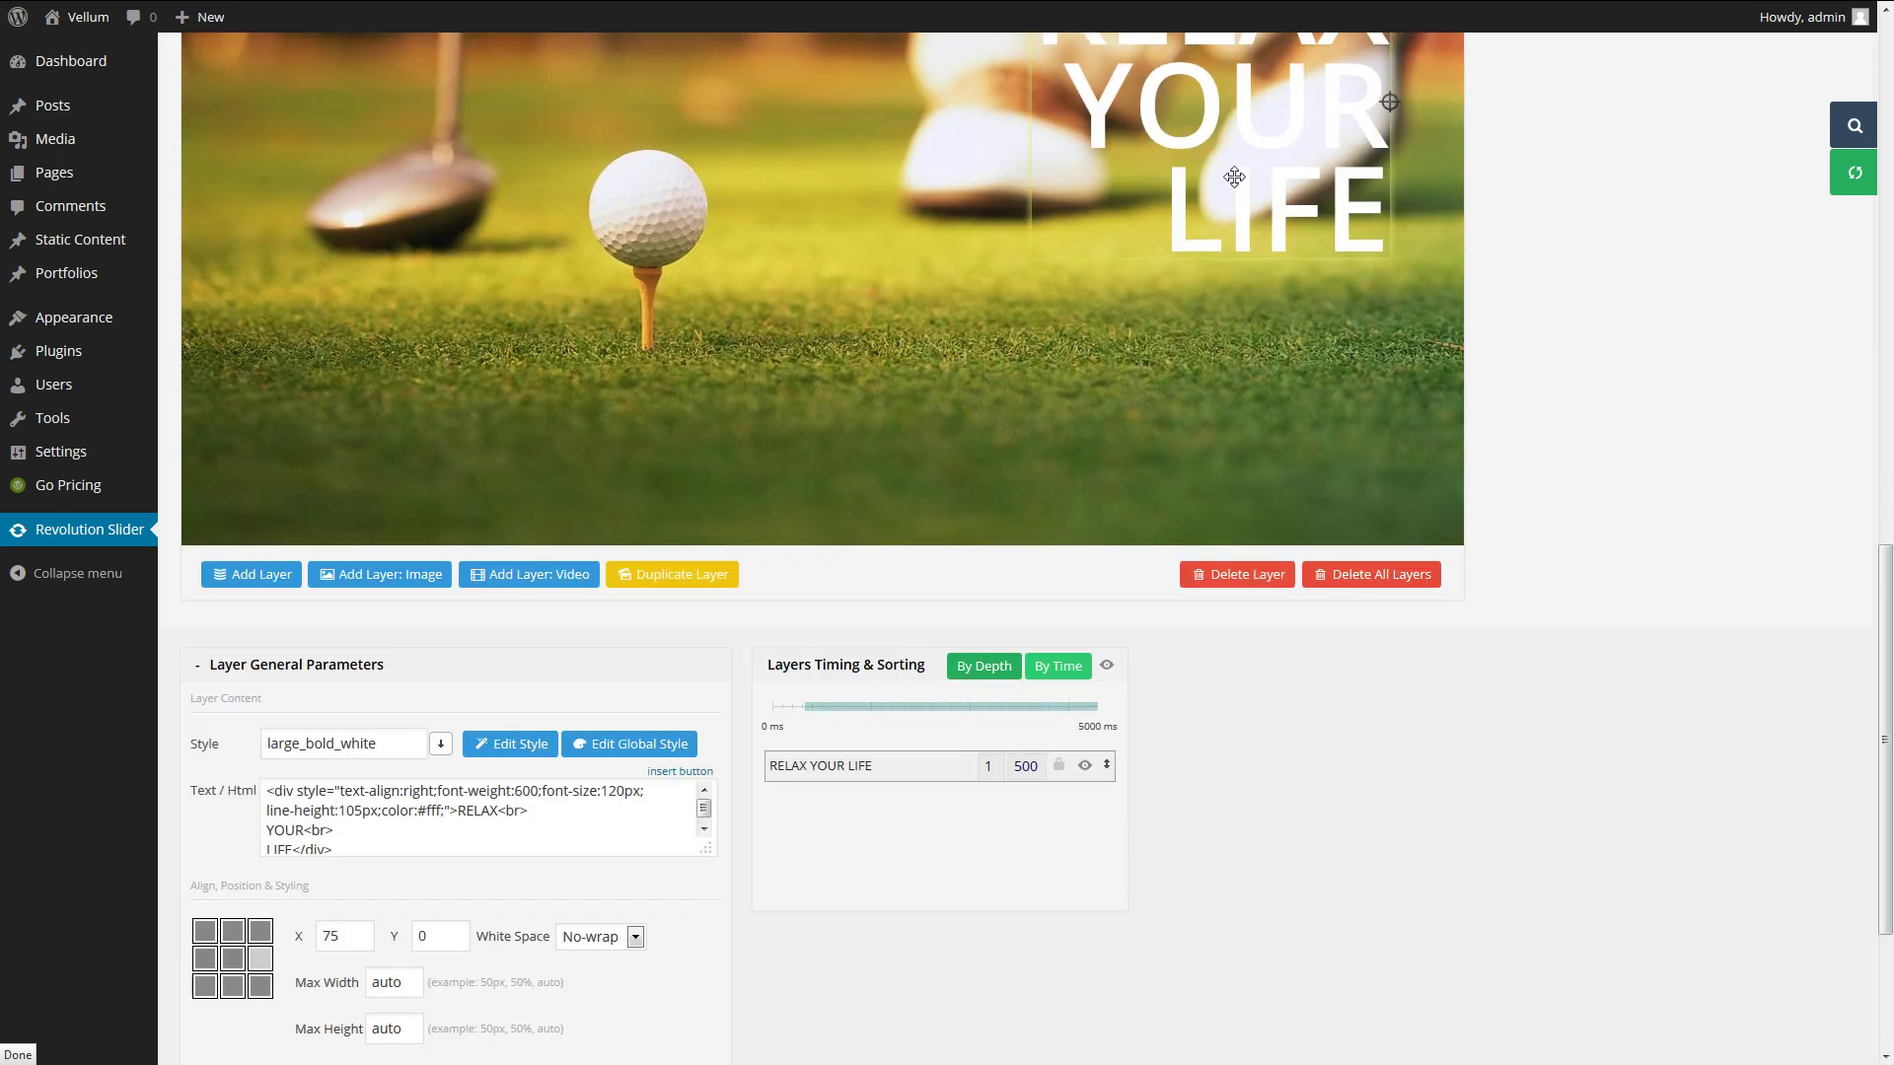
{"action": "double_click", "coordinate": [482, 809]}
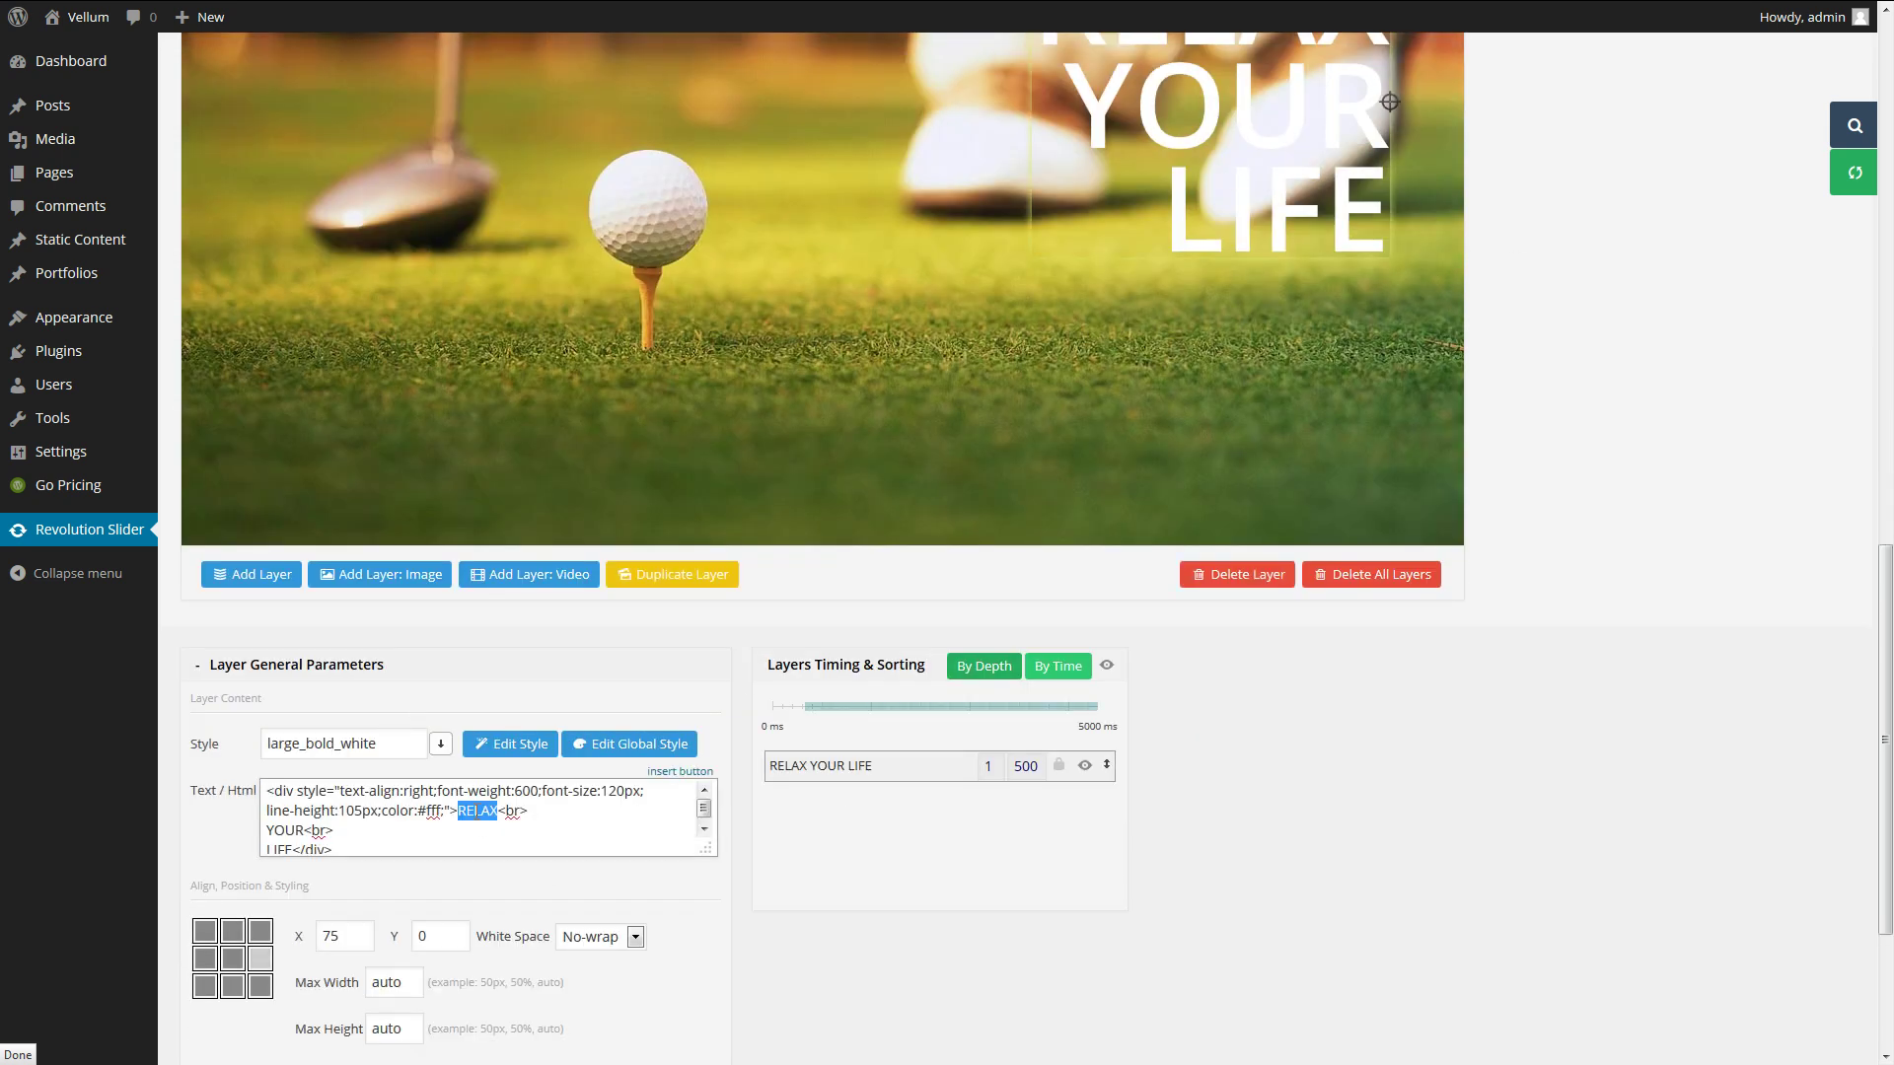
{"action": "type", "text": "ENJOY"}
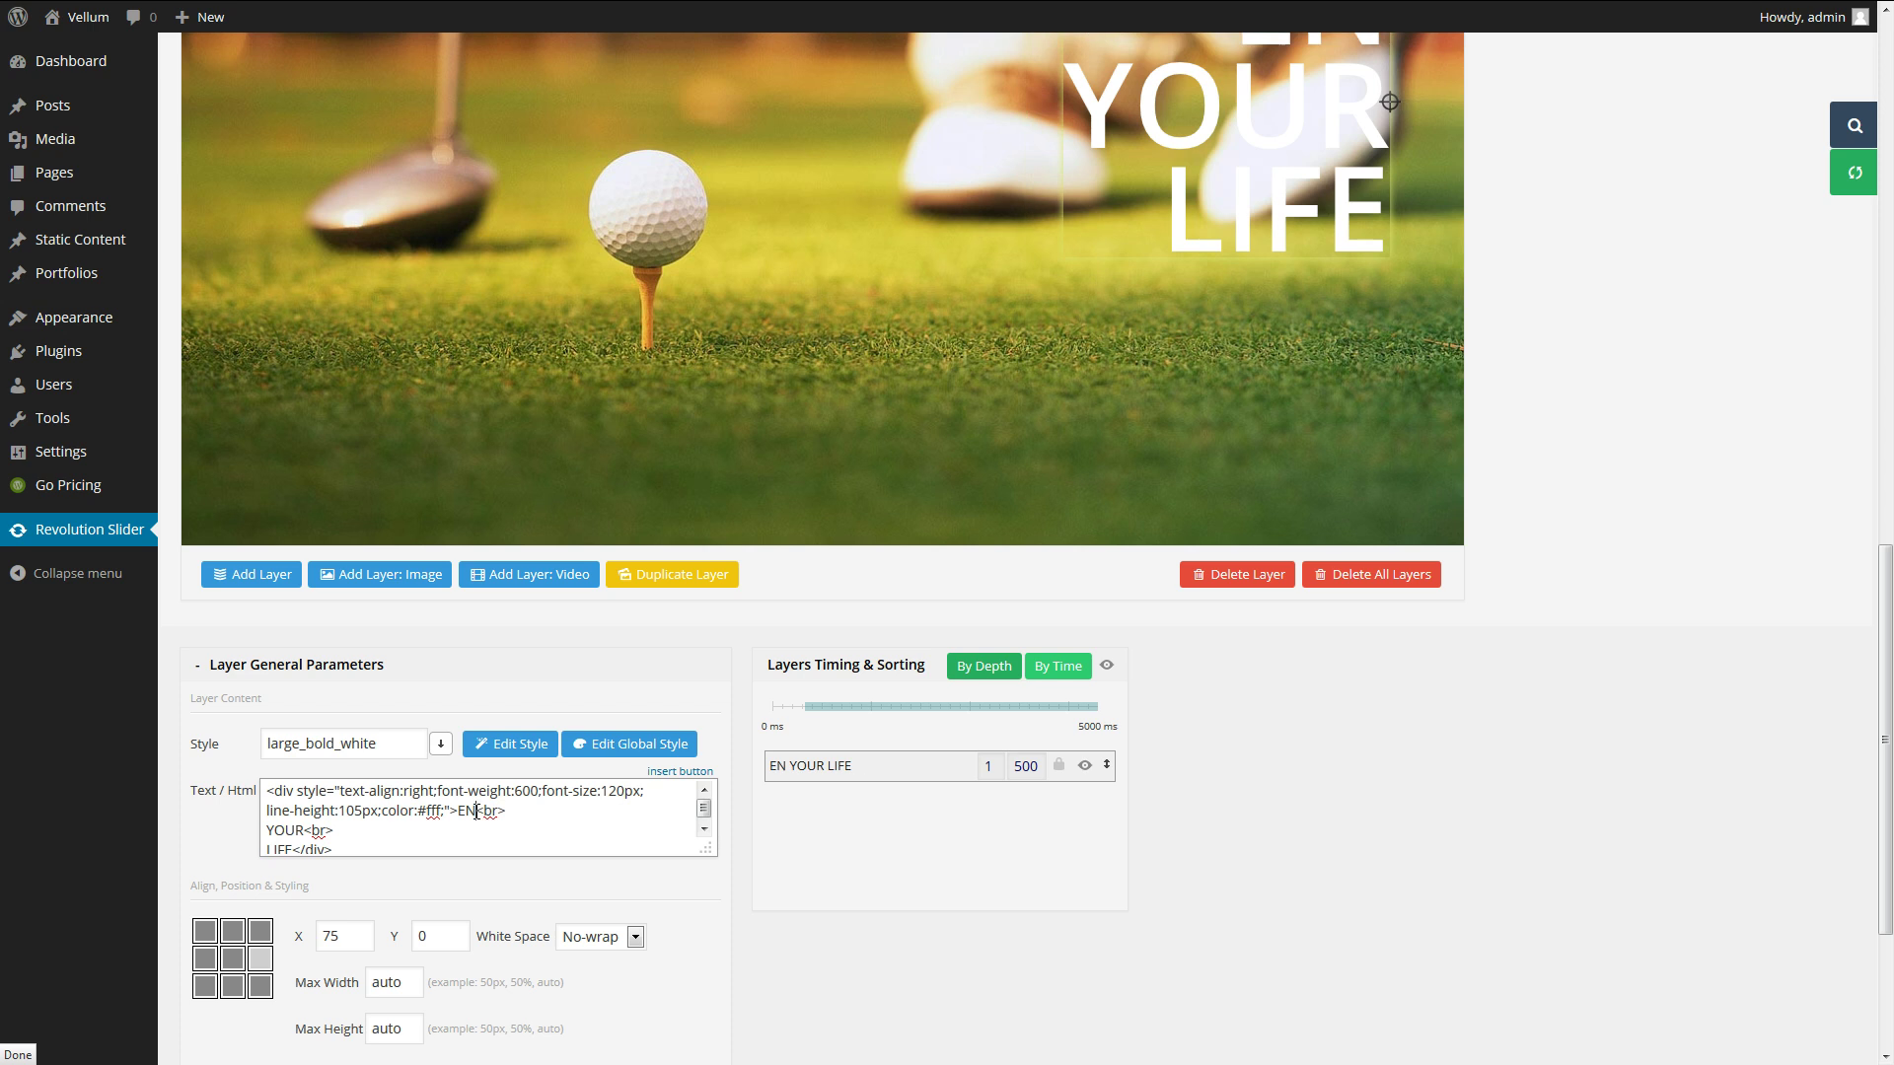
Save the second slide's changes and check the two golf slides on the reloaded live home page.
{"action": "scroll", "coordinate": [713, 775], "scroll_direction": "up", "scroll_amount": 3}
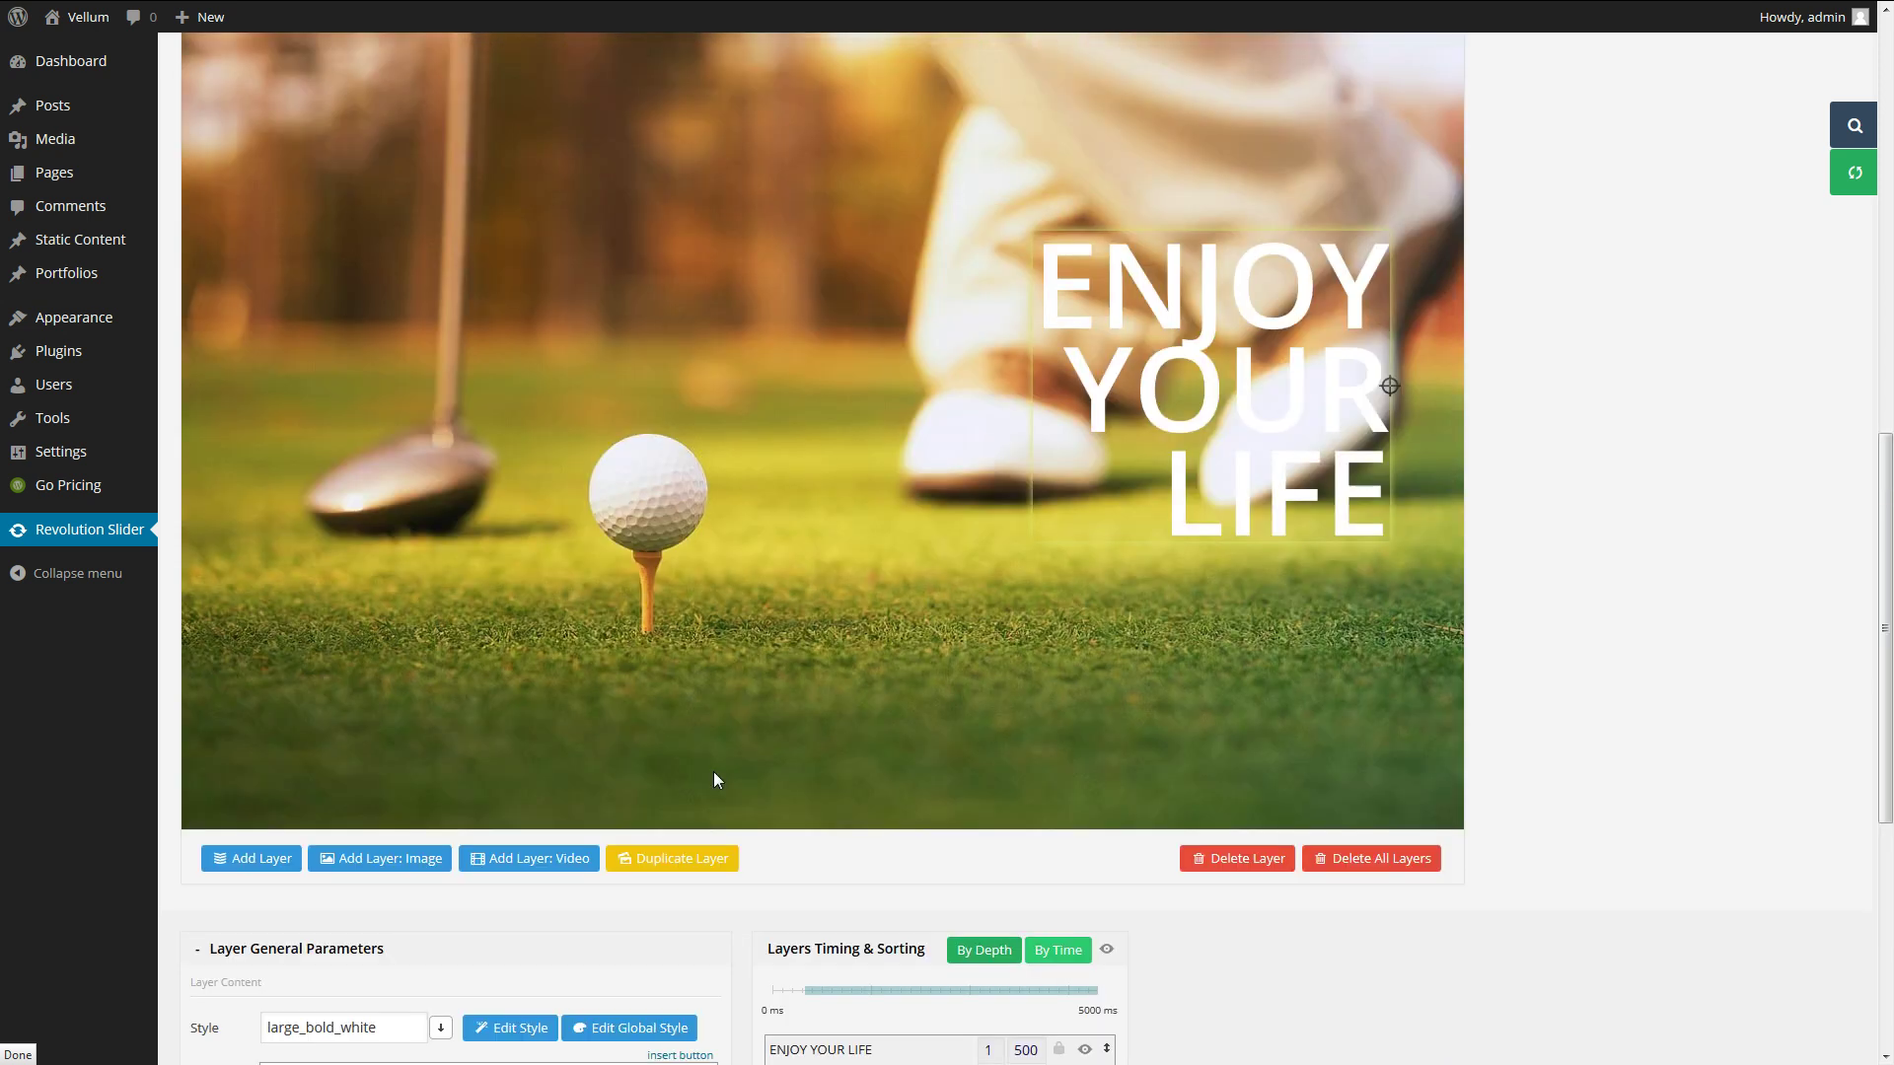
{"action": "scroll", "coordinate": [716, 787], "scroll_direction": "down", "scroll_amount": 3}
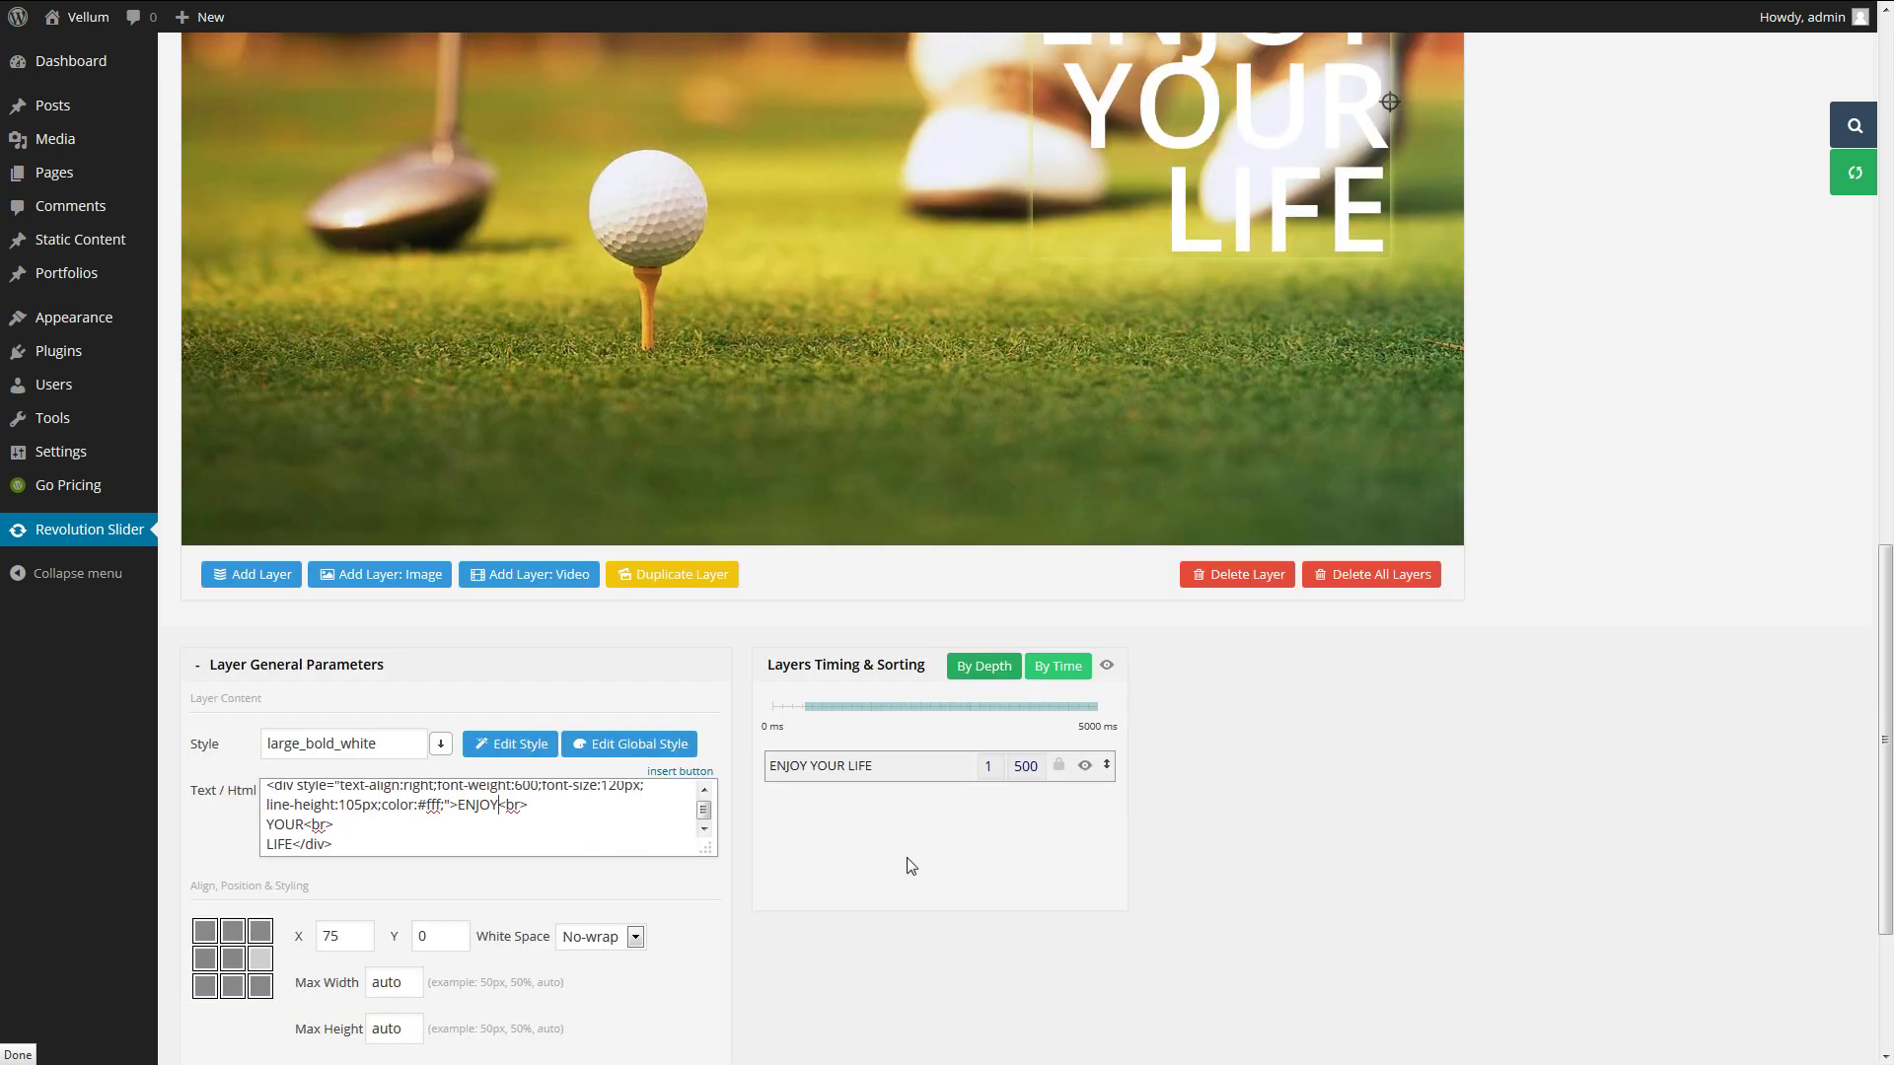
{"action": "scroll", "coordinate": [681, 838], "scroll_direction": "down", "scroll_amount": 3}
{"action": "left_click", "coordinate": [227, 925]}
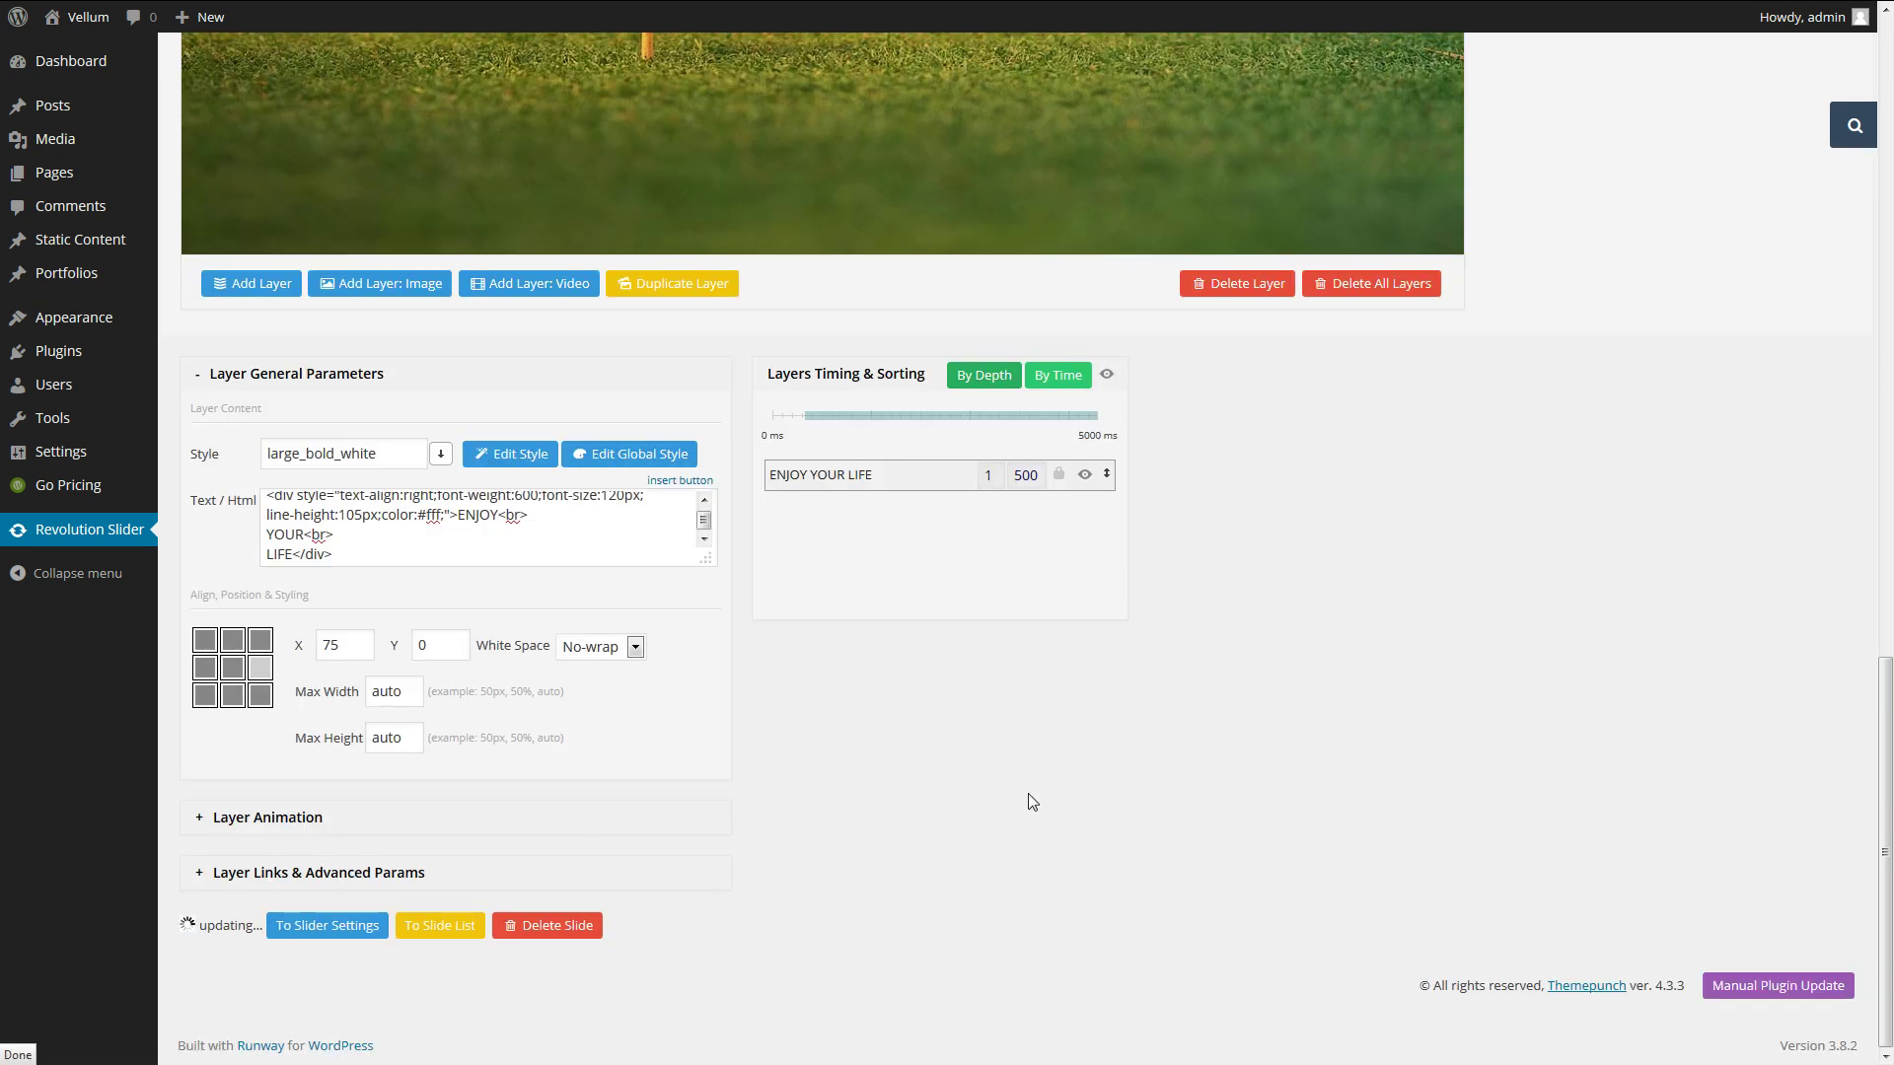
{"action": "scroll", "coordinate": [1159, 849], "scroll_direction": "up", "scroll_amount": 5}
{"action": "scroll", "coordinate": [1156, 841], "scroll_direction": "up", "scroll_amount": 4}
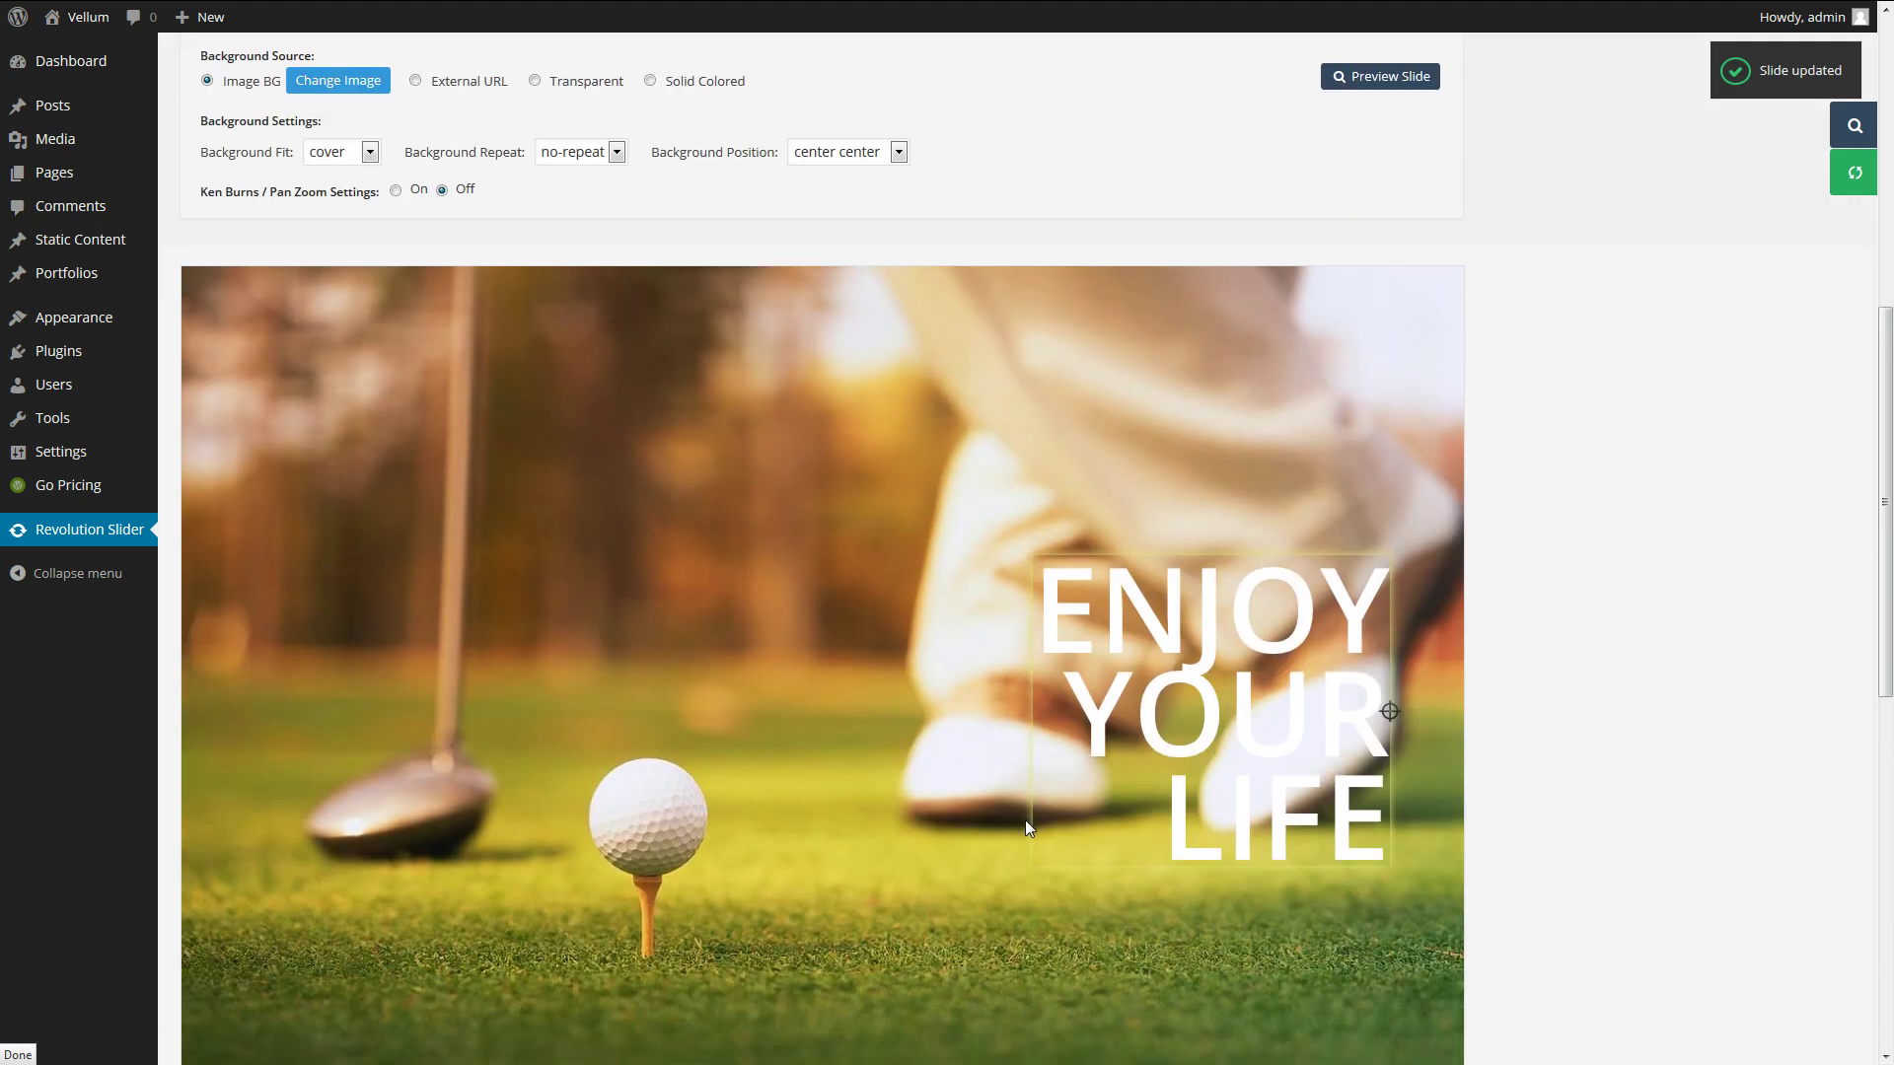
{"action": "key", "text": "ctrl+Tab"}
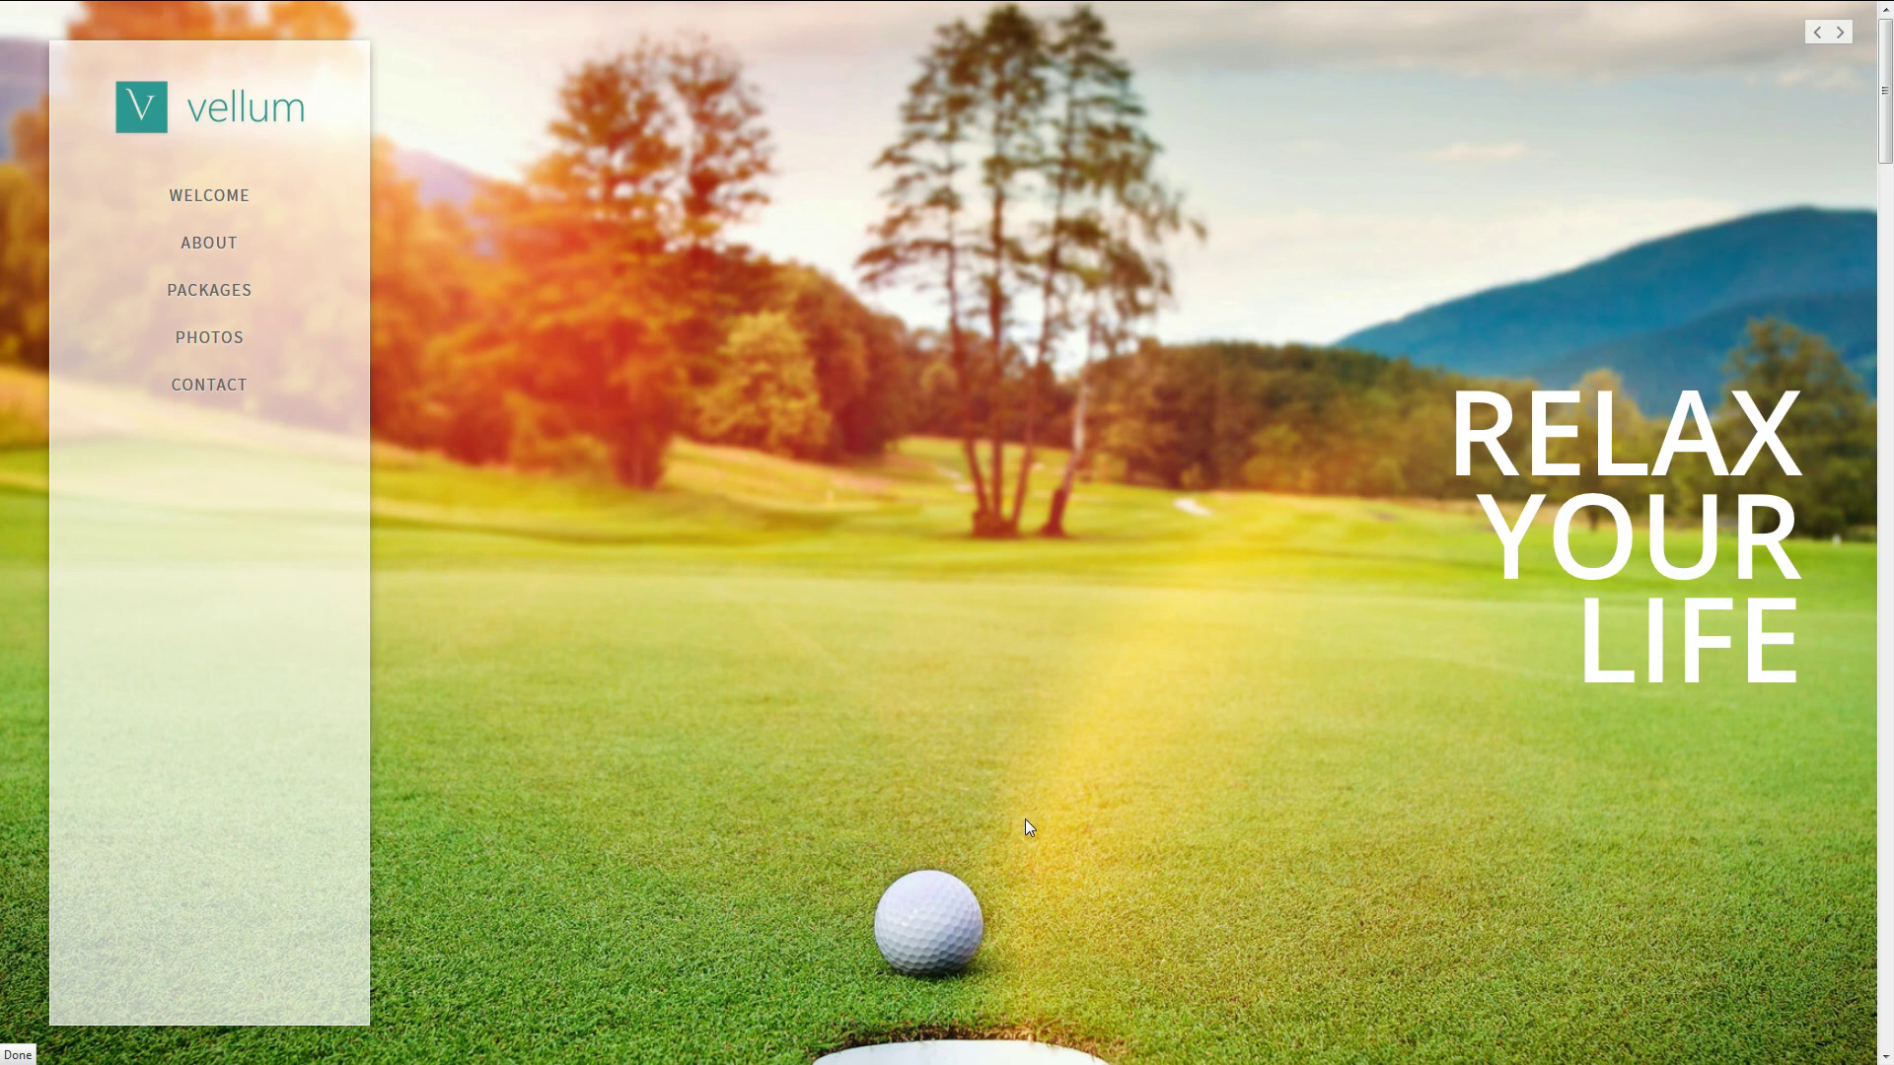
{"action": "key", "text": "F5"}
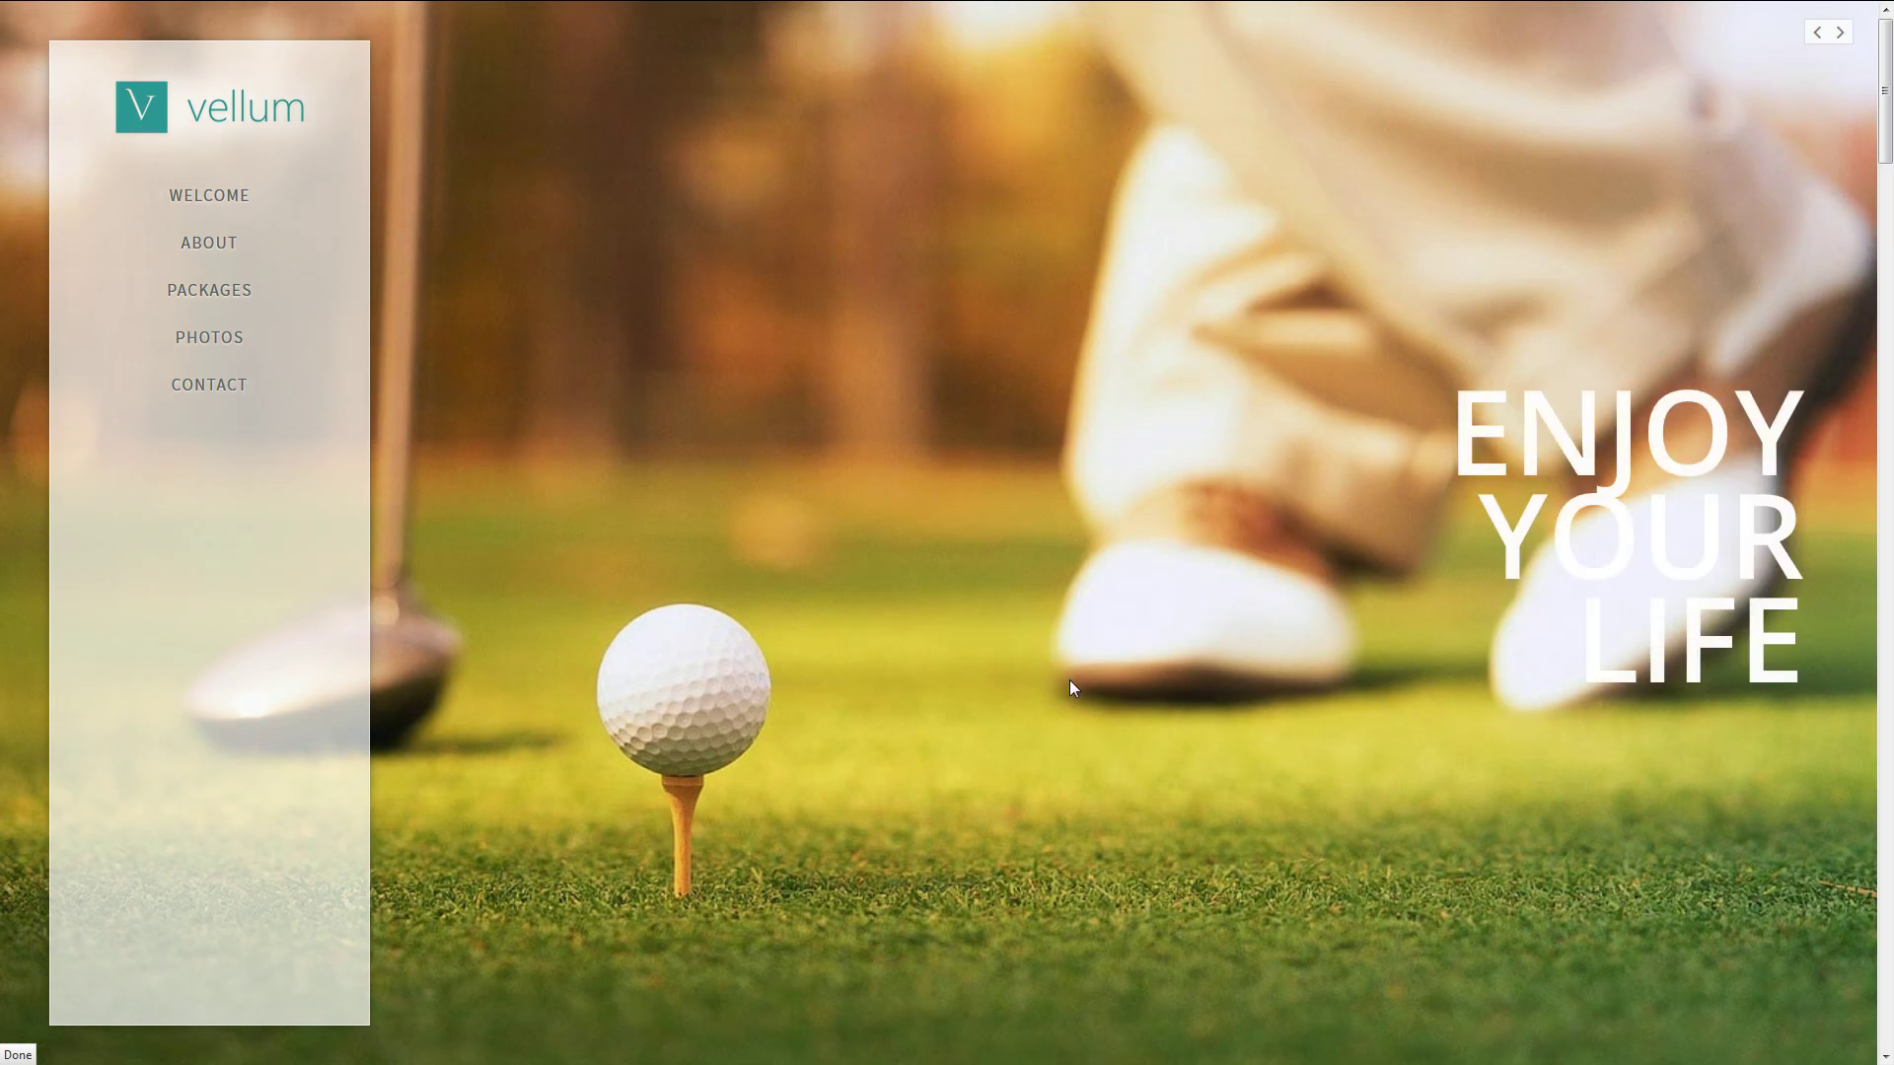
{"action": "scroll", "coordinate": [1069, 678], "scroll_direction": "down", "scroll_amount": 3}
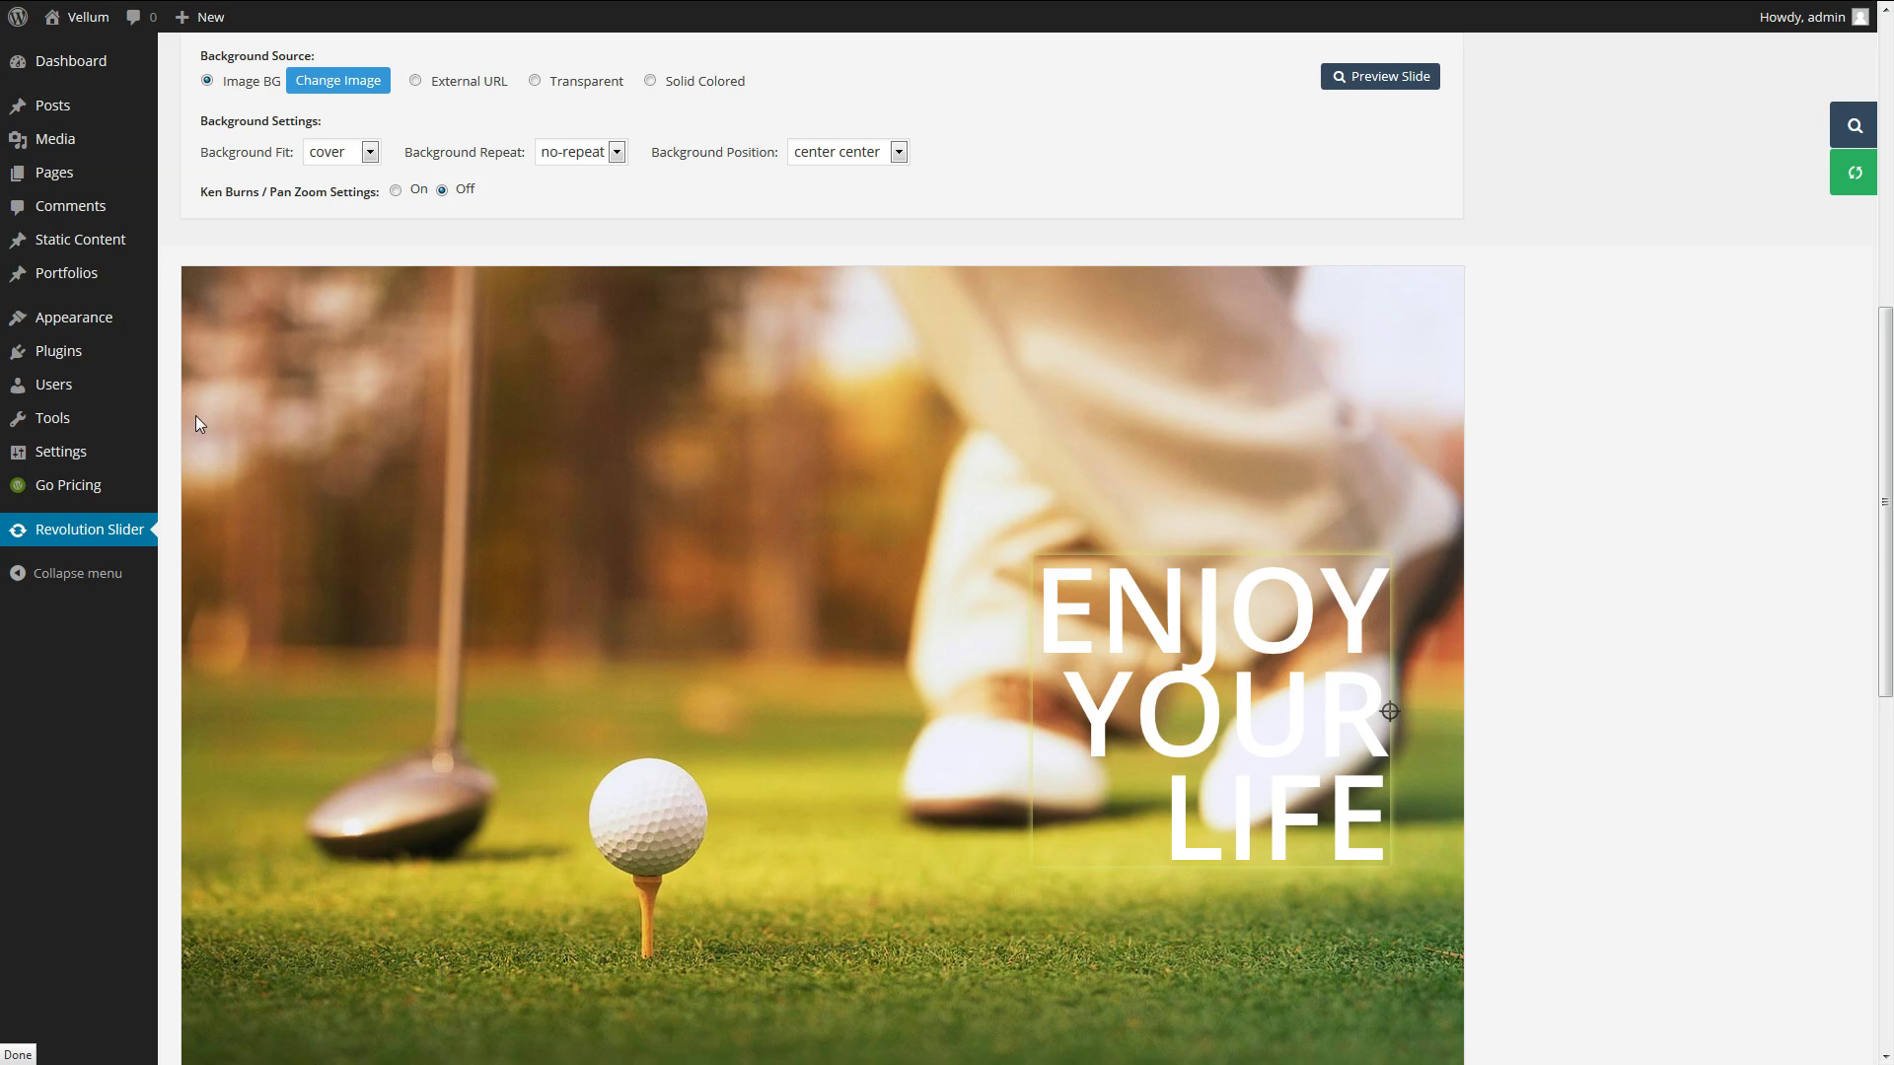
Open the One Page – Resort page for editing and replace the ABOUT US row's background image with golf-1.jpg from the media library.
{"action": "left_click", "coordinate": [56, 176]}
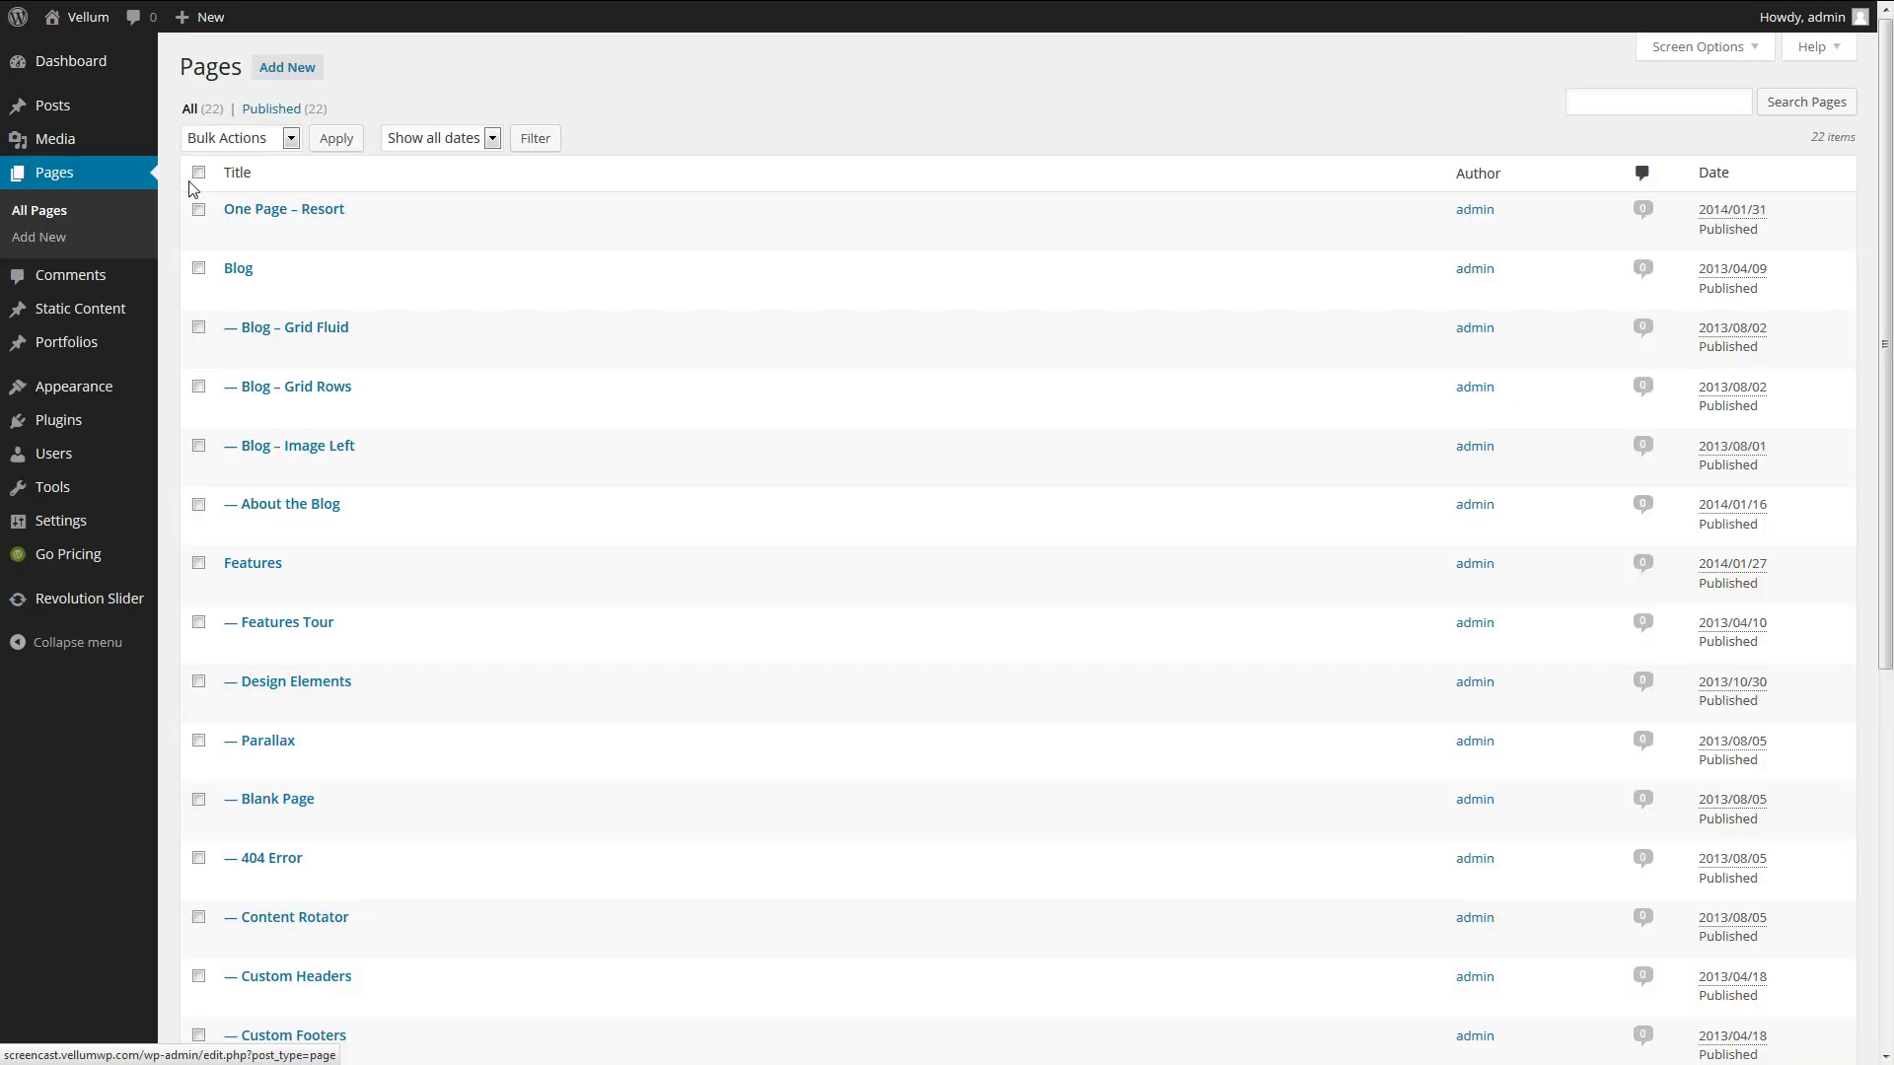
{"action": "left_click", "coordinate": [274, 215]}
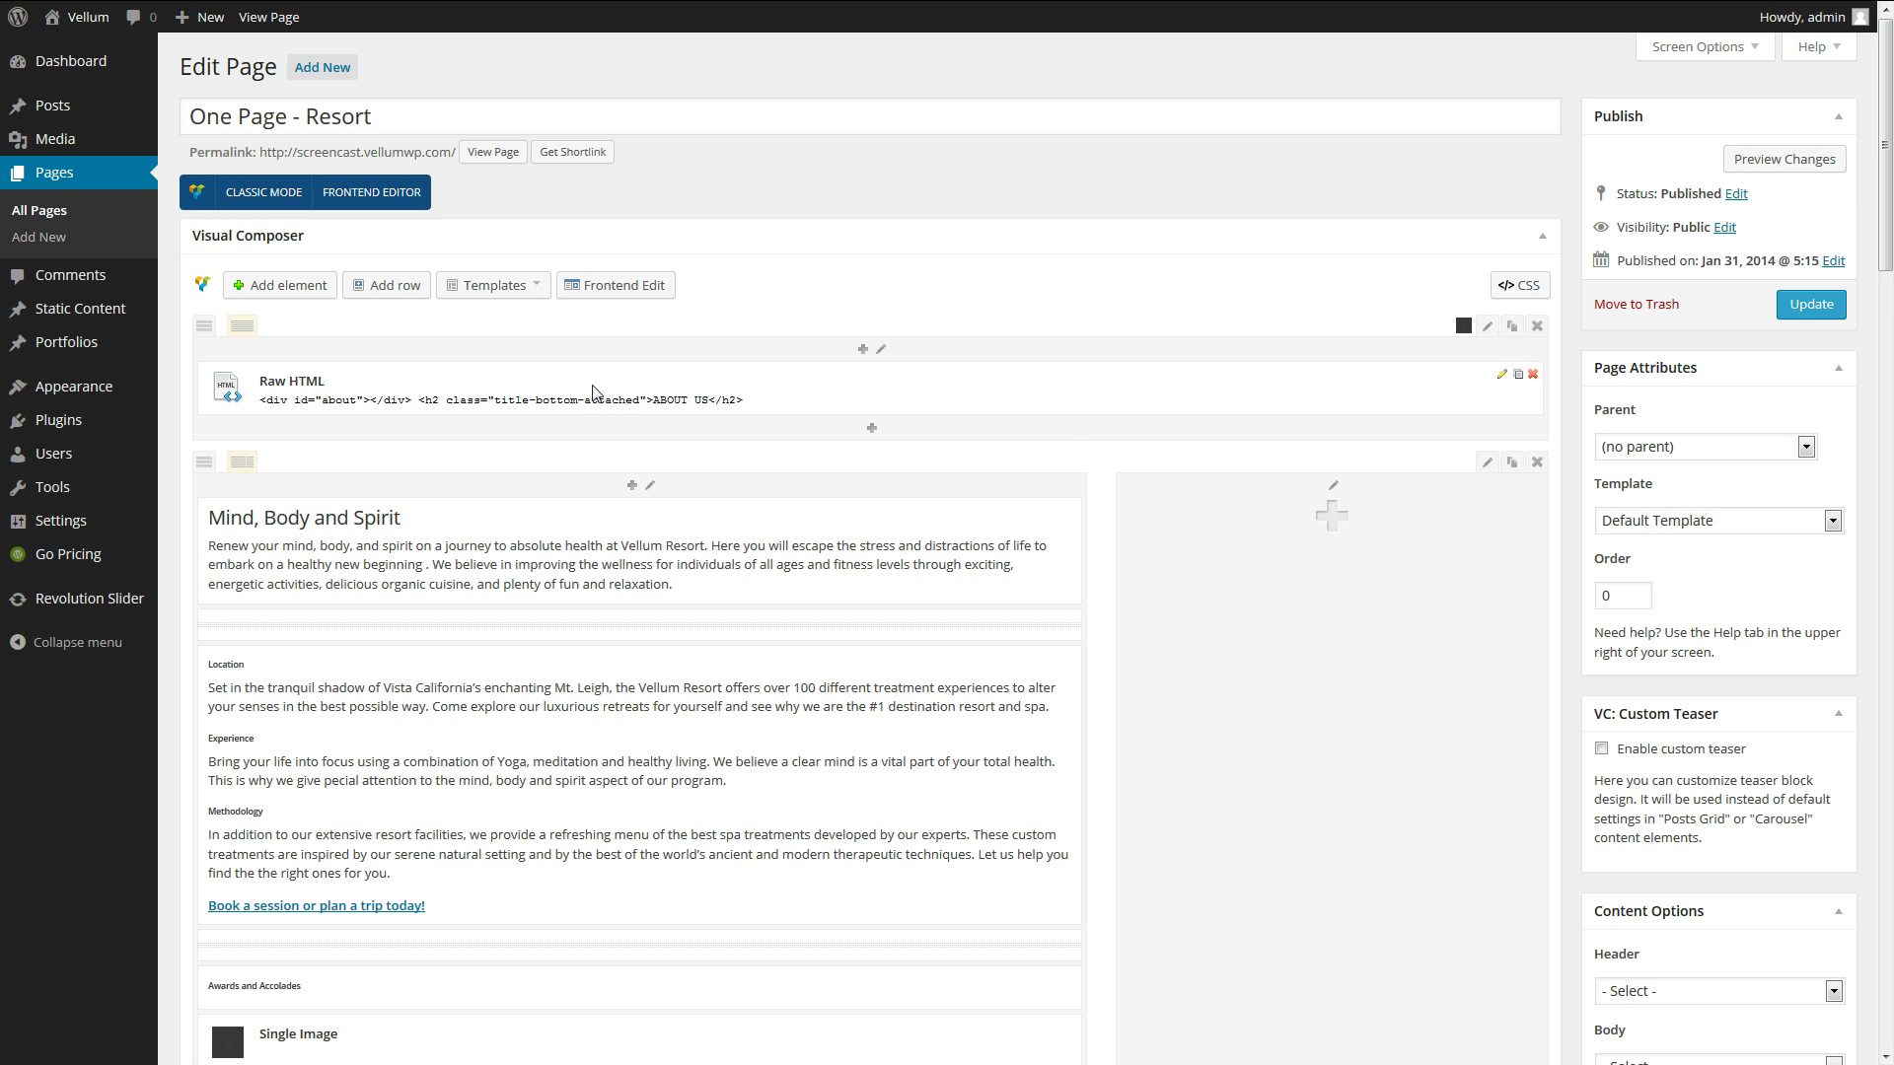
{"action": "left_click", "coordinate": [1487, 330]}
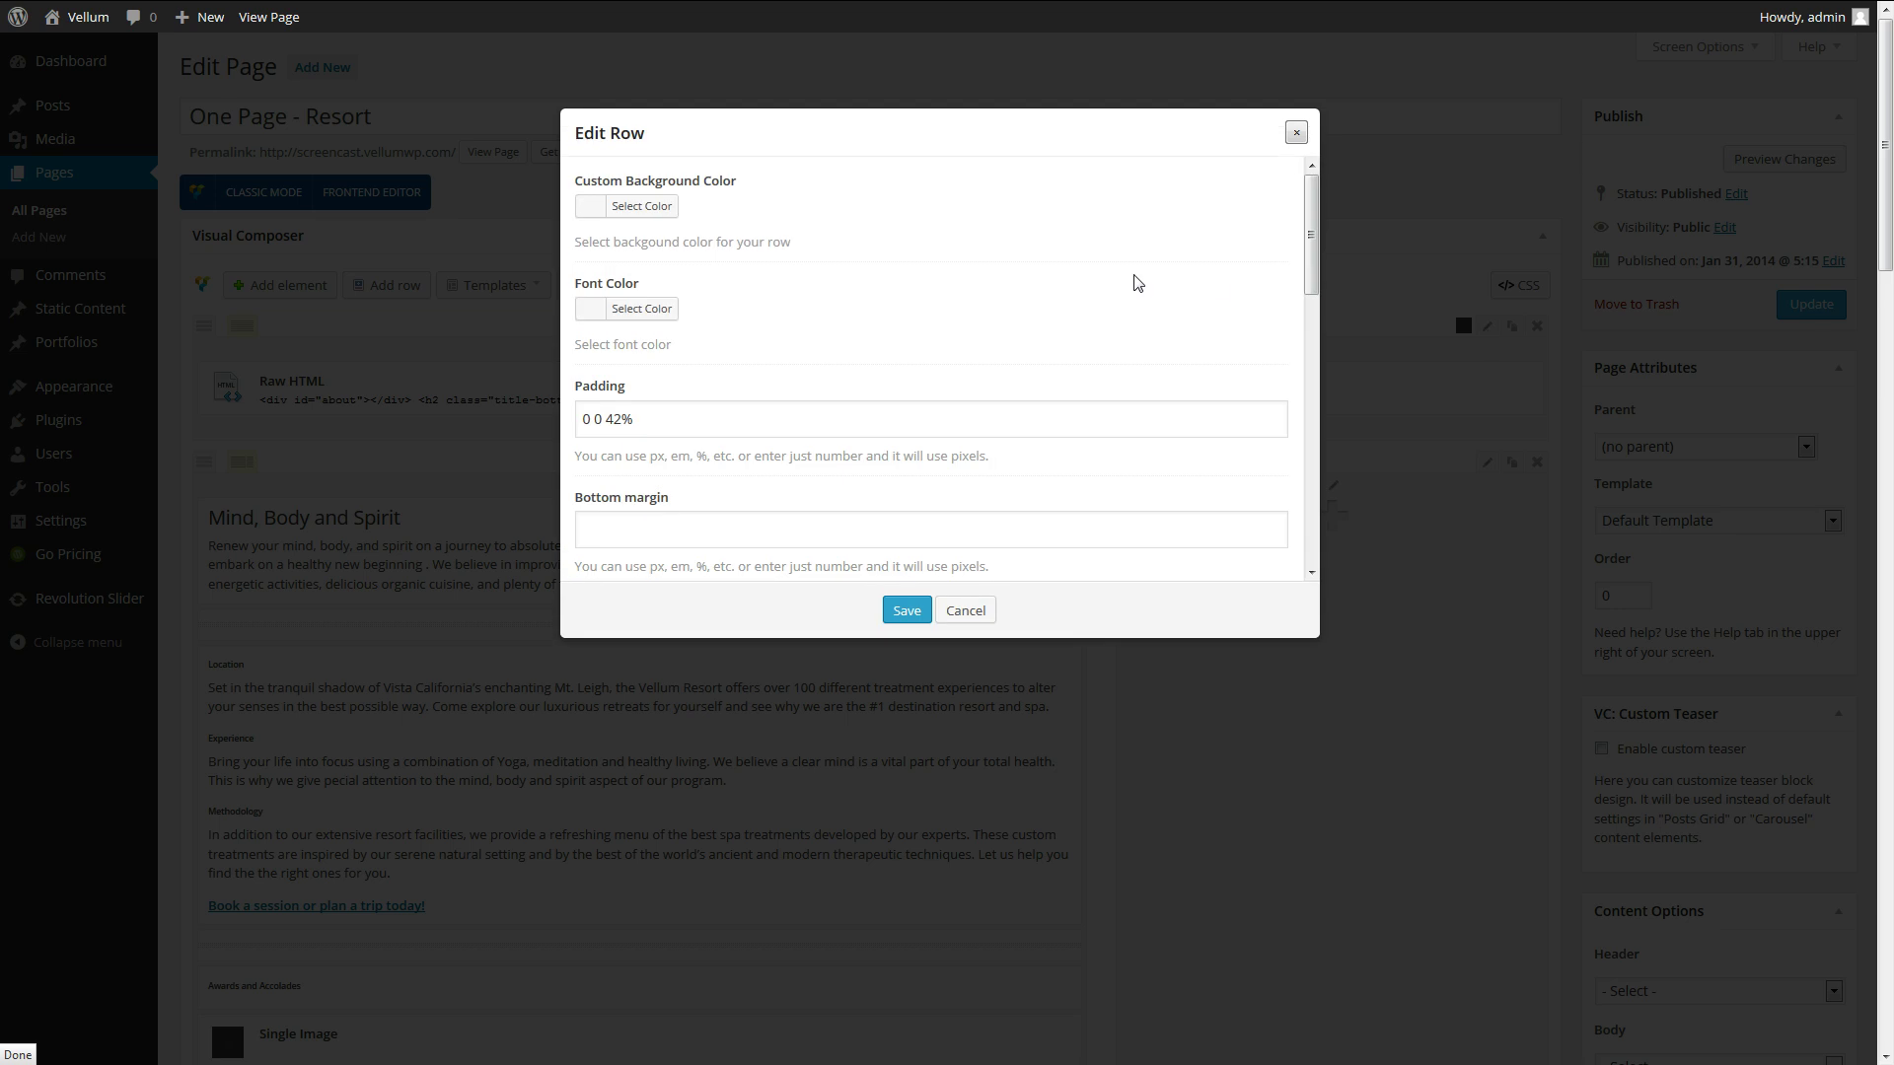
{"action": "scroll", "coordinate": [932, 313], "scroll_direction": "down", "scroll_amount": 3}
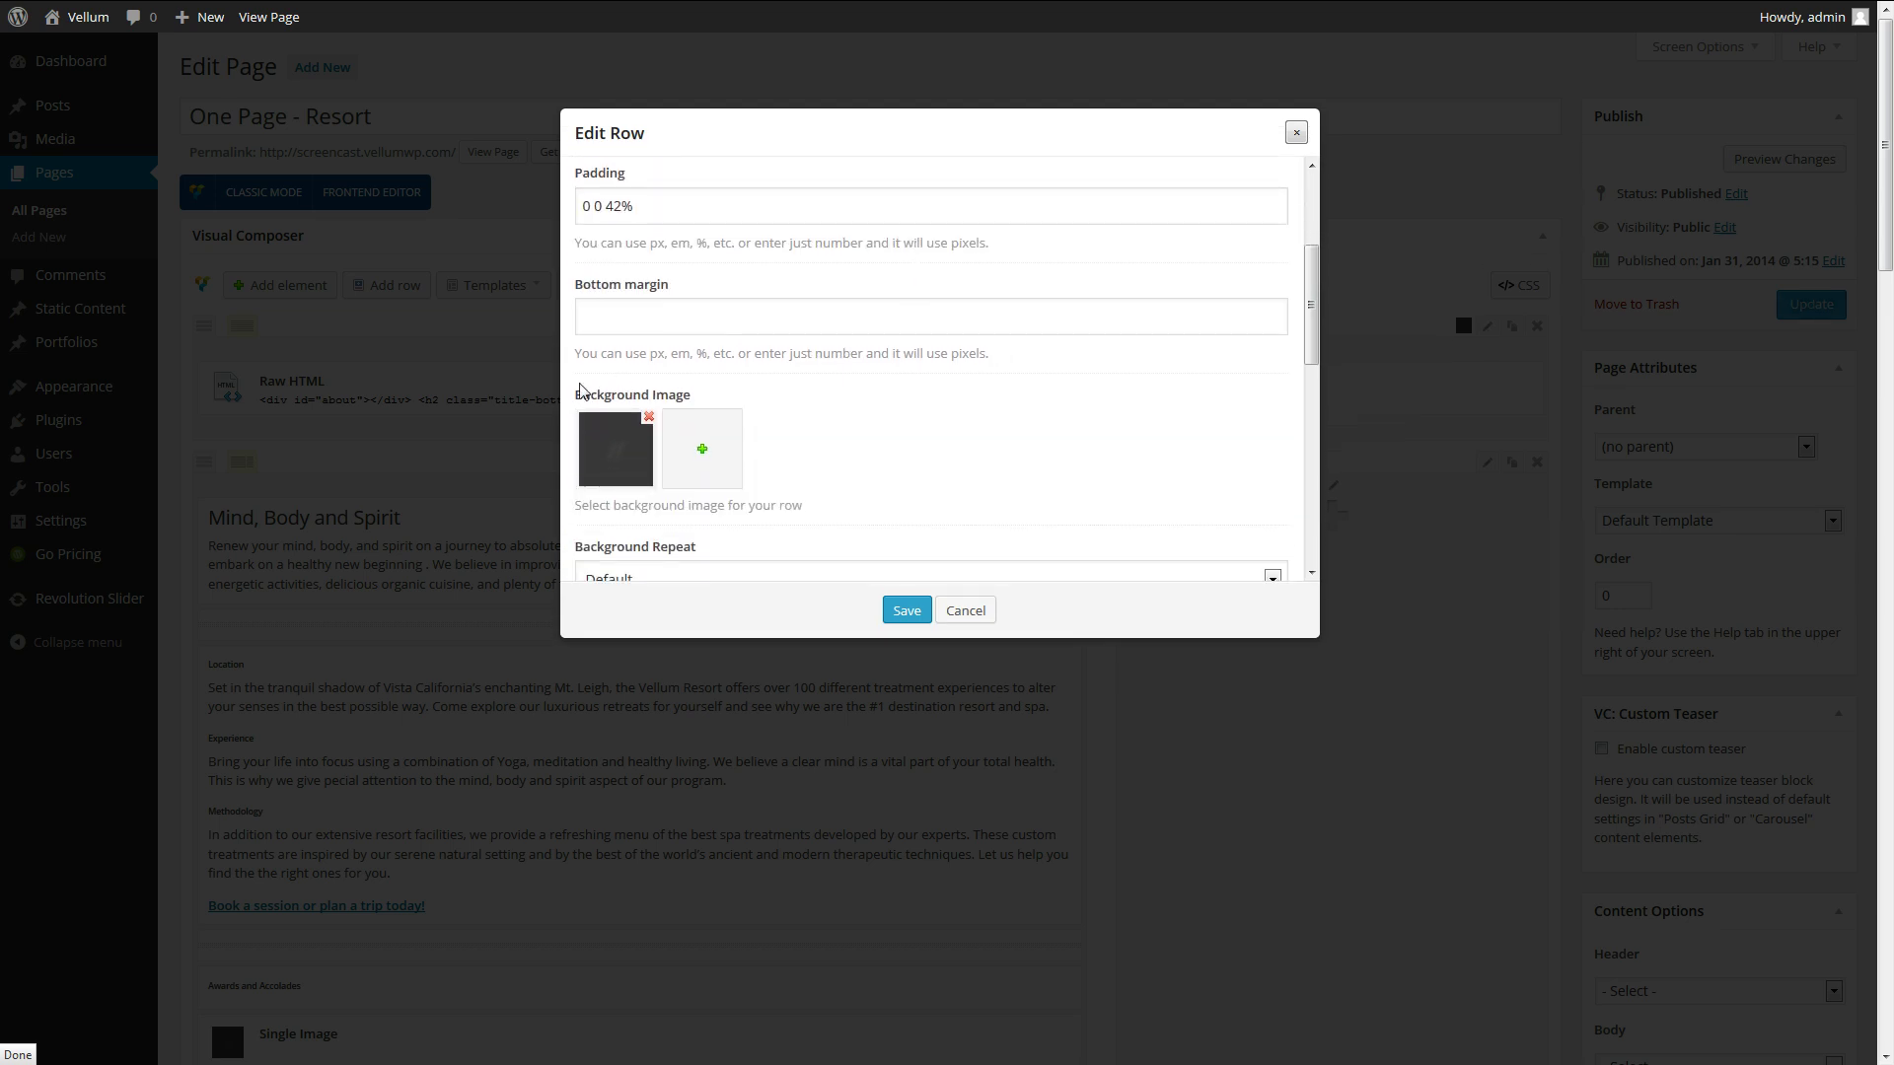
{"action": "left_click", "coordinate": [706, 455]}
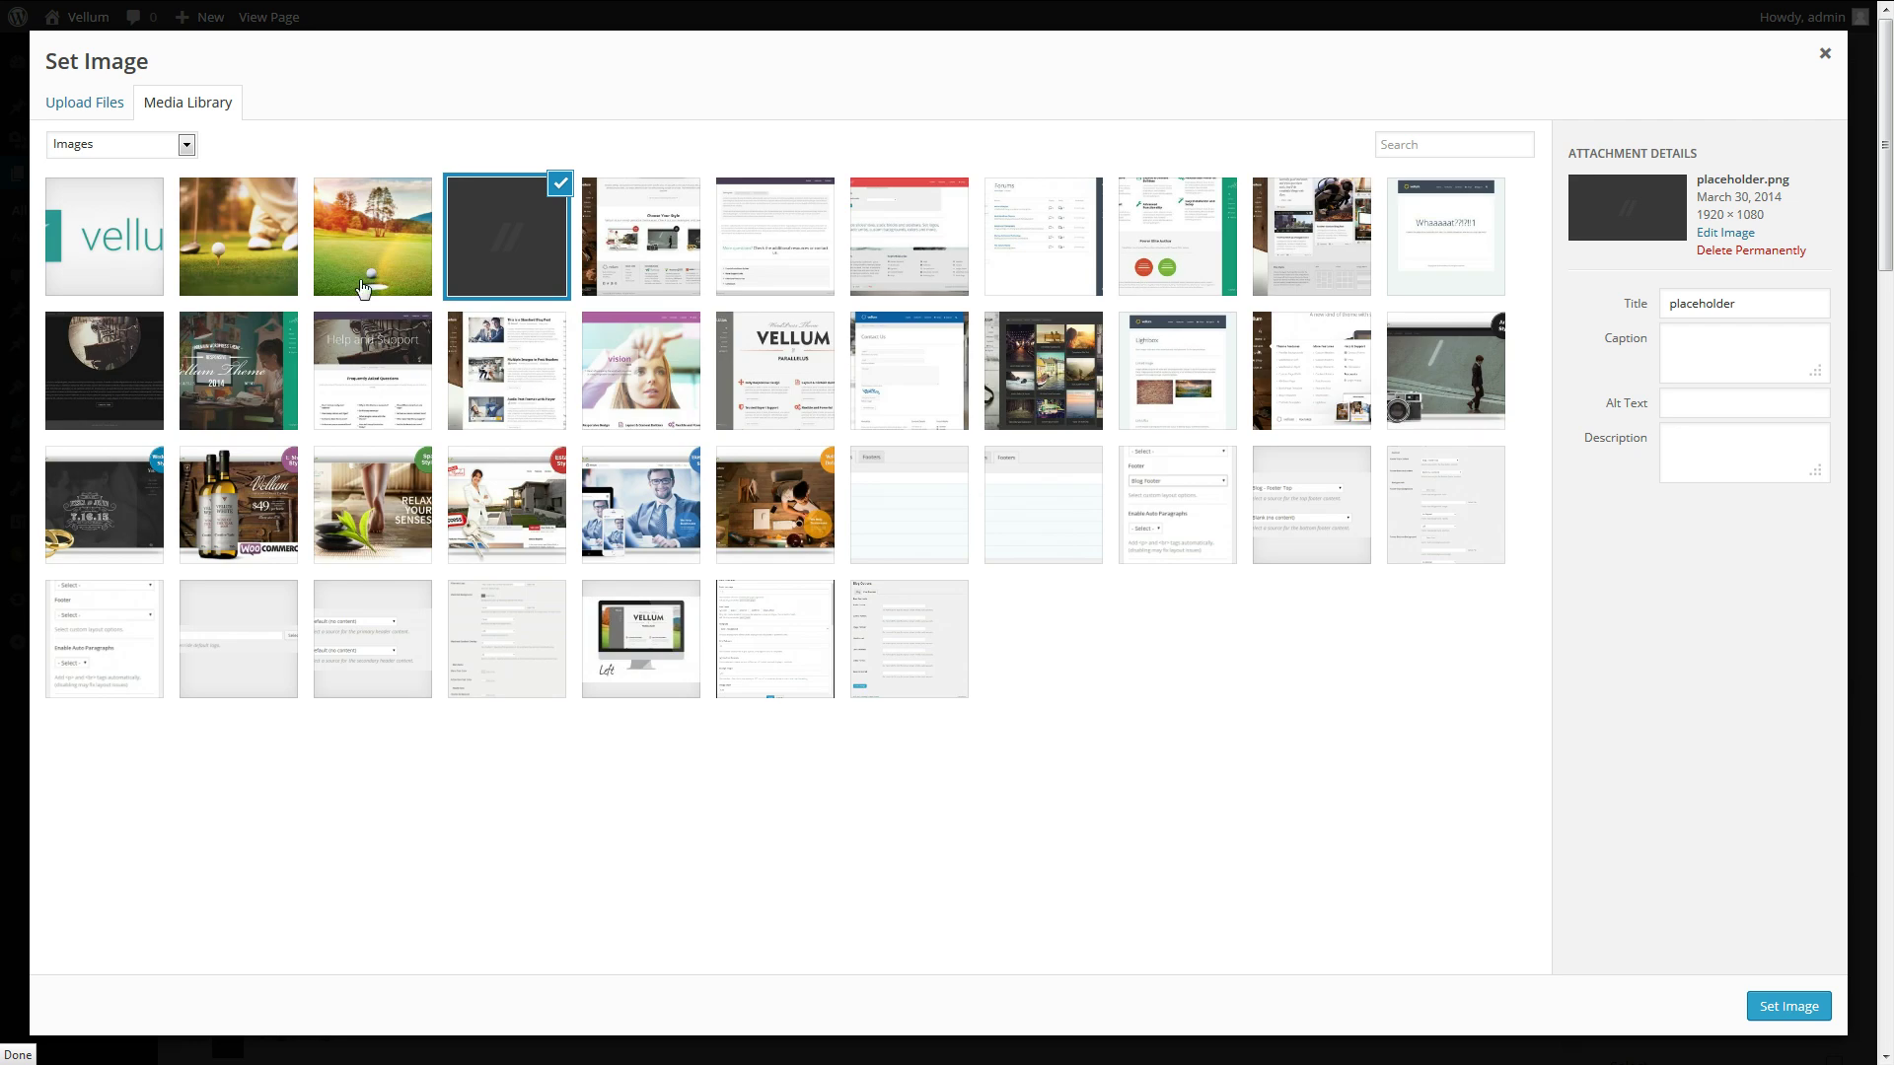
{"action": "left_click", "coordinate": [358, 254]}
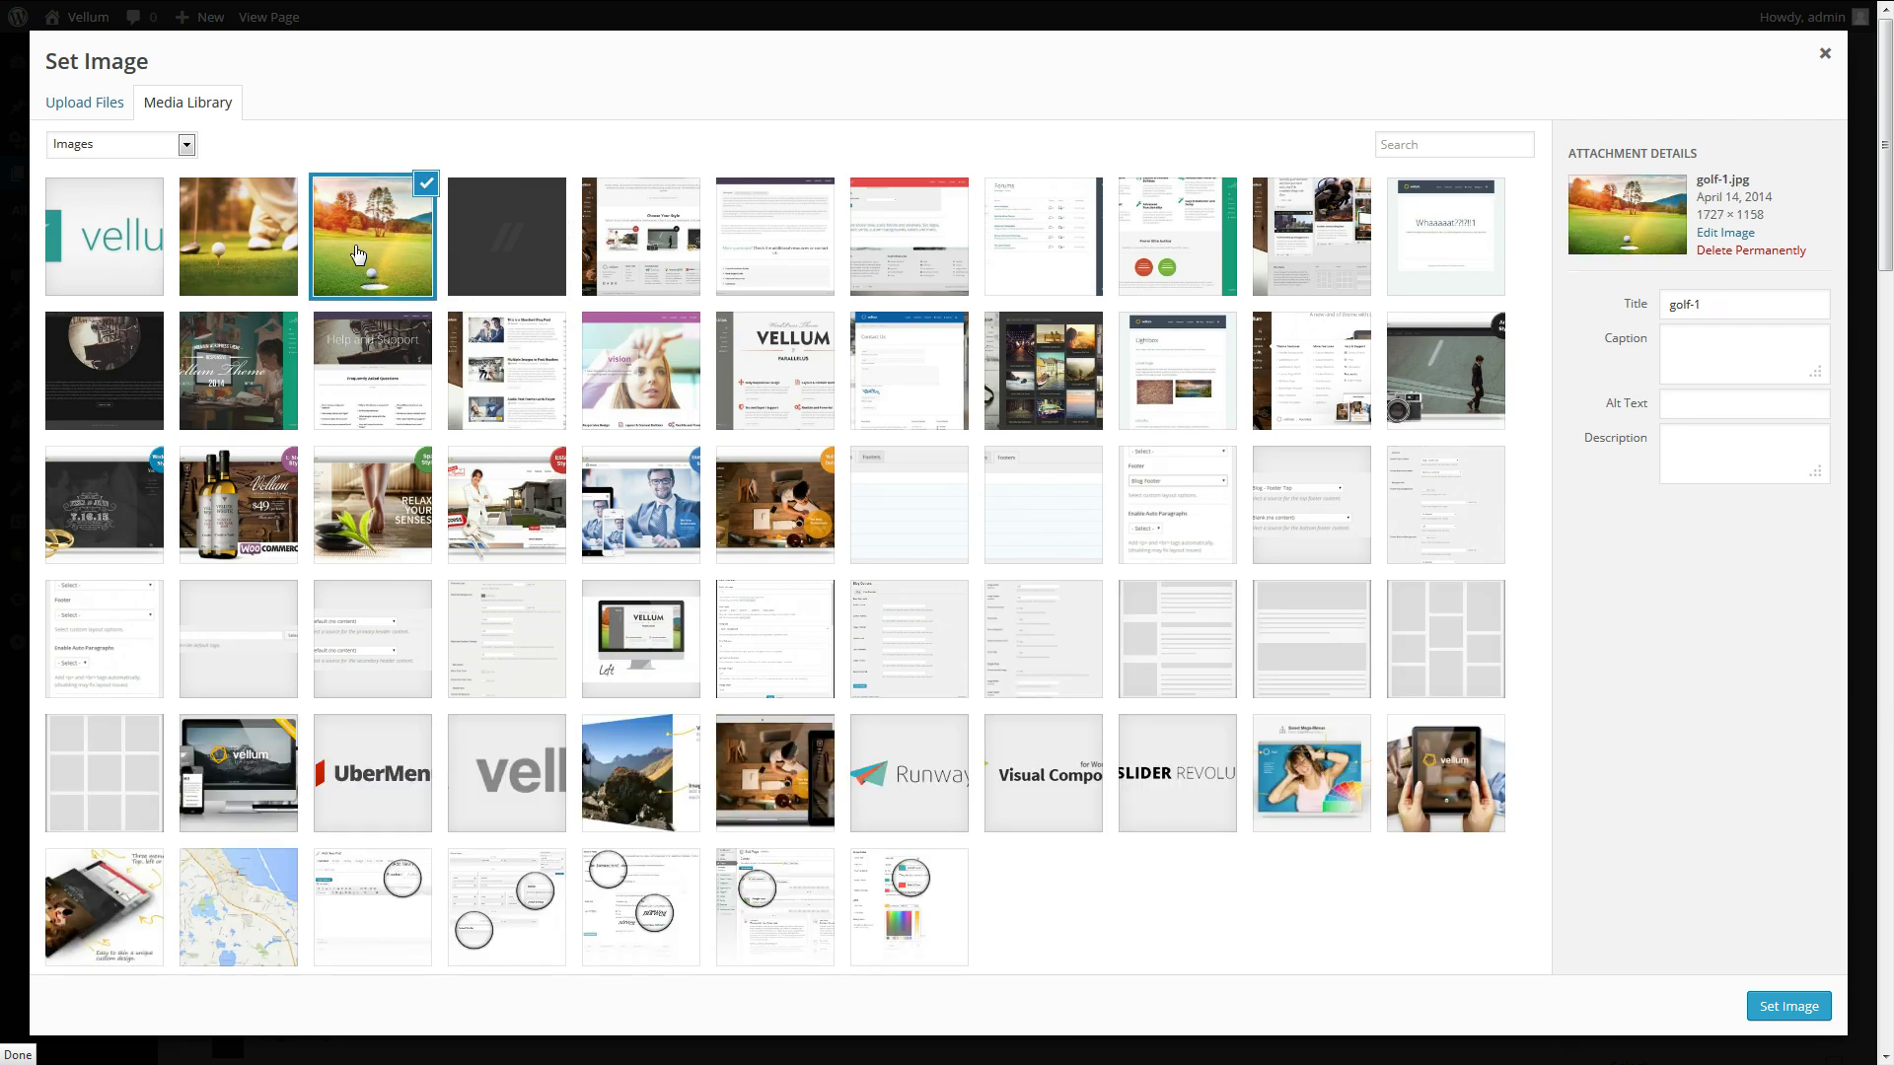
{"action": "left_click", "coordinate": [1785, 1007]}
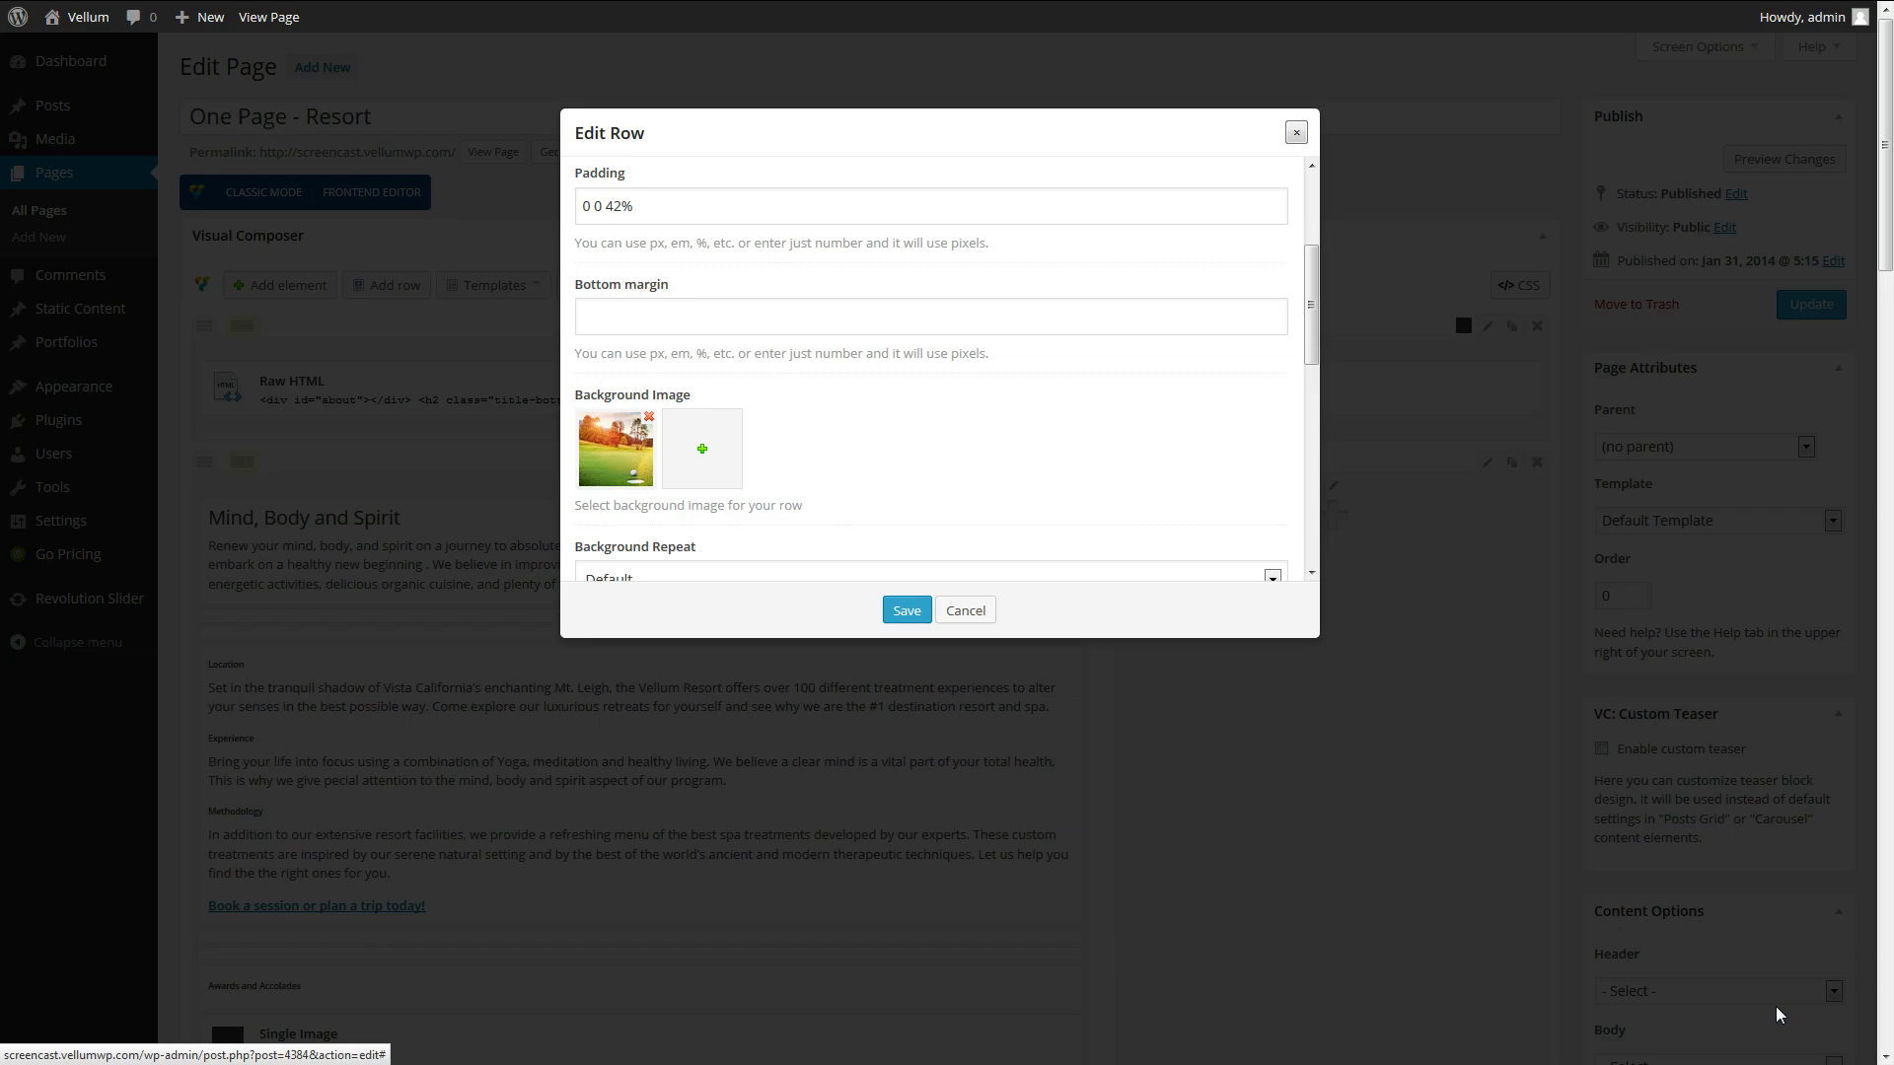
Keep the ABOUT US row's parallax scroll offset at 0.1, save the row and update the page.
{"action": "scroll", "coordinate": [899, 505], "scroll_direction": "down", "scroll_amount": 1}
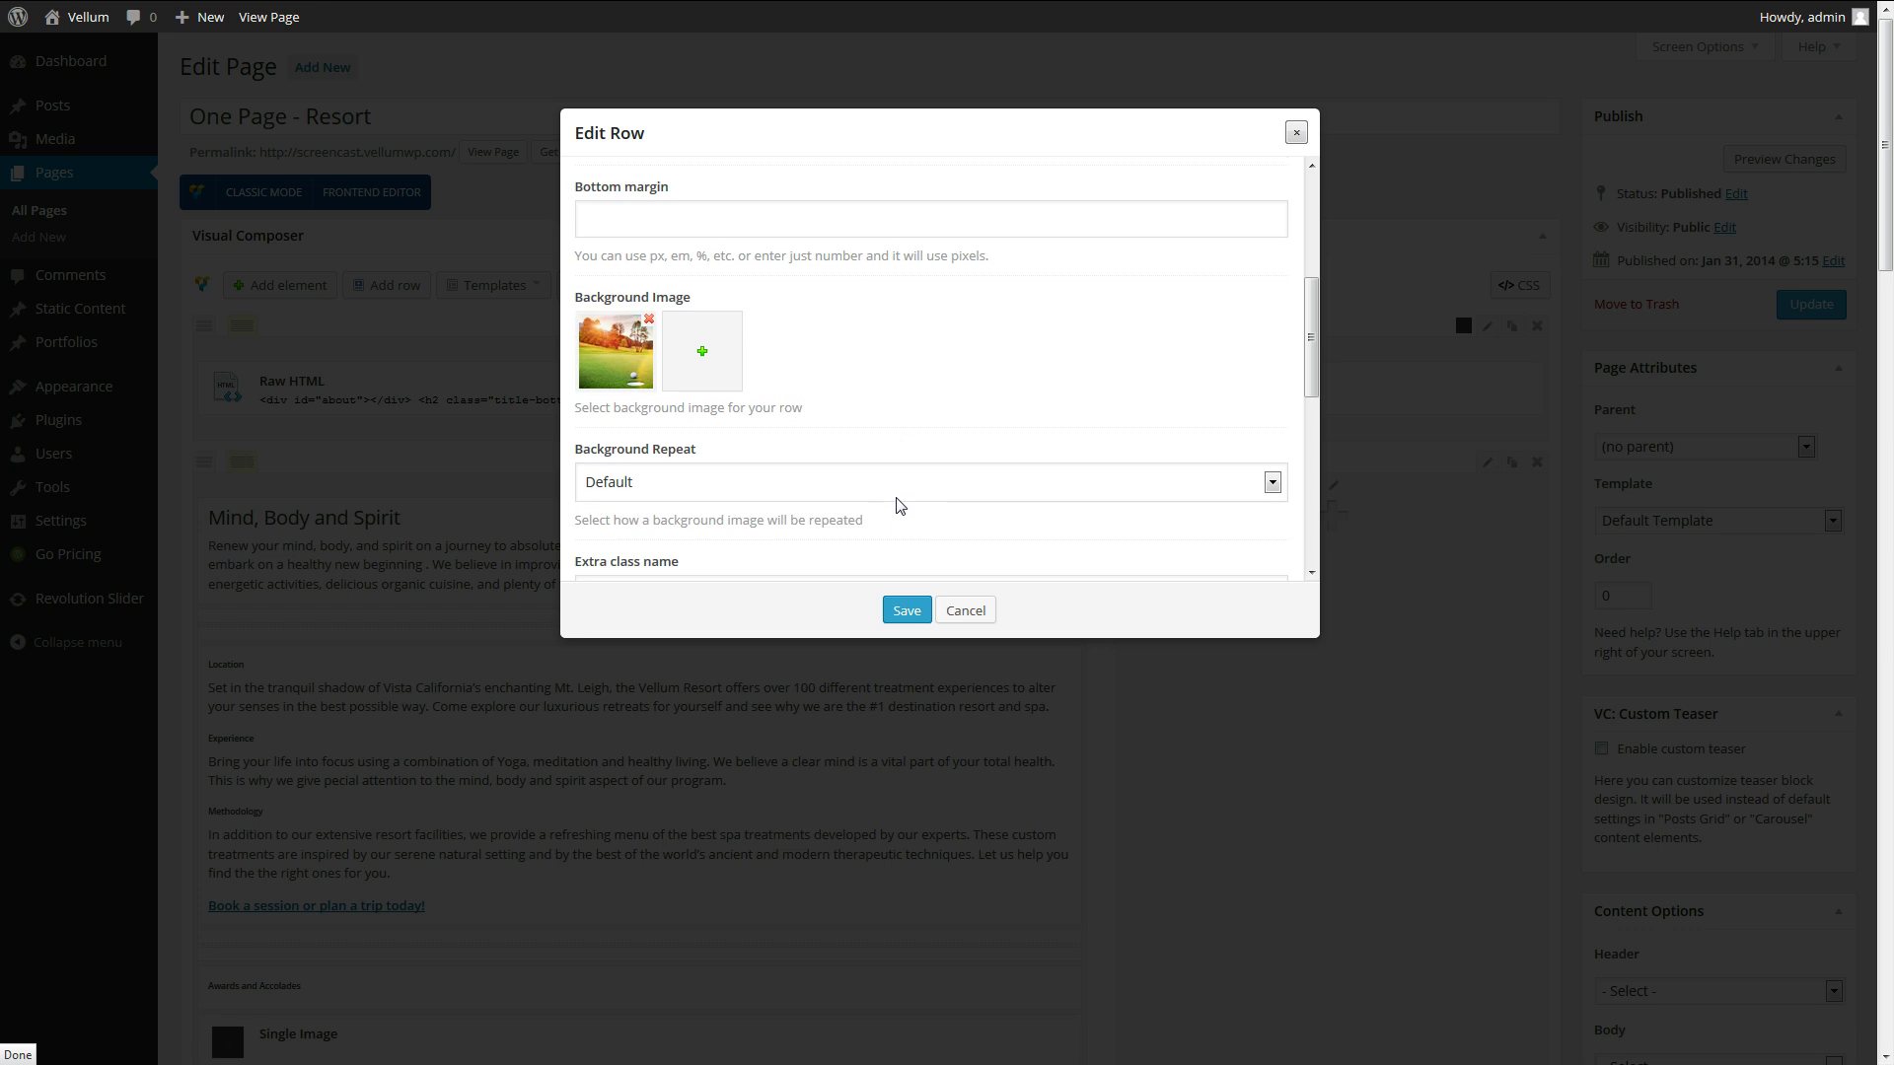
{"action": "scroll", "coordinate": [899, 505], "scroll_direction": "down", "scroll_amount": 4}
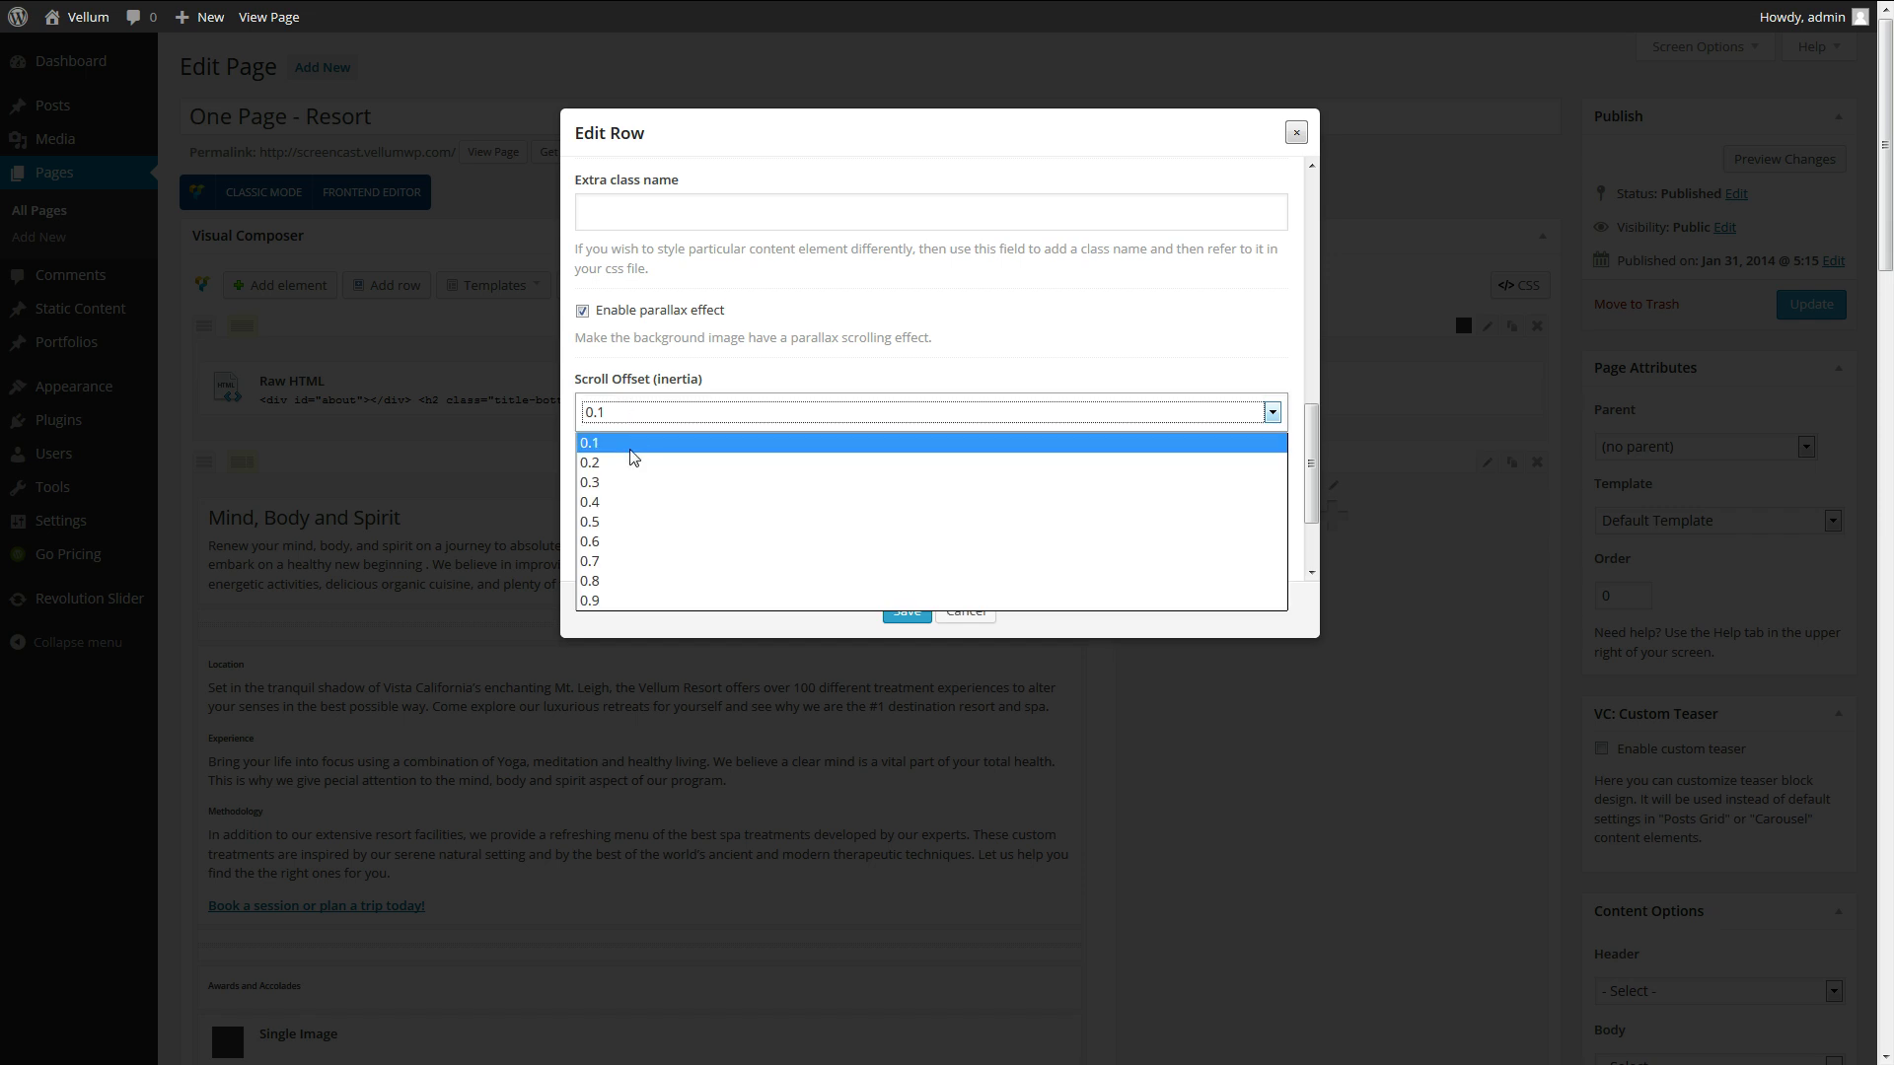
{"action": "left_click", "coordinate": [637, 446]}
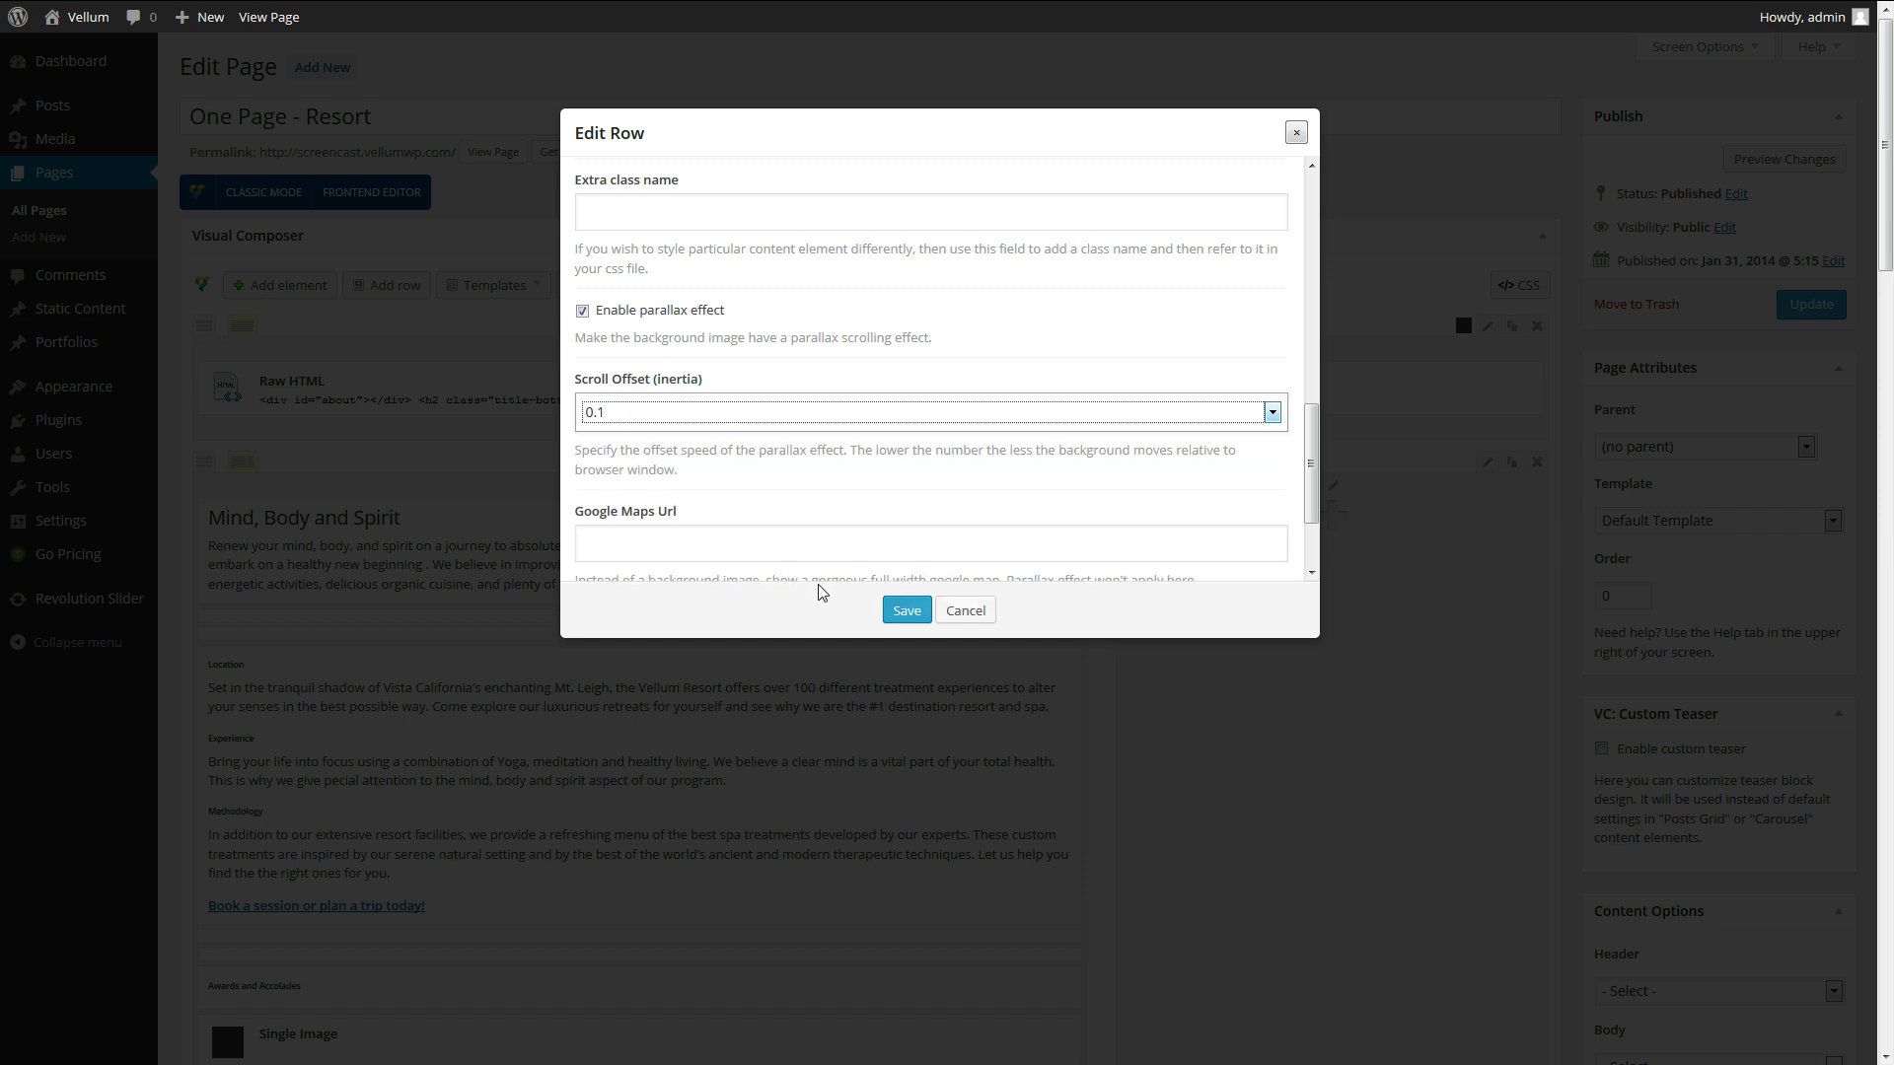
{"action": "left_click", "coordinate": [908, 611]}
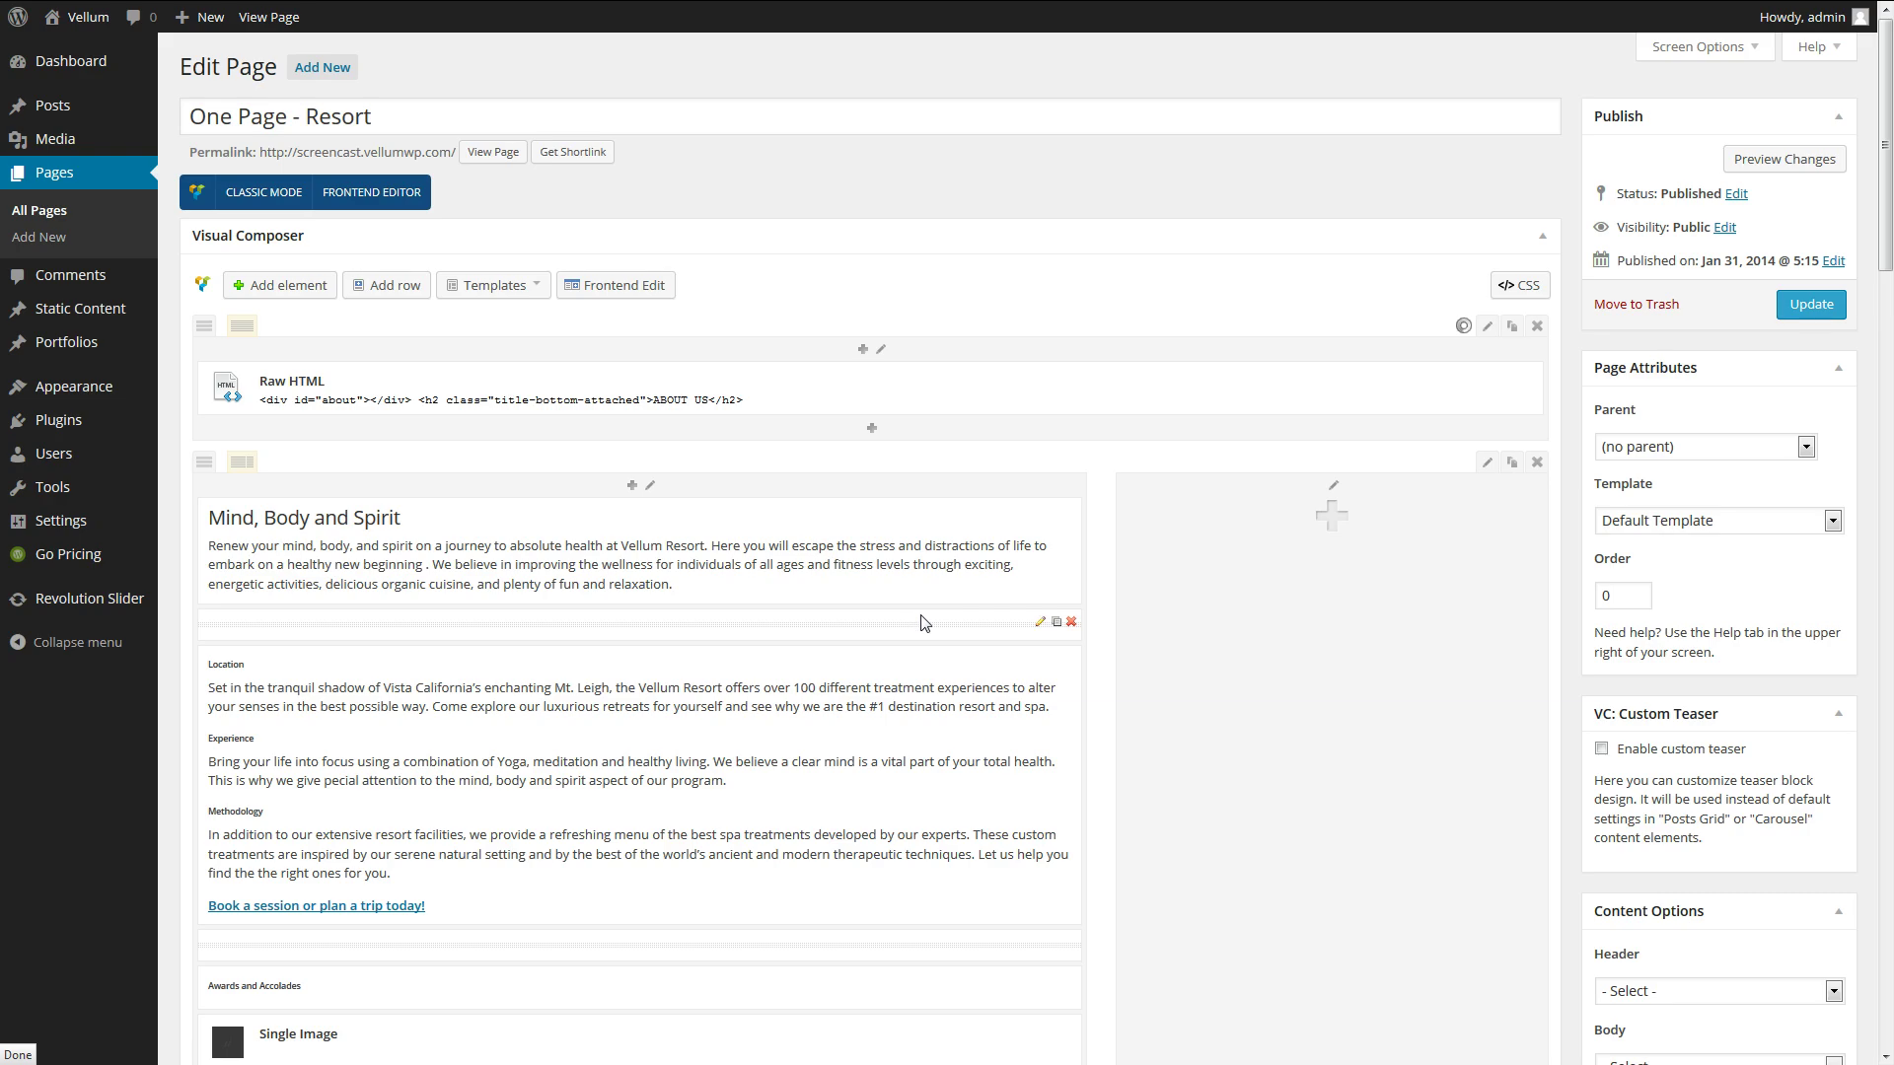
{"action": "left_click", "coordinate": [1811, 306]}
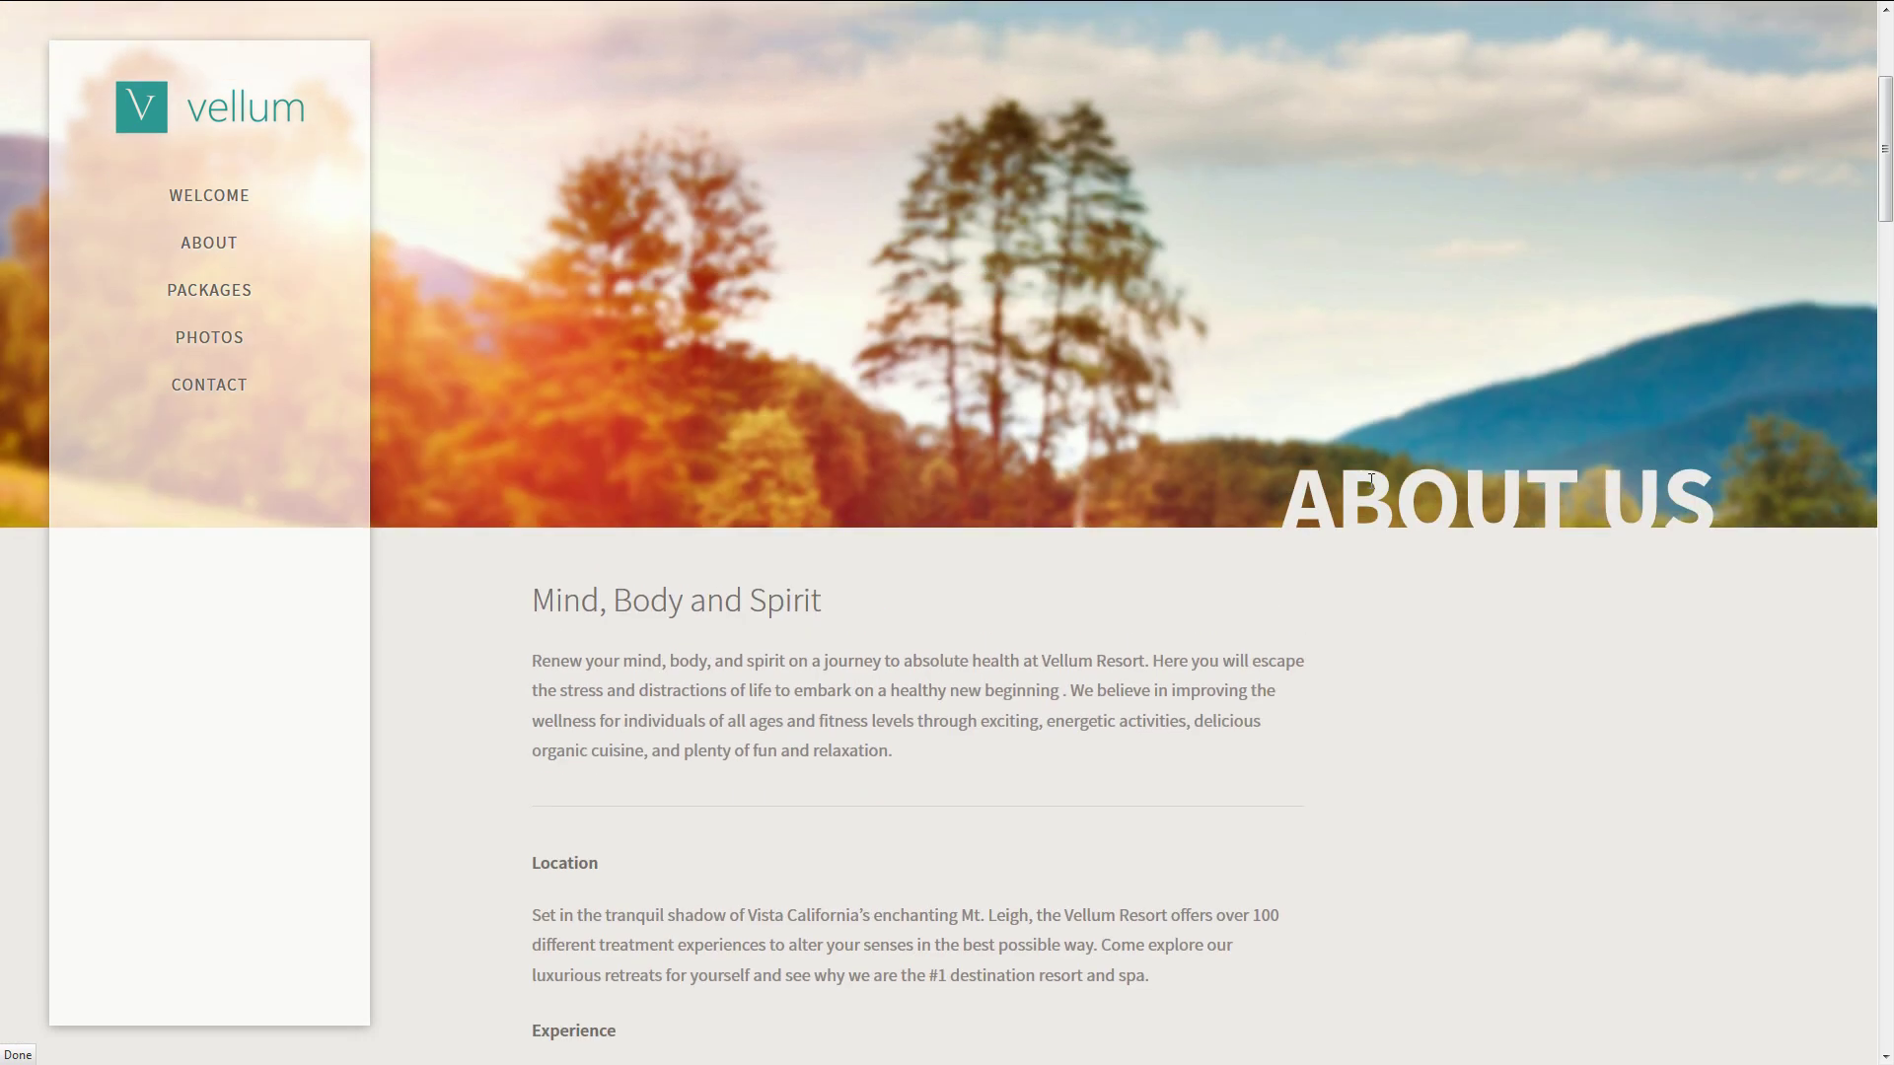
Examine the new background image and the ABOUT US heading on the live page.
{"action": "left_click_drag", "start_coordinate": [1280, 489], "coordinate": [1462, 494]}
{"action": "left_click", "coordinate": [1736, 503]}
{"action": "left_click_drag", "start_coordinate": [1280, 488], "coordinate": [1672, 498]}
{"action": "left_click", "coordinate": [687, 419]}
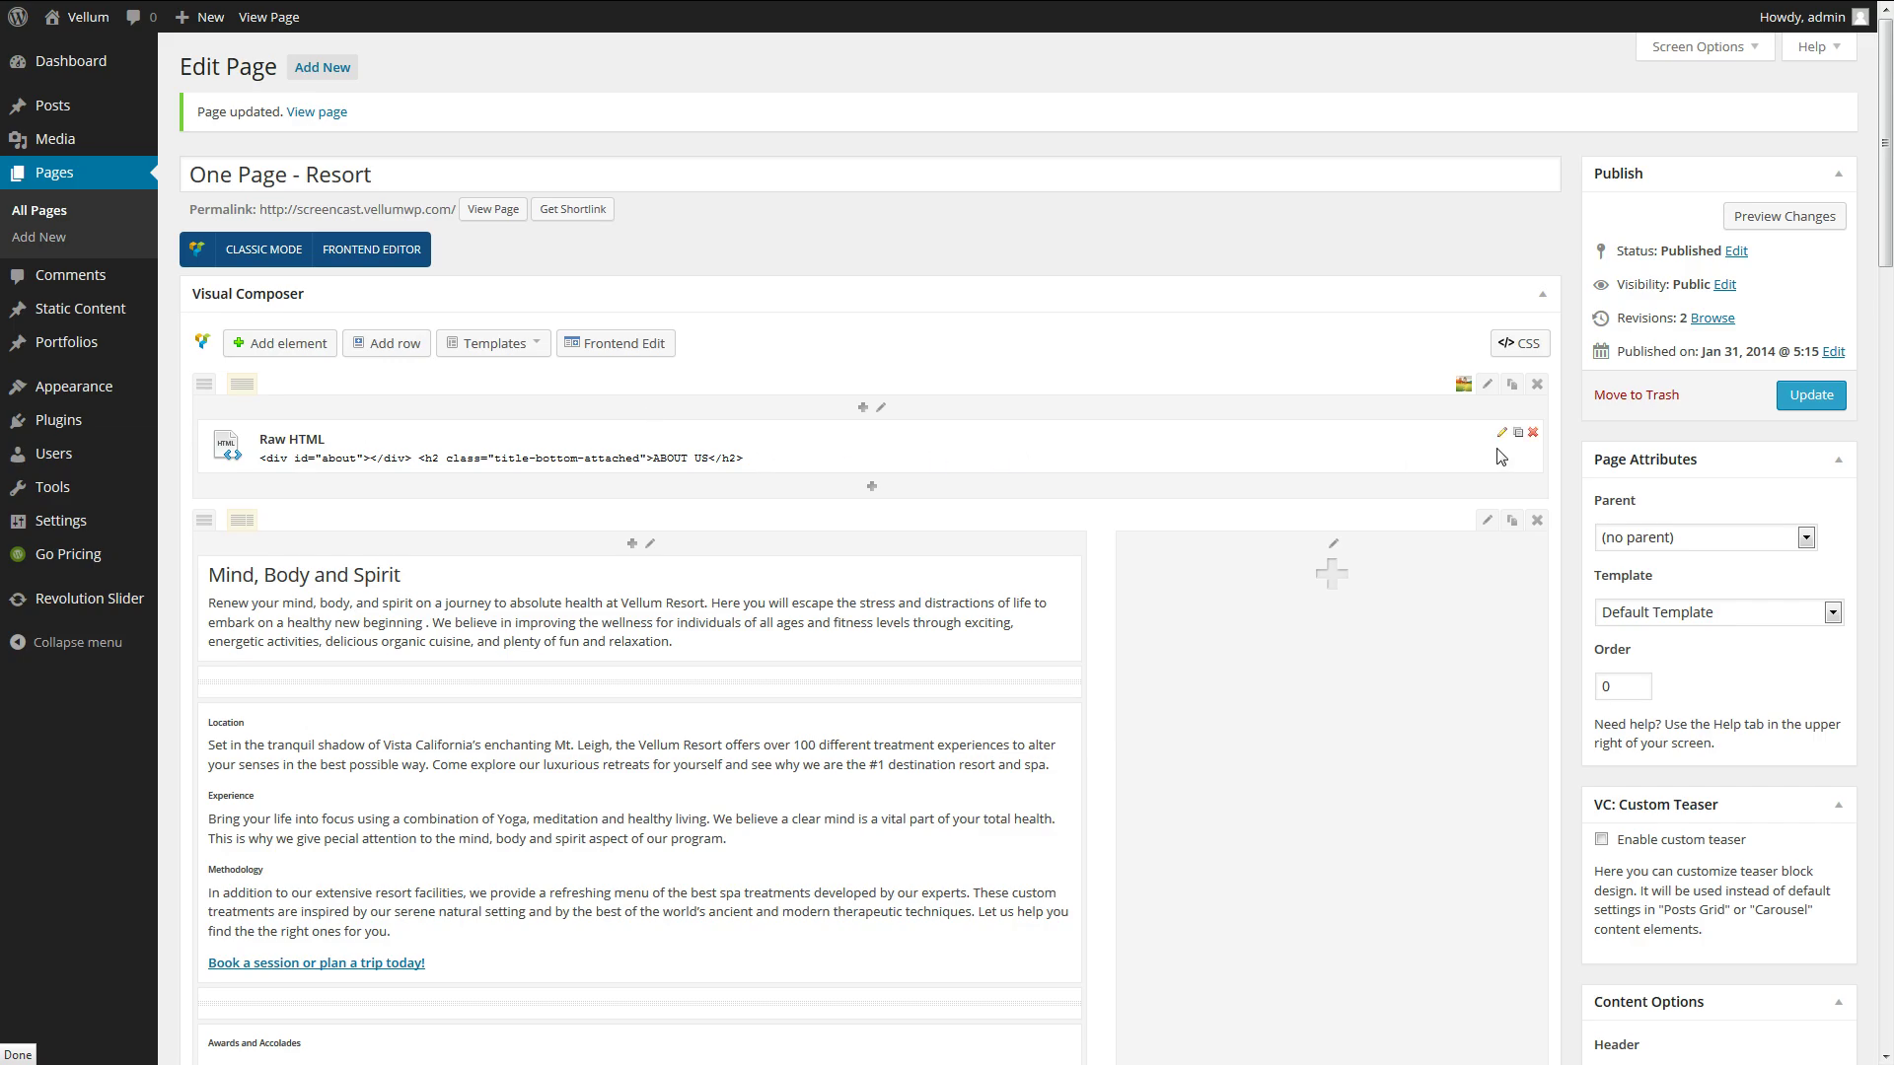
Open the ABOUT US row's Raw HTML element and examine the div's about id and the heading's title-bottom-attached class.
{"action": "left_click", "coordinate": [1501, 432]}
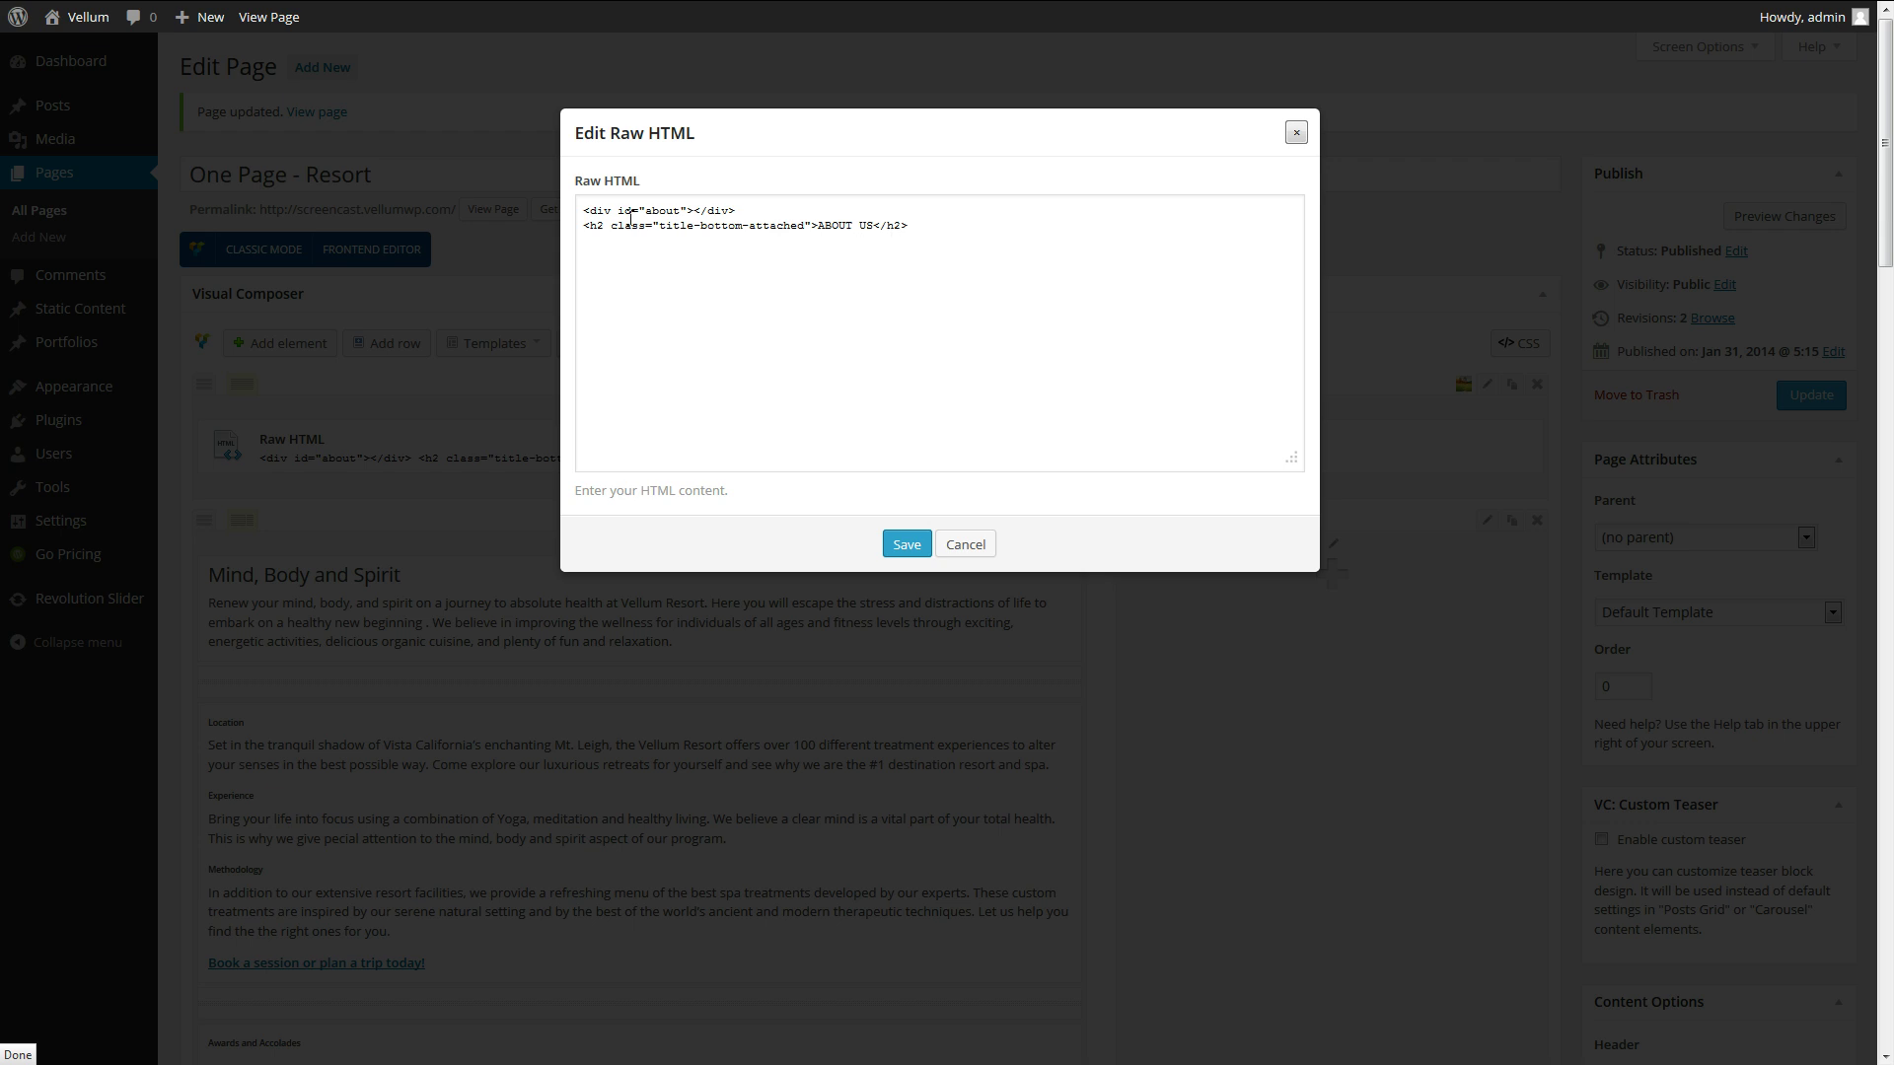
{"action": "double_click", "coordinate": [662, 210]}
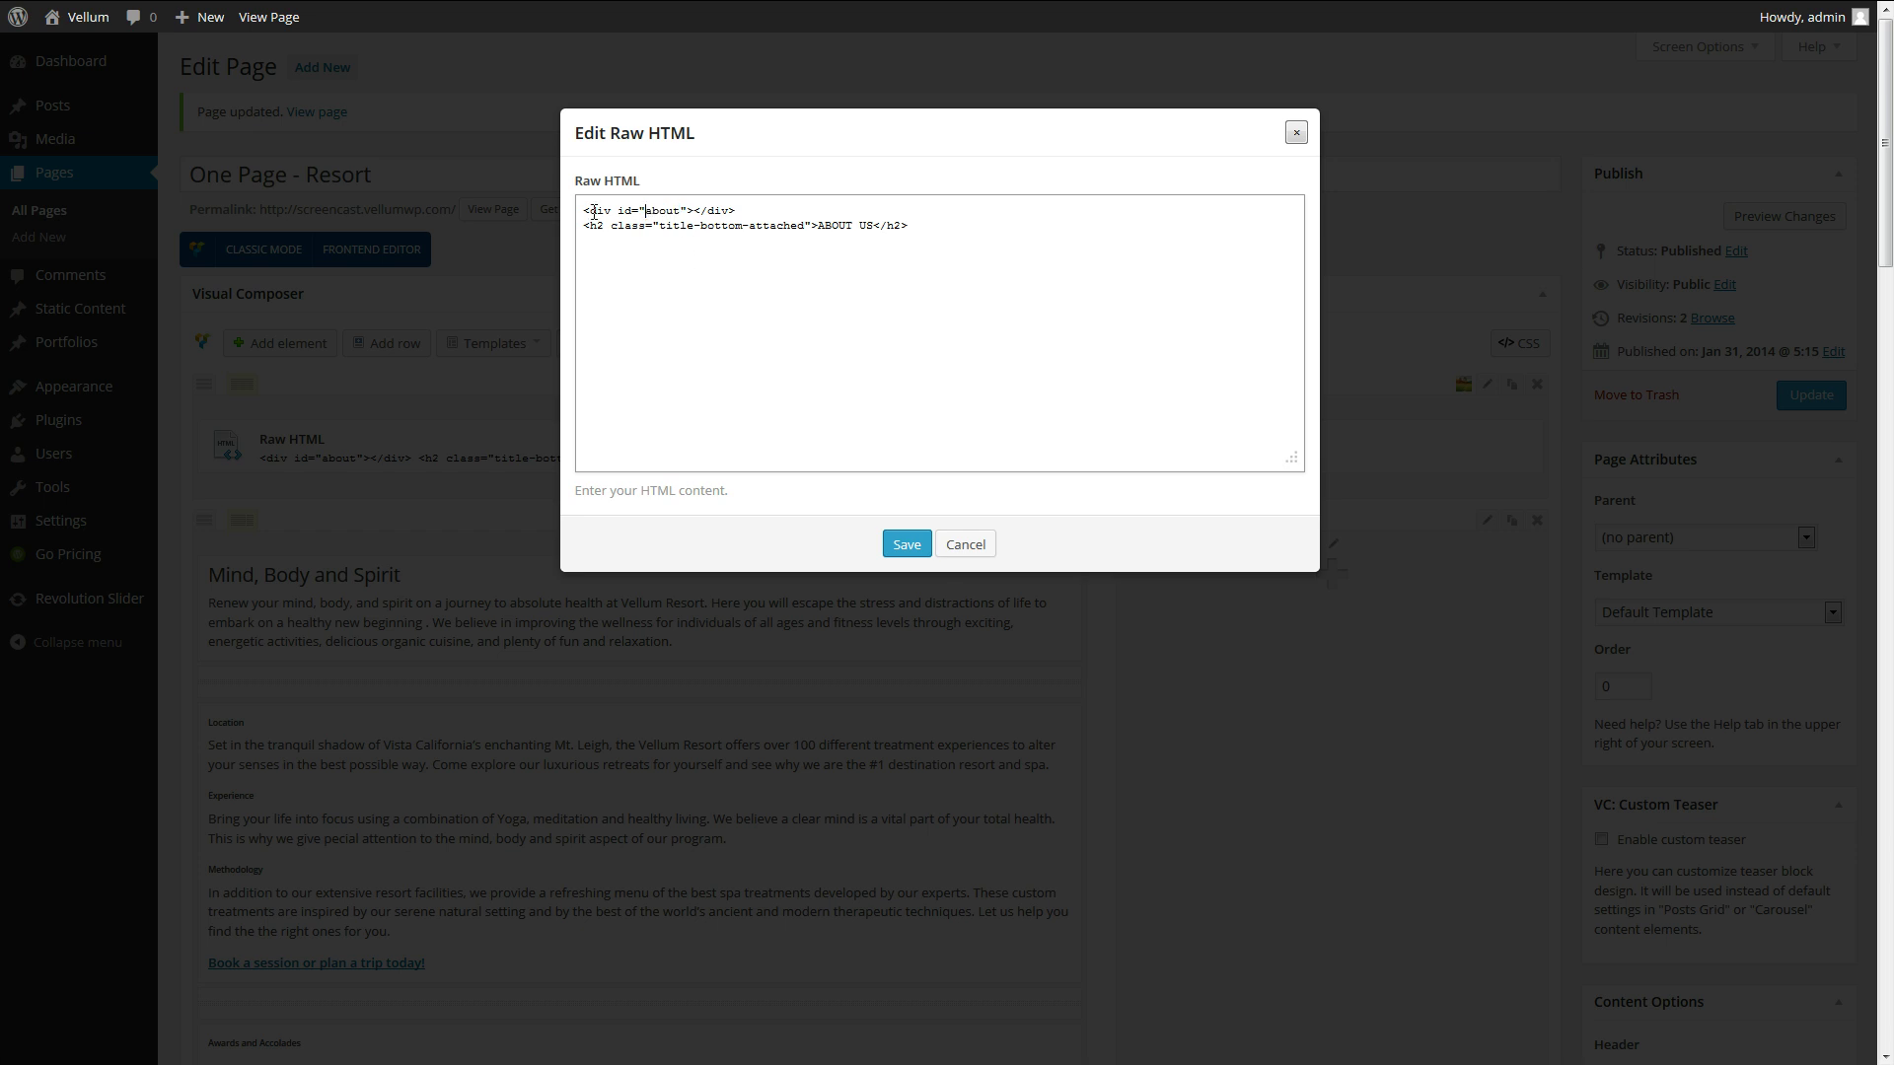
{"action": "left_click_drag", "start_coordinate": [583, 212], "coordinate": [687, 212]}
{"action": "left_click", "coordinate": [688, 212]}
{"action": "double_click", "coordinate": [651, 211]}
{"action": "left_click", "coordinate": [695, 235]}
{"action": "left_click_drag", "start_coordinate": [583, 226], "coordinate": [602, 225]}
{"action": "left_click", "coordinate": [660, 227]}
{"action": "left_click_drag", "start_coordinate": [661, 227], "coordinate": [807, 227]}
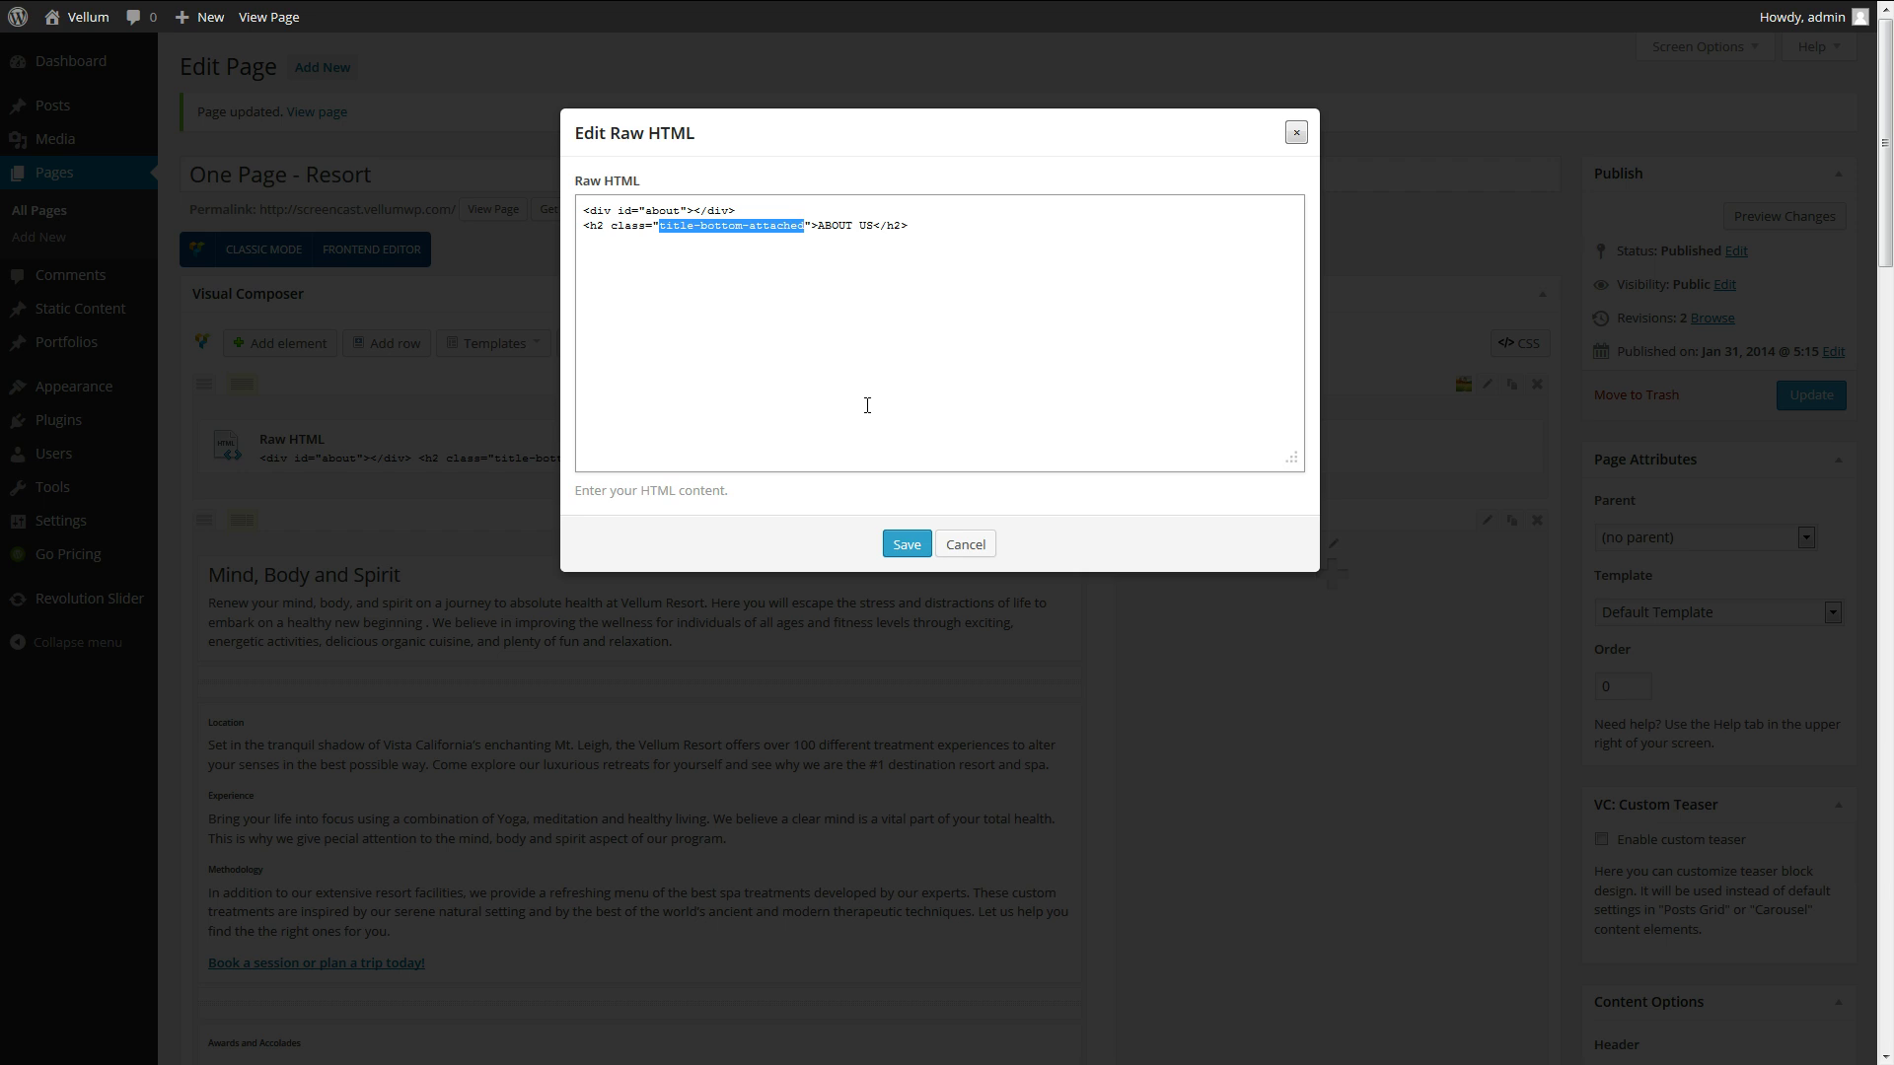
Check how the title-bottom-attached class positions the ABOUT US heading on the live page, and return to the HTML editor.
{"action": "key", "text": "ctrl+Tab"}
{"action": "left_click_drag", "start_coordinate": [1282, 501], "coordinate": [1716, 508]}
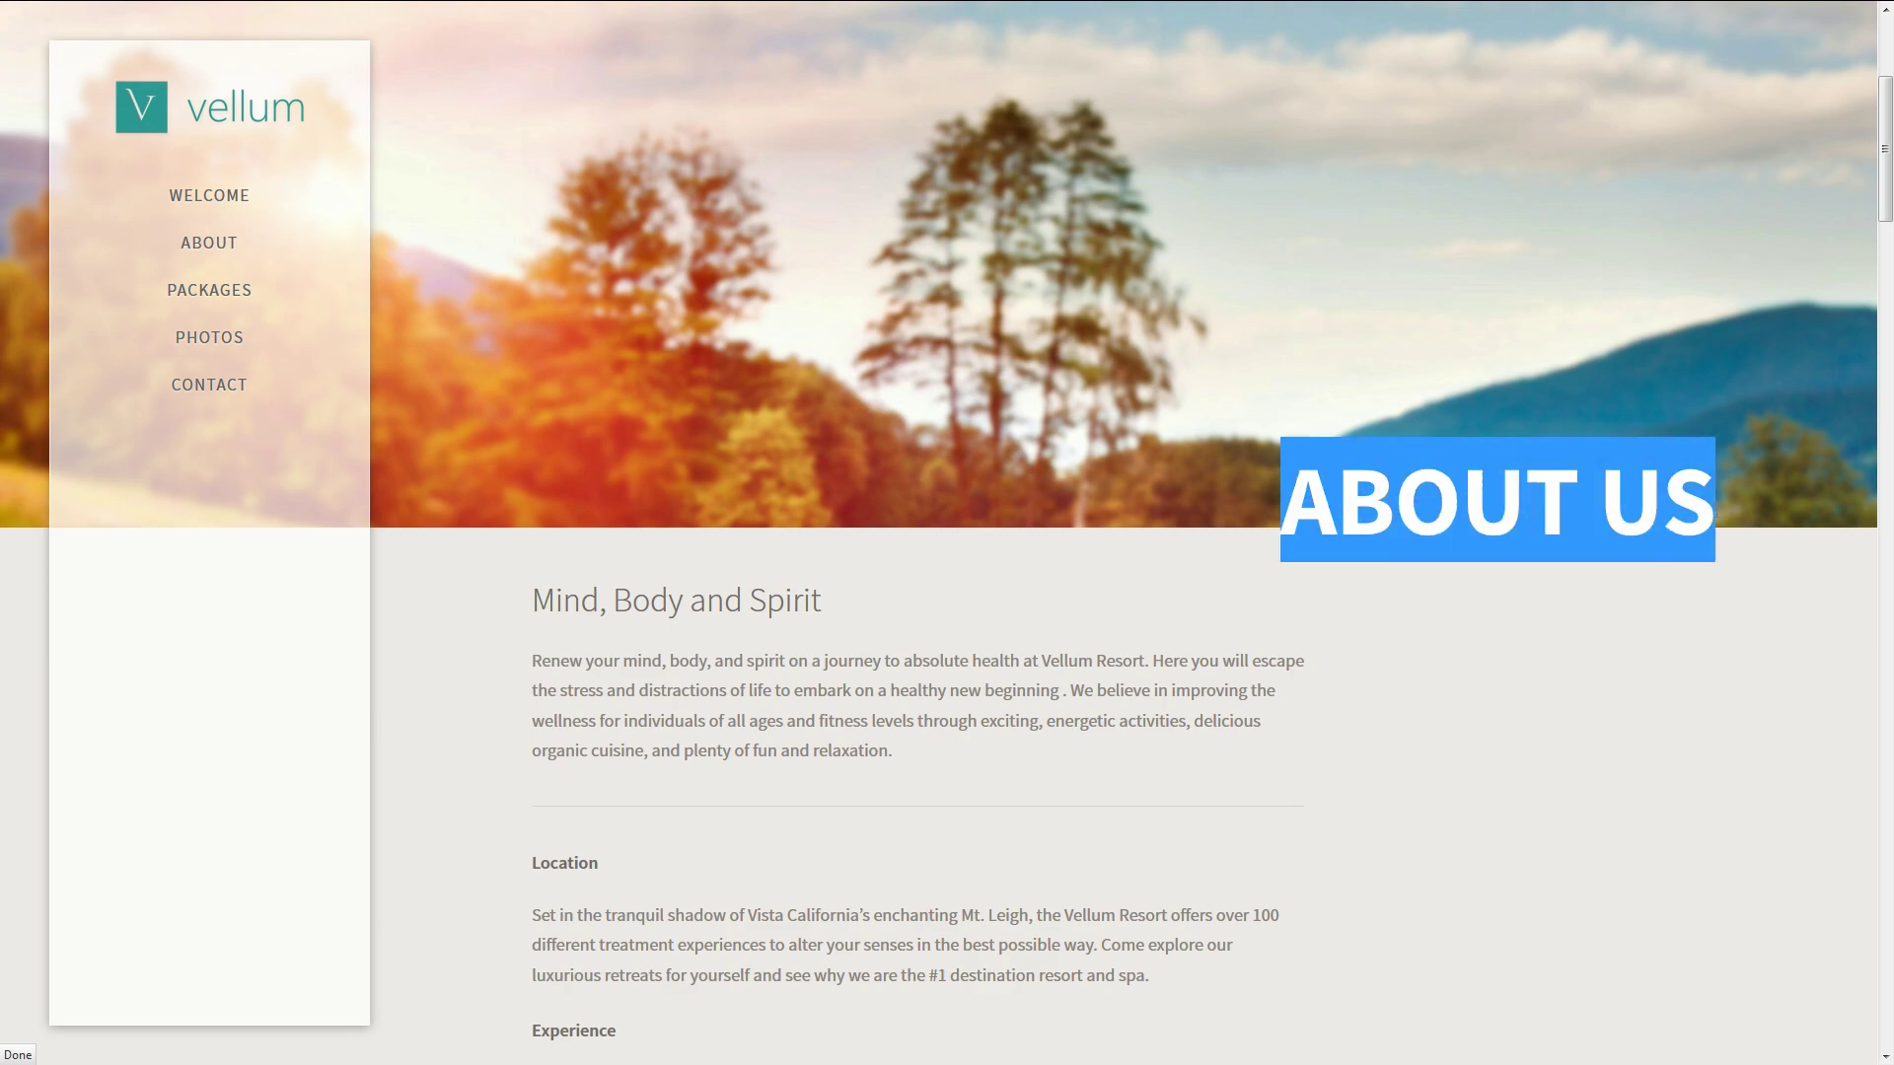
{"action": "left_click", "coordinate": [1174, 564]}
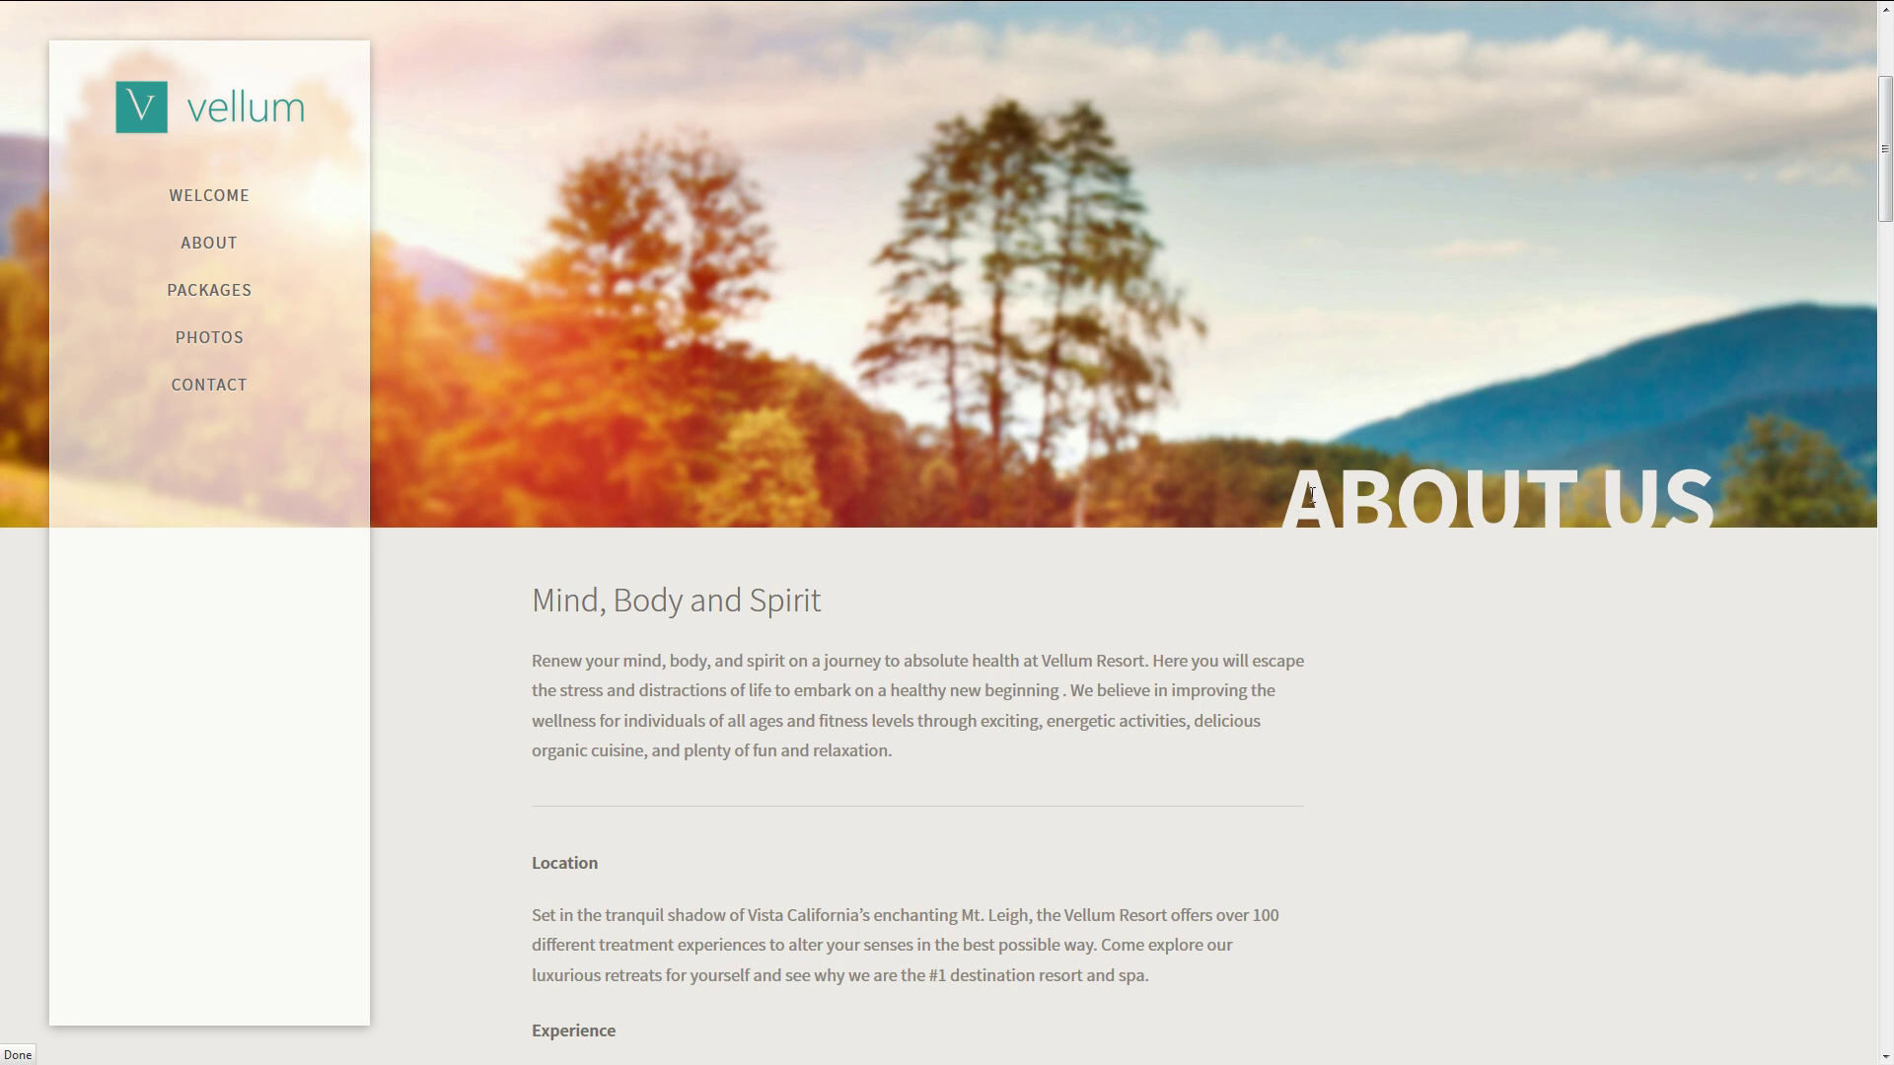
{"action": "key", "text": "ctrl+Tab"}
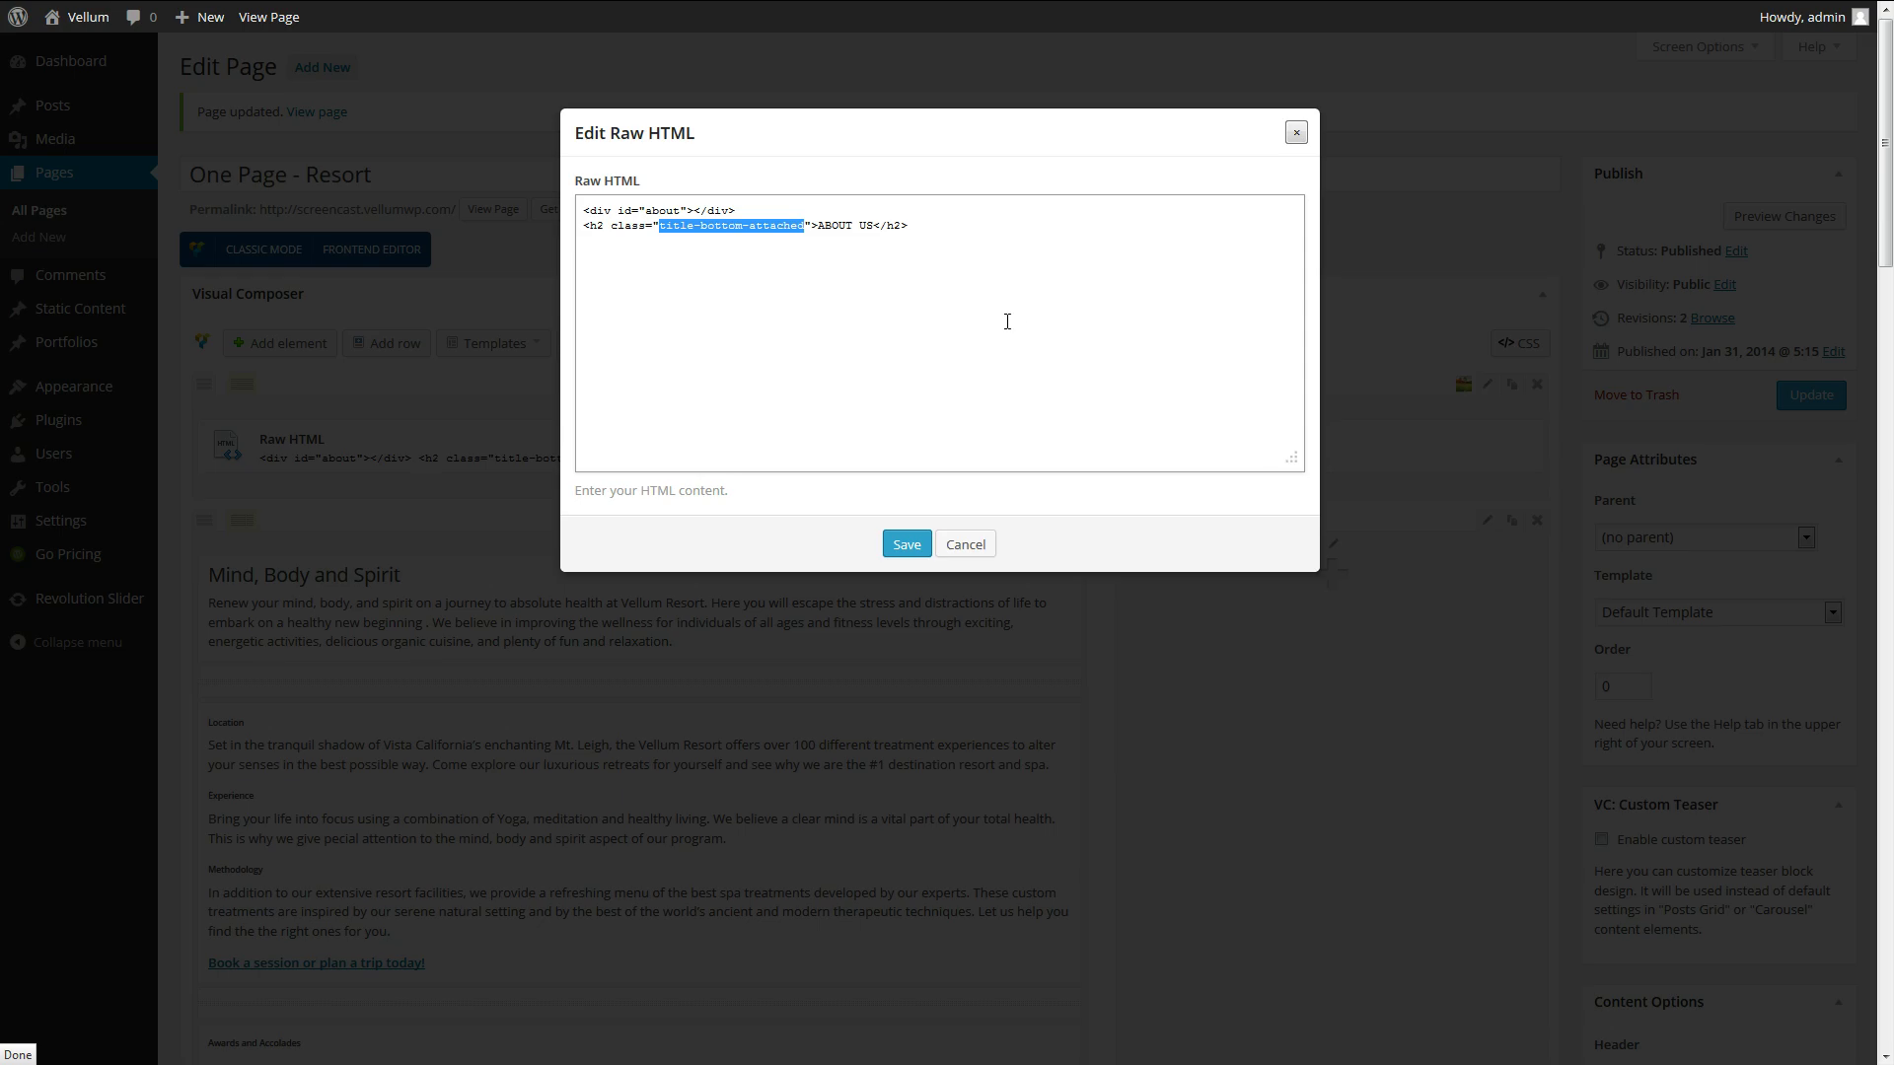
Change the heading text in the Raw HTML element to ABOUT VELLUM, save the element and update the page.
{"action": "double_click", "coordinate": [861, 225]}
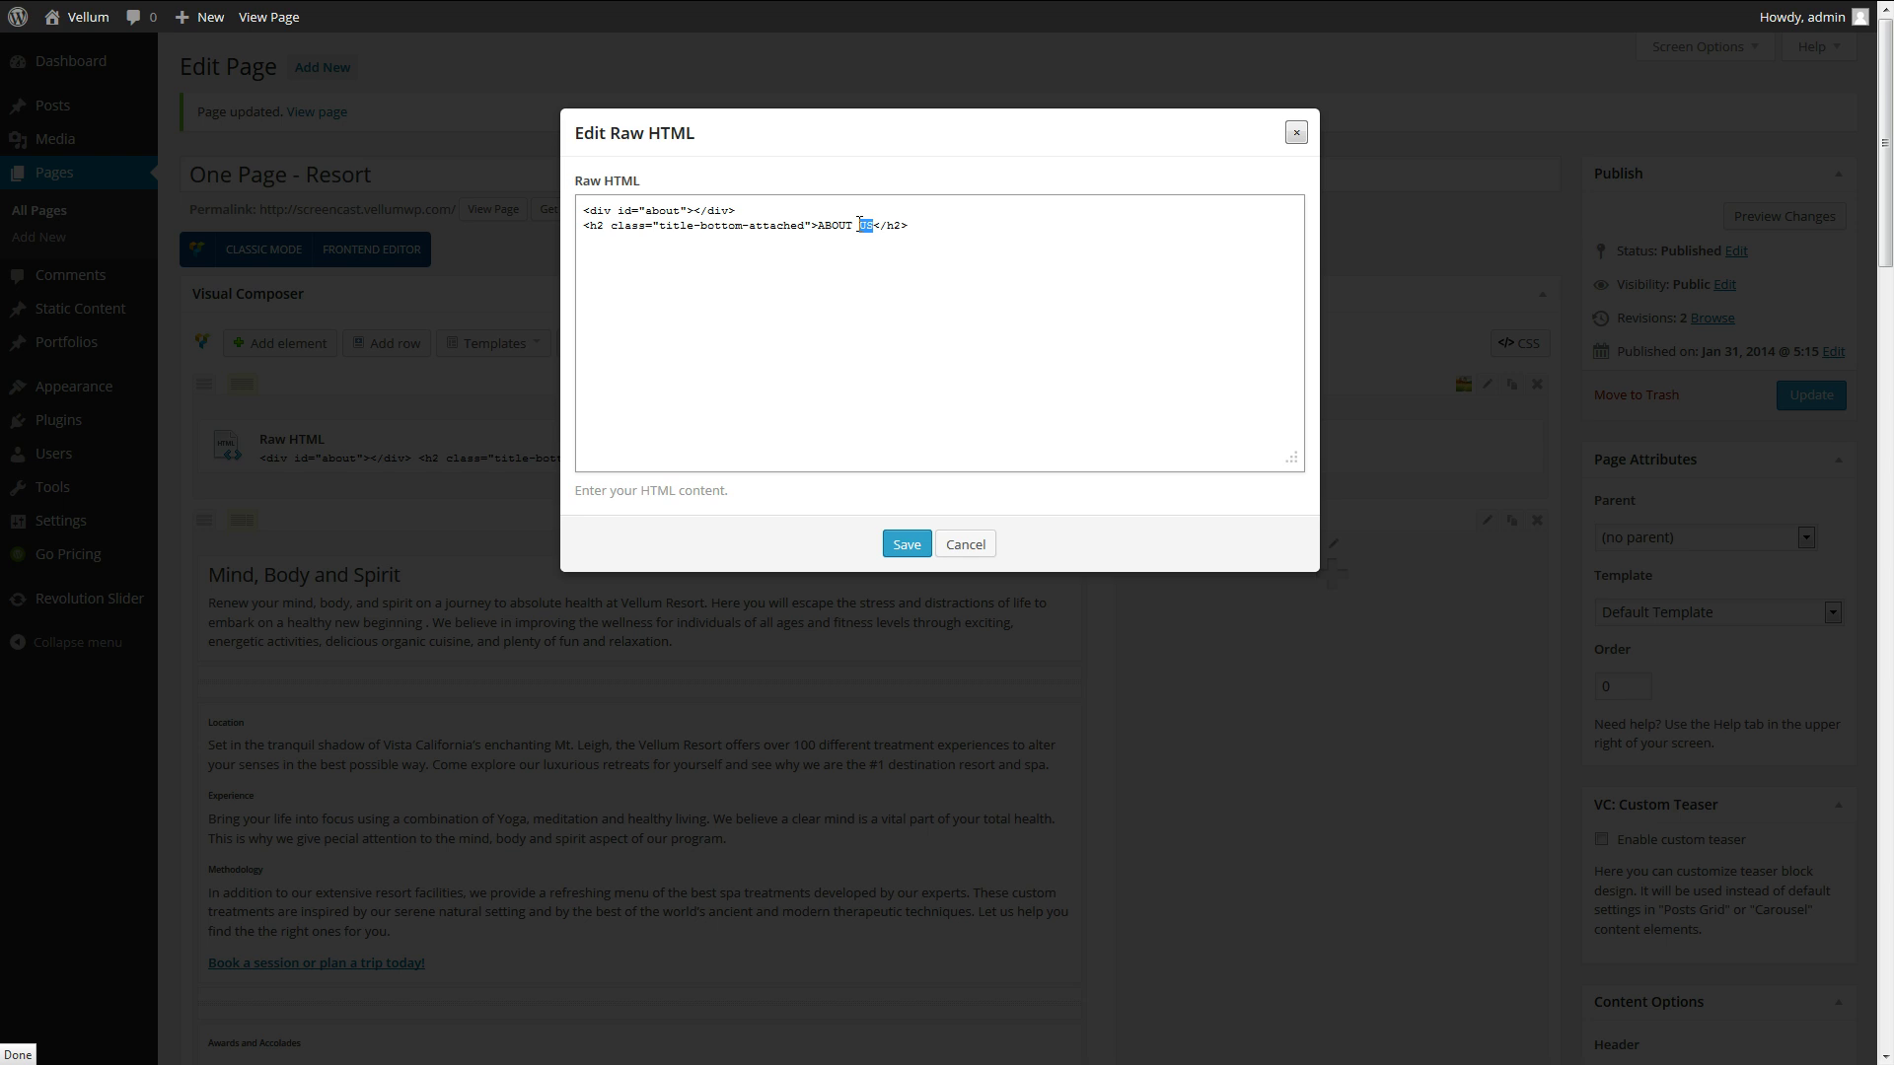
{"action": "type", "text": "VELLUM"}
{"action": "left_click", "coordinate": [902, 545]}
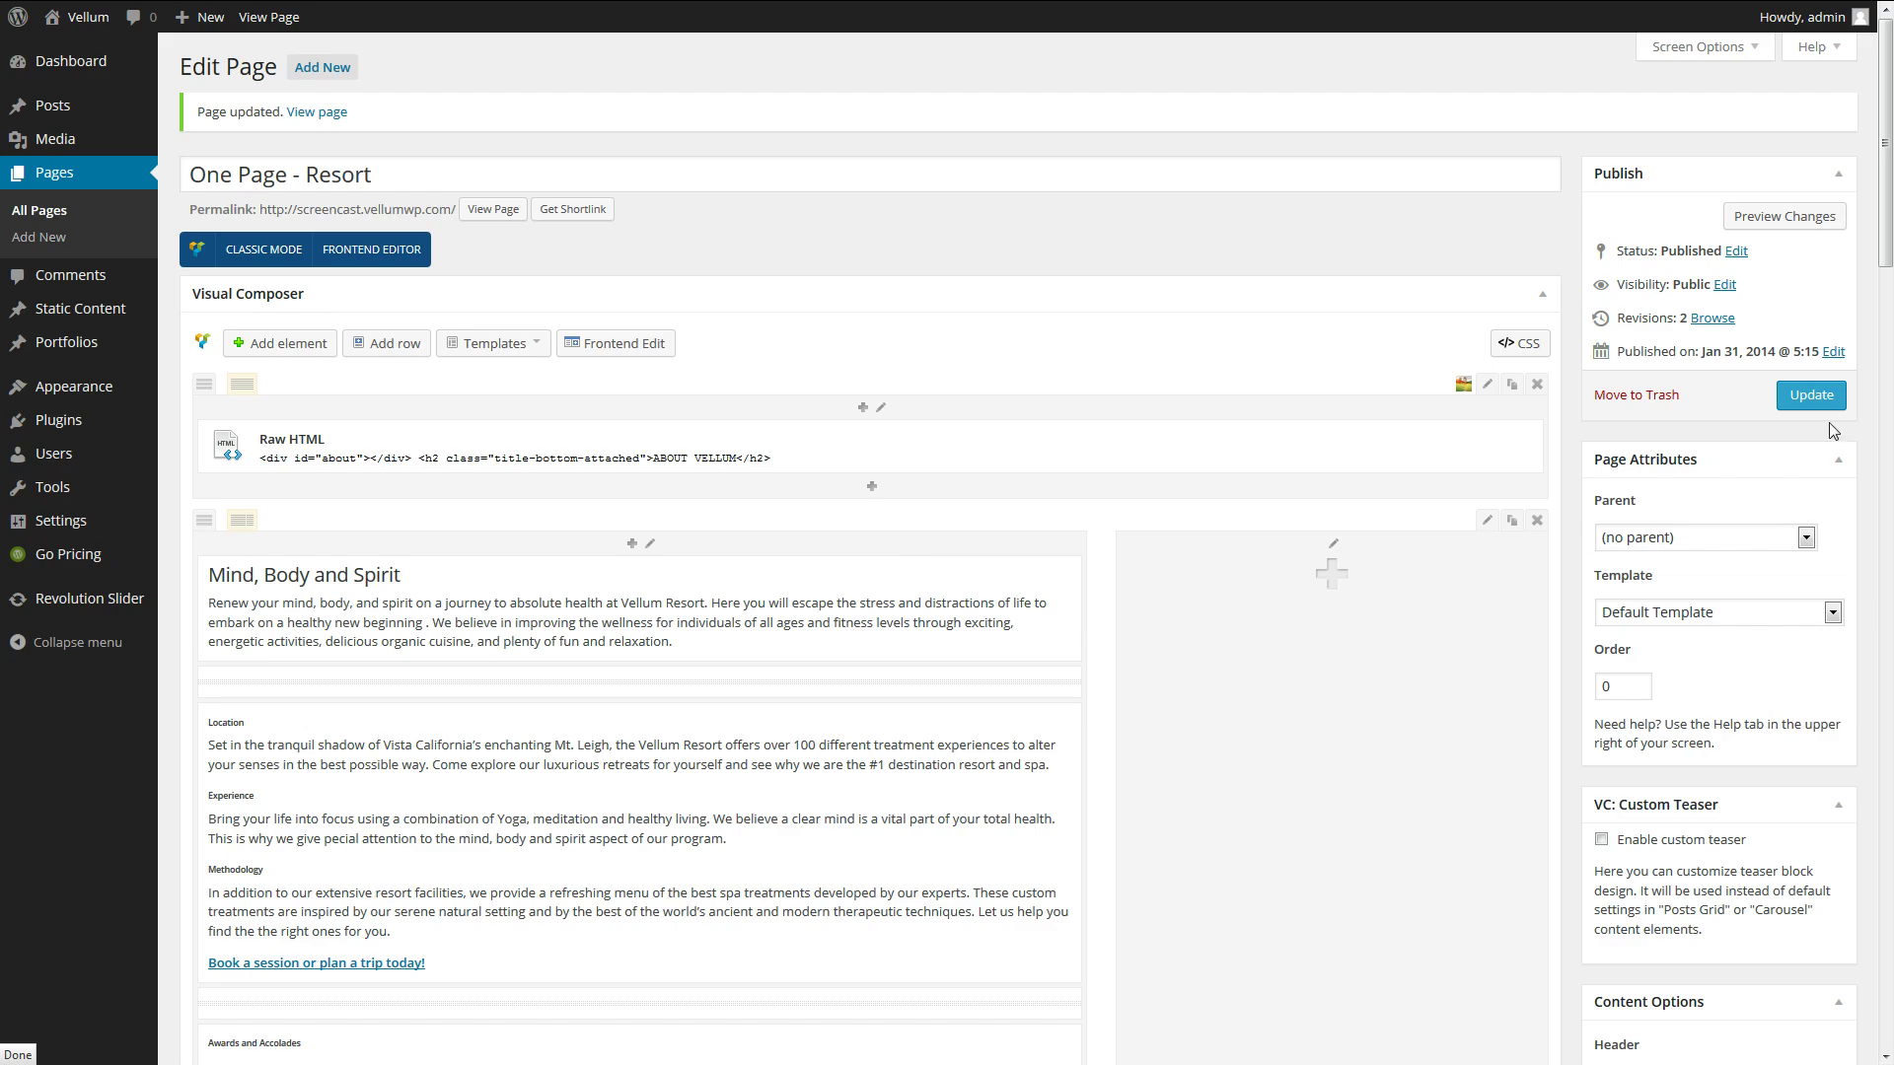
{"action": "left_click", "coordinate": [1811, 396]}
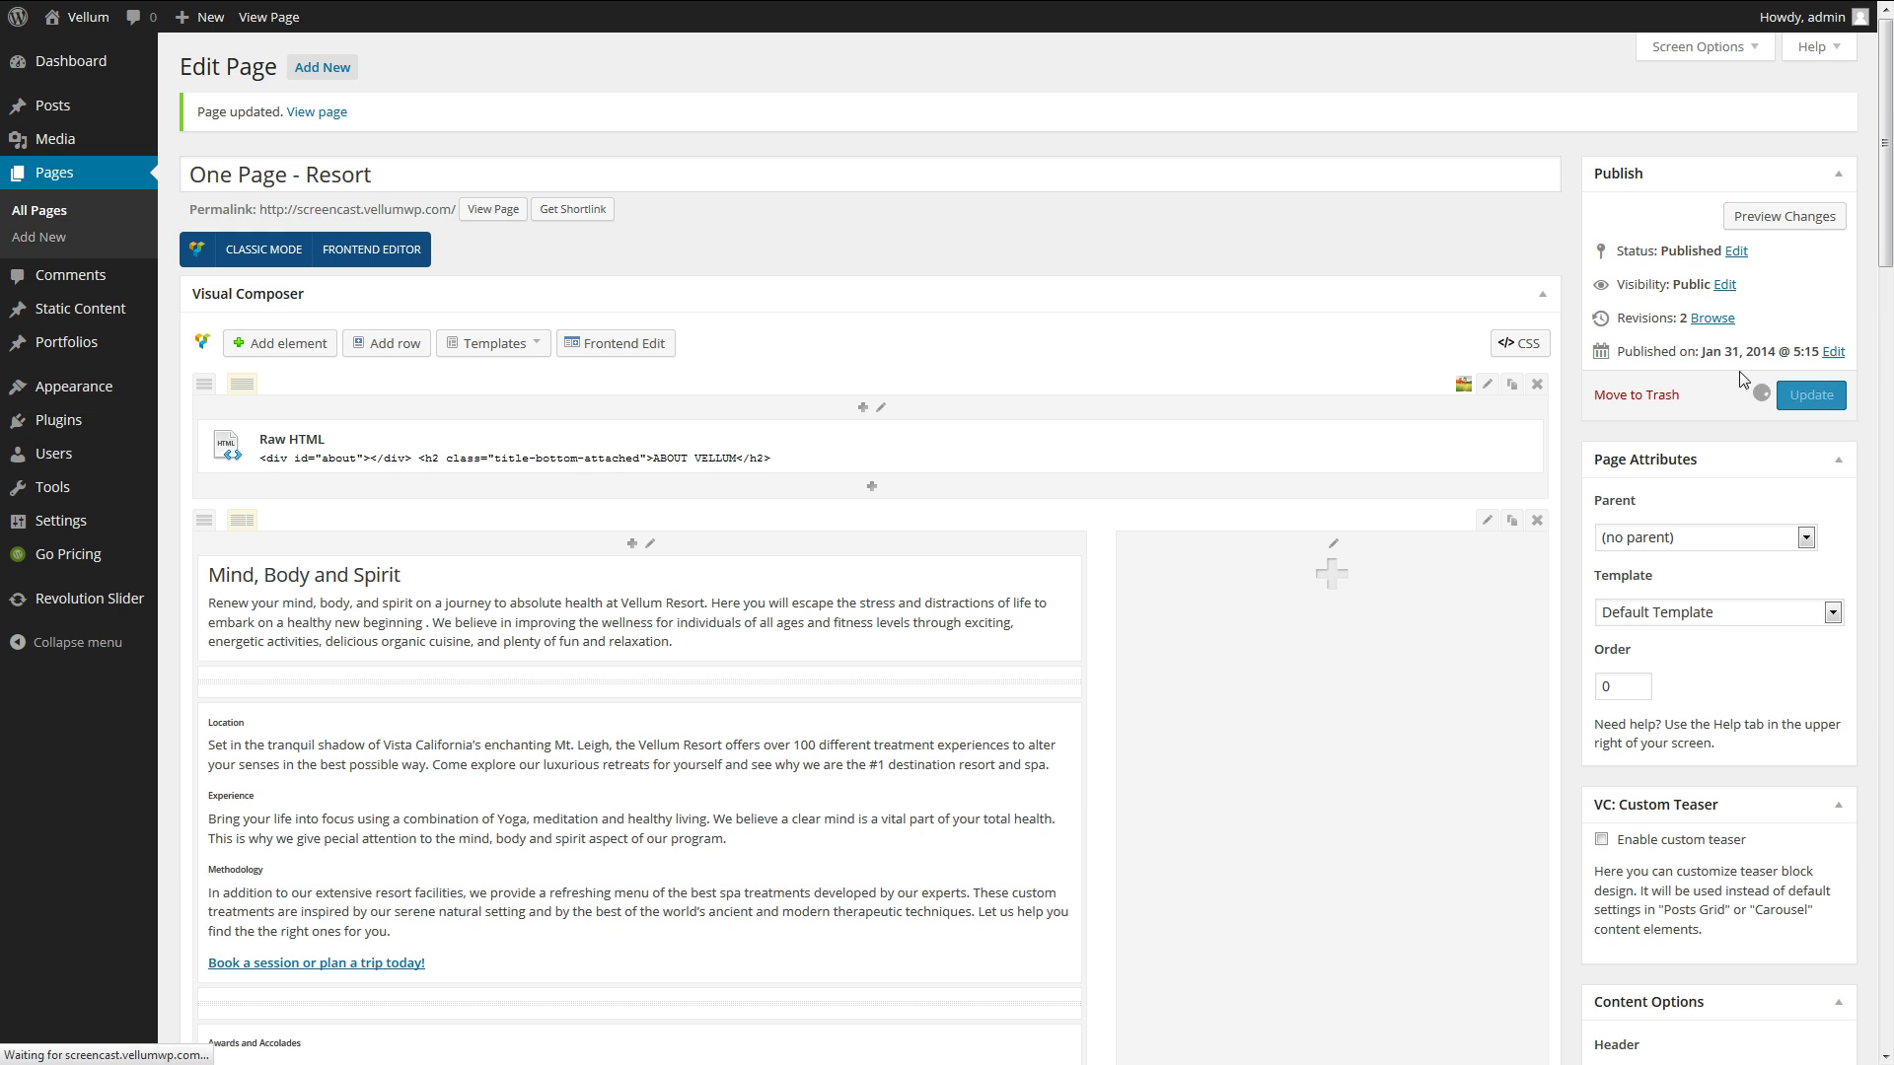
Reload the live page and check the About section's edited heading.
{"action": "key", "text": "ctrl+Tab"}
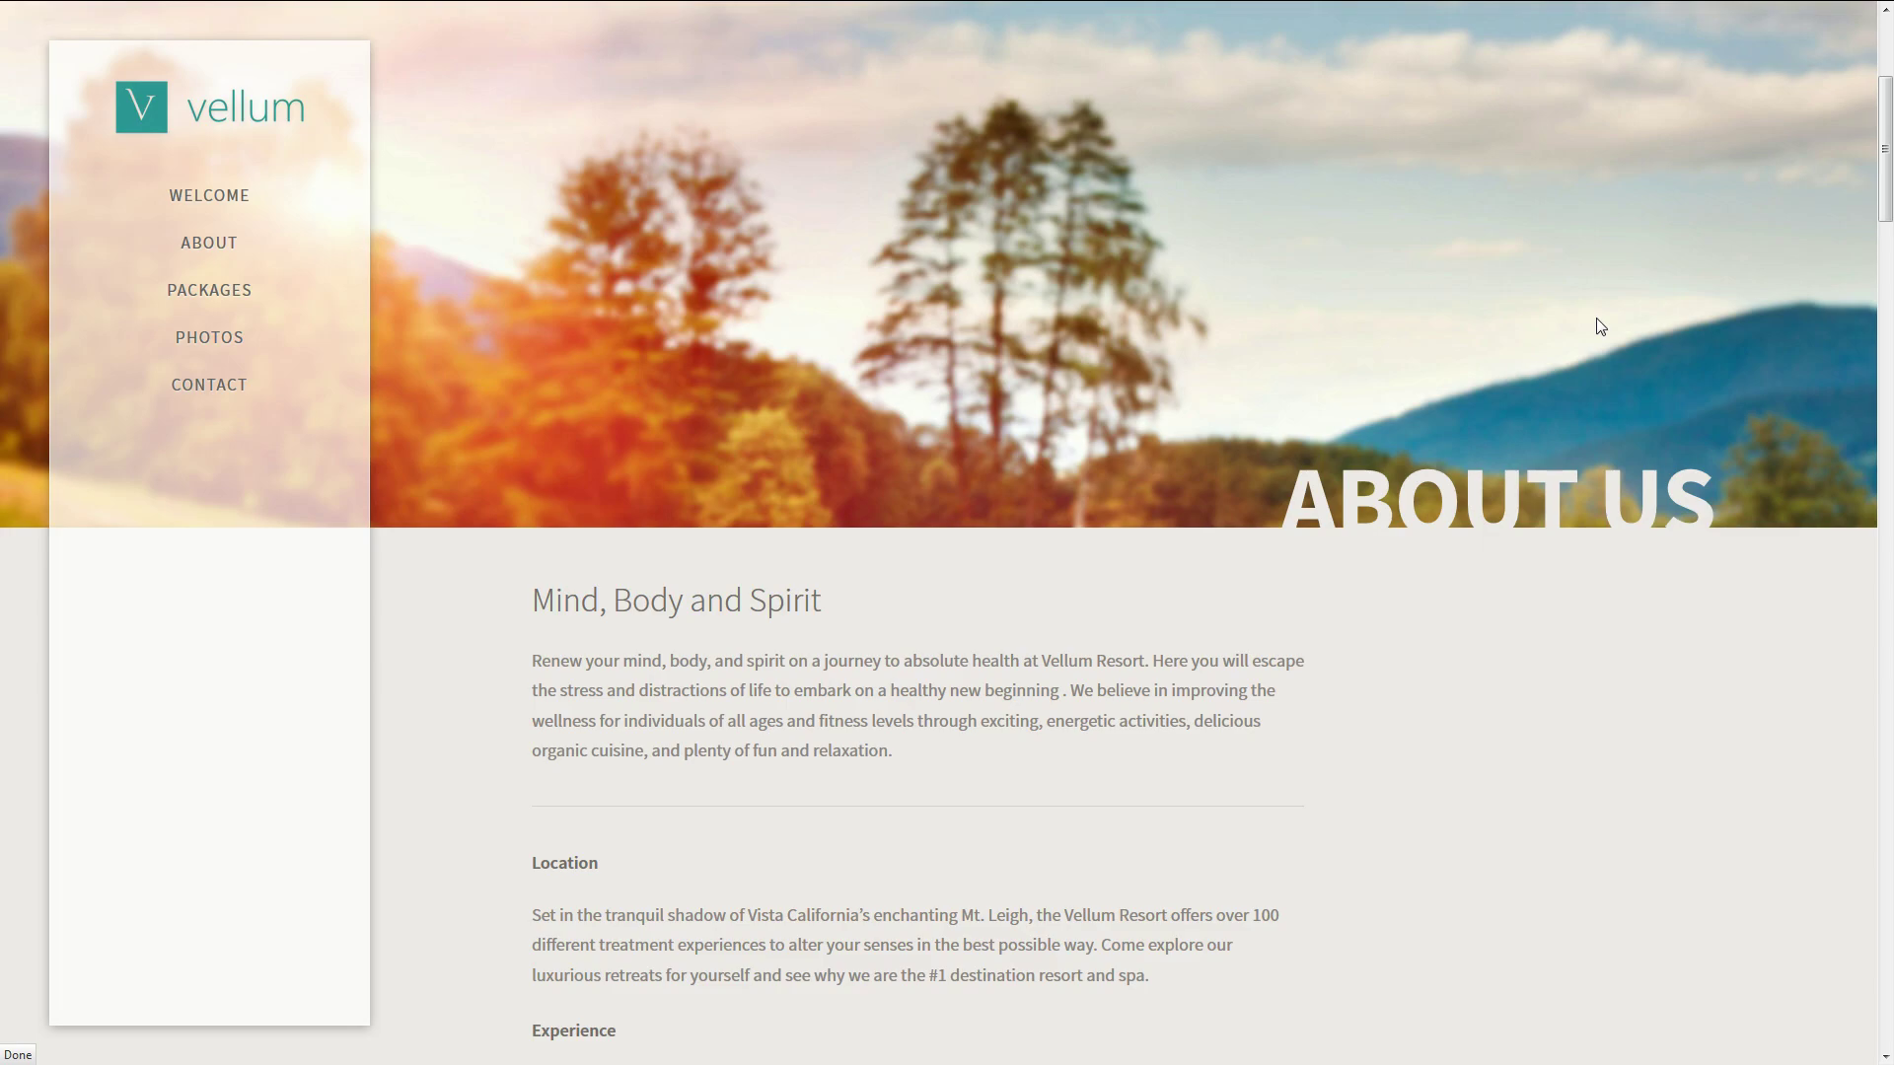
{"action": "key", "text": "F5"}
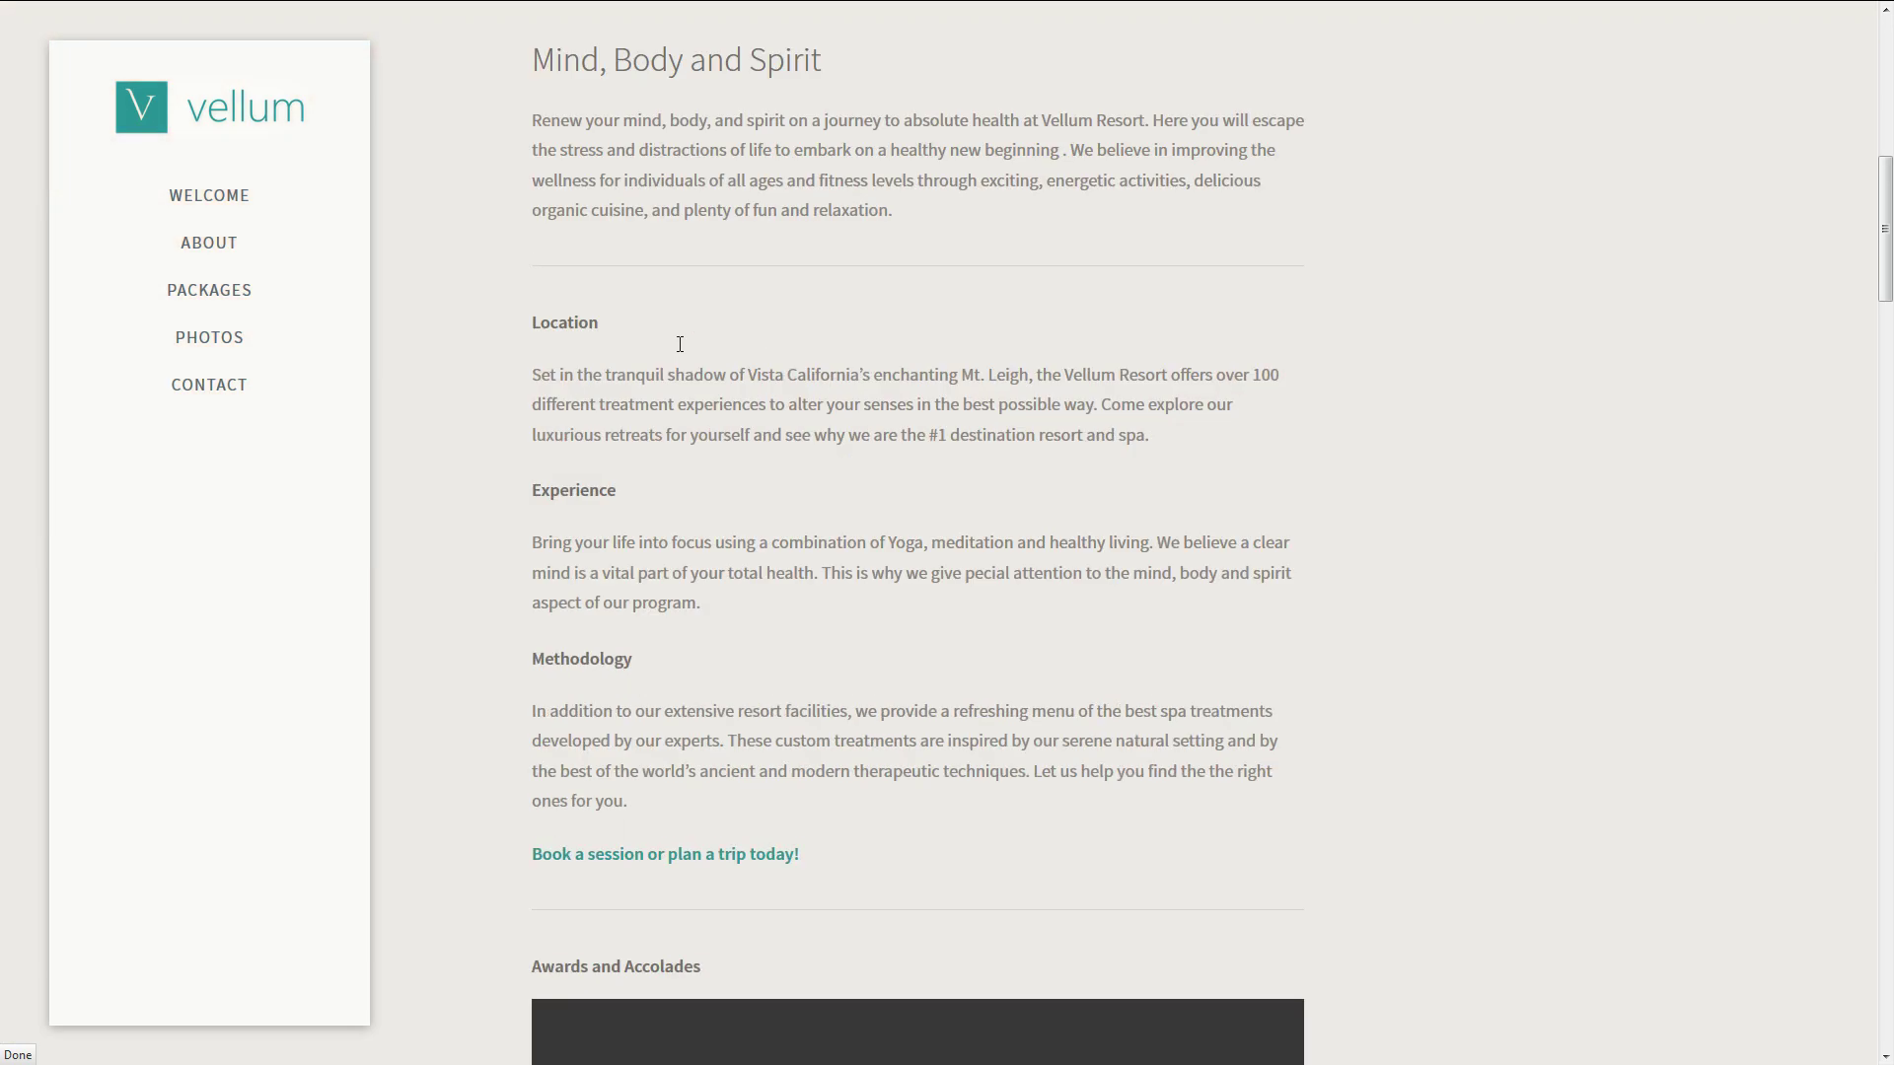
{"action": "scroll", "coordinate": [677, 343], "scroll_direction": "up", "scroll_amount": 5}
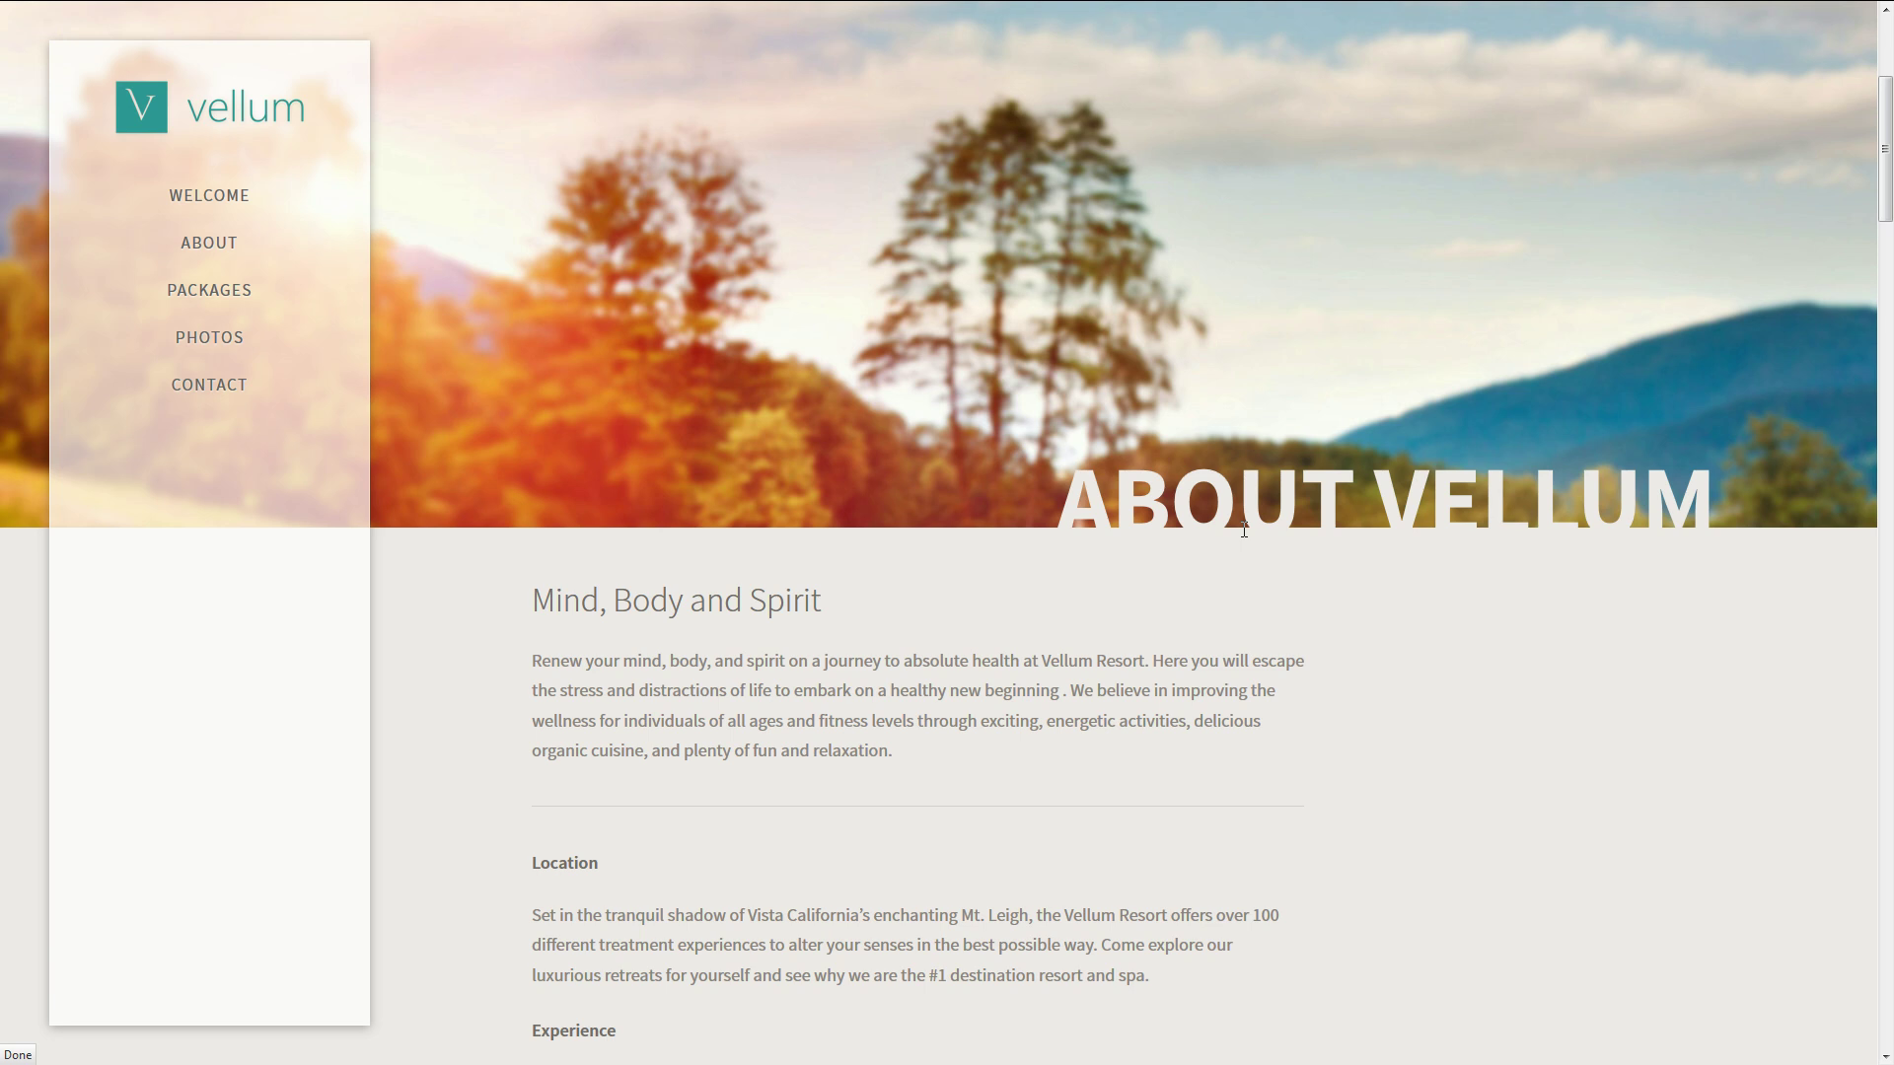
Return to the WordPress admin and open the menu editor for the Home Page - Resort menu.
{"action": "key", "text": "ctrl+Tab"}
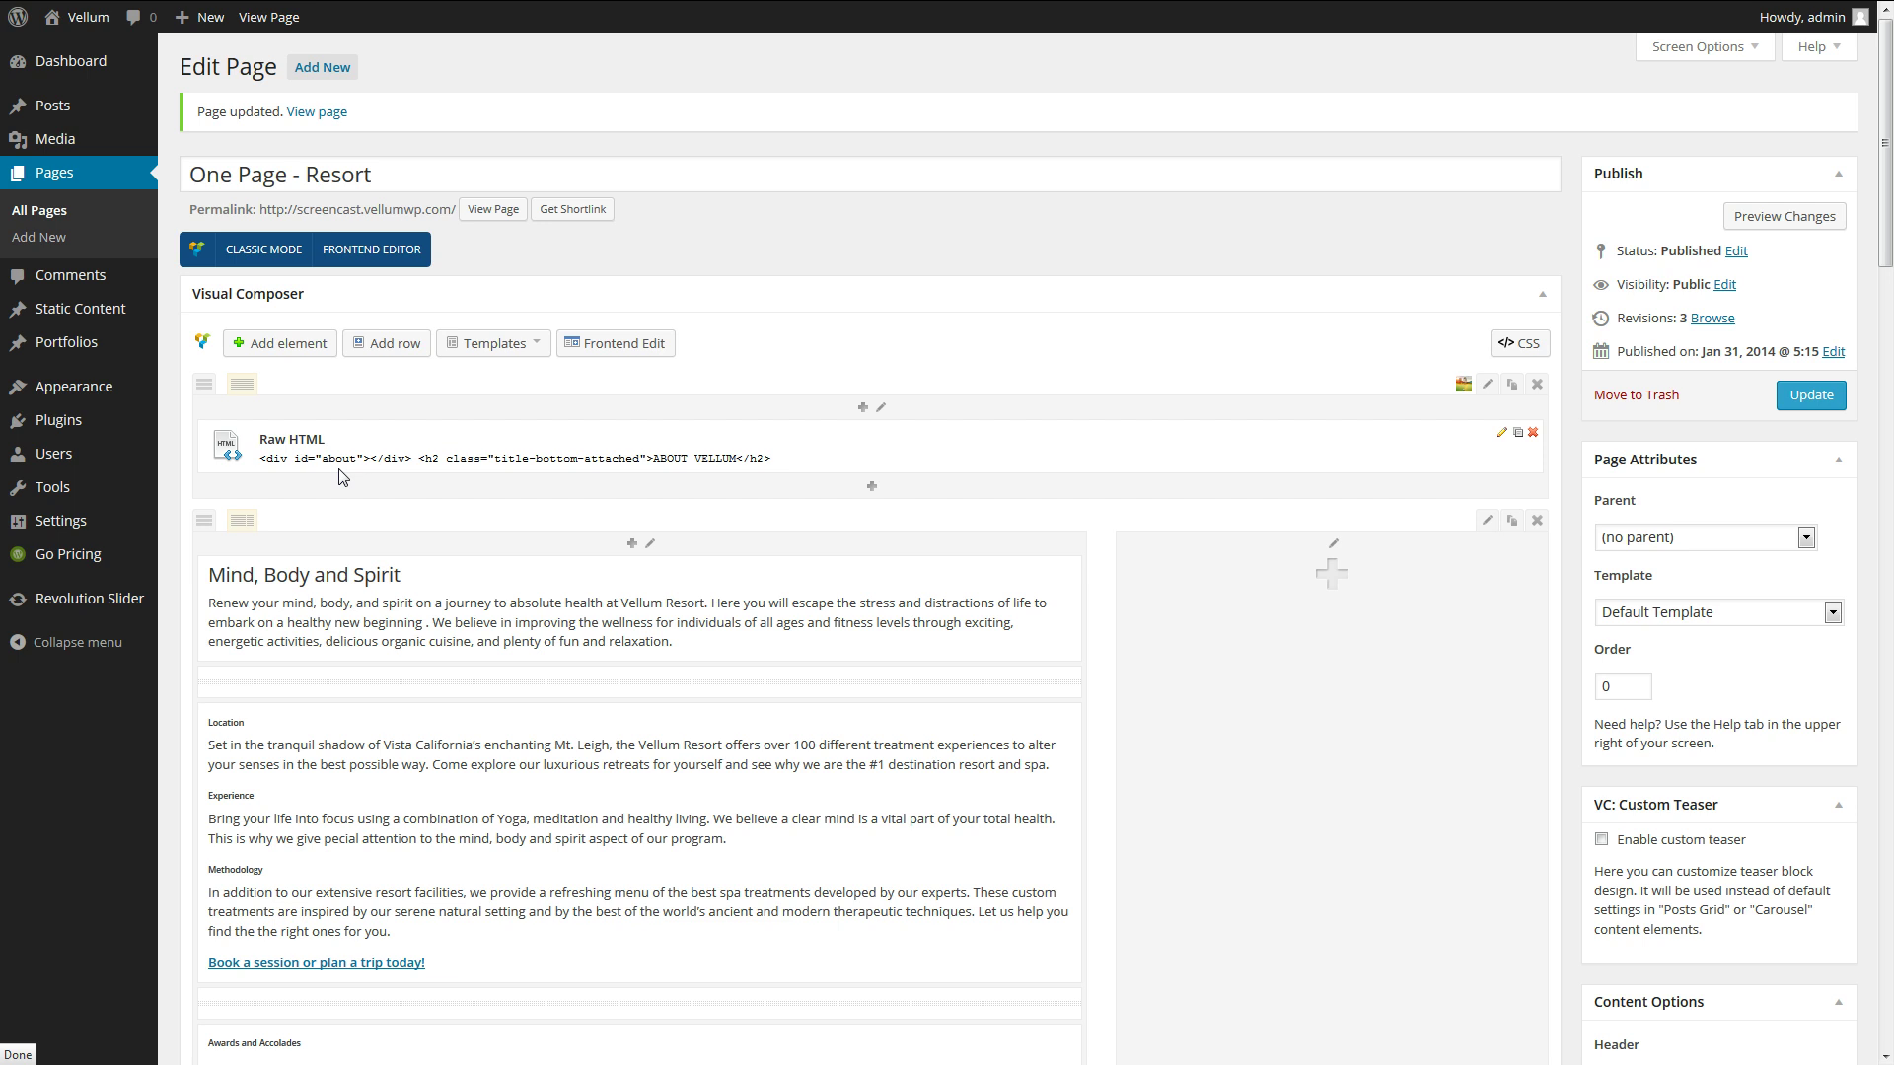
{"action": "mouse_move", "coordinate": [99, 394]}
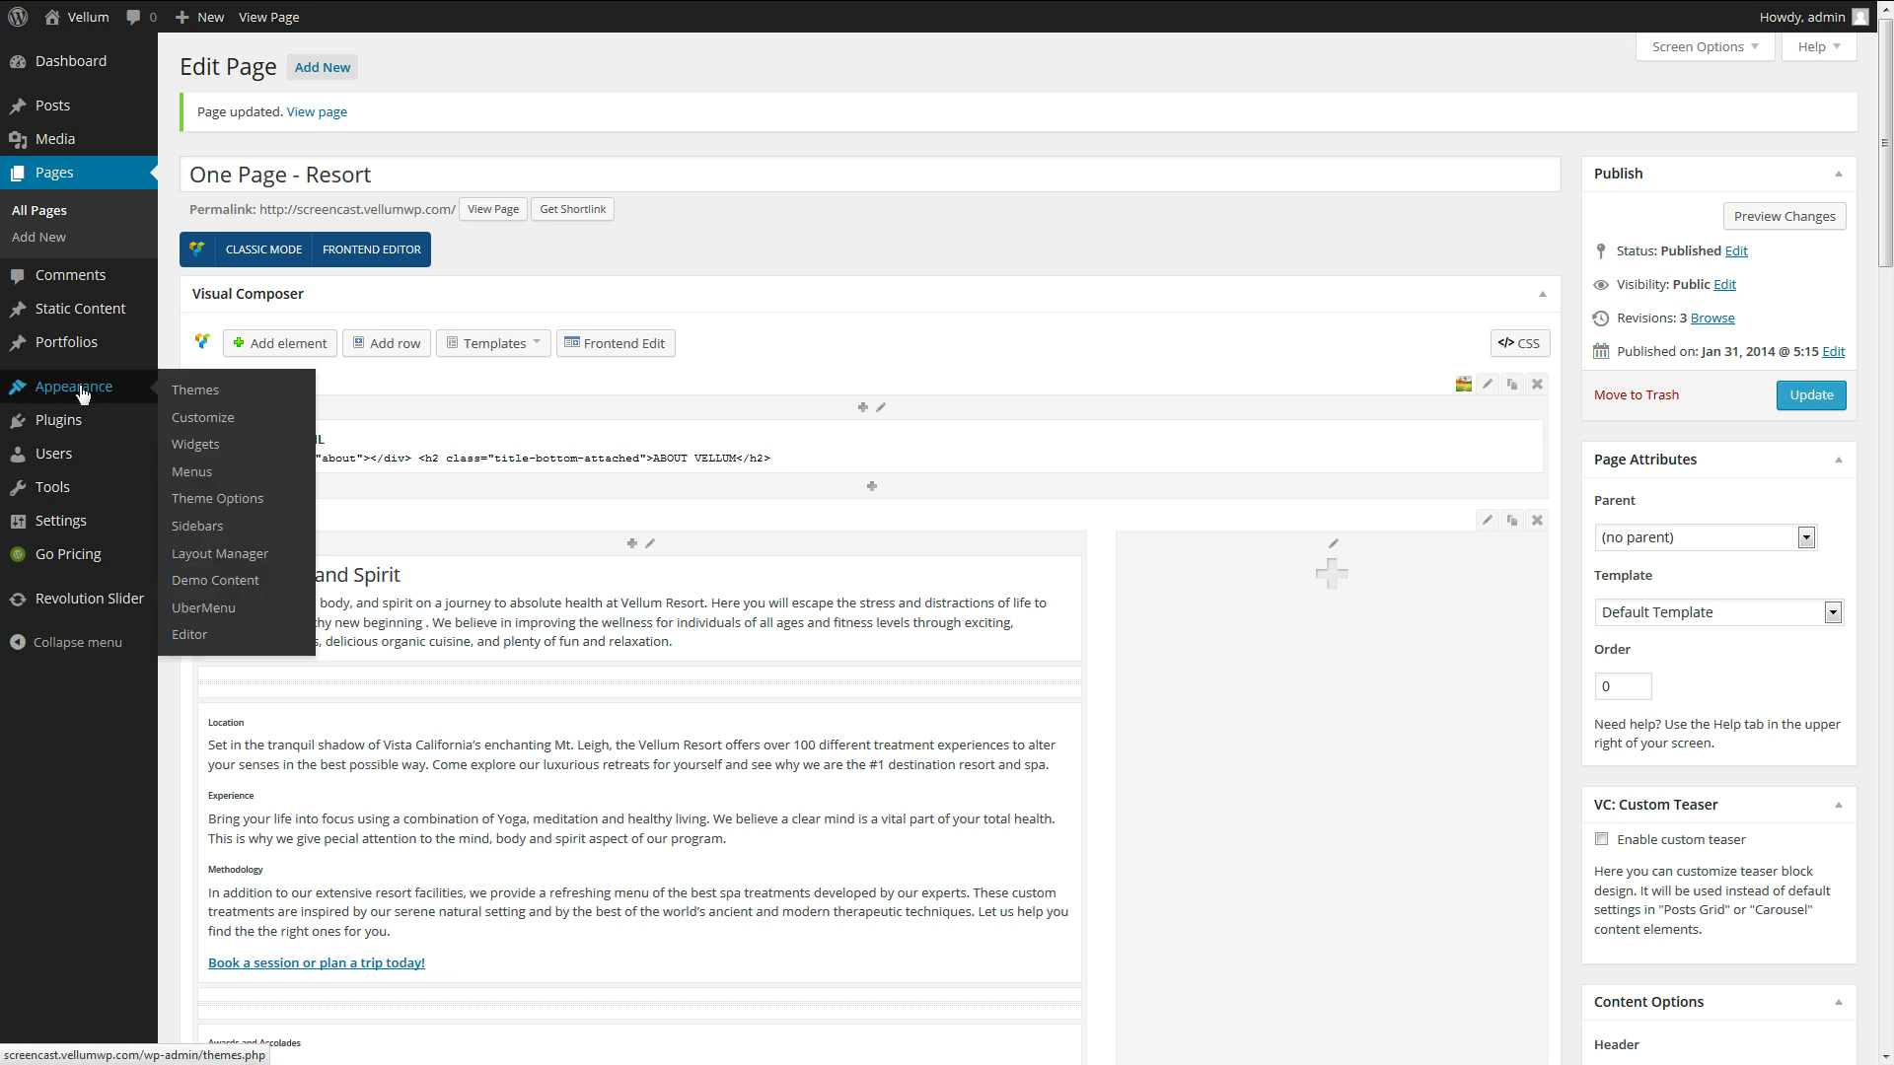
{"action": "left_click", "coordinate": [207, 475]}
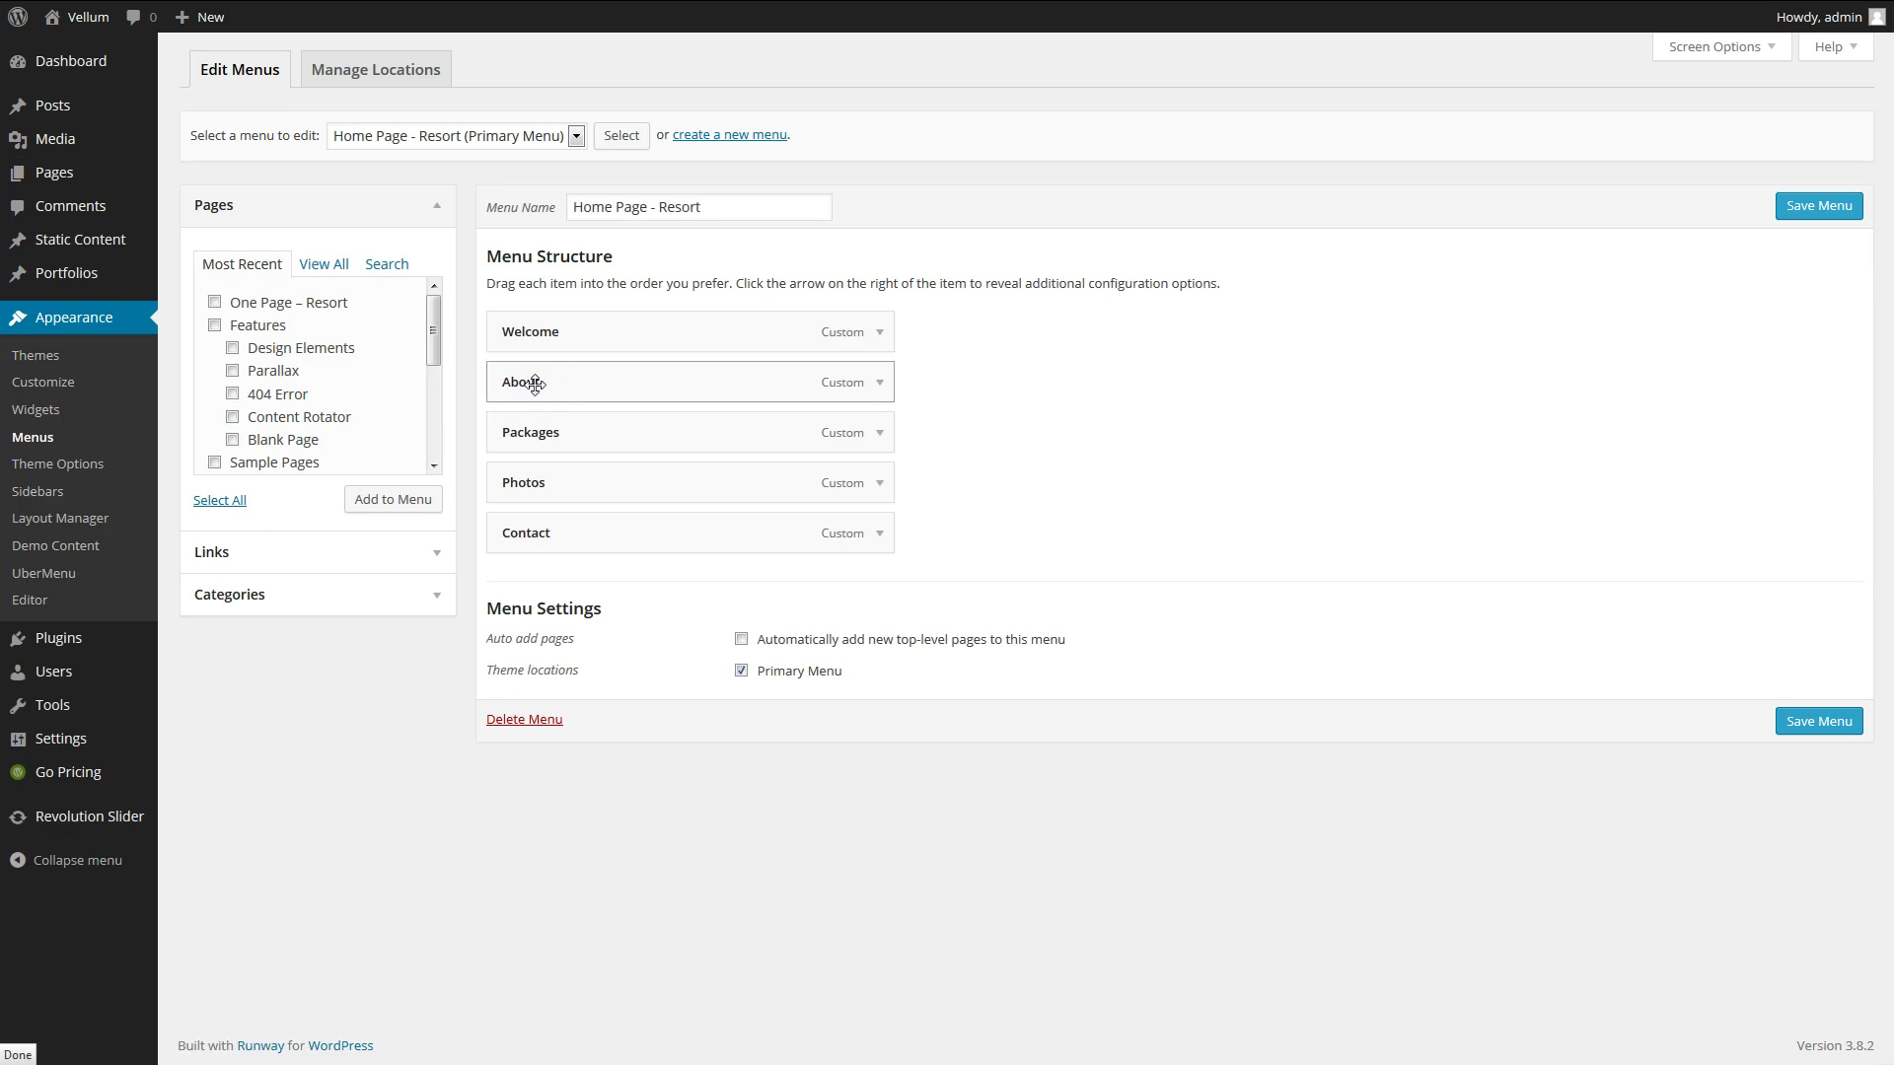
Examine the anchor URL in the About menu item's settings, and collapse the item again.
{"action": "left_click", "coordinate": [878, 384]}
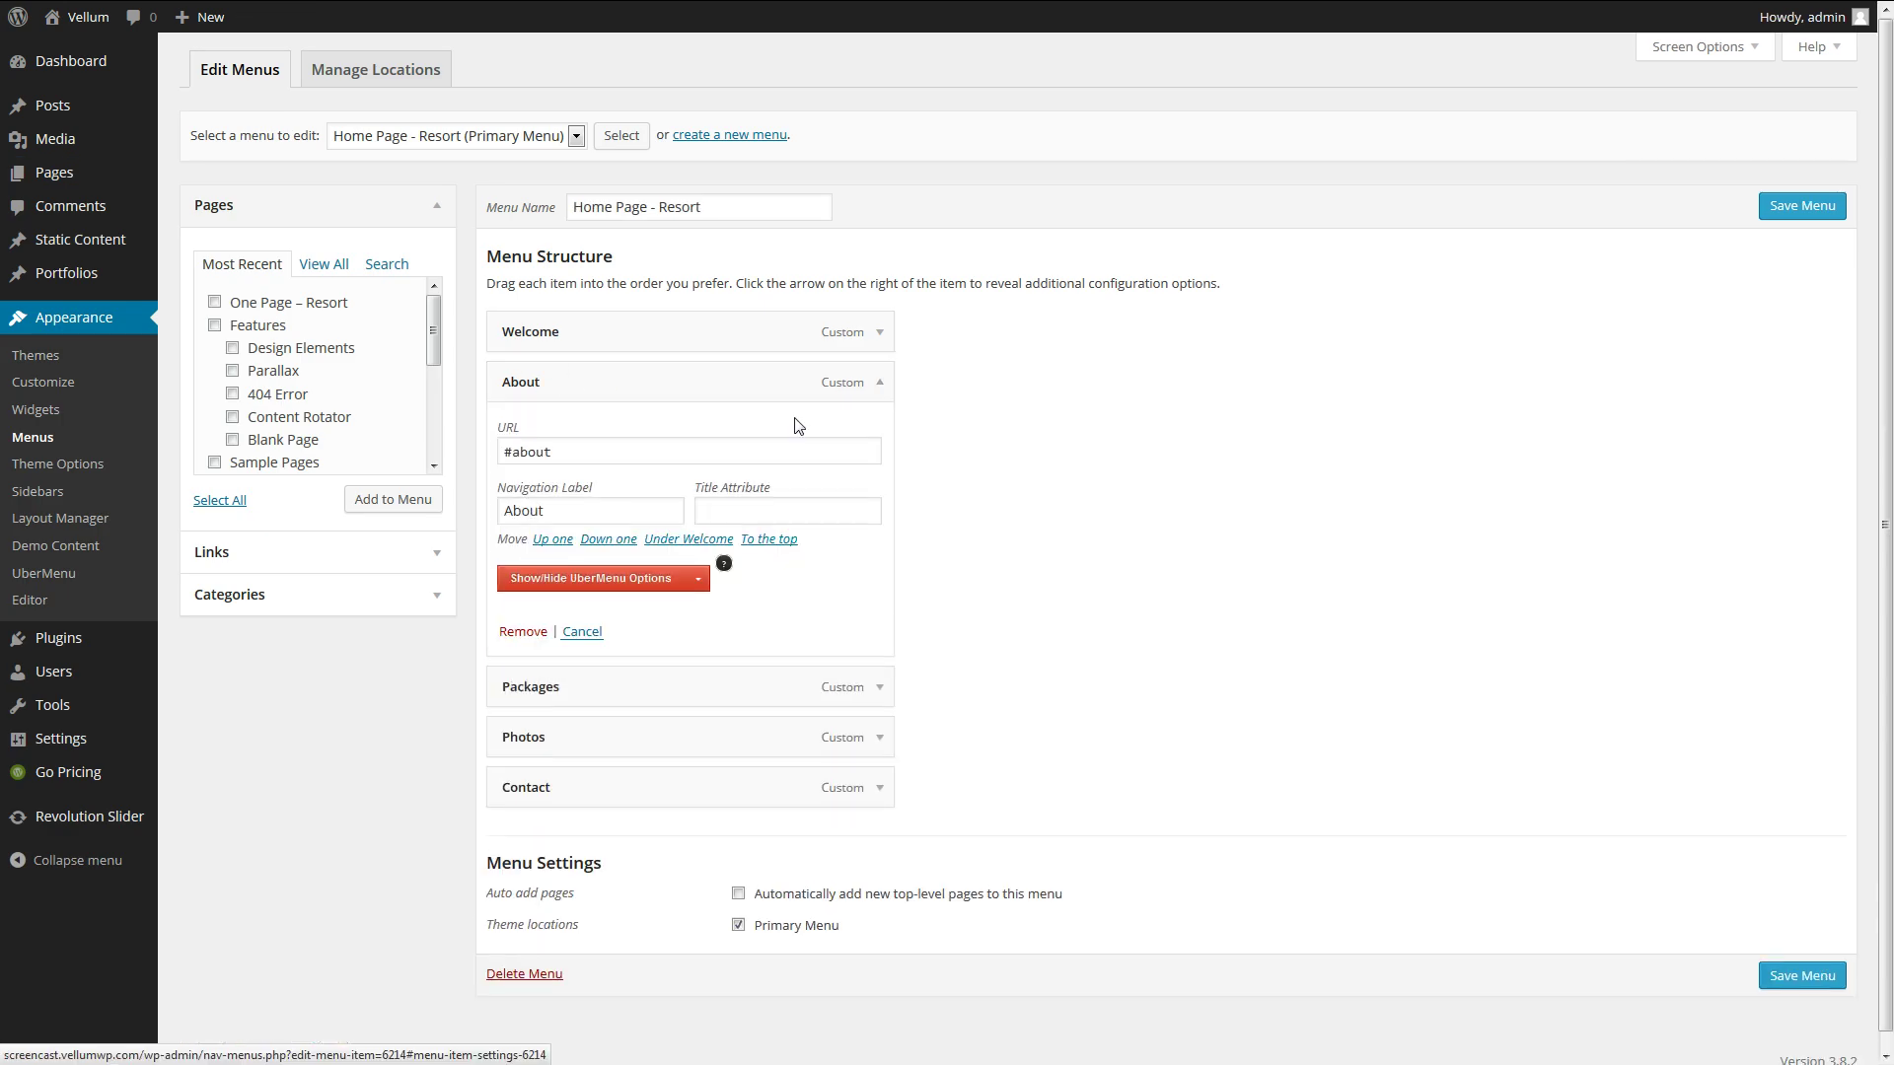
{"action": "left_click", "coordinate": [502, 453]}
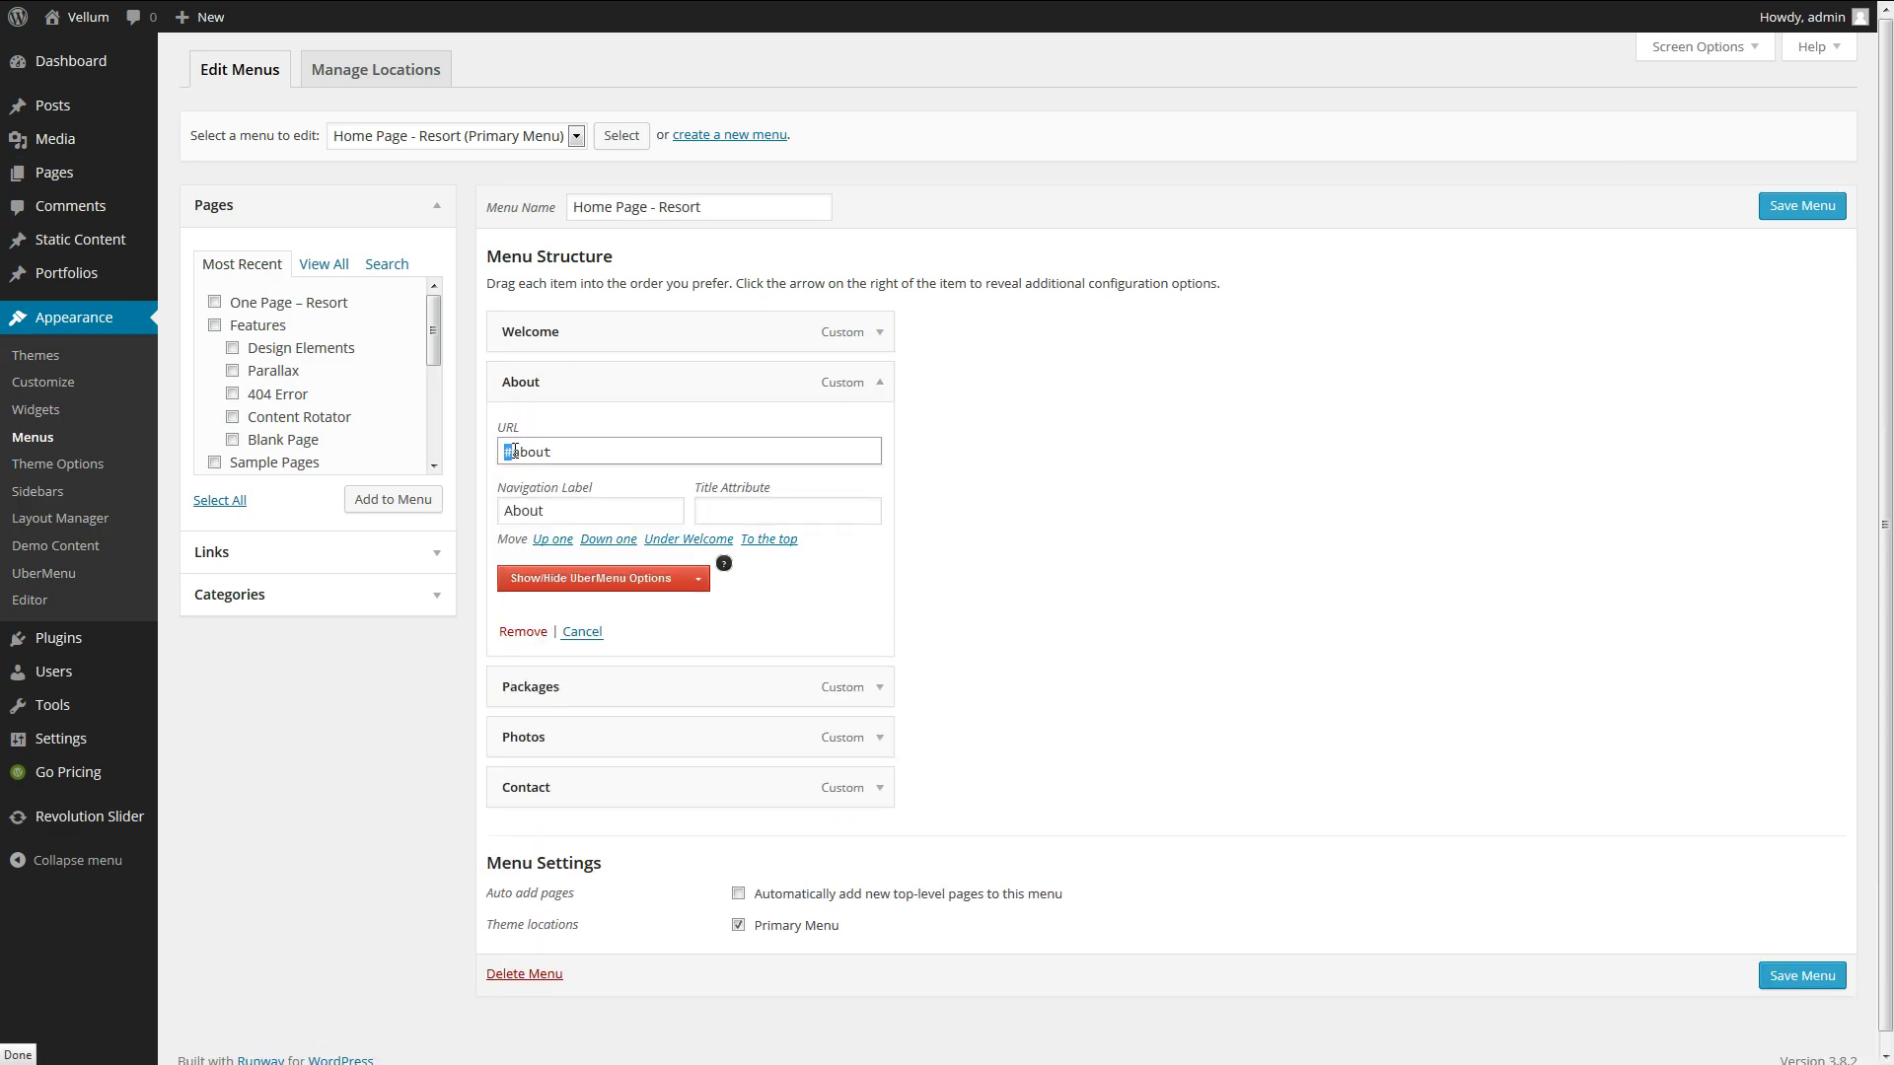
{"action": "left_click_drag", "start_coordinate": [512, 451], "coordinate": [603, 443]}
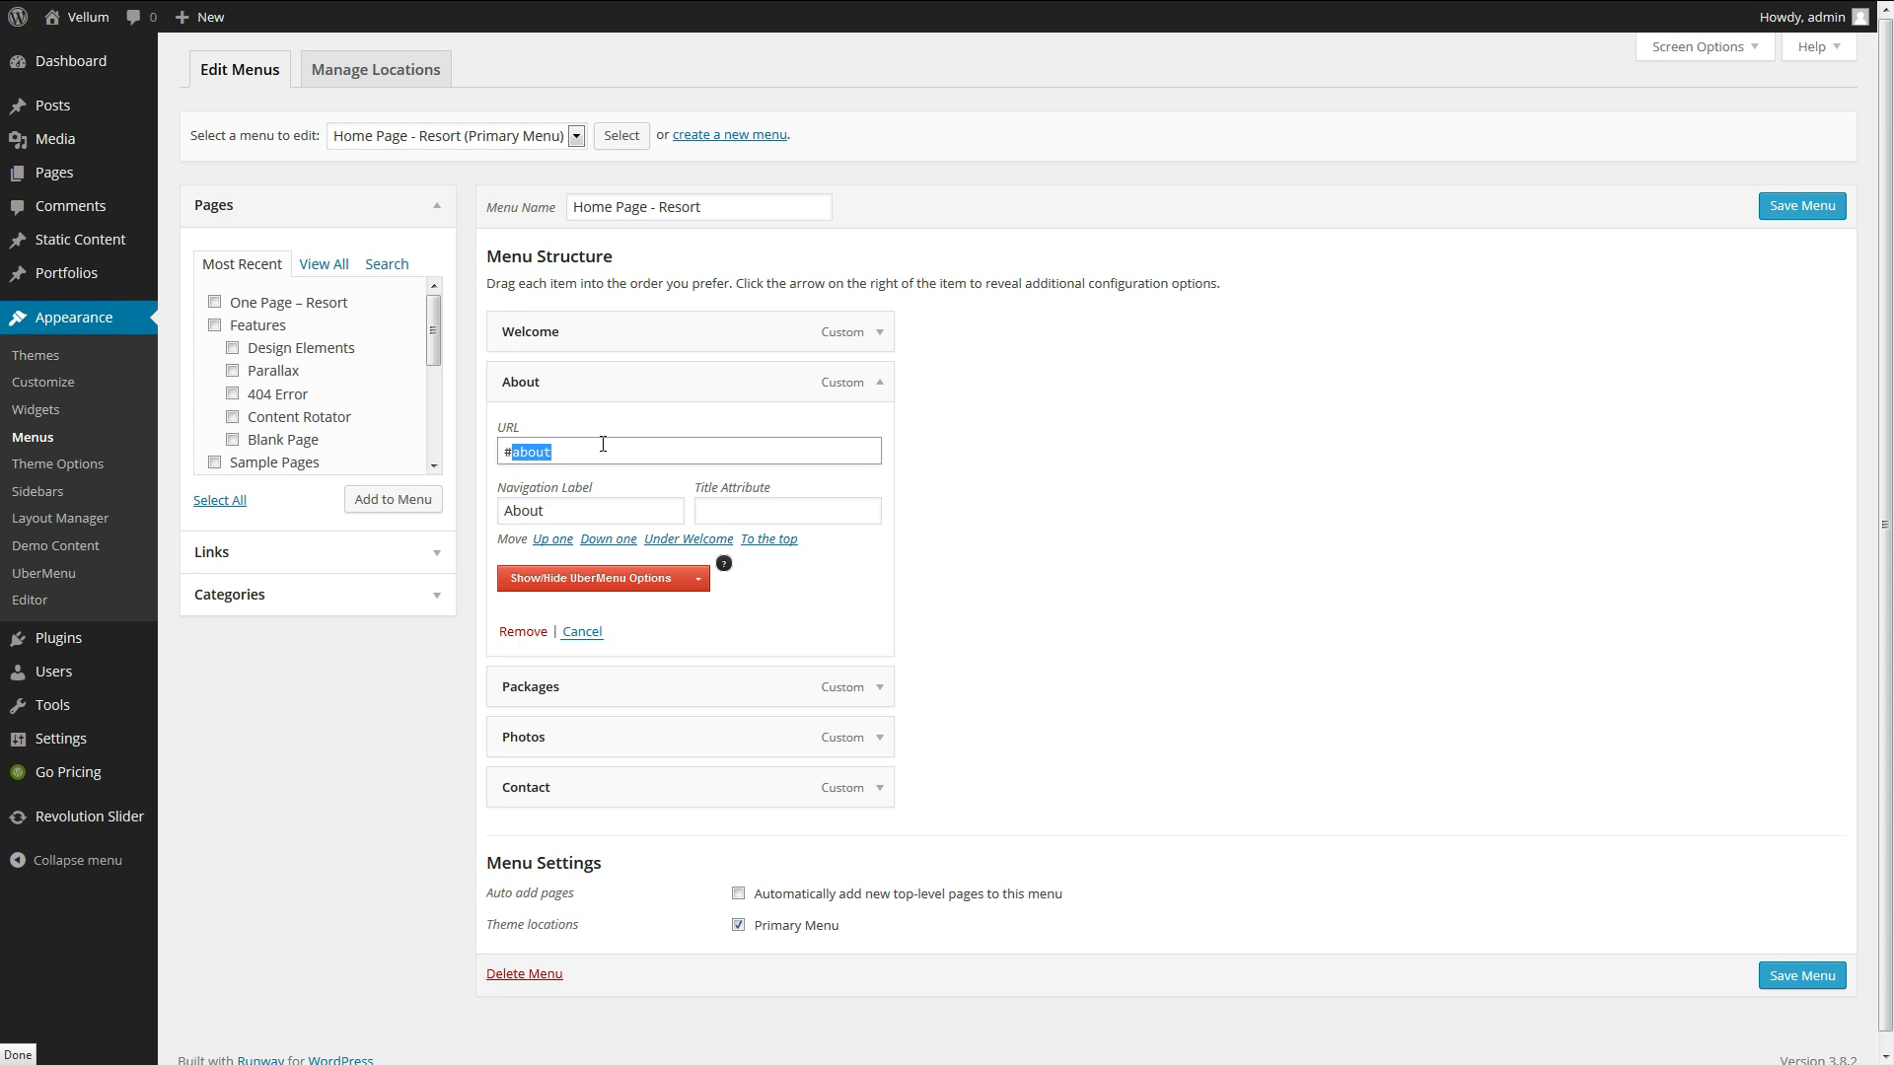
{"action": "left_click", "coordinate": [507, 452]}
{"action": "left_click", "coordinate": [880, 384]}
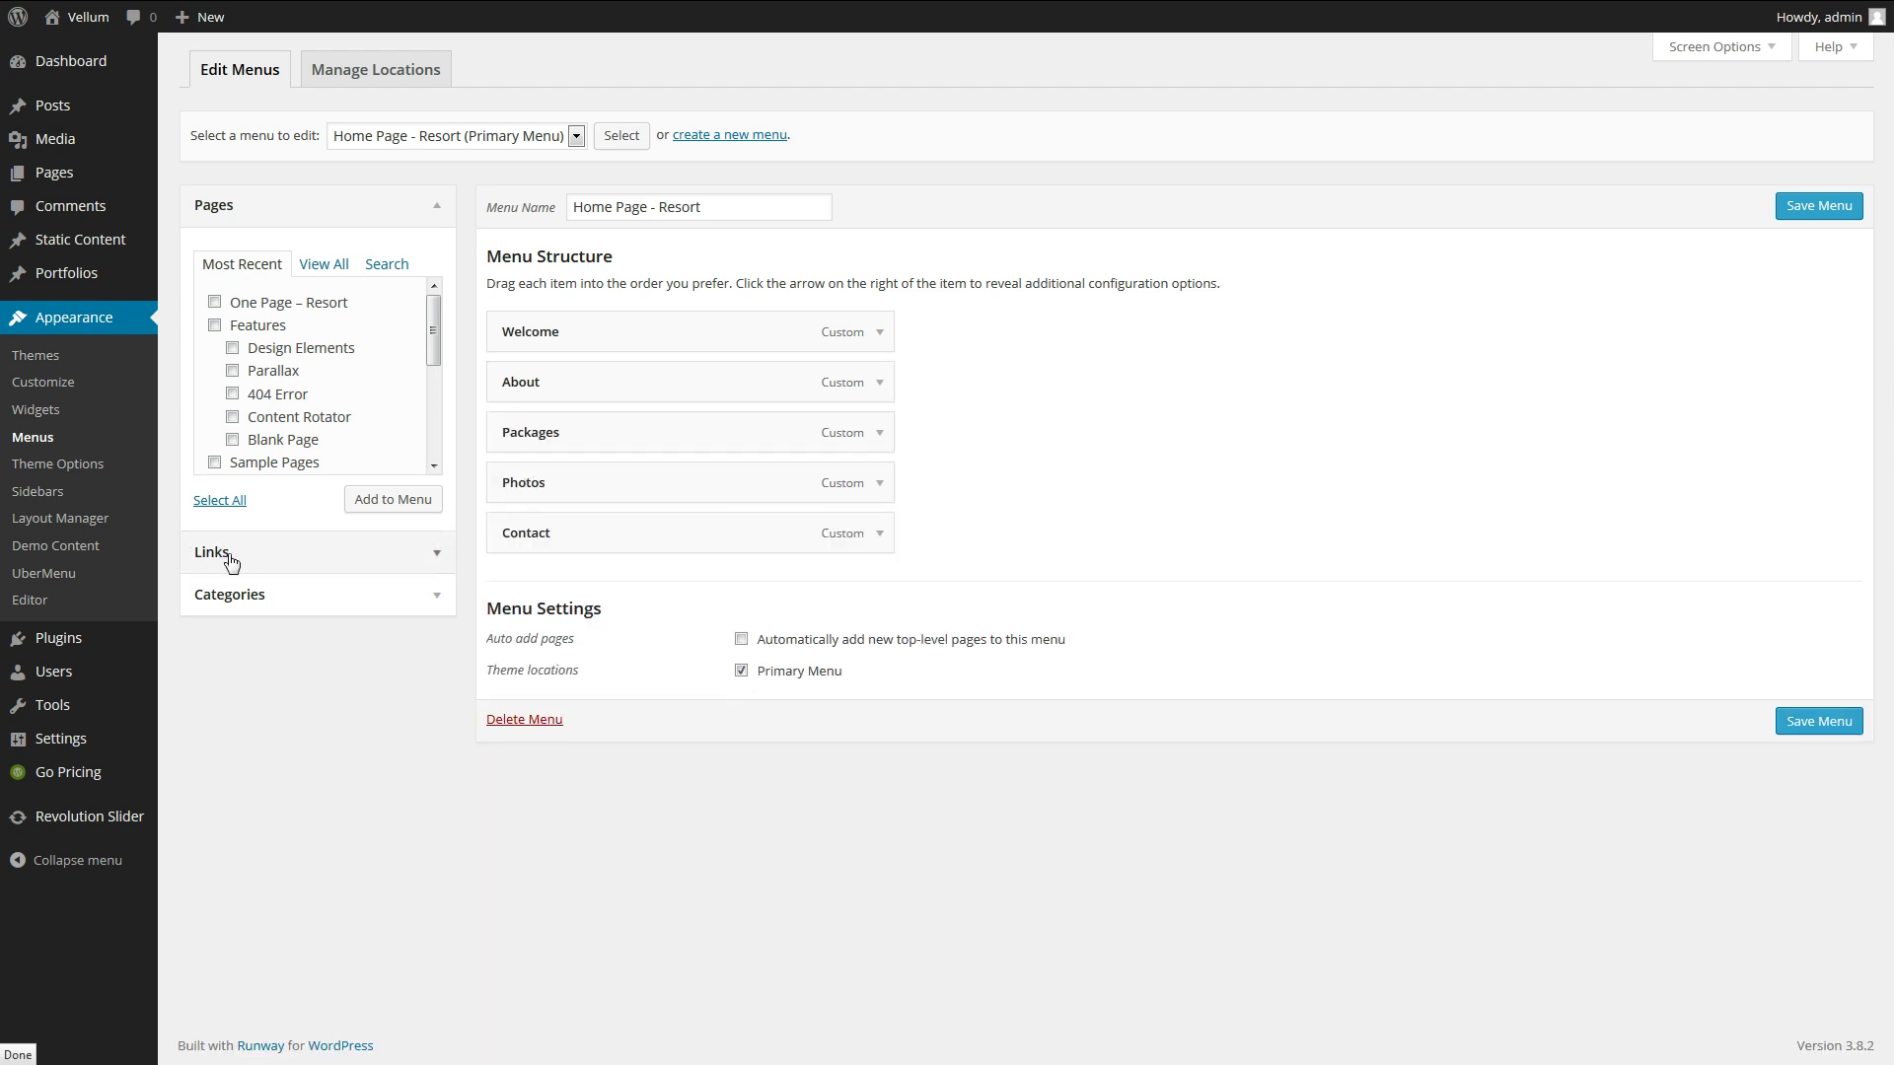
Add a custom link named About Vellum with the URL #about to the menu and place it directly below About.
{"action": "left_click", "coordinate": [387, 555]}
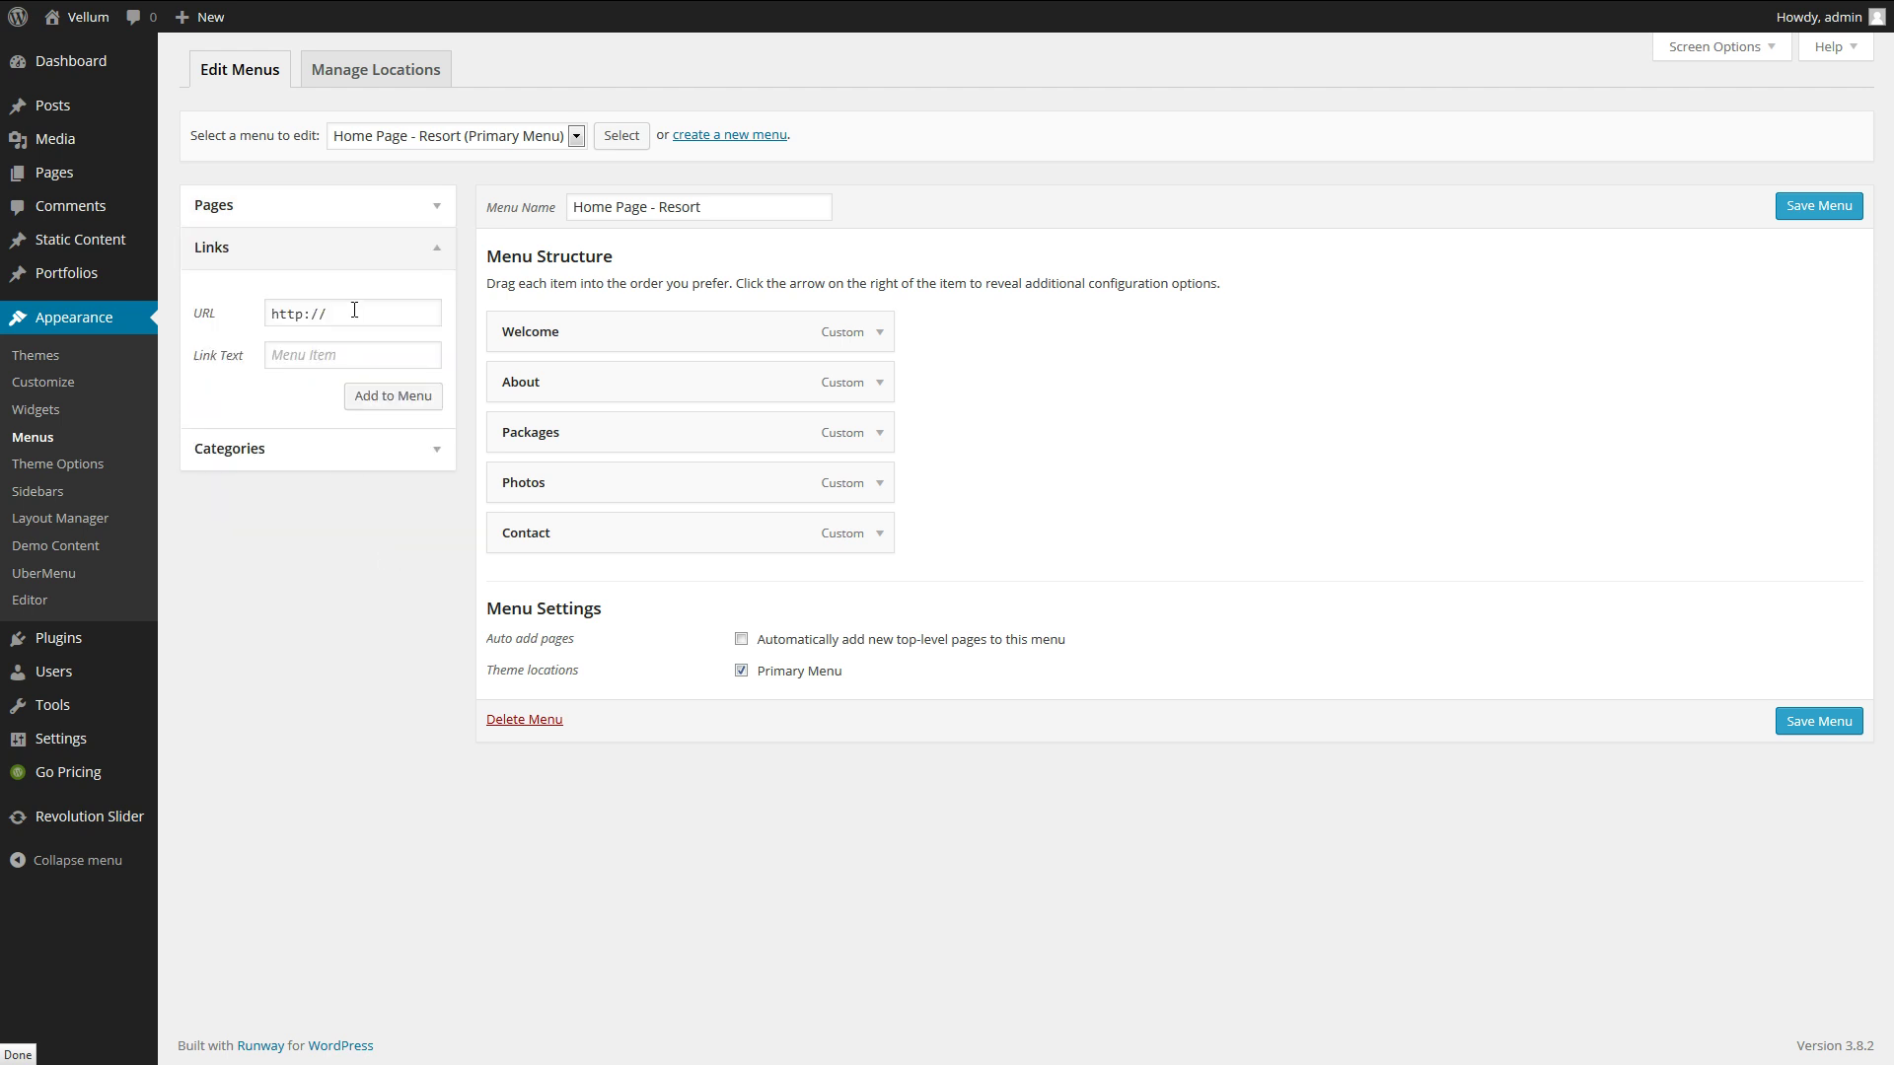
{"action": "left_click_drag", "start_coordinate": [354, 316], "coordinate": [259, 312]}
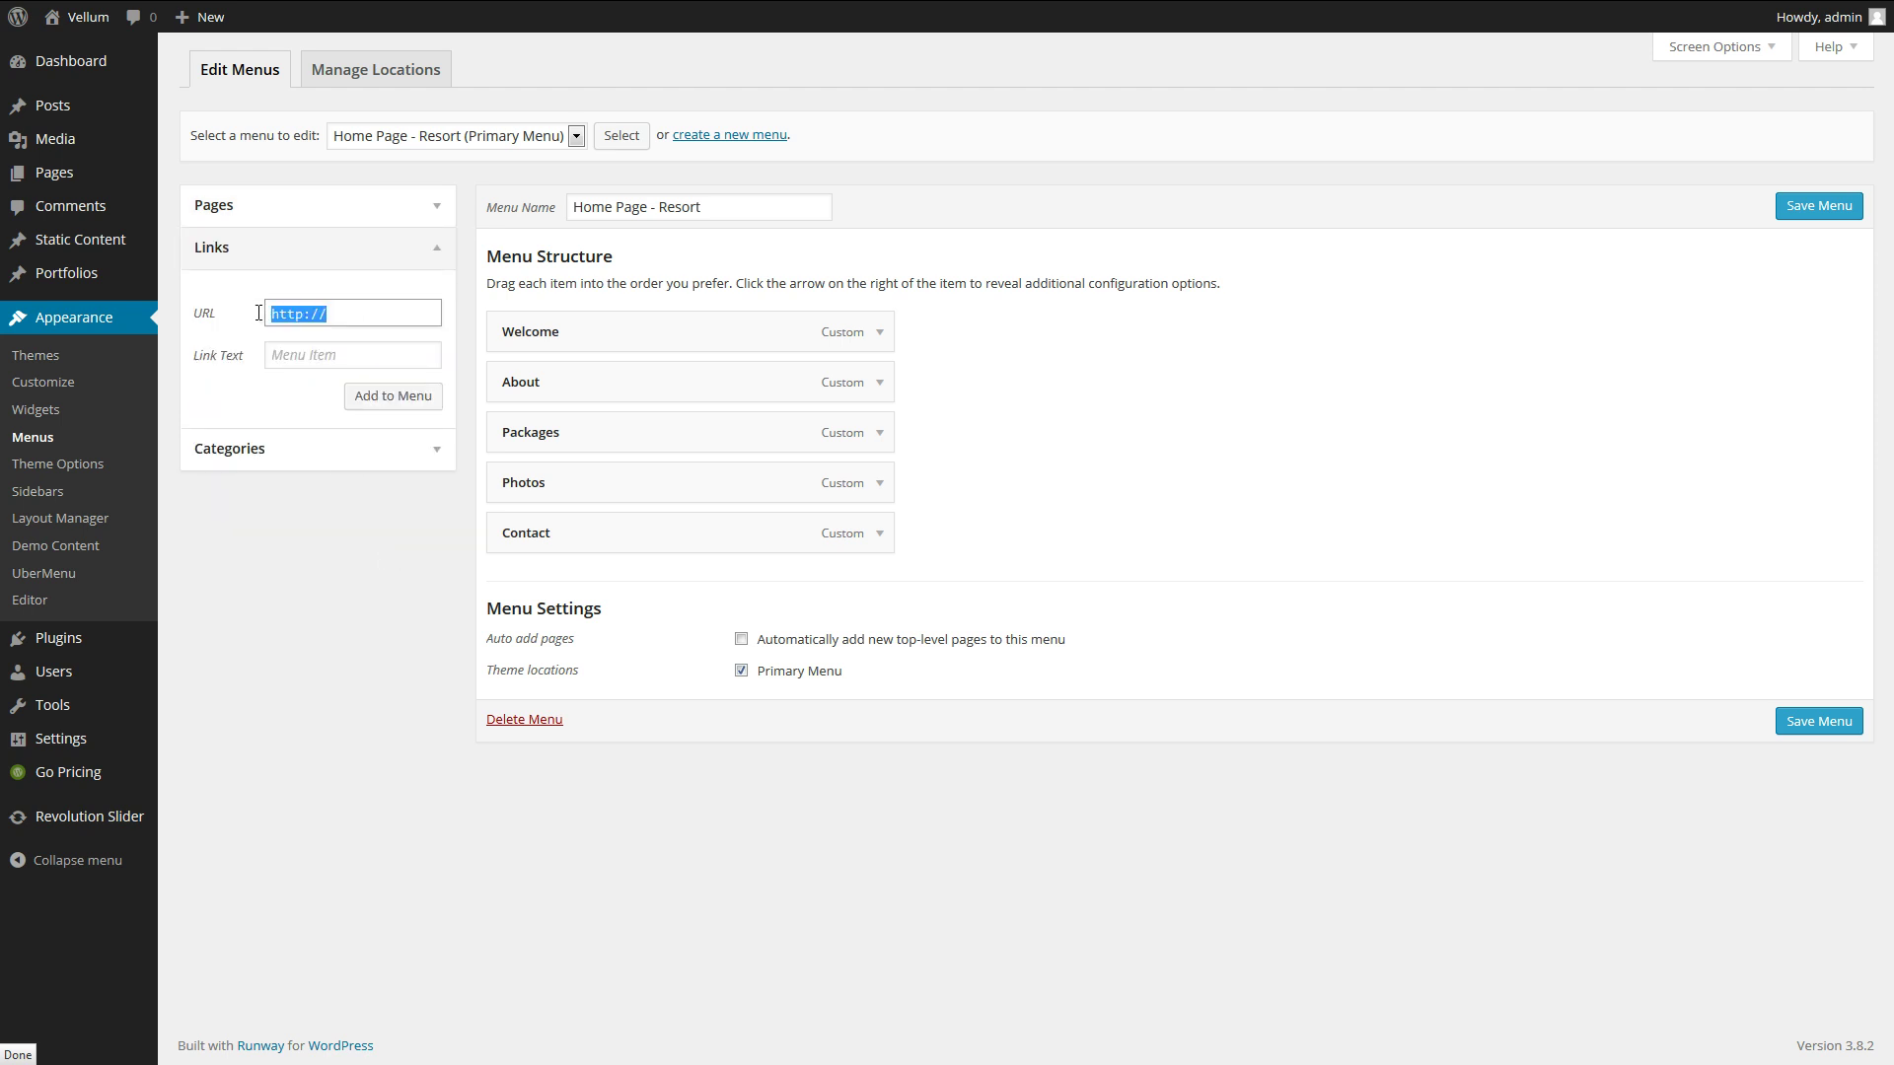
{"action": "type", "text": "#about"}
{"action": "left_click", "coordinate": [355, 362]}
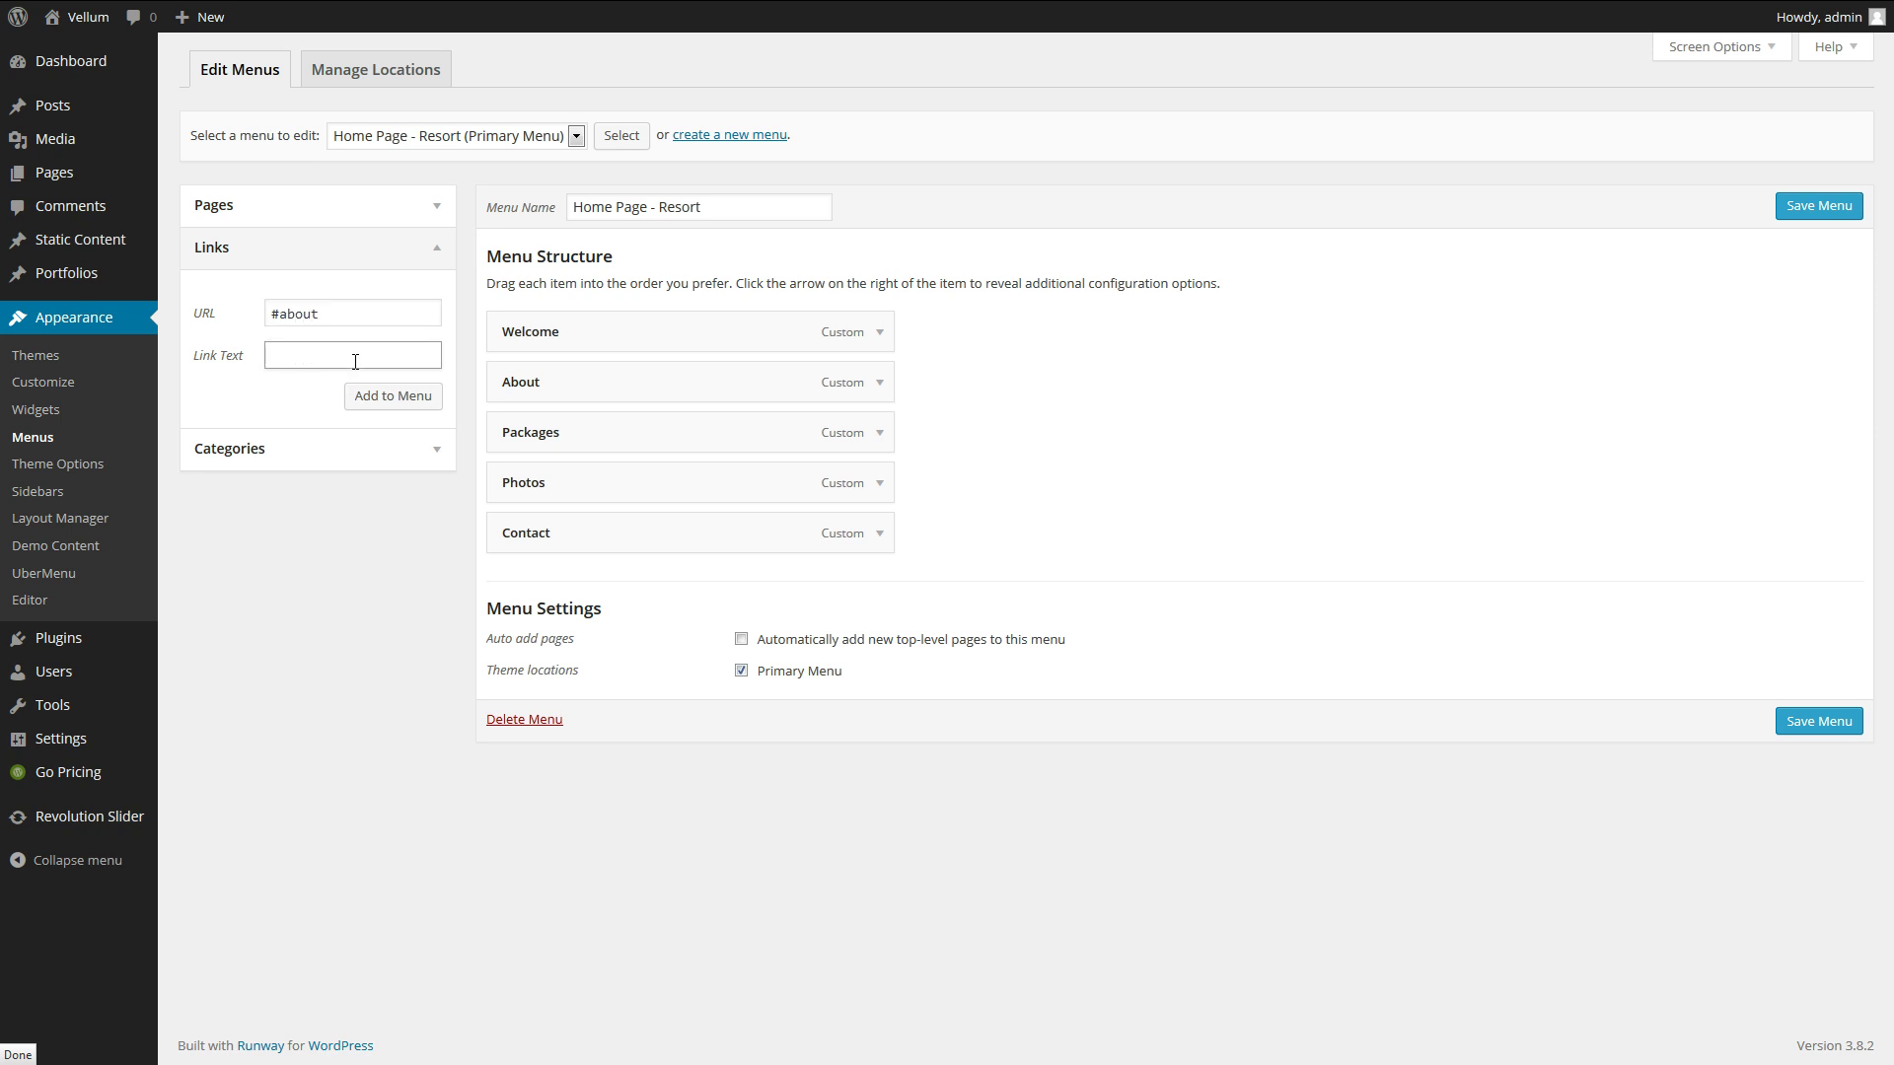
{"action": "type", "text": "About Vellum"}
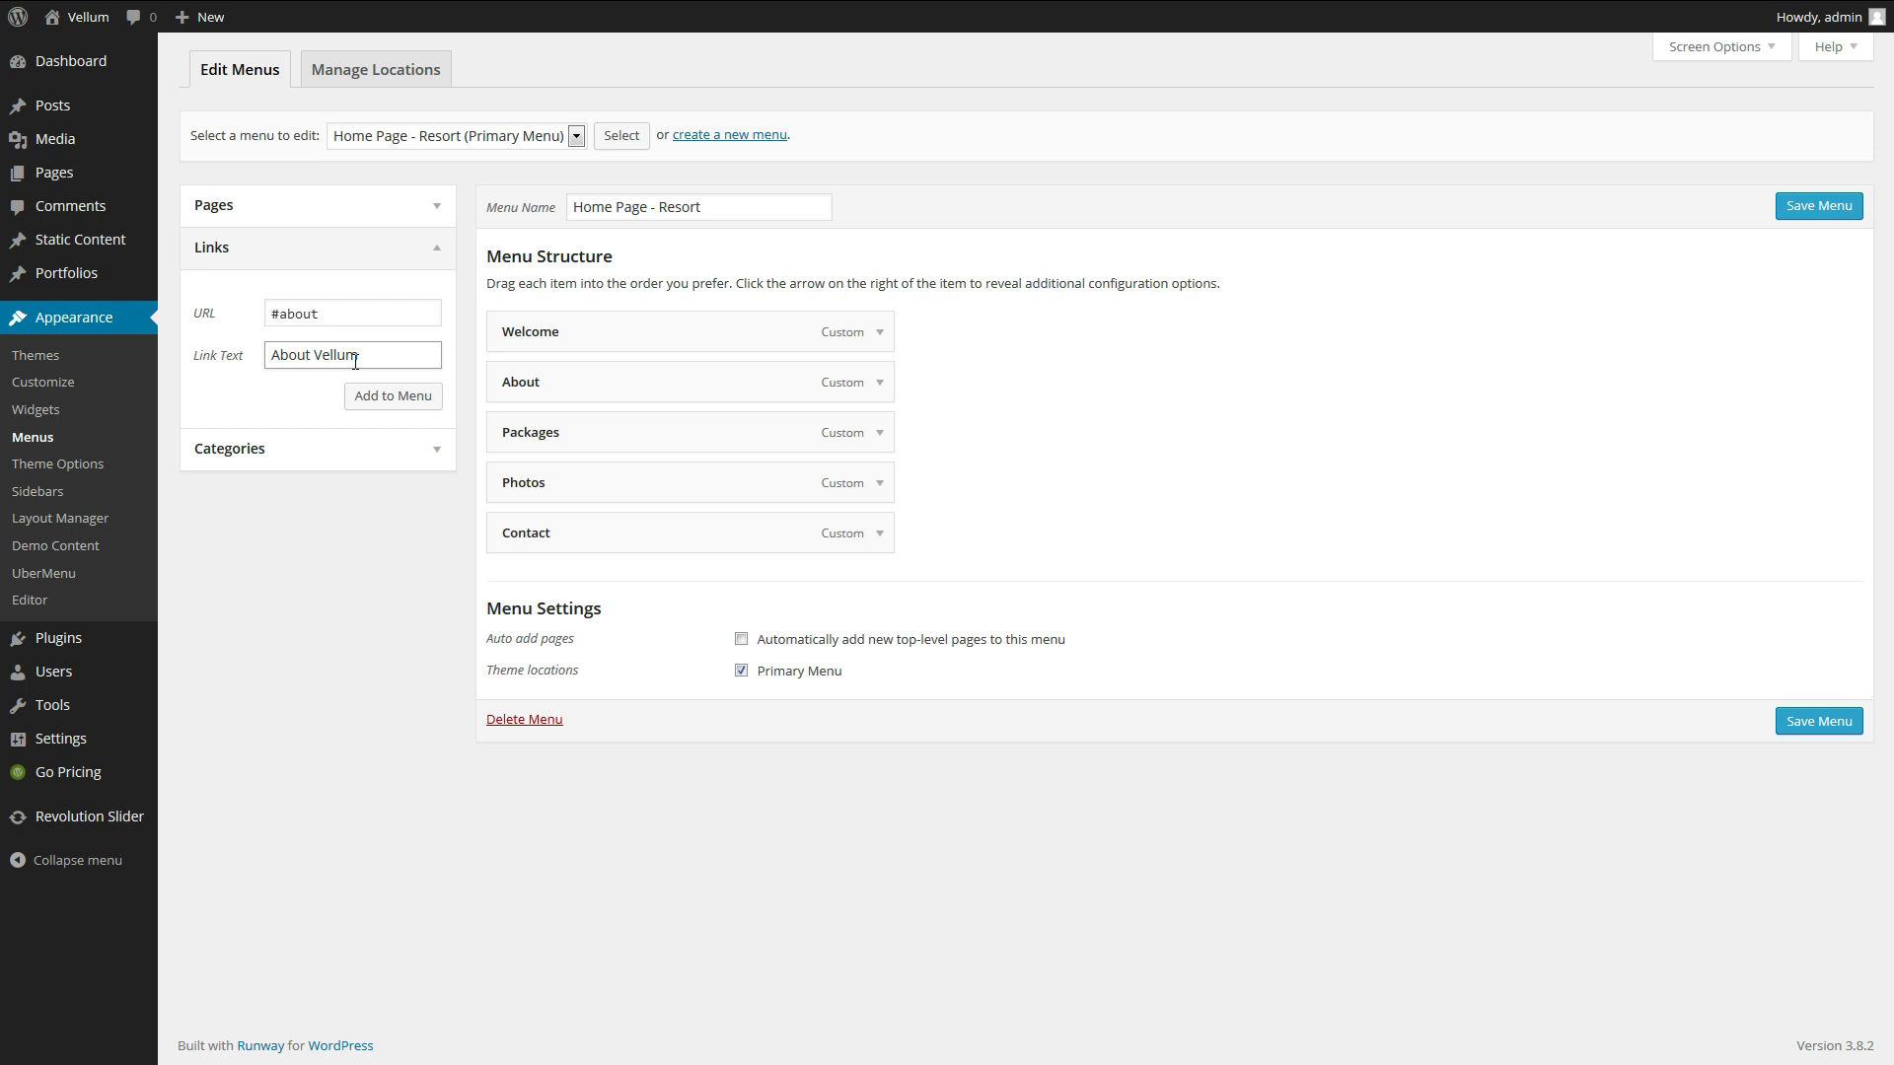
{"action": "left_click", "coordinate": [391, 399]}
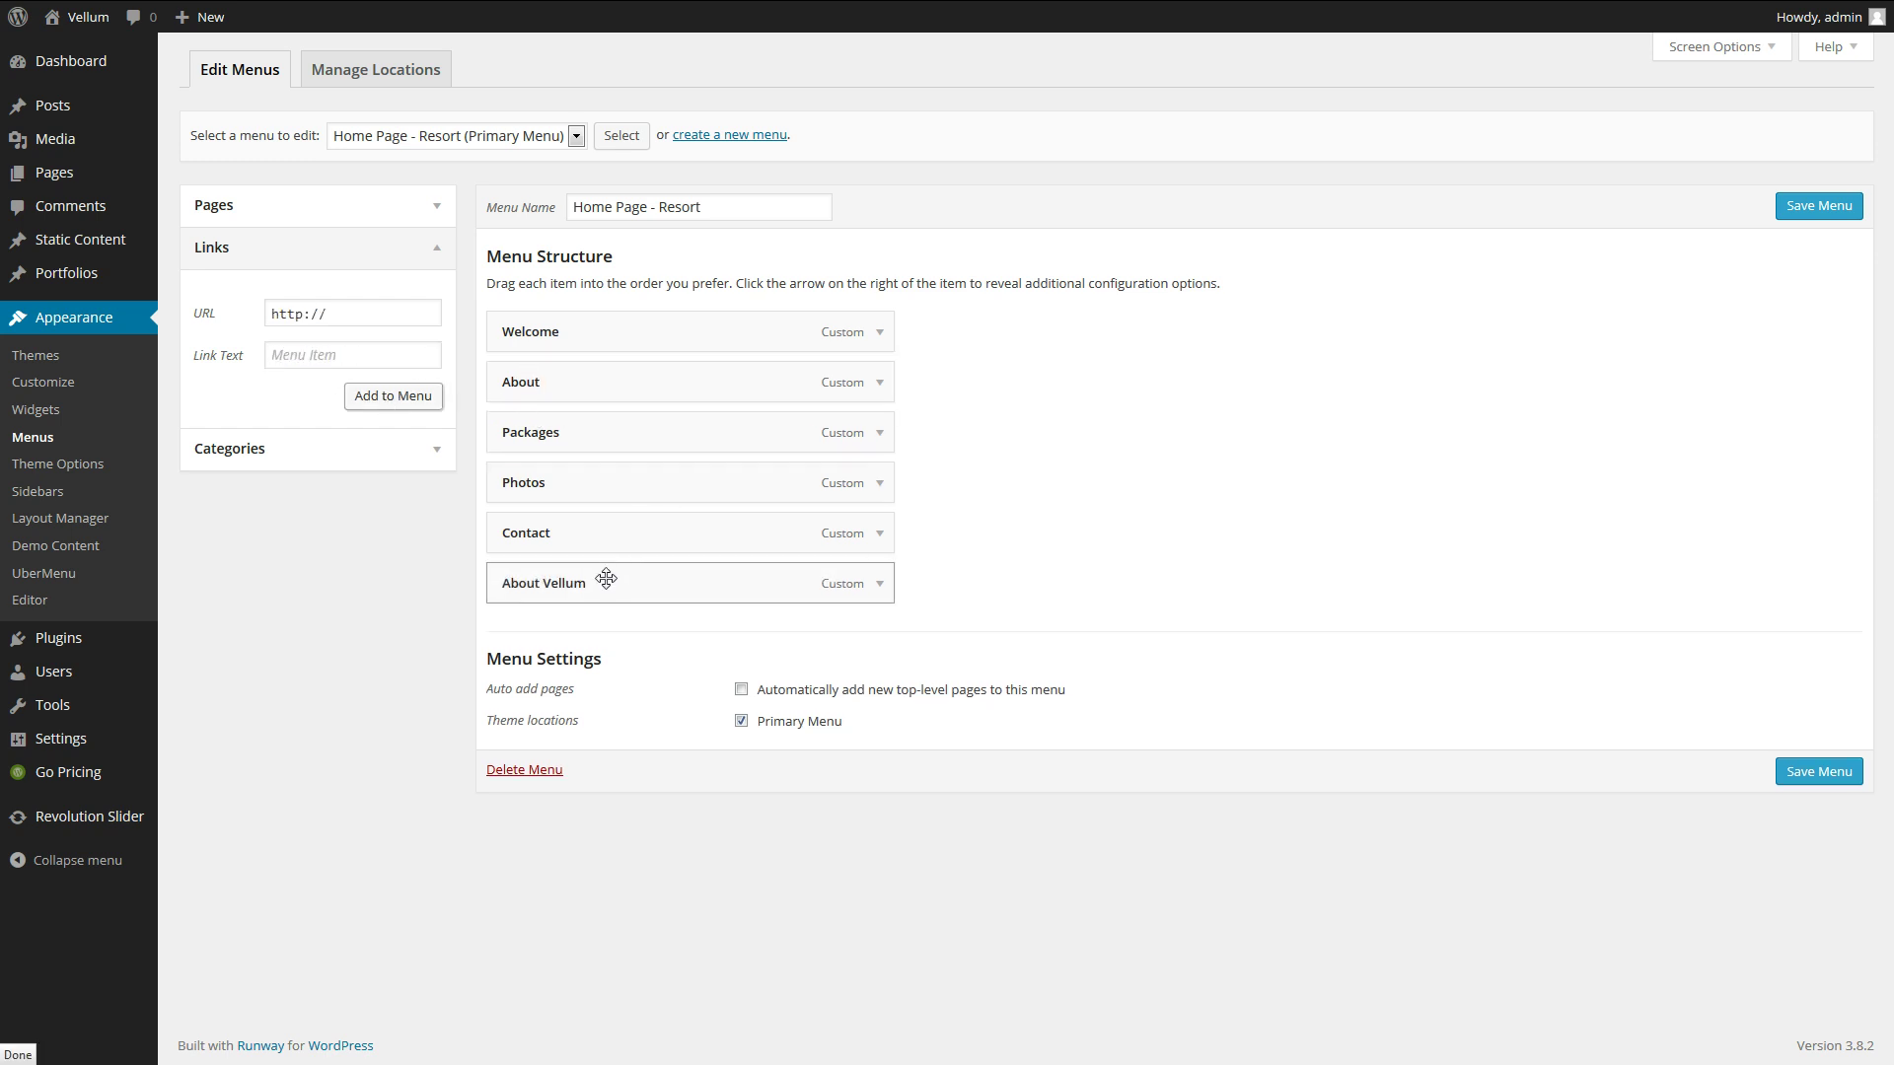
{"action": "left_click_drag", "start_coordinate": [604, 582], "coordinate": [603, 430]}
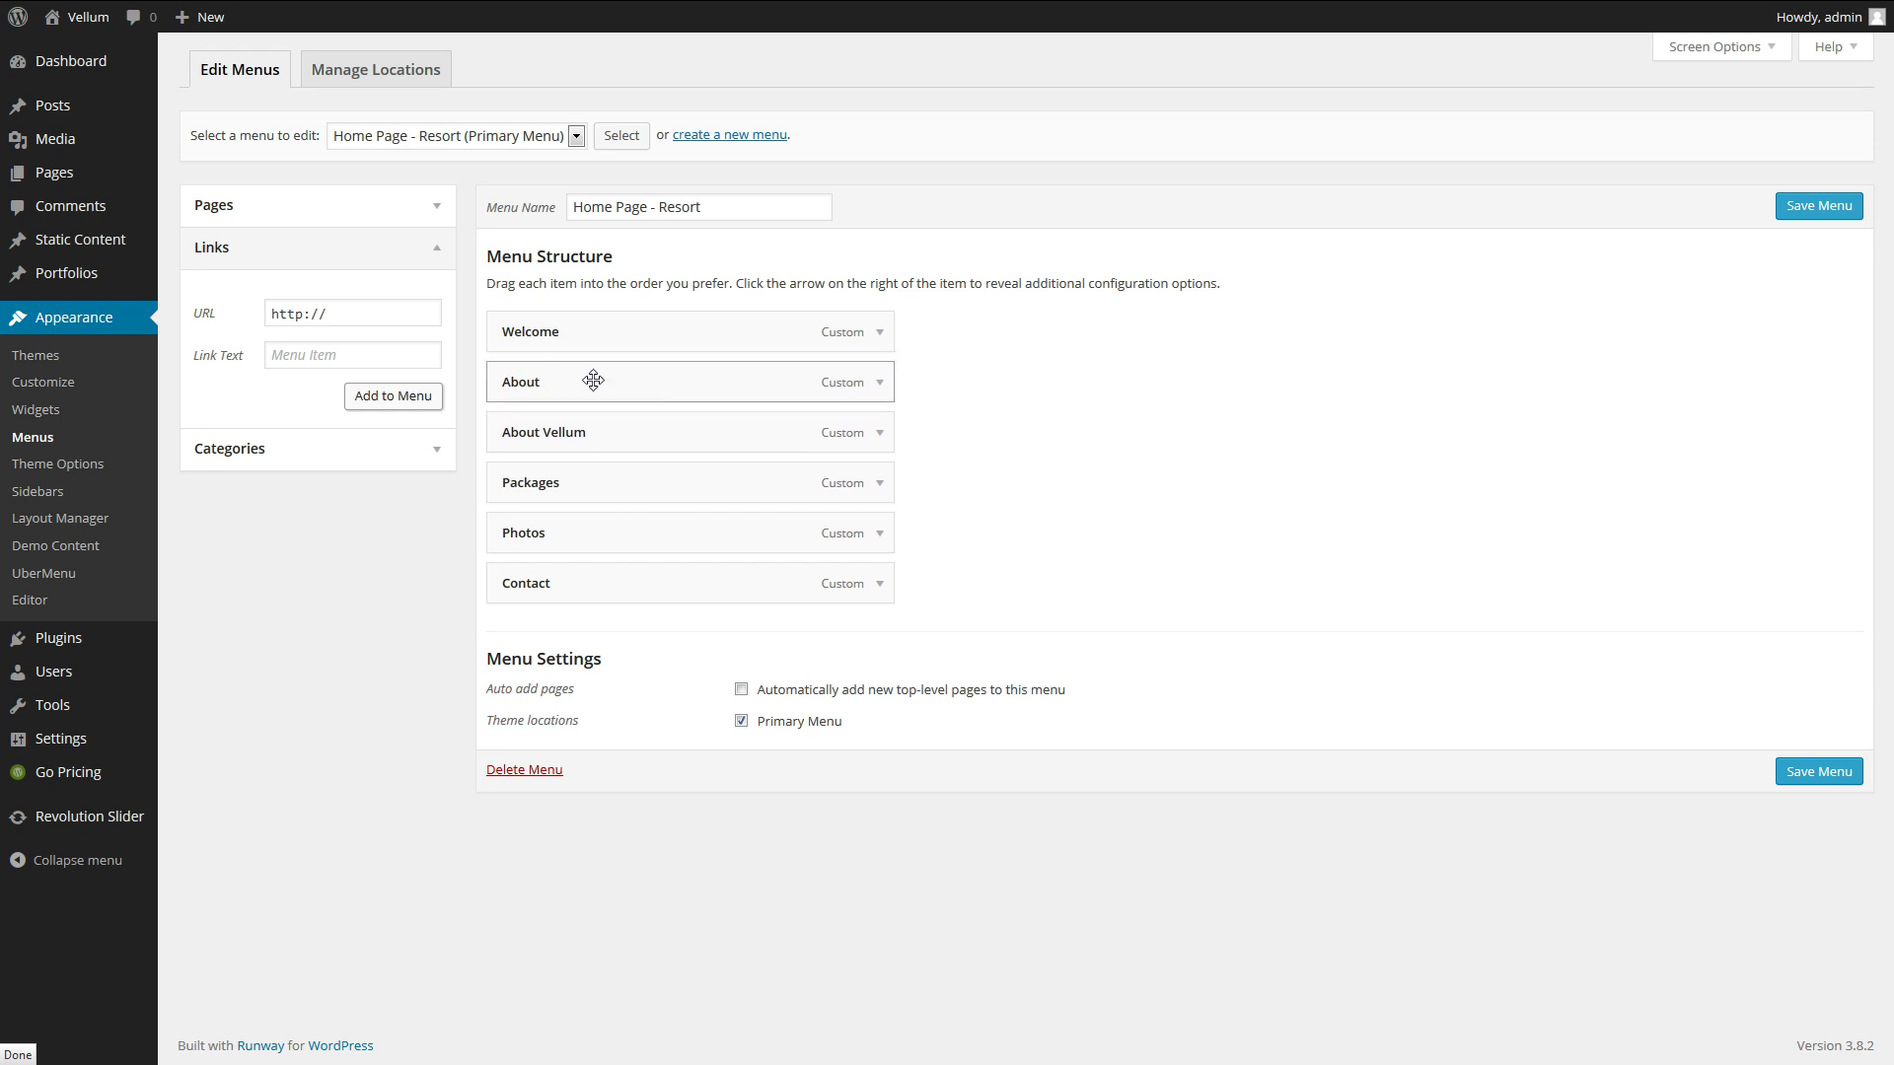
Remove the original About item from the menu structure and save the menu.
{"action": "left_click", "coordinate": [879, 386]}
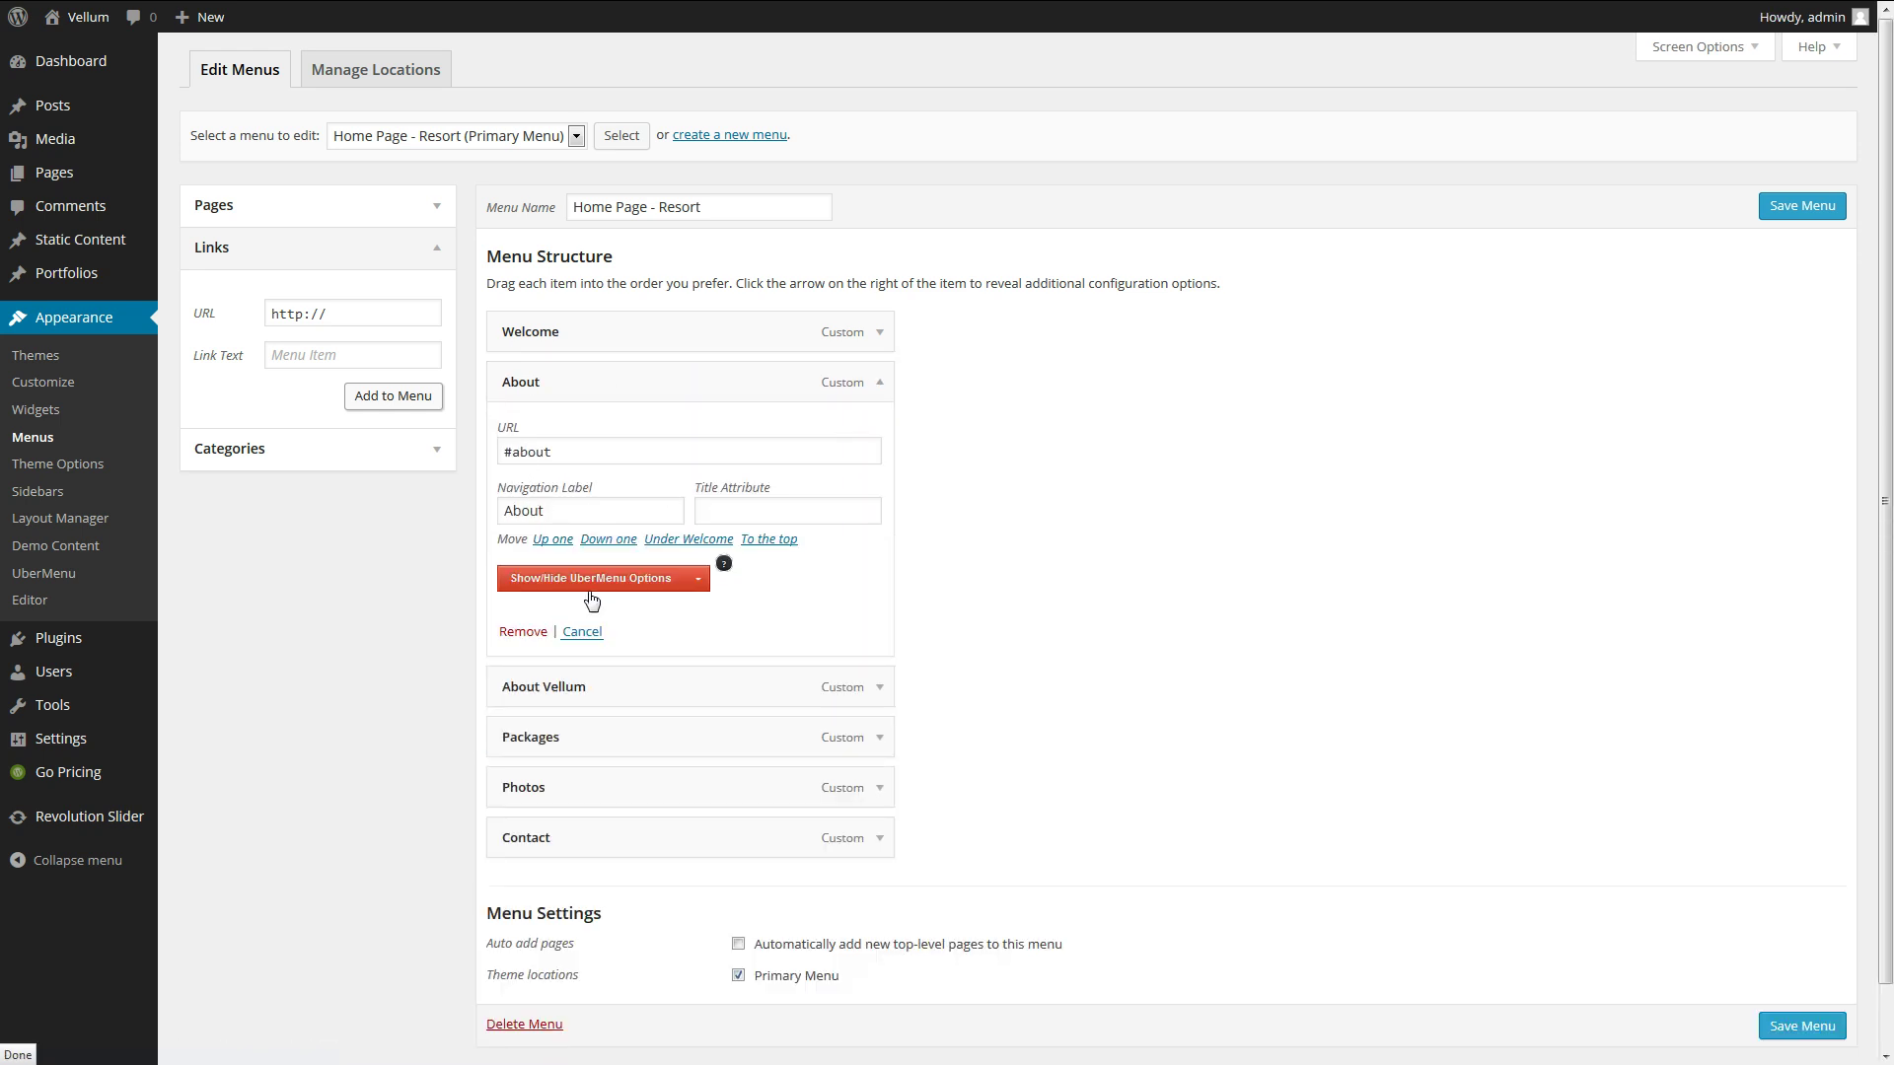
{"action": "left_click", "coordinate": [505, 634]}
{"action": "left_click", "coordinate": [1804, 219]}
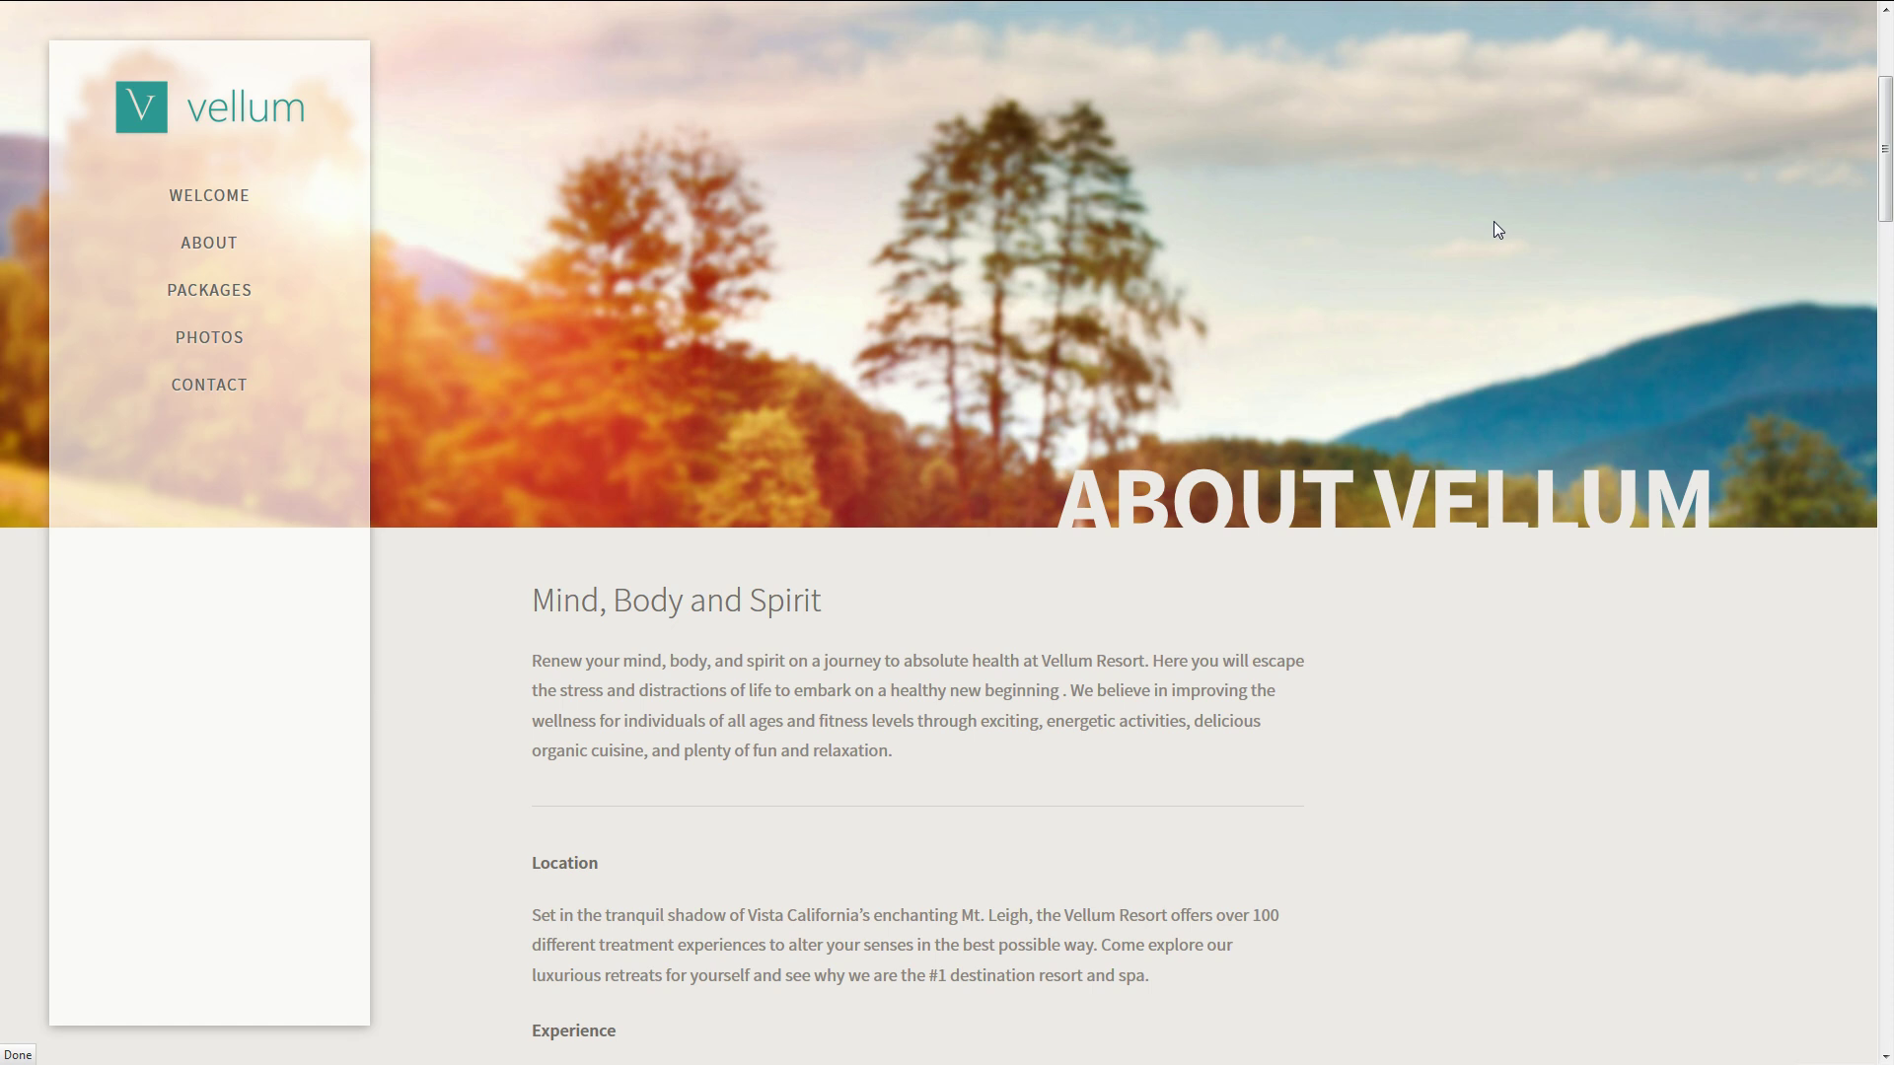
Reload the live page, test the About Vellum navigation link, and return to the menu editor.
{"action": "key", "text": "F5"}
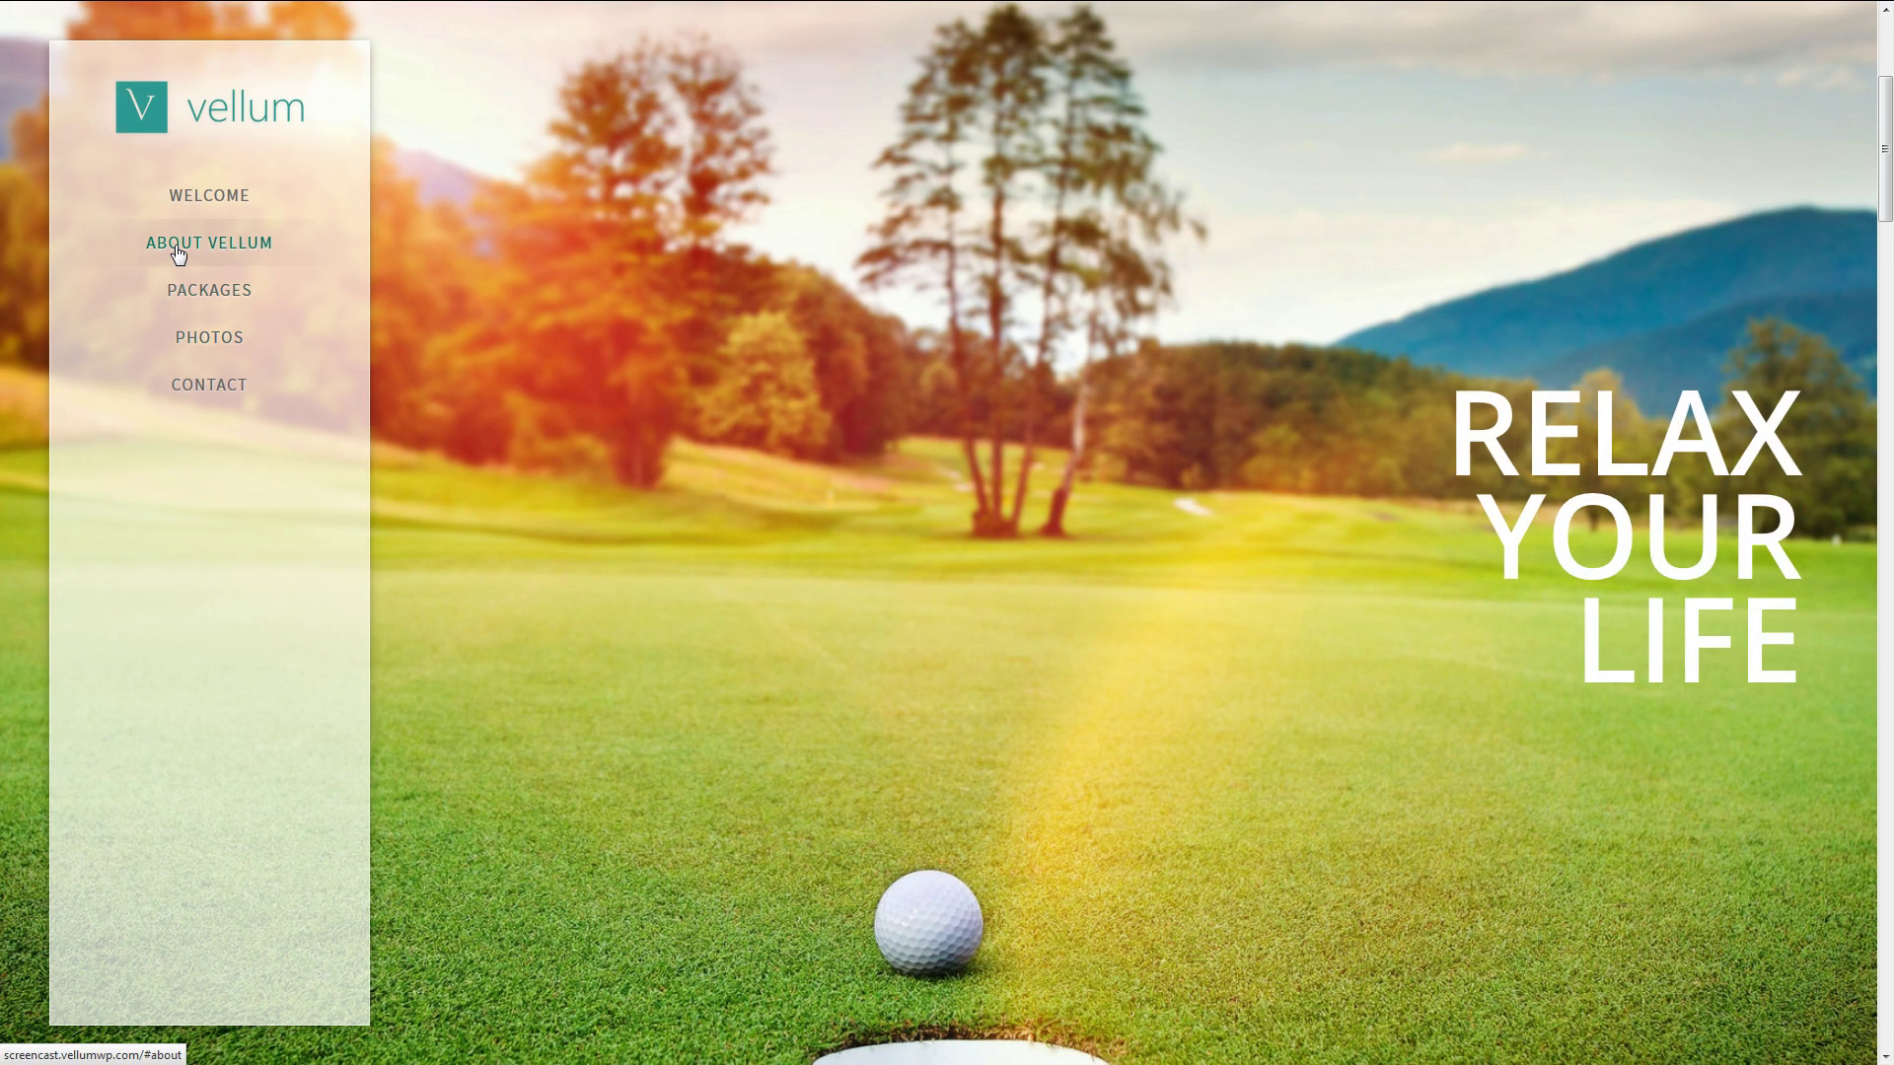
{"action": "left_click", "coordinate": [211, 298]}
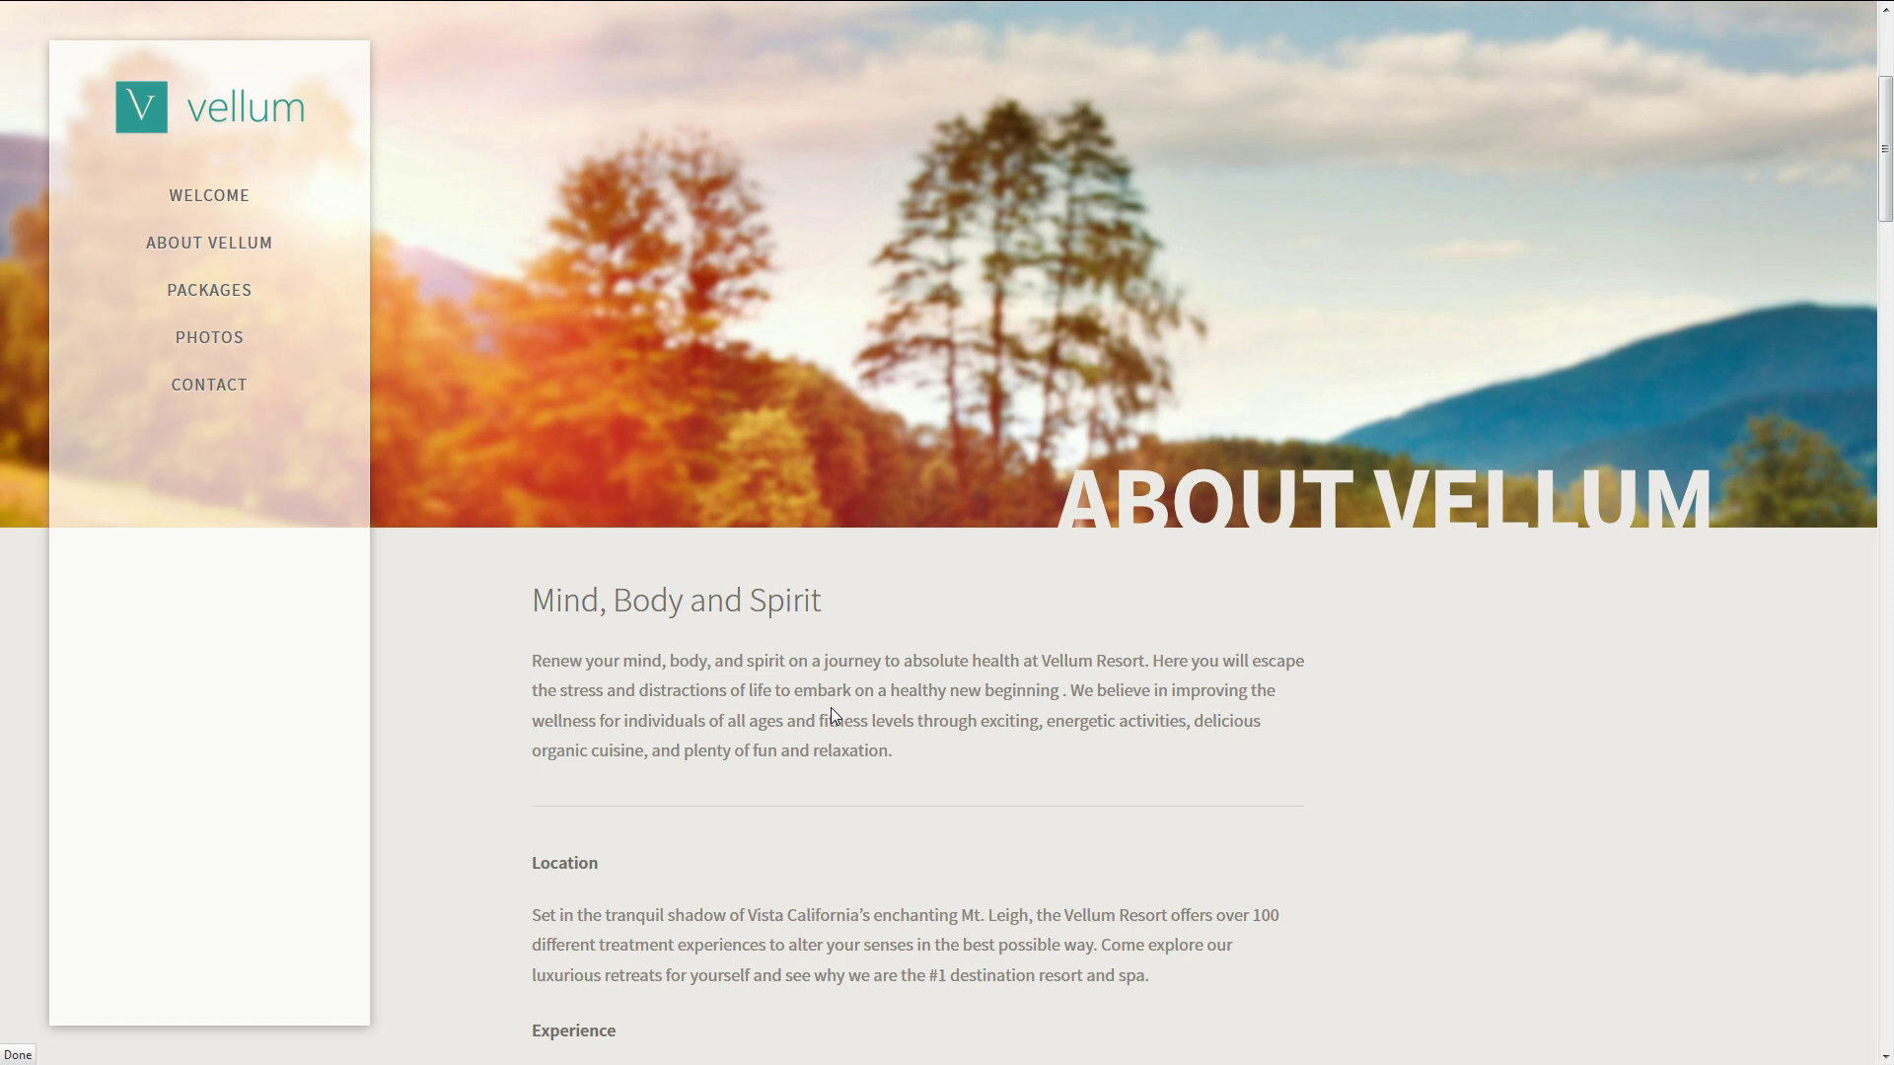
{"action": "scroll", "coordinate": [1252, 696], "scroll_direction": "up", "scroll_amount": 3}
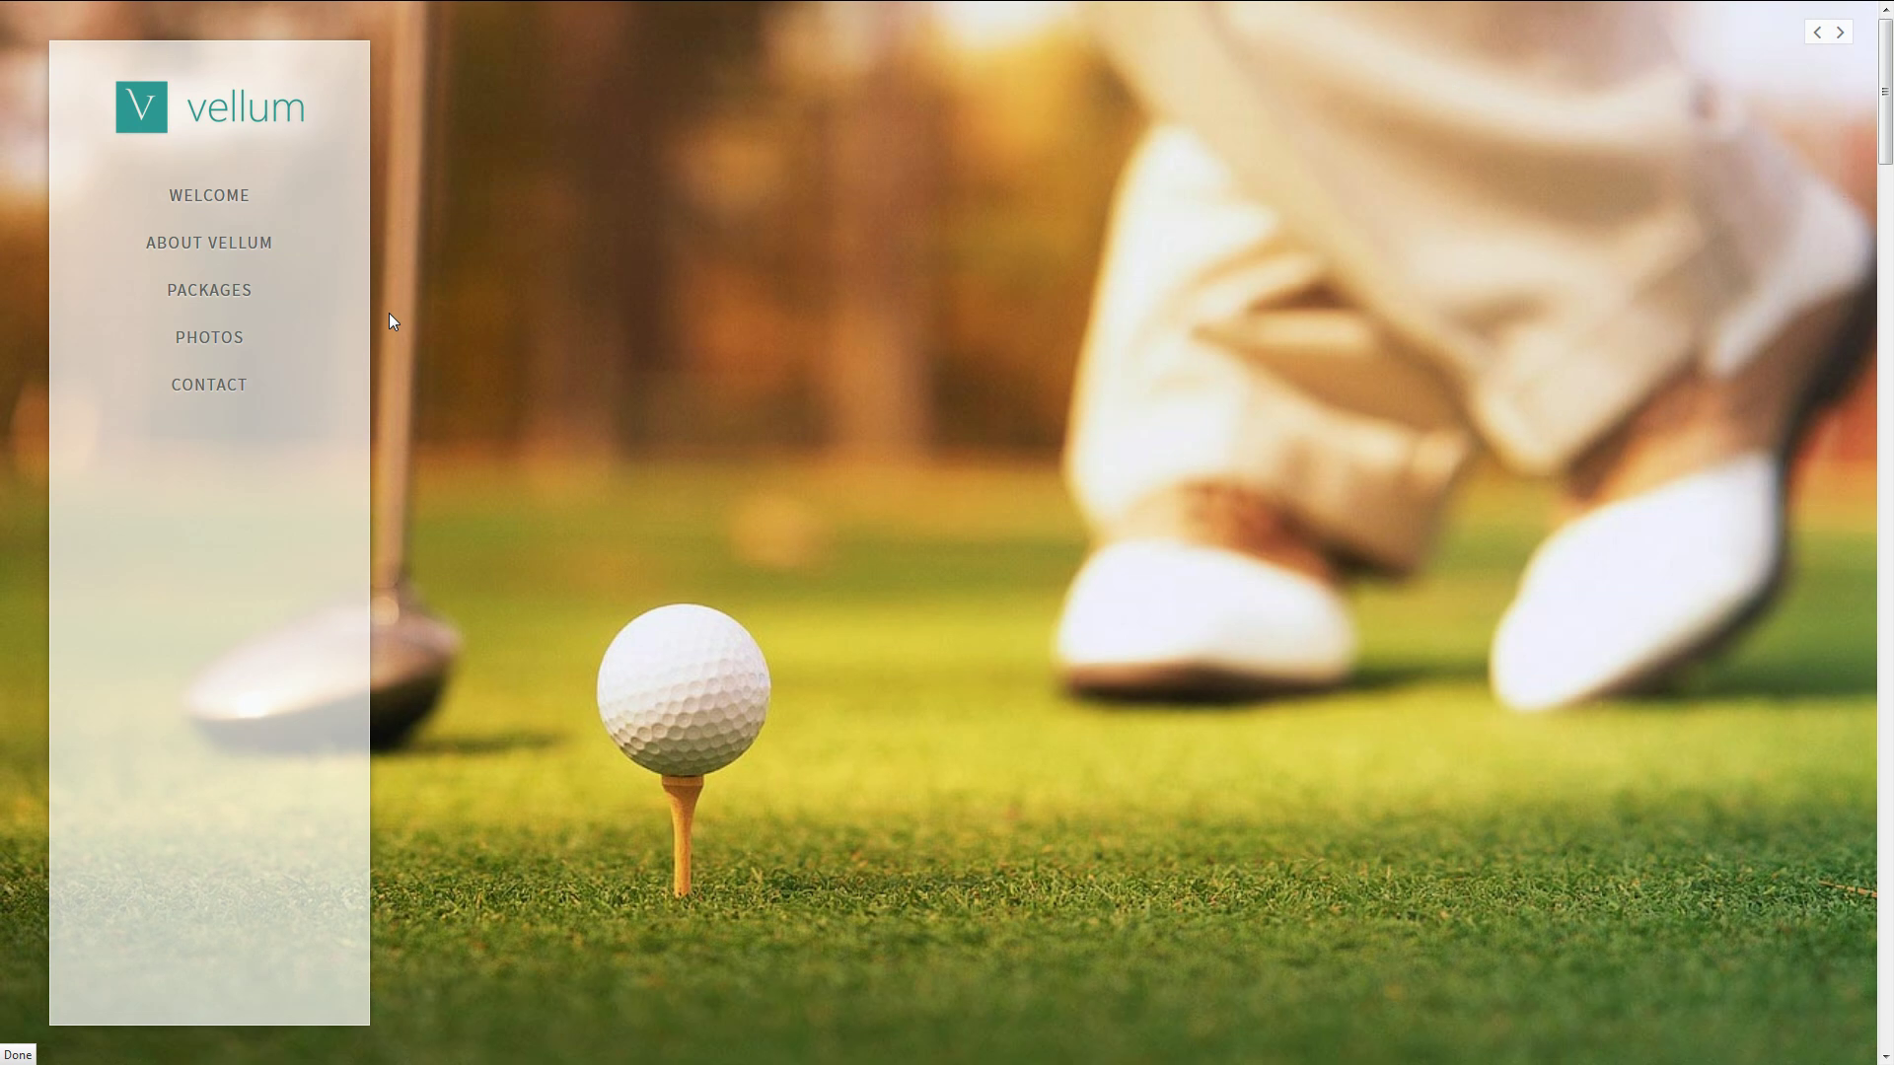
{"action": "key", "text": "ctrl+Tab"}
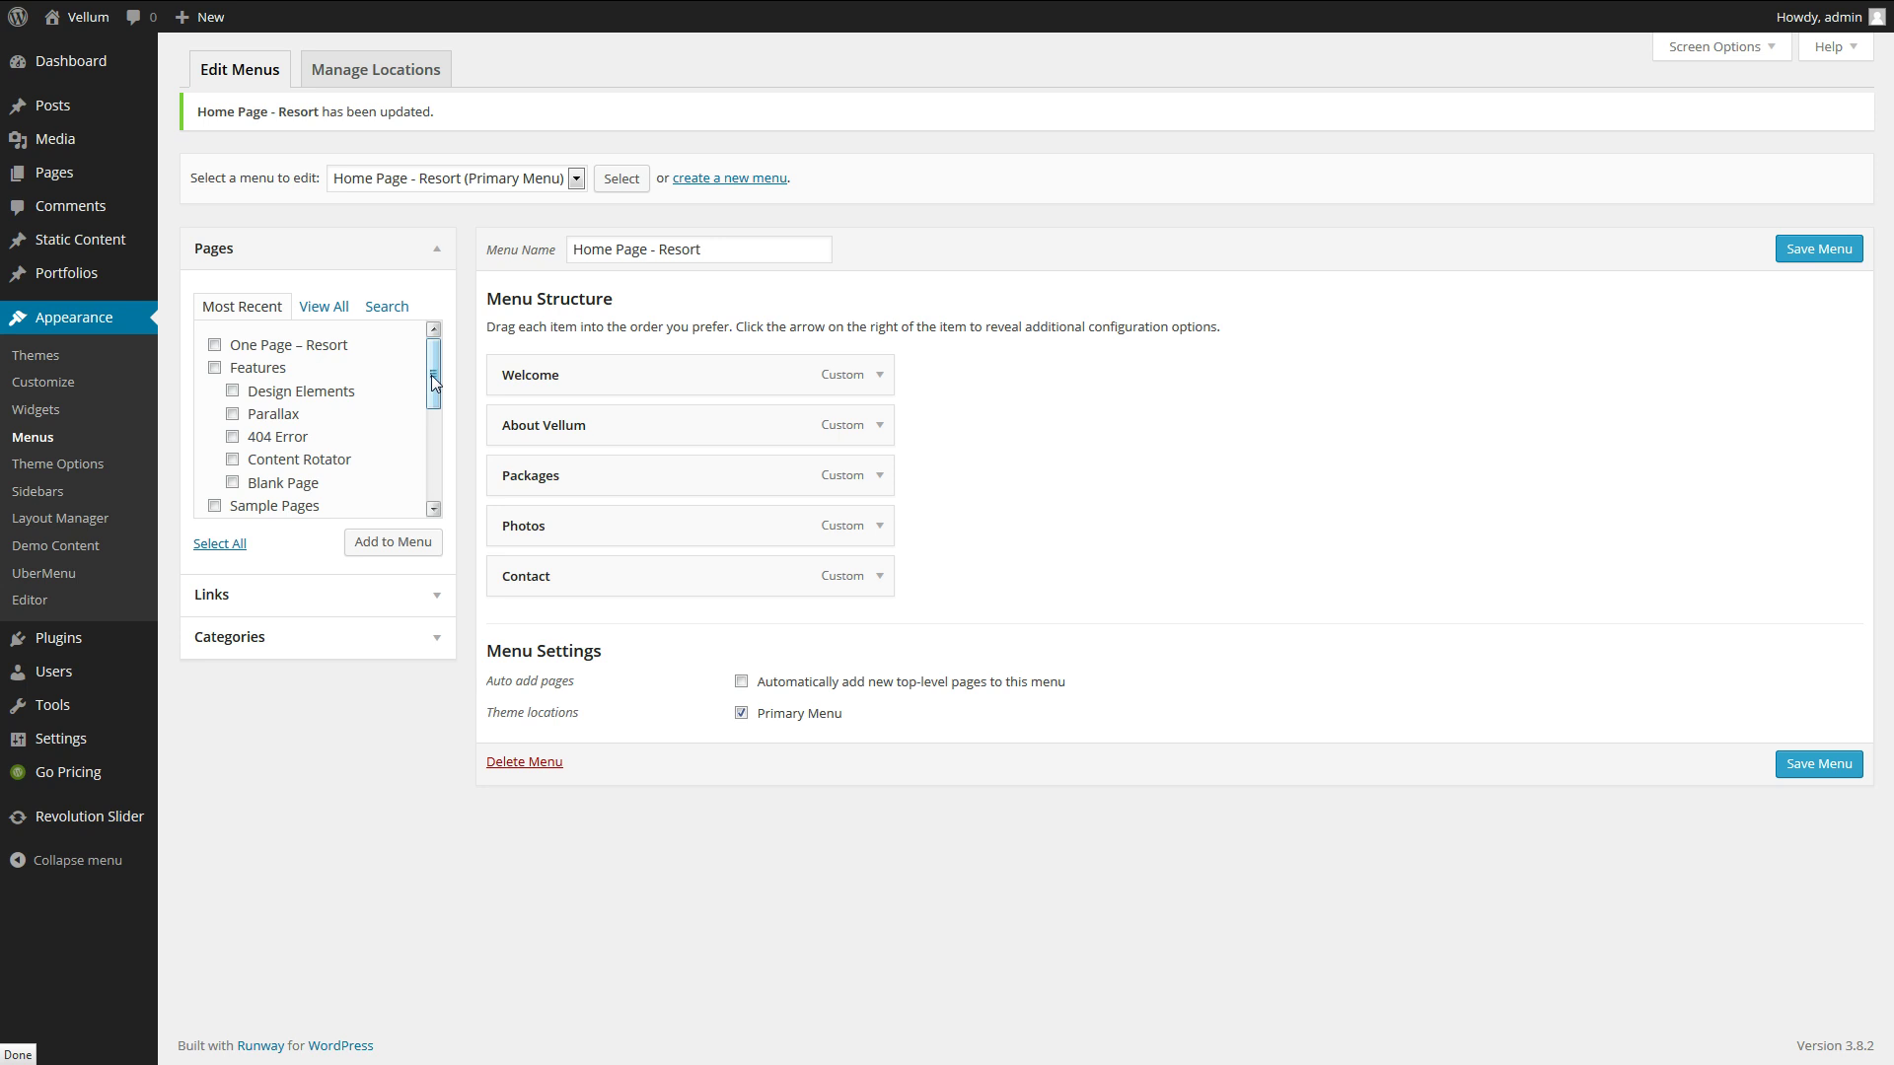
Add the Contact Us sample page to the end of the Home Page - Resort menu.
{"action": "left_click_drag", "start_coordinate": [431, 375], "coordinate": [392, 424]}
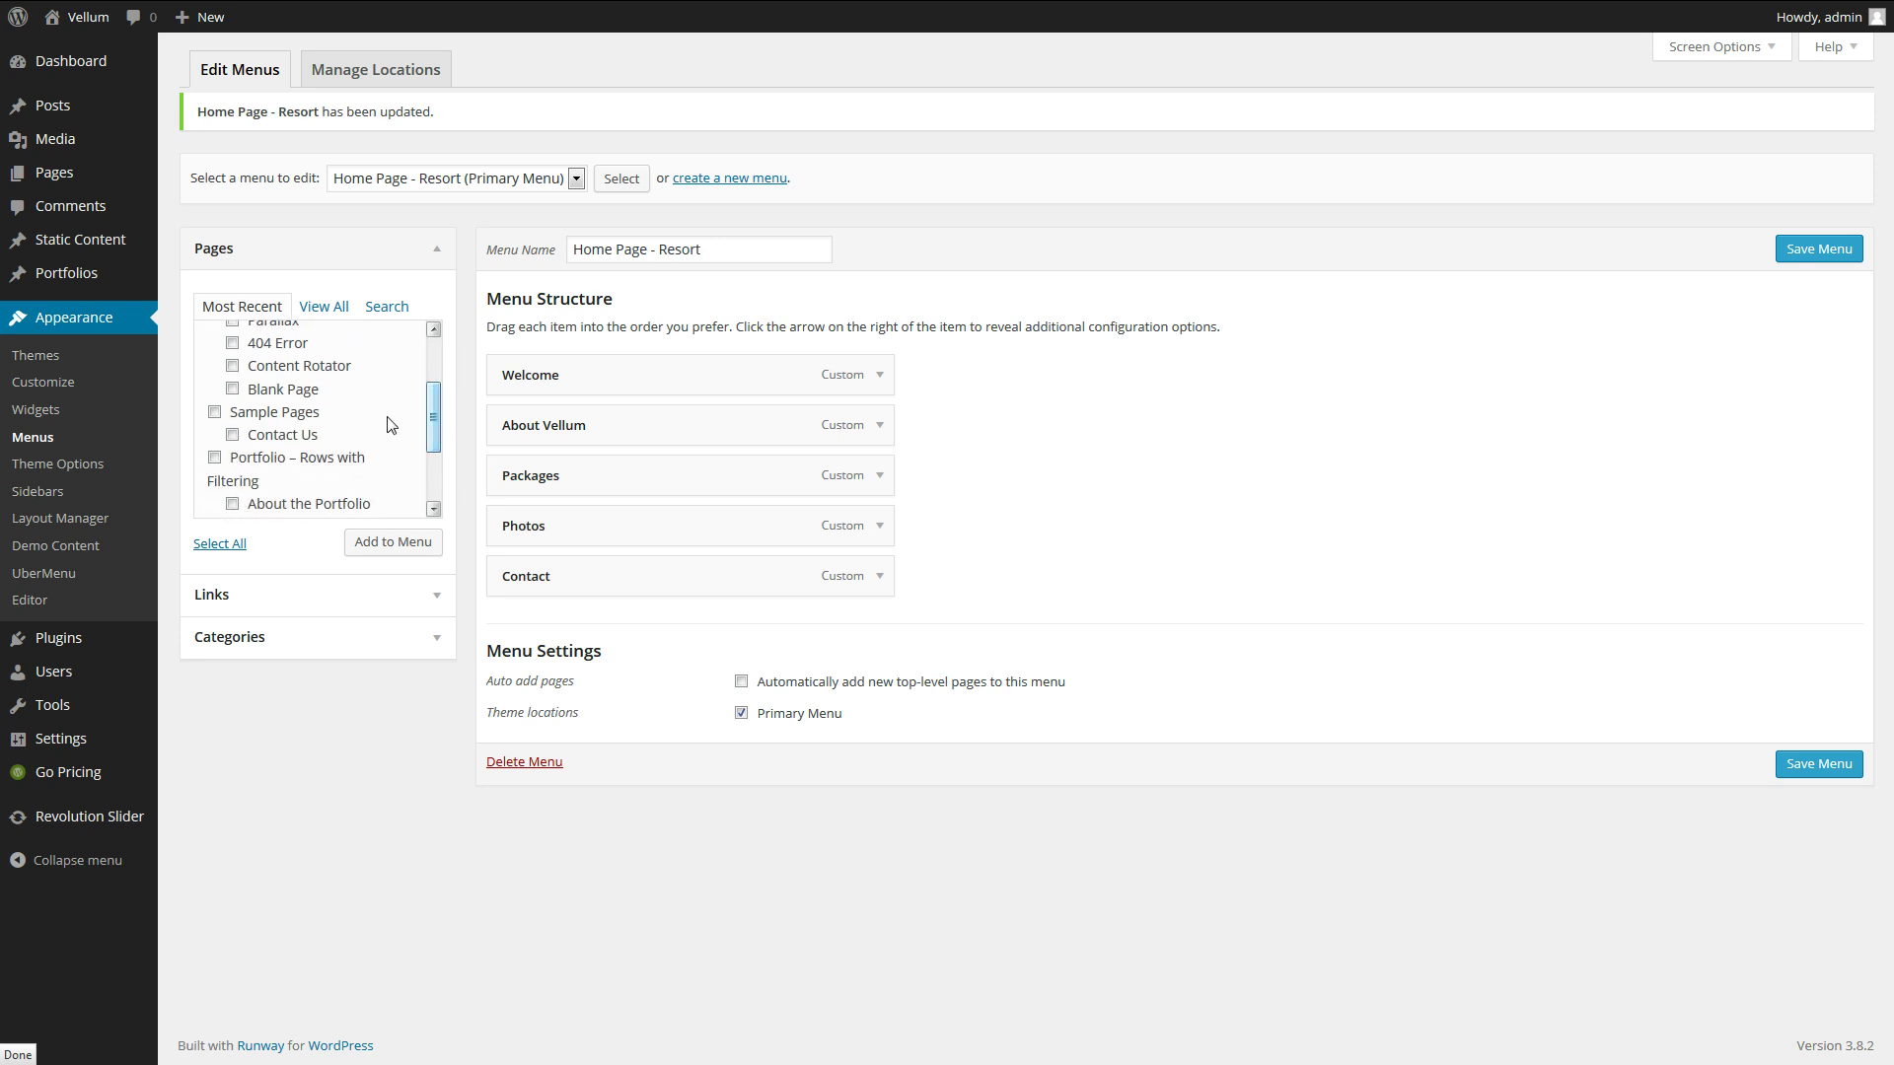
{"action": "left_click", "coordinate": [272, 437]}
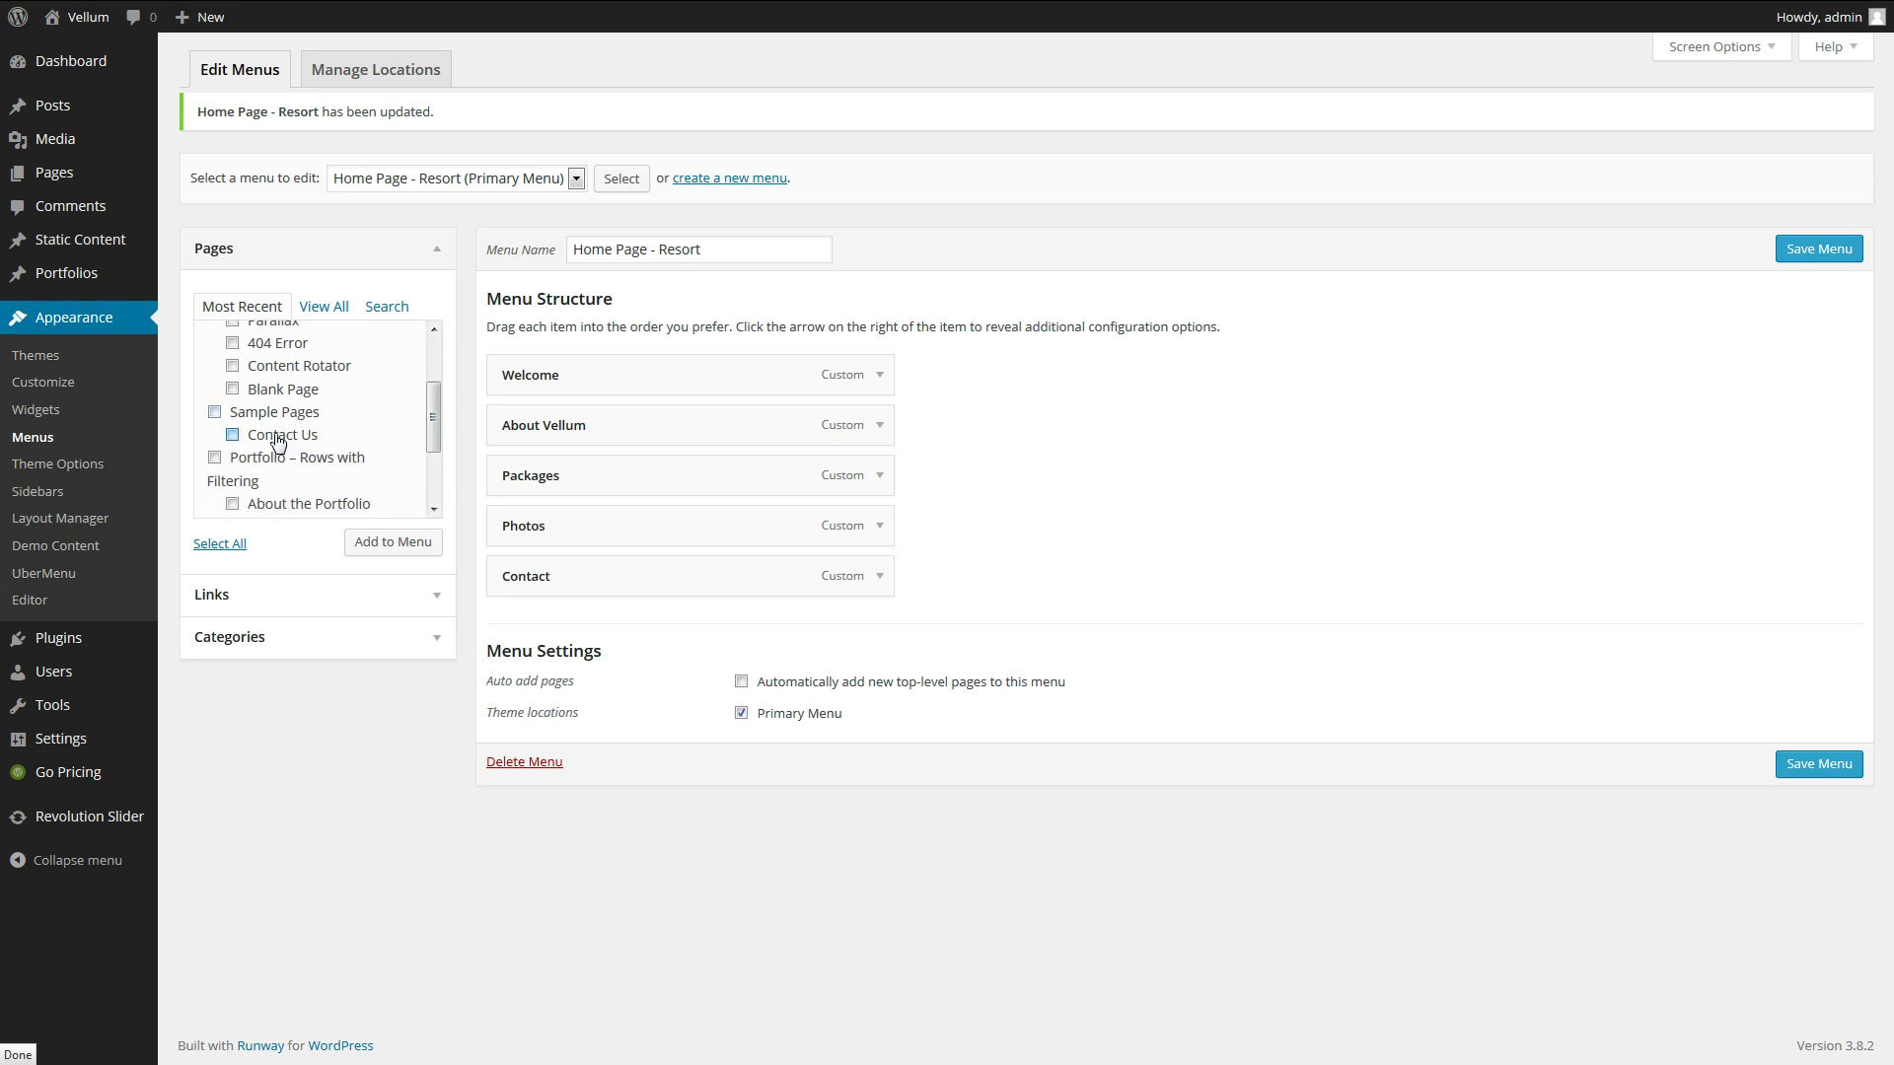
{"action": "left_click", "coordinate": [365, 546]}
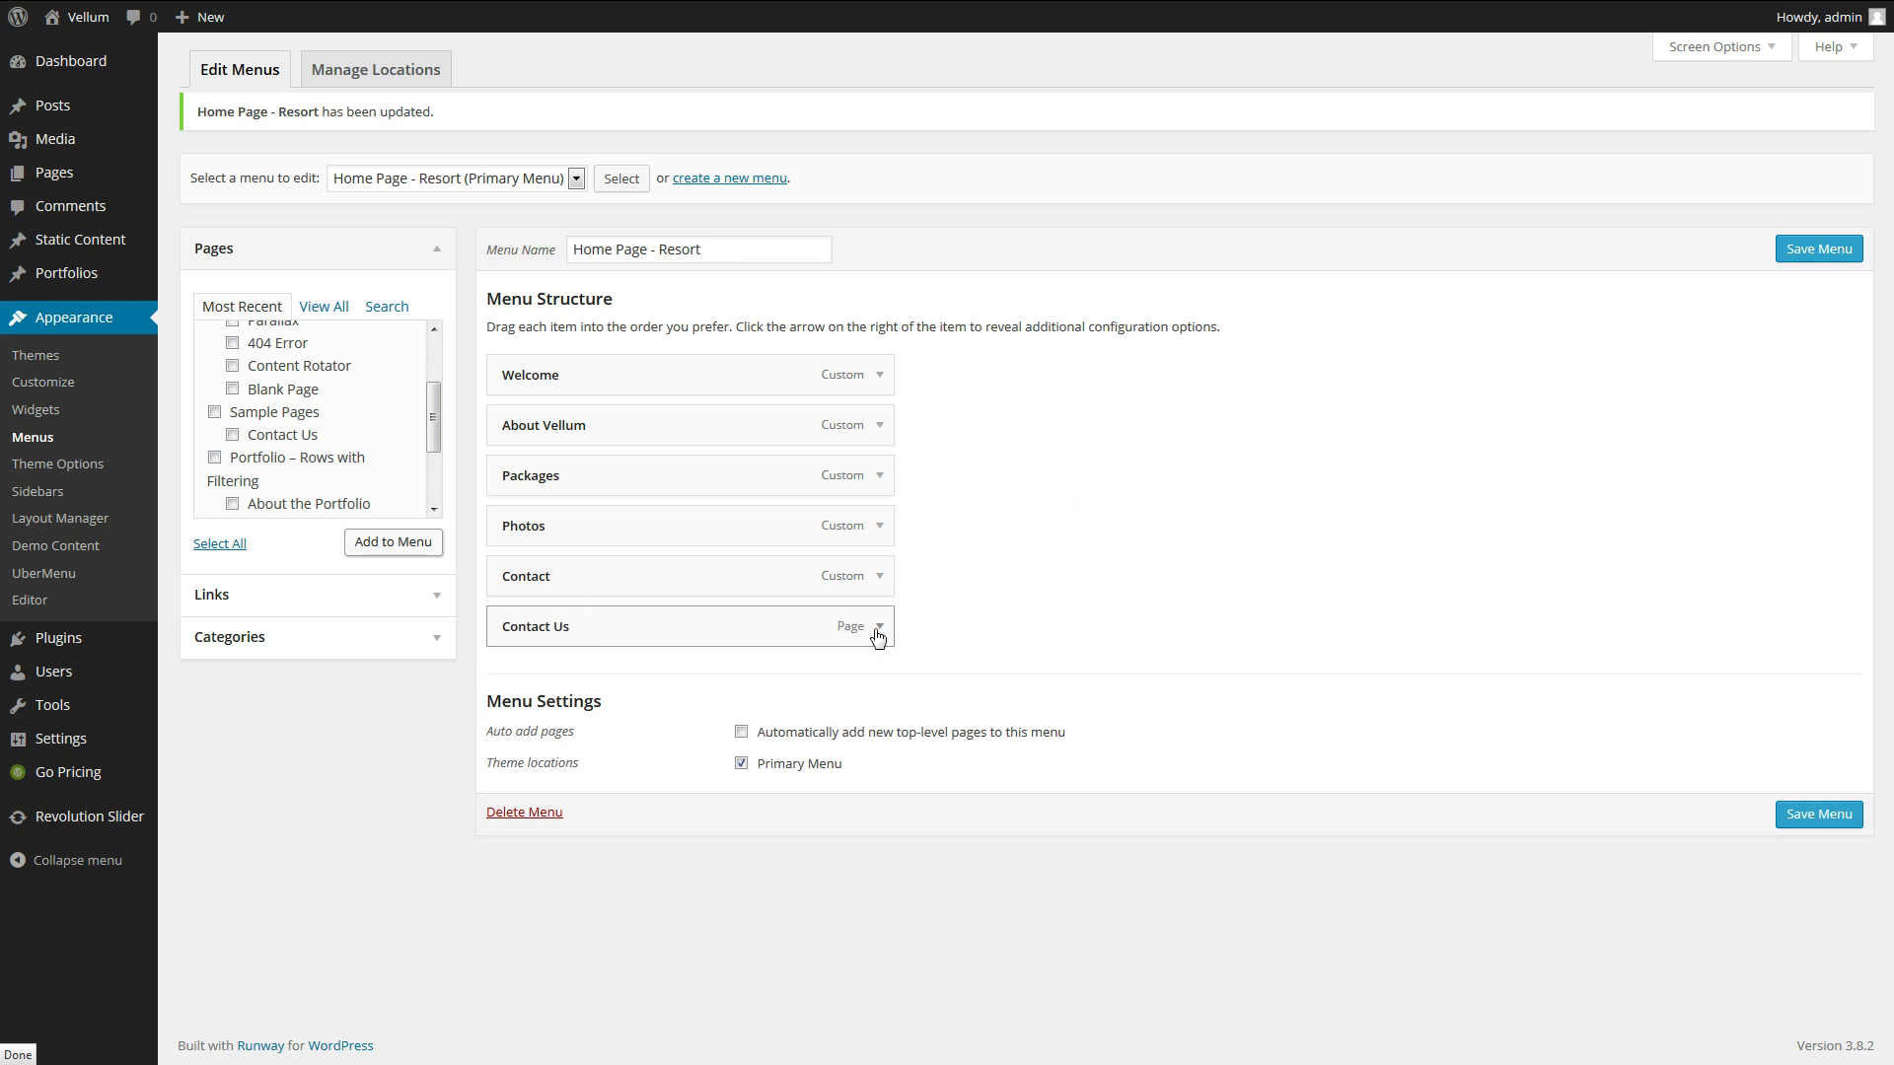
Review the Contact Us menu item's settings and UberMenu options, and save the menu.
{"action": "left_click", "coordinate": [878, 628]}
{"action": "scroll", "coordinate": [670, 680], "scroll_direction": "down", "scroll_amount": 2}
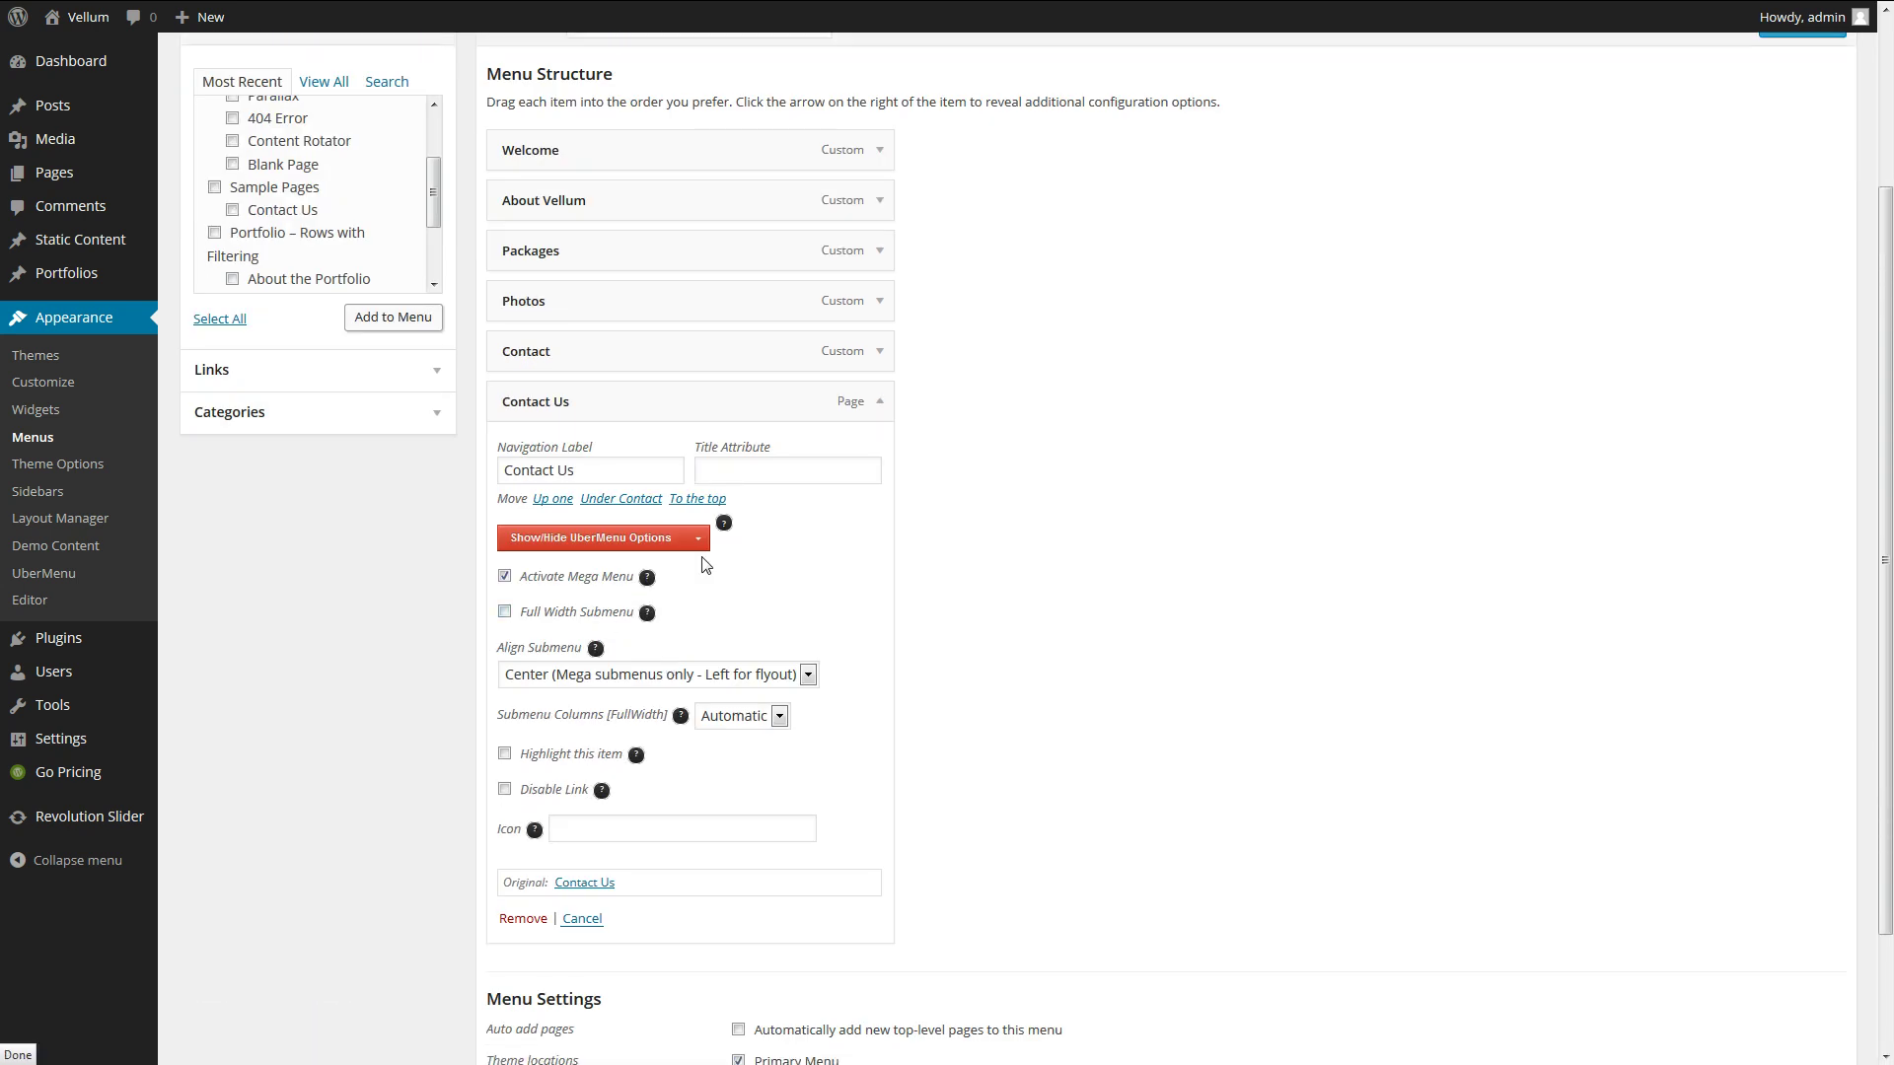
{"action": "scroll", "coordinate": [1112, 495], "scroll_direction": "up", "scroll_amount": 1}
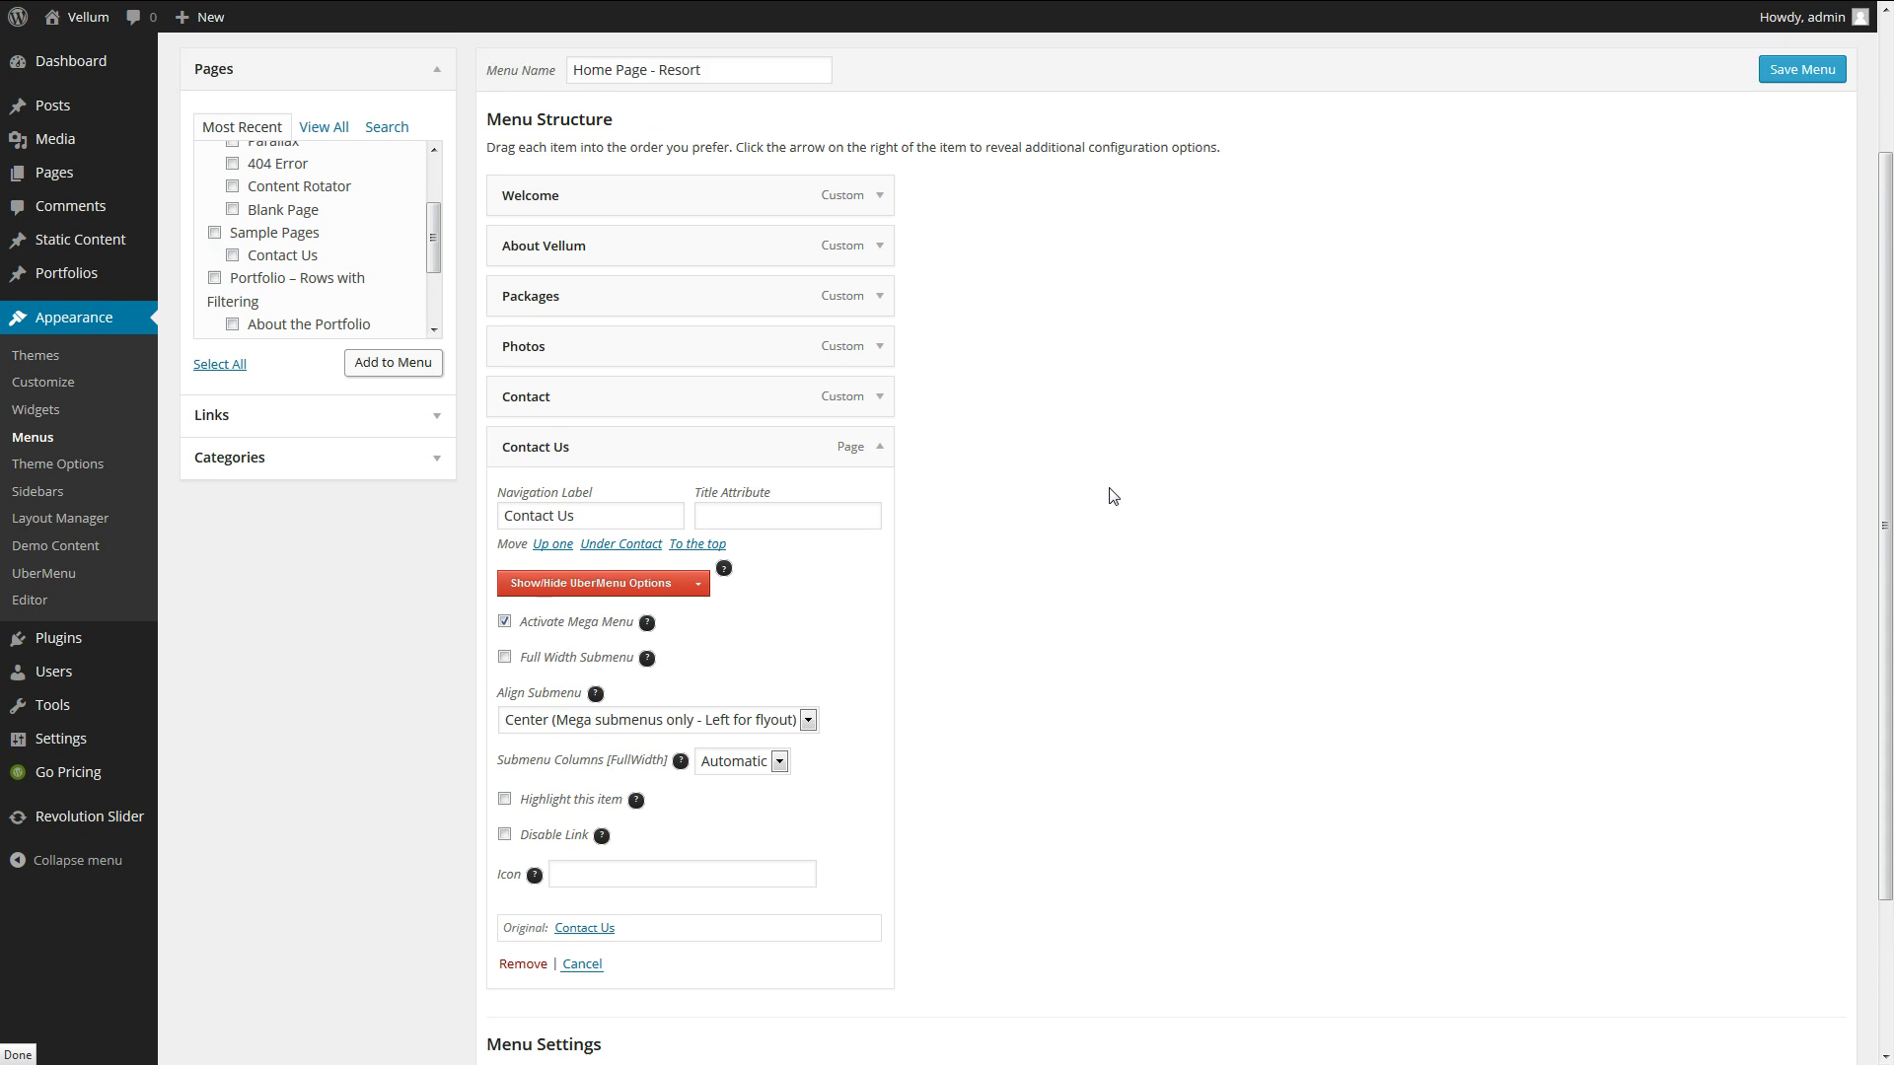
{"action": "scroll", "coordinate": [1113, 495], "scroll_direction": "up", "scroll_amount": 2}
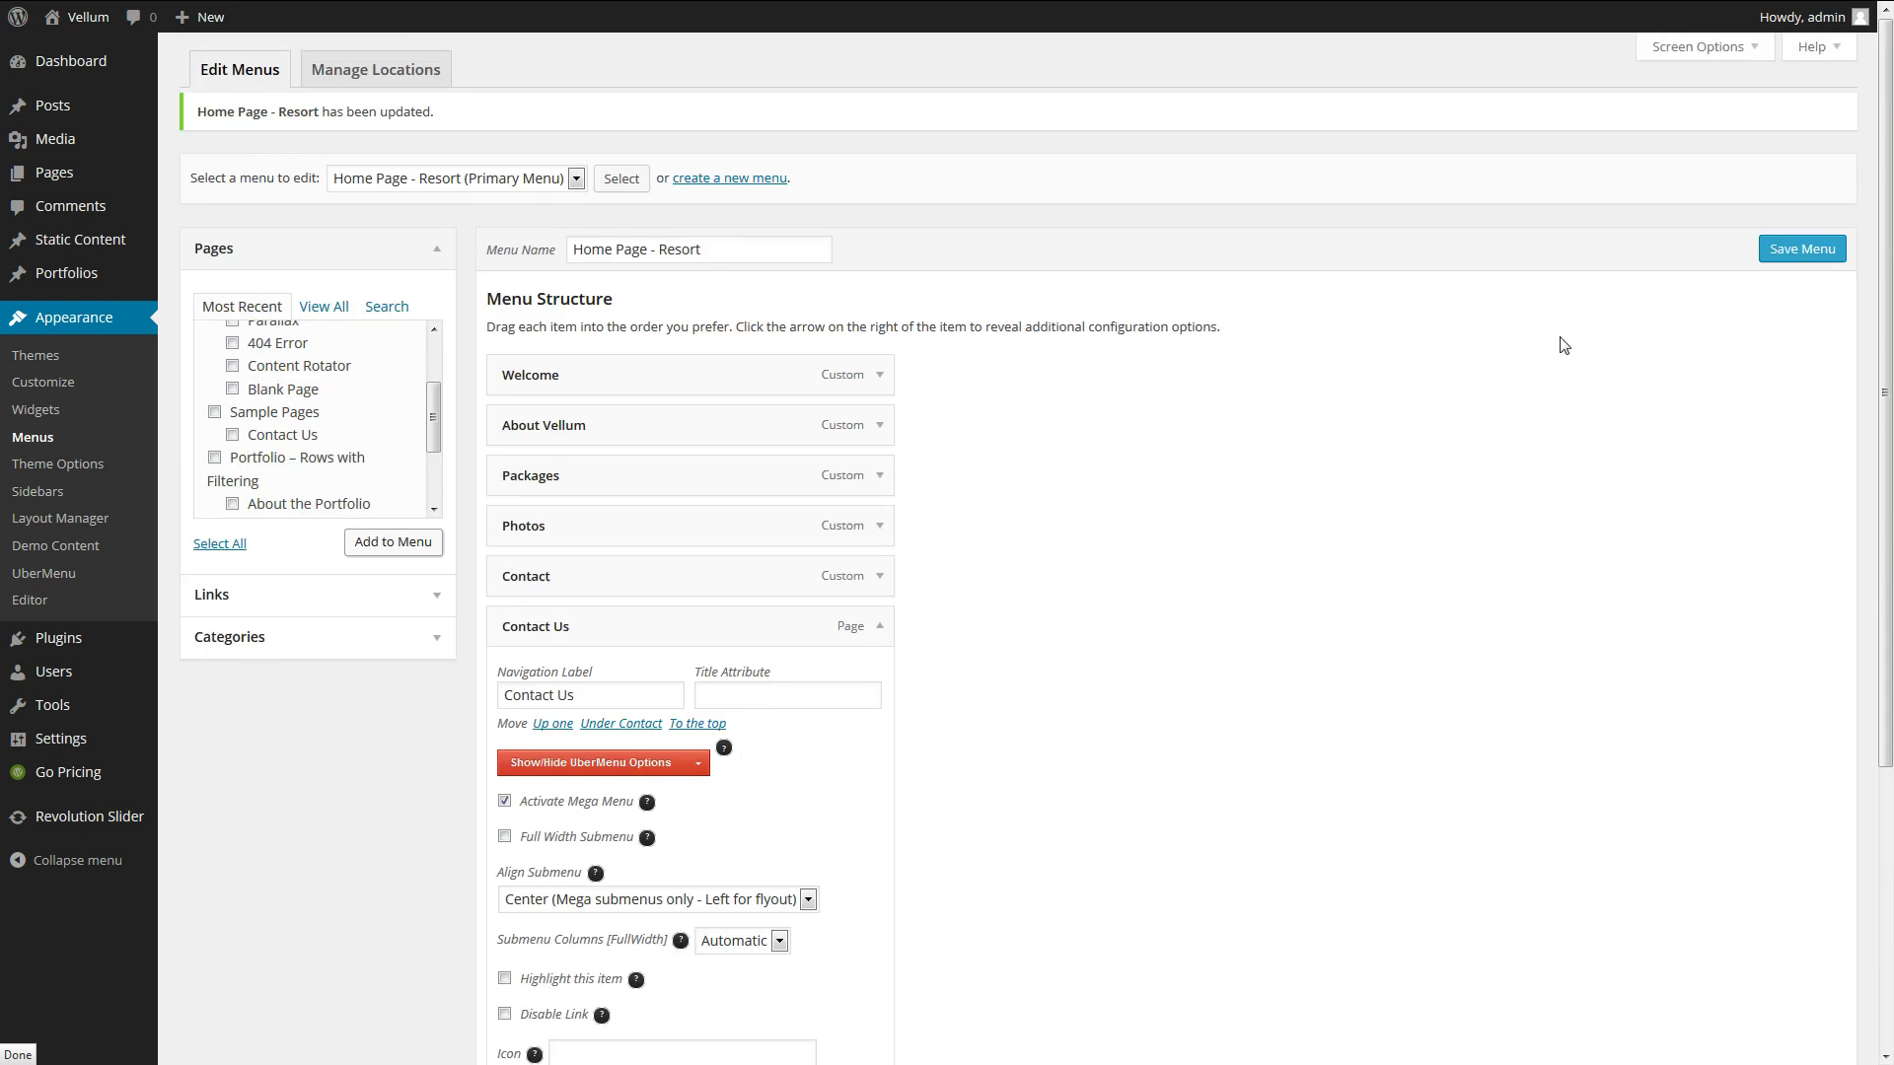
{"action": "left_click", "coordinate": [1801, 252]}
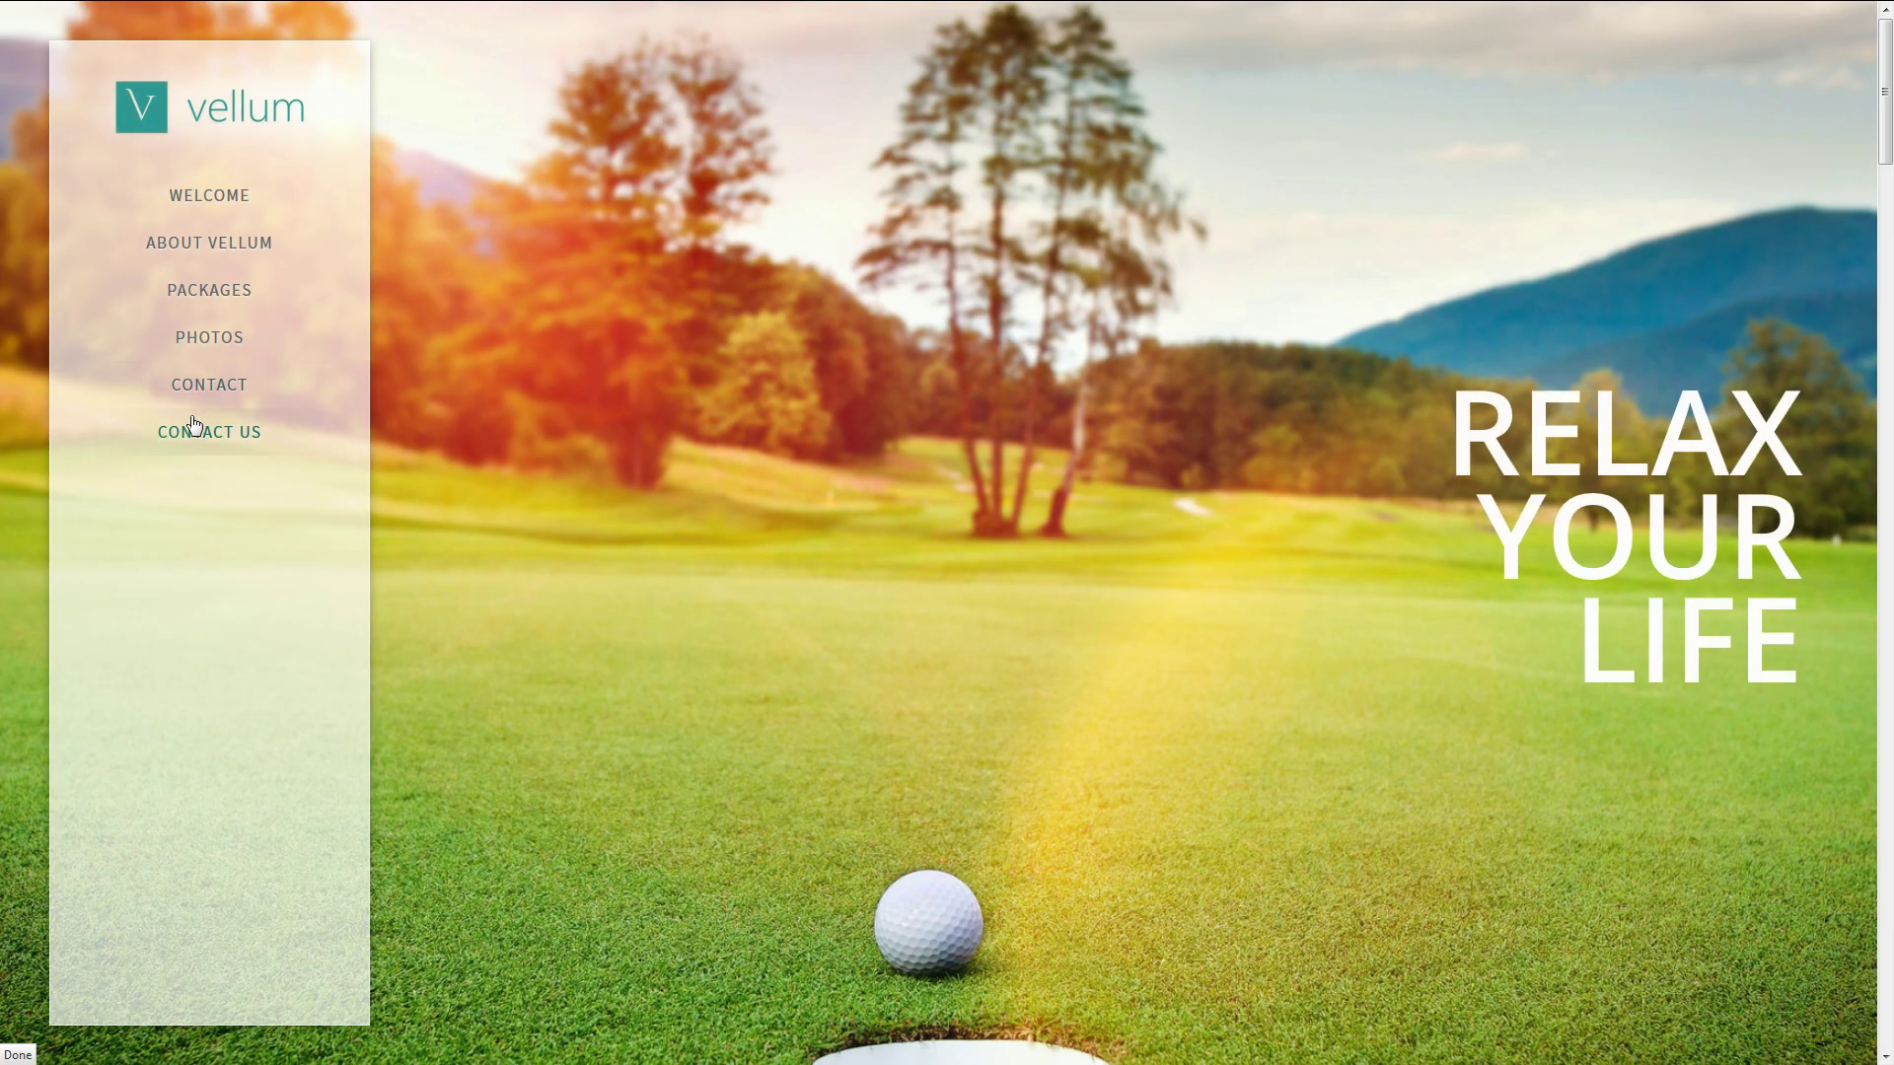
Look through the Contact Us page on the live site and go back to the home page through the logo.
{"action": "left_click", "coordinate": [198, 434]}
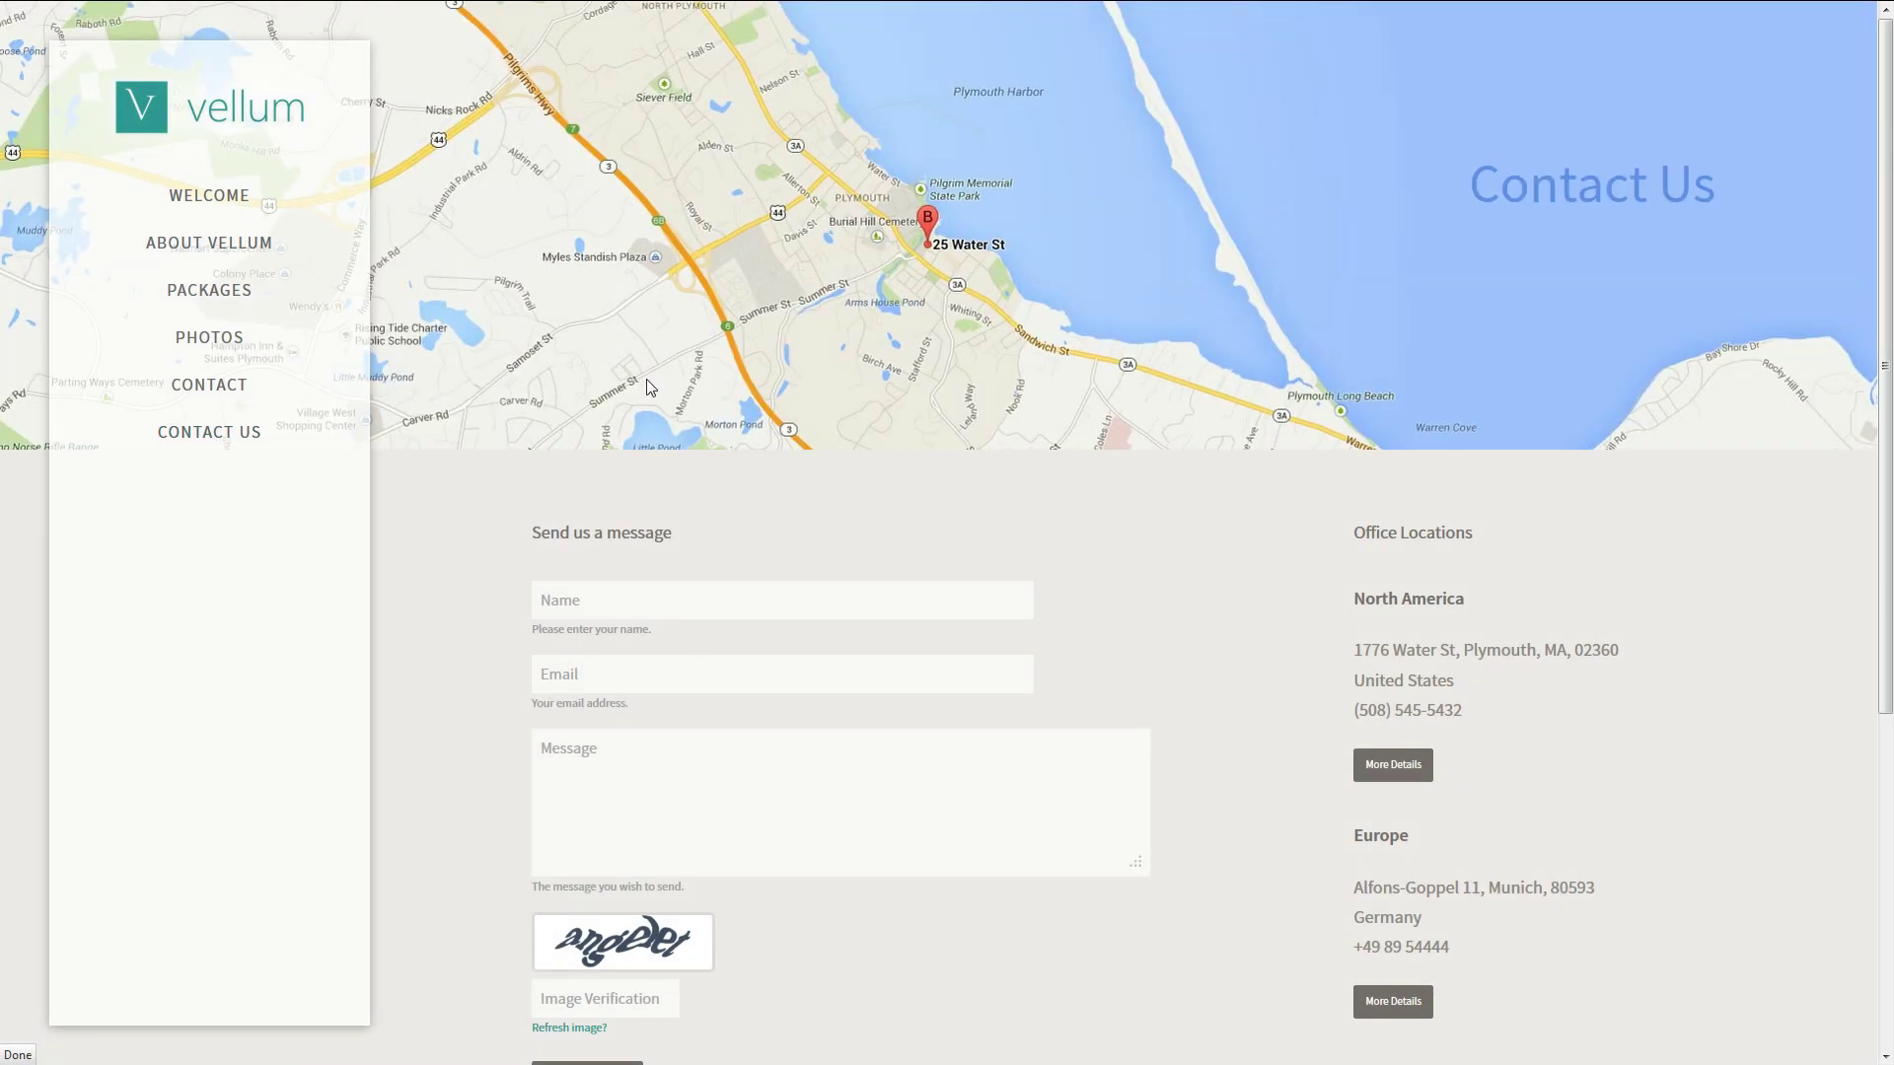
{"action": "scroll", "coordinate": [651, 395], "scroll_direction": "down", "scroll_amount": 5}
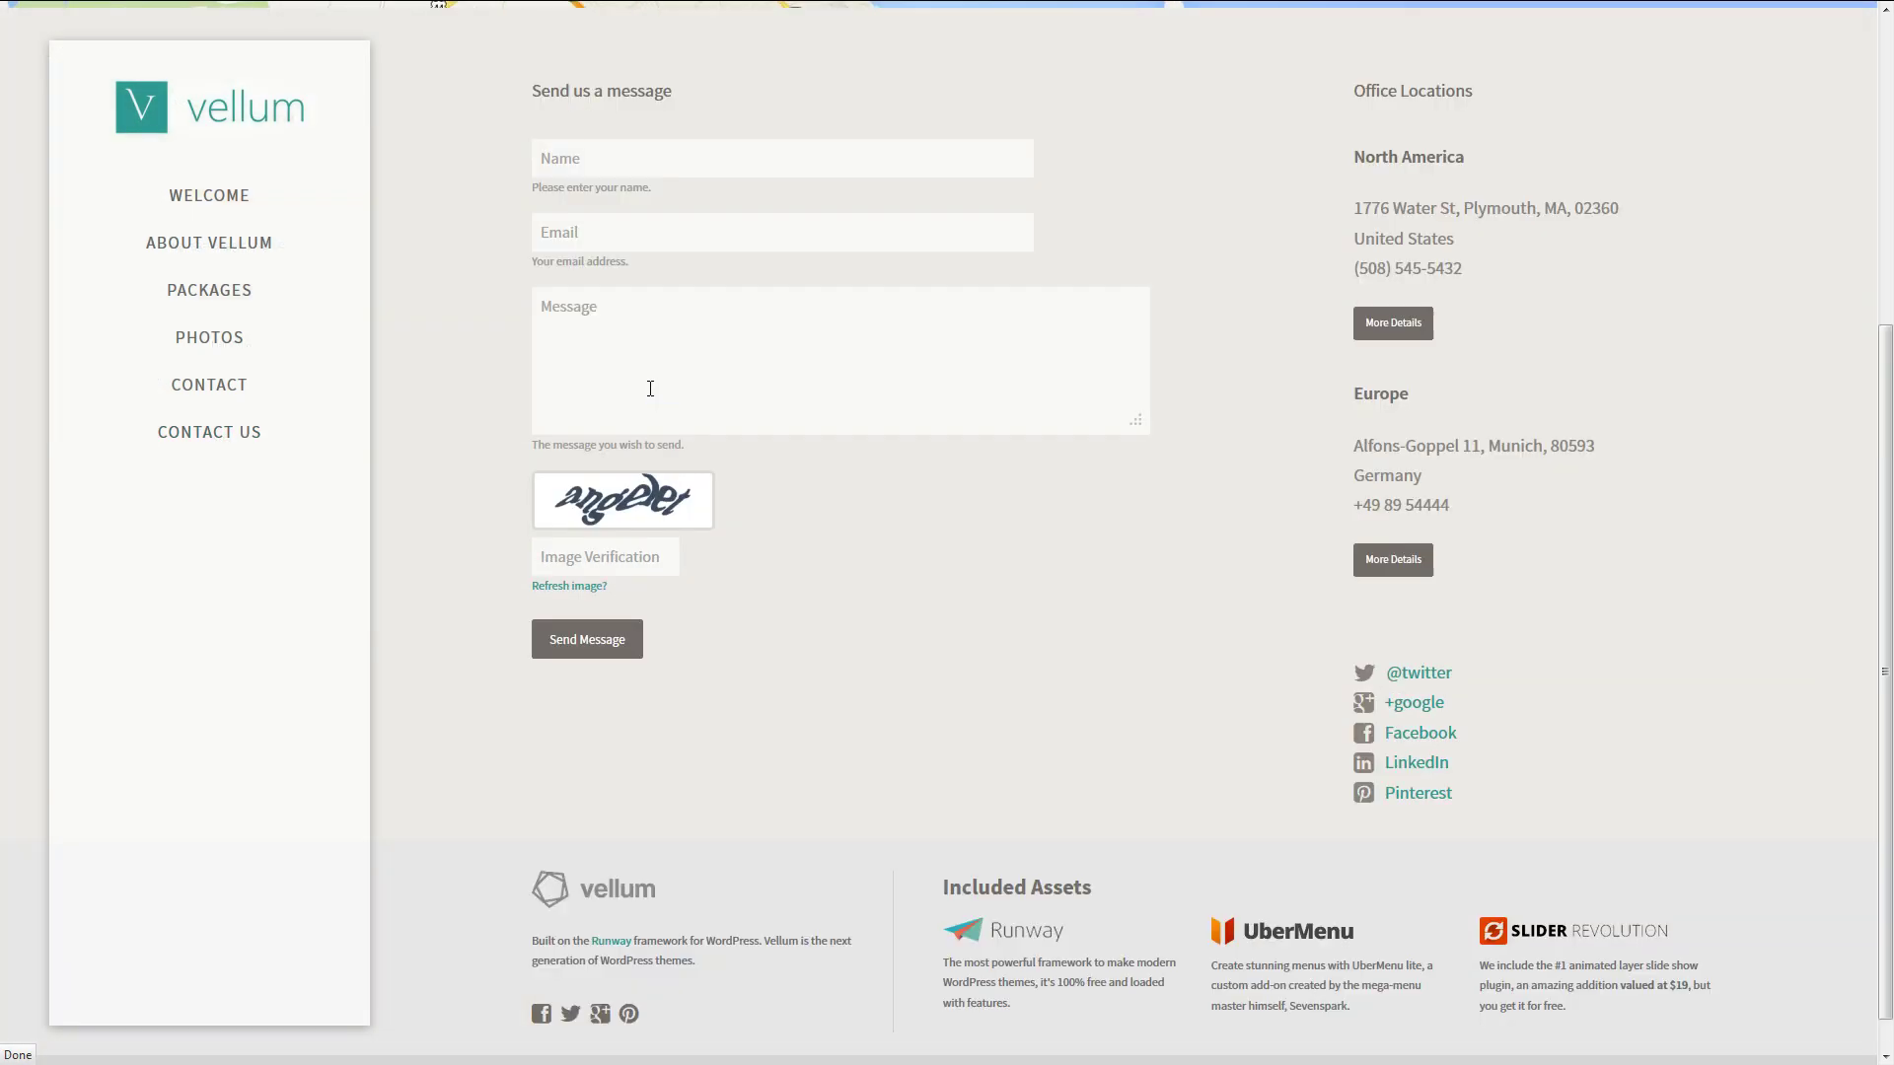
{"action": "scroll", "coordinate": [651, 397], "scroll_direction": "up", "scroll_amount": 5}
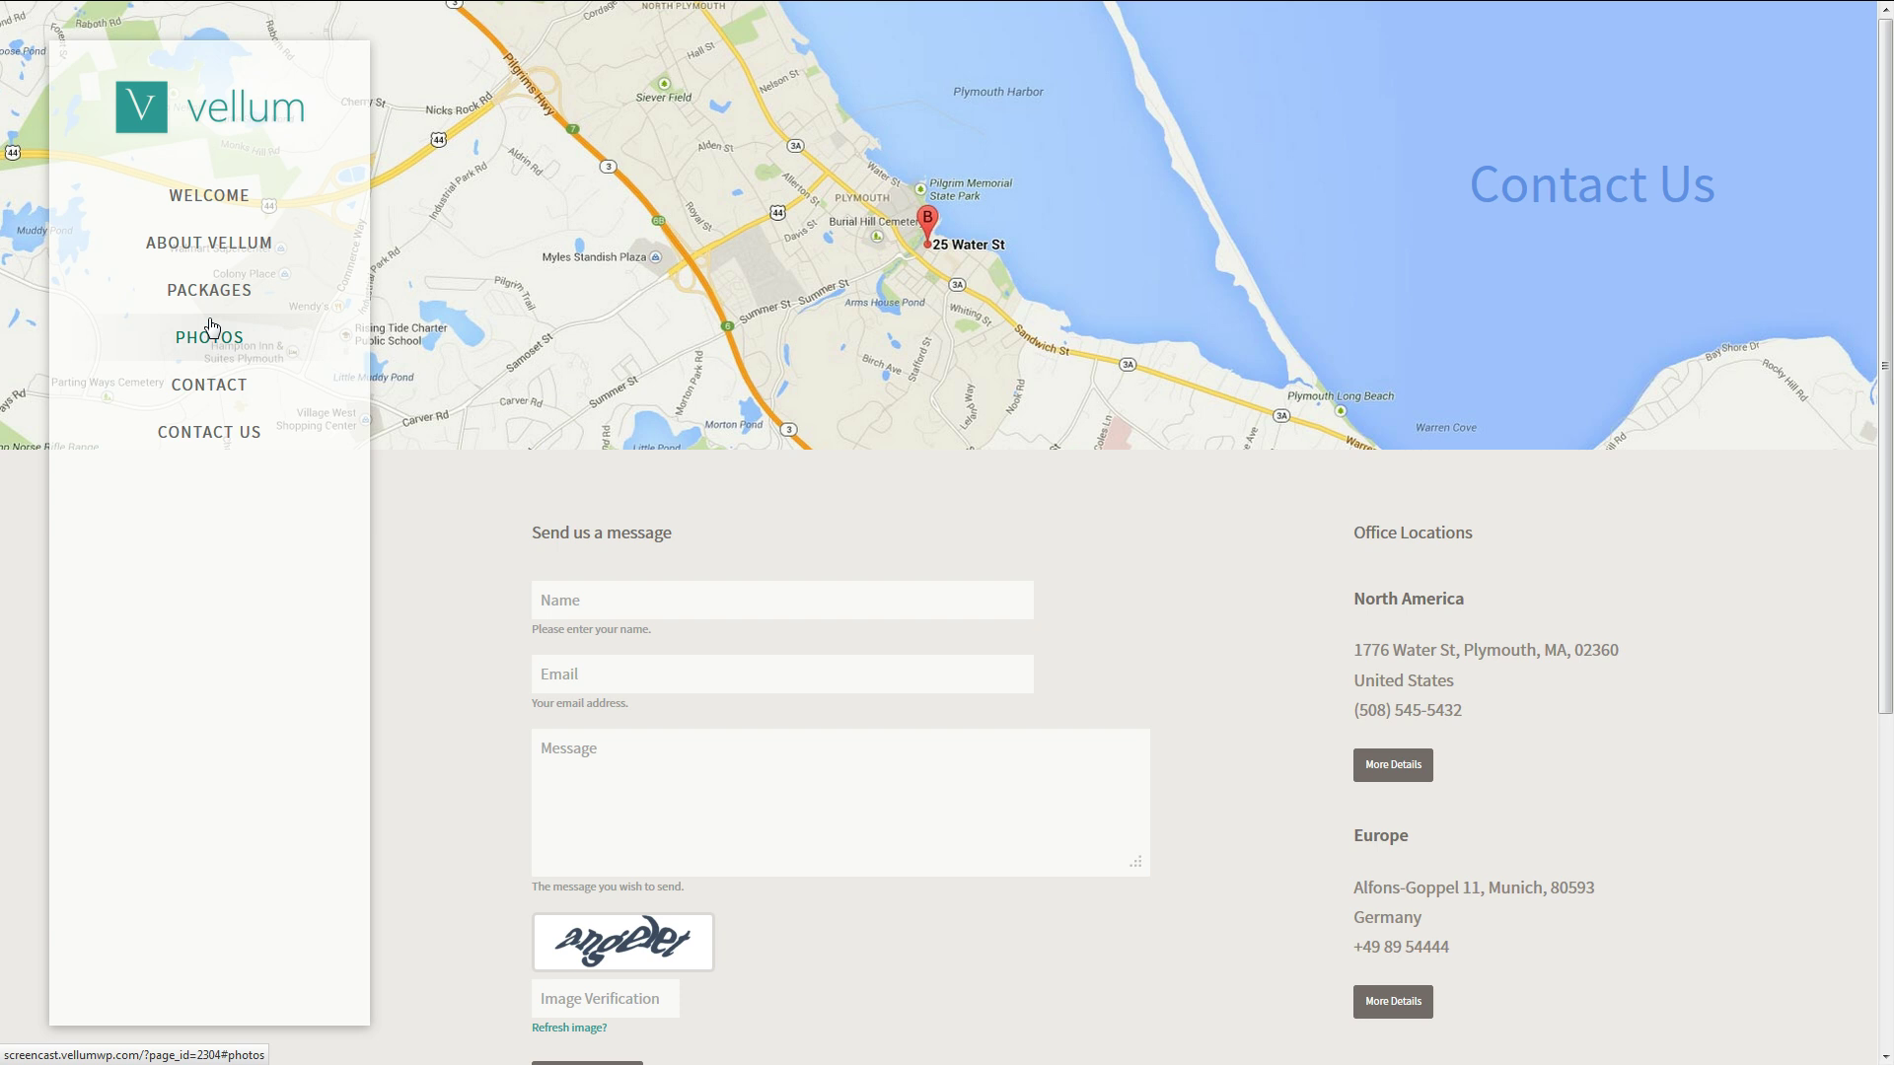
{"action": "left_click", "coordinate": [212, 121]}
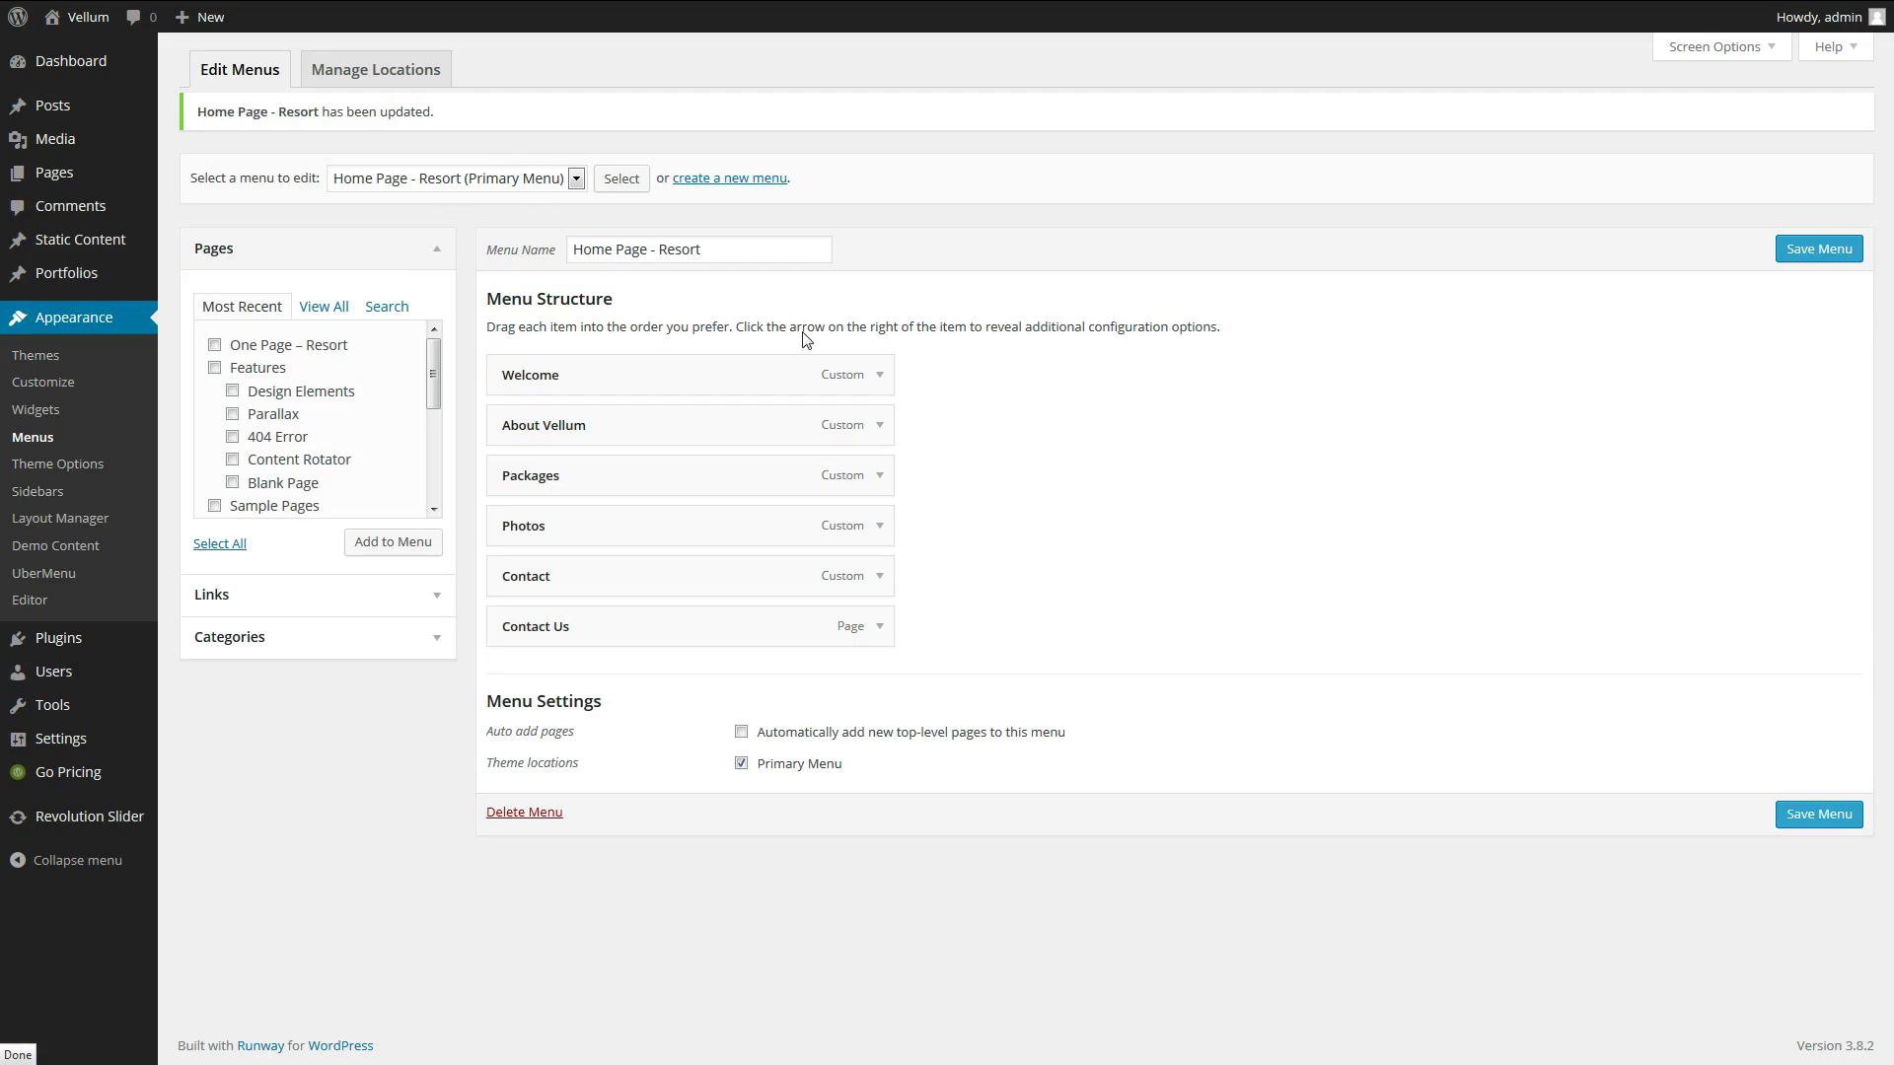
Change the Welcome menu item's URL to /#page and save the menu.
{"action": "left_click", "coordinate": [880, 376]}
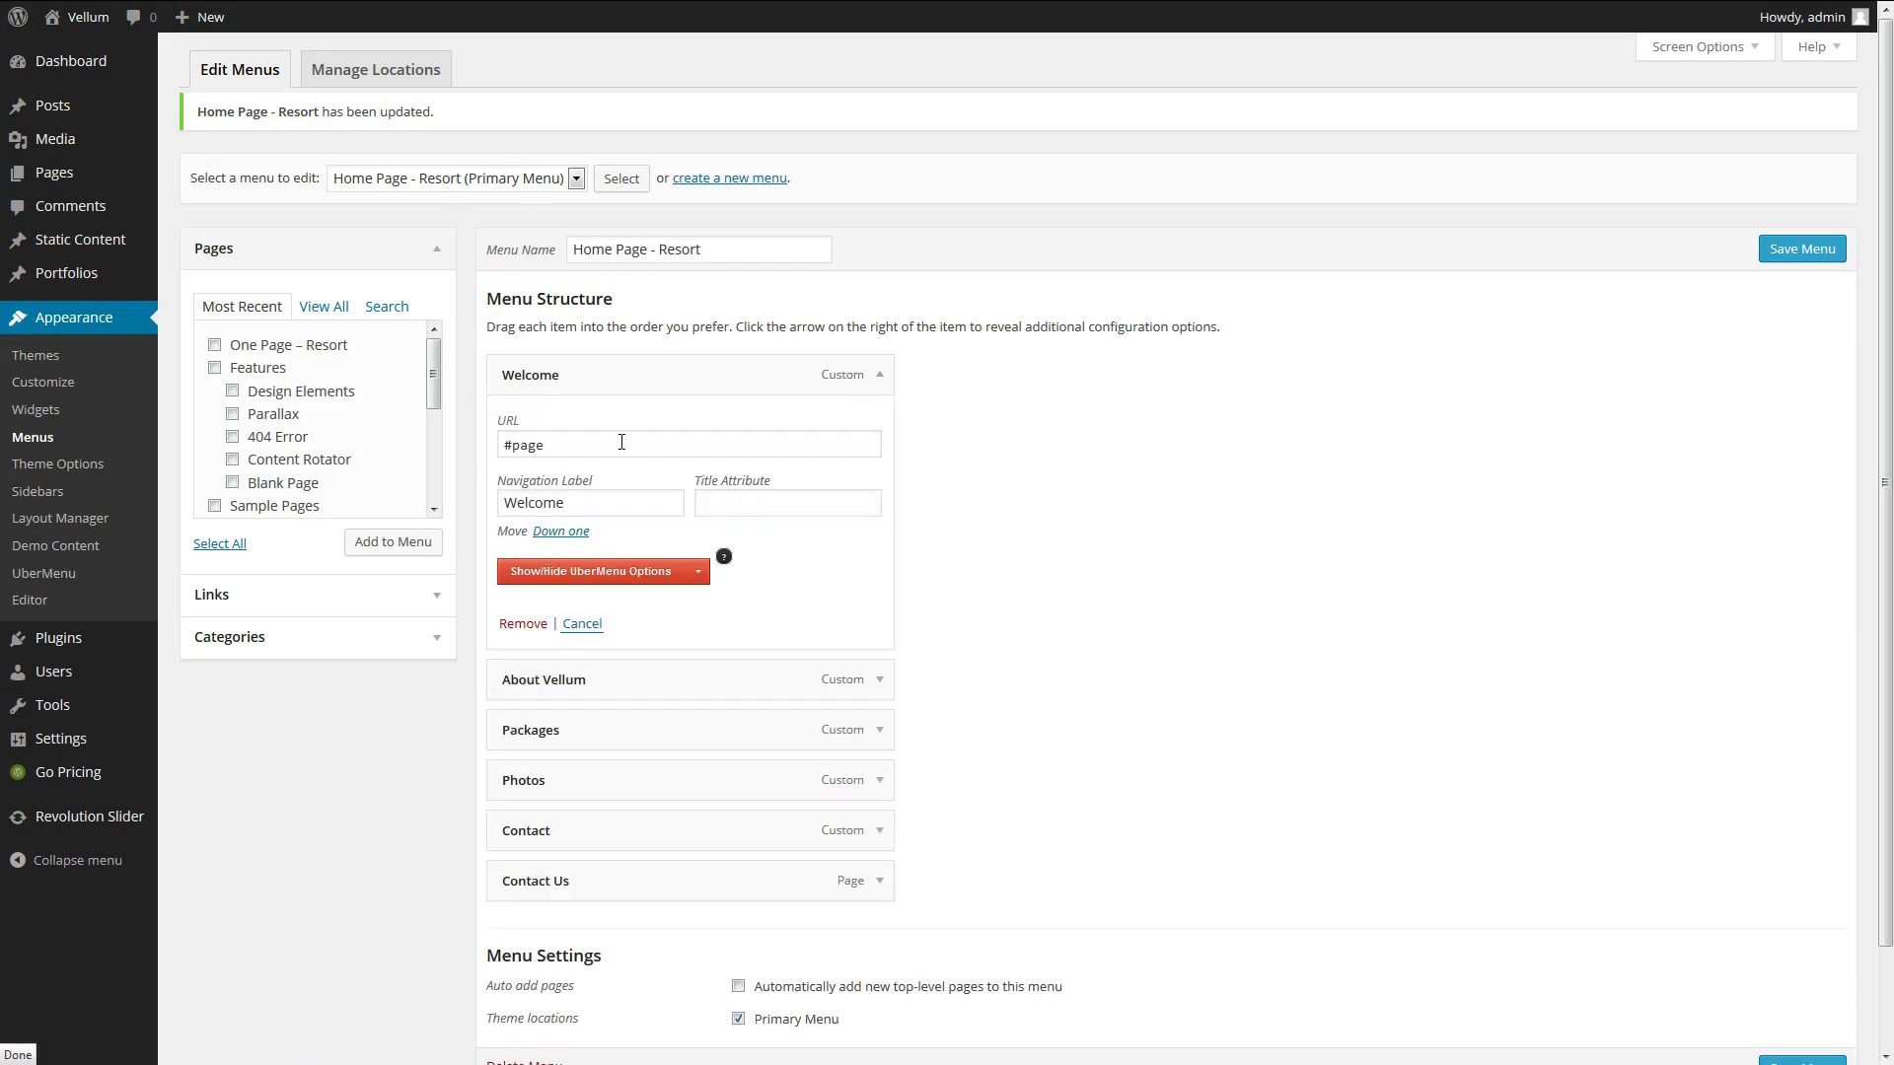
{"action": "left_click", "coordinate": [501, 445]}
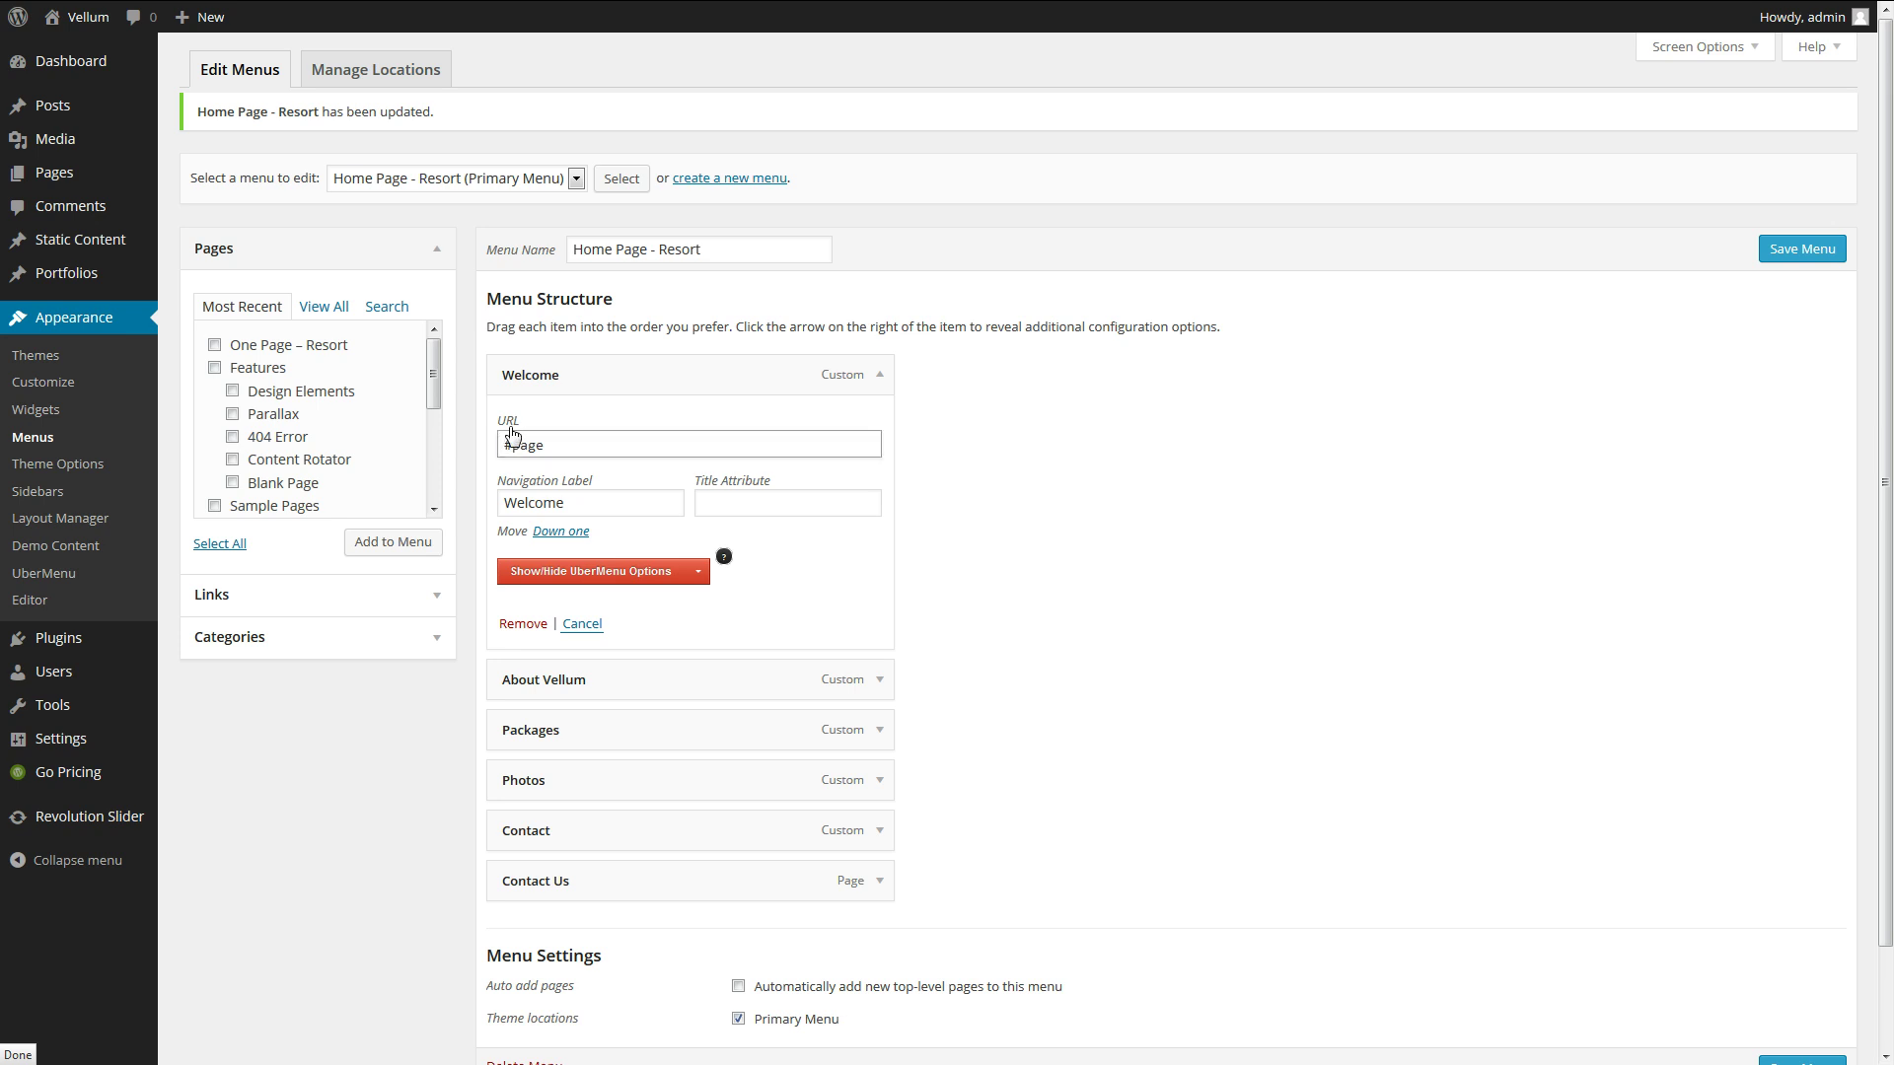
{"action": "type", "text": "/"}
{"action": "scroll", "coordinate": [975, 585], "scroll_direction": "down", "scroll_amount": 2}
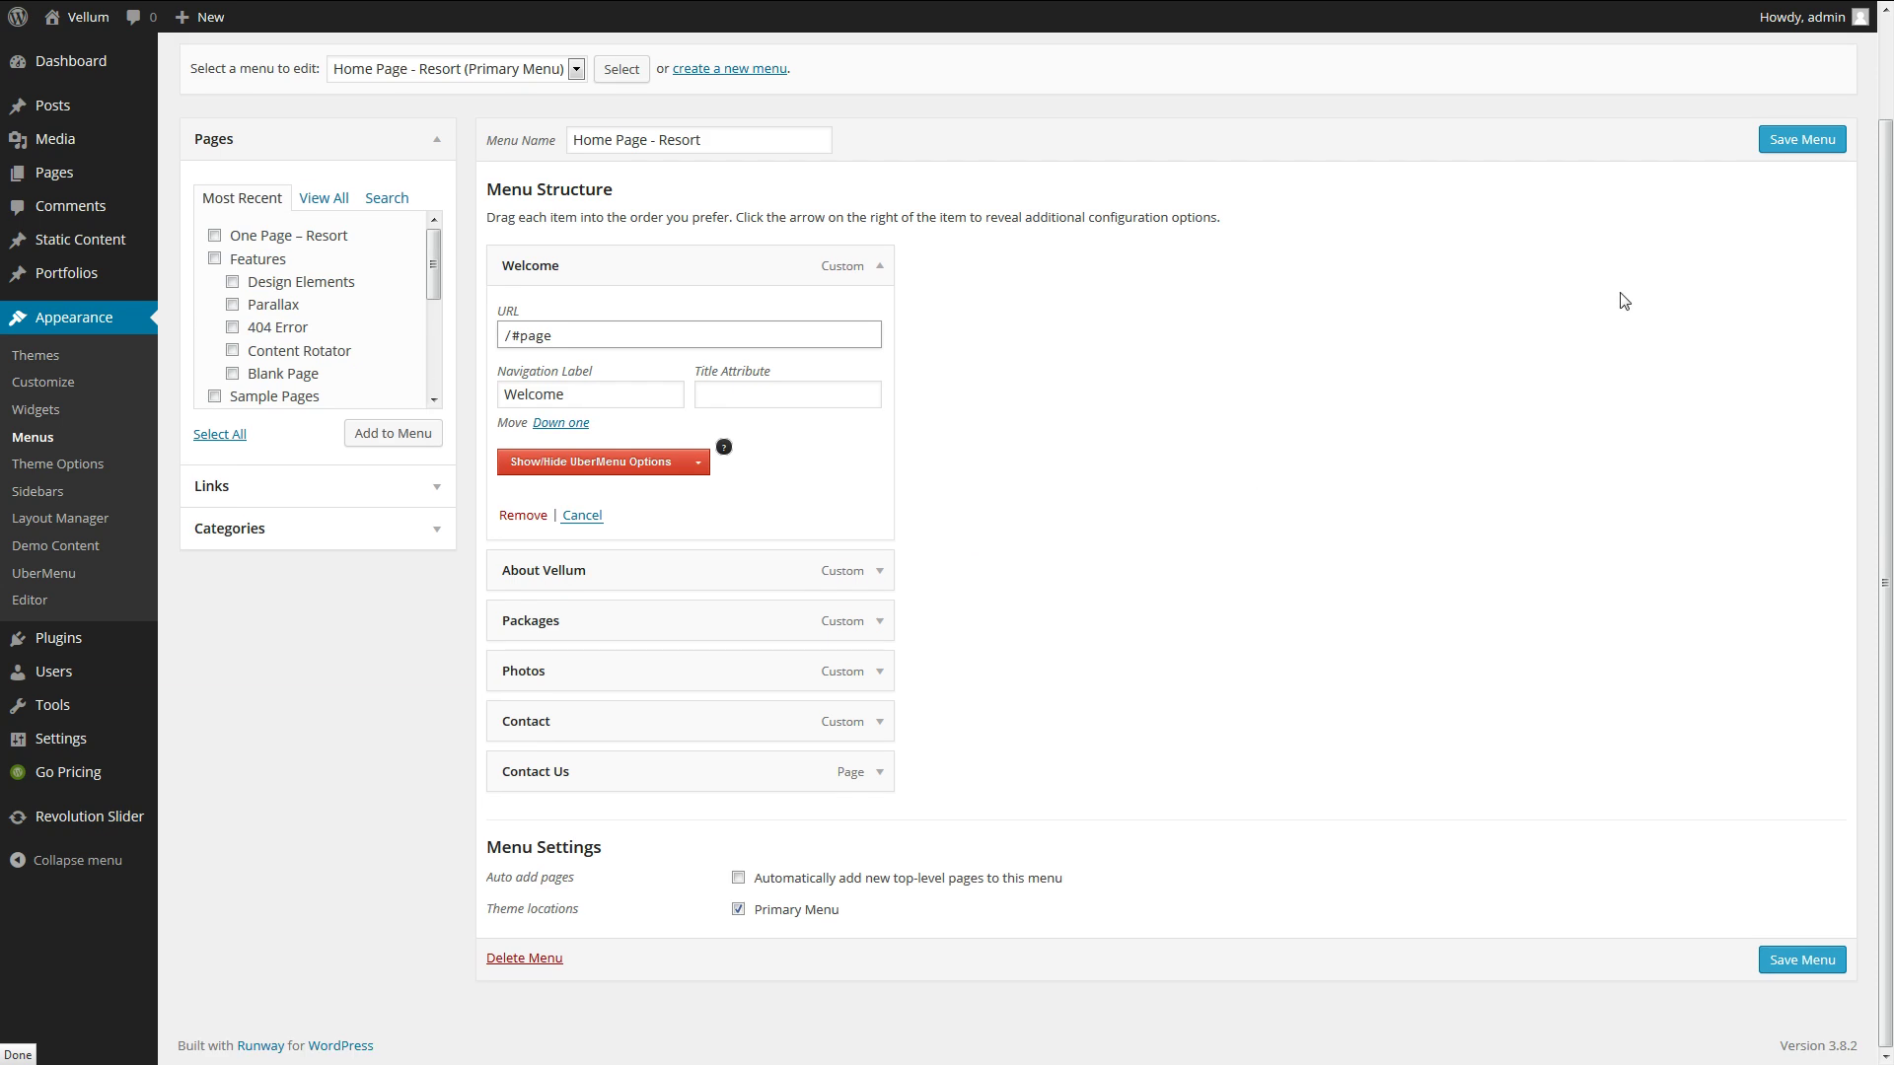
{"action": "left_click", "coordinate": [1783, 969]}
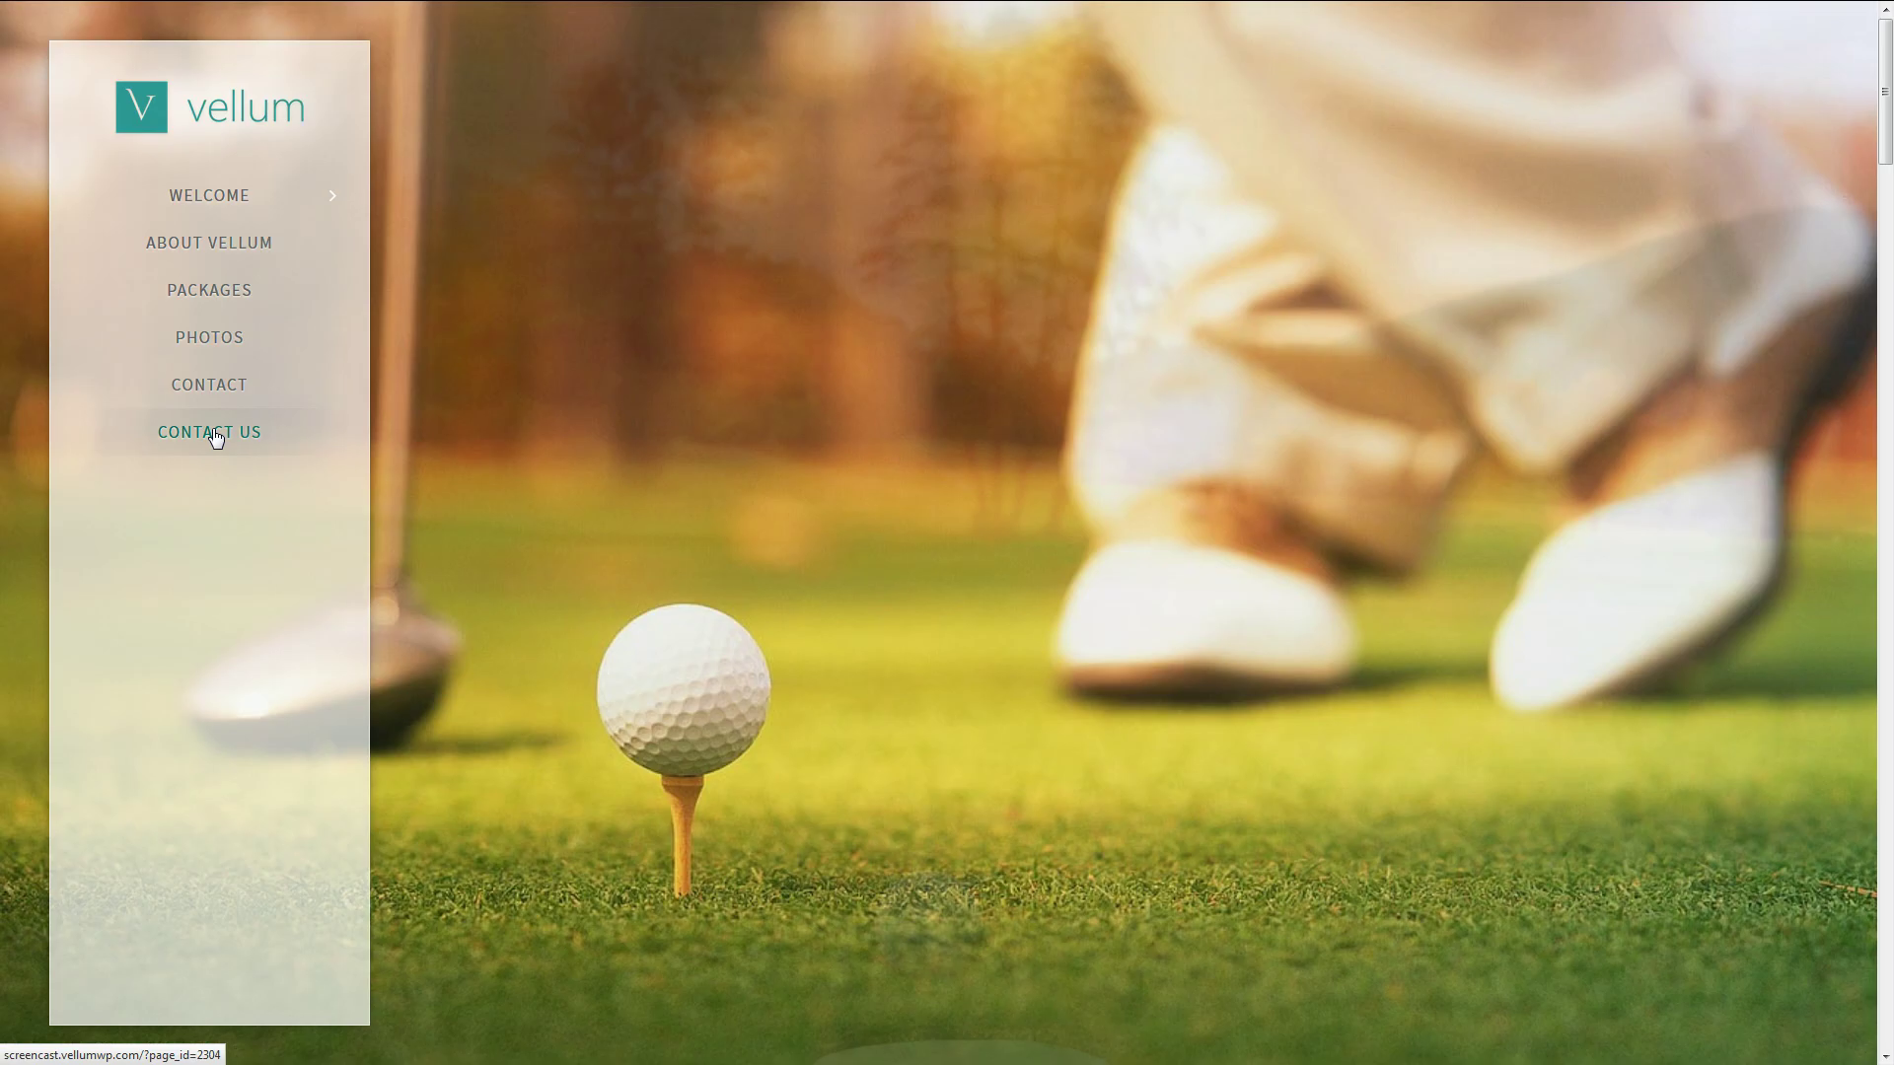
Test the Welcome link from the live Contact Us page, and return to the menu editor.
{"action": "left_click", "coordinate": [216, 434]}
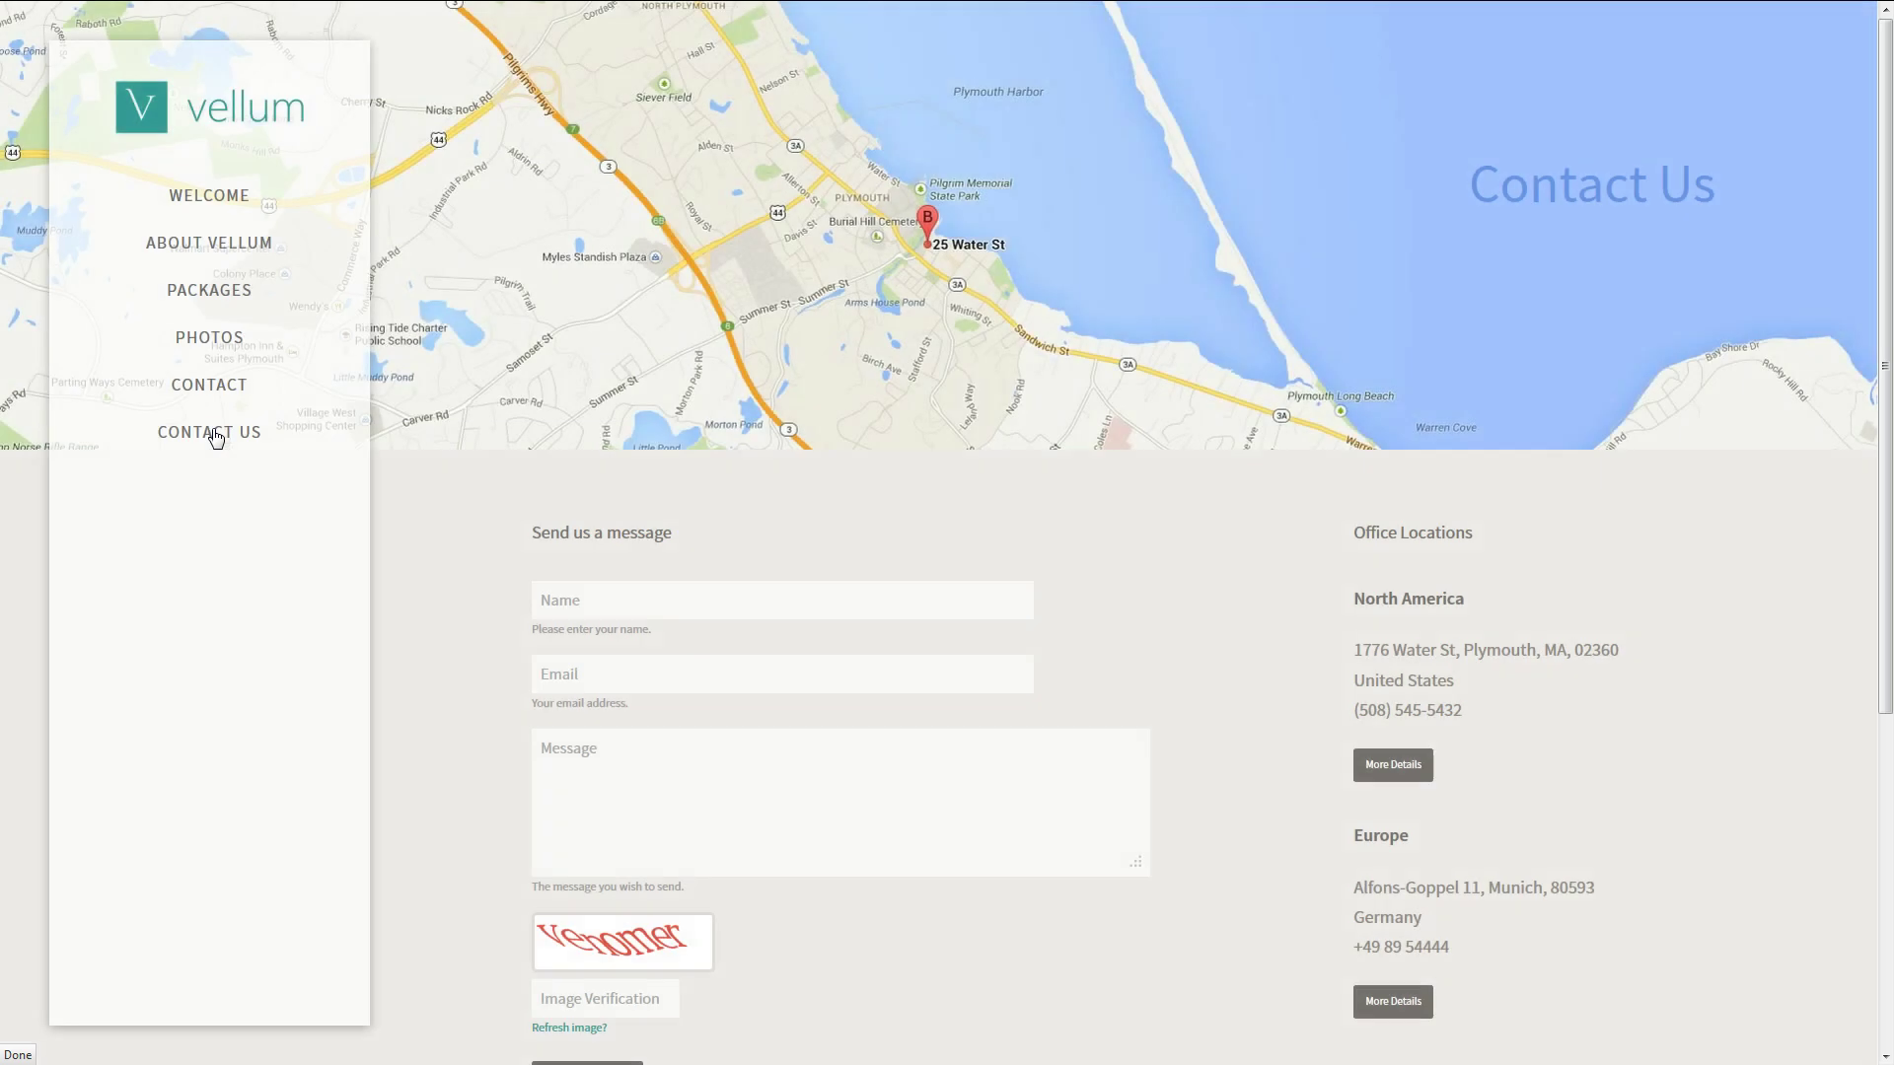
{"action": "left_click", "coordinate": [226, 202]}
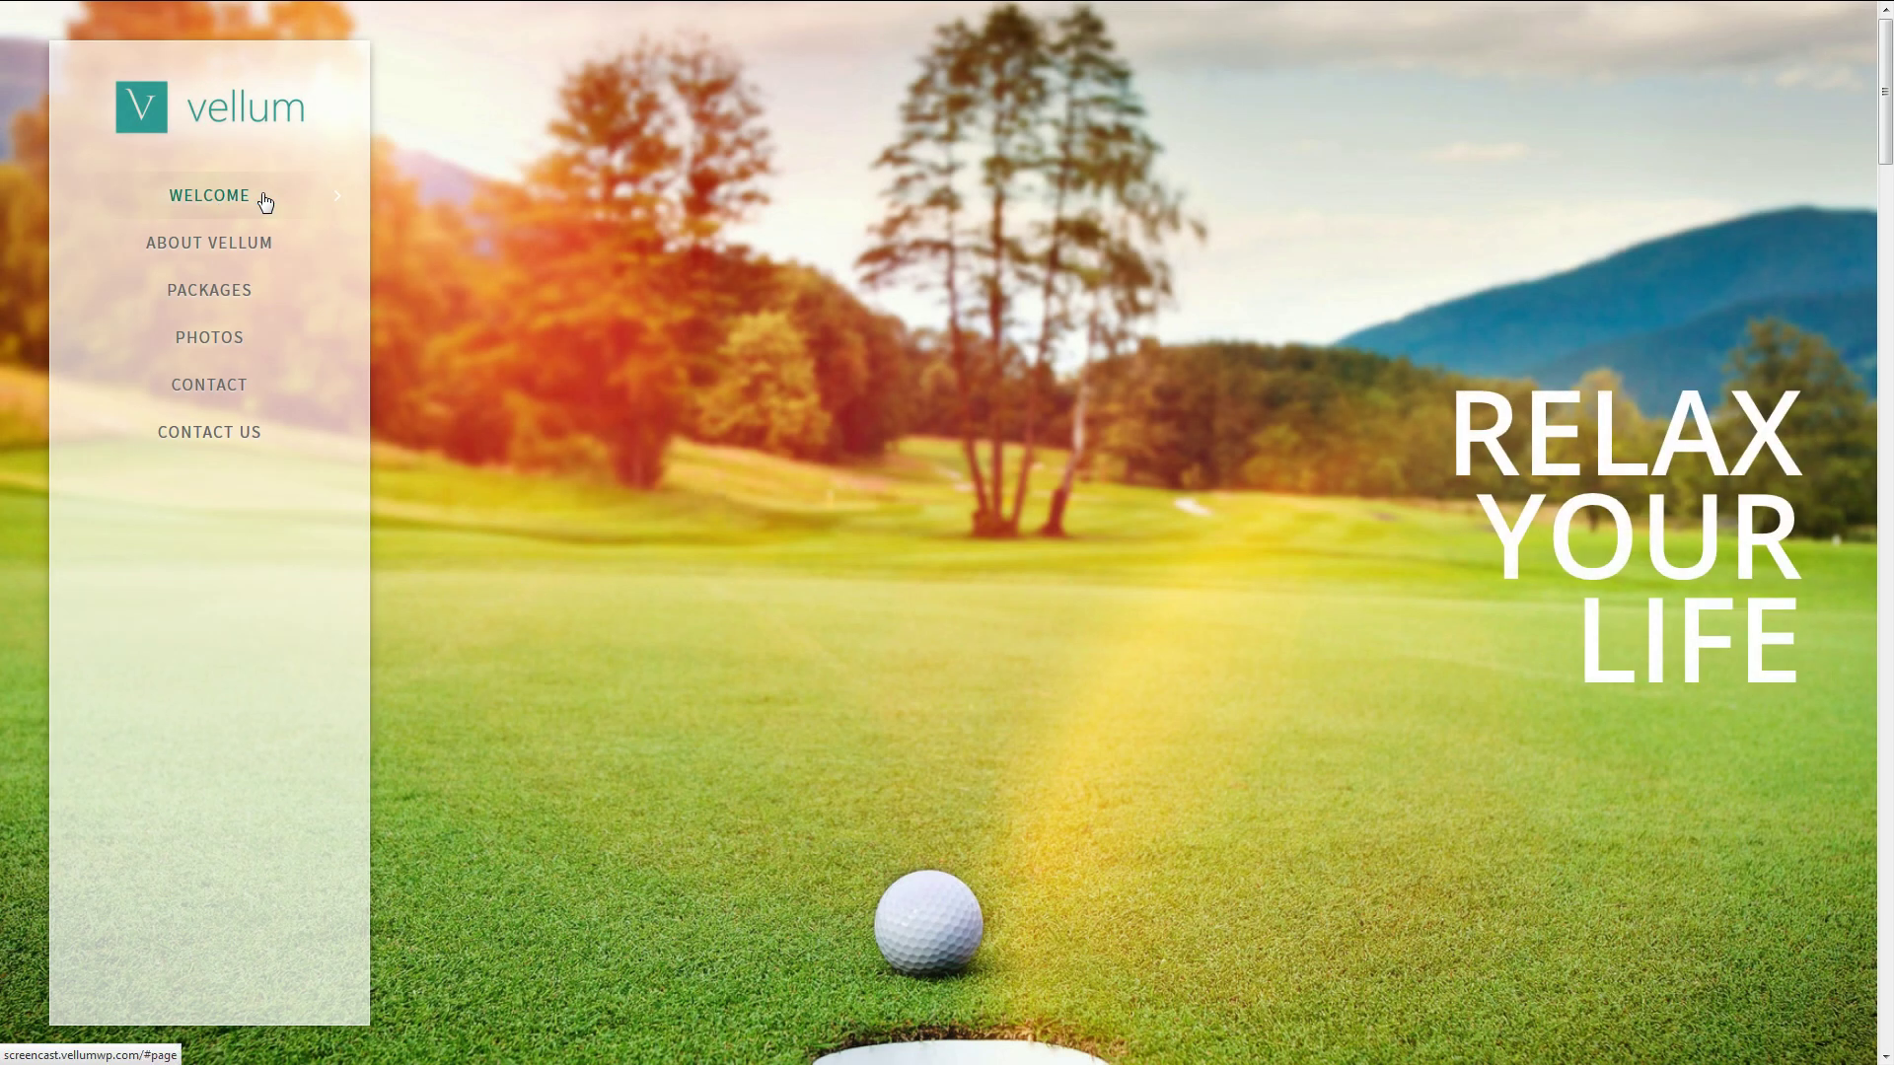
{"action": "key", "text": "ctrl+Tab"}
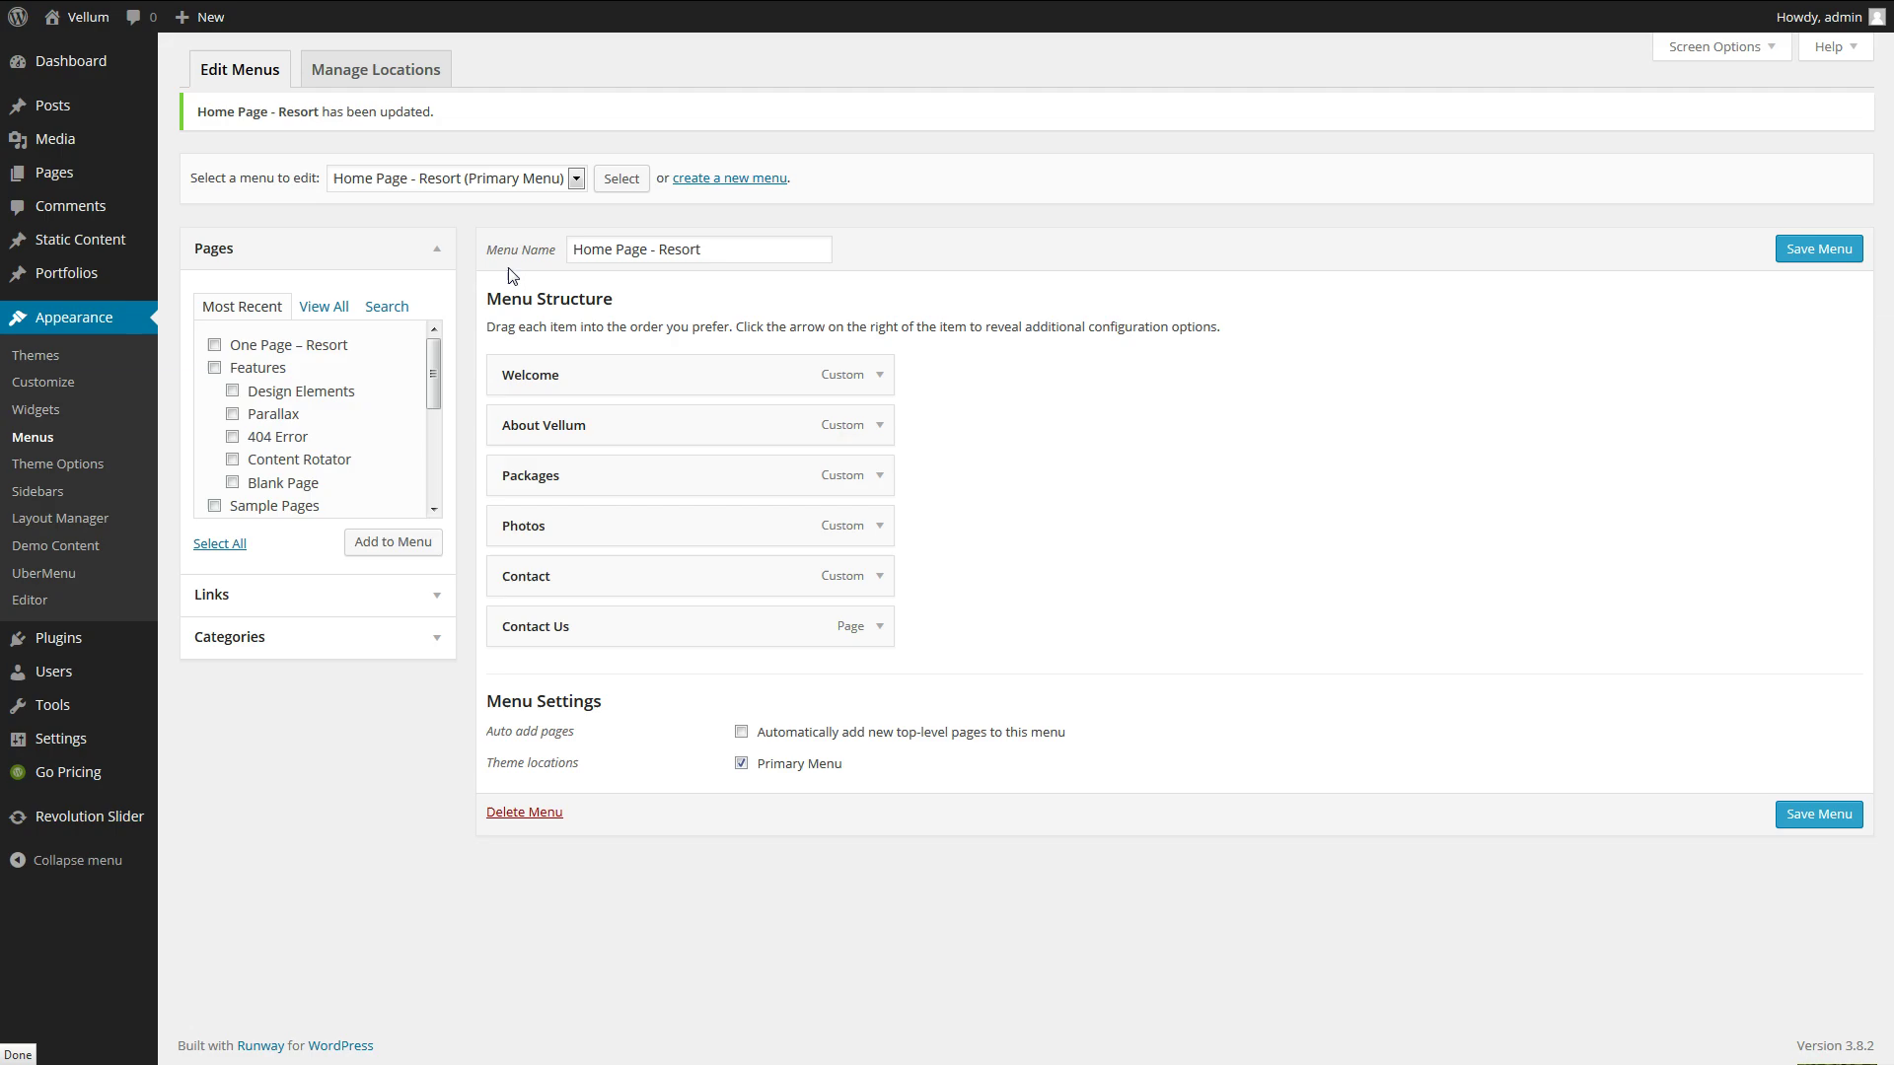
{"action": "left_click", "coordinate": [881, 426]}
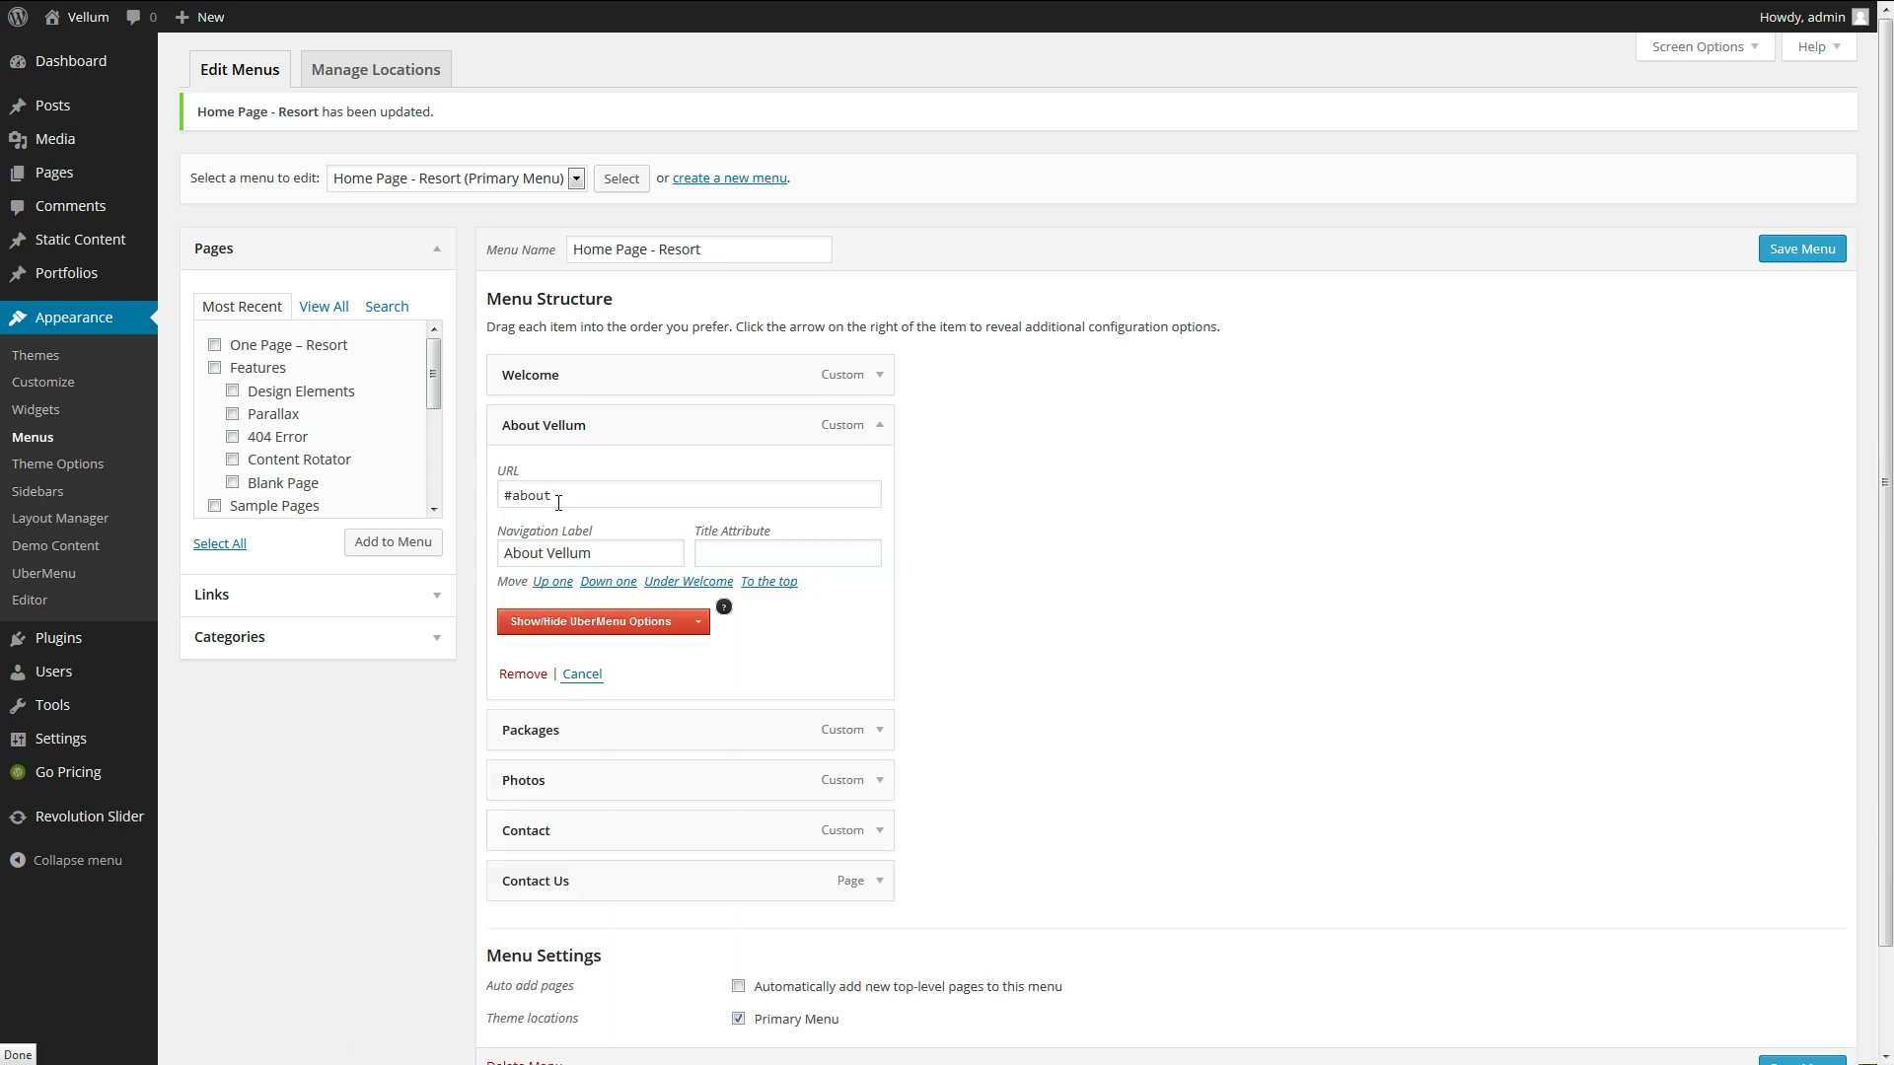
{"action": "left_click", "coordinate": [501, 494]}
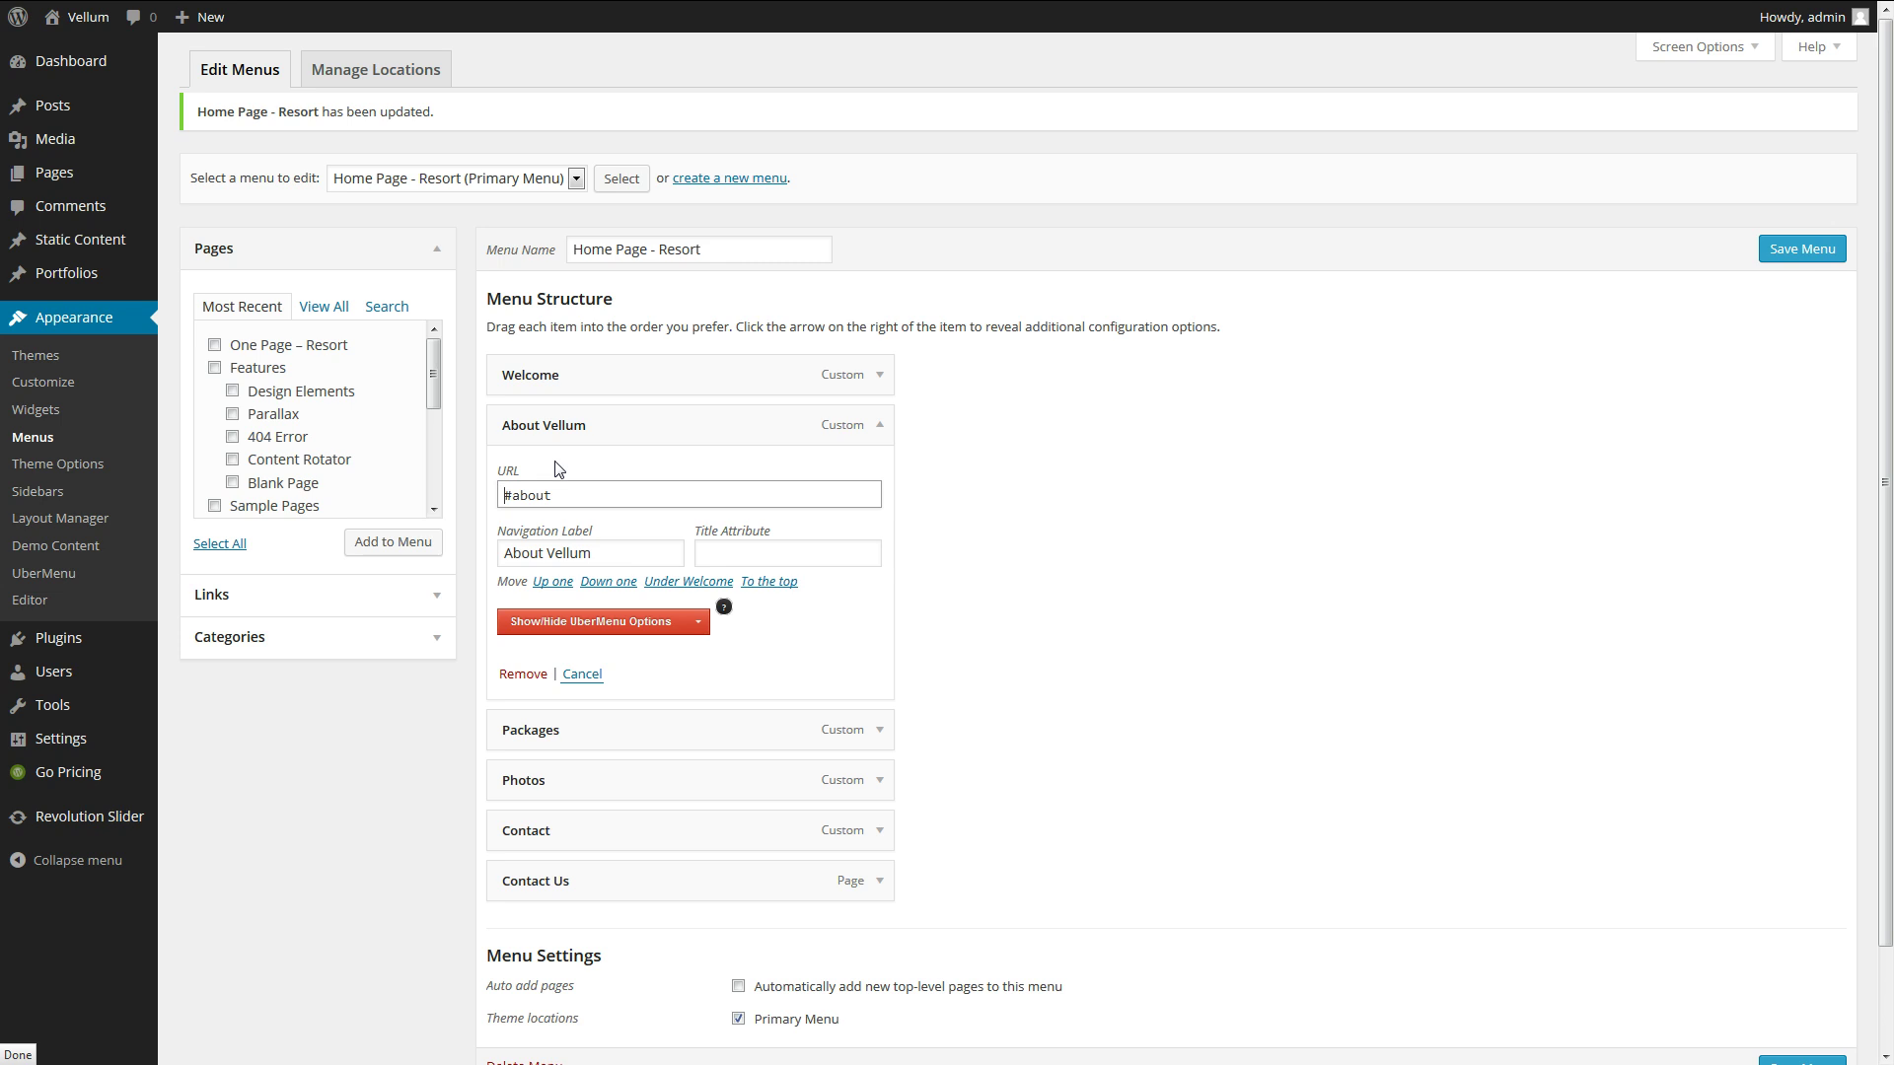
{"action": "type", "text": "/"}
{"action": "key", "text": "BackSpace"}
{"action": "type", "text": "http://"}
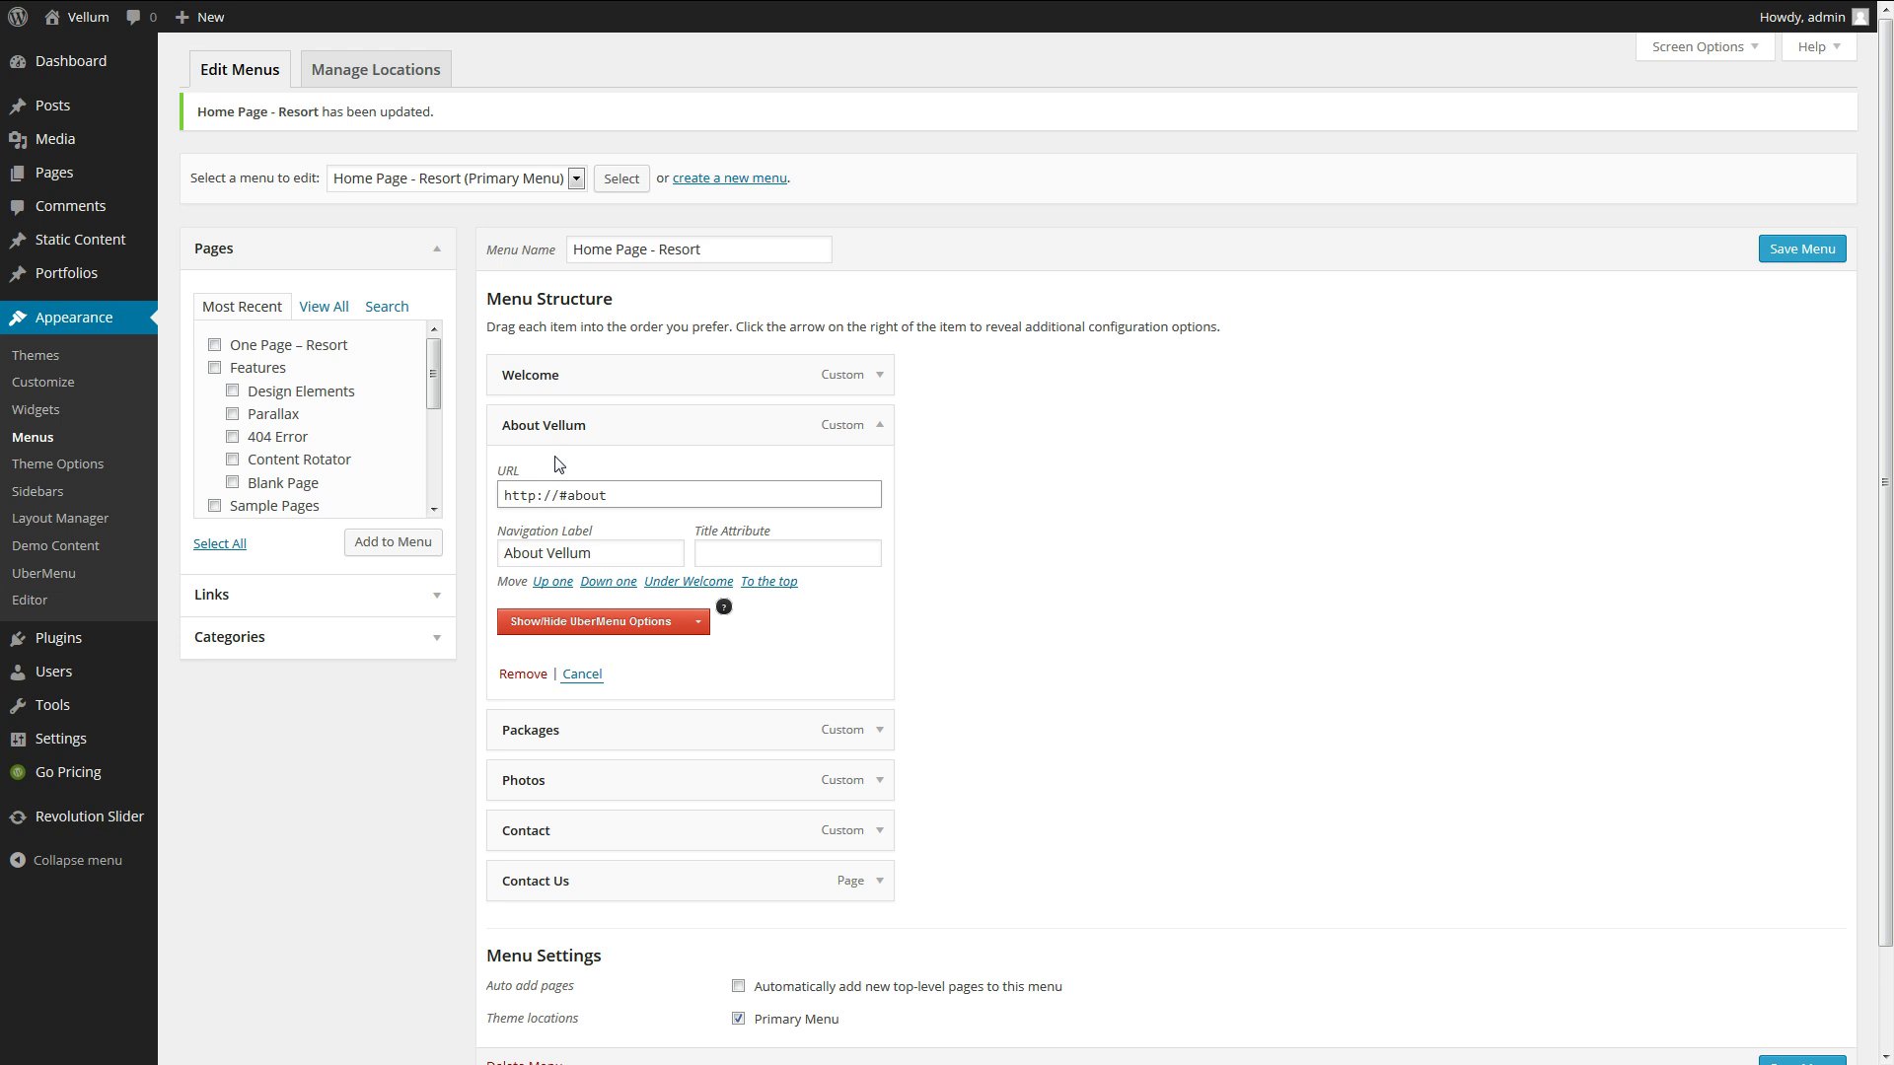
{"action": "type", "text": "screencast.vellumwp.com/"}
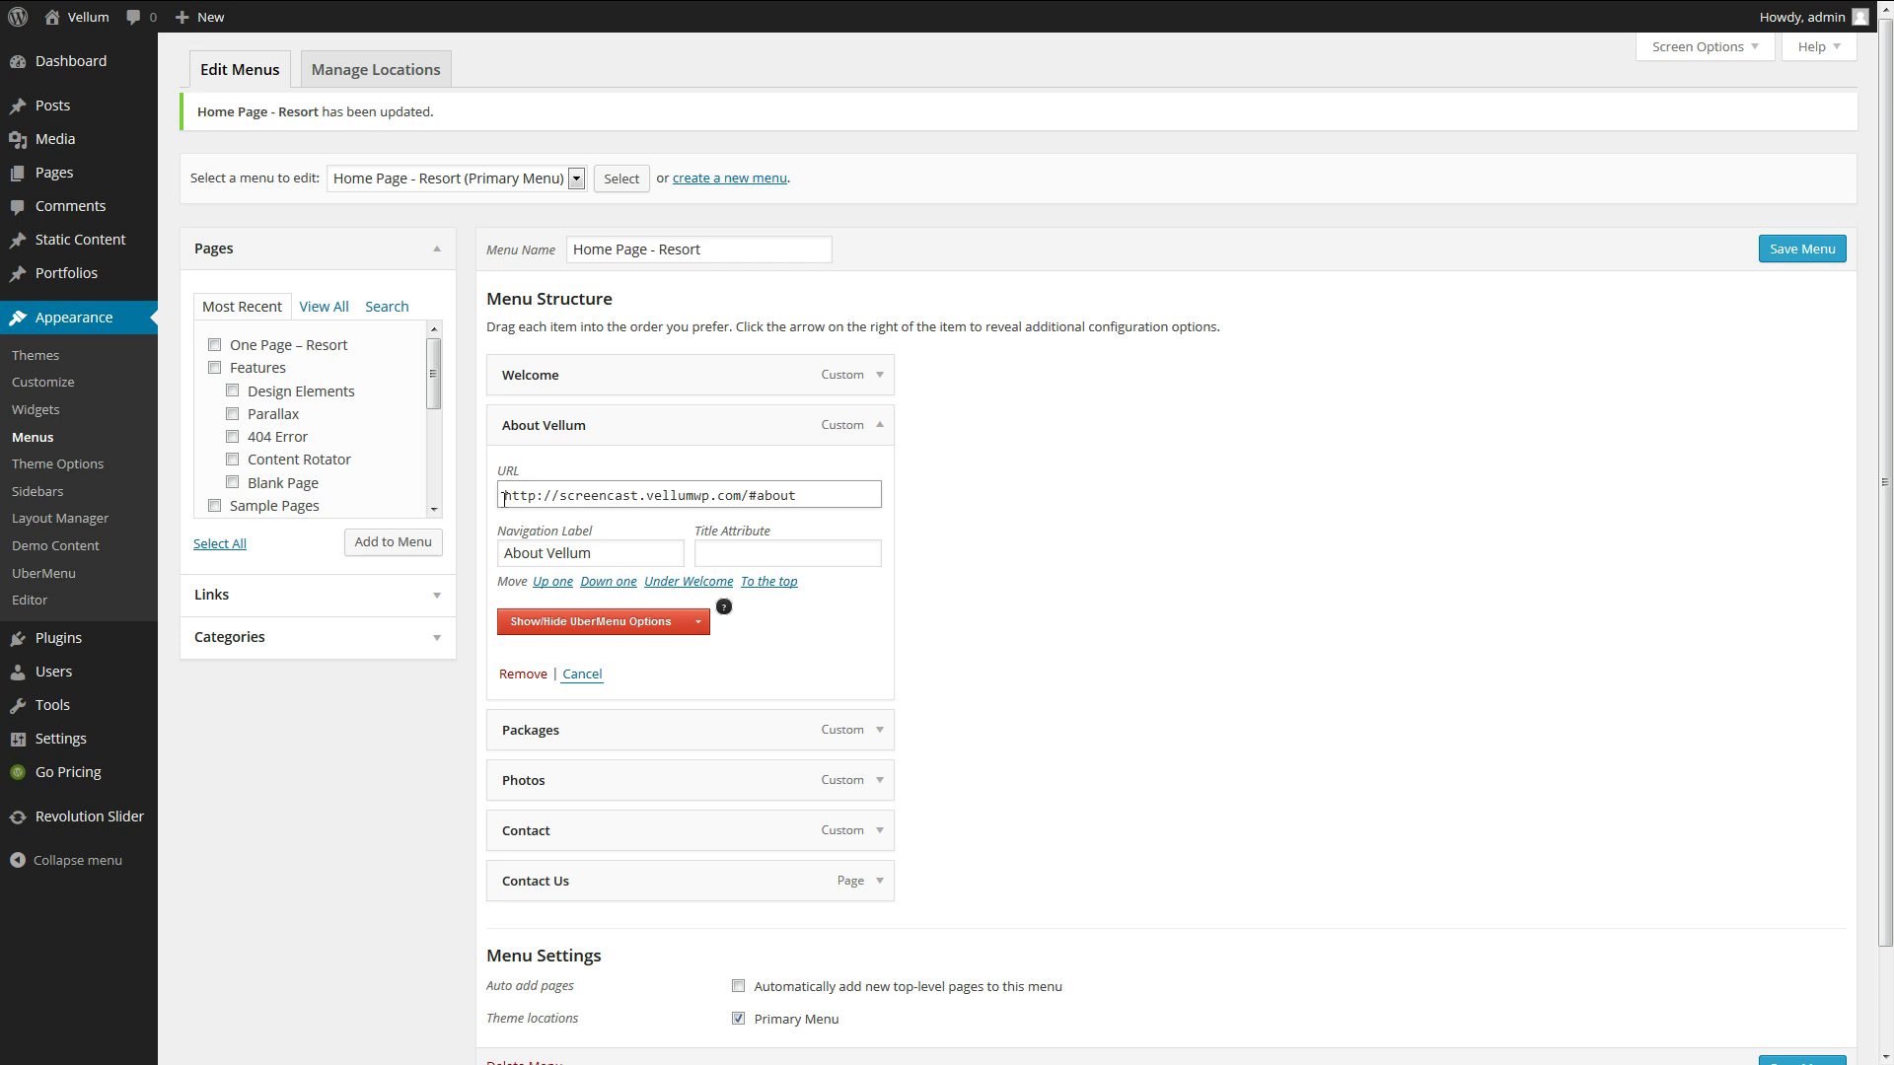
{"action": "left_click_drag", "start_coordinate": [503, 498], "coordinate": [750, 496]}
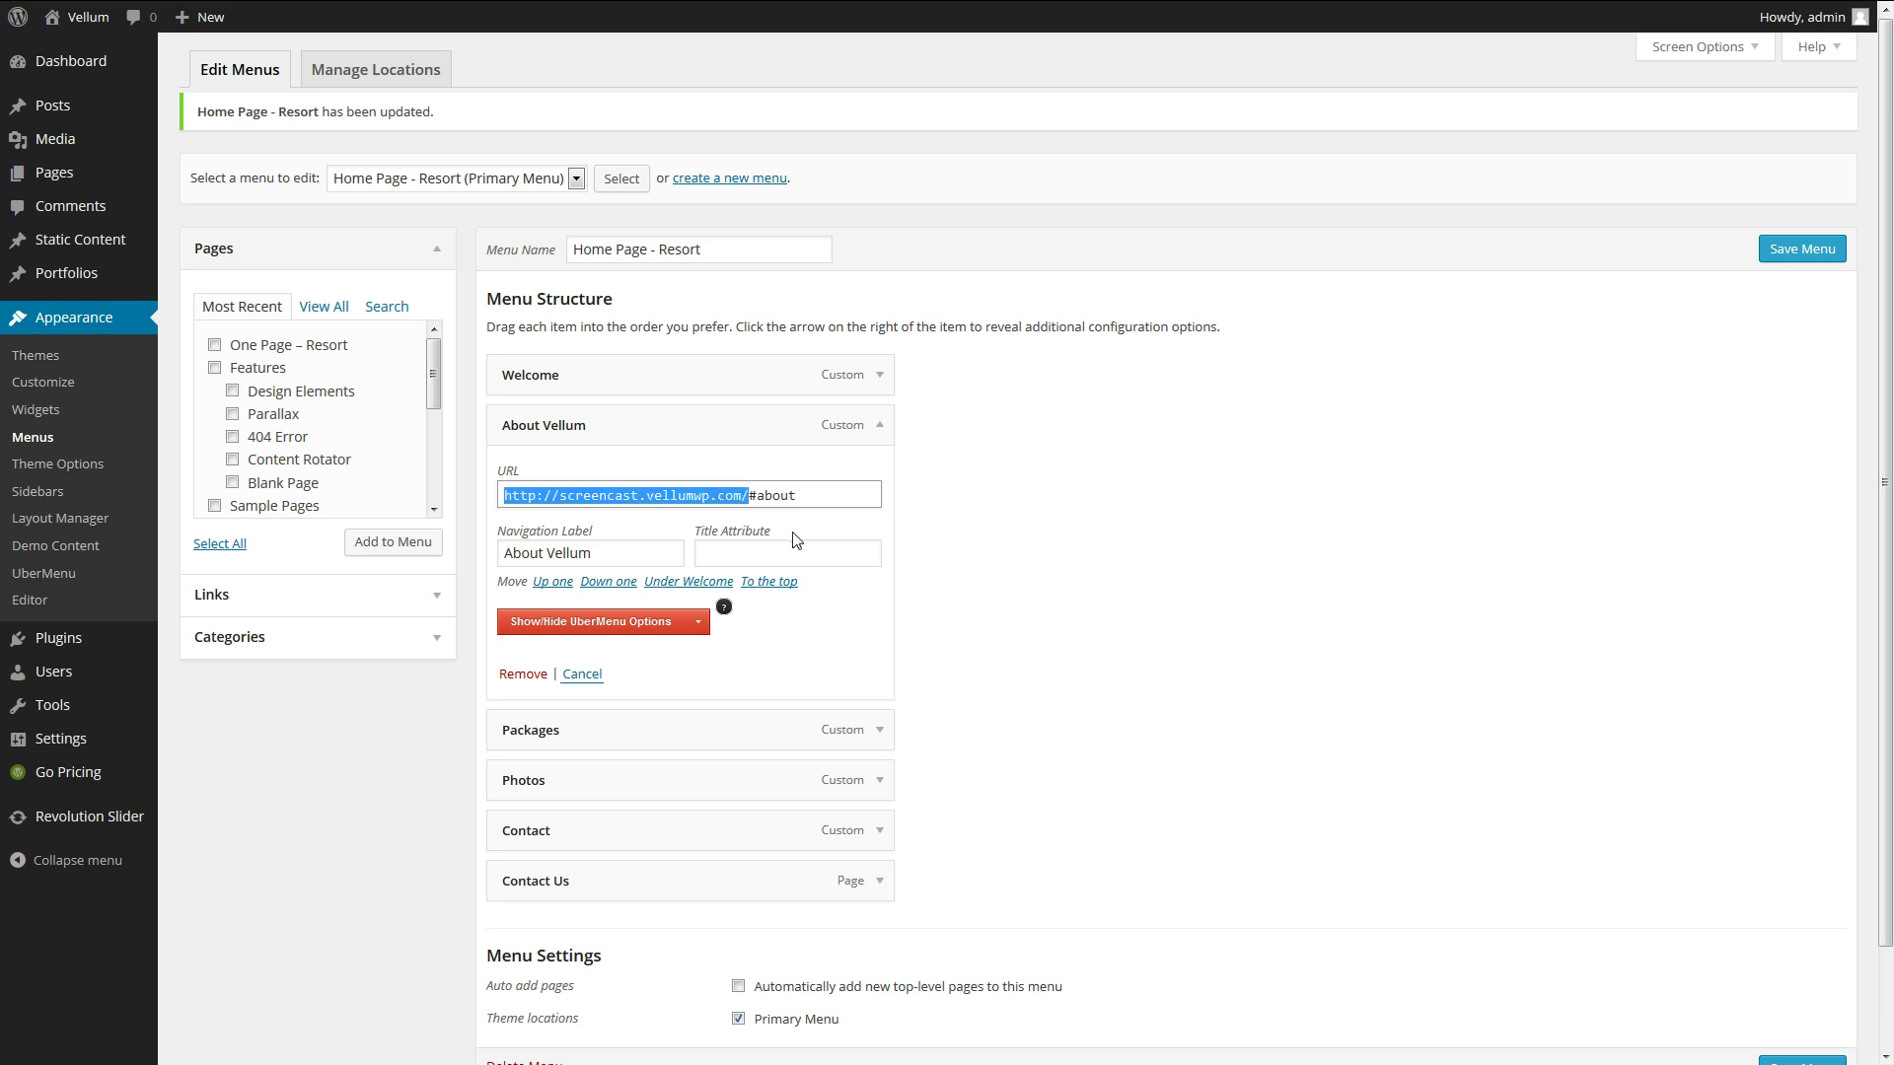
{"action": "left_click", "coordinate": [712, 493]}
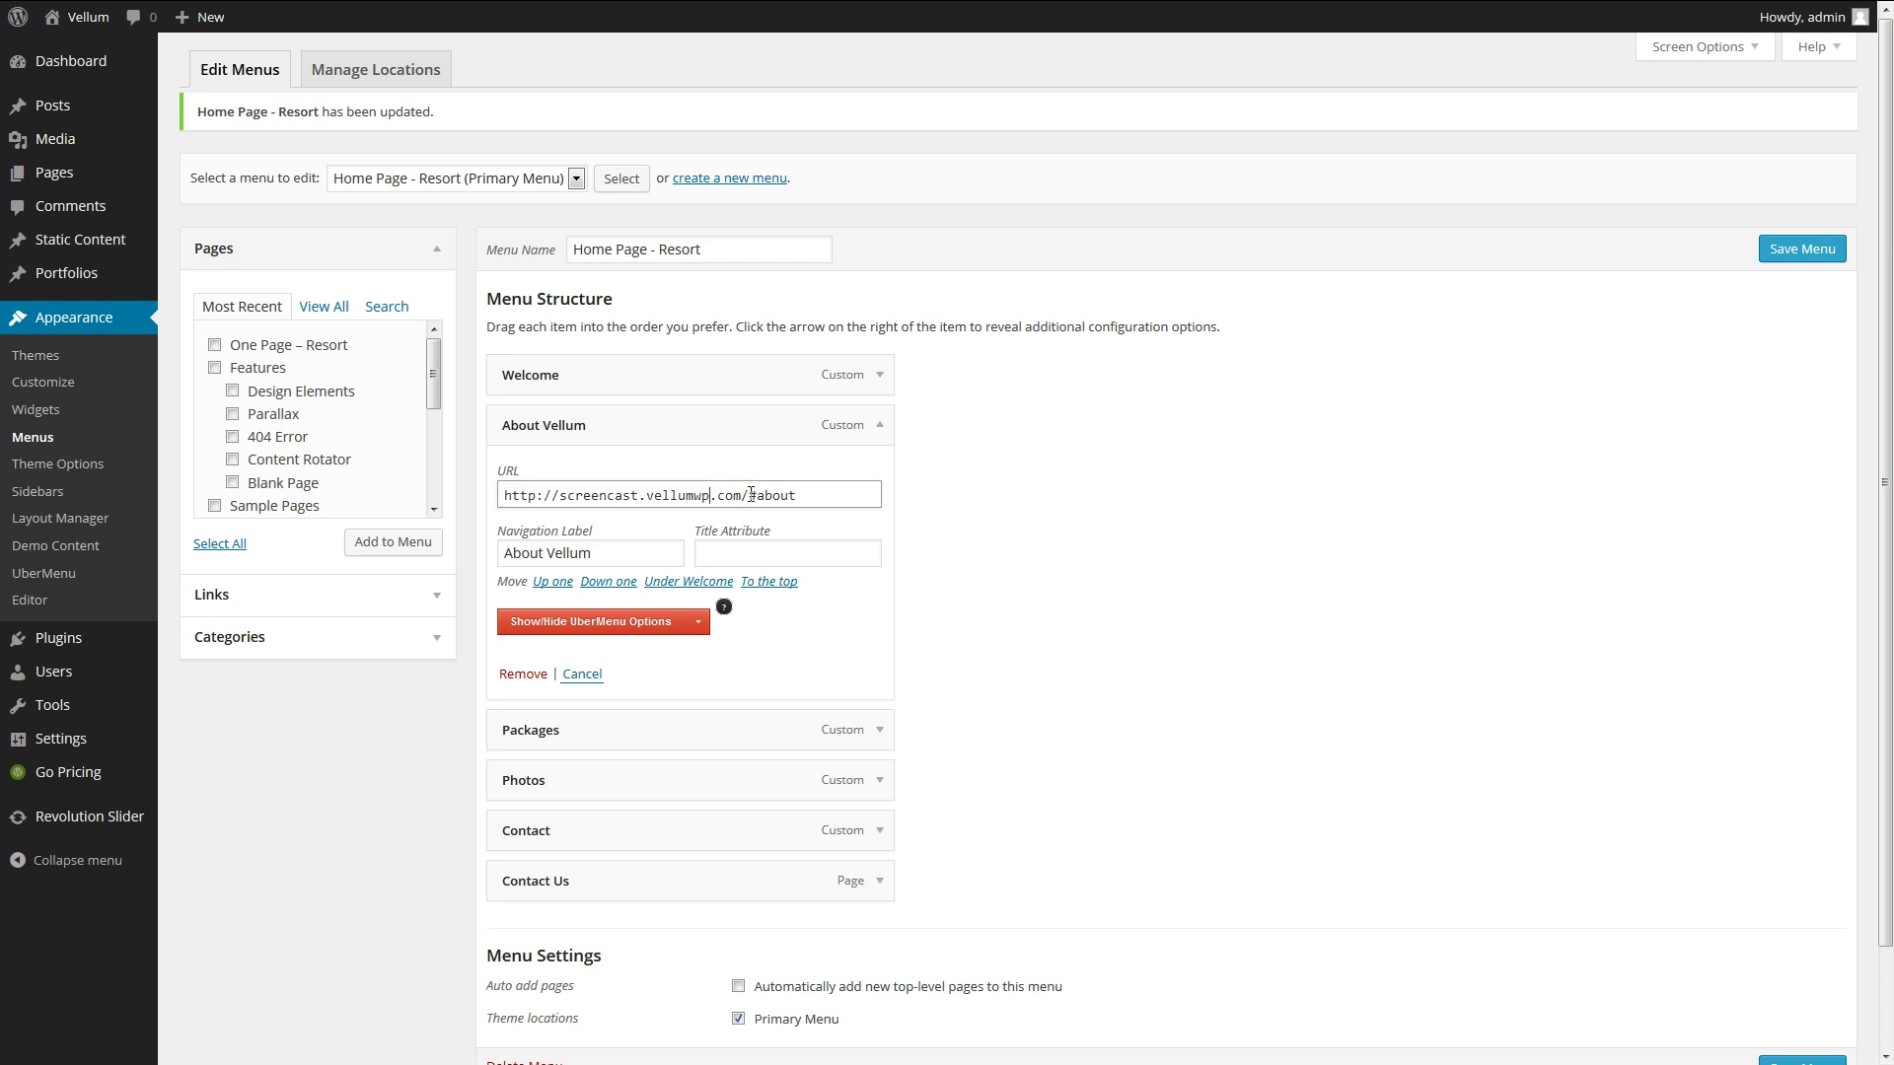
{"action": "left_click_drag", "start_coordinate": [740, 495], "coordinate": [462, 495]}
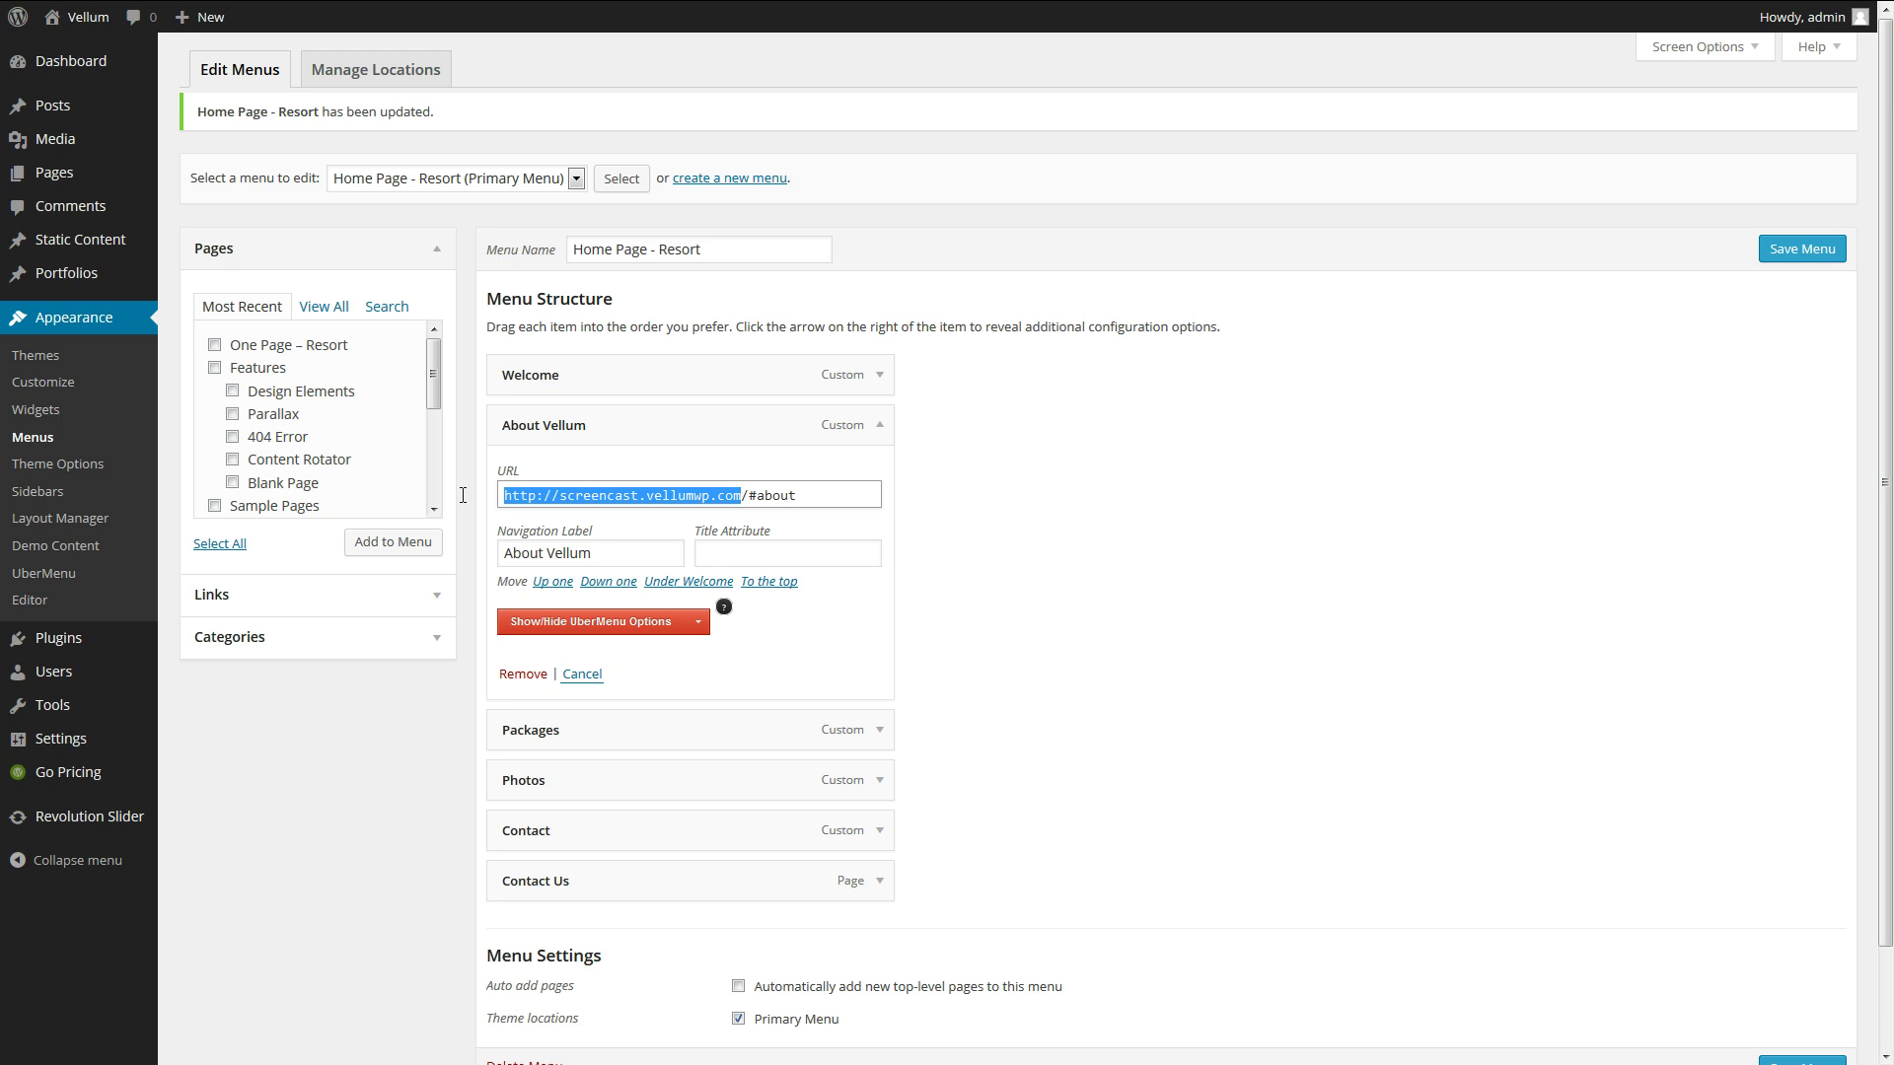
{"action": "left_click", "coordinate": [1802, 249]}
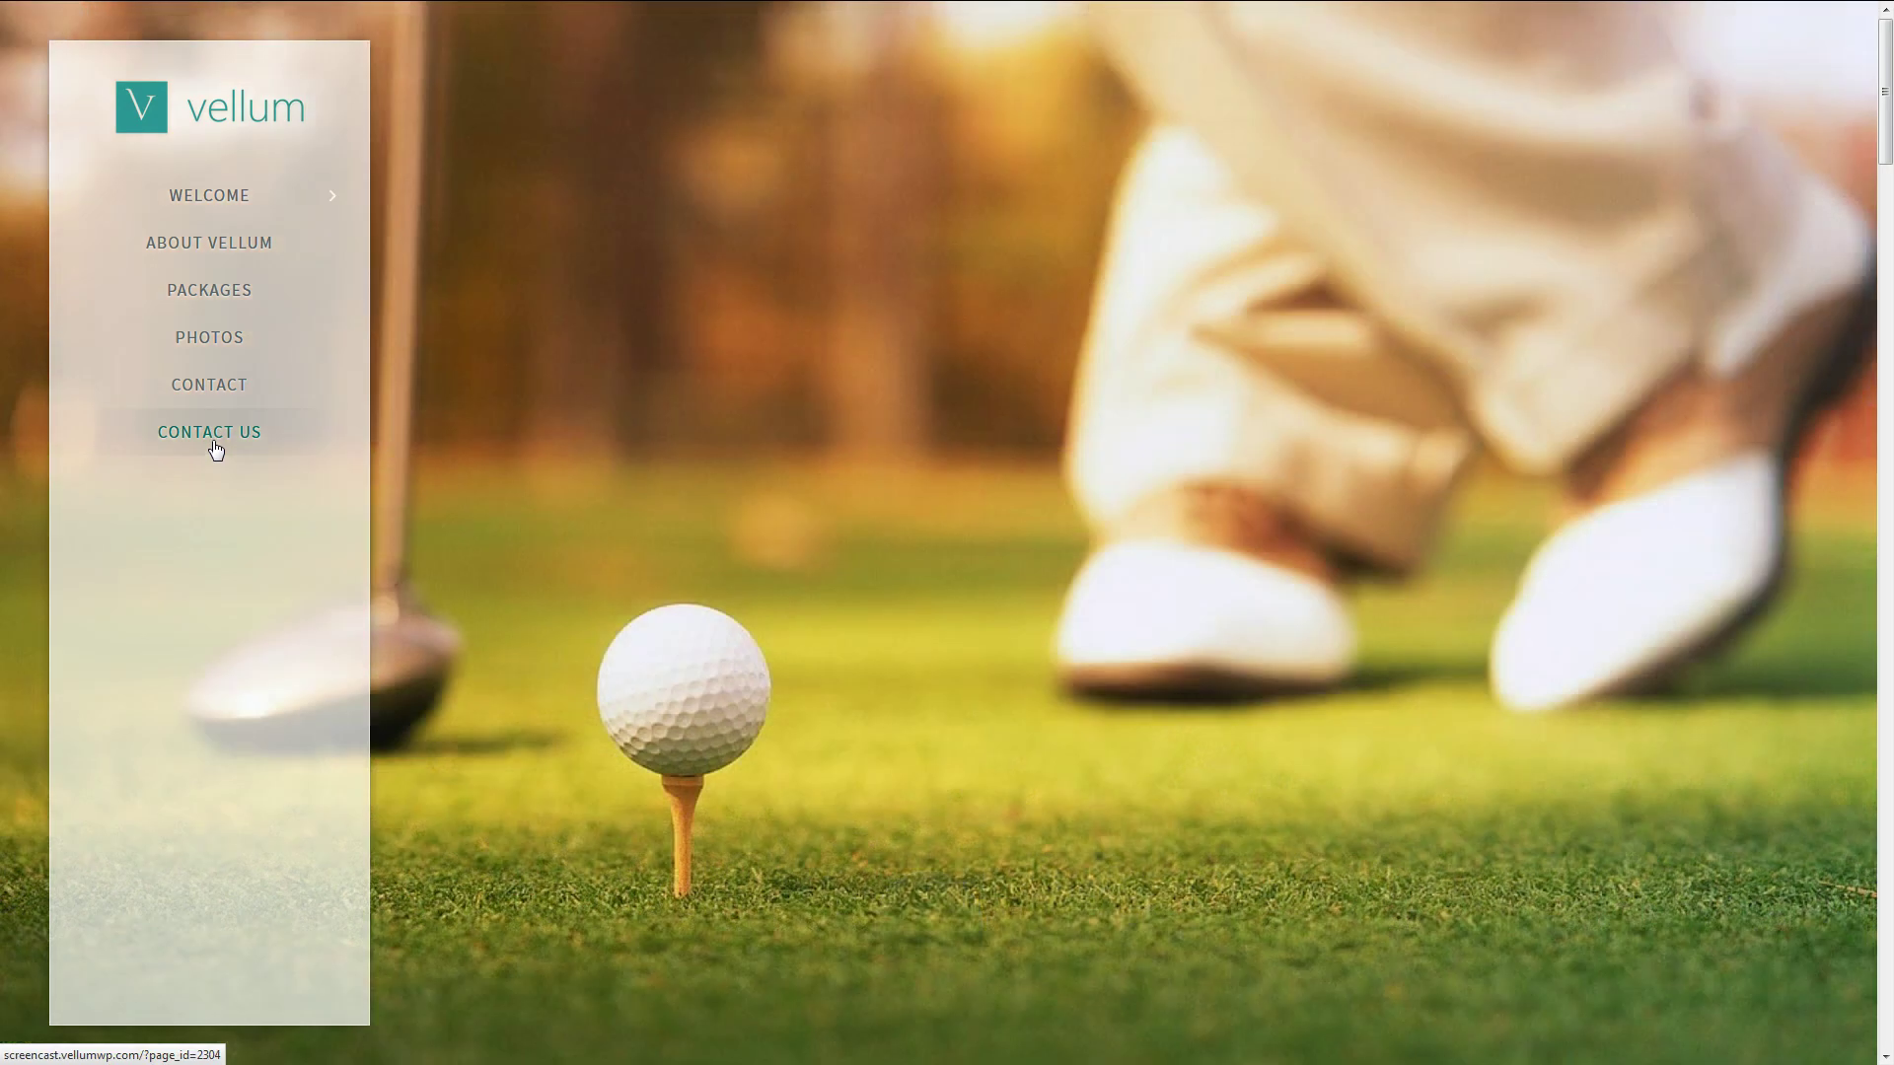
Test the About Vellum link from the Contact Us page on the live site.
{"action": "left_click", "coordinate": [211, 432]}
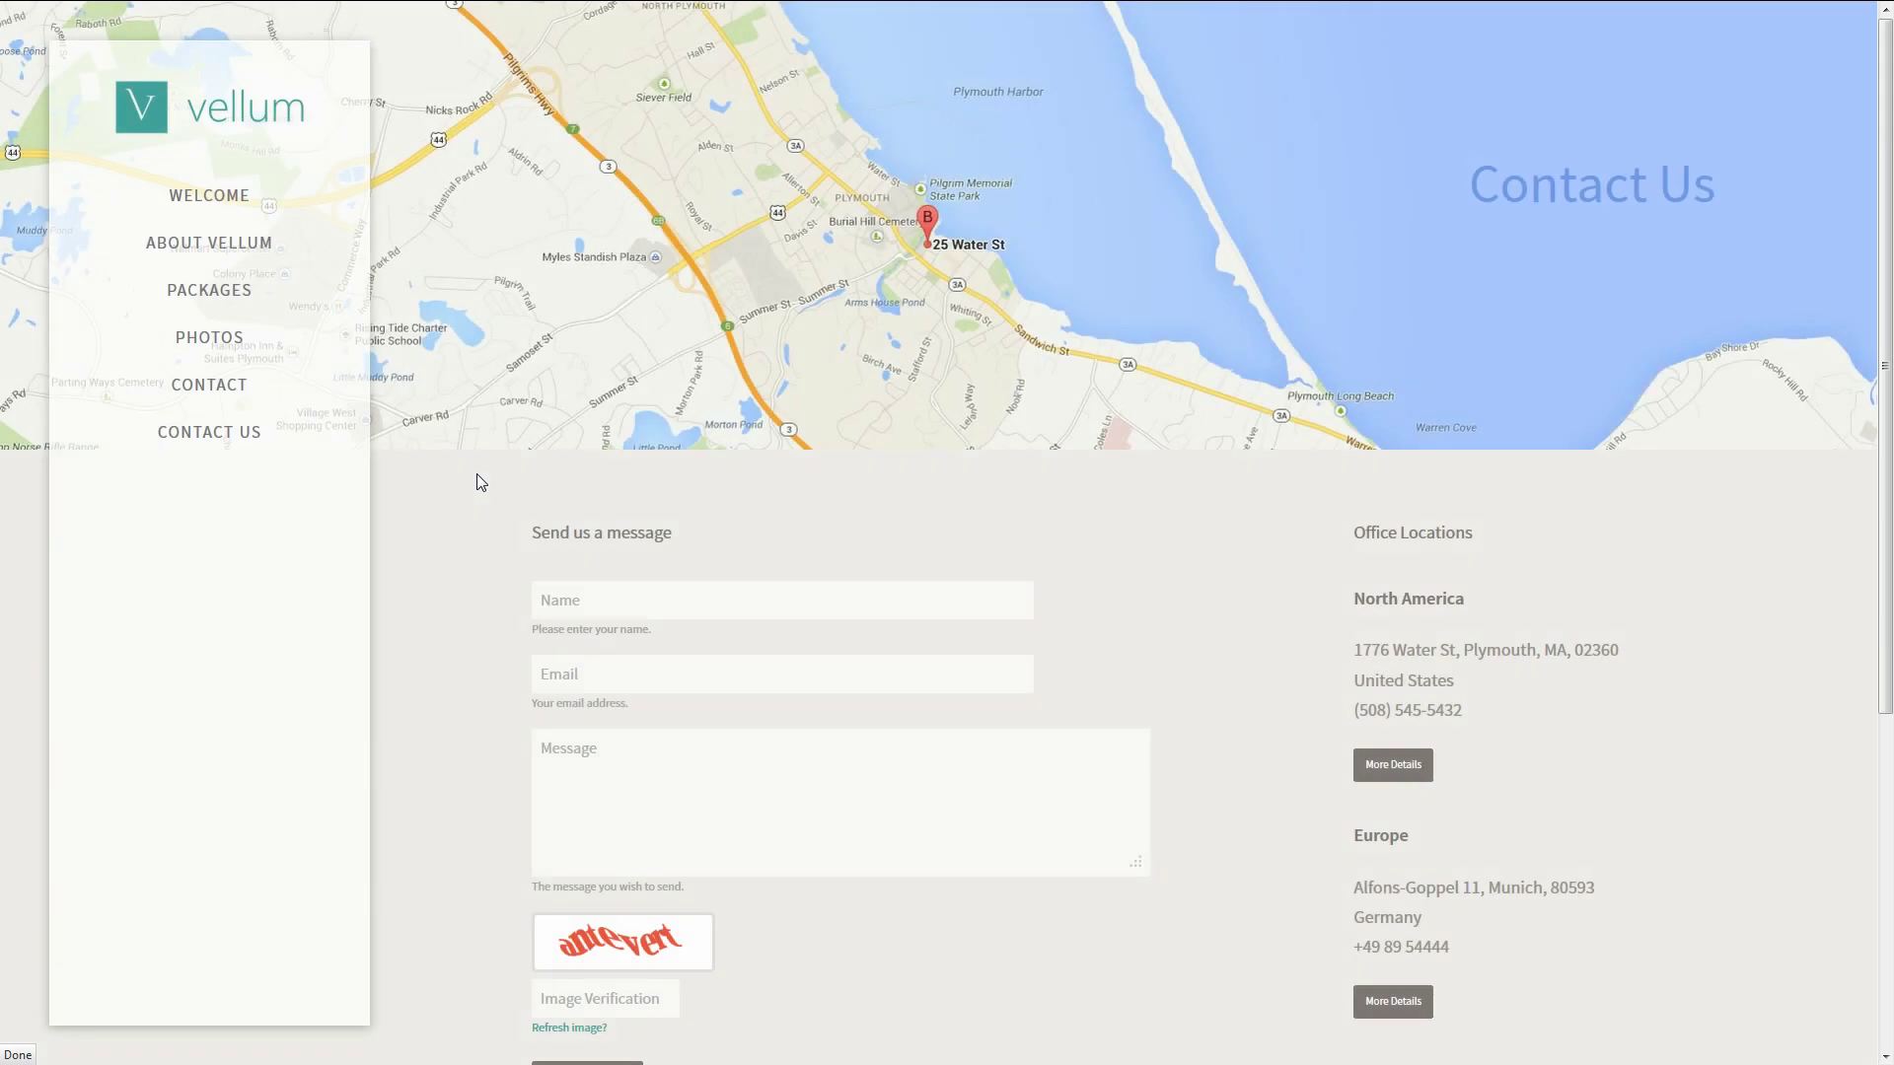
{"action": "left_click", "coordinate": [226, 254]}
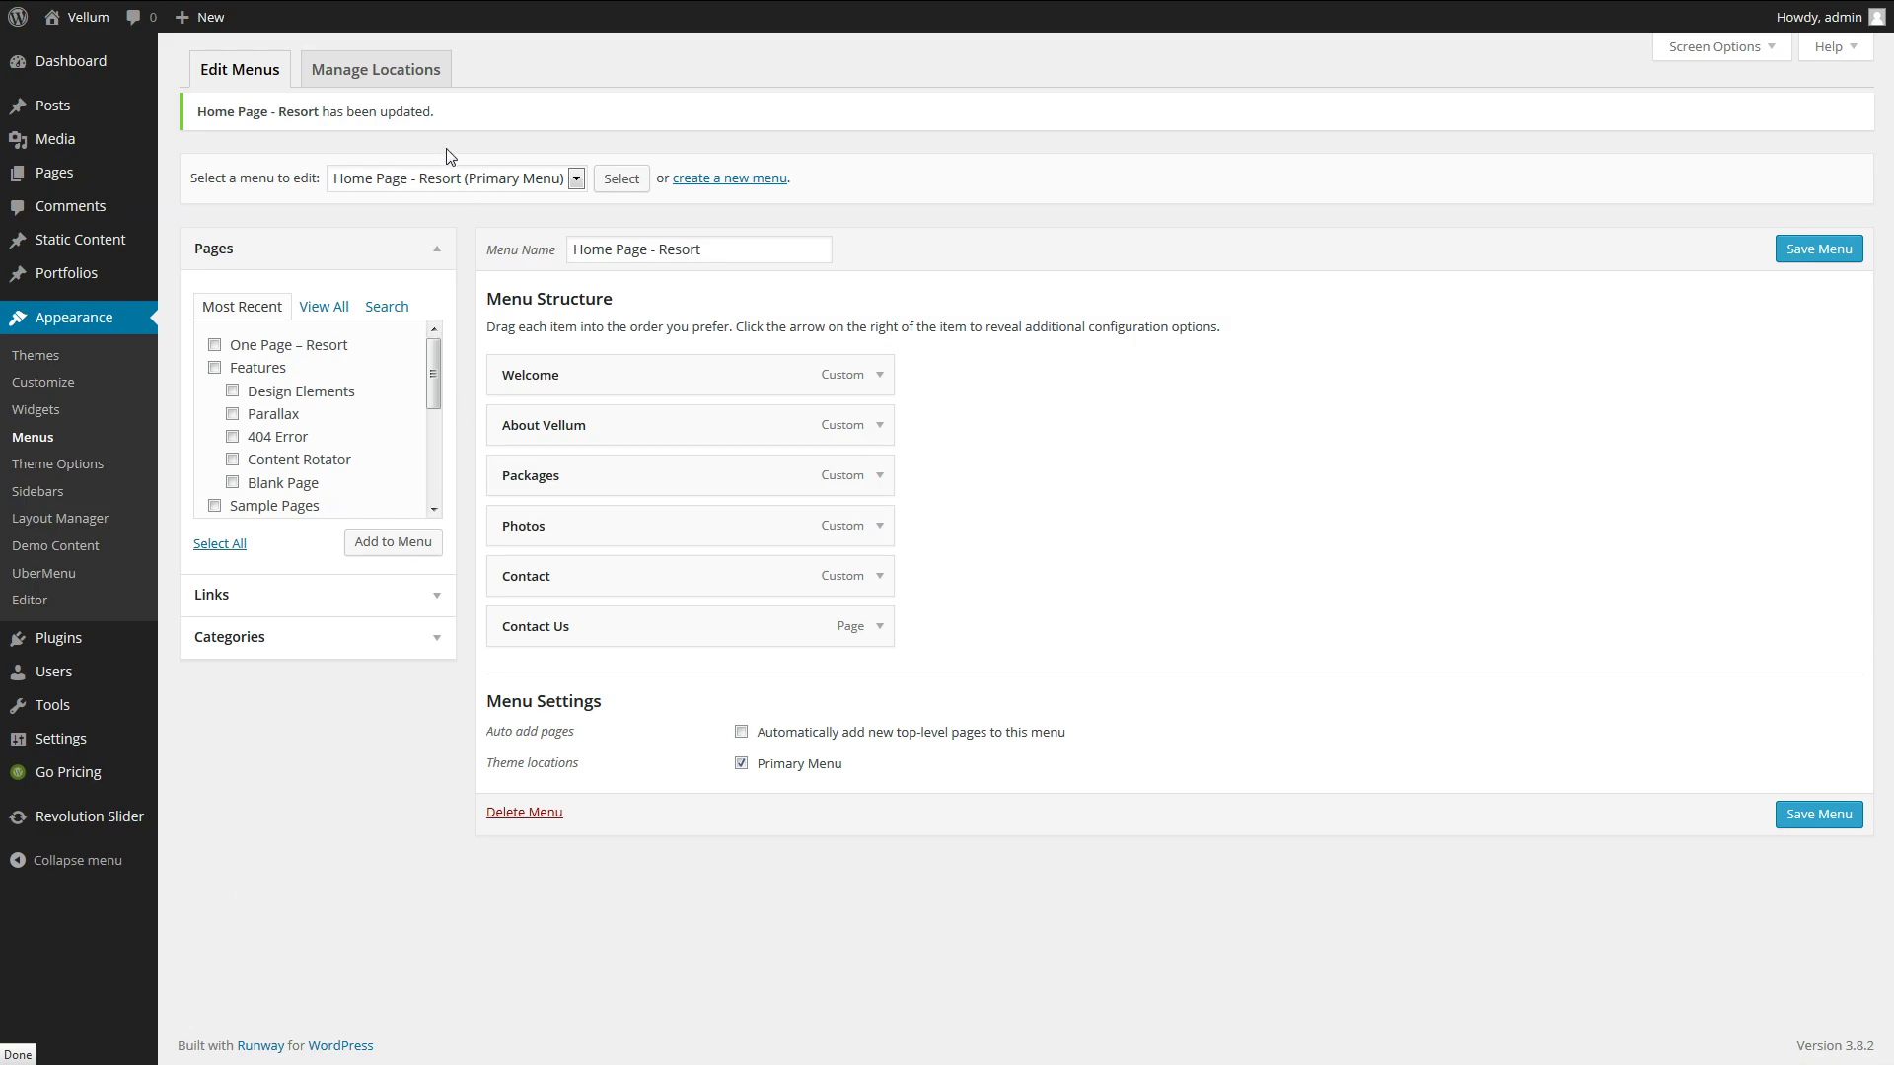
Add a Text widget to the Vertical Masthead (bottom) widget area.
{"action": "left_click", "coordinate": [45, 412]}
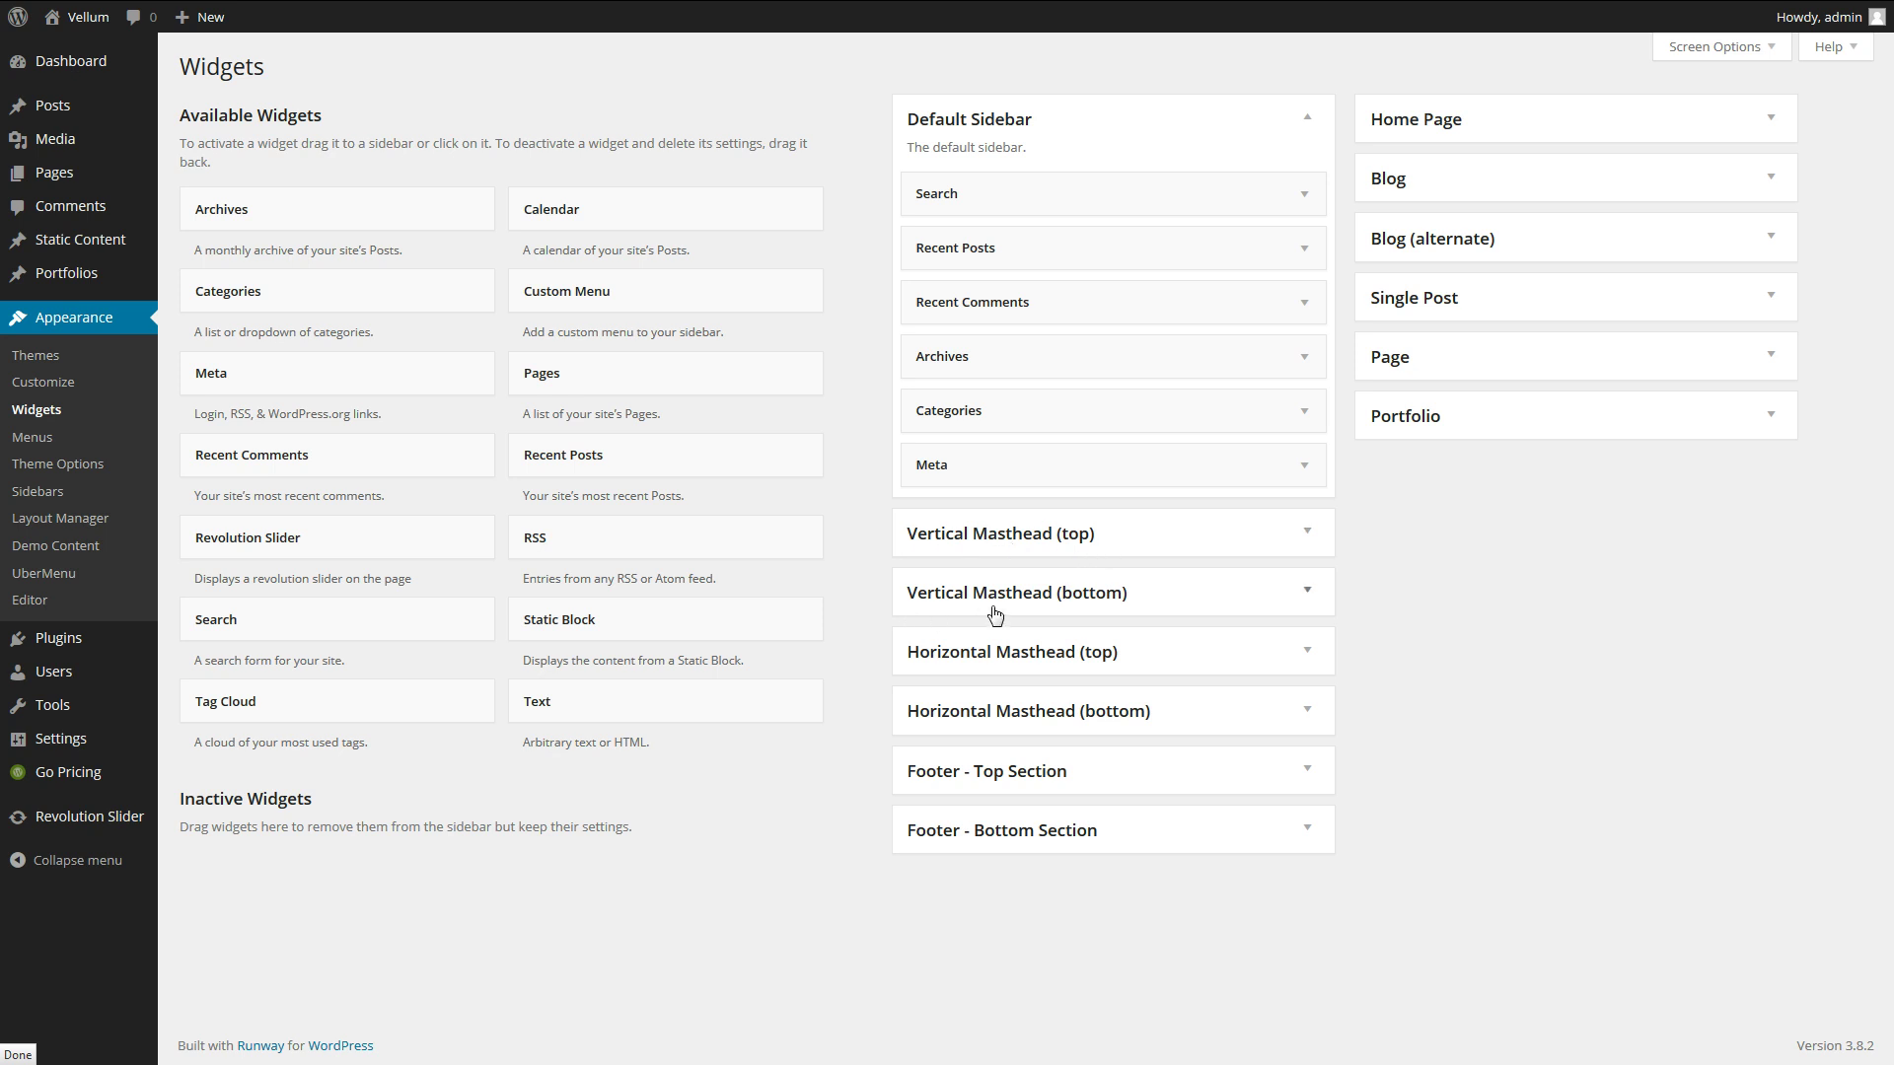
{"action": "left_click", "coordinate": [1307, 601]}
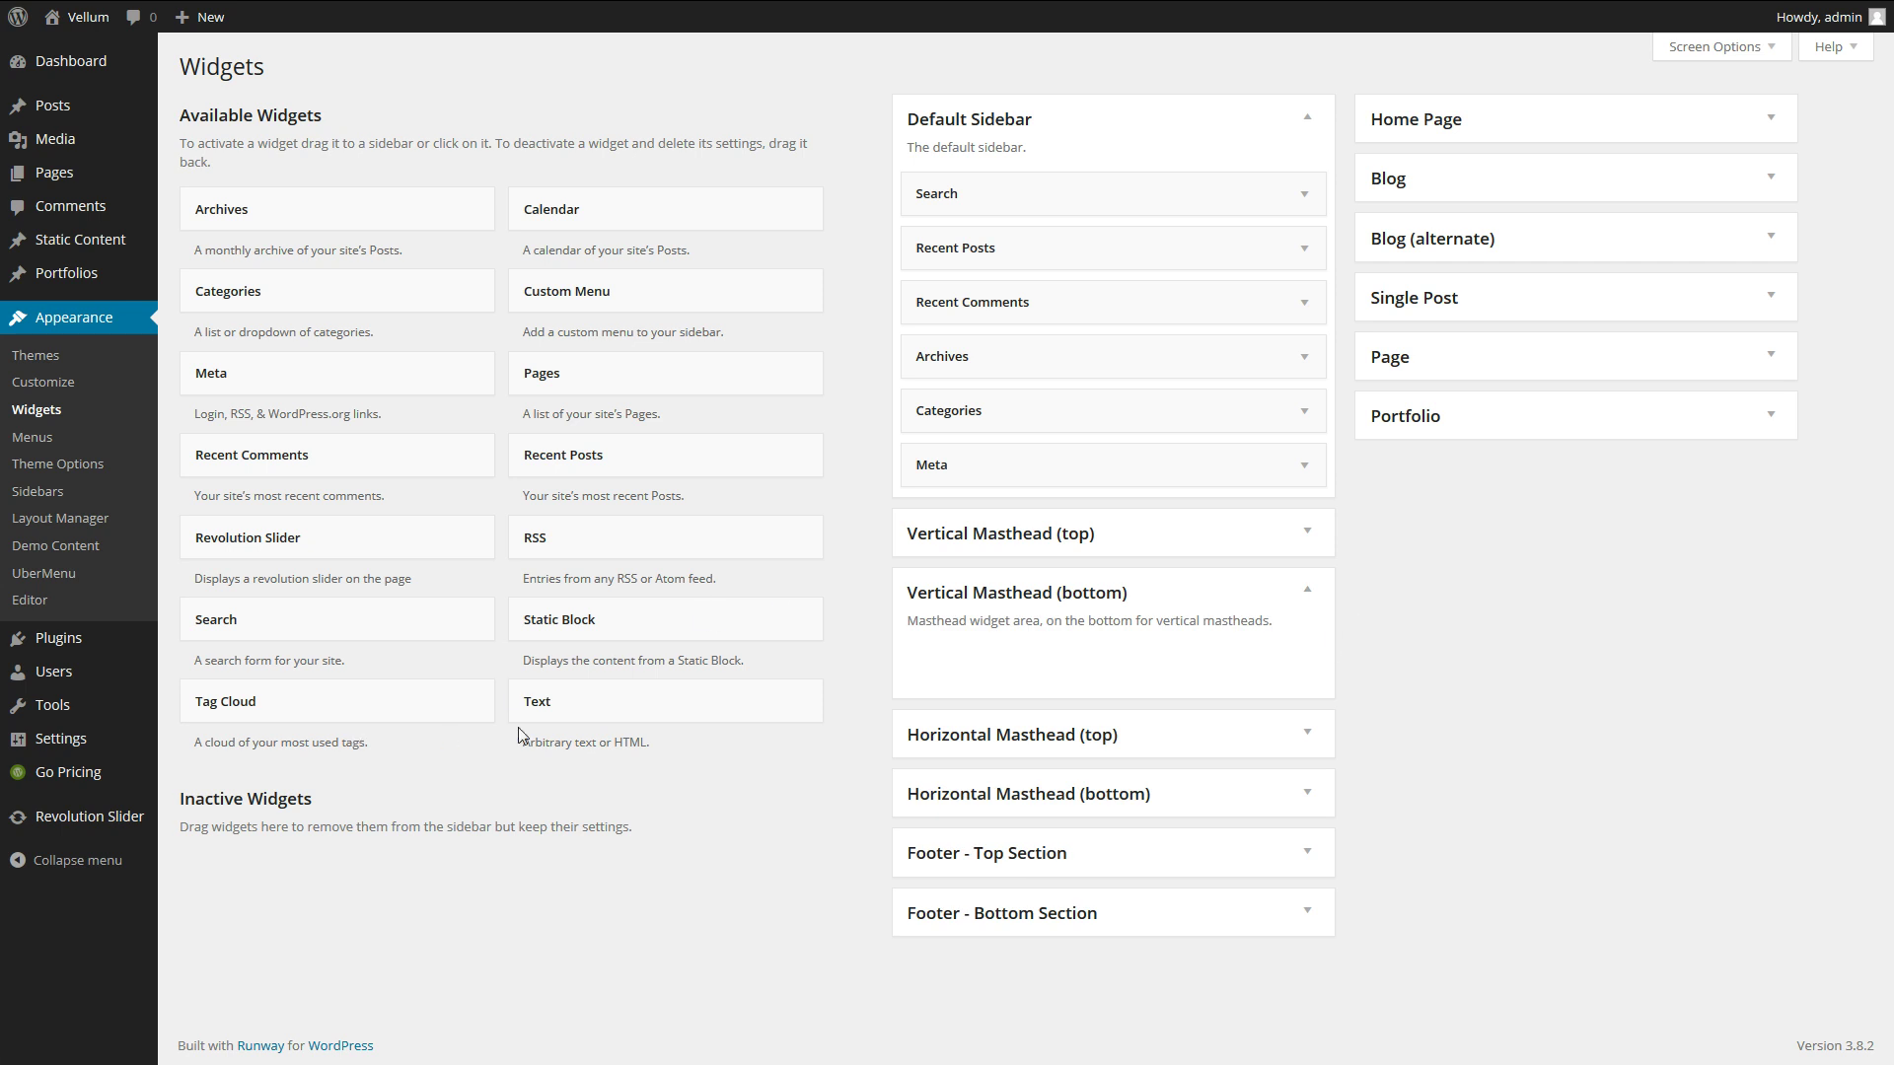
{"action": "left_click_drag", "start_coordinate": [567, 710], "coordinate": [994, 643]}
{"action": "scroll", "coordinate": [1351, 683], "scroll_direction": "down", "scroll_amount": 2}
{"action": "left_click", "coordinate": [1173, 611]}
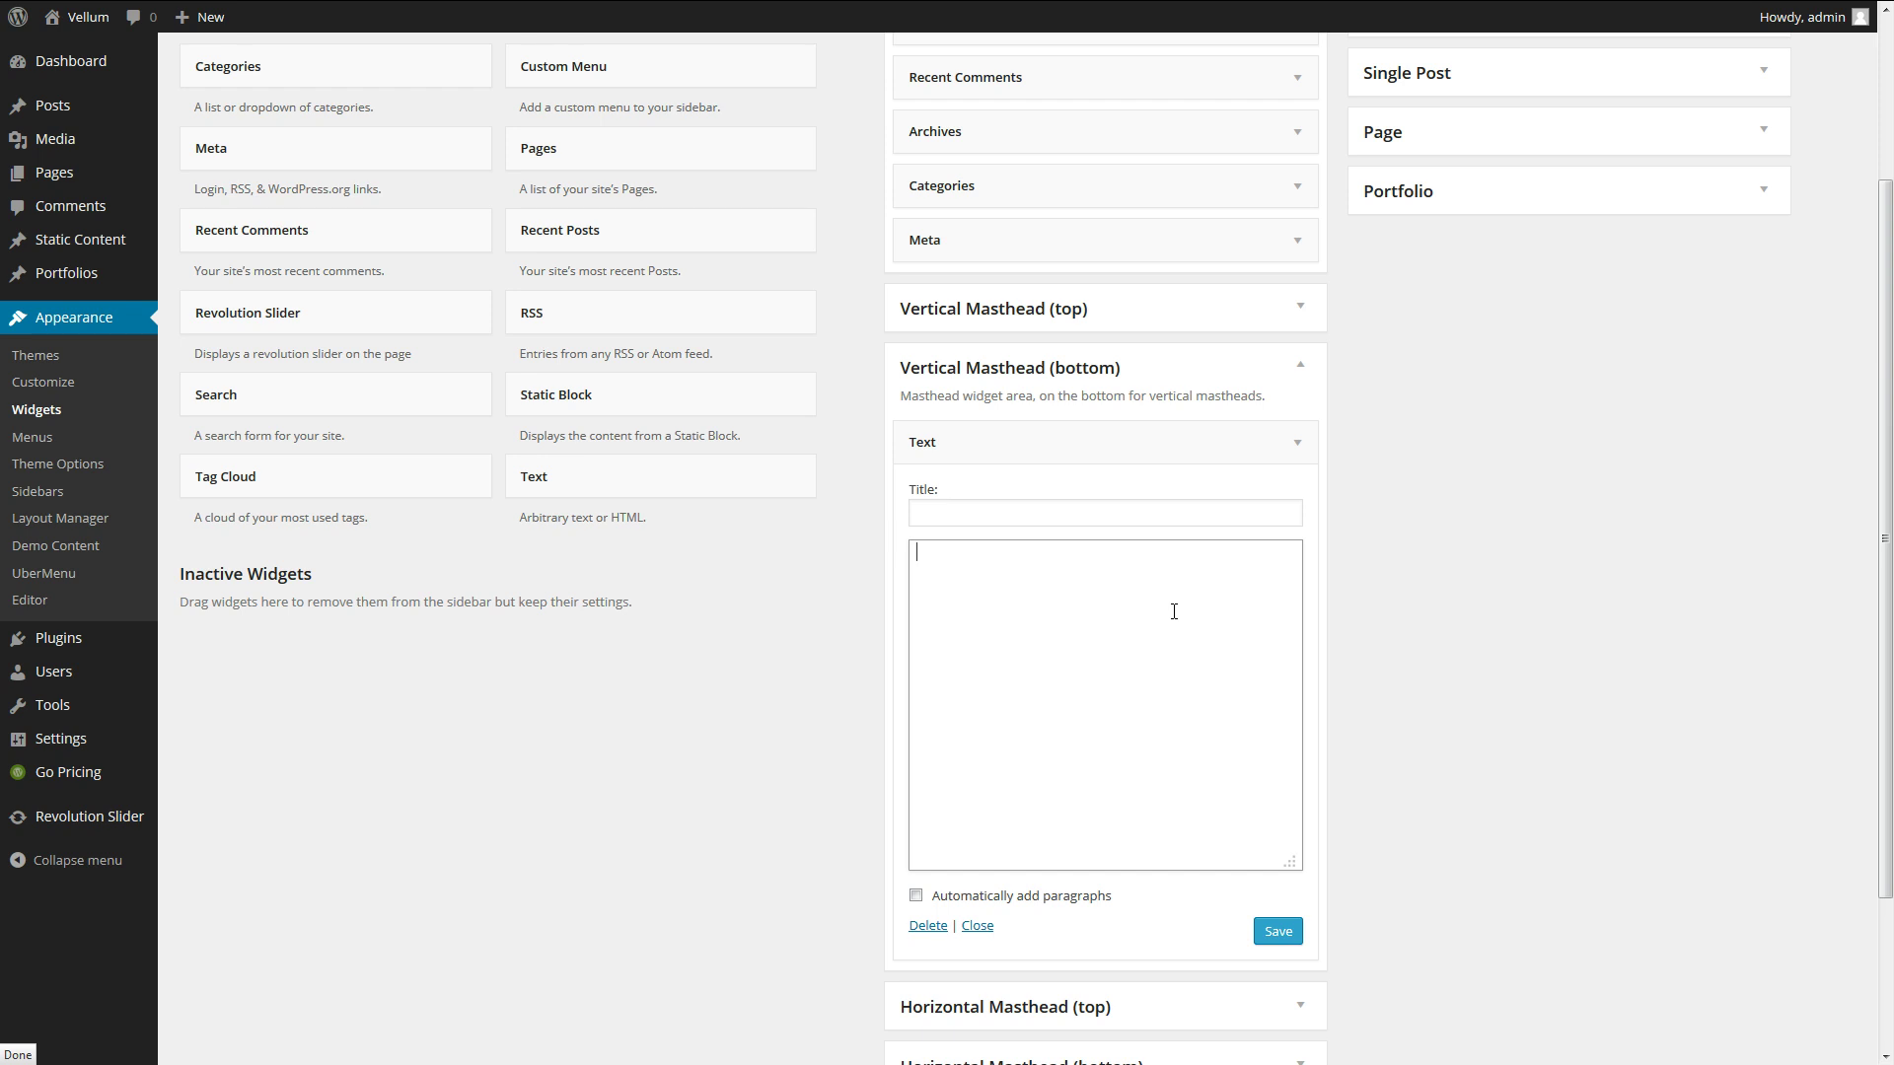
Enter the resort's postal address on two lines separated by a <br> tag in the Text widget, and save it.
{"action": "type", "text": "123 Ha"}
{"action": "type", "text": "ppy Stre"}
{"action": "type", "text": "et<br"}
{"action": "type", "text": ">"}
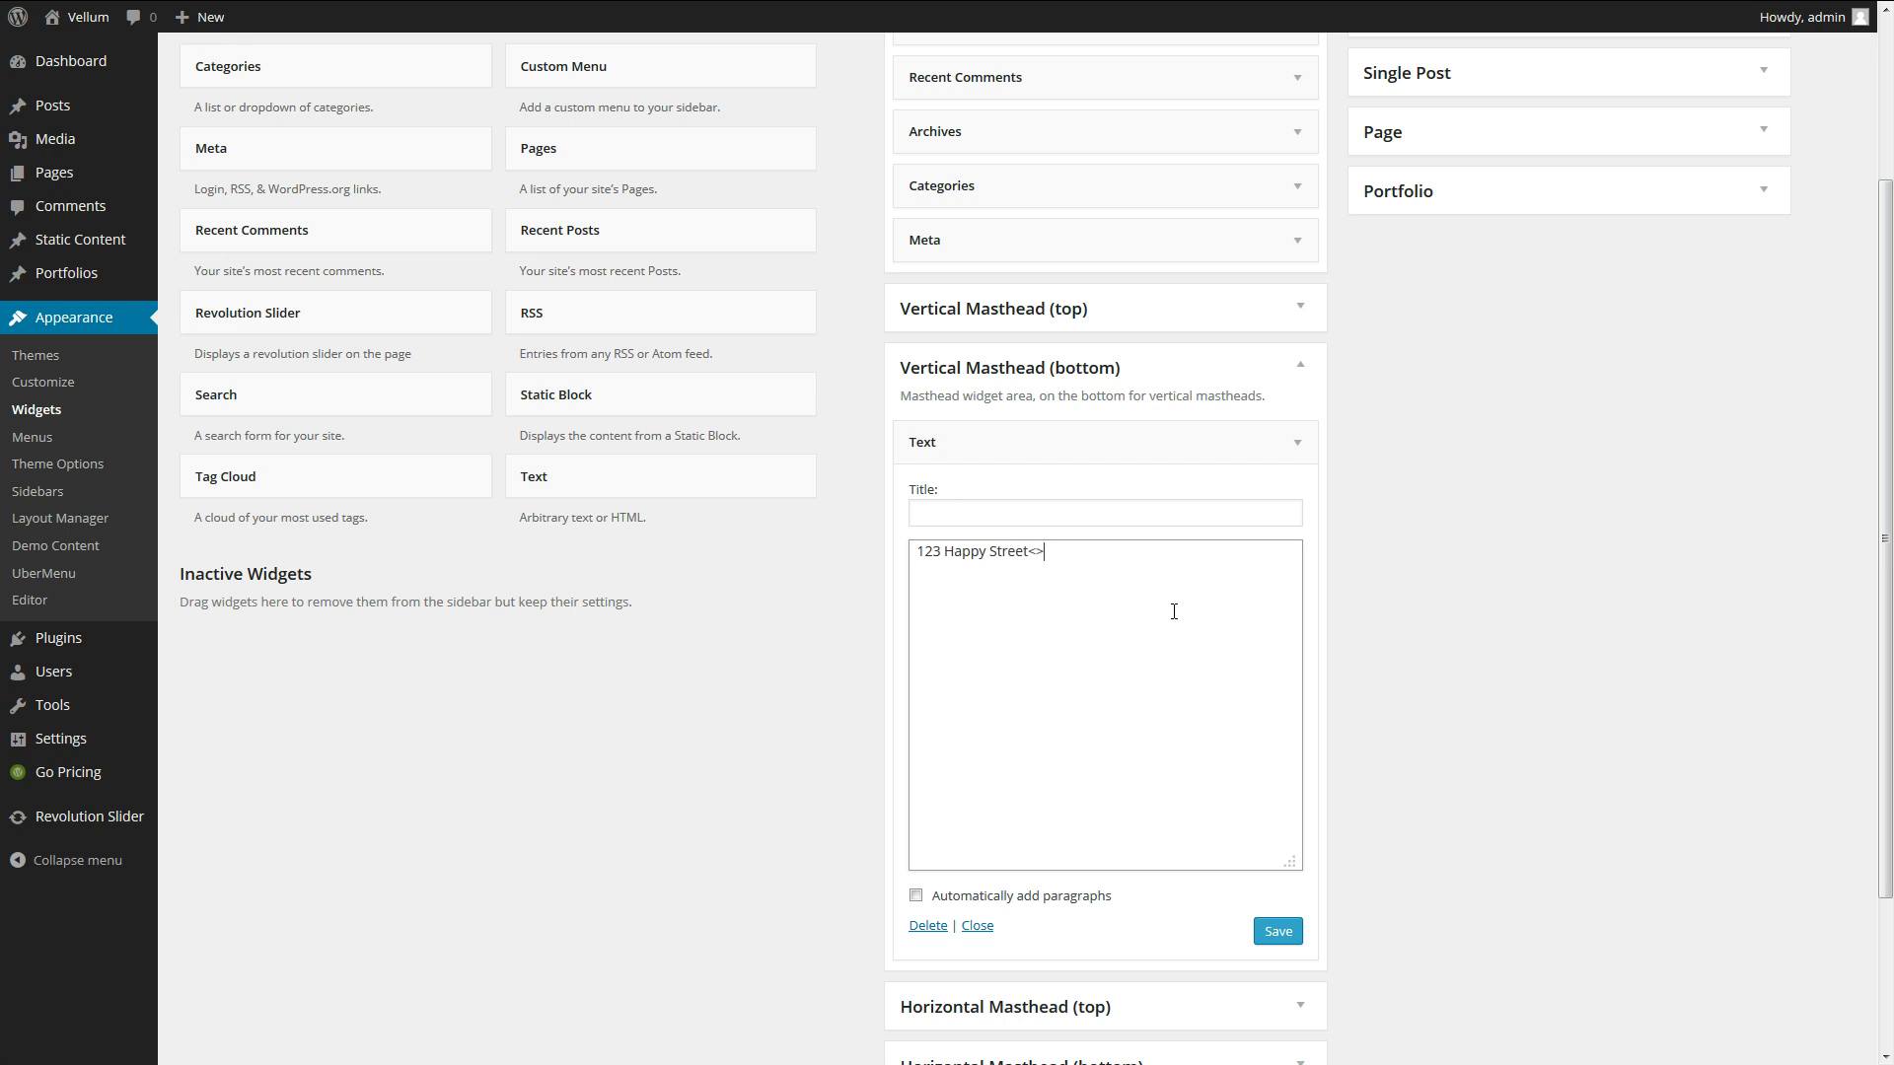
{"action": "key", "text": "Left"}
{"action": "type", "text": "br"}
{"action": "key", "text": "Right"}
{"action": "key", "text": "Return"}
{"action": "type", "text": "Happy Land, TX 789456"}
{"action": "left_click", "coordinate": [1278, 932]}
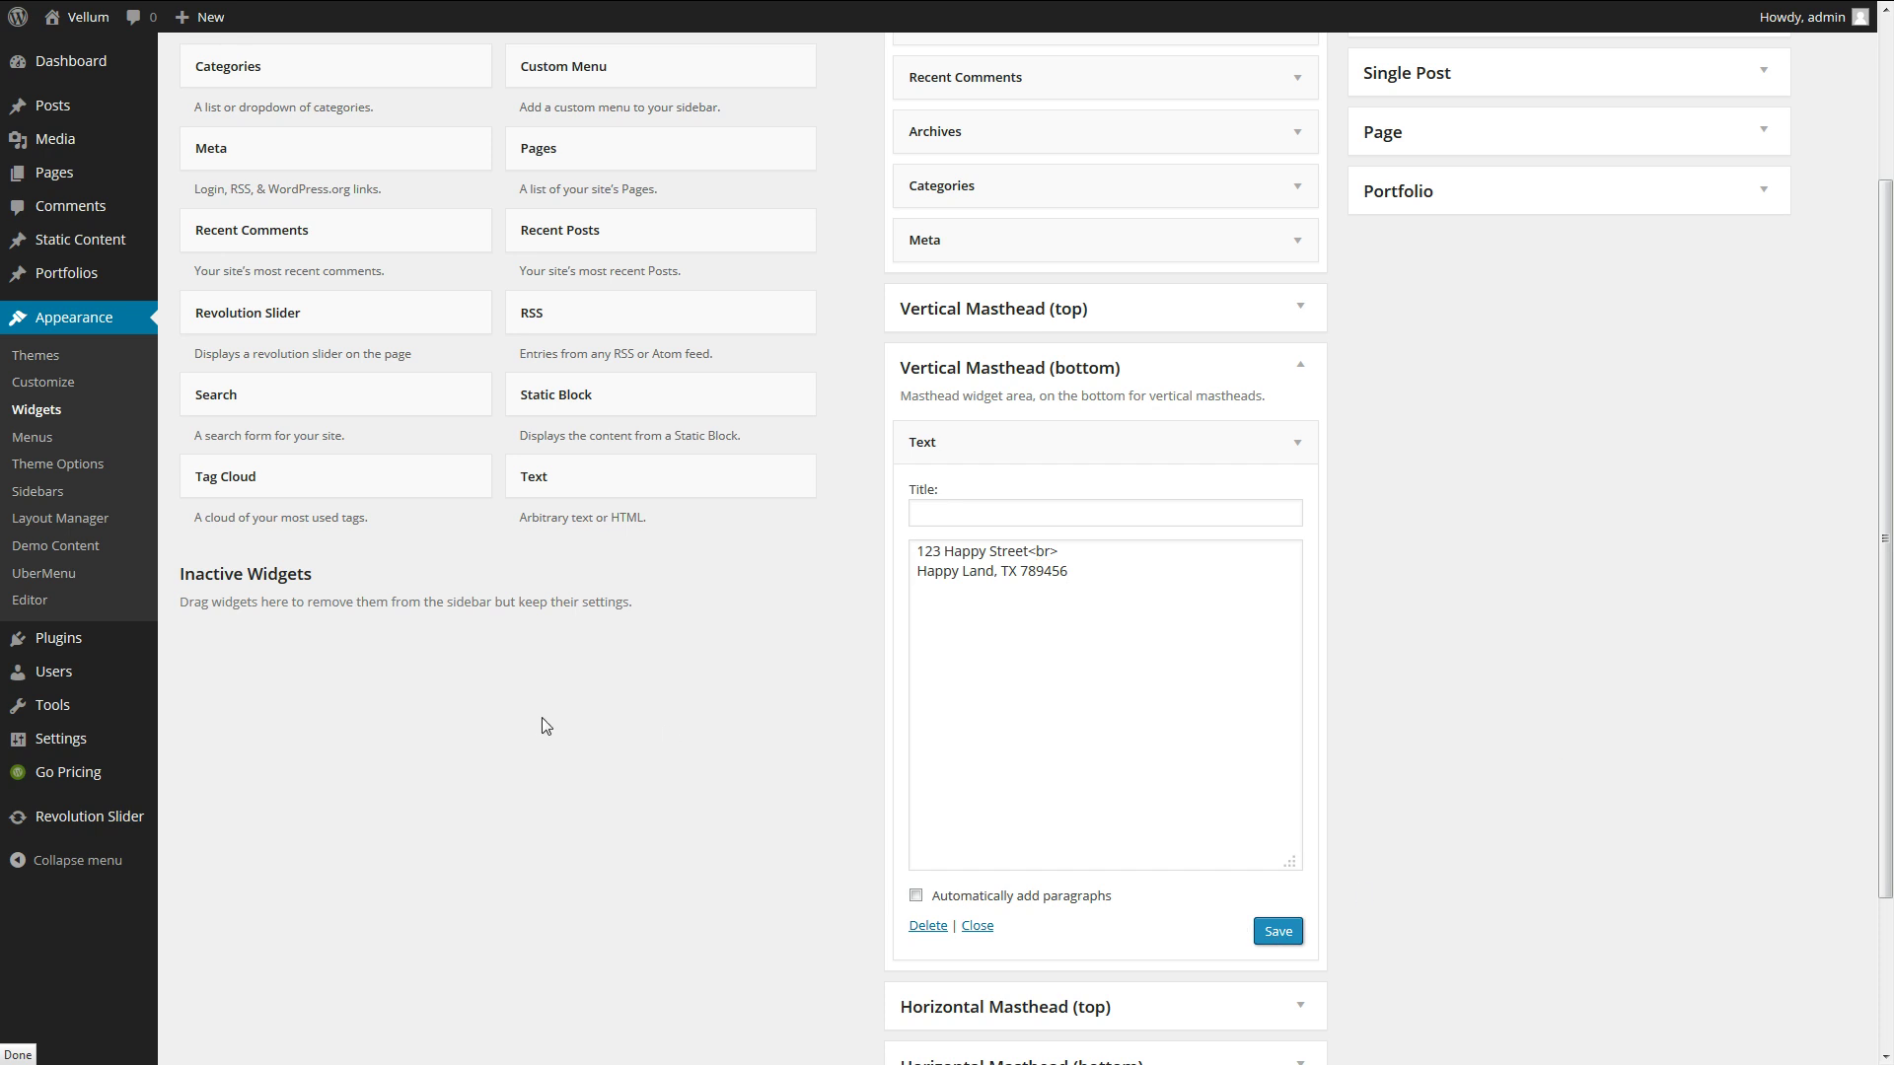
Reload the live site and check the address at the bottom of the vertical masthead over the slider and About section.
{"action": "key", "text": "ctrl+Tab"}
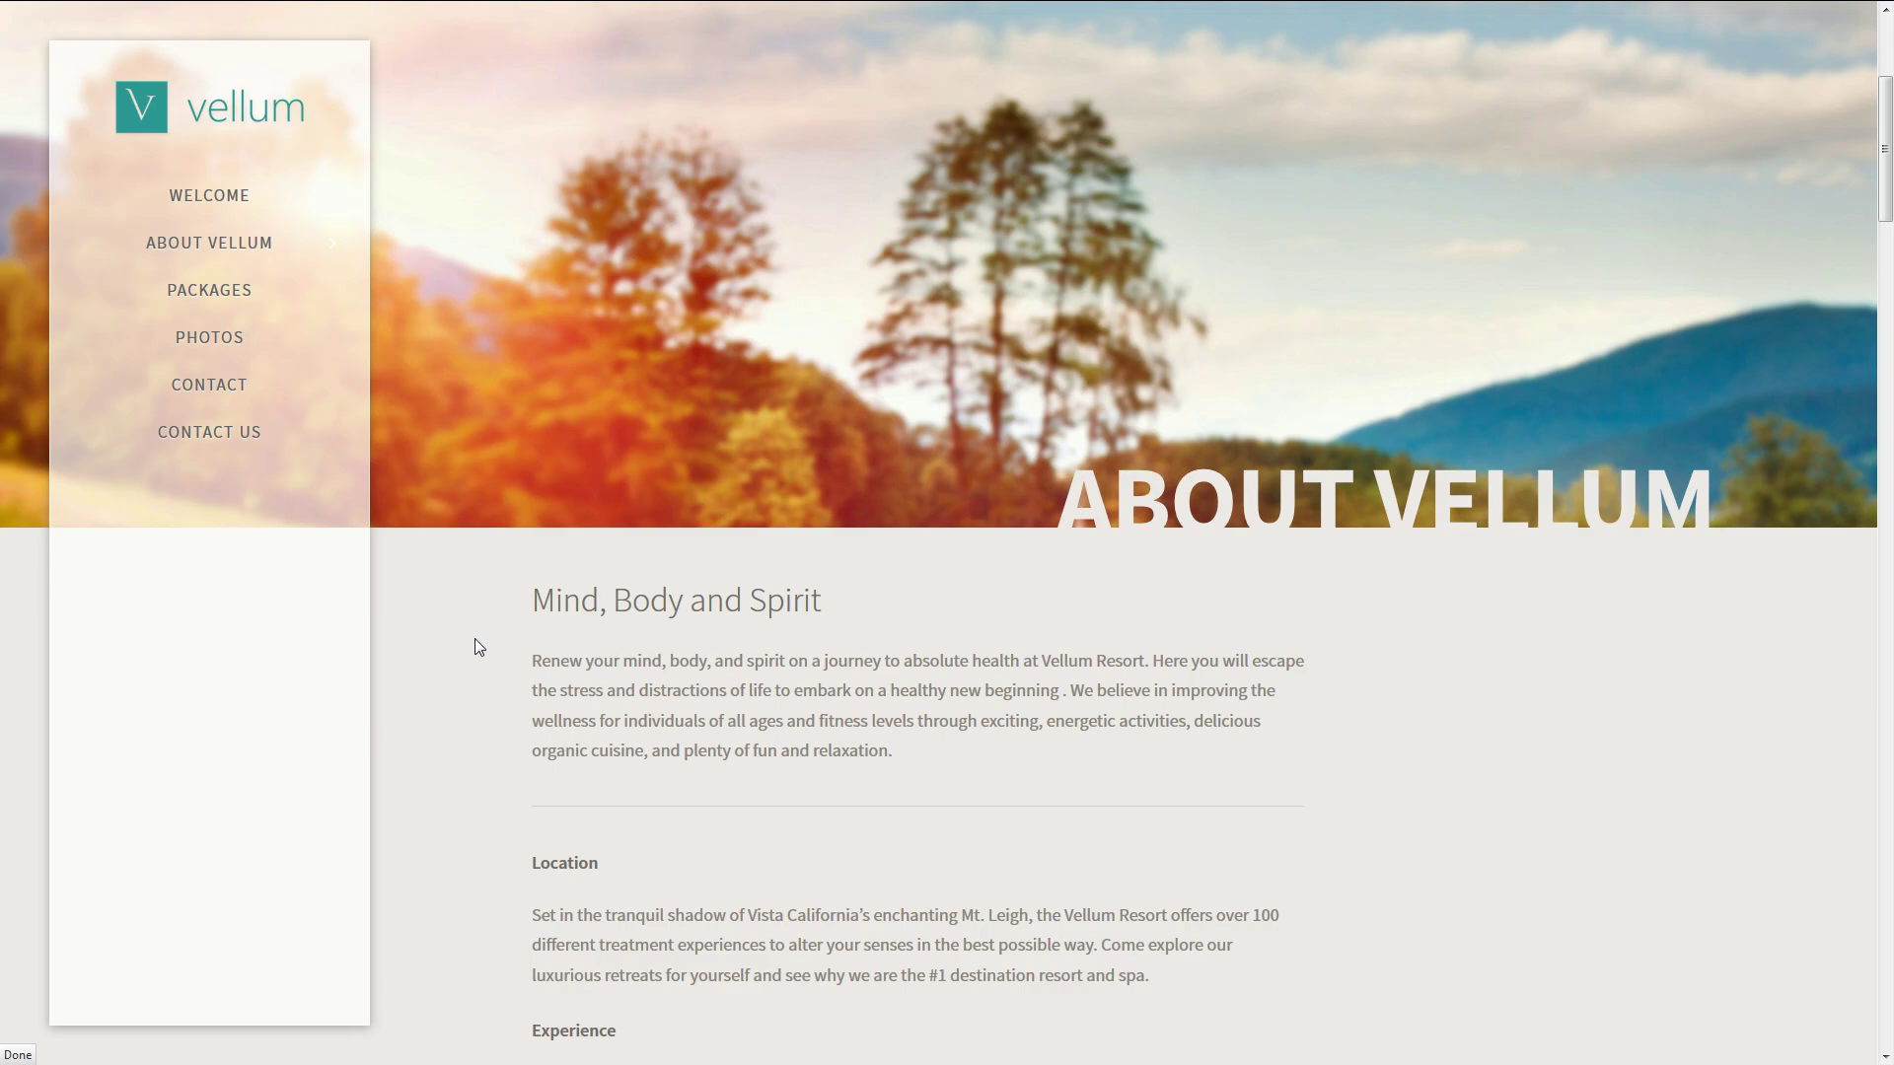
{"action": "key", "text": "F5"}
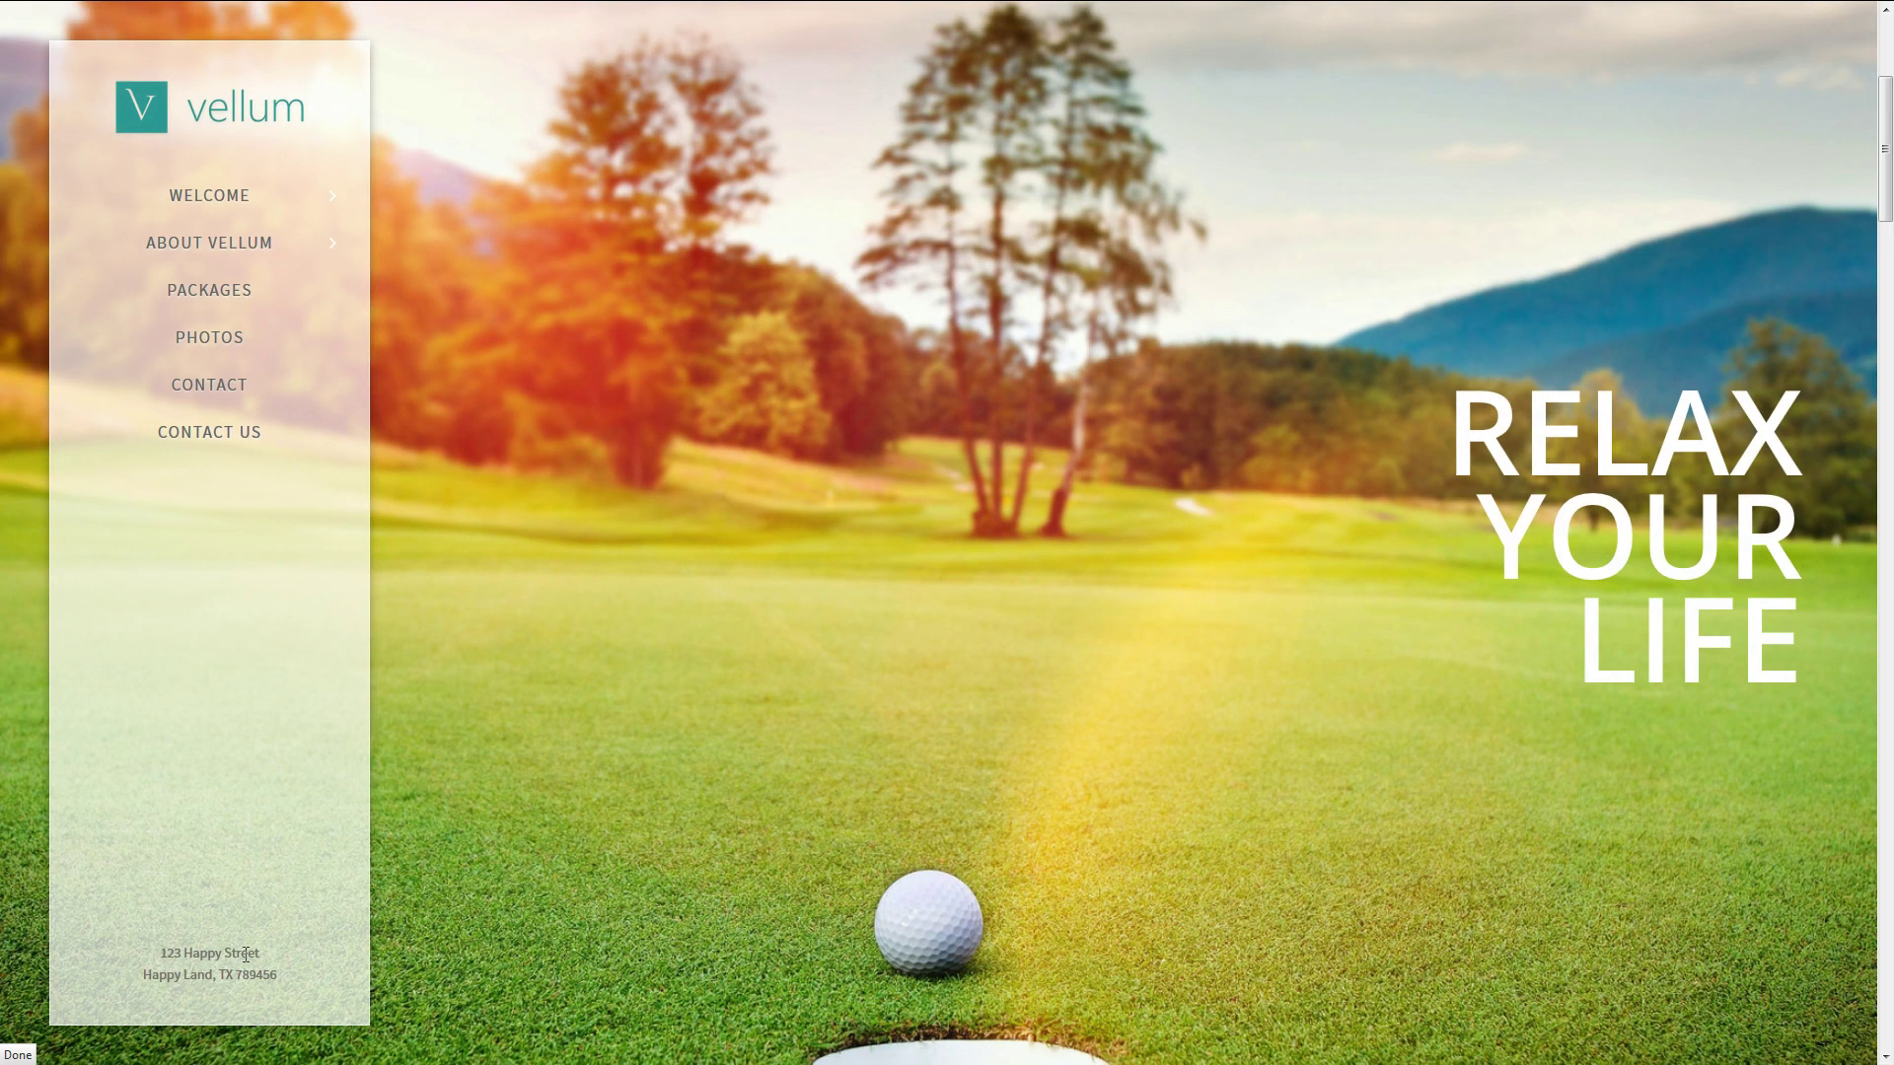
{"action": "mouse_move", "coordinate": [619, 742]}
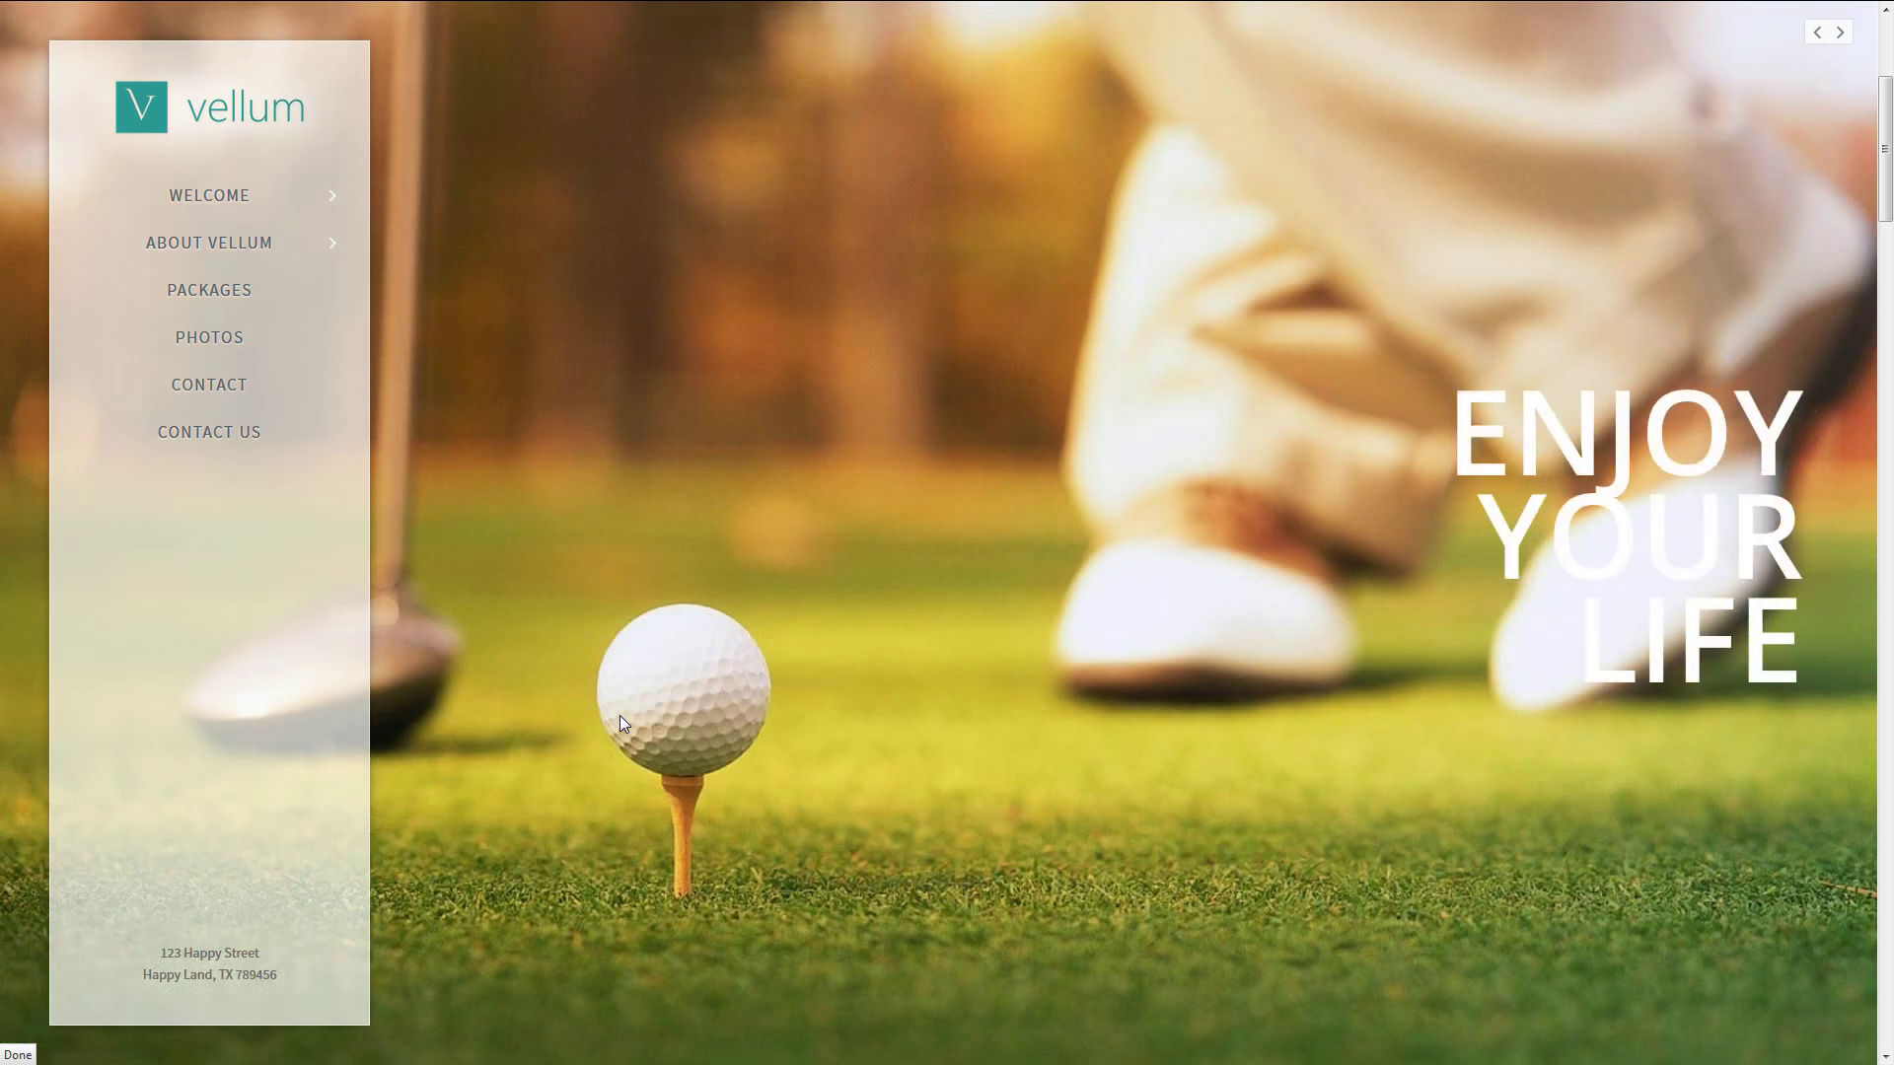
{"action": "left_click", "coordinate": [620, 724]}
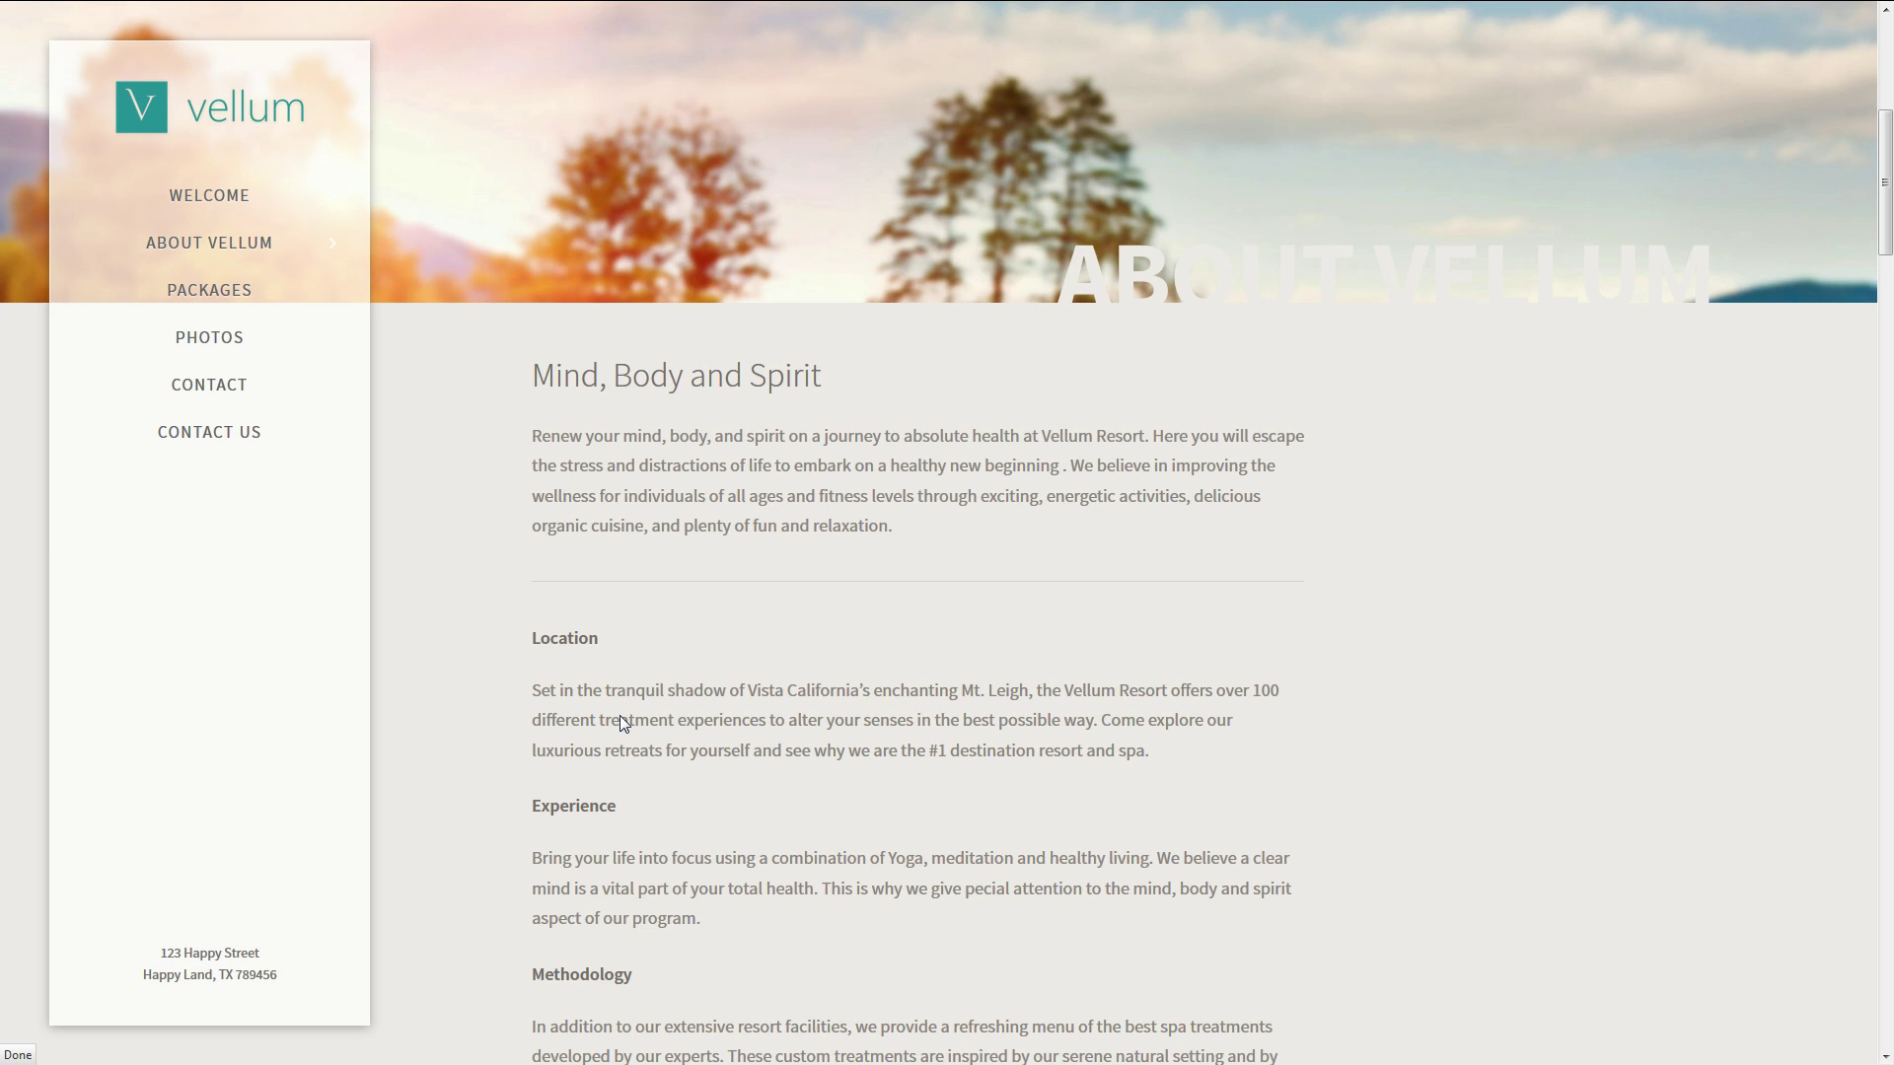
{"action": "scroll", "coordinate": [619, 716], "scroll_direction": "up", "scroll_amount": 2}
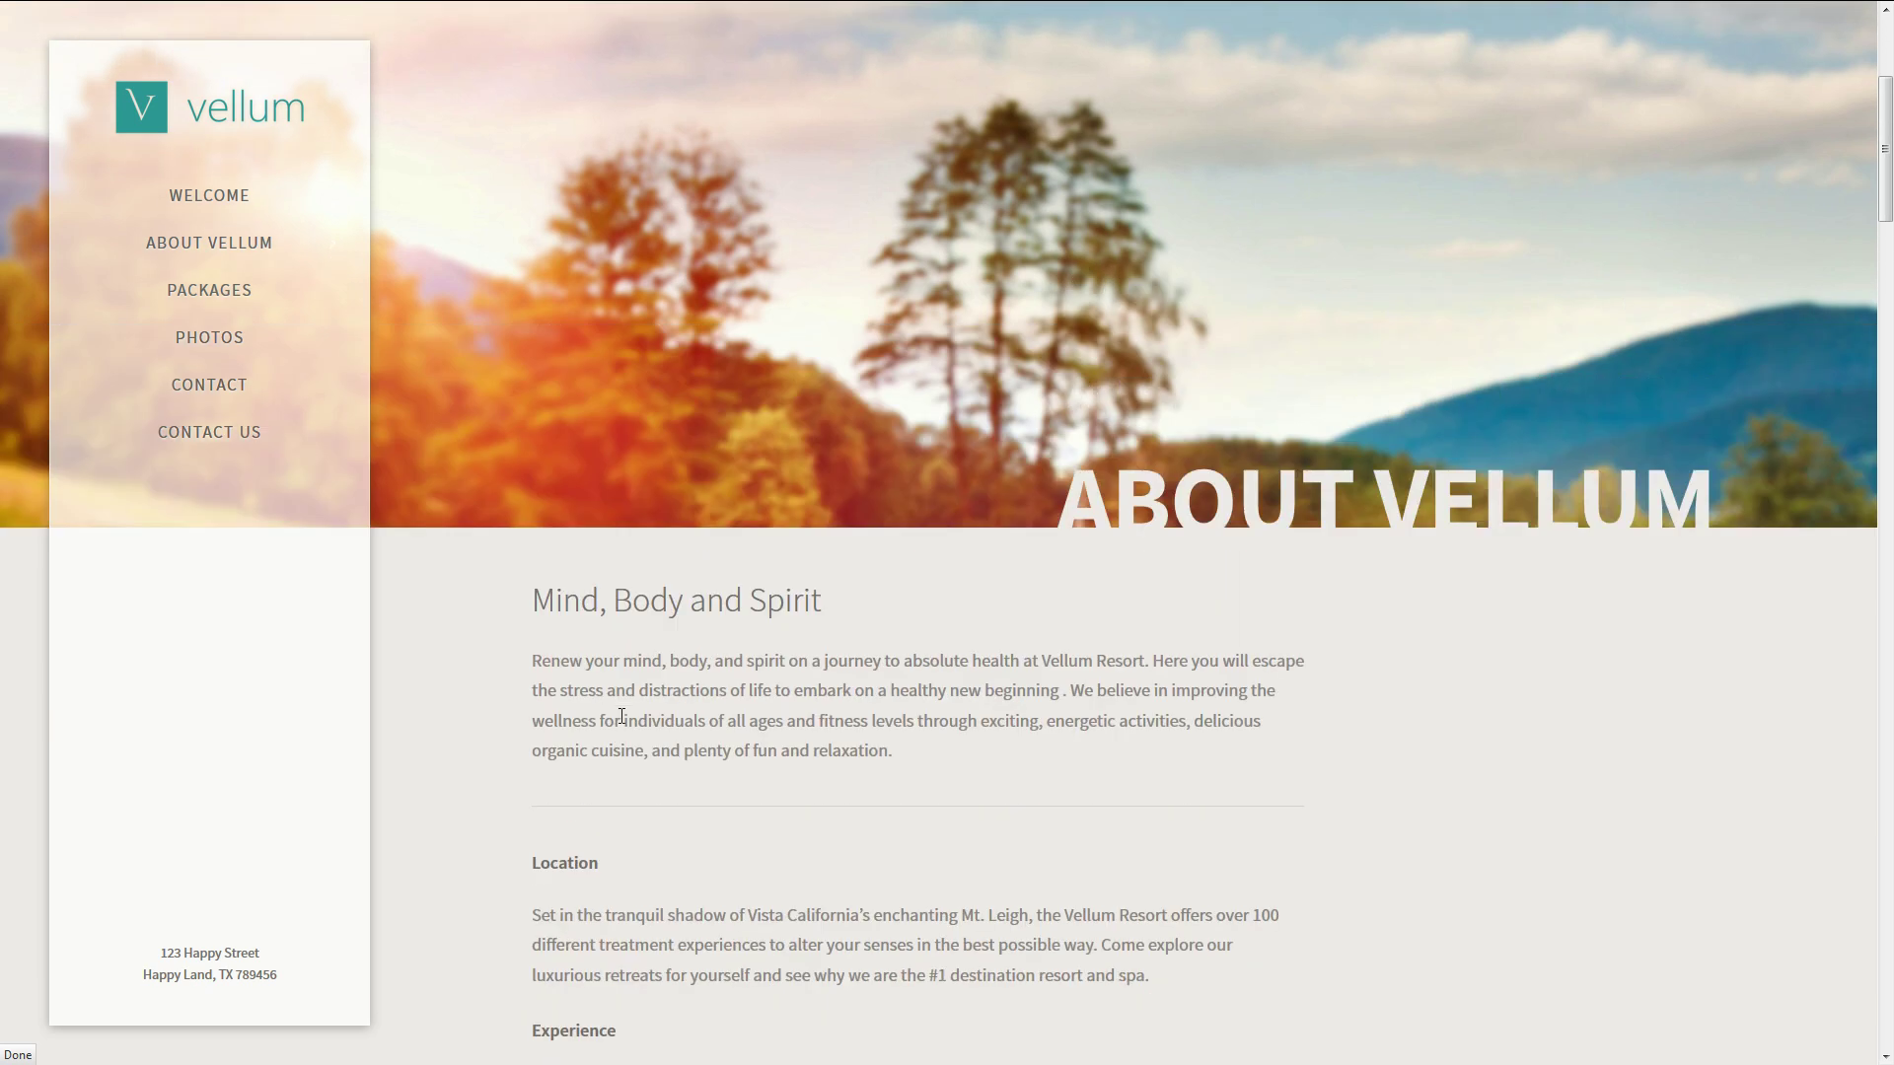